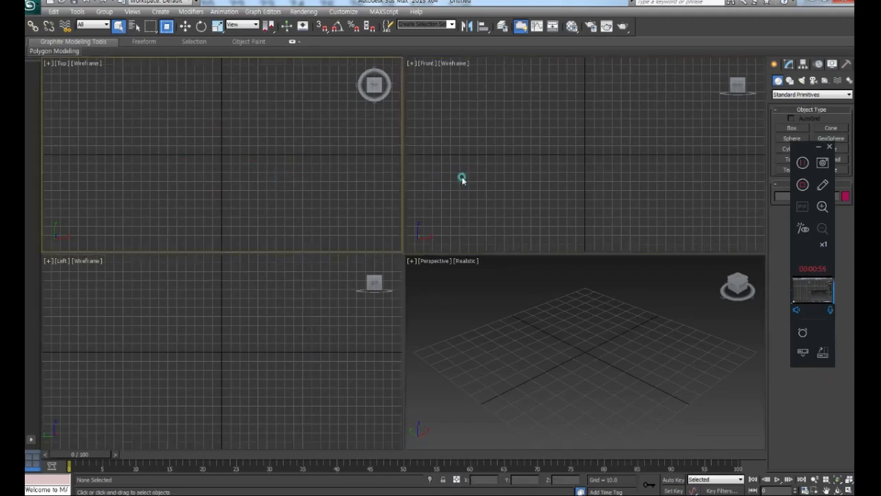
# Create a large rectangular box in the Top viewport, centred just left of the origin
pyautogui.click(308, 344)
pyautogui.click(273, 186)
pyautogui.click(441, 182)
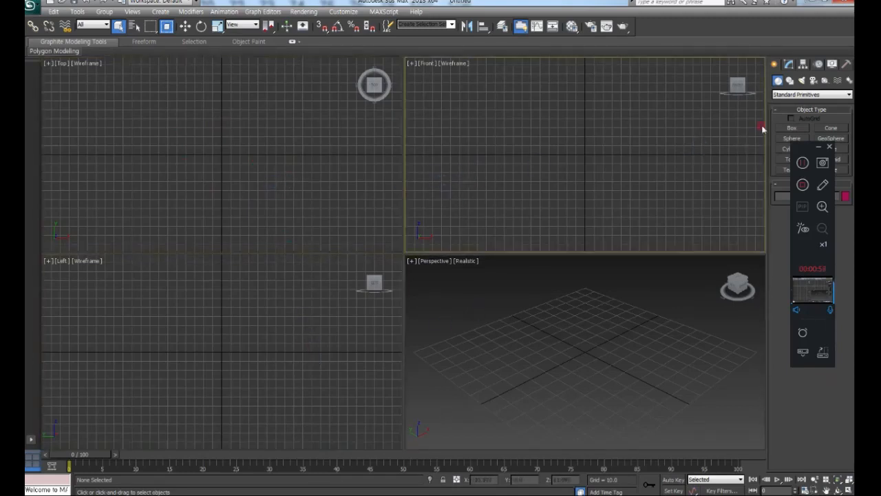
pyautogui.click(791, 128)
pyautogui.click(222, 193)
pyautogui.moveTo(160, 98); pyautogui.dragTo(229, 198)
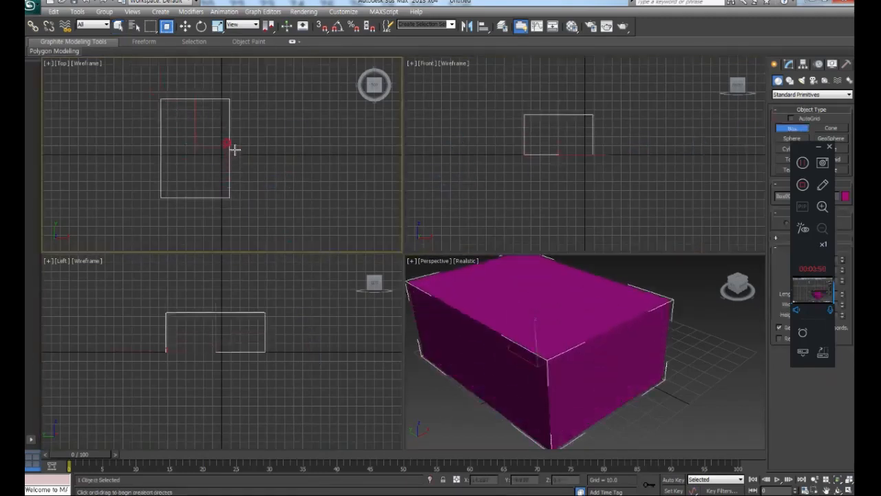
pyautogui.click(232, 143)
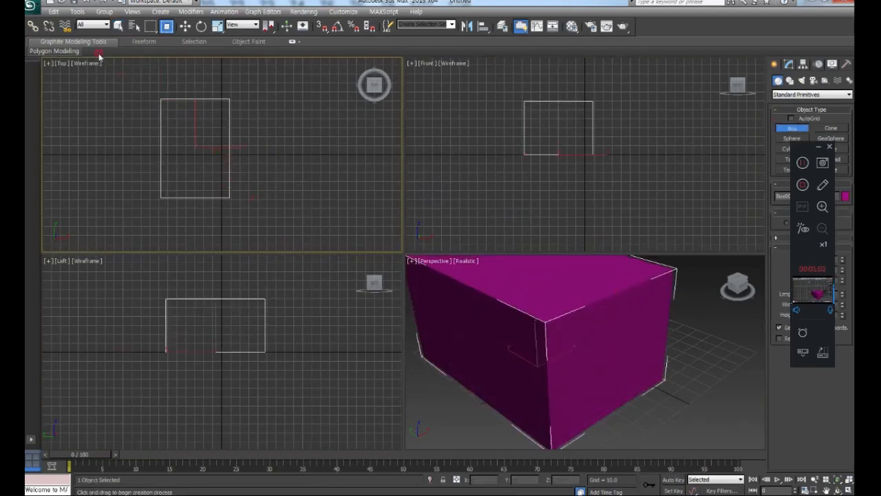
# Create a small narrow box in the middle of the large box, tall enough to protrude above its upper face
pyautogui.click(195, 142)
pyautogui.moveTo(201, 149); pyautogui.dragTo(202, 149)
pyautogui.click(207, 76)
pyautogui.scroll(-5, 632, 334)
pyautogui.scroll(3, 633, 334)
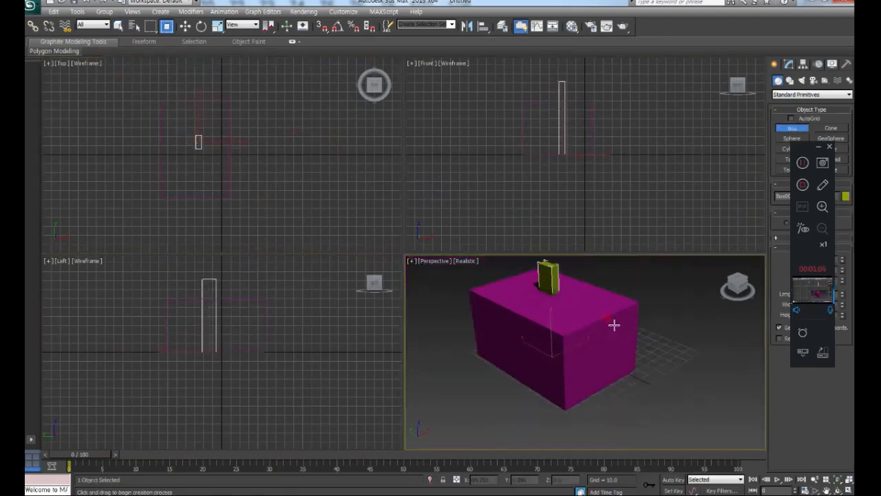
pyautogui.click(202, 144)
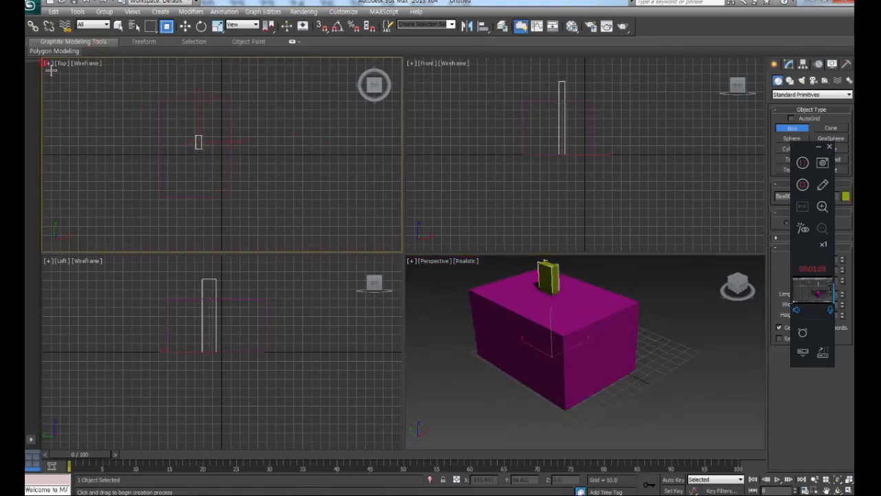
# Mark the Top, Front, Left and Perspective viewport labels with the yellow freehand annotation pen
pyautogui.click(822, 184)
pyautogui.moveTo(76, 77); pyautogui.dragTo(91, 97)
pyautogui.click(245, 139)
pyautogui.hotkey('ctrl', 'z')
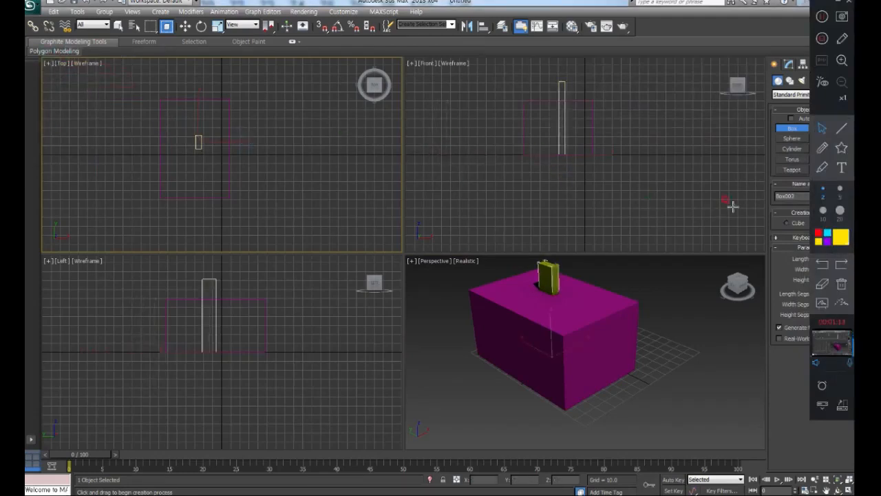
pyautogui.moveTo(67, 61)
pyautogui.mouseDown()
pyautogui.moveTo(75, 72)
pyautogui.moveTo(66, 84)
pyautogui.mouseUp()
pyautogui.moveTo(431, 78)
pyautogui.mouseDown()
pyautogui.moveTo(429, 53)
pyautogui.moveTo(440, 77)
pyautogui.mouseUp()
pyautogui.moveTo(65, 273)
pyautogui.mouseDown()
pyautogui.moveTo(43, 259)
pyautogui.moveTo(71, 262)
pyautogui.mouseUp()
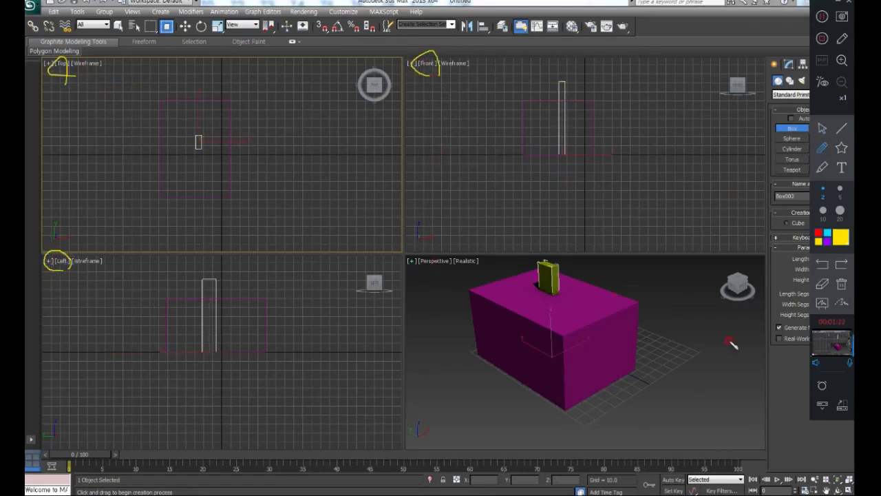
pyautogui.moveTo(444, 273)
pyautogui.mouseDown()
pyautogui.moveTo(434, 253)
pyautogui.moveTo(460, 271)
pyautogui.mouseUp()
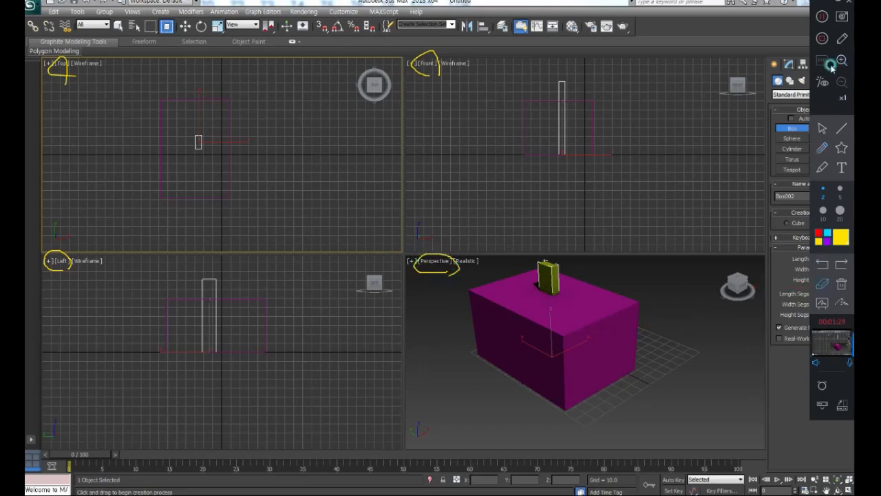
# Examine both boxes in the Perspective viewport from a higher, rotated angle
pyautogui.click(822, 128)
pyautogui.click(637, 377)
pyautogui.click(837, 490)
pyautogui.moveTo(534, 380); pyautogui.dragTo(556, 393)
pyautogui.rightClick(557, 393)
pyautogui.moveTo(561, 361); pyautogui.dragTo(581, 395, button='middle')
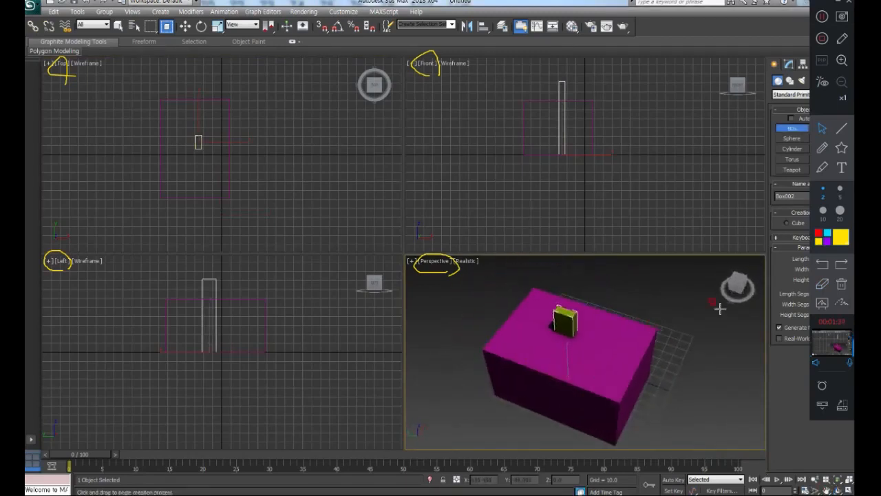
# Erase the yellow annotation marks from all four viewport labels and return to the annotation pointer
pyautogui.click(821, 284)
pyautogui.click(58, 267)
pyautogui.click(58, 64)
pyautogui.click(430, 62)
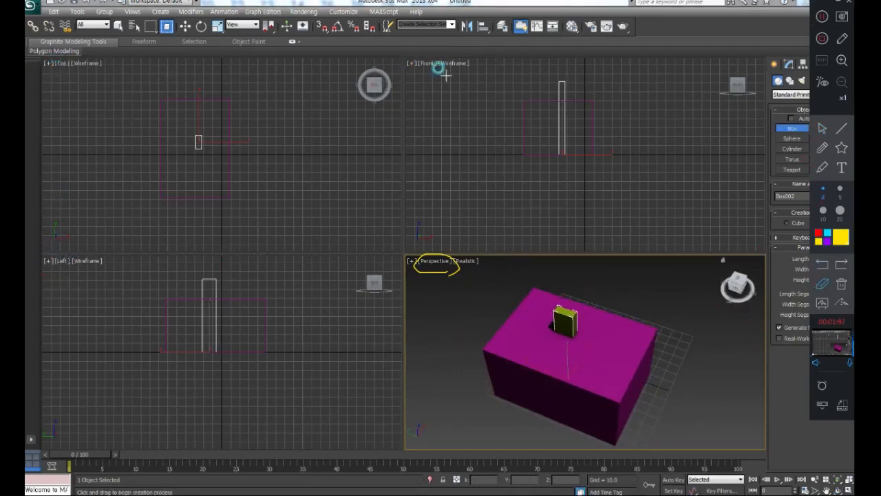
pyautogui.click(444, 267)
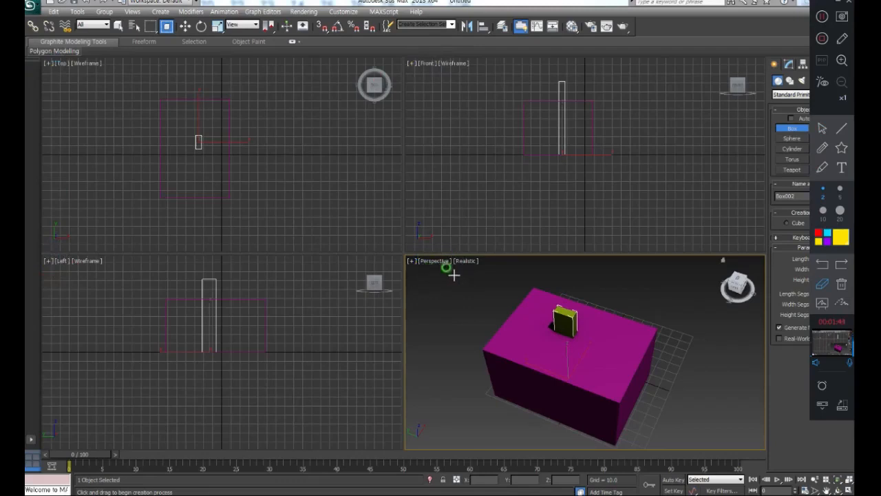
pyautogui.click(822, 129)
# Change the viewport layout to a single Top view and apply it in Viewport Configuration
pyautogui.click(513, 184)
pyautogui.click(293, 181)
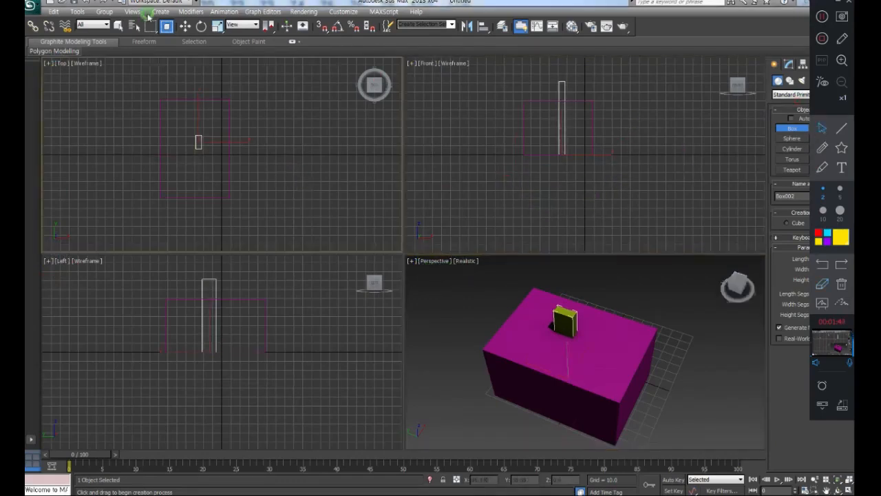
pyautogui.click(128, 11)
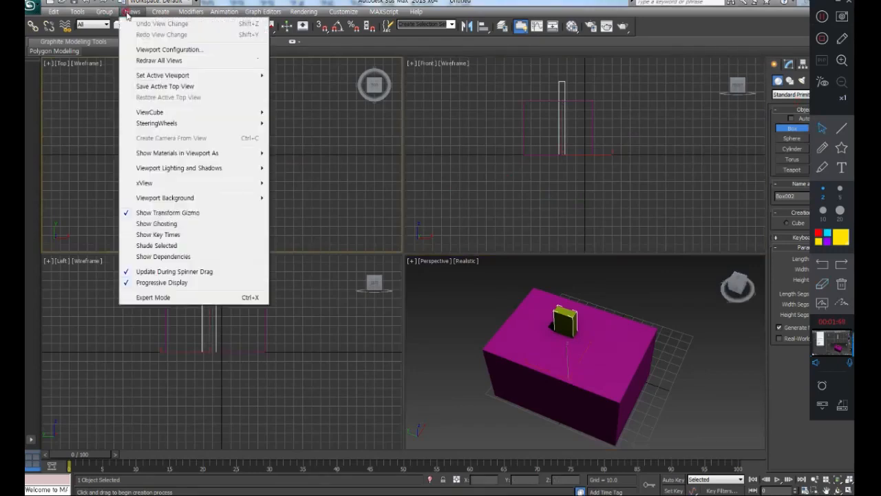
pyautogui.moveTo(191, 12)
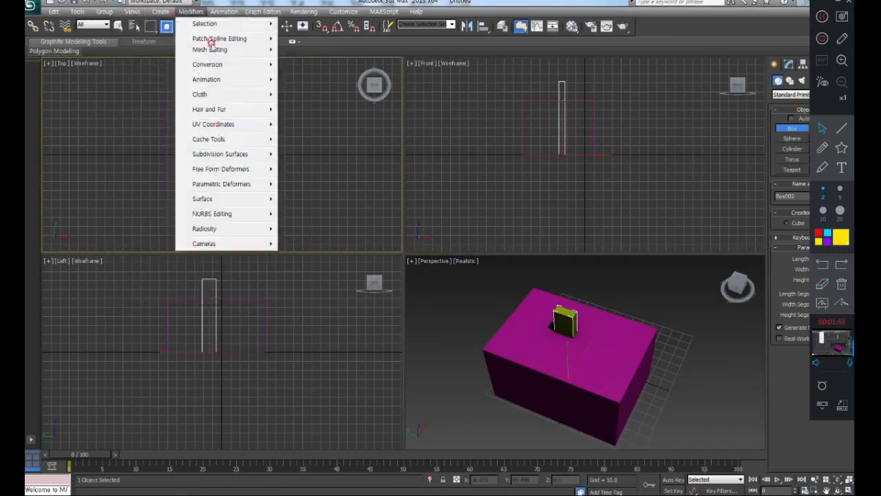
pyautogui.moveTo(222, 214)
pyautogui.moveTo(133, 13)
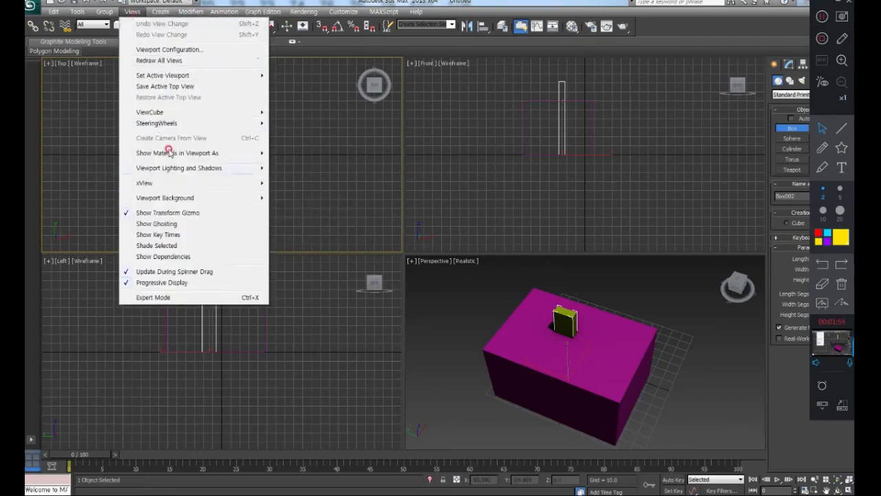
pyautogui.click(185, 51)
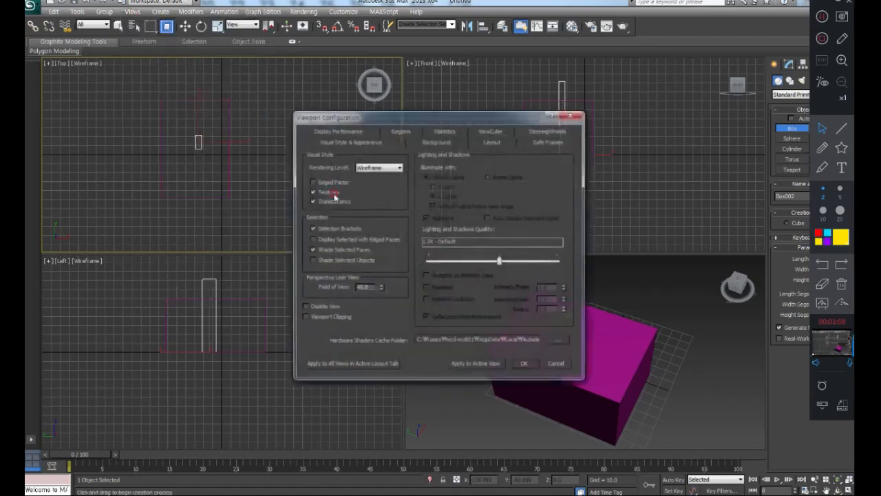
pyautogui.click(486, 143)
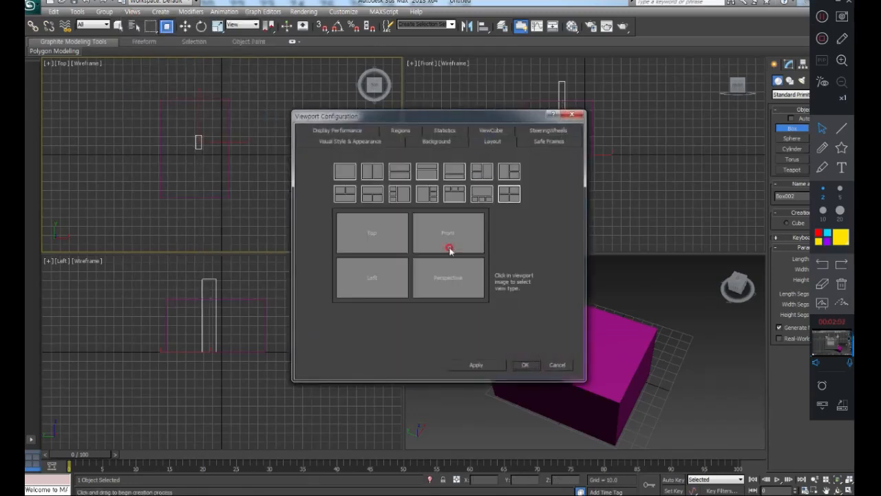
pyautogui.click(342, 173)
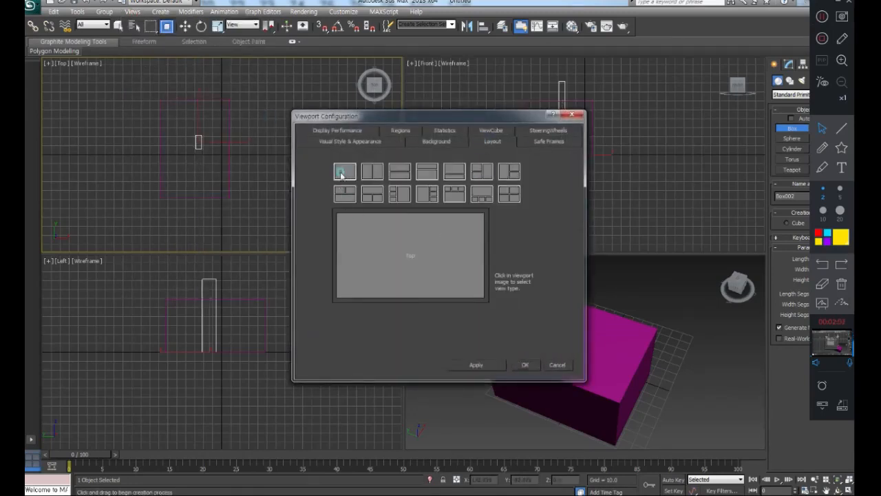
pyautogui.click(479, 365)
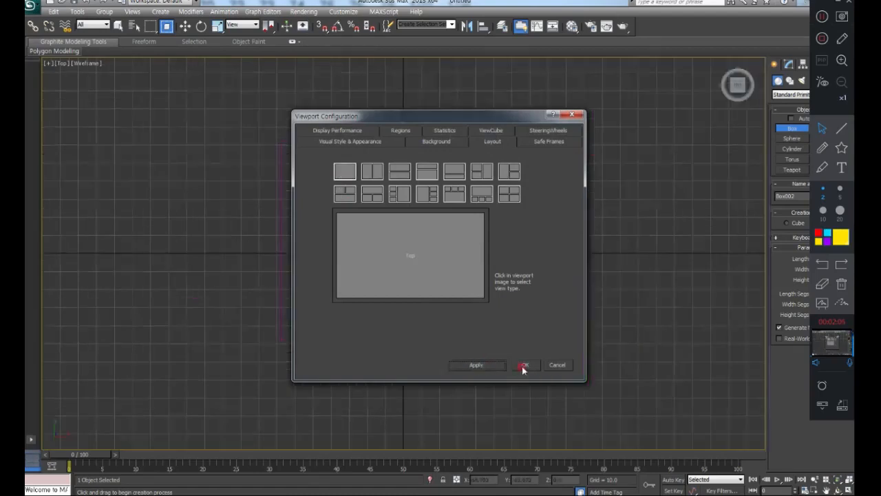
# Apply the layout with Top, Front and Left views stacked beside one large Perspective view
pyautogui.moveTo(379, 122); pyautogui.dragTo(324, 172)
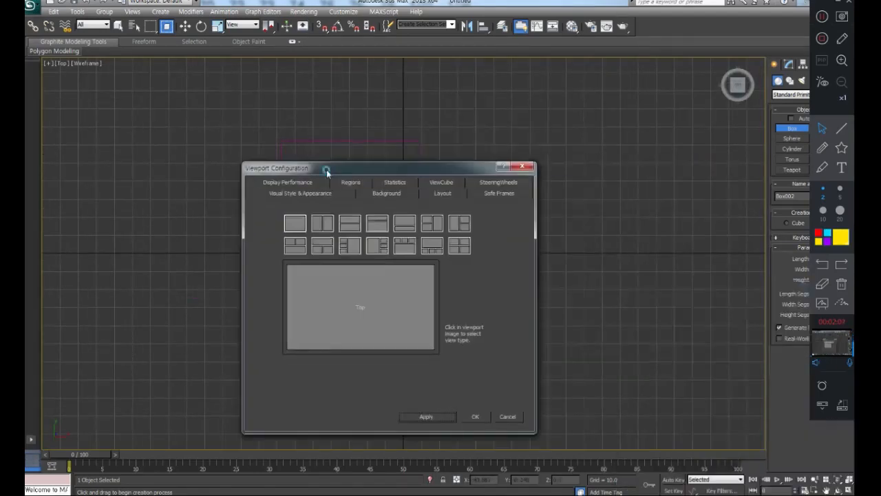
pyautogui.click(339, 246)
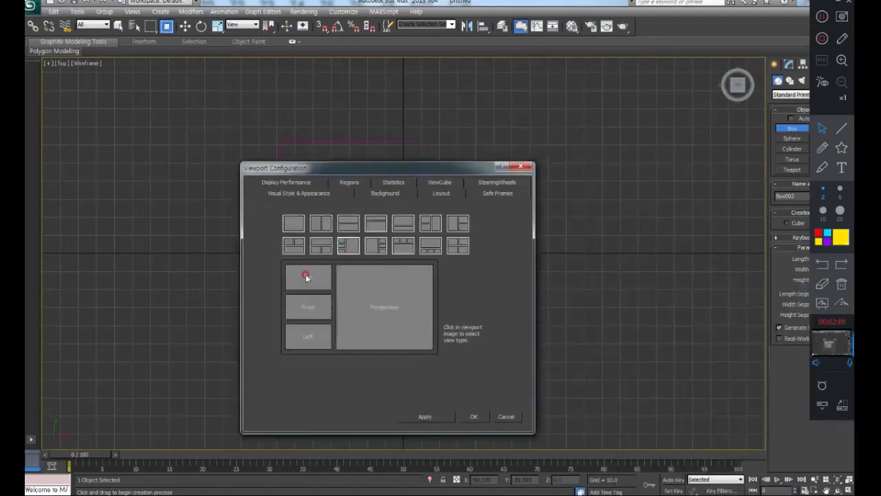
pyautogui.click(309, 276)
pyautogui.click(463, 289)
pyautogui.click(413, 417)
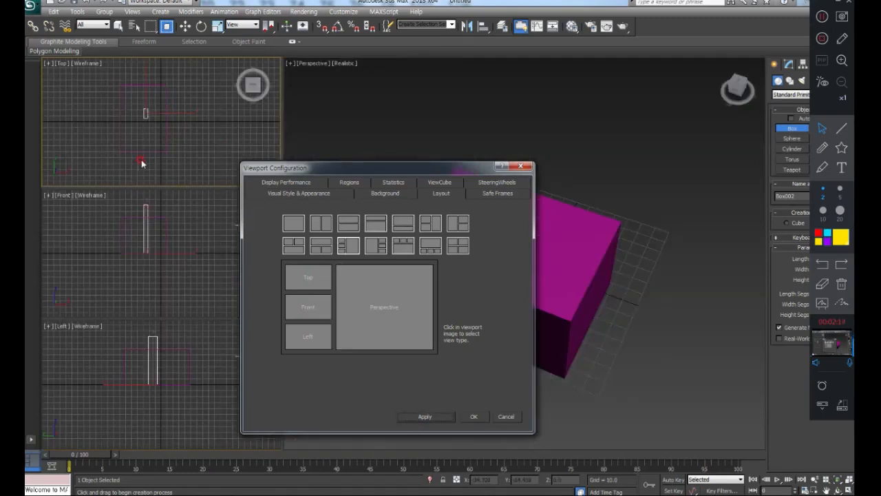
# Restore the layout of four equal viewports (Top, Front, Left and Perspective) and close Viewport Configuration
pyautogui.click(450, 249)
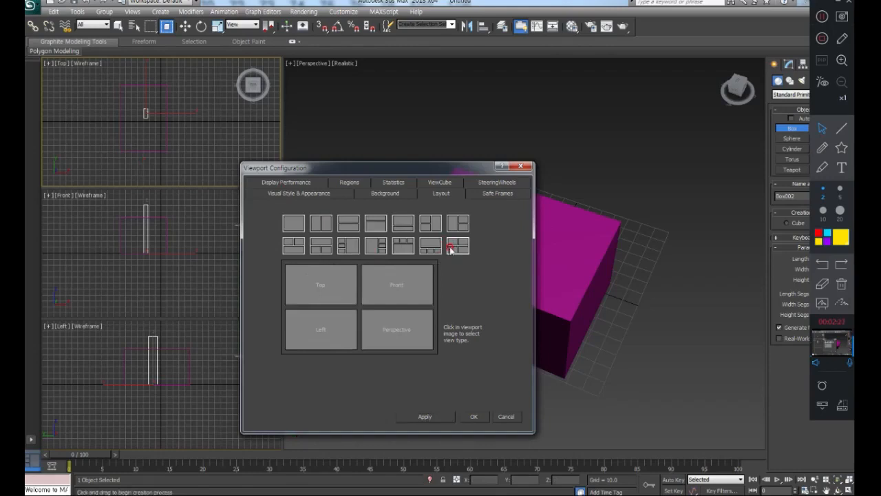
pyautogui.click(437, 417)
pyautogui.click(473, 417)
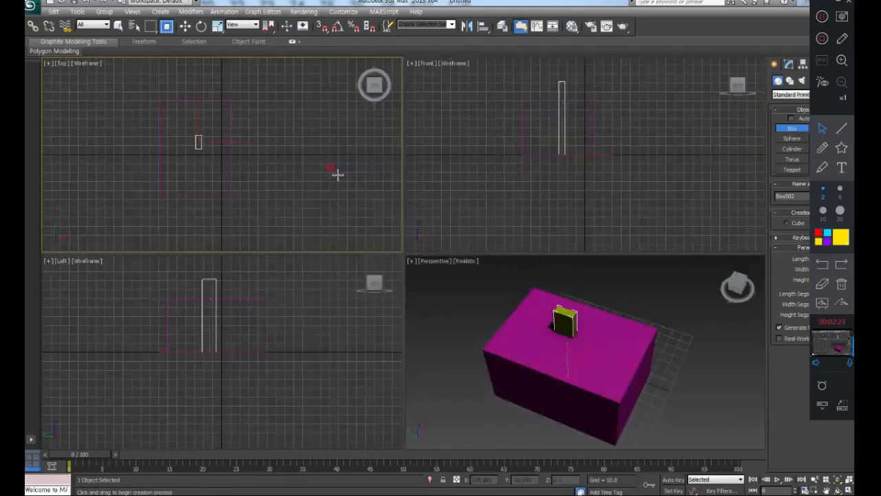
# Examine the two boxes up close and from farther away in the Perspective viewport
pyautogui.click(337, 176)
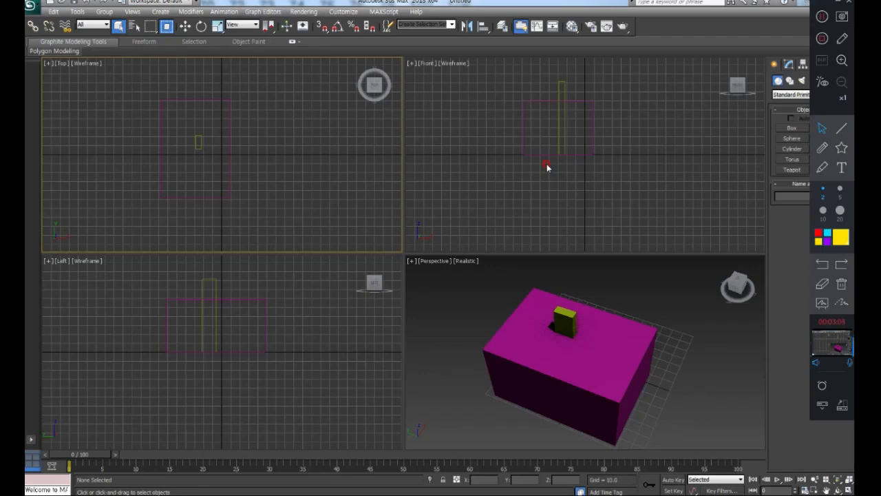
pyautogui.click(547, 164)
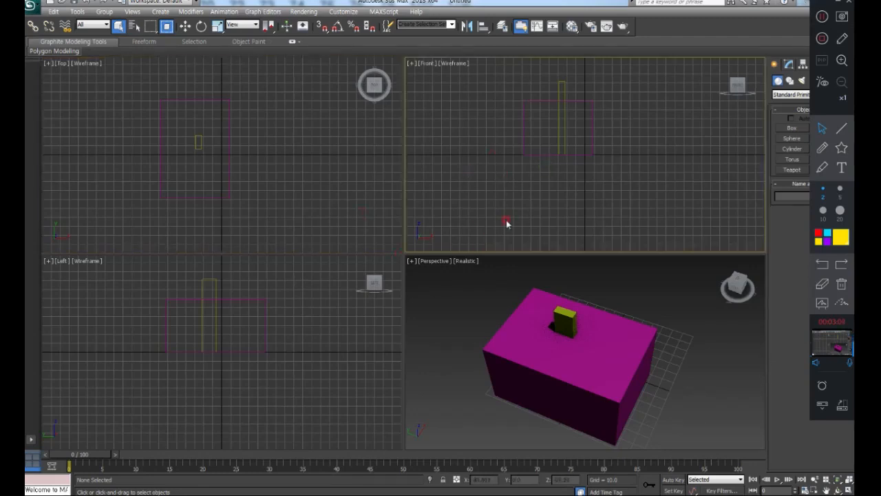
pyautogui.click(551, 331)
pyautogui.scroll(5, 577, 329)
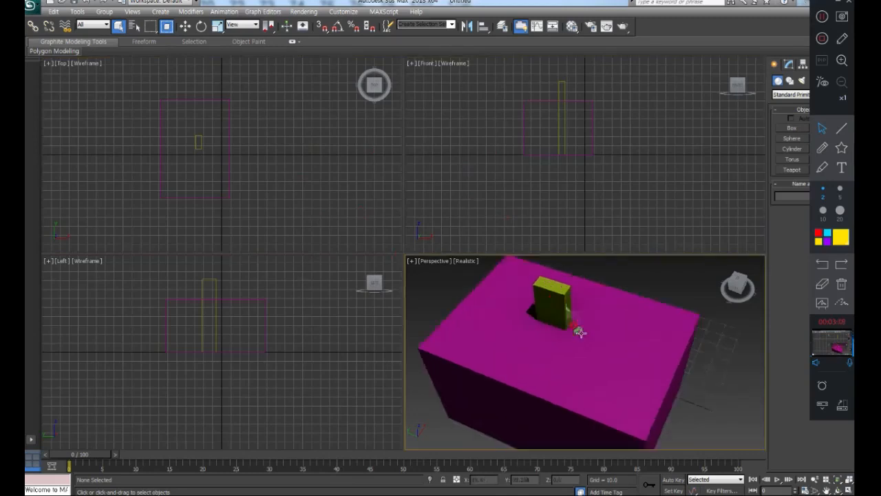
pyautogui.scroll(-3, 580, 332)
pyautogui.scroll(5, 581, 332)
pyautogui.scroll(-5, 582, 331)
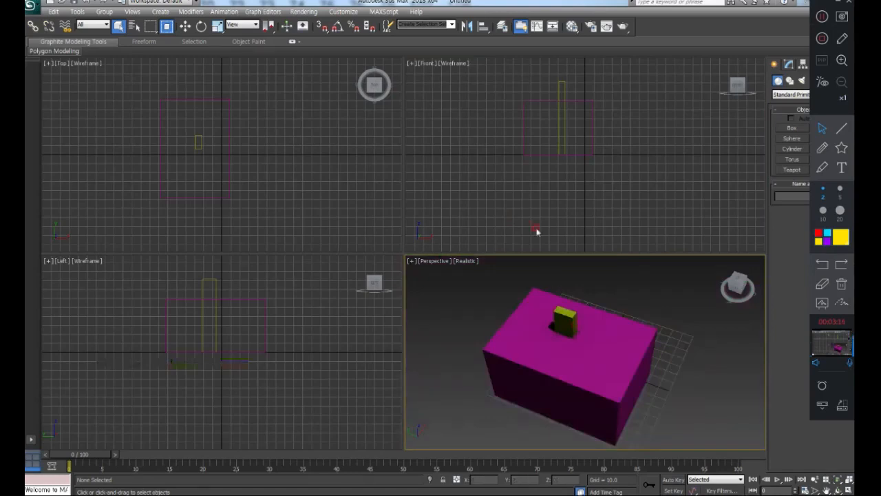
pyautogui.click(530, 206)
# Delete the narrow box and the large box, selecting each in the Top viewport
pyautogui.click(301, 189)
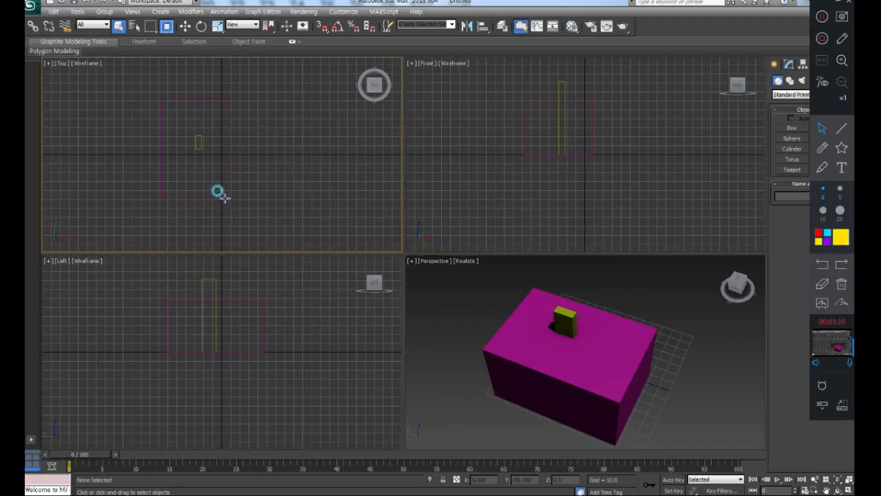
pyautogui.click(198, 144)
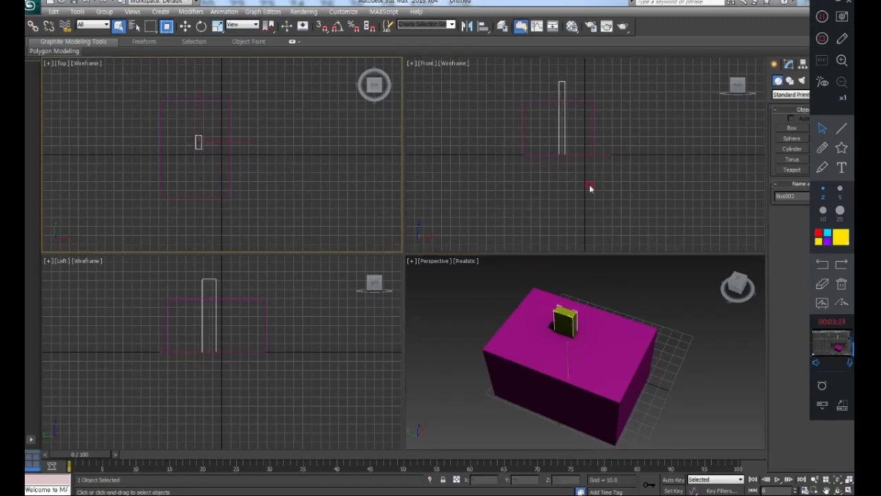
pyautogui.press('Delete')
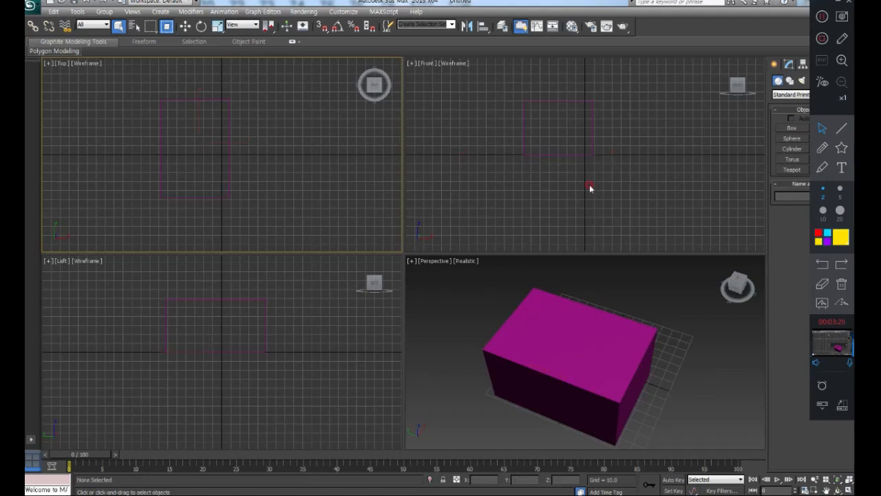
pyautogui.moveTo(146, 70); pyautogui.dragTo(293, 249)
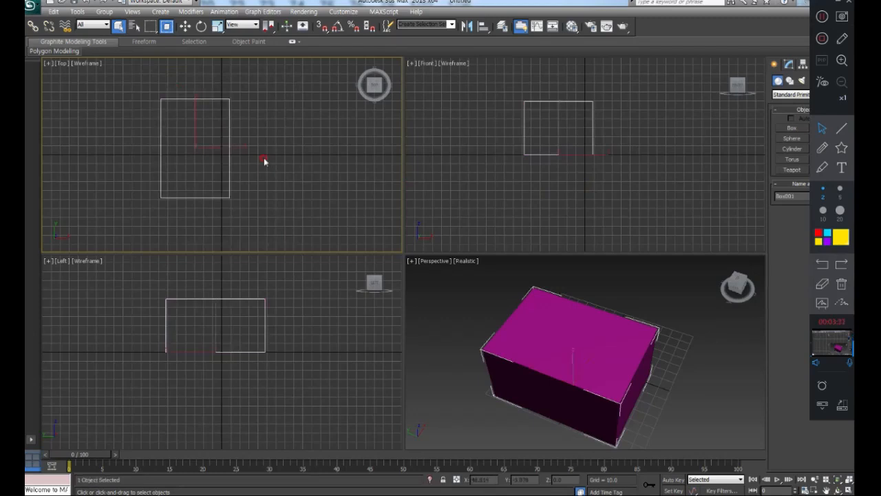
pyautogui.press('Delete')
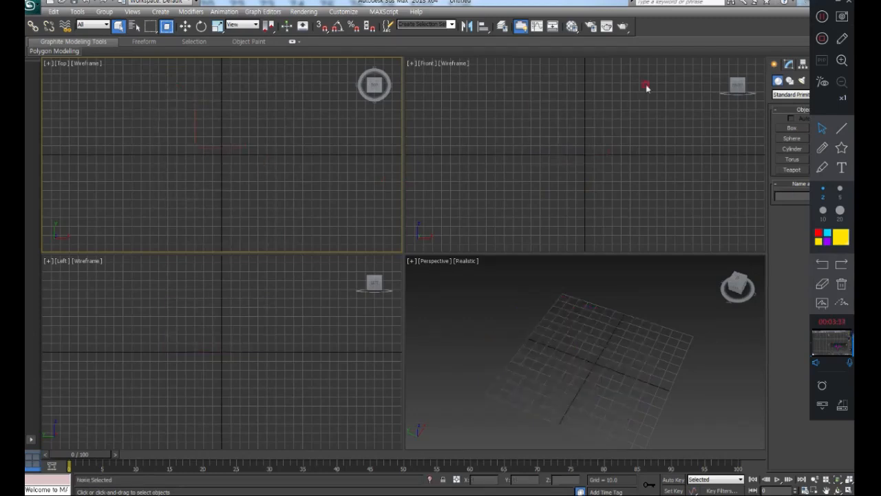
# Create a wide, low box in the Top viewport, just left of the vertical axis
pyautogui.moveTo(823, 4); pyautogui.dragTo(827, 101)
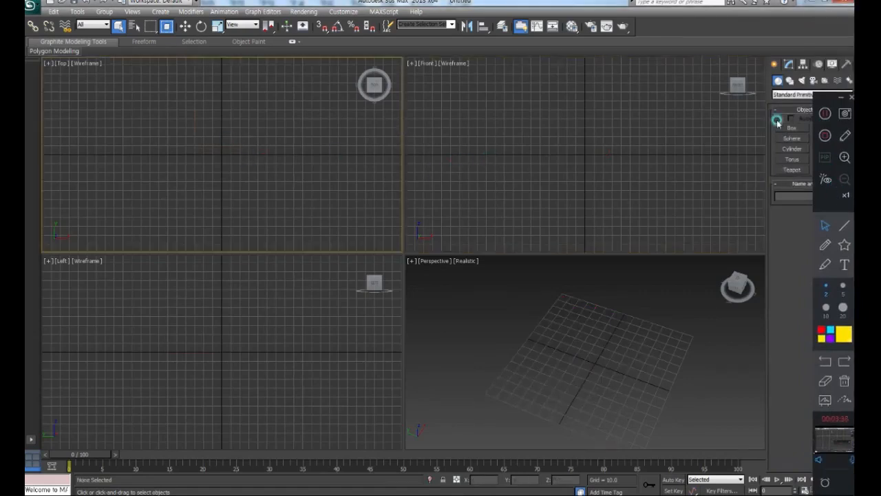
pyautogui.click(791, 128)
pyautogui.moveTo(131, 107); pyautogui.dragTo(219, 202)
pyautogui.click(213, 160)
# Create a narrow, tall box to the right of the vertical axis in the Top viewport and a slim box bridging it to the large box
pyautogui.moveTo(268, 122); pyautogui.dragTo(284, 191)
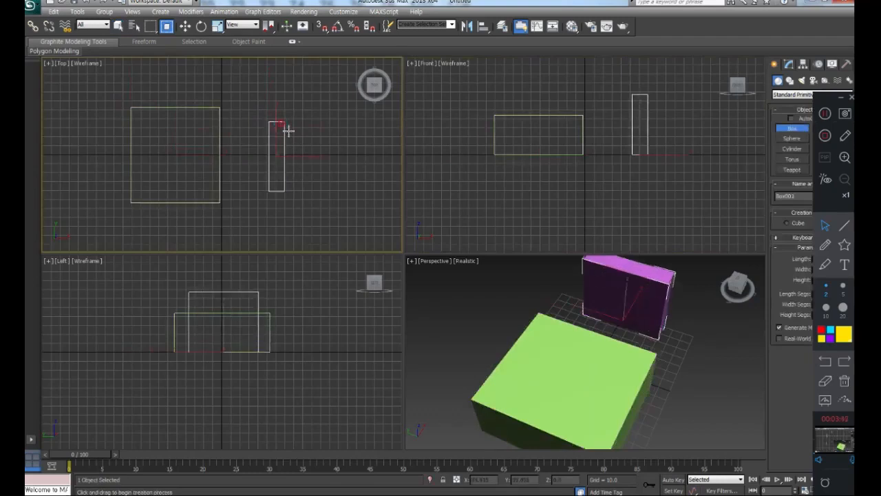
pyautogui.click(282, 127)
pyautogui.moveTo(203, 141); pyautogui.dragTo(274, 160)
pyautogui.click(274, 117)
# Maximize the Perspective viewport to inspect the three boxes and restore the four-viewport layout
pyautogui.rightClick(602, 397)
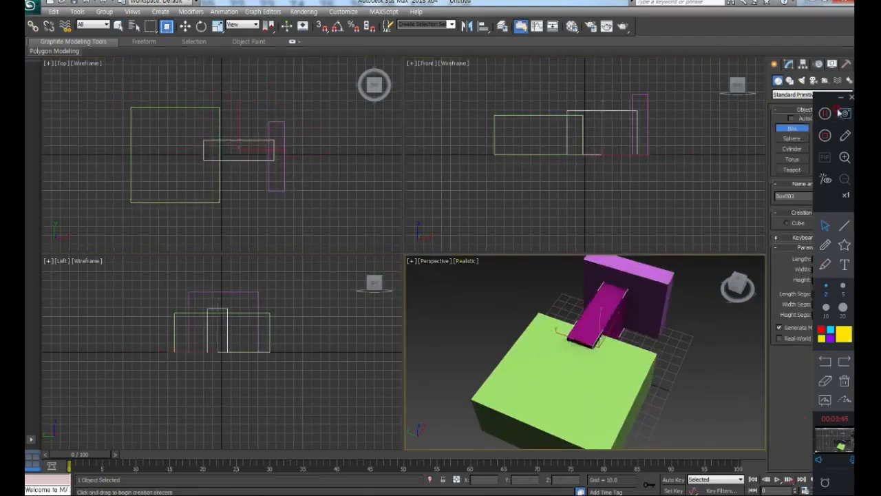
pyautogui.moveTo(836, 160); pyautogui.dragTo(769, 119)
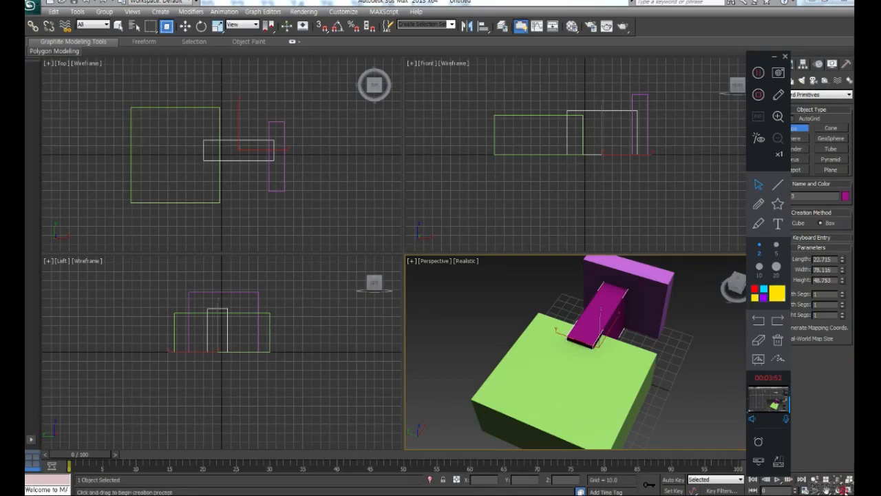
pyautogui.click(846, 490)
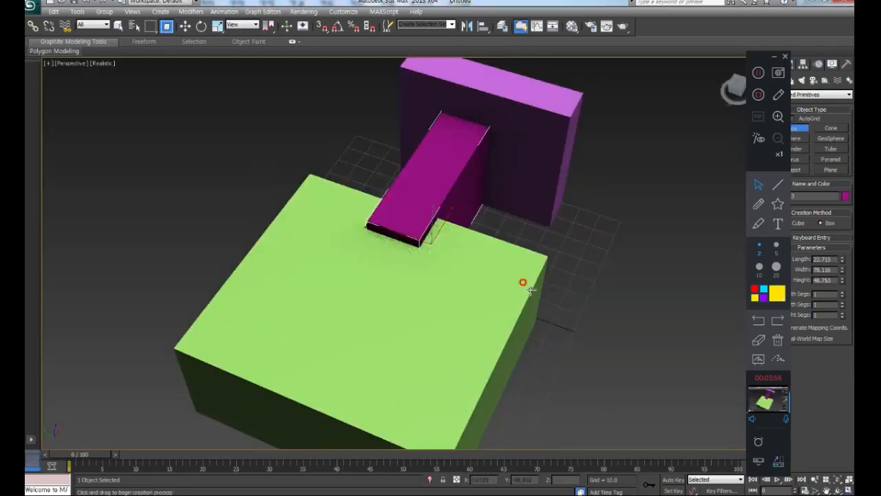
pyautogui.click(848, 490)
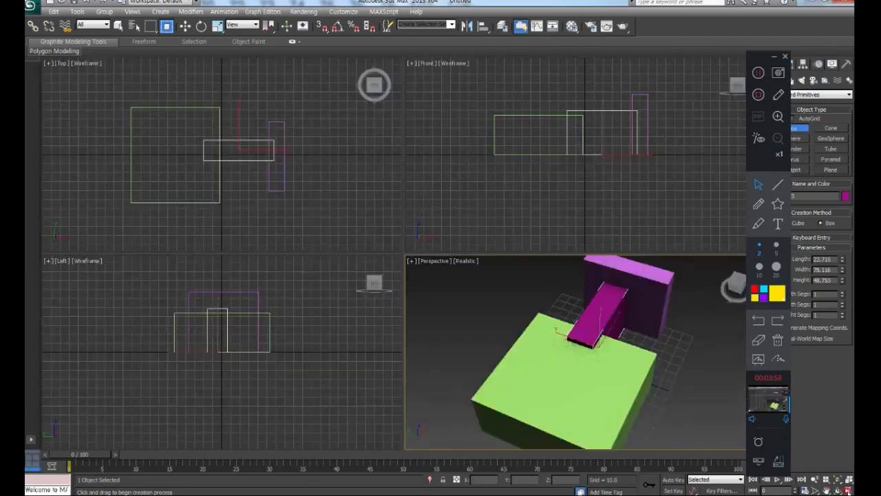
pyautogui.click(847, 490)
pyautogui.click(847, 490)
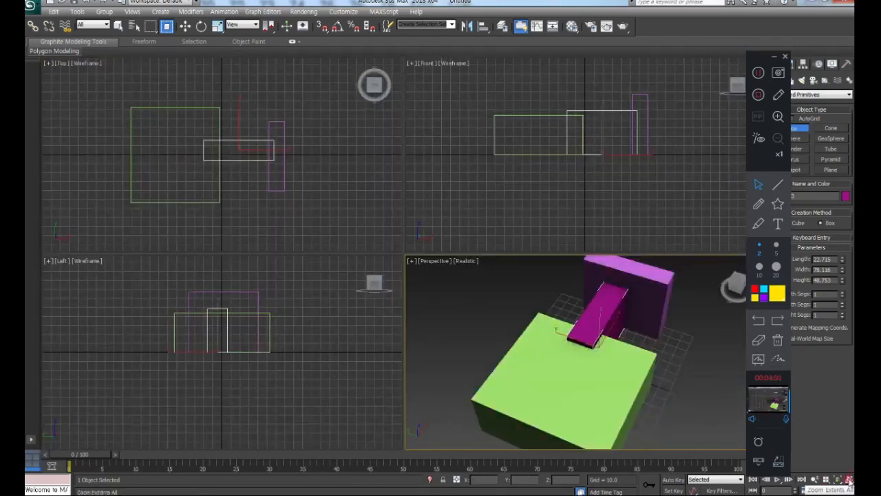
# Fit all objects in every viewport, zoom the Top viewport in and out alone, and zoom all viewports together
pyautogui.click(849, 480)
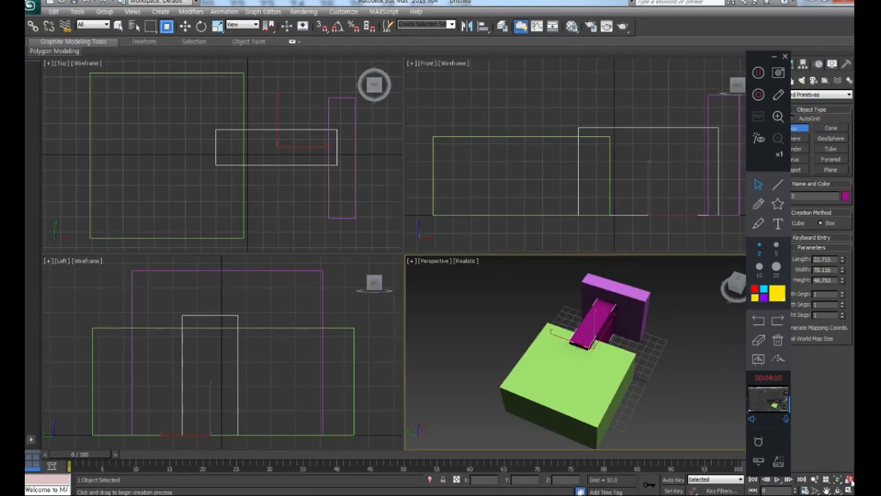
pyautogui.click(815, 480)
pyautogui.moveTo(244, 191); pyautogui.dragTo(232, 243)
pyautogui.moveTo(231, 122); pyautogui.dragTo(226, 252)
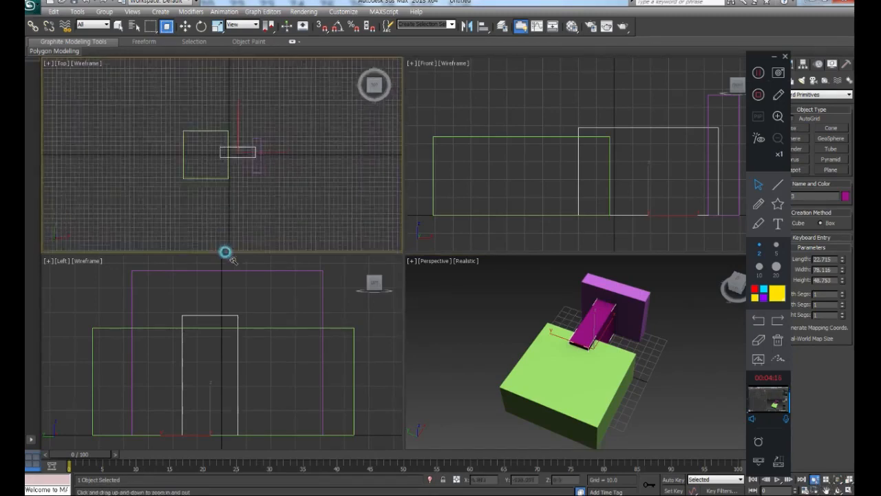
pyautogui.moveTo(219, 147)
pyautogui.mouseDown()
pyautogui.moveTo(222, 250)
pyautogui.moveTo(222, 157)
pyautogui.mouseUp()
pyautogui.click(825, 480)
pyautogui.moveTo(286, 199)
pyautogui.mouseDown()
pyautogui.moveTo(265, 92)
pyautogui.moveTo(281, 222)
pyautogui.moveTo(285, 152)
pyautogui.moveTo(289, 227)
pyautogui.mouseUp()
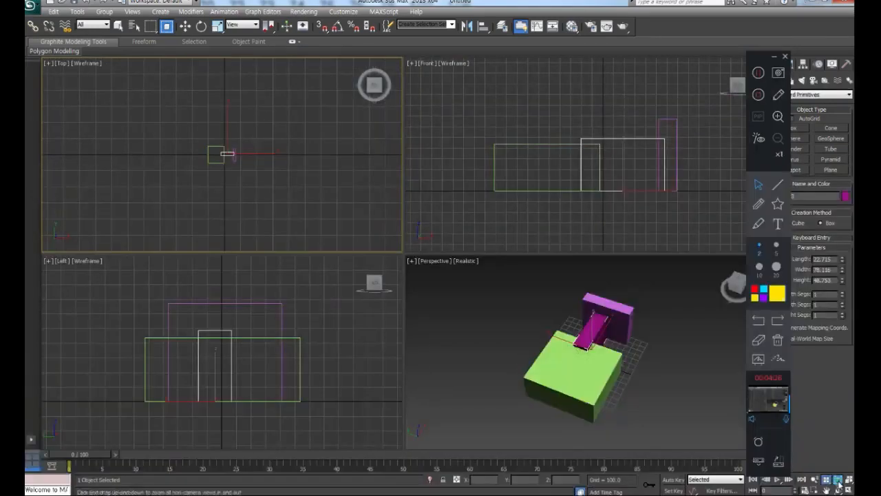
# Fit the viewports to the selected slim box, and return every viewport to the extents of all objects
pyautogui.moveTo(837, 460); pyautogui.dragTo(837, 470)
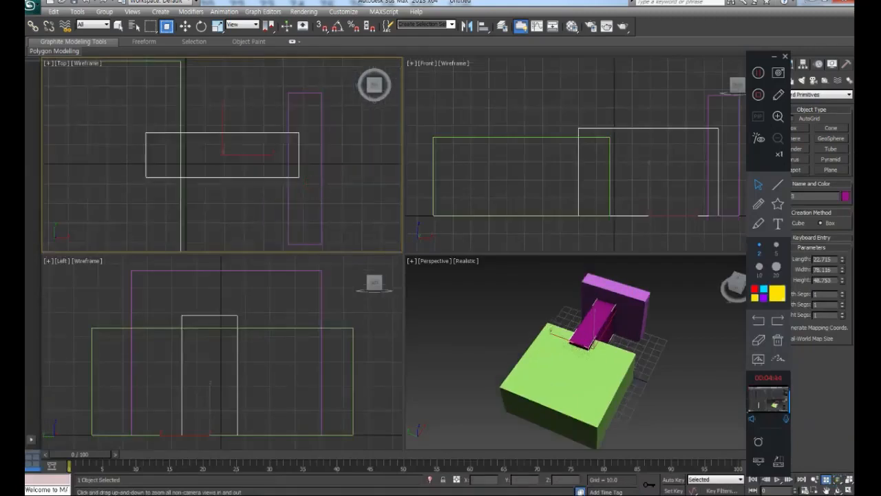
pyautogui.click(837, 481)
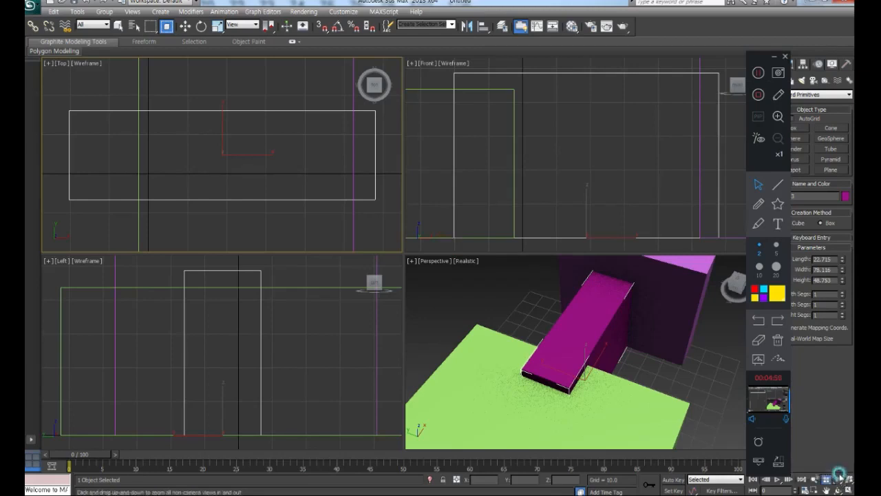
pyautogui.moveTo(837, 477); pyautogui.dragTo(839, 455)
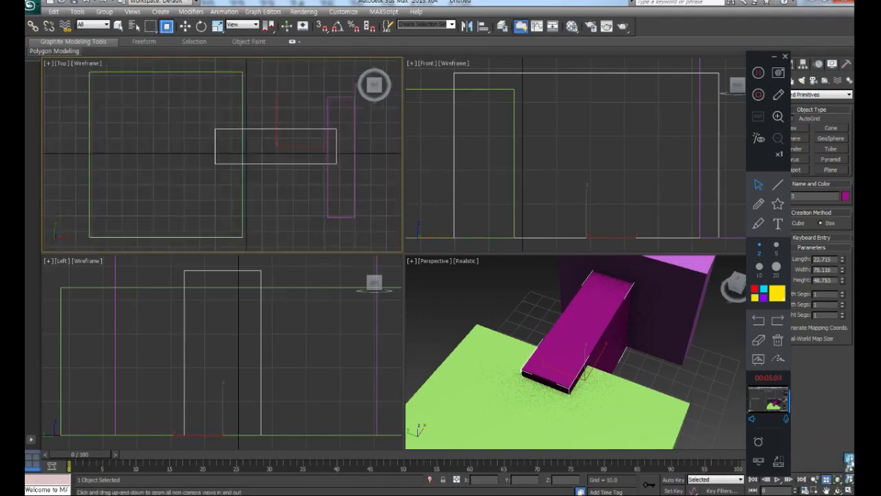
pyautogui.click(851, 459)
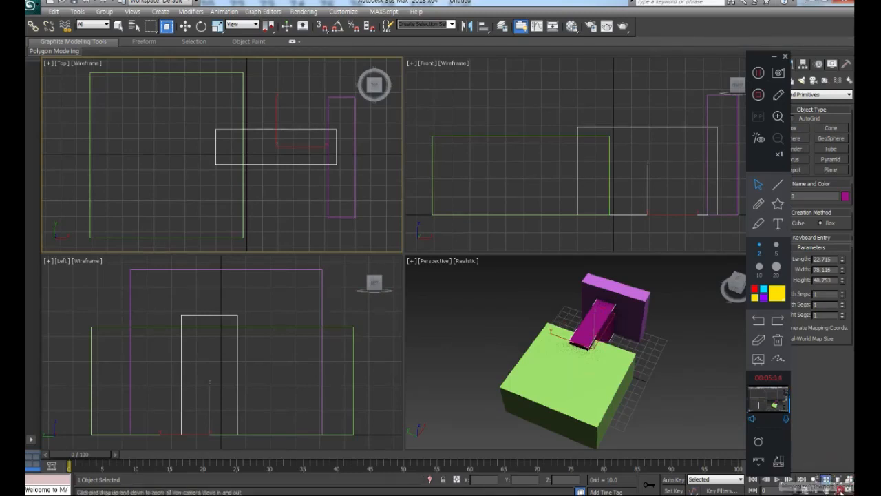
# Orbit the Perspective viewport horizontally, vertically and freely to examine the three boxes from several angles
pyautogui.click(839, 489)
pyautogui.click(592, 379)
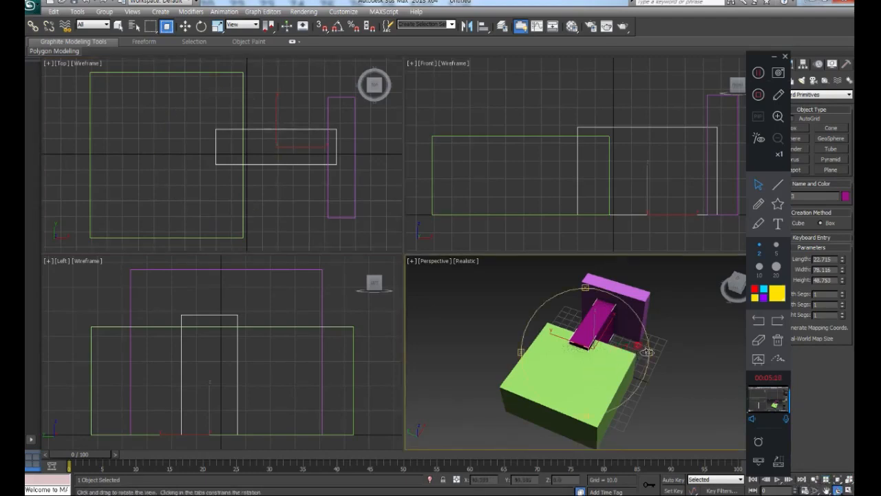
pyautogui.moveTo(647, 351); pyautogui.dragTo(505, 349)
pyautogui.moveTo(583, 284)
pyautogui.mouseDown()
pyautogui.moveTo(577, 244)
pyautogui.moveTo(583, 297)
pyautogui.moveTo(584, 257)
pyautogui.moveTo(592, 269)
pyautogui.mouseUp()
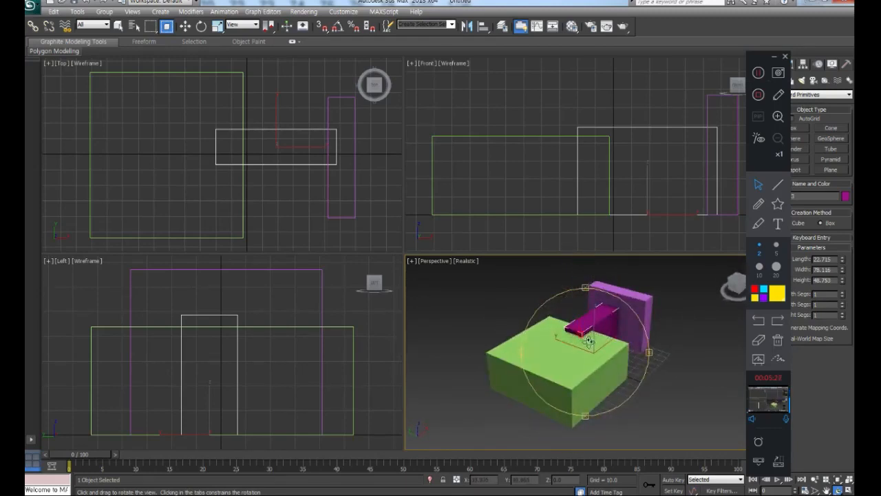
pyautogui.moveTo(602, 330)
pyautogui.mouseDown()
pyautogui.moveTo(561, 337)
pyautogui.moveTo(578, 351)
pyautogui.moveTo(588, 324)
pyautogui.mouseUp()
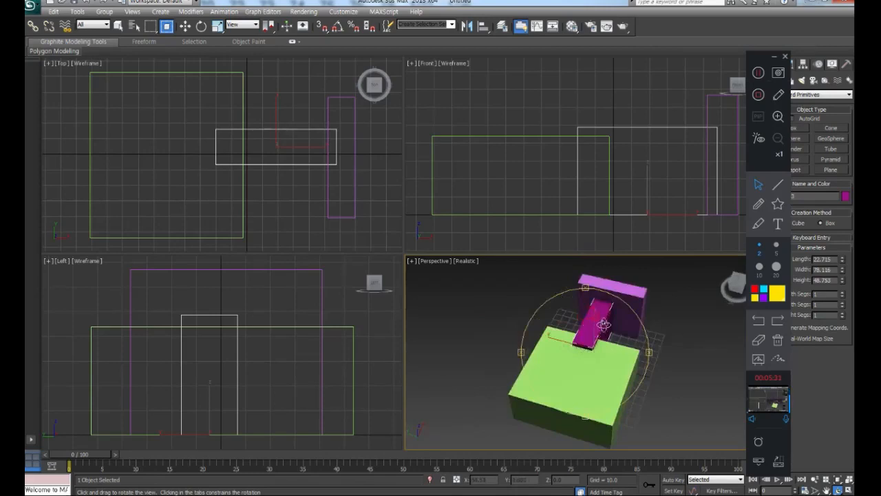
pyautogui.moveTo(482, 341); pyautogui.dragTo(489, 392)
pyautogui.moveTo(548, 374); pyautogui.dragTo(564, 349)
pyautogui.moveTo(625, 325); pyautogui.dragTo(606, 346)
pyautogui.rightClick(611, 349)
# Switch to the Select and Move tool, deselect the slim box and make the Perspective viewport active
pyautogui.click(185, 26)
pyautogui.click(361, 168)
pyautogui.rightClick(563, 350)
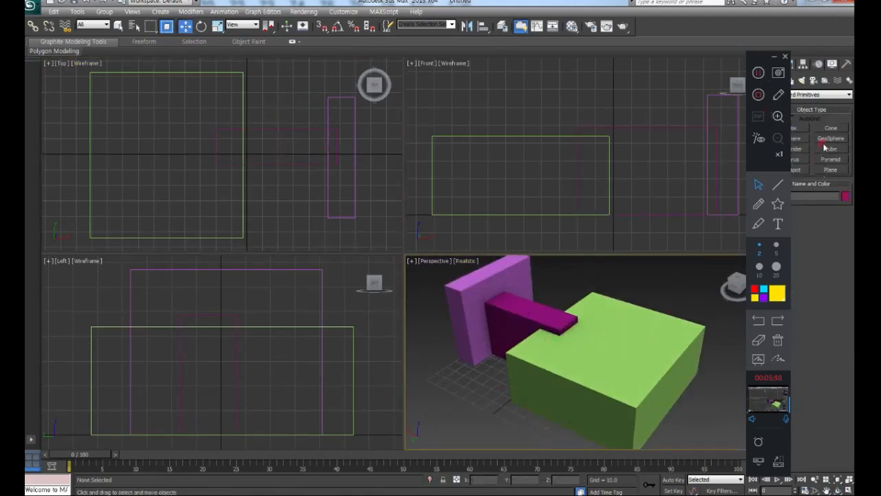
# Create three overlapping spheres in the Top viewport and three more of different sizes side by side in the Perspective viewport
pyautogui.click(798, 140)
pyautogui.moveTo(279, 163); pyautogui.dragTo(291, 177)
pyautogui.moveTo(297, 199)
pyautogui.mouseDown()
pyautogui.moveTo(319, 218)
pyautogui.moveTo(337, 196)
pyautogui.moveTo(371, 207)
pyautogui.mouseUp()
pyautogui.scroll(-4, 545, 325)
pyautogui.moveTo(596, 350); pyautogui.dragTo(506, 336, button='middle')
pyautogui.moveTo(505, 336); pyautogui.dragTo(596, 387)
pyautogui.moveTo(610, 346); pyautogui.dragTo(641, 362)
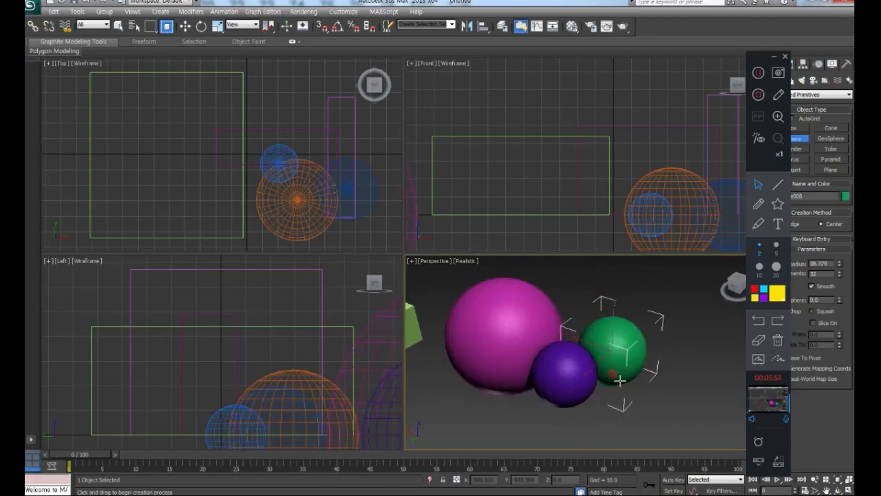
# End sphere creation, select the magenta, purple and green spheres in turn in the Perspective viewport, and clear the selection
pyautogui.rightClick(662, 353)
pyautogui.click(698, 364)
pyautogui.click(505, 331)
pyautogui.click(562, 368)
pyautogui.click(605, 344)
pyautogui.click(521, 329)
pyautogui.click(550, 370)
pyautogui.click(601, 347)
pyautogui.click(517, 332)
pyautogui.click(556, 371)
pyautogui.click(639, 383)
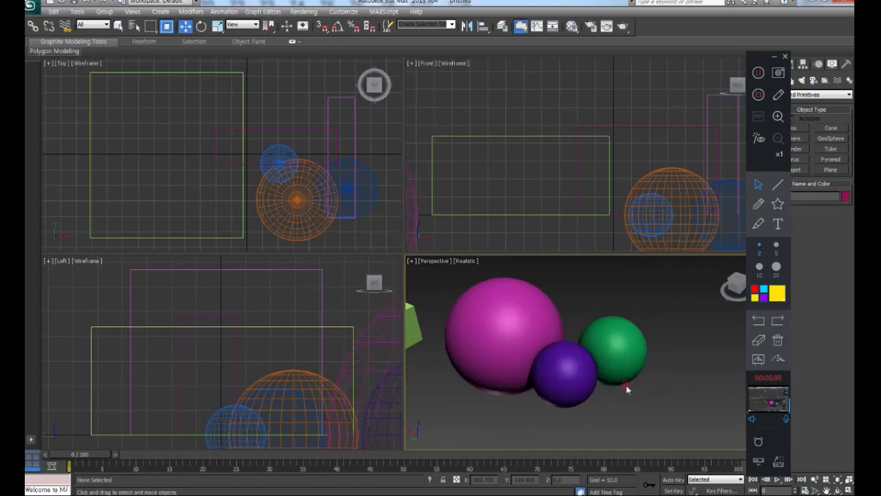
# Set the object color of the small purple sphere to the dark crimson of the basic palette and deselect it
pyautogui.click(558, 373)
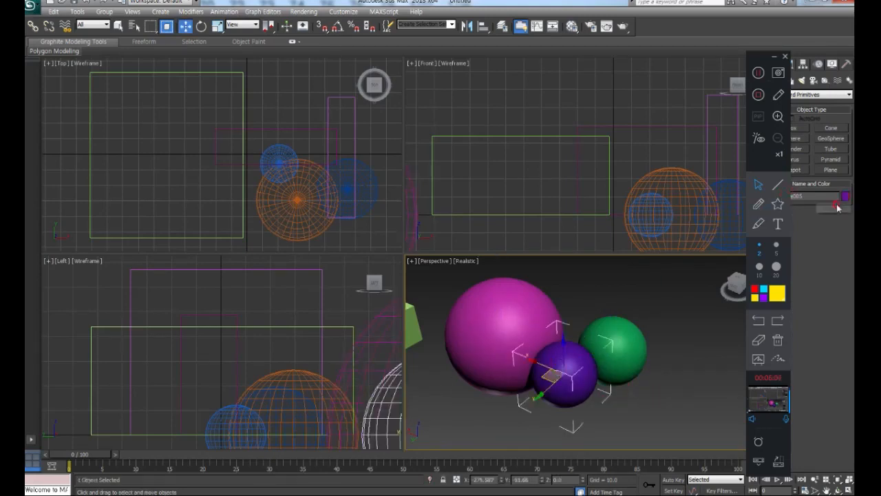
pyautogui.moveTo(761, 58); pyautogui.dragTo(711, 61)
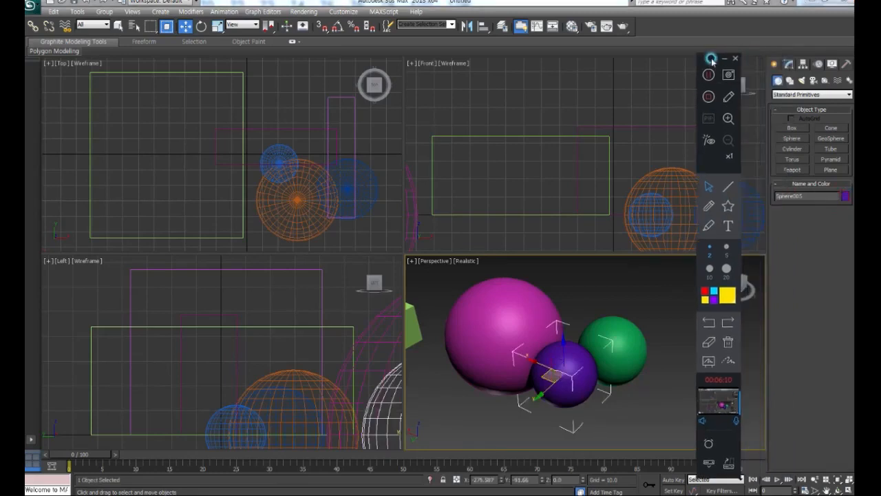
pyautogui.click(846, 196)
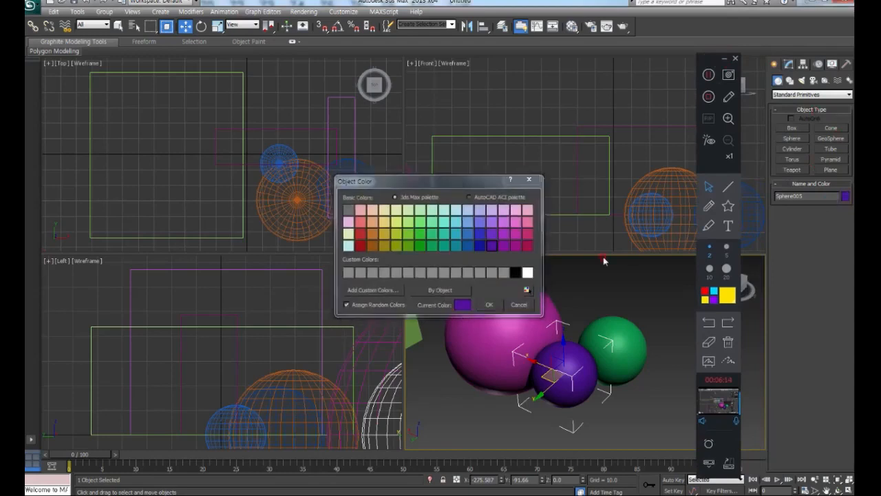
pyautogui.click(409, 246)
pyautogui.click(519, 247)
pyautogui.click(527, 246)
pyautogui.click(489, 304)
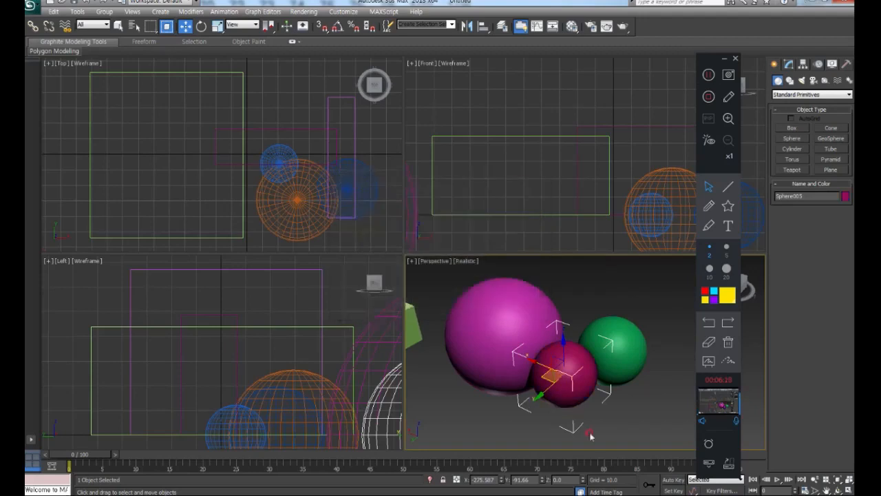
pyautogui.click(636, 433)
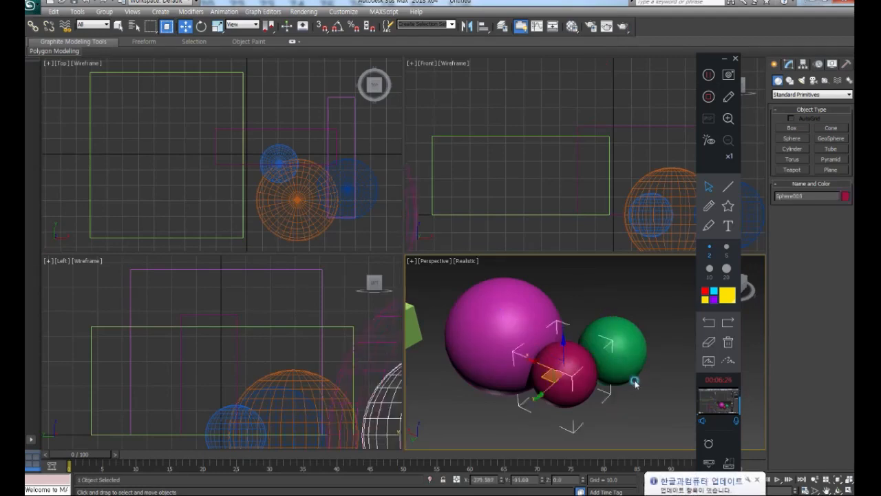
pyautogui.moveTo(511, 351); pyautogui.dragTo(543, 356, button='middle')
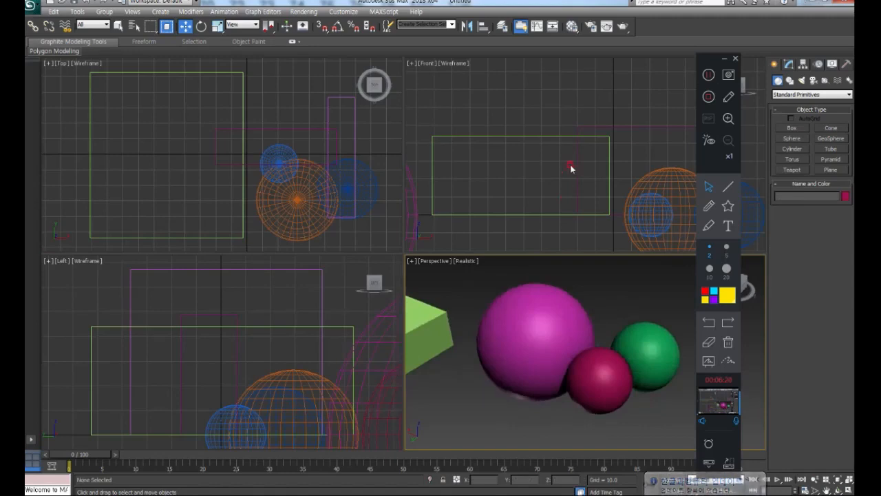
# Open the Material Editor, place it over the Top and Left viewports, and select the fourth sample slot
pyautogui.click(571, 27)
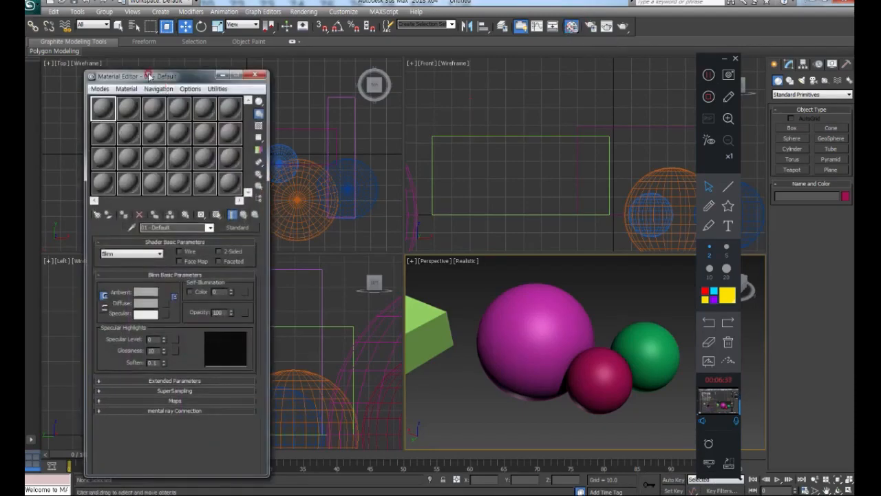
pyautogui.click(255, 75)
pyautogui.click(571, 28)
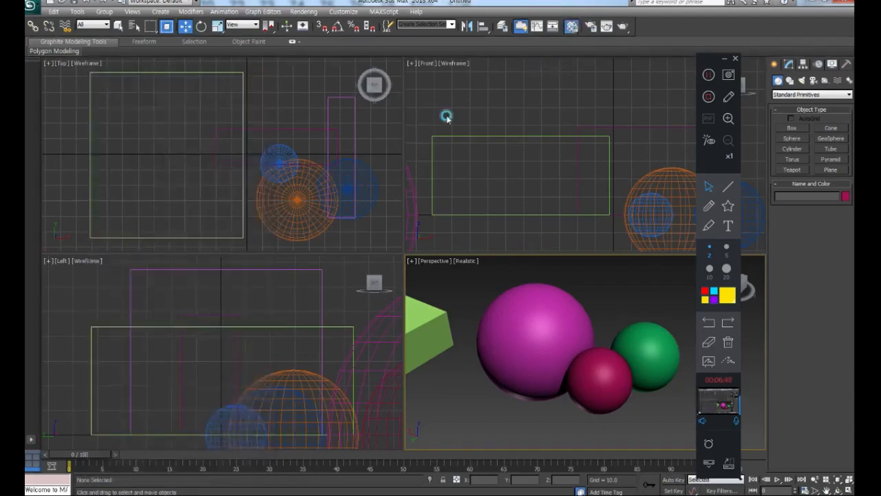
pyautogui.moveTo(136, 76); pyautogui.dragTo(203, 40)
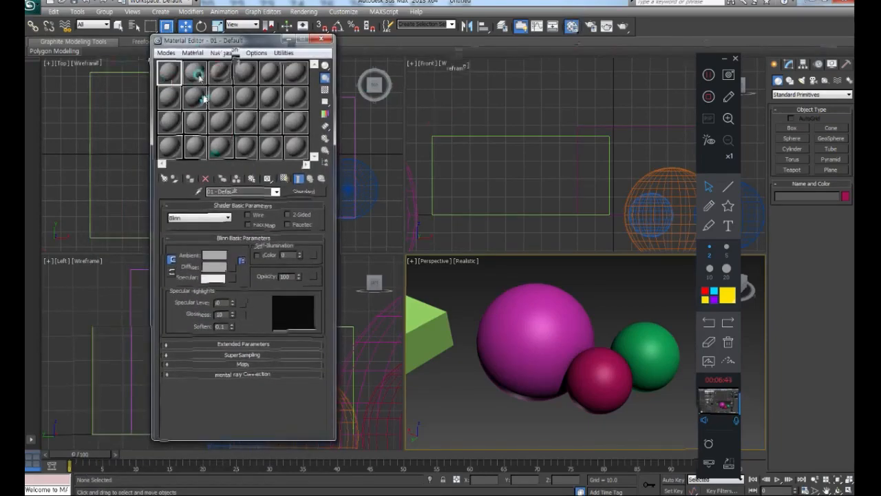
pyautogui.click(245, 71)
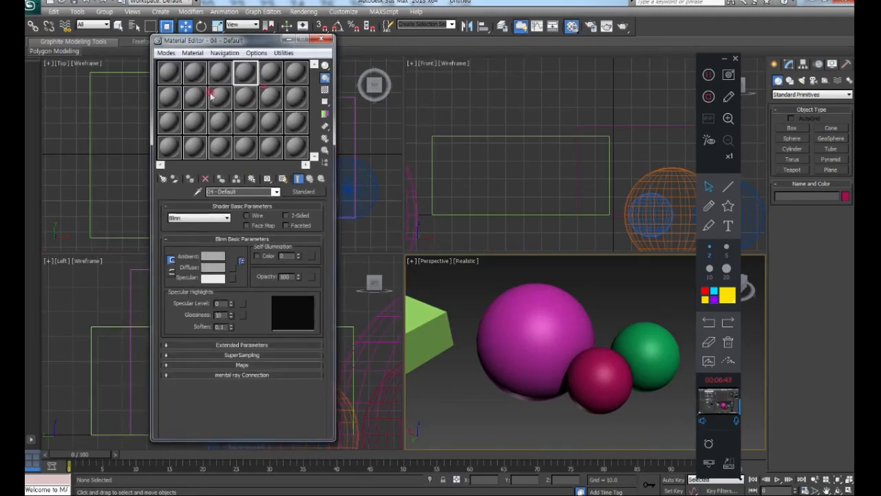
# Display the material samples in a 3 x 2 grid and select the visible sample slots one after another
pyautogui.rightClick(168, 76)
pyautogui.click(198, 174)
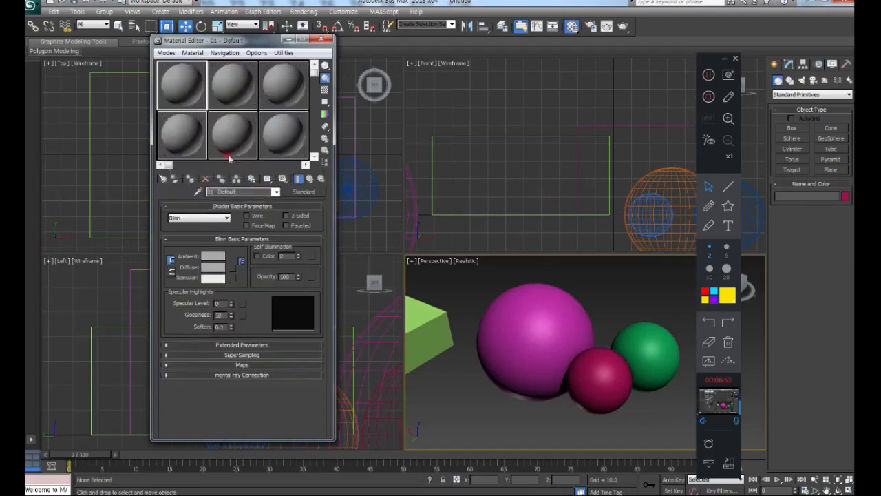
pyautogui.click(219, 142)
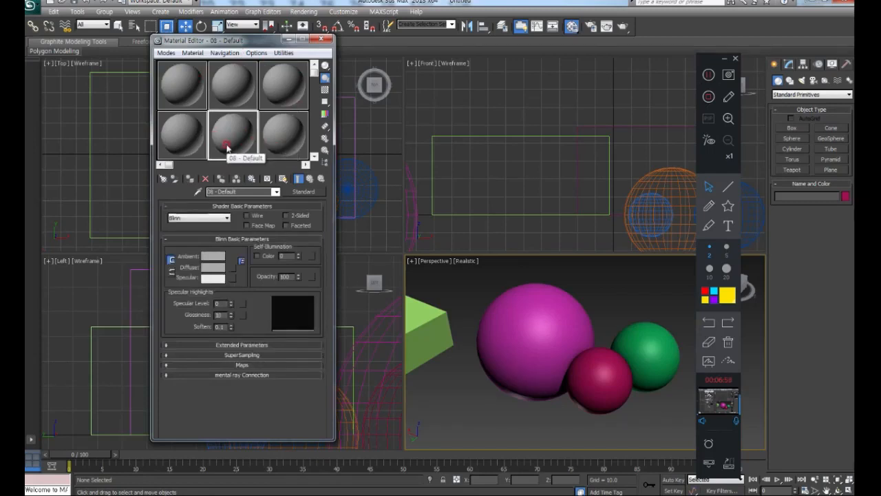
pyautogui.click(193, 132)
pyautogui.click(221, 132)
pyautogui.click(276, 136)
pyautogui.click(283, 102)
pyautogui.click(241, 86)
pyautogui.click(185, 81)
pyautogui.click(191, 125)
pyautogui.click(245, 138)
pyautogui.rightClick(246, 138)
# Select the first material sample and display the samples in a 6 x 4 grid
pyautogui.click(184, 81)
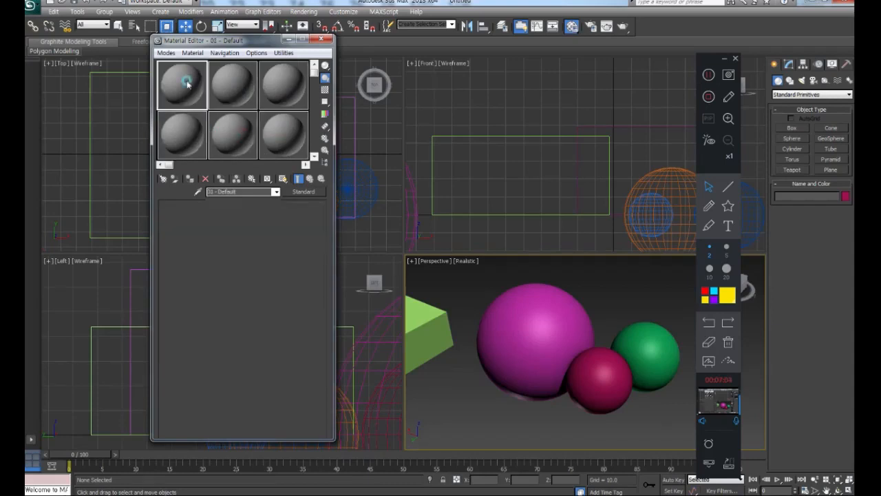
pyautogui.rightClick(184, 81)
pyautogui.click(232, 205)
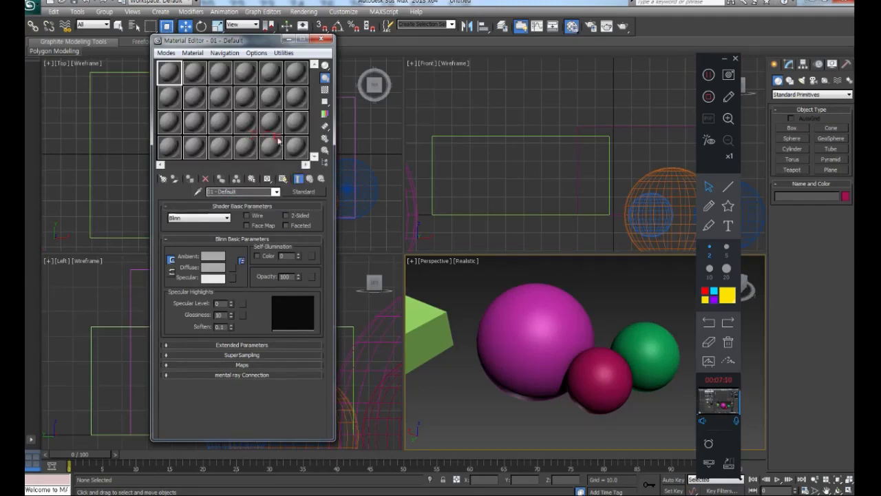
# Select the last sample slot, return to the fourth sample slot, and open its material name for editing
pyautogui.click(292, 146)
pyautogui.click(241, 79)
pyautogui.click(234, 192)
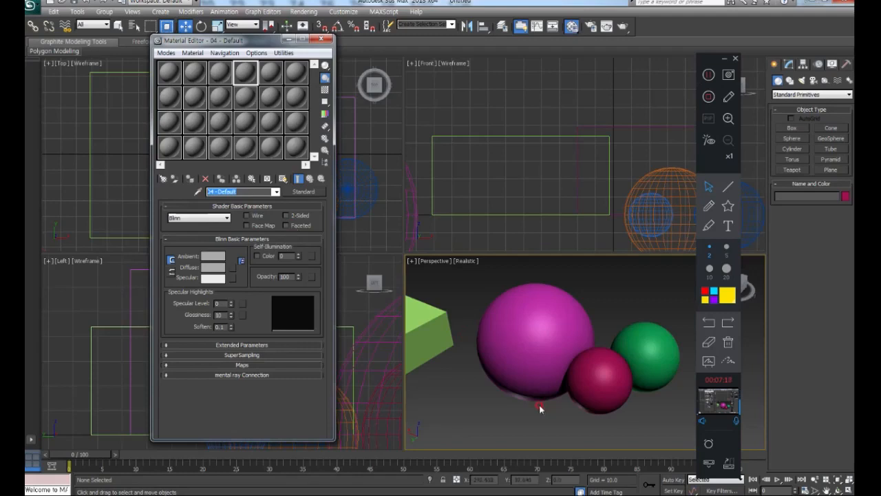
pyautogui.click(219, 179)
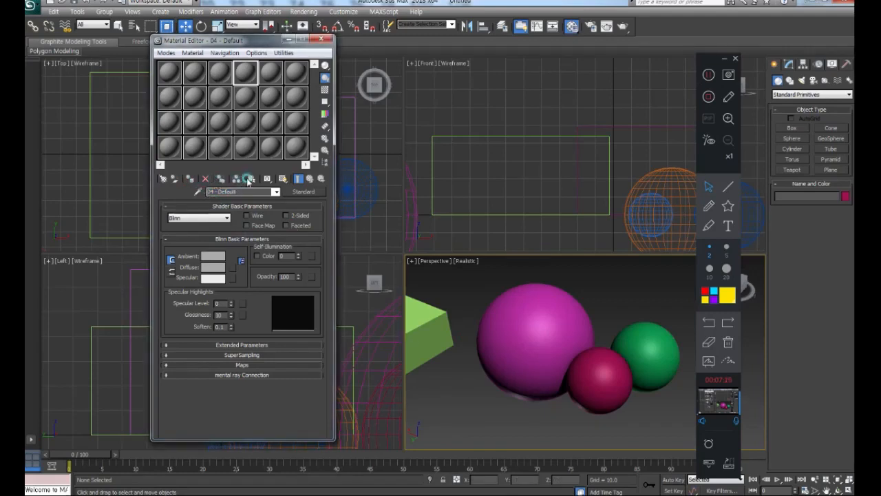
# Select the large magenta sphere and the first sample slot, clear the object selection, and try the 10th and 18th sample slots
pyautogui.click(503, 335)
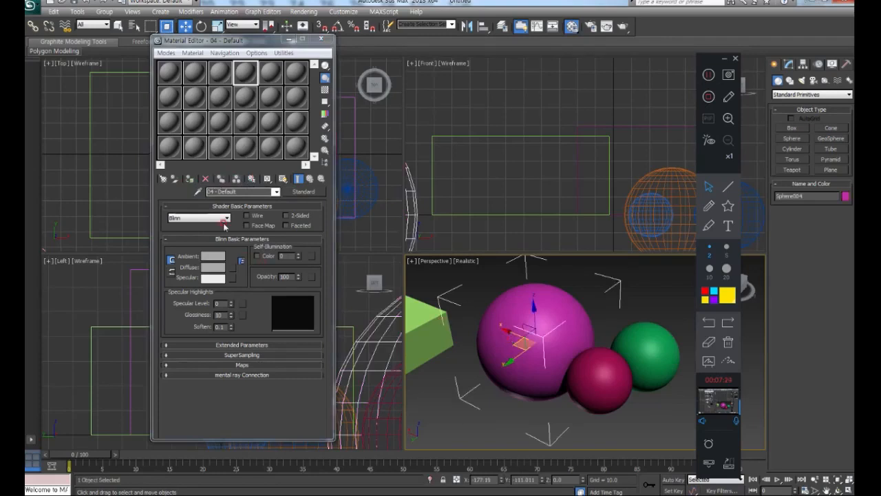
pyautogui.click(196, 192)
pyautogui.click(168, 73)
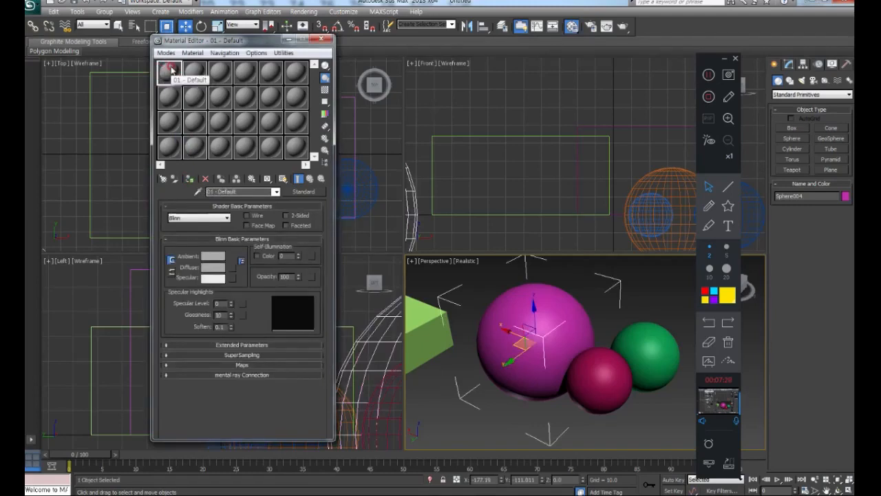
pyautogui.click(494, 381)
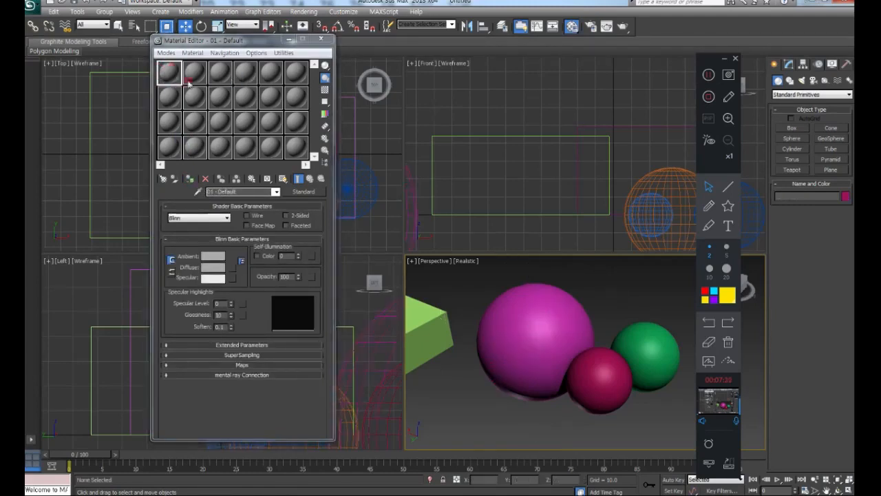
pyautogui.click(245, 97)
pyautogui.click(296, 122)
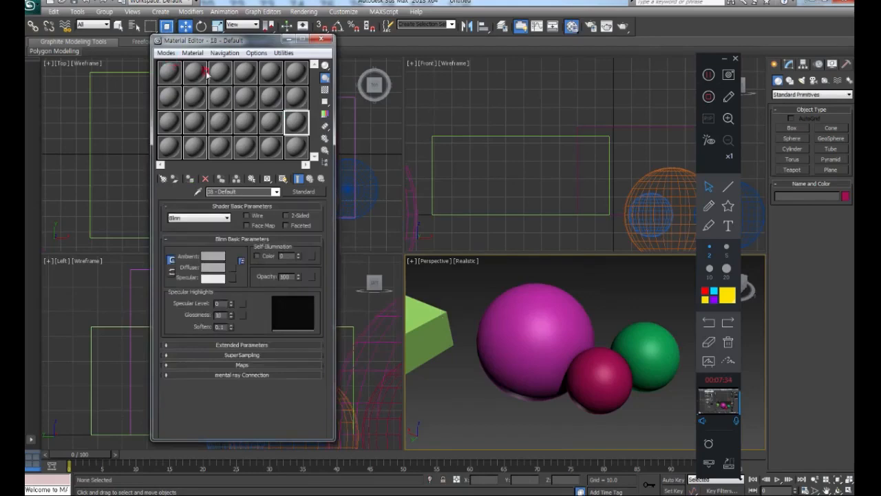
# Assign the first sample material, 01 - Default, to the large magenta sphere in the Perspective view
pyautogui.click(168, 78)
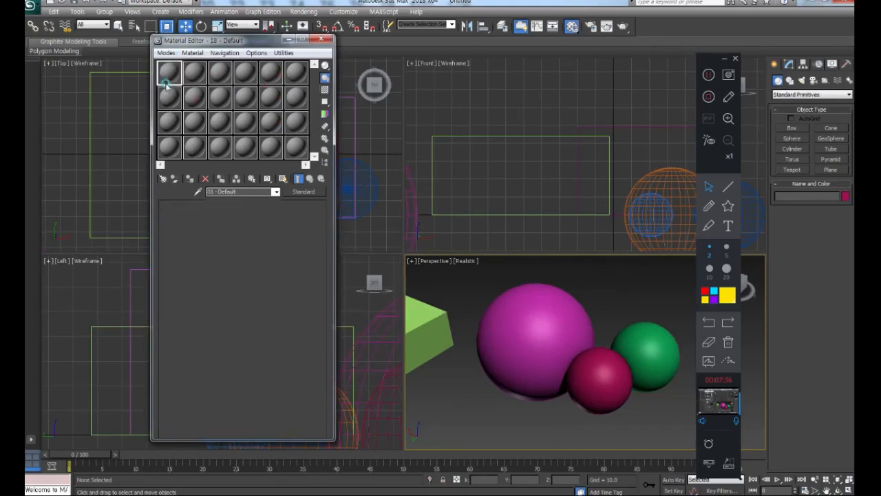
pyautogui.click(534, 334)
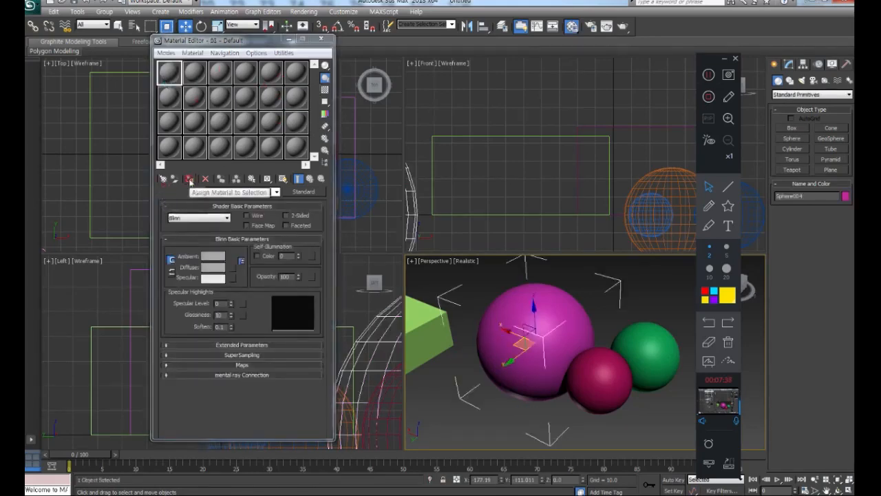
pyautogui.click(189, 179)
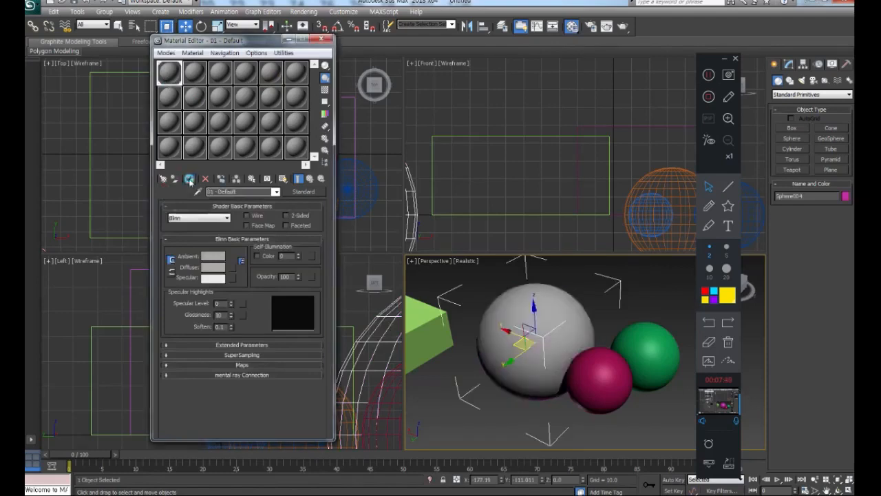
pyautogui.moveTo(176, 78); pyautogui.dragTo(519, 314)
# Assign the 18 - Default sample material to the green sphere in the Perspective view
pyautogui.click(243, 71)
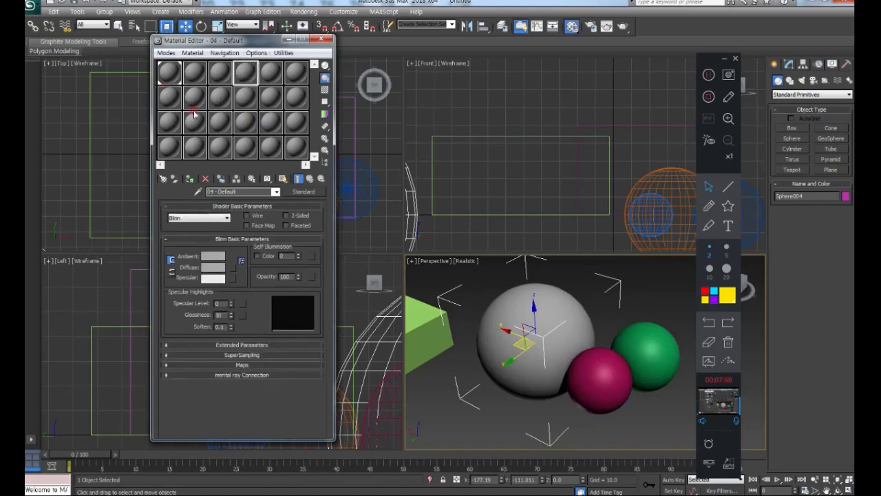
pyautogui.click(292, 124)
pyautogui.click(666, 350)
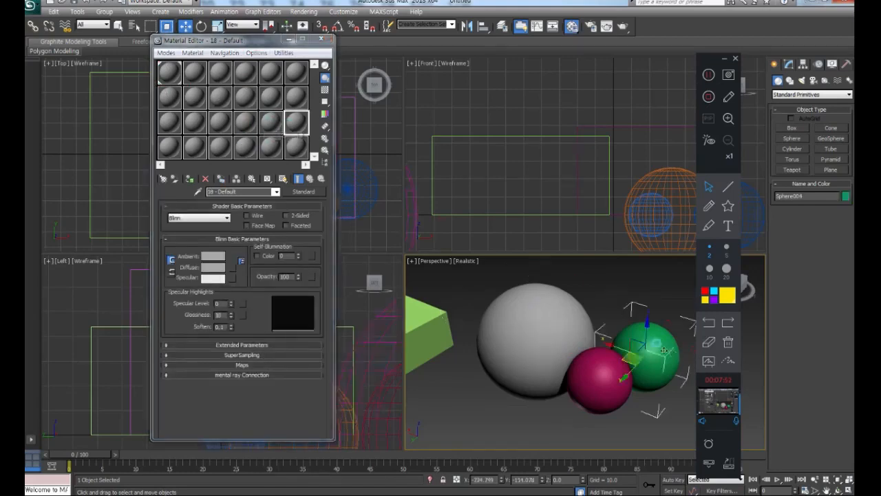
pyautogui.click(296, 123)
pyautogui.click(190, 178)
# Reselect the large sphere and its 01 - Default material, and set the specular color to pure white (255, 255, 255)
pyautogui.click(271, 146)
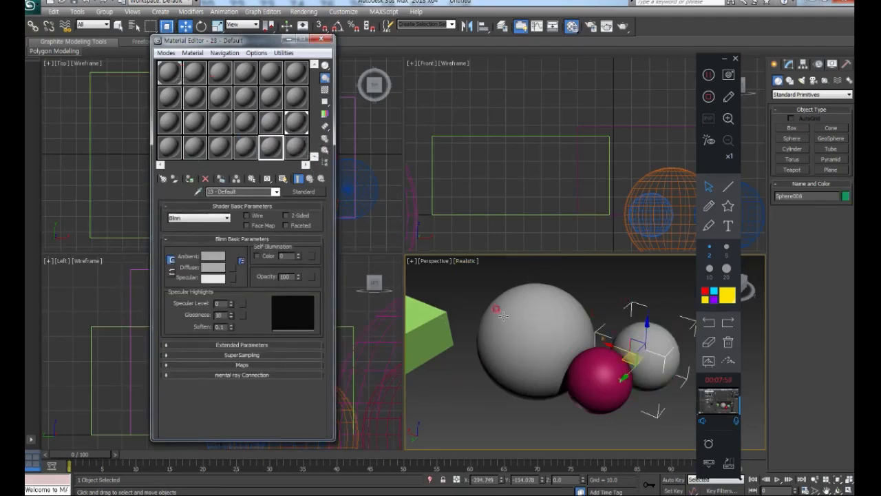
pyautogui.click(470, 289)
pyautogui.click(513, 312)
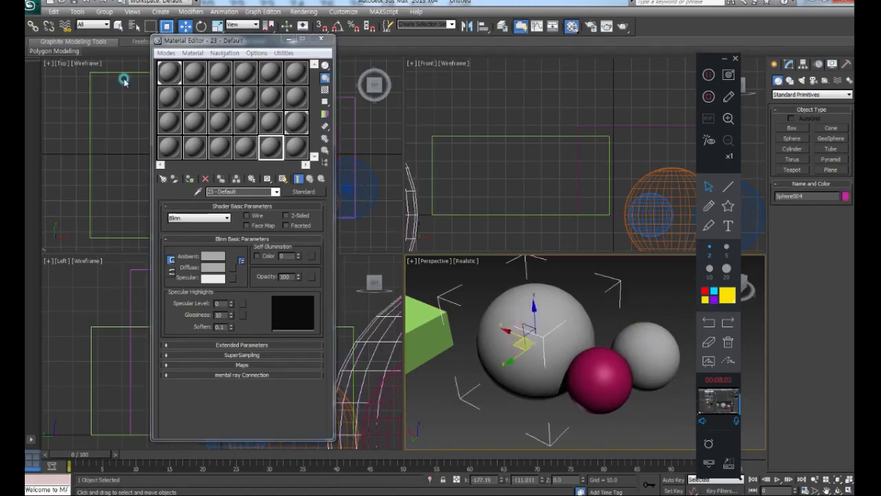
pyautogui.click(170, 70)
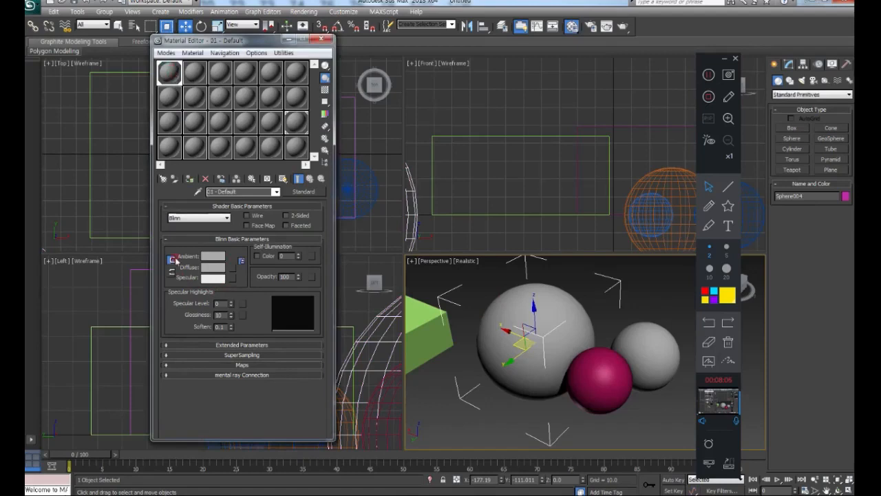
pyautogui.click(213, 279)
pyautogui.click(203, 278)
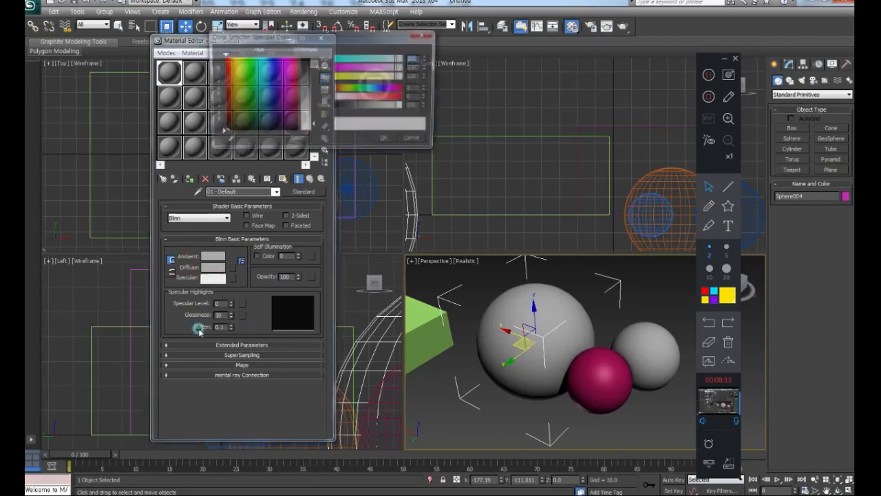
pyautogui.moveTo(313, 125); pyautogui.dragTo(315, 134)
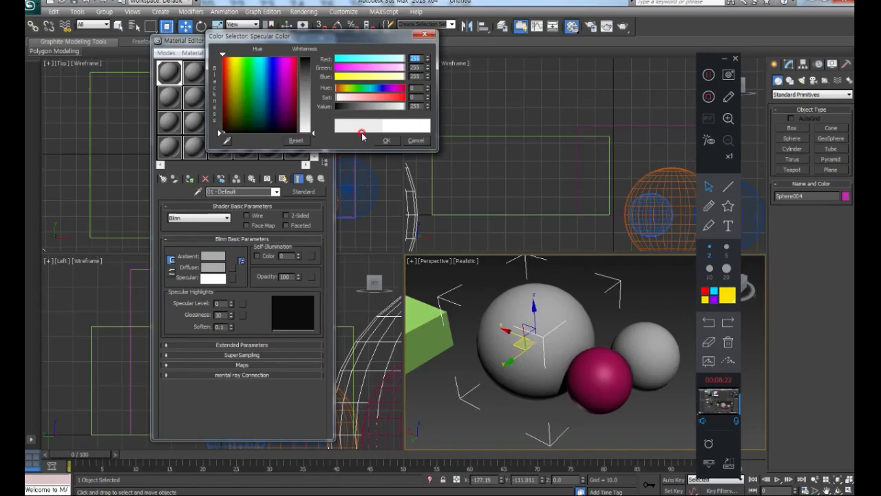
pyautogui.click(384, 140)
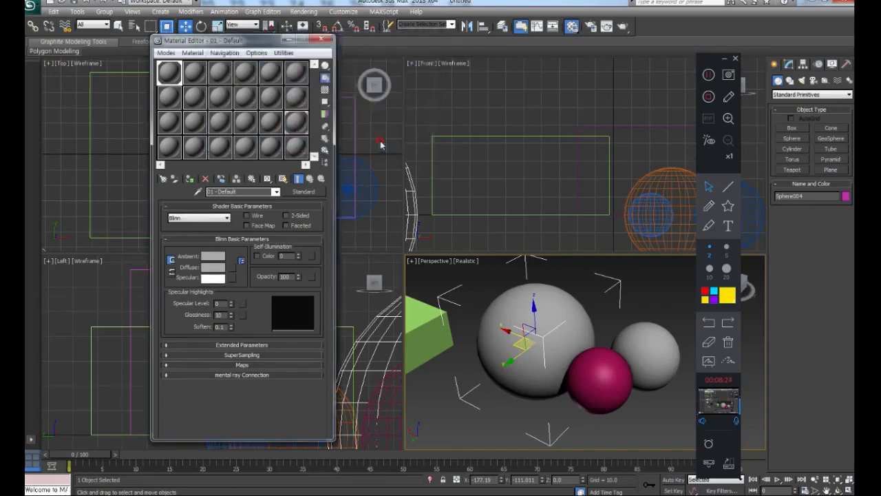
pyautogui.click(214, 278)
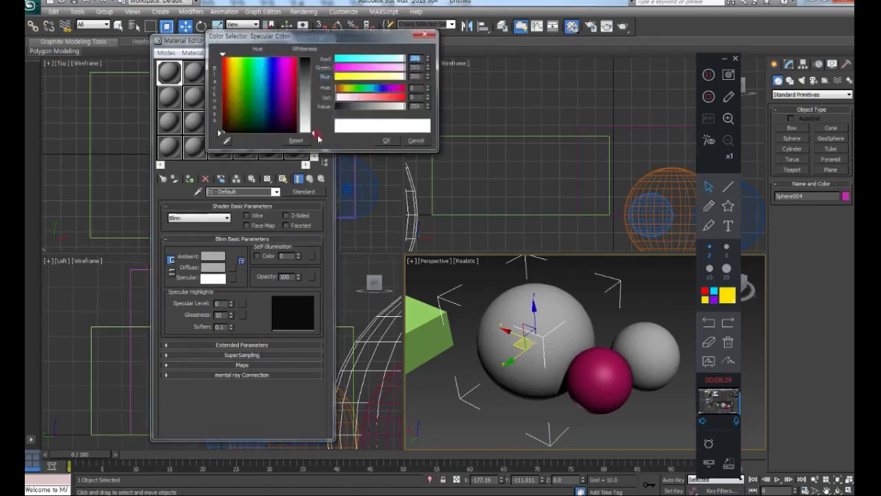
pyautogui.click(382, 141)
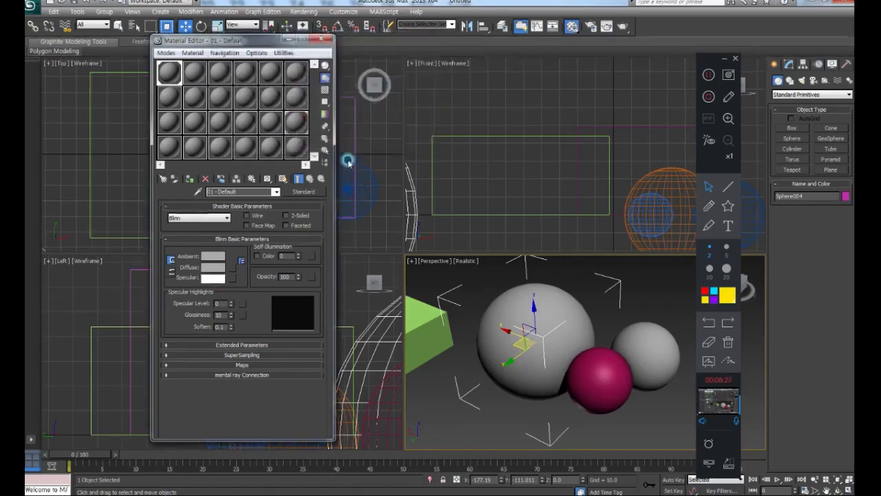
# Set the diffuse color of the 01 - Default material to pure red (255, 0, 0)
pyautogui.click(210, 267)
pyautogui.moveTo(253, 97); pyautogui.dragTo(222, 57)
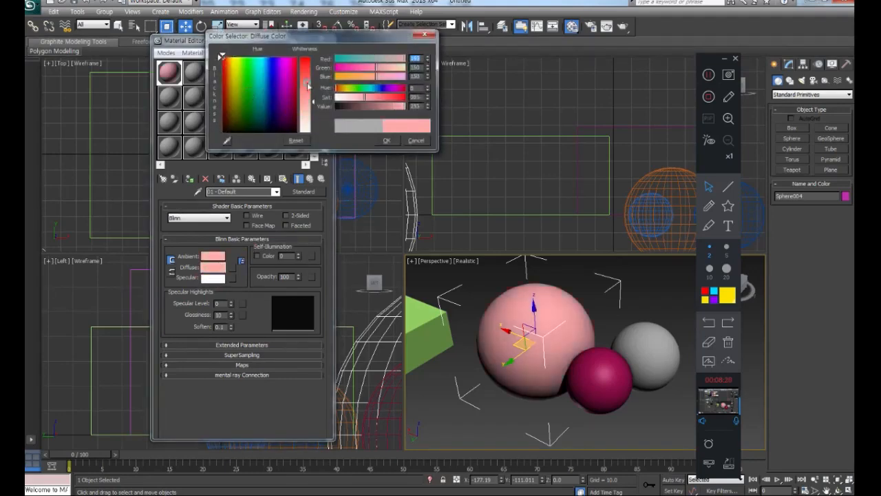
pyautogui.moveTo(305, 80); pyautogui.dragTo(305, 56)
pyautogui.click(385, 140)
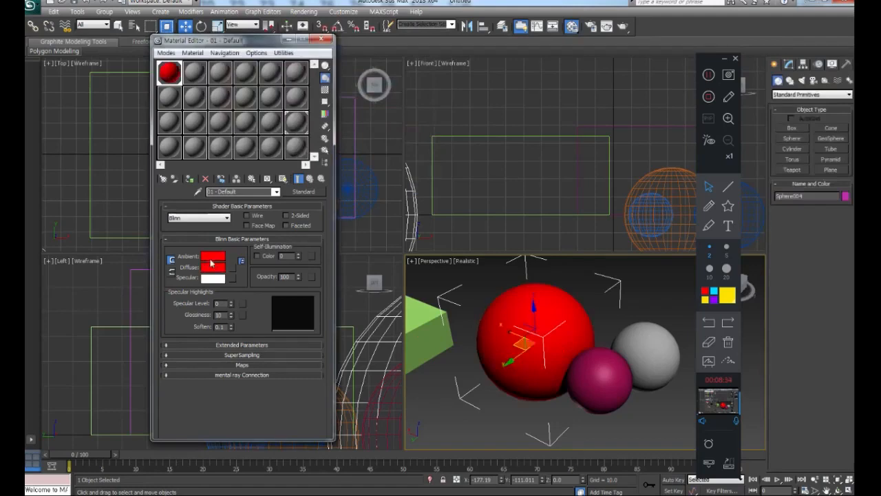
# Unlock the ambient color from the diffuse color and darken the ambient color to a deep red
pyautogui.click(171, 259)
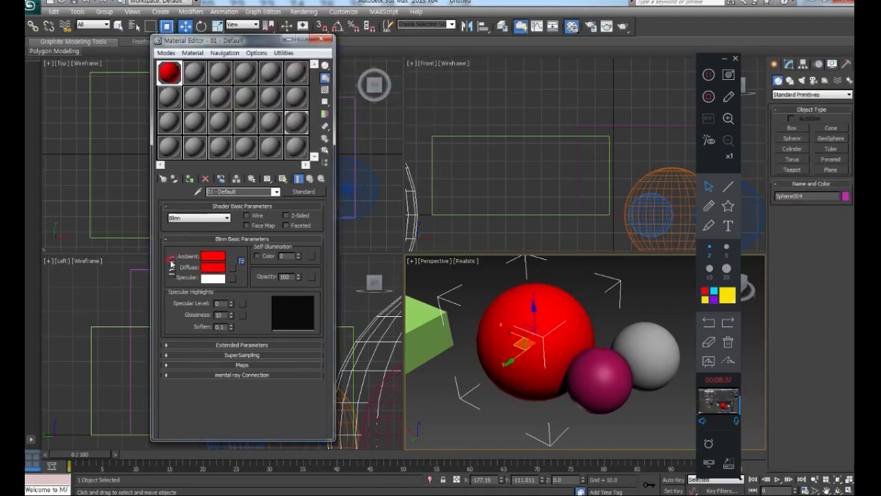
pyautogui.click(212, 256)
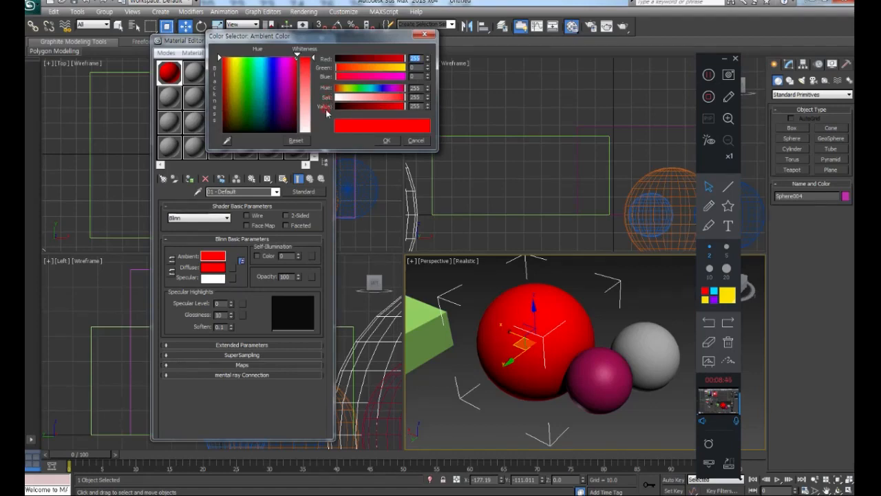
pyautogui.moveTo(390, 107); pyautogui.dragTo(354, 107)
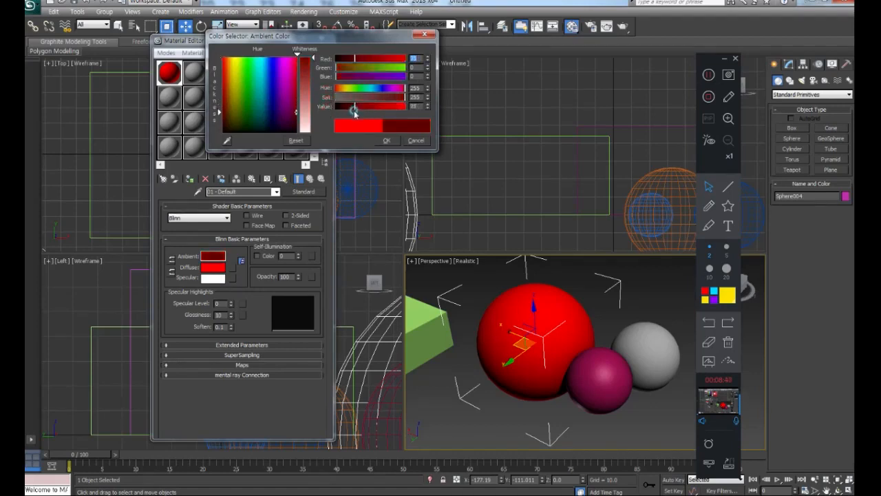
pyautogui.click(389, 140)
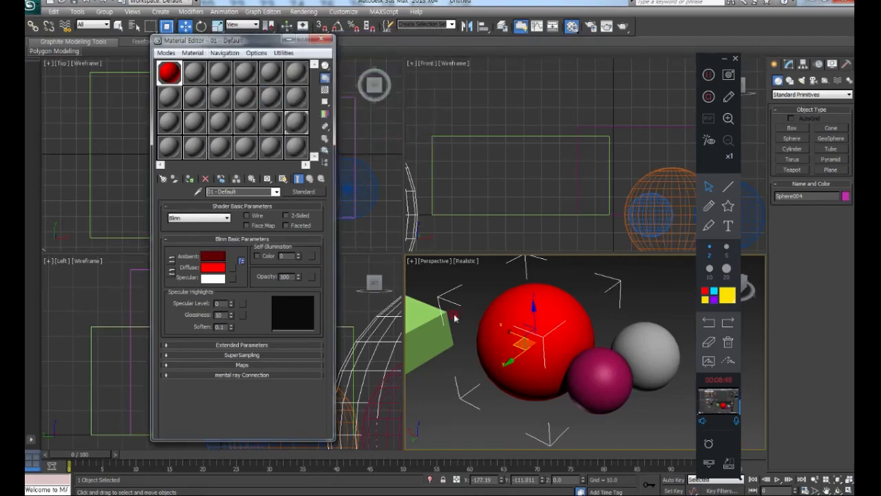
# Open the Save File As dialog, check the file type 3ds Max (*.max), and cancel without saving
pyautogui.click(30, 7)
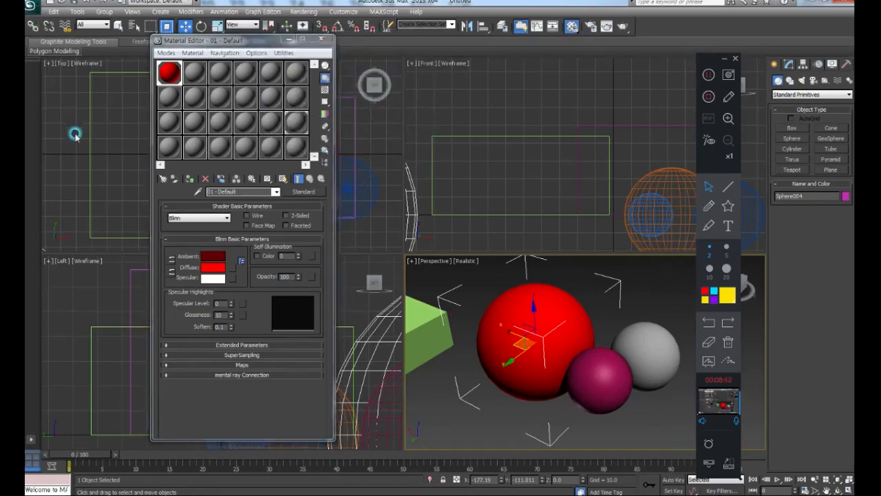
pyautogui.click(57, 113)
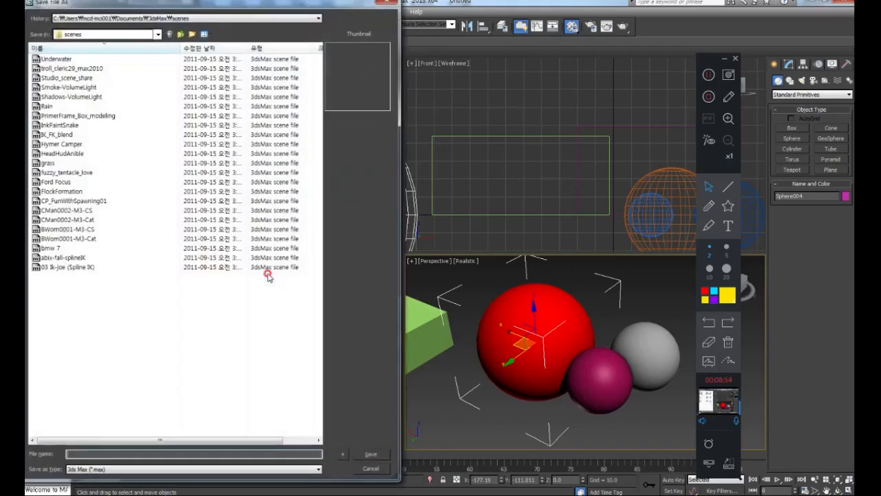
pyautogui.click(104, 469)
pyautogui.click(108, 475)
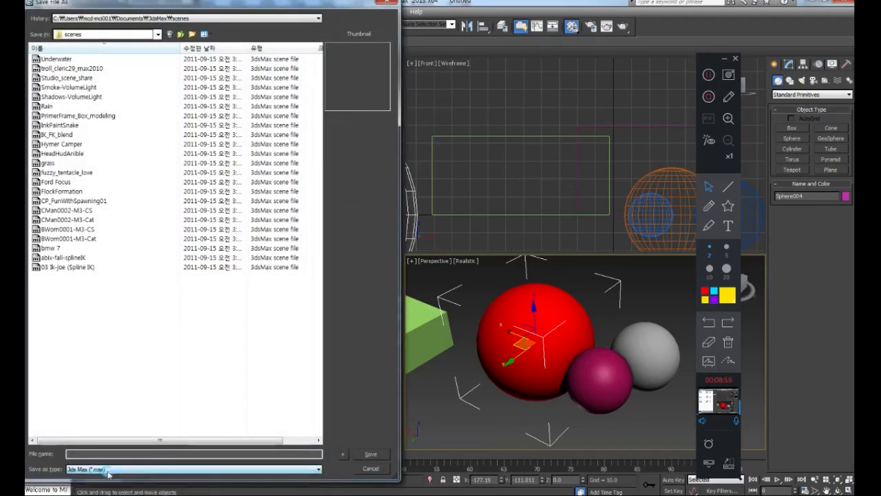
pyautogui.click(371, 468)
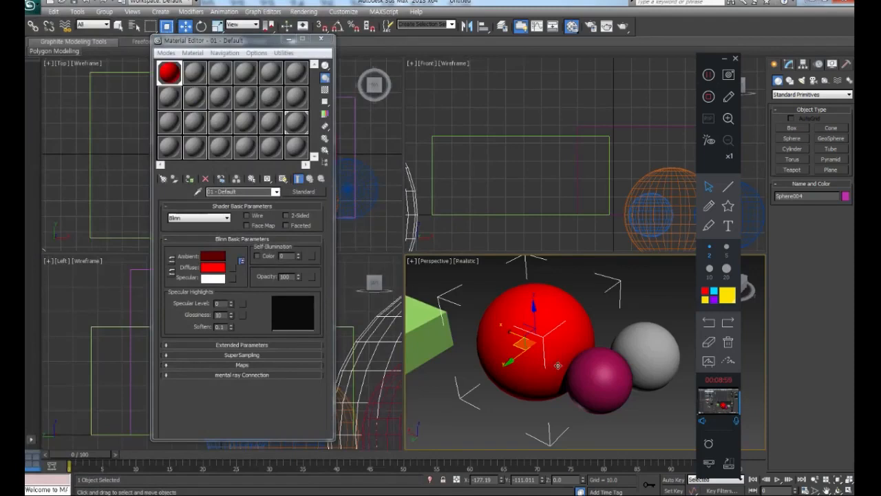
# Clear the object selection and render the Perspective view of the spheres
pyautogui.click(487, 409)
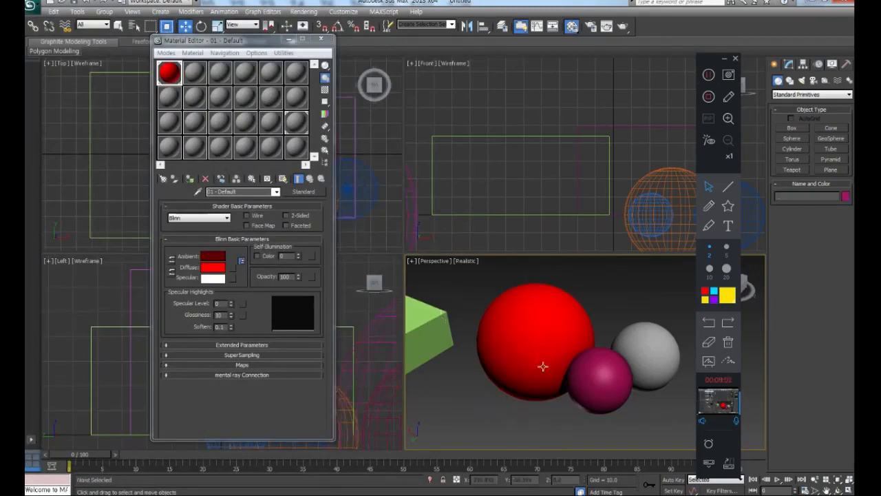
pyautogui.scroll(5, 551, 360)
pyautogui.scroll(-3, 553, 357)
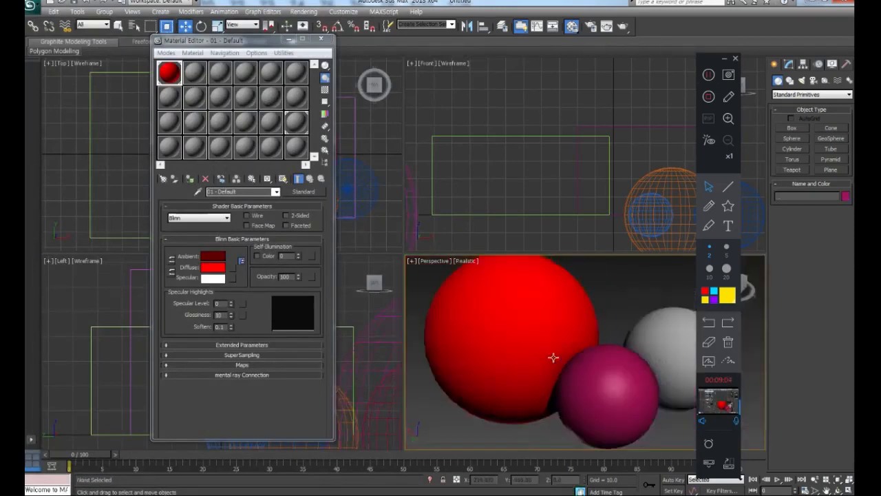
pyautogui.scroll(4, 553, 358)
pyautogui.scroll(-6, 554, 356)
pyautogui.scroll(3, 558, 355)
pyautogui.click(616, 306)
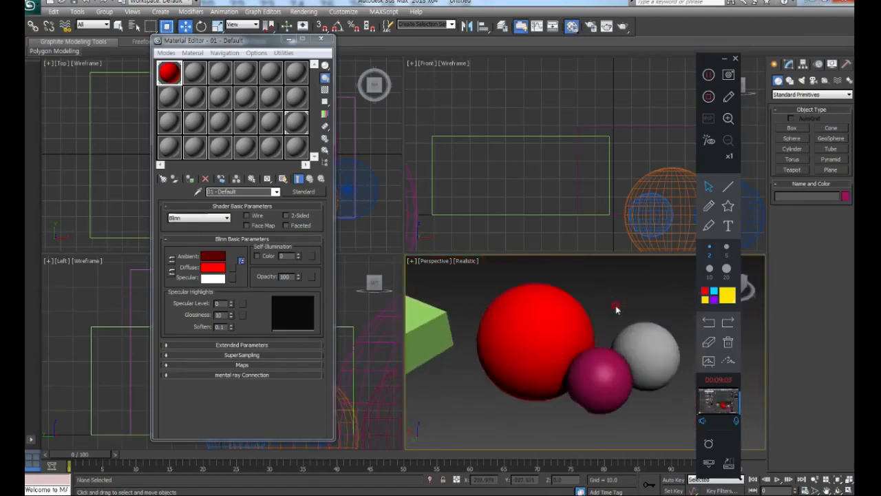
pyautogui.click(570, 266)
pyautogui.click(625, 27)
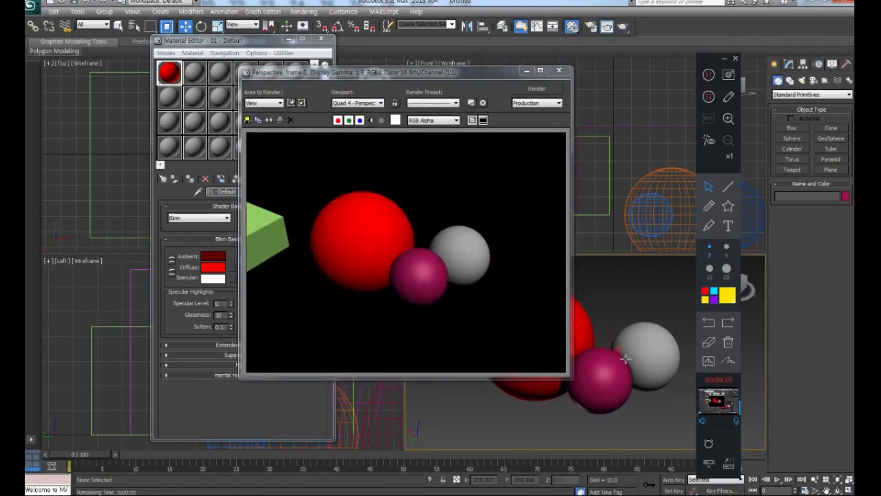
# Review the image formats available for saving the render, cancel the save, and close the rendered frame
pyautogui.click(247, 120)
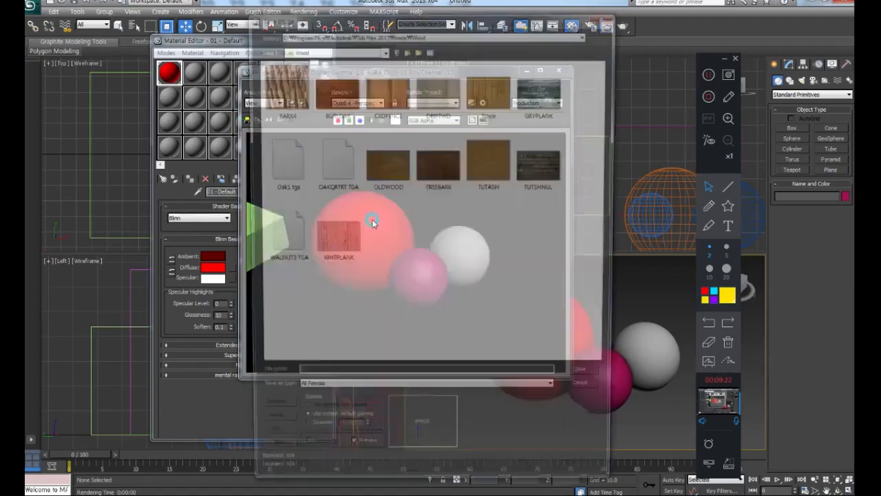
pyautogui.click(451, 393)
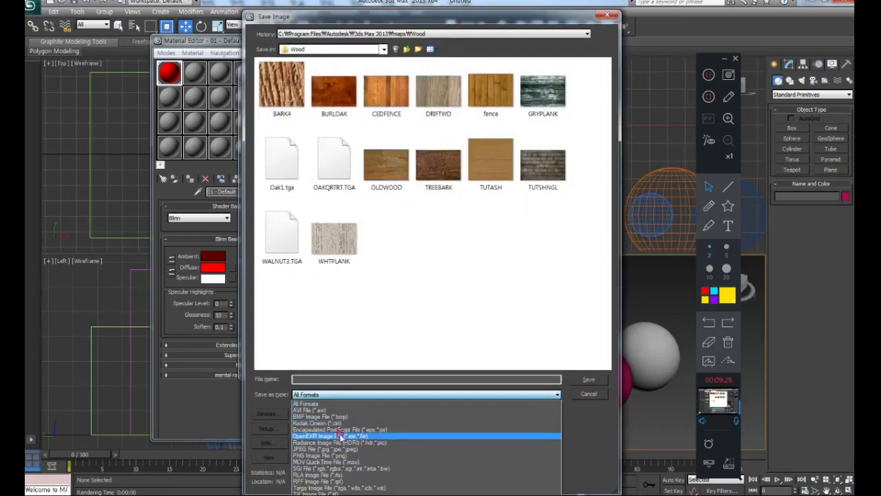
pyautogui.click(587, 393)
pyautogui.click(588, 391)
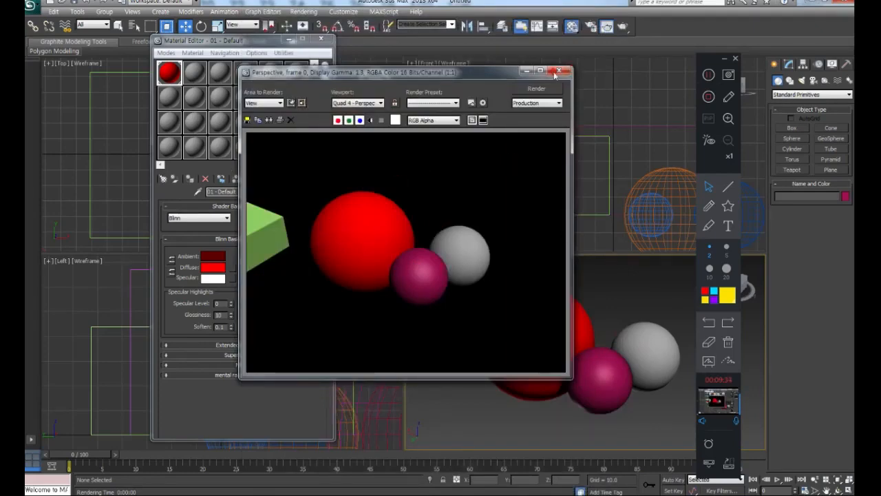
pyautogui.click(569, 70)
# Select the large red sphere and change the first material's diffuse color to bright blue
pyautogui.click(504, 337)
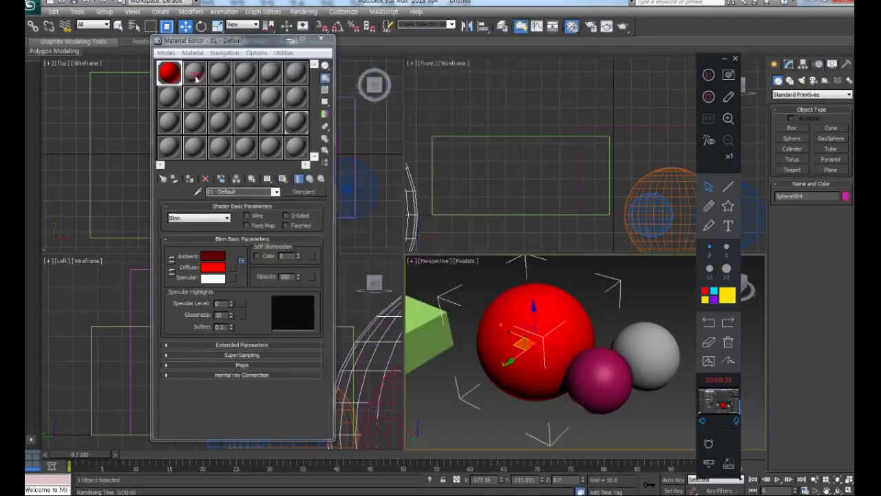
pyautogui.click(213, 268)
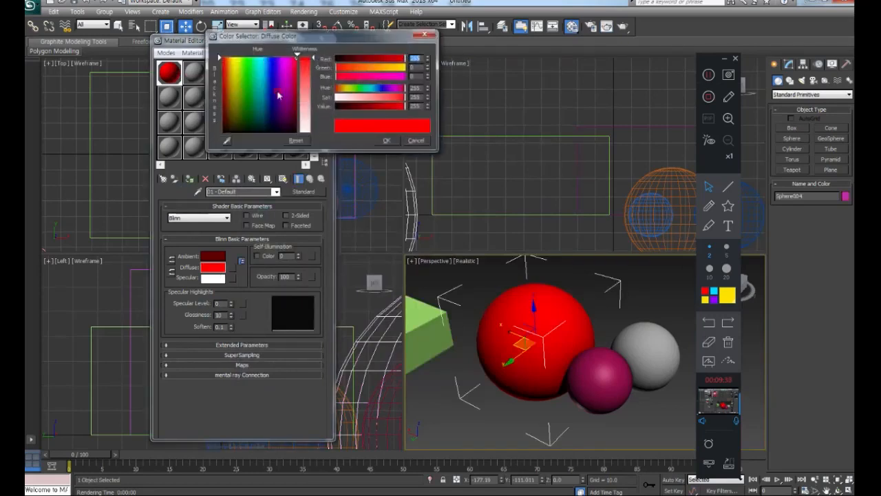
pyautogui.click(267, 58)
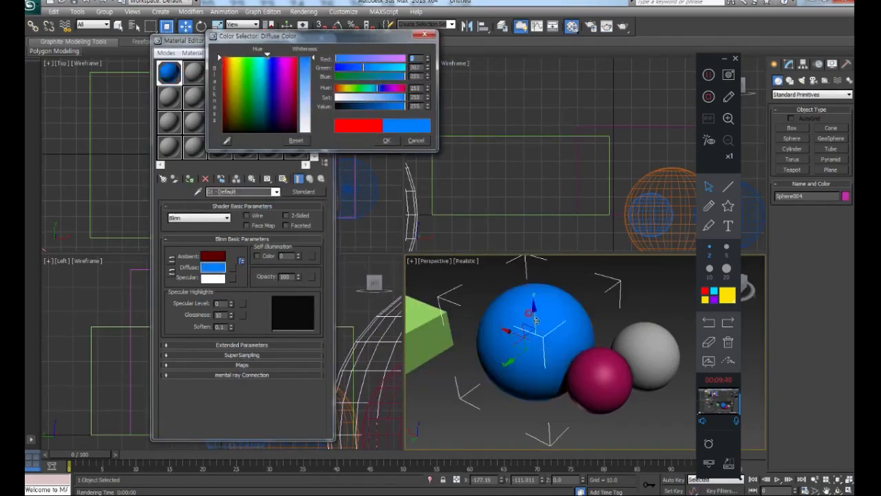
pyautogui.click(384, 142)
# Assign the blue 01 - Default material to the small gray sphere so it matches the large sphere
pyautogui.click(643, 334)
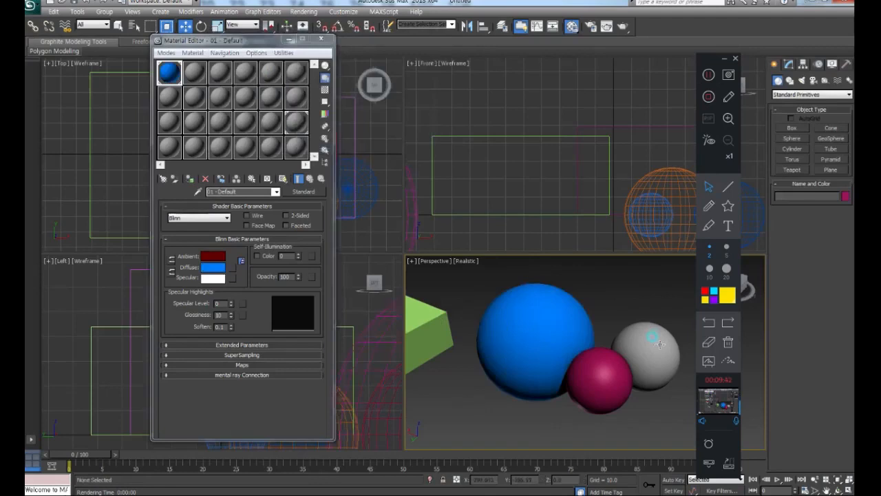
pyautogui.click(189, 178)
pyautogui.click(528, 334)
pyautogui.click(633, 344)
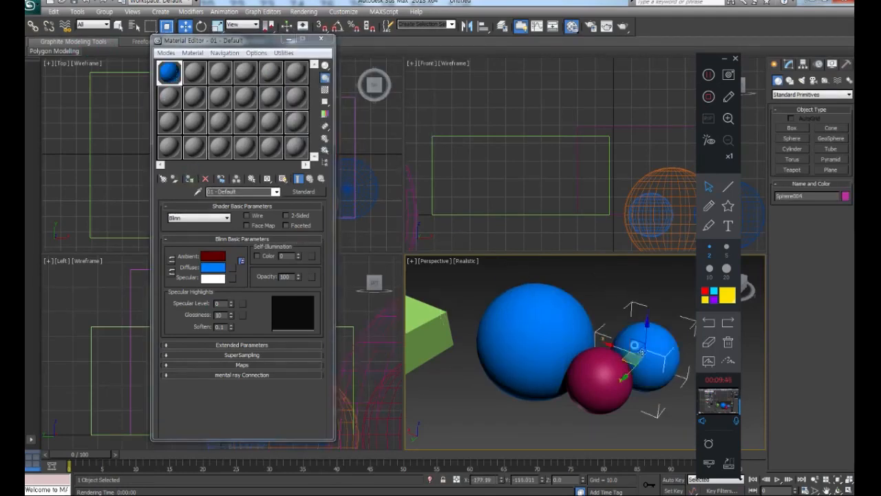
# Select the large sphere and set the diffuse color of the shared 01 - Default material to pure red
pyautogui.click(169, 73)
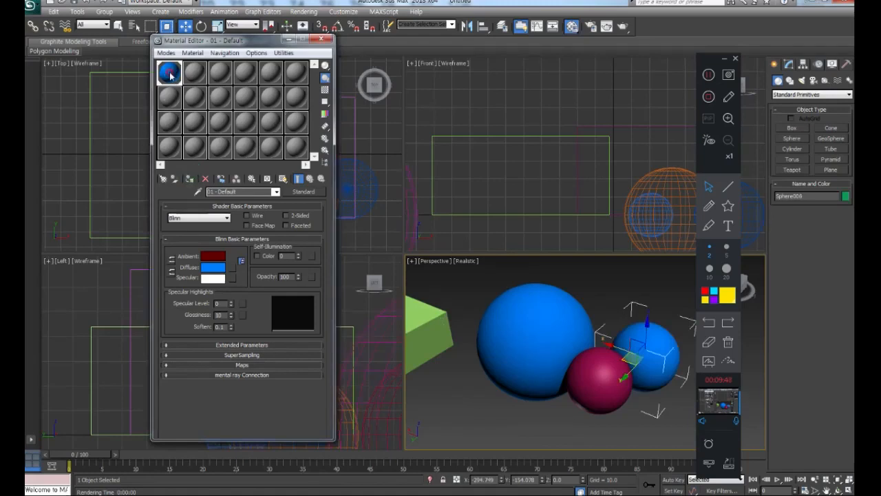
pyautogui.click(515, 378)
pyautogui.click(213, 266)
pyautogui.moveTo(278, 68); pyautogui.dragTo(309, 61)
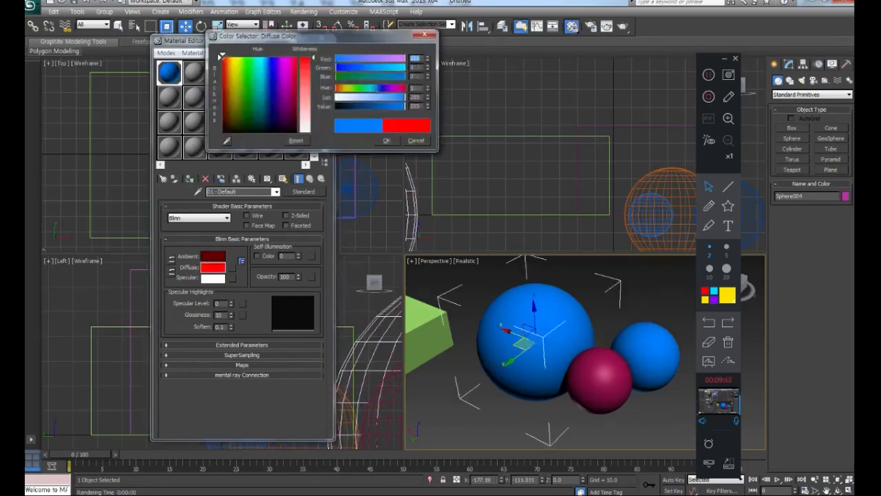
pyautogui.click(389, 140)
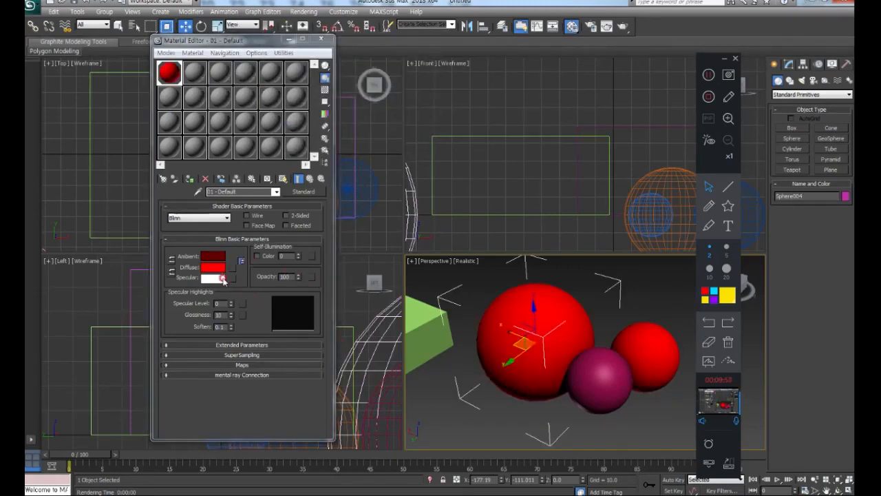
# Check the red material's specular color, then set its specular level to 177 and glossiness to 57
pyautogui.click(219, 277)
pyautogui.click(386, 141)
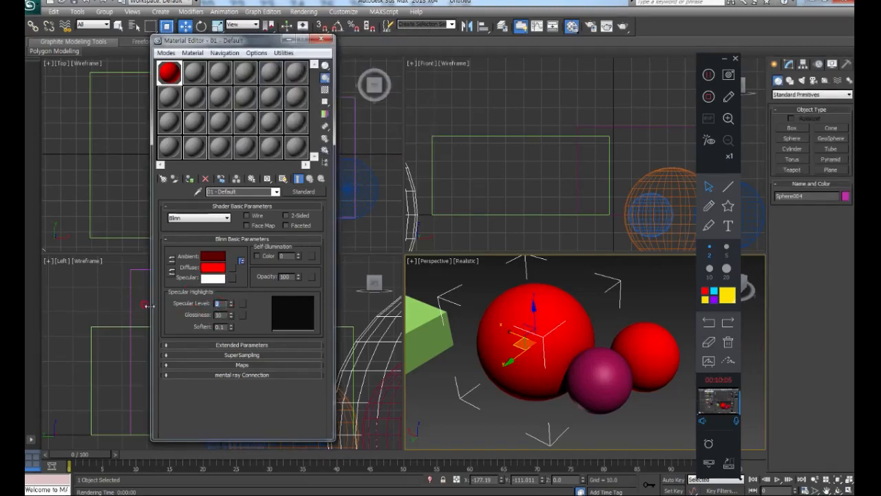
pyautogui.press('Return')
pyautogui.moveTo(231, 310); pyautogui.dragTo(229, 248)
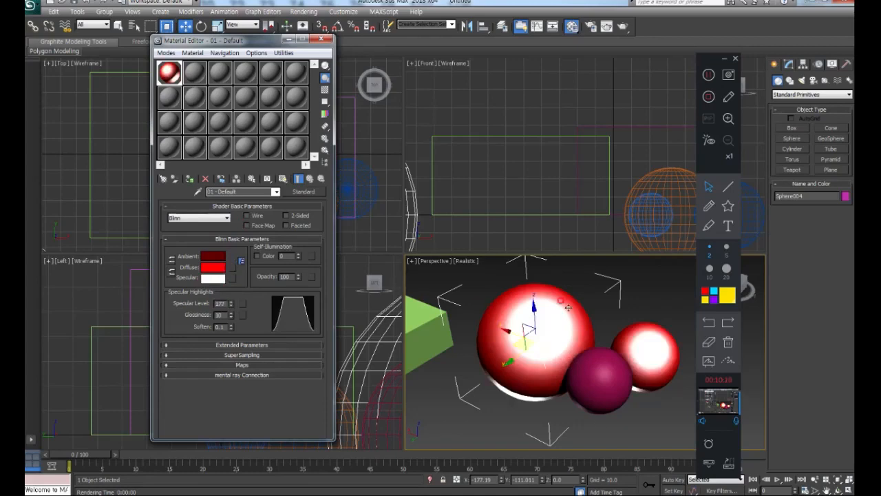
pyautogui.moveTo(232, 315); pyautogui.dragTo(231, 280)
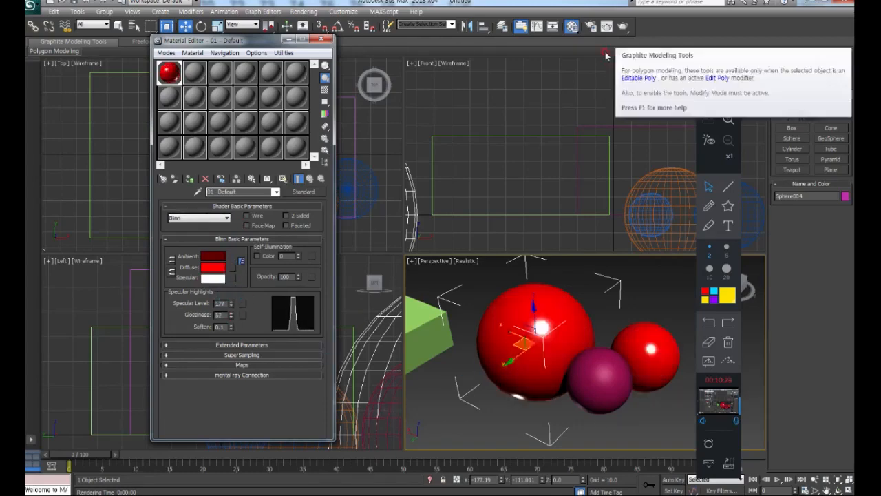
# Render the Perspective view to check the highlights, then set the material's specular level to 25 and glossiness to 14
pyautogui.click(622, 26)
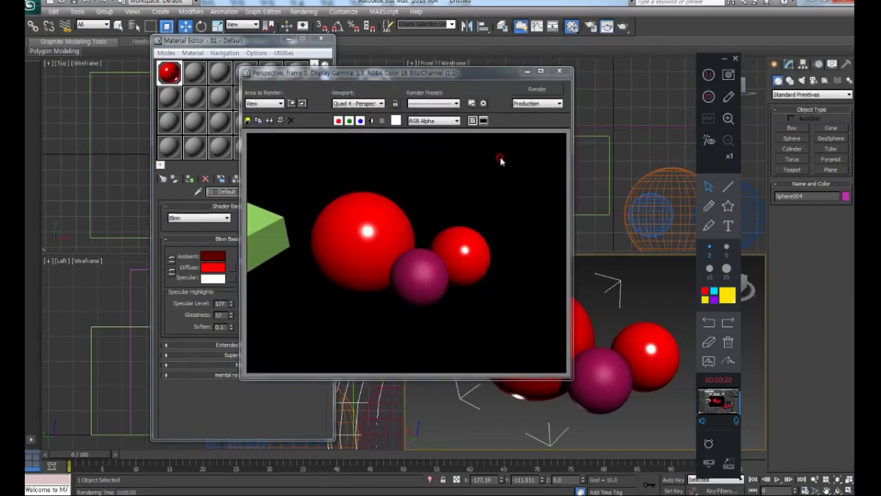
pyautogui.click(559, 71)
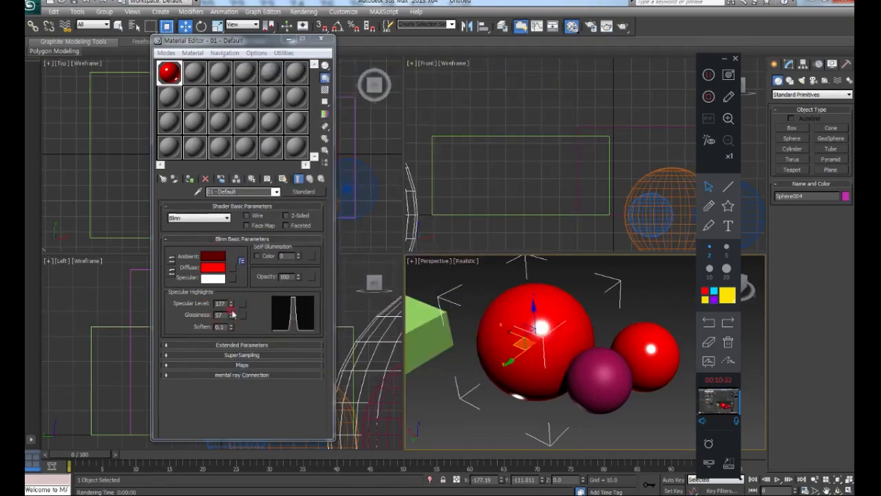
pyautogui.moveTo(232, 307); pyautogui.dragTo(231, 354)
pyautogui.moveTo(231, 317); pyautogui.dragTo(232, 327)
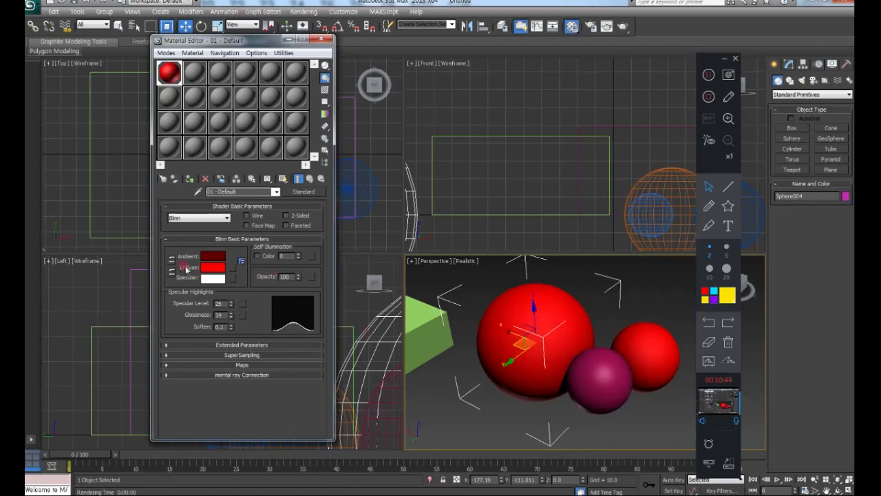
# Add a Bitmap map to the diffuse color using CEDFENCE.JPG from the maps\Wood folder
pyautogui.click(233, 268)
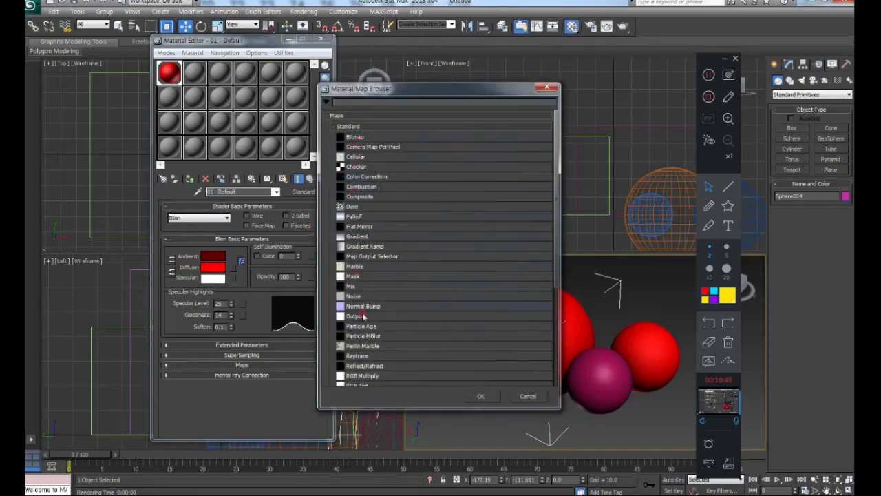
pyautogui.doubleClick(353, 138)
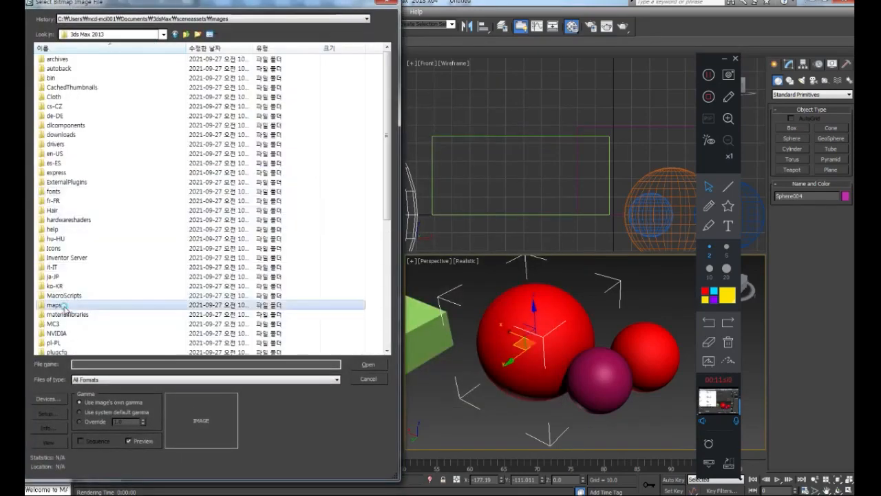
pyautogui.doubleClick(64, 305)
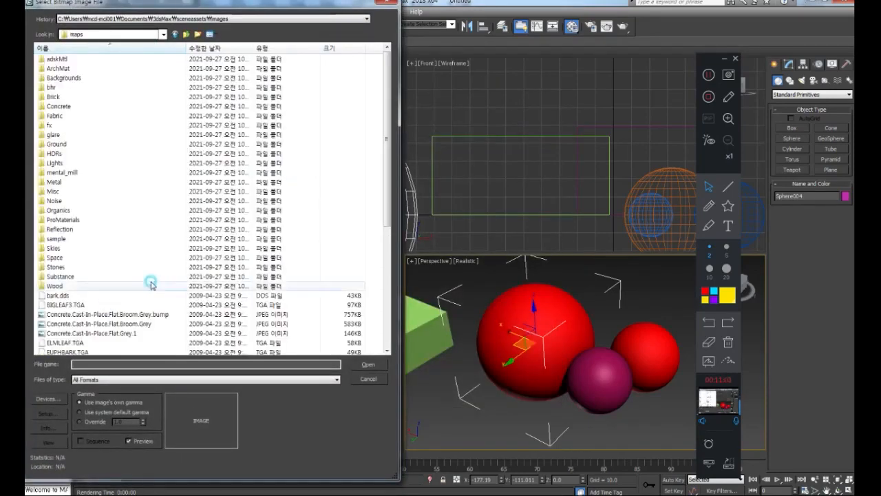
pyautogui.doubleClick(76, 285)
pyautogui.doubleClick(271, 75)
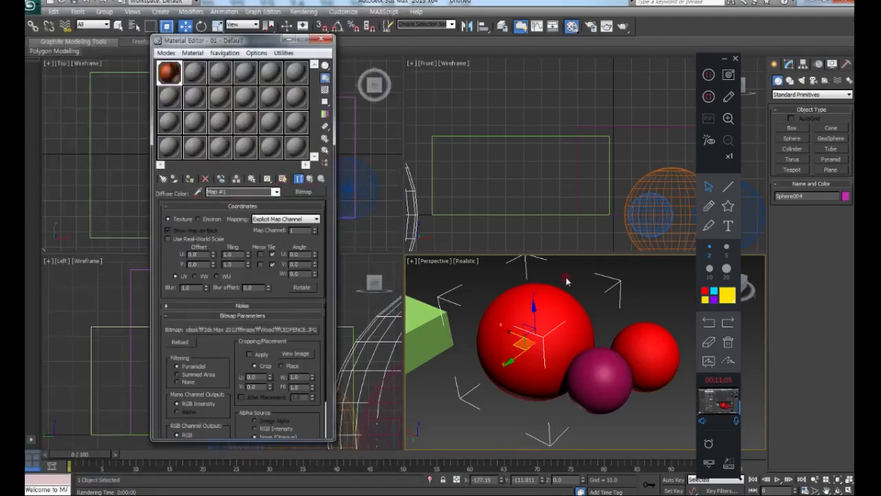
# Render the Perspective view to check the wood texture, close the frame, and show the shaded material in the viewport
pyautogui.click(618, 28)
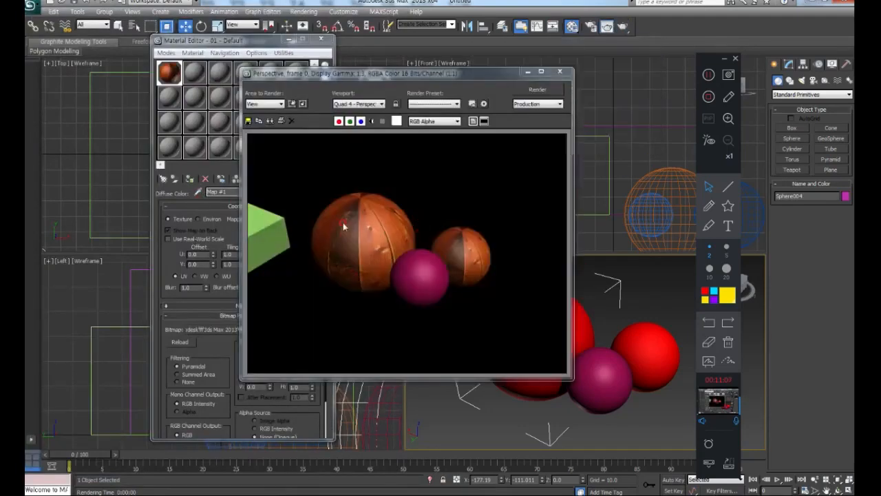
pyautogui.click(560, 71)
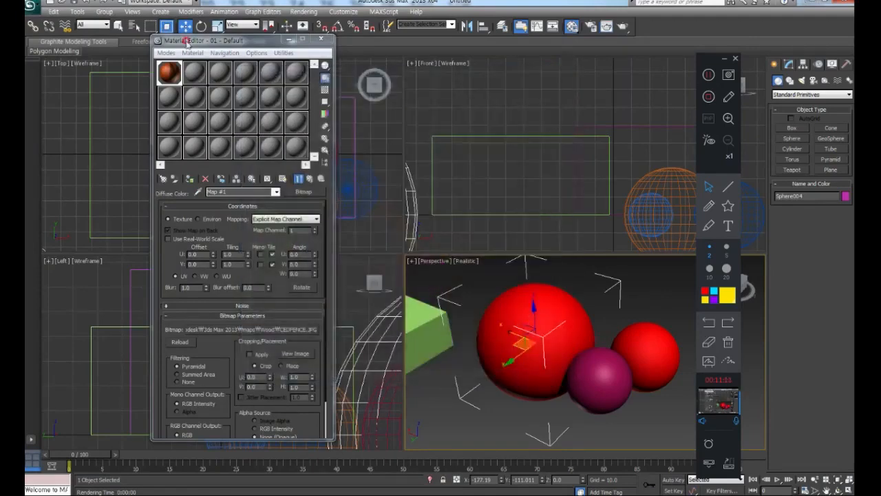
pyautogui.click(201, 204)
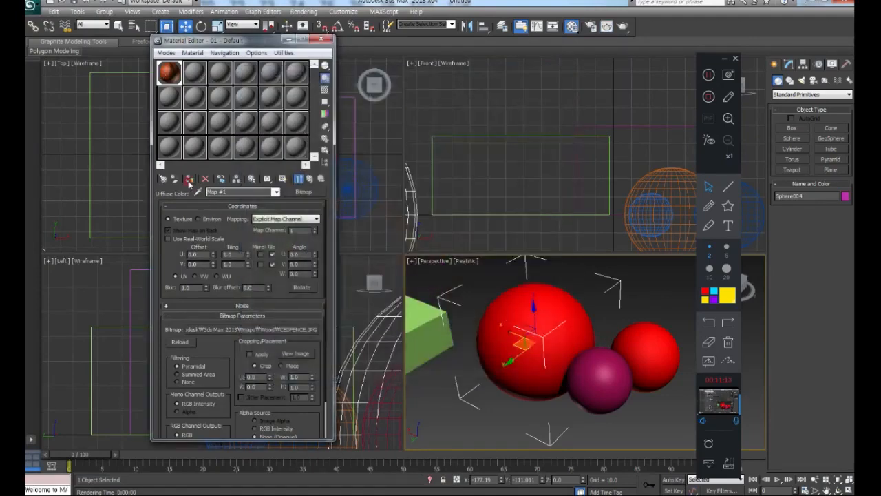
pyautogui.click(282, 179)
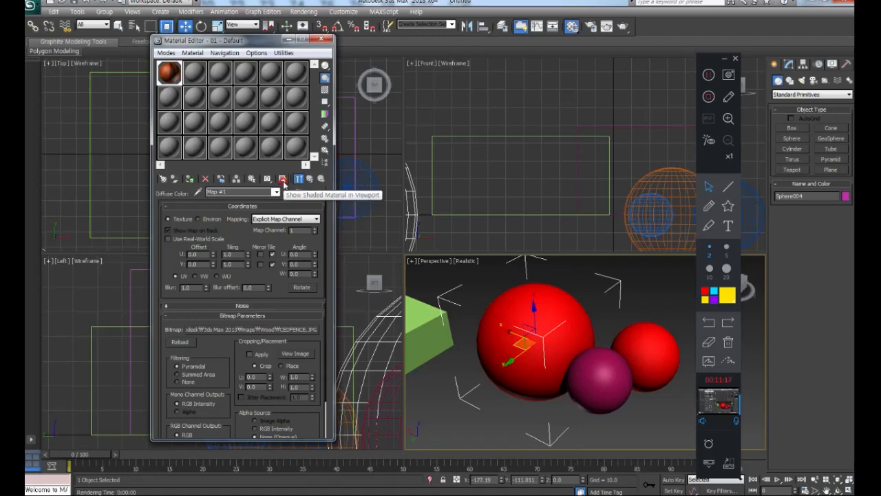
pyautogui.click(282, 180)
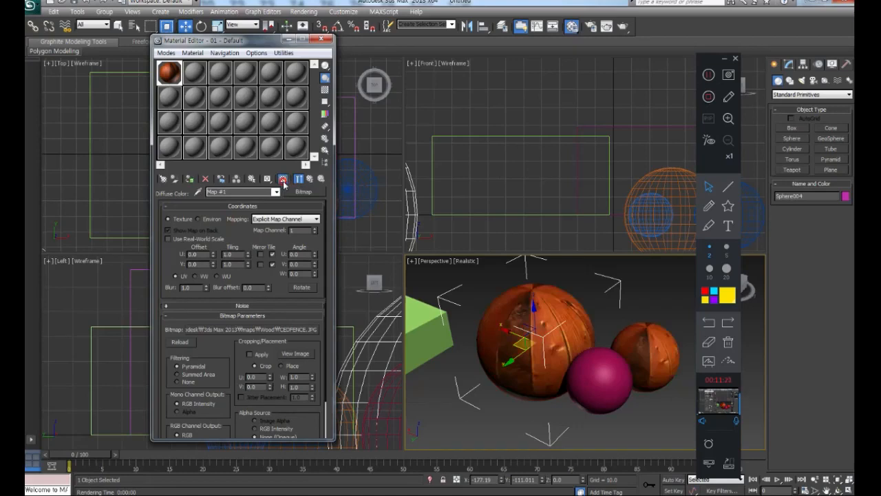
# Inspect the wood-textured spheres in the Perspective viewport, clear the selection, render the view, and close the rendered frame
pyautogui.click(473, 335)
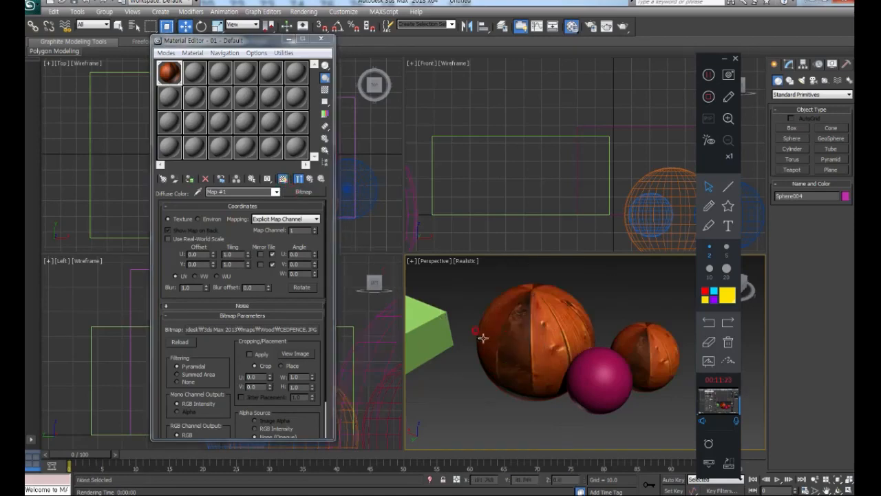
pyautogui.click(173, 73)
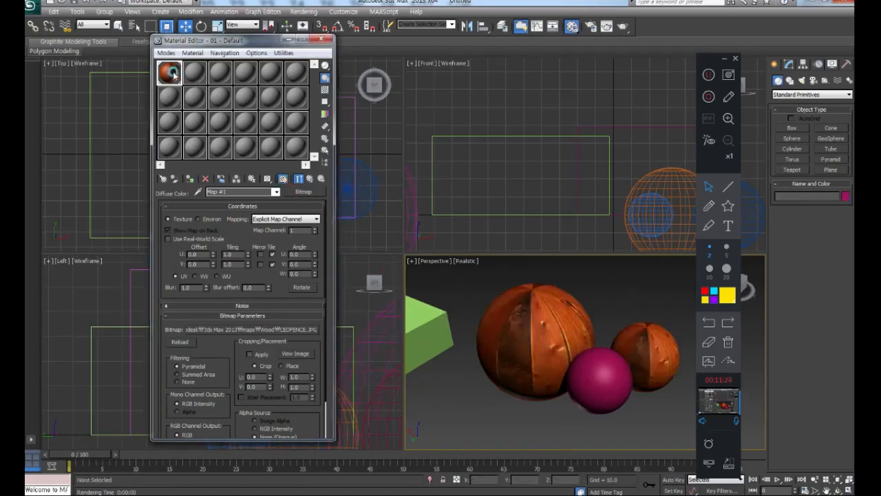
pyautogui.click(544, 341)
pyautogui.click(633, 341)
pyautogui.click(613, 291)
pyautogui.scroll(3, 583, 325)
pyautogui.scroll(-3, 584, 325)
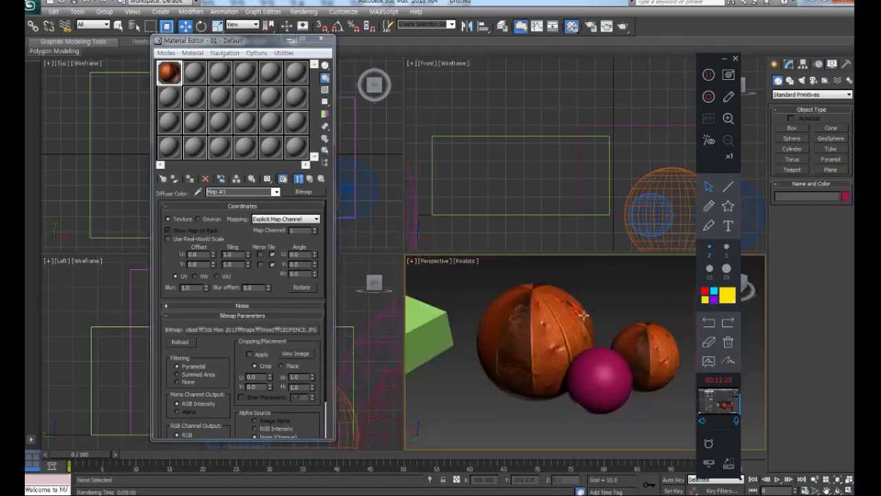
pyautogui.click(607, 26)
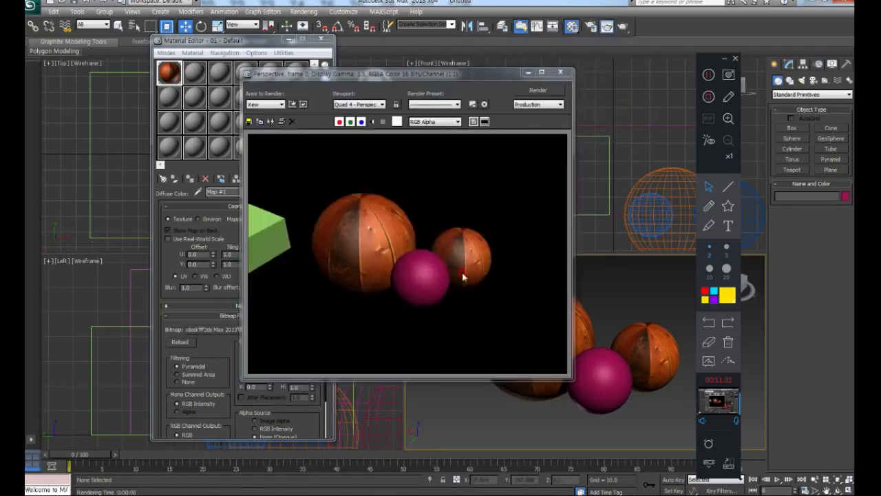
pyautogui.click(560, 71)
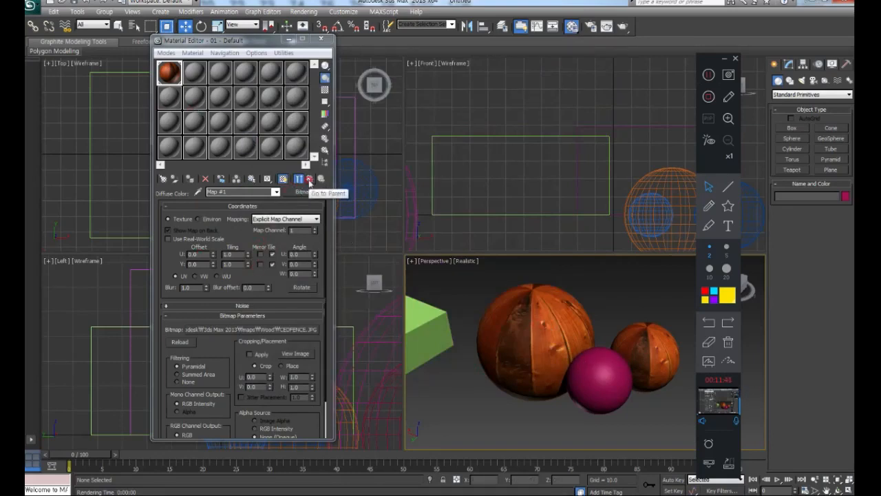
# Return to the parent material, select the small textured sphere, and view the image behind its diffuse bitmap map
pyautogui.click(309, 179)
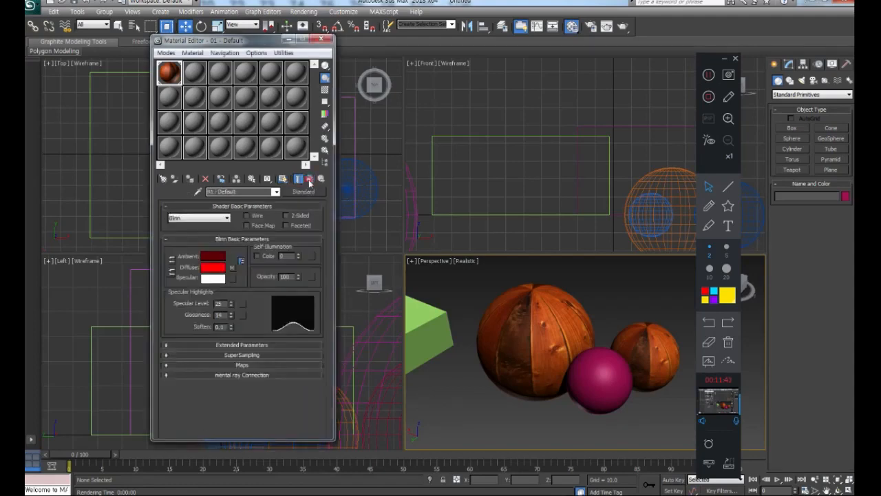
pyautogui.click(537, 365)
pyautogui.click(642, 342)
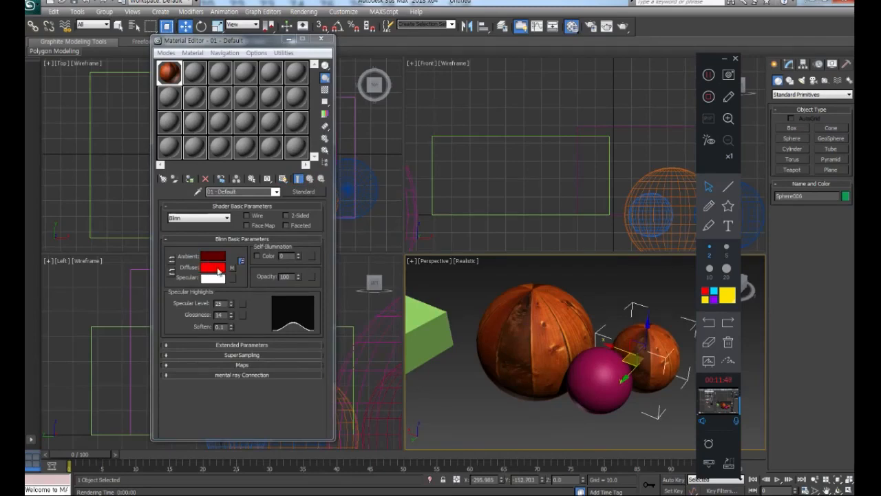
pyautogui.click(232, 267)
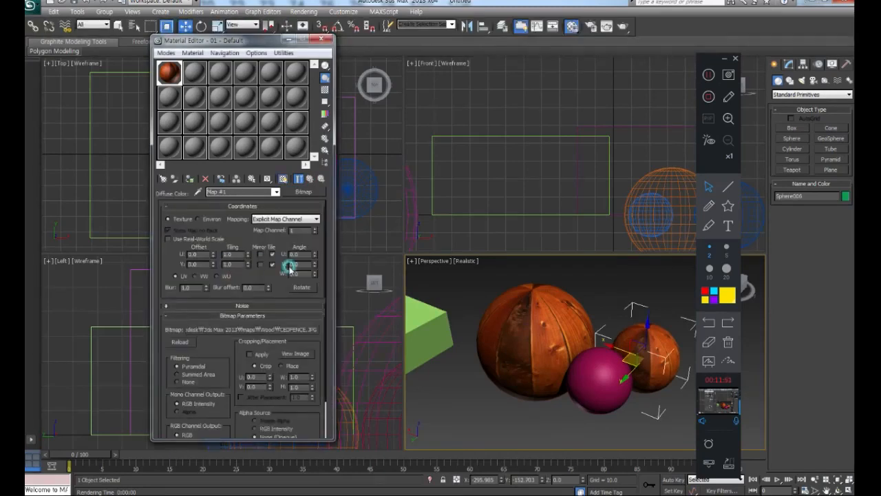
pyautogui.click(296, 353)
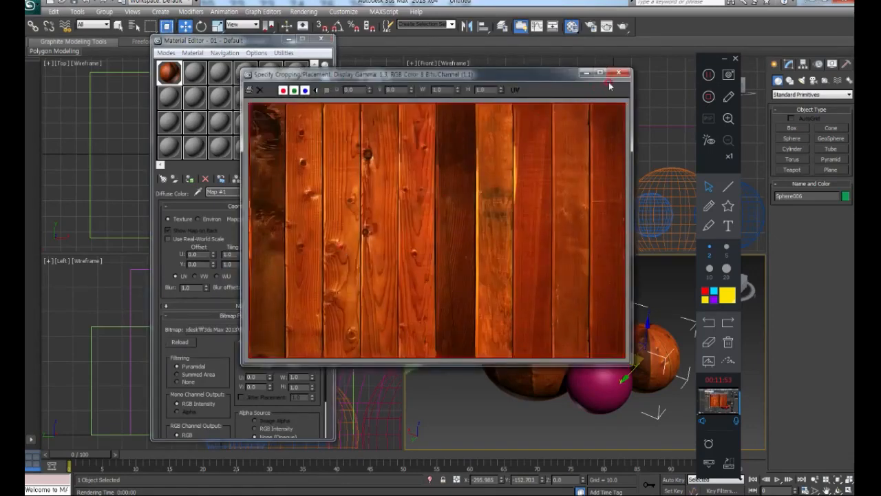
pyautogui.click(626, 72)
# Return from the bitmap level to the parent material and expand its Maps rollout
pyautogui.click(309, 178)
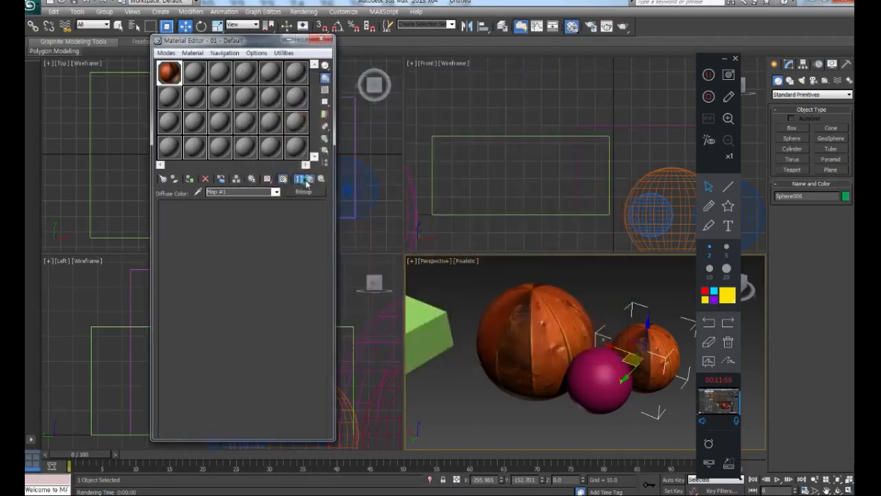
pyautogui.click(198, 191)
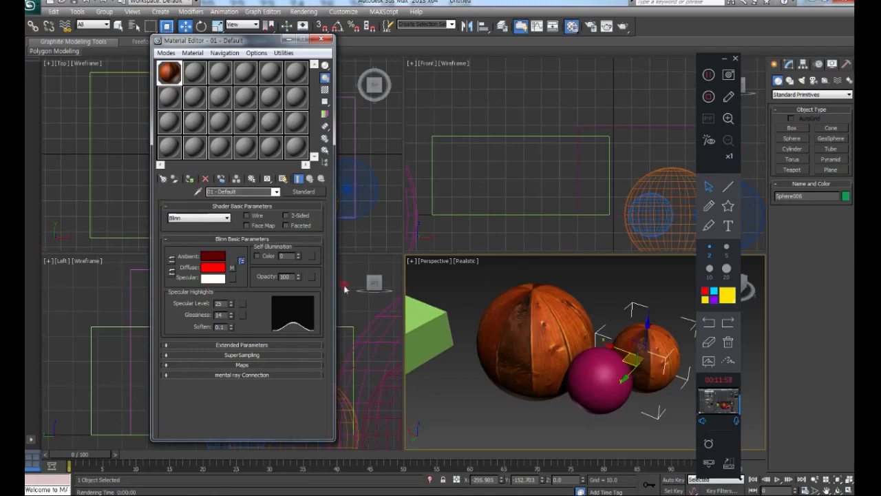
pyautogui.click(232, 268)
pyautogui.click(309, 178)
pyautogui.click(252, 364)
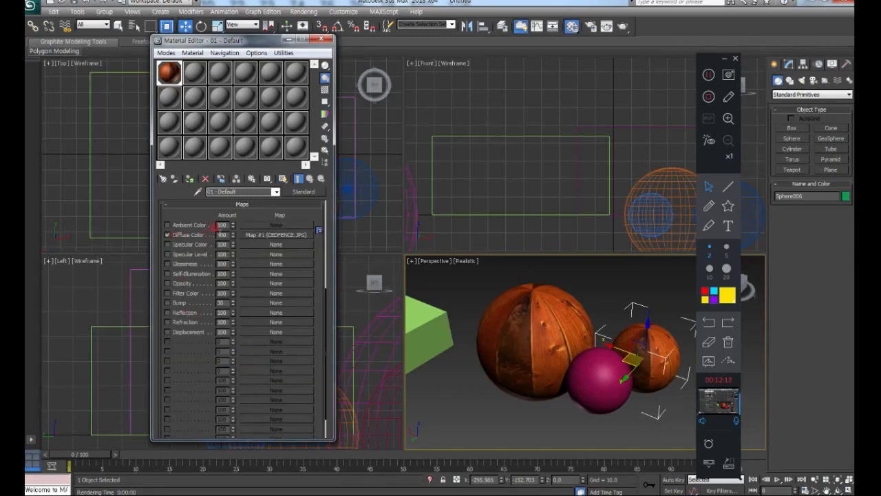
# Try reducing the Diffuse Color map amount to roughly half, render the Perspective view, and close the rendered frame
pyautogui.moveTo(232, 236); pyautogui.dragTo(231, 254)
pyautogui.click(606, 26)
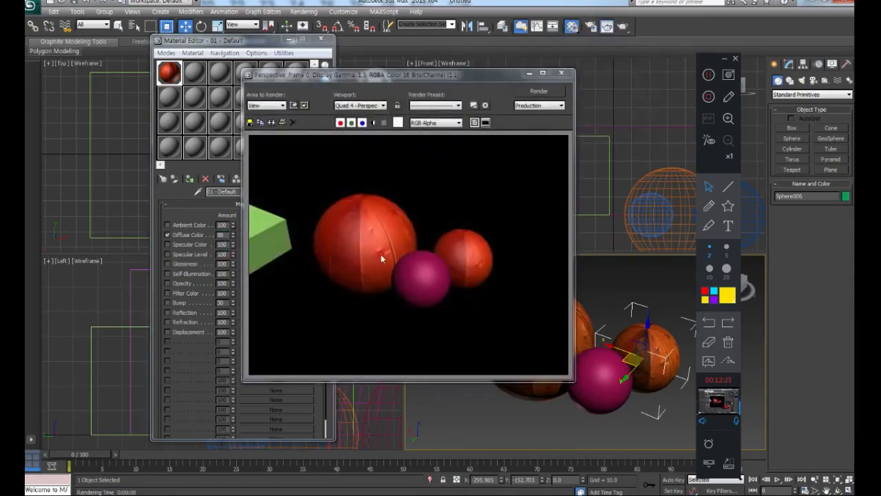
pyautogui.click(561, 72)
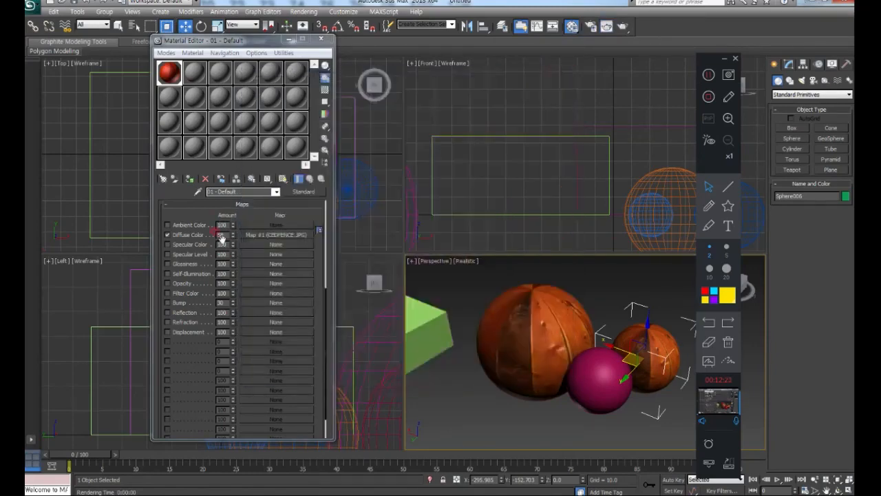
# Set the Diffuse Color map amount to 100, render the Perspective view again, and minimize the rendered frame
pyautogui.doubleClick(221, 235)
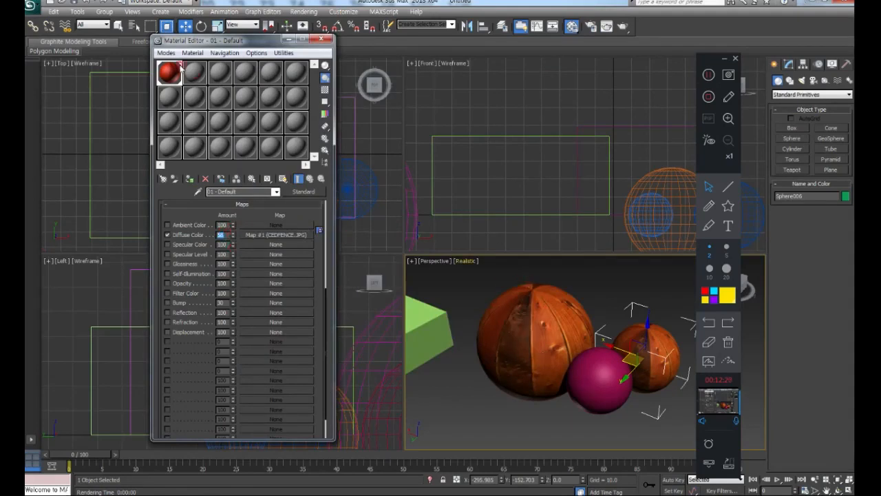
pyautogui.moveTo(268, 220); pyautogui.dragTo(255, 364)
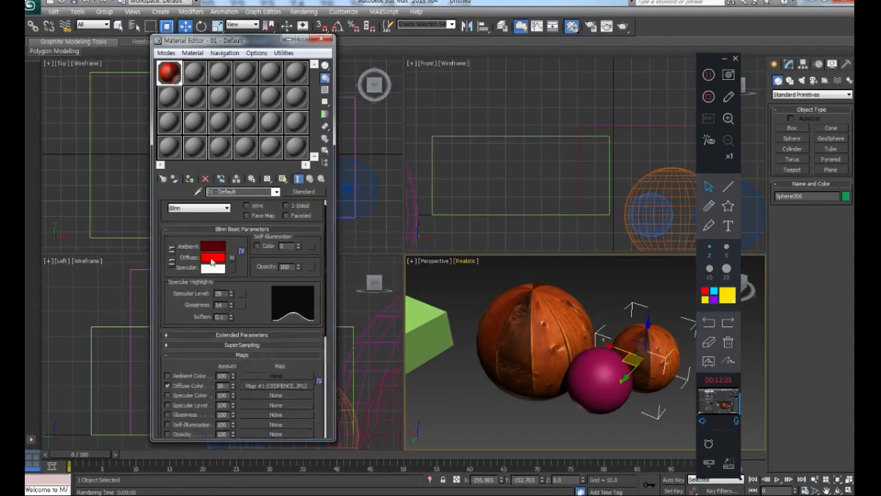
pyautogui.moveTo(232, 386); pyautogui.dragTo(226, 325)
pyautogui.click(607, 26)
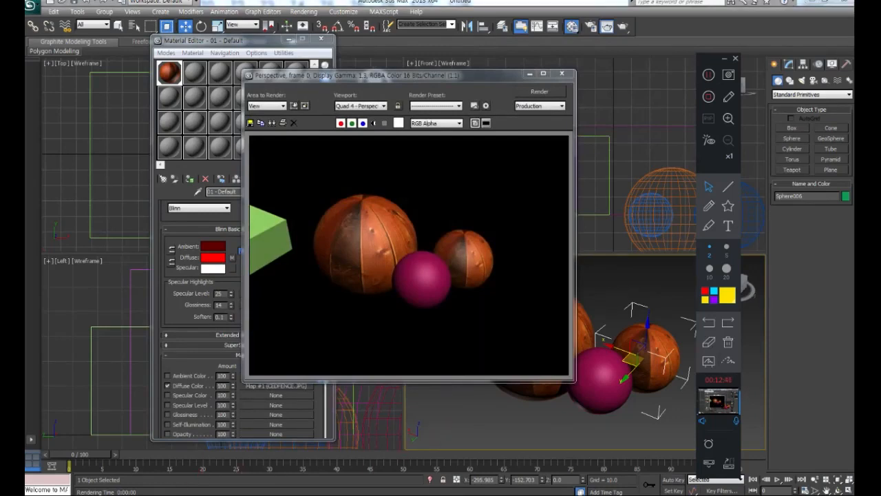
pyautogui.click(529, 73)
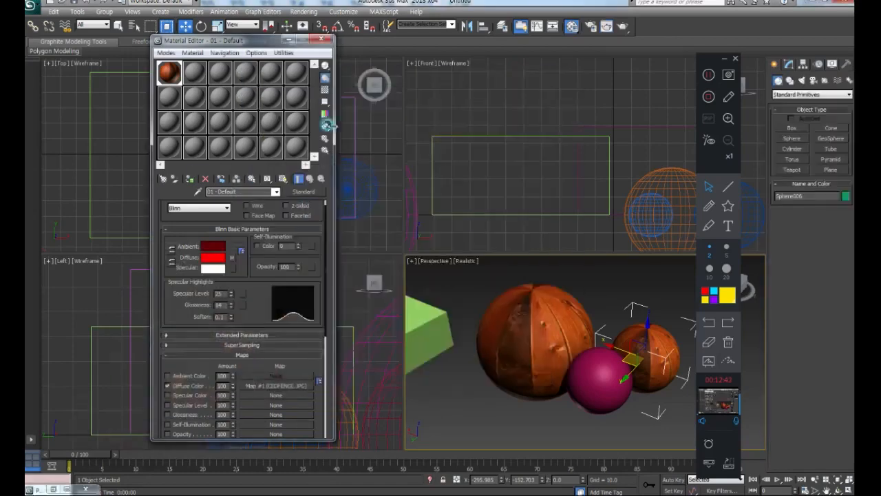
# Close the Material Editor, select the orange wireframe sphere in the Top view, and set its object color to violet
pyautogui.click(320, 39)
pyautogui.click(237, 179)
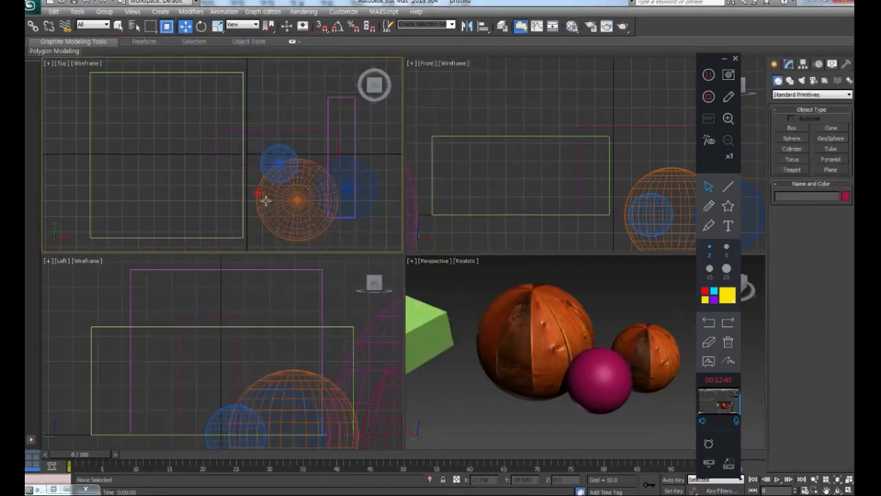
pyautogui.click(303, 206)
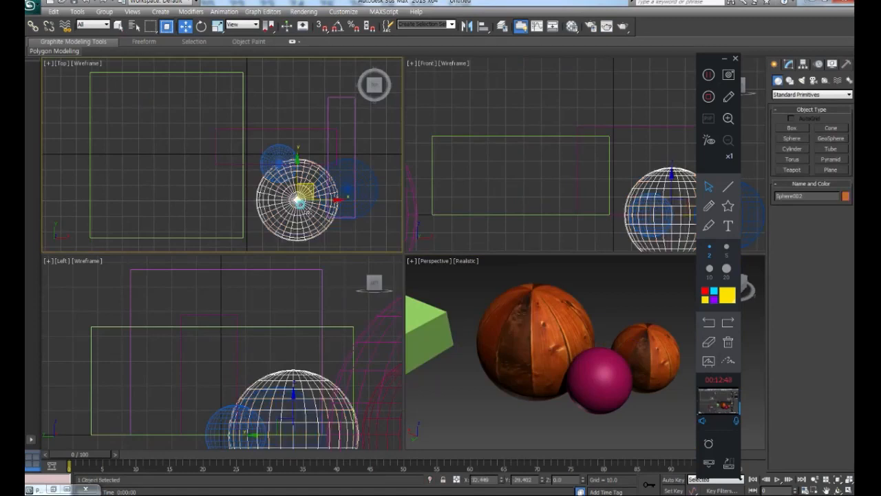
pyautogui.click(846, 199)
pyautogui.click(491, 232)
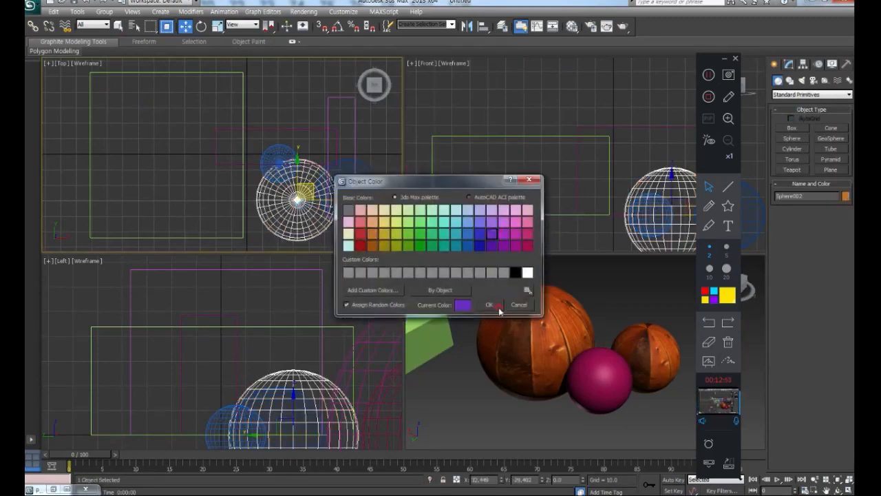
pyautogui.click(492, 305)
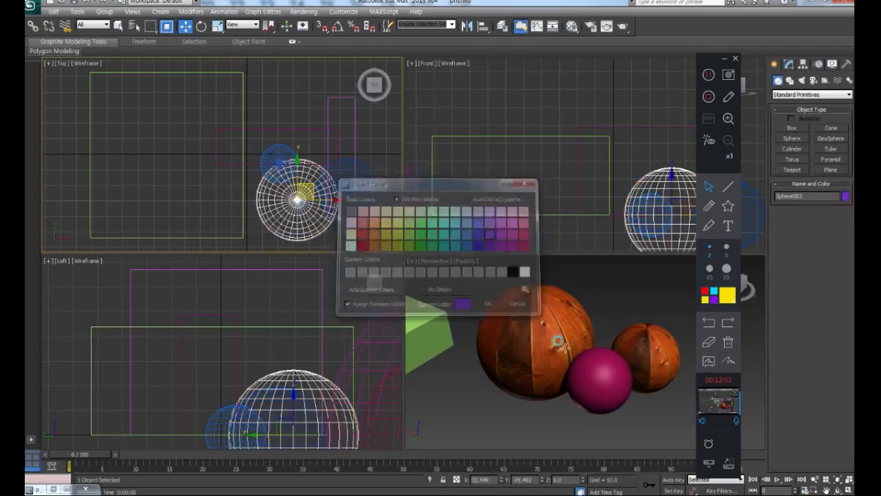
# Select the large textured sphere, check its material in the Material Editor, render the Perspective view, and close the frame
pyautogui.click(537, 322)
pyautogui.click(571, 27)
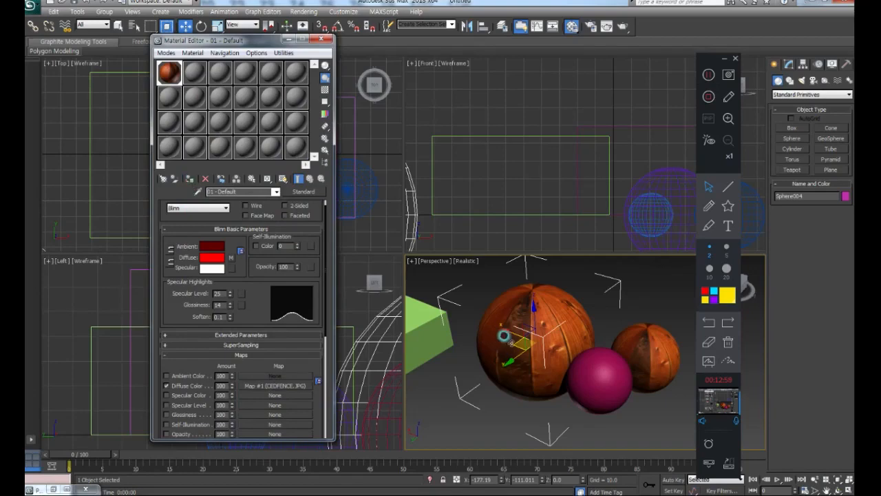
pyautogui.click(320, 39)
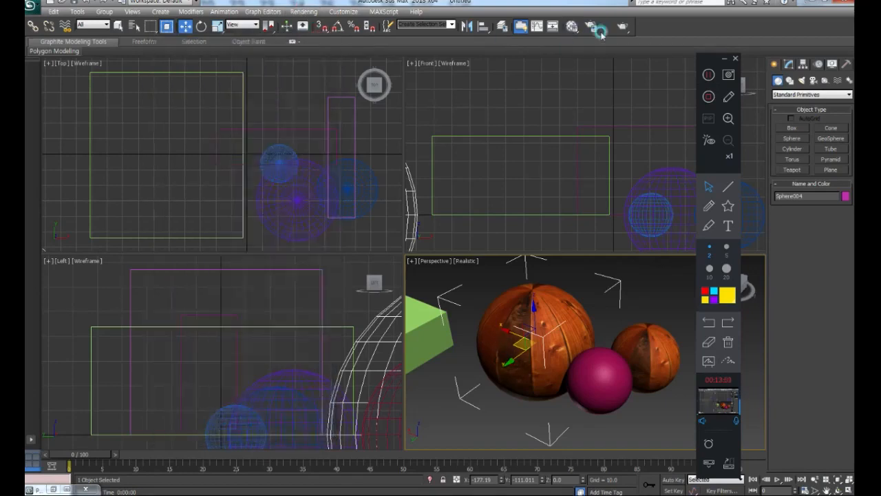
pyautogui.click(623, 26)
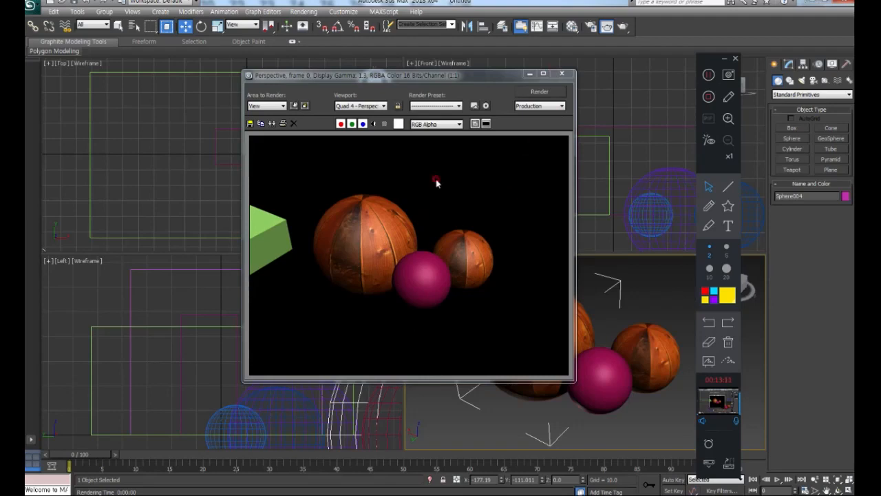
pyautogui.click(561, 73)
# Create a box around the origin in the Top view and show its Rotate, Scale and Move gizmos in turn
pyautogui.click(233, 230)
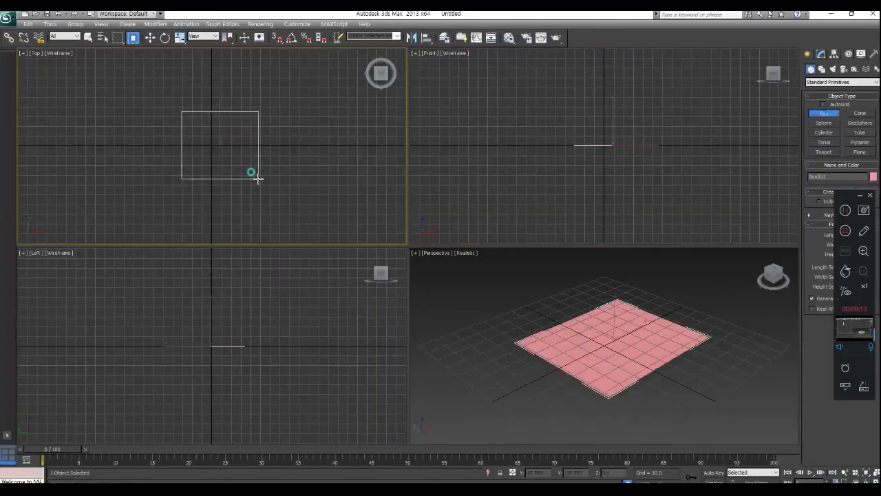
pyautogui.moveTo(252, 173); pyautogui.dragTo(248, 173)
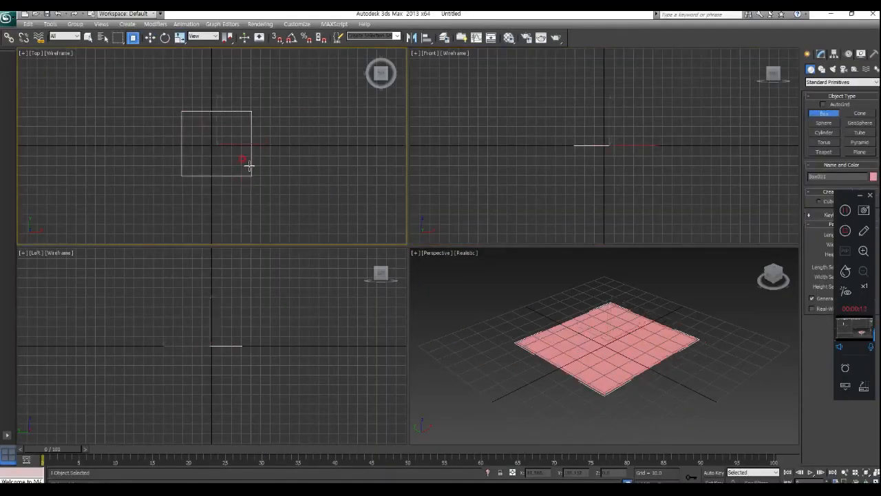
pyautogui.click(252, 142)
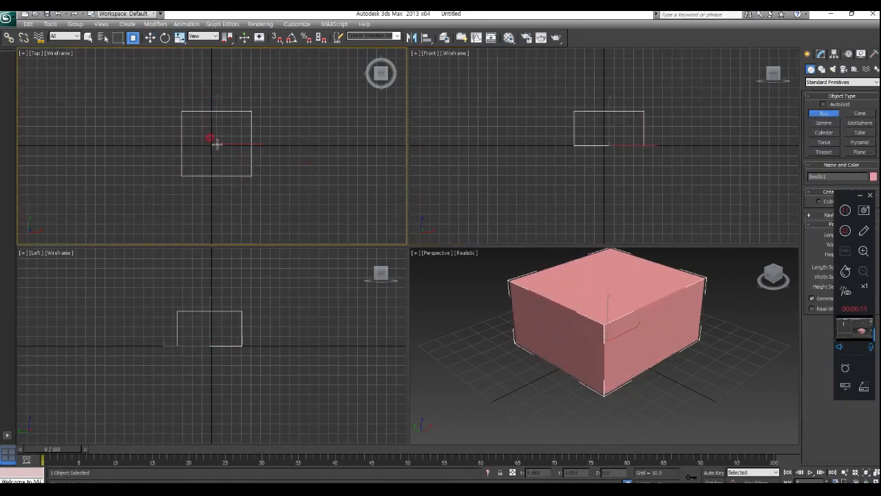
pyautogui.click(165, 38)
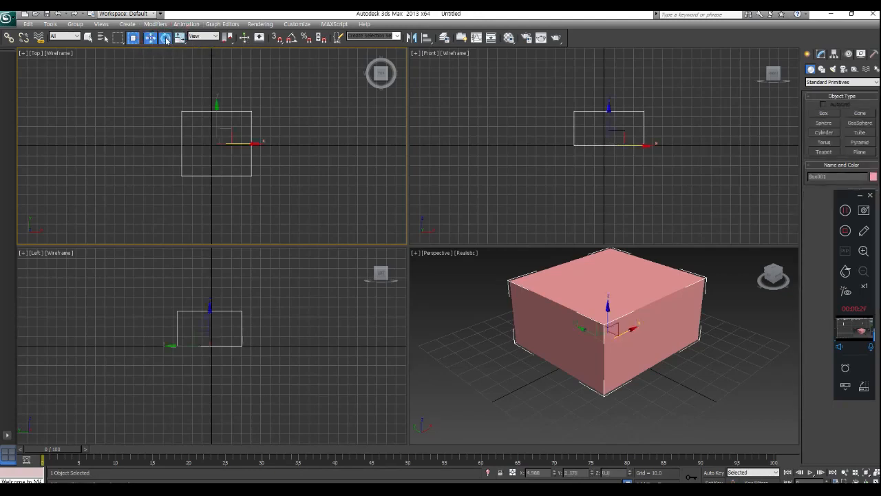
pyautogui.click(180, 38)
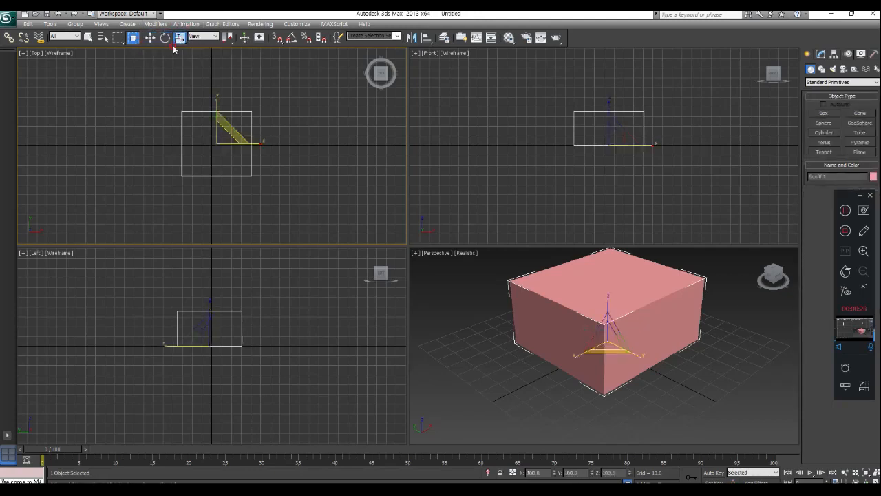
pyautogui.click(148, 39)
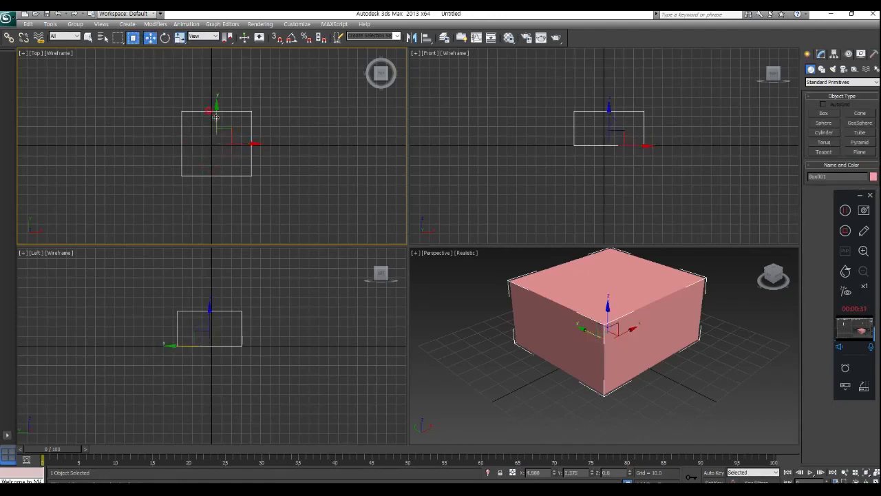
# Set the Rotate Gizmo's rotation method to Linear Roll in the gizmo preferences and apply the change
pyautogui.click(297, 25)
pyautogui.click(317, 171)
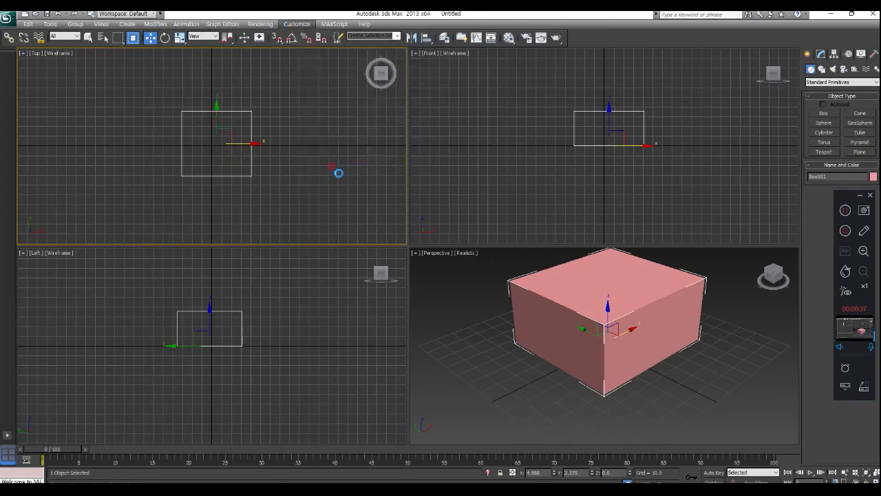
pyautogui.moveTo(440, 128); pyautogui.dragTo(347, 90)
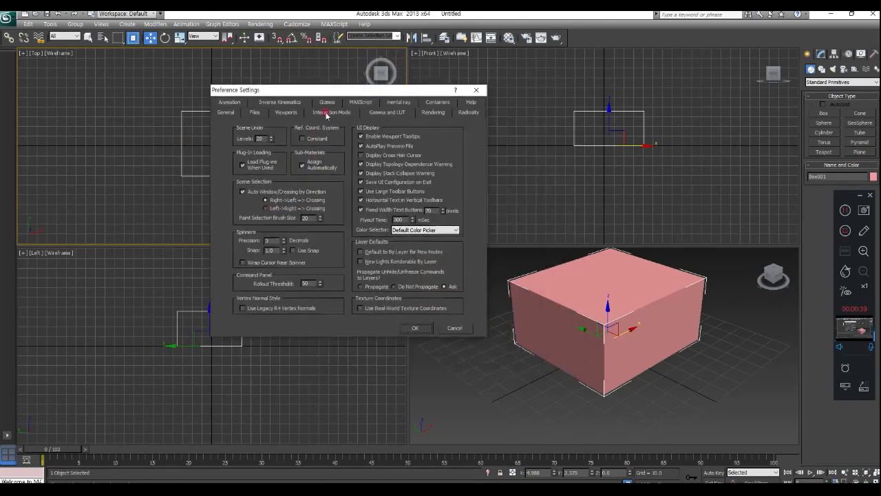
pyautogui.click(327, 102)
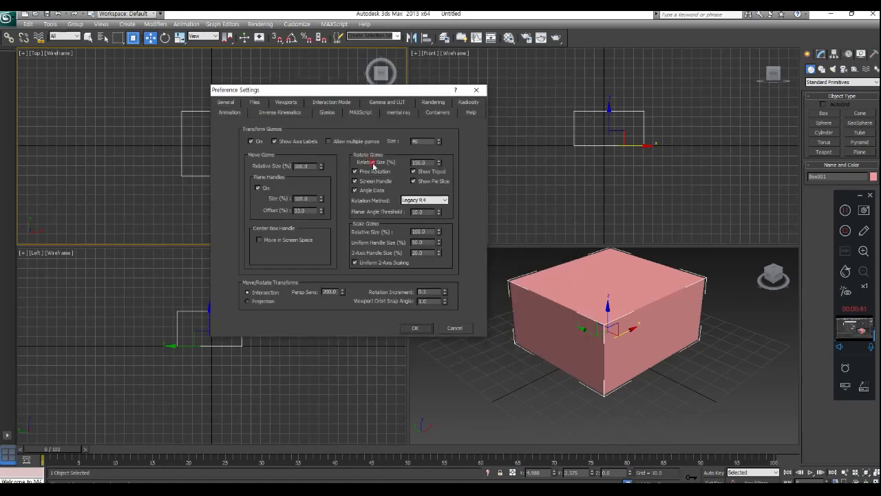
pyautogui.click(431, 200)
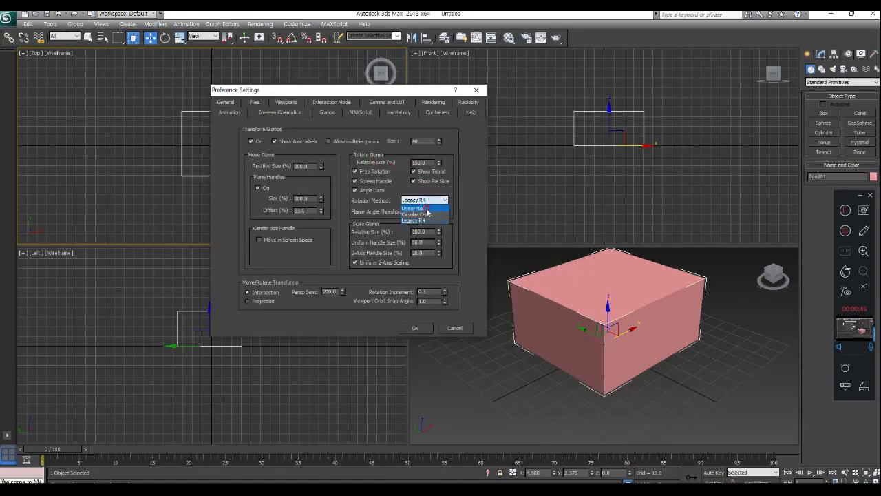
pyautogui.click(417, 207)
pyautogui.click(426, 325)
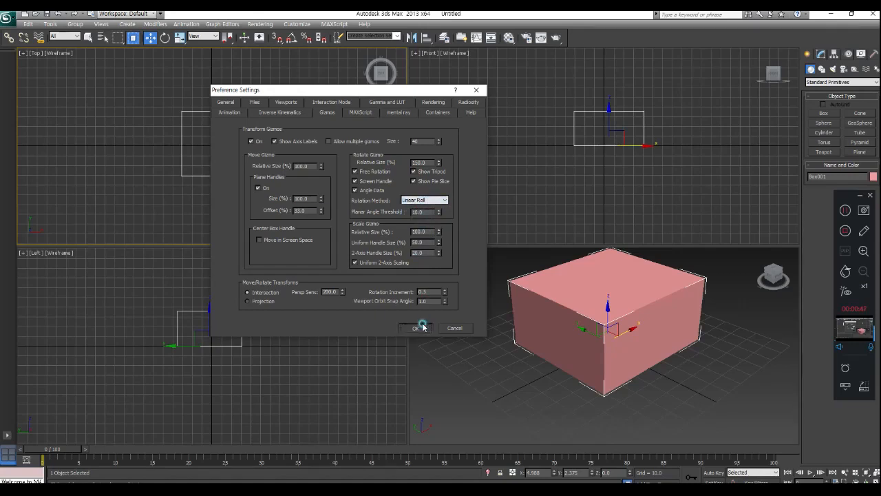
pyautogui.click(286, 201)
# Rotate the box about 11.5 degrees around the X axis with the Rotate tool
pyautogui.click(165, 38)
pyautogui.click(231, 110)
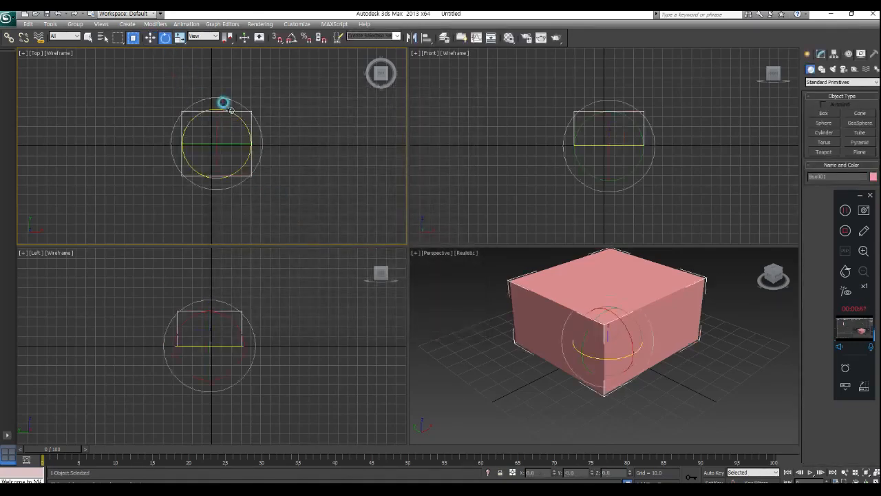
pyautogui.moveTo(227, 142); pyautogui.dragTo(211, 131)
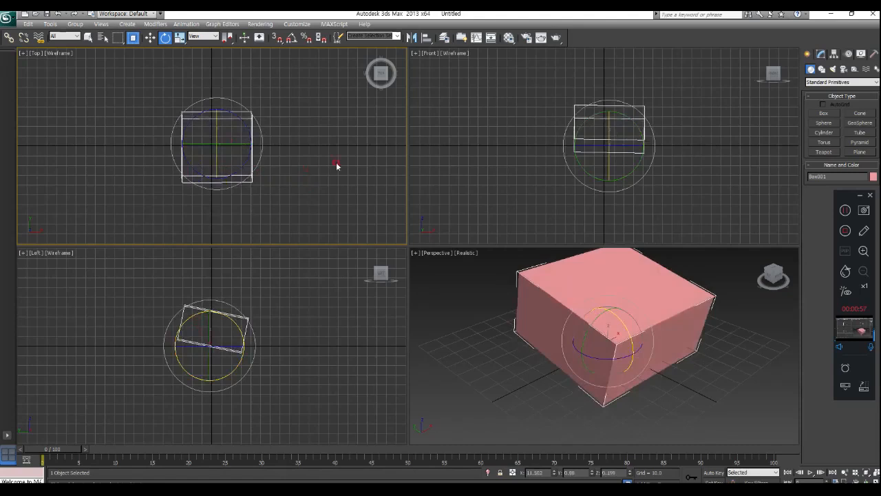
# Set the Rotate Gizmo's rotation method to Legacy R4 in the gizmo preferences and apply the change
pyautogui.click(297, 24)
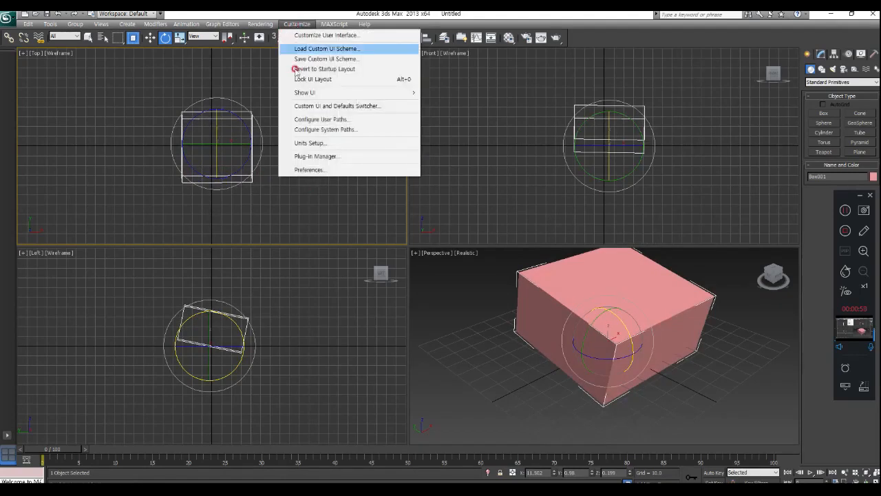
pyautogui.click(307, 170)
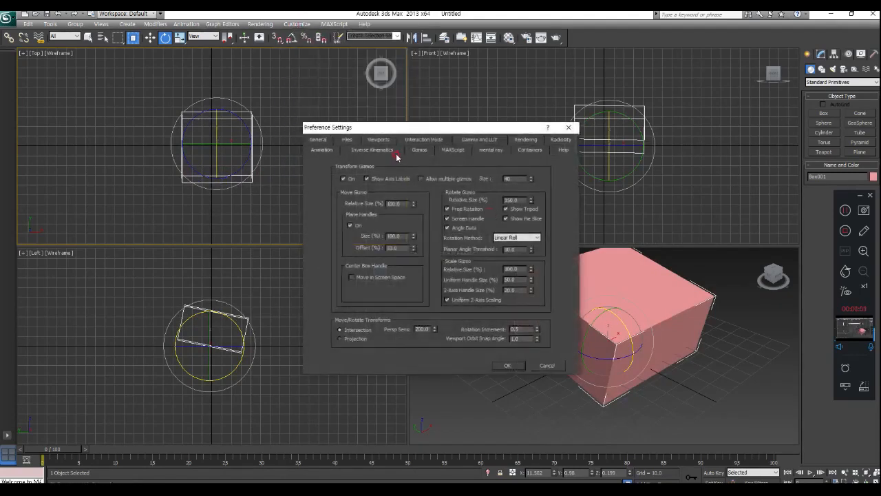
pyautogui.click(523, 237)
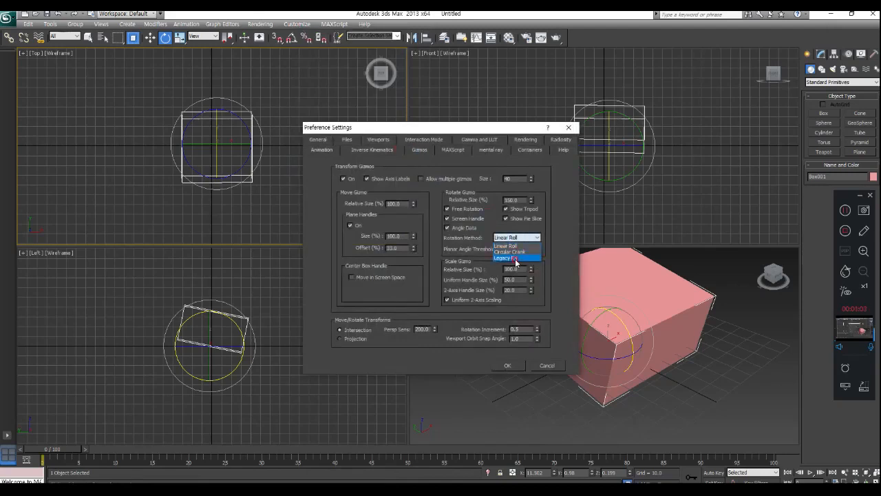
pyautogui.click(515, 258)
pyautogui.click(510, 365)
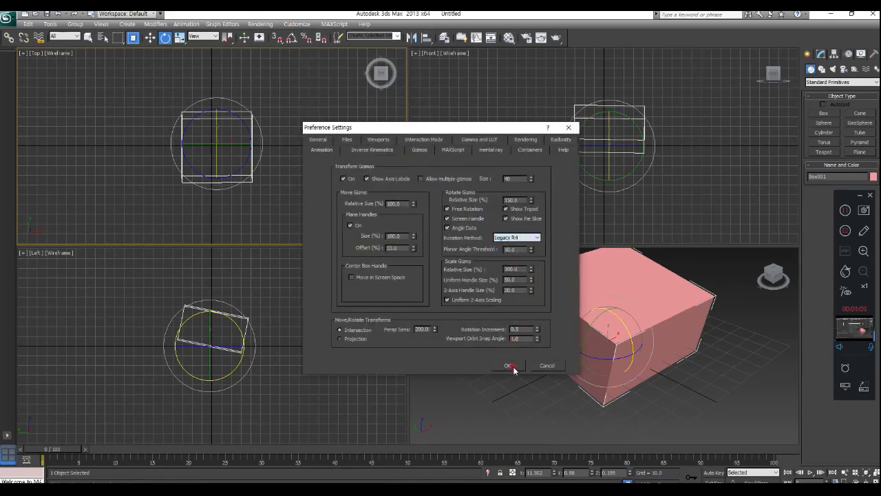
# Select the rotated box in the Top view and delete it
pyautogui.click(315, 181)
pyautogui.click(219, 161)
pyautogui.press('Delete')
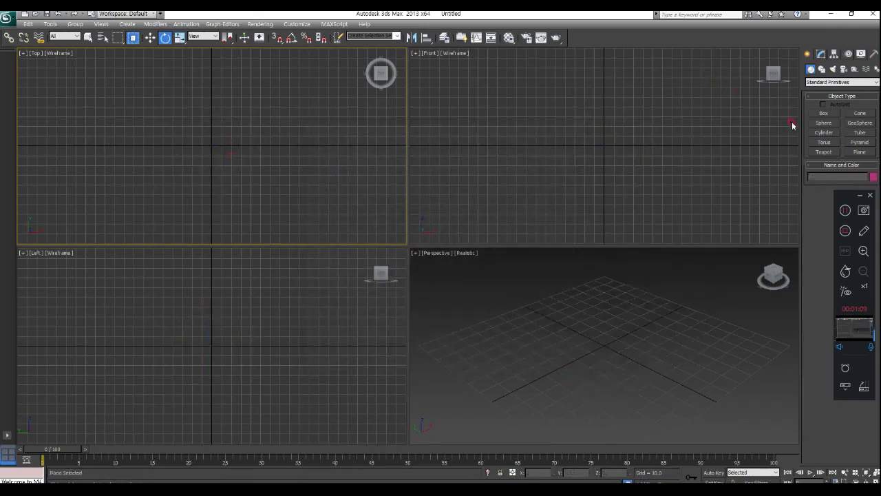
# Create a new box just off the origin toward negative X in the Top view and activate the Move tool
pyautogui.click(819, 114)
pyautogui.moveTo(149, 105); pyautogui.dragTo(216, 190)
pyautogui.click(213, 154)
pyautogui.click(149, 37)
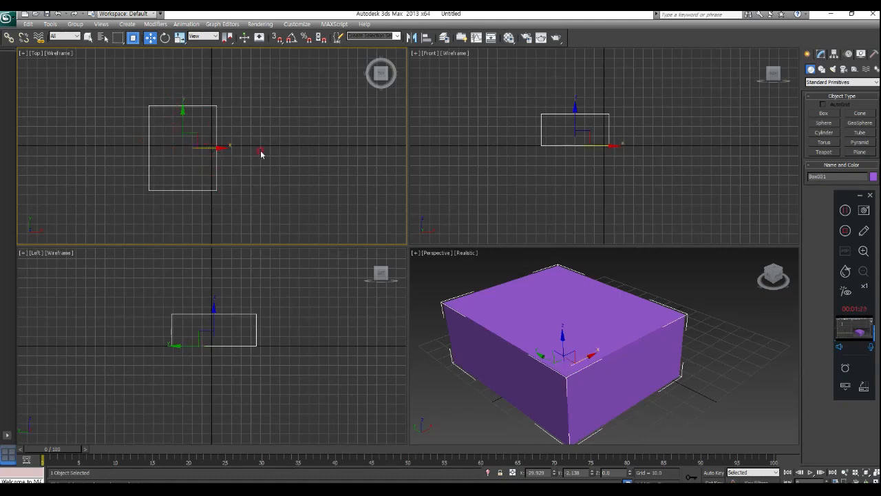
# Toggle the transform gizmo off and on, try dragging the box without it, and move the box toward negative X
pyautogui.press('x')
pyautogui.press('x')
pyautogui.press('x')
pyautogui.moveTo(195, 130); pyautogui.dragTo(173, 174)
pyautogui.moveTo(222, 143); pyautogui.dragTo(194, 173)
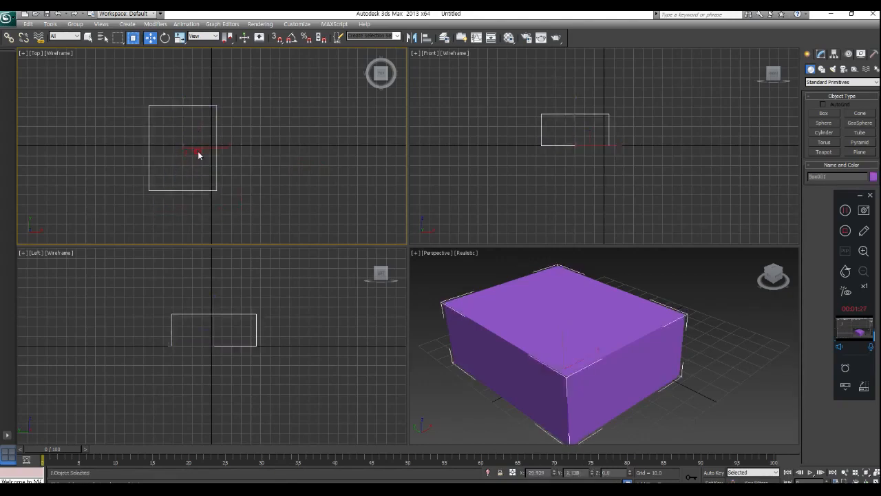
pyautogui.press('x')
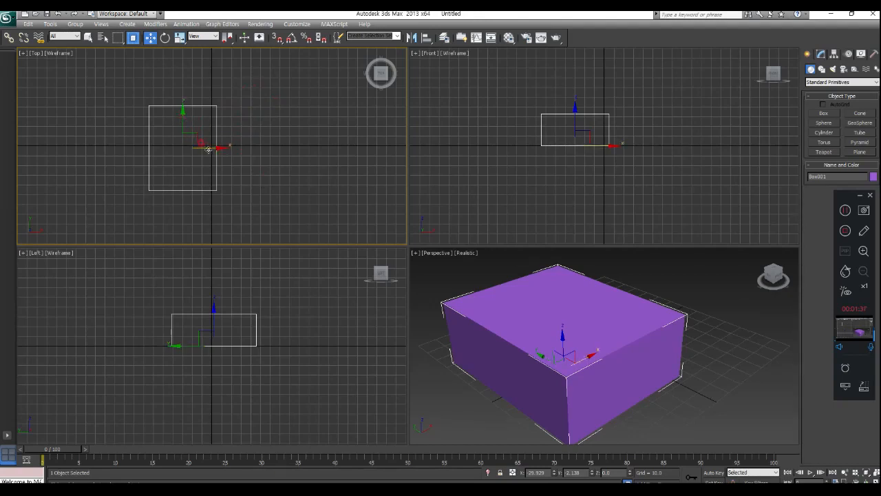
pyautogui.moveTo(200, 144); pyautogui.dragTo(179, 186)
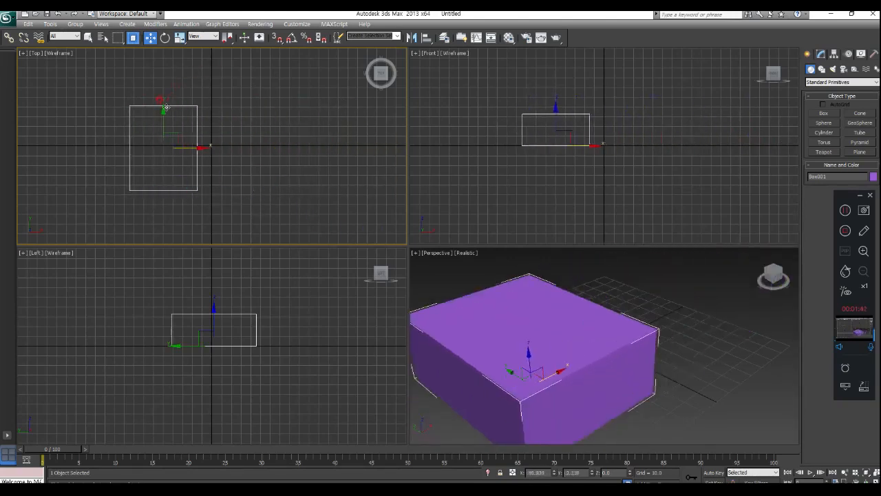
# Move the box in the Top view with the gizmo along Y, then along X, and freely in the XY plane
pyautogui.moveTo(163, 114); pyautogui.dragTo(171, 94)
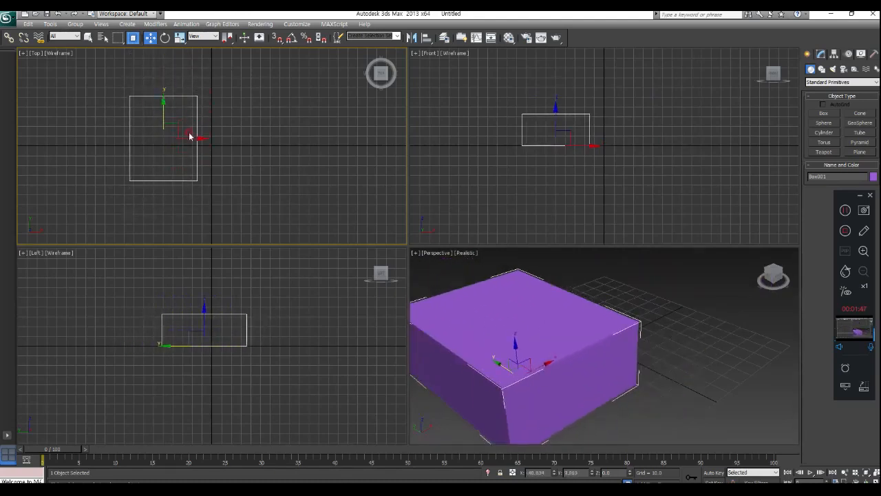
pyautogui.moveTo(175, 131)
pyautogui.mouseDown()
pyautogui.moveTo(246, 98)
pyautogui.moveTo(187, 138)
pyautogui.moveTo(175, 135)
pyautogui.moveTo(319, 131)
pyautogui.moveTo(189, 159)
pyautogui.moveTo(240, 132)
pyautogui.moveTo(187, 129)
pyautogui.mouseUp()
pyautogui.click(245, 128)
pyautogui.moveTo(258, 108); pyautogui.dragTo(157, 181)
pyautogui.moveTo(204, 136); pyautogui.dragTo(159, 123)
pyautogui.click(241, 158)
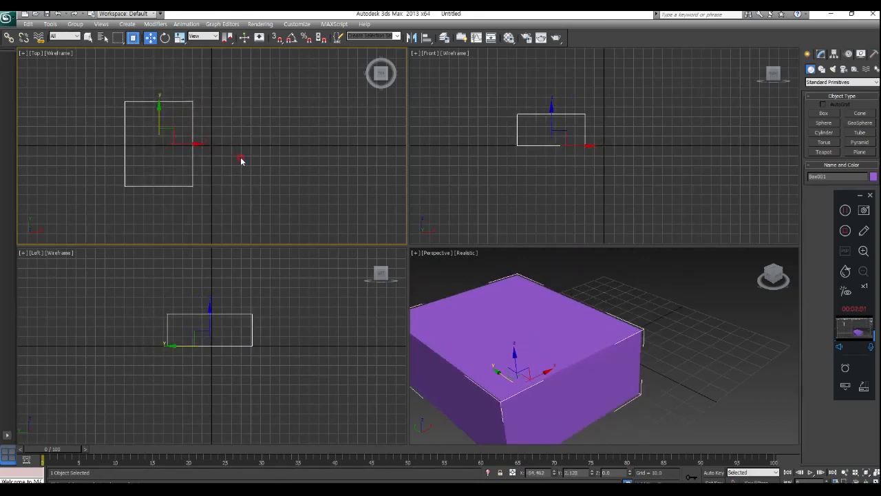
pyautogui.click(230, 164)
pyautogui.moveTo(214, 130); pyautogui.dragTo(174, 161)
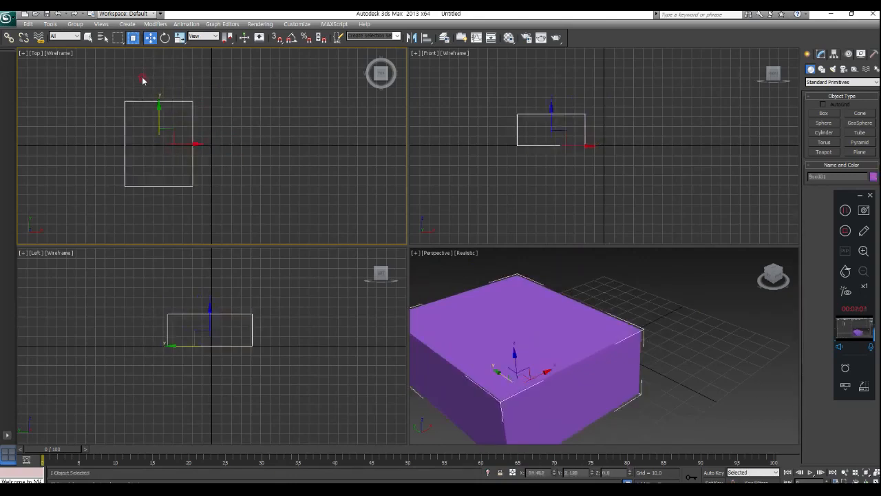
# Open the Move Transform Type-In and set the box's absolute world X, Y and Z to 0
pyautogui.rightClick(150, 39)
pyautogui.moveTo(430, 214); pyautogui.dragTo(255, 82)
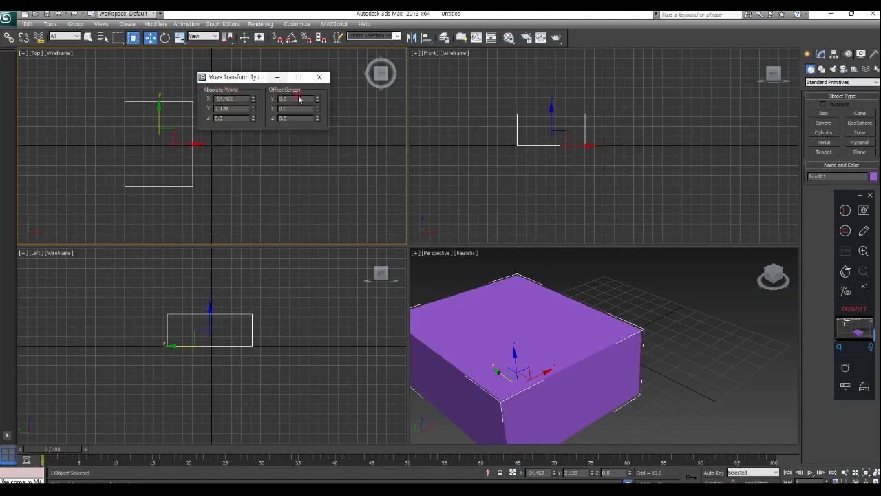
pyautogui.moveTo(252, 78); pyautogui.dragTo(366, 74)
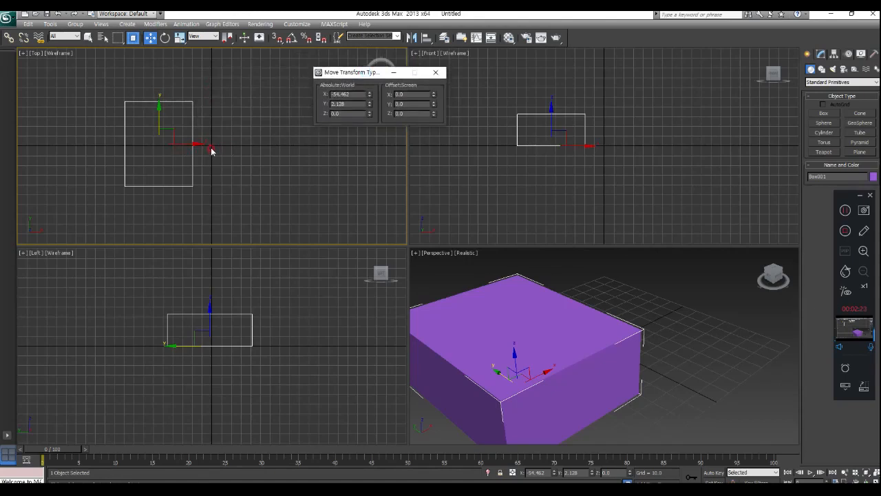
pyautogui.doubleClick(362, 95)
pyautogui.write('0')
pyautogui.doubleClick(349, 104)
pyautogui.write('0')
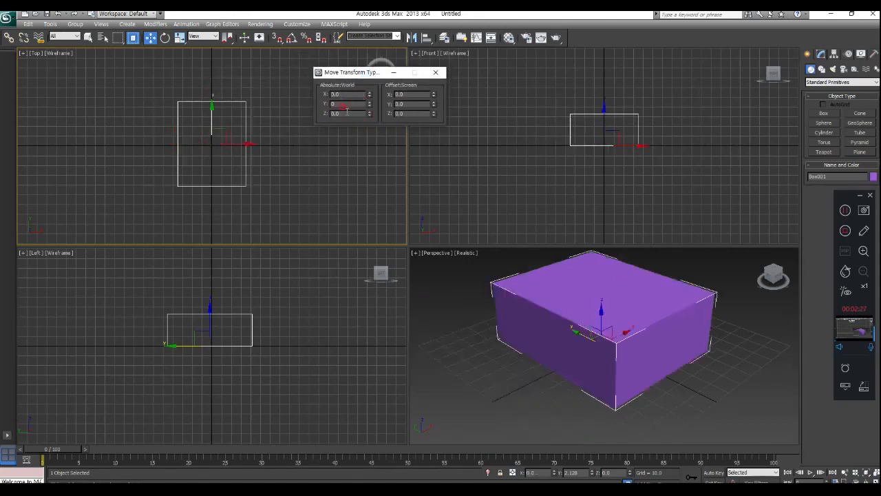
pyautogui.doubleClick(346, 113)
pyautogui.write('0.')
pyautogui.press('Return')
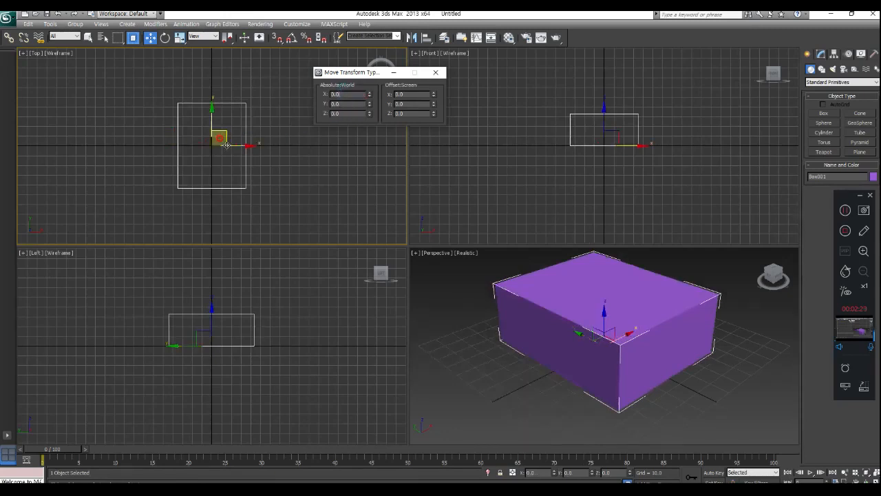
# Set the box's absolute world X position to 200, then return it to 0
pyautogui.moveTo(331, 93); pyautogui.dragTo(298, 97)
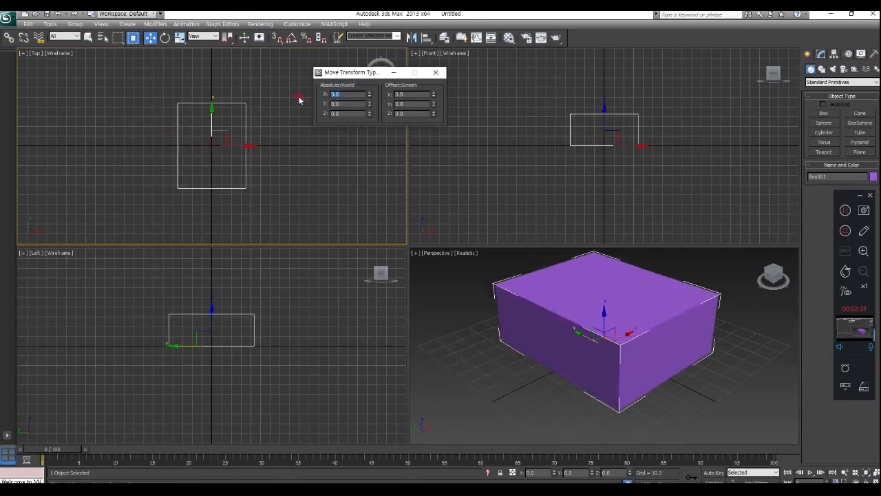
pyautogui.press('Return')
pyautogui.moveTo(313, 182); pyautogui.dragTo(158, 201, button='middle')
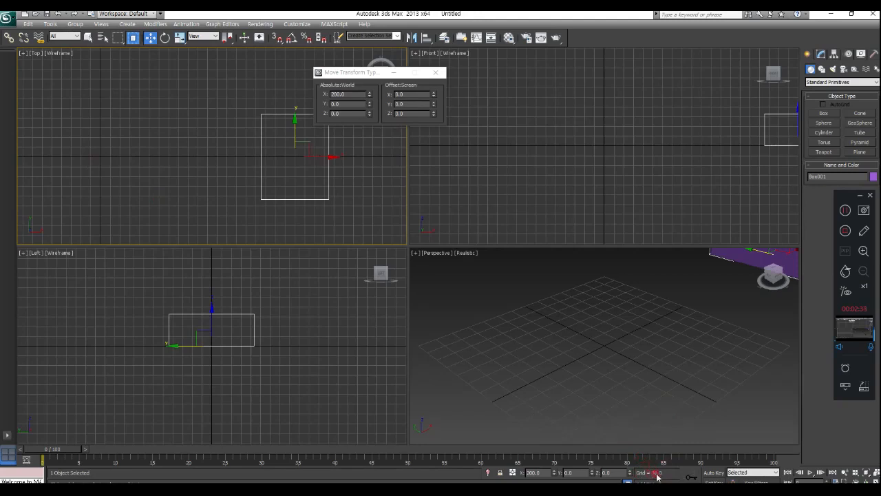
pyautogui.moveTo(345, 94); pyautogui.dragTo(273, 92)
pyautogui.write('0')
pyautogui.press('Return')
# Select the box at the origin in the Top view and delete it
pyautogui.click(112, 181)
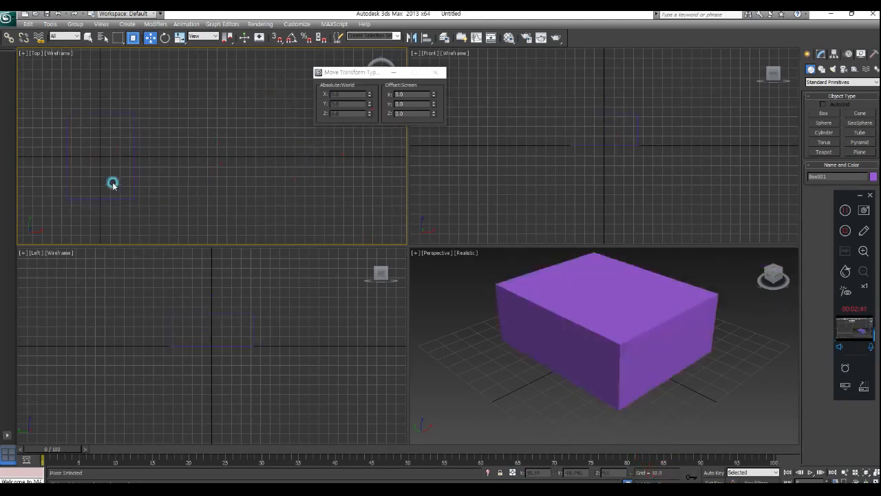
pyautogui.click(135, 155)
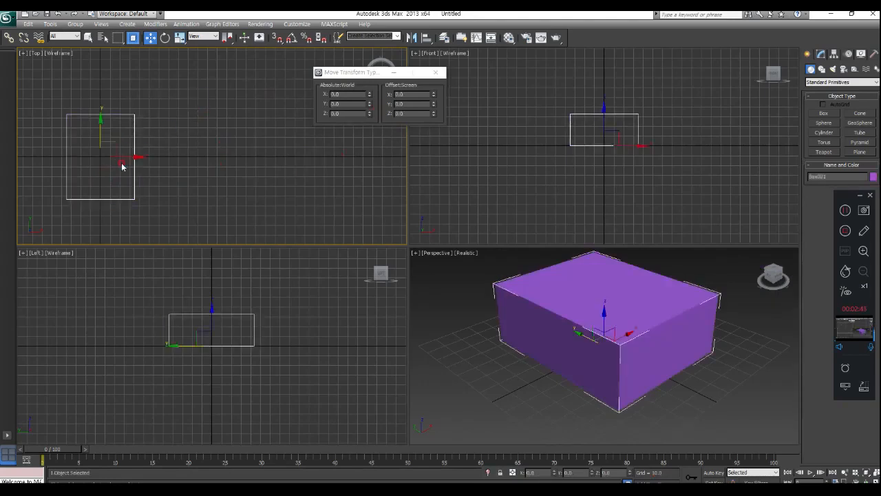
pyautogui.press('Delete')
pyautogui.scroll(-2, 219, 181)
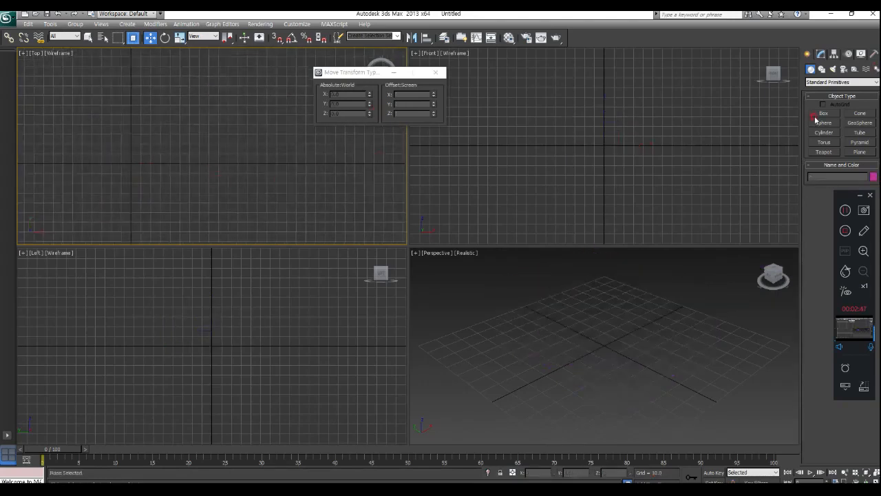
# Create a new box in the Top view centred at about X 80, Y 51, and activate the Move tool
pyautogui.click(819, 114)
pyautogui.moveTo(182, 82); pyautogui.dragTo(236, 149)
pyautogui.click(244, 122)
pyautogui.moveTo(244, 122); pyautogui.dragTo(232, 177, button='middle')
pyautogui.click(150, 38)
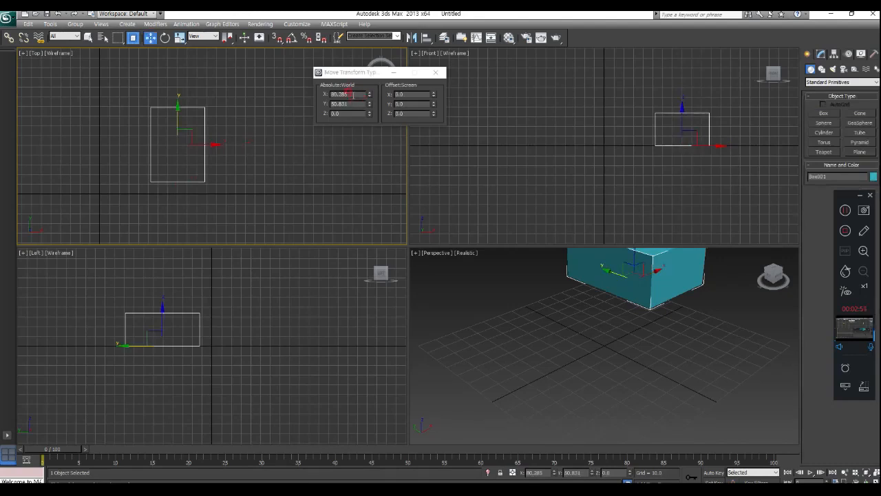
# Offset the box by 100 in screen X and by 50 in screen Y using relative move values
pyautogui.press('Tab')
pyautogui.doubleClick(407, 93)
pyautogui.write('100')
pyautogui.press('Return')
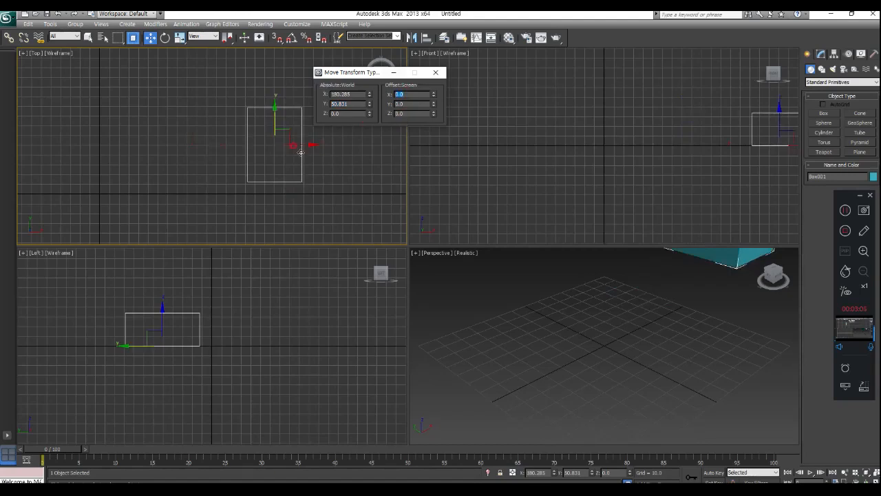
pyautogui.doubleClick(407, 105)
pyautogui.write('50')
pyautogui.press('Return')
pyautogui.moveTo(271, 126); pyautogui.dragTo(171, 169, button='middle')
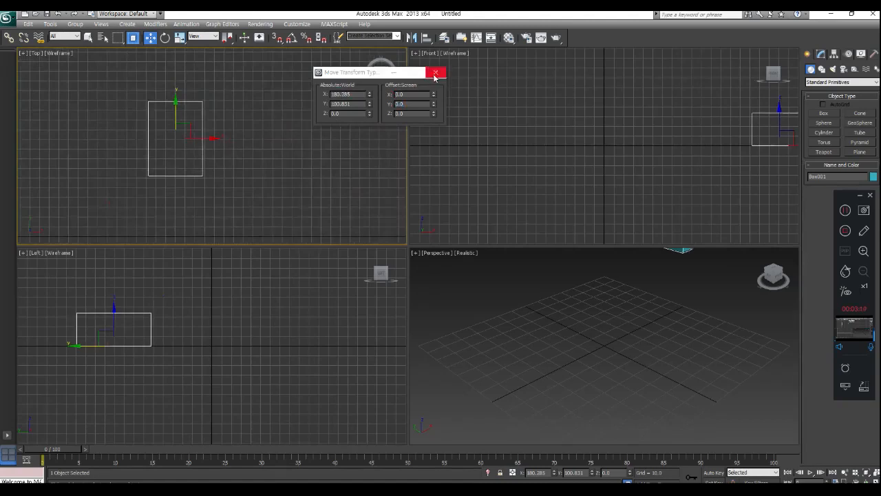
# Close the Move Transform Type-In, reopen it from the Move tool, and close it again
pyautogui.click(435, 73)
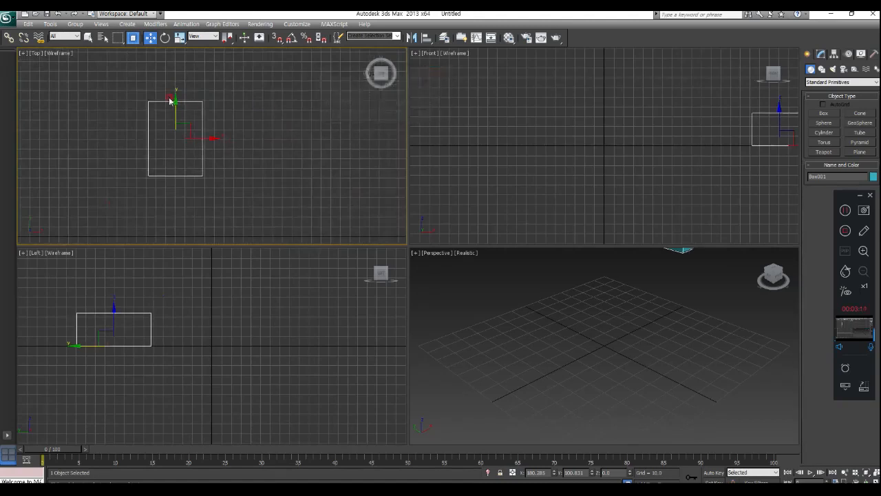
pyautogui.rightClick(150, 39)
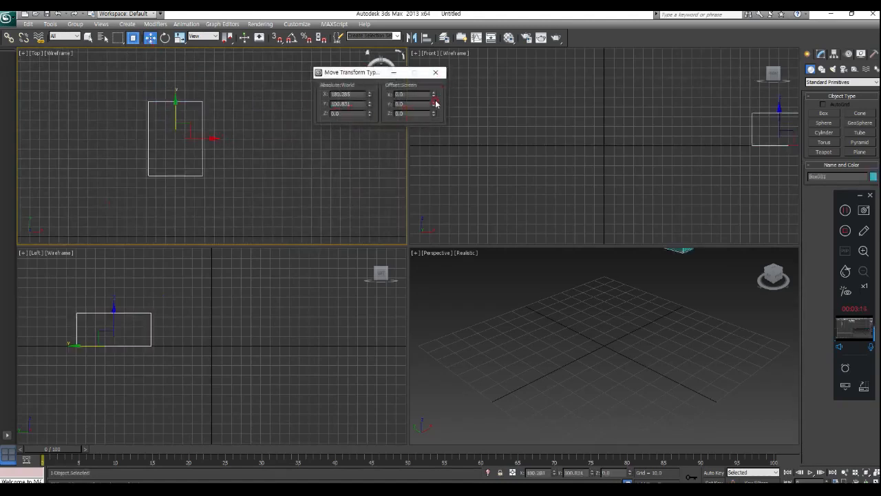
pyautogui.moveTo(365, 72); pyautogui.dragTo(273, 78)
pyautogui.click(344, 81)
pyautogui.click(205, 82)
# Bring the box fully into the Perspective view and activate the Rotate tool with the Top view current
pyautogui.click(535, 327)
pyautogui.moveTo(551, 324); pyautogui.dragTo(518, 371, button='middle')
pyautogui.click(165, 38)
pyautogui.click(170, 165)
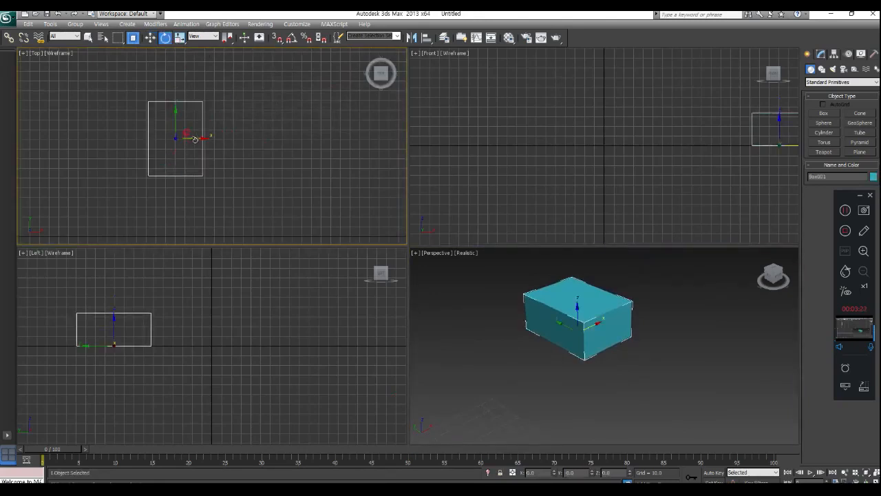
pyautogui.middleClick(586, 369)
pyautogui.scroll(2, 584, 325)
pyautogui.moveTo(585, 327); pyautogui.dragTo(600, 399, button='middle')
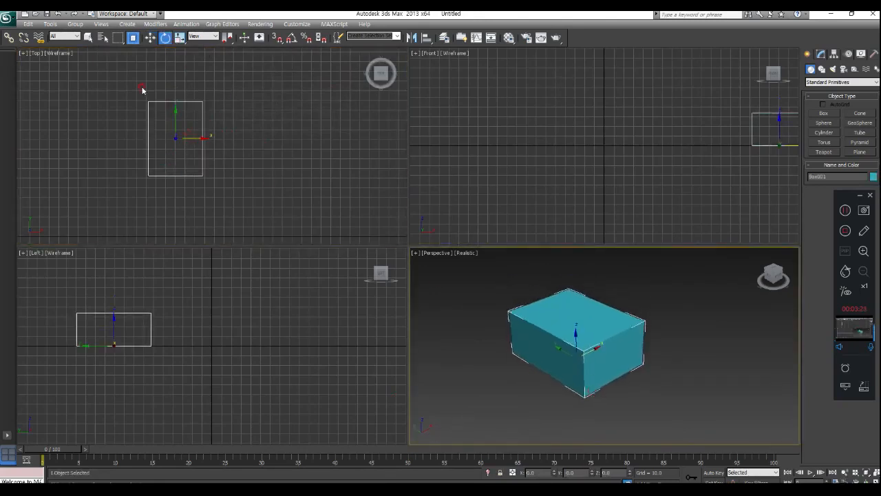
pyautogui.middleClick(194, 138)
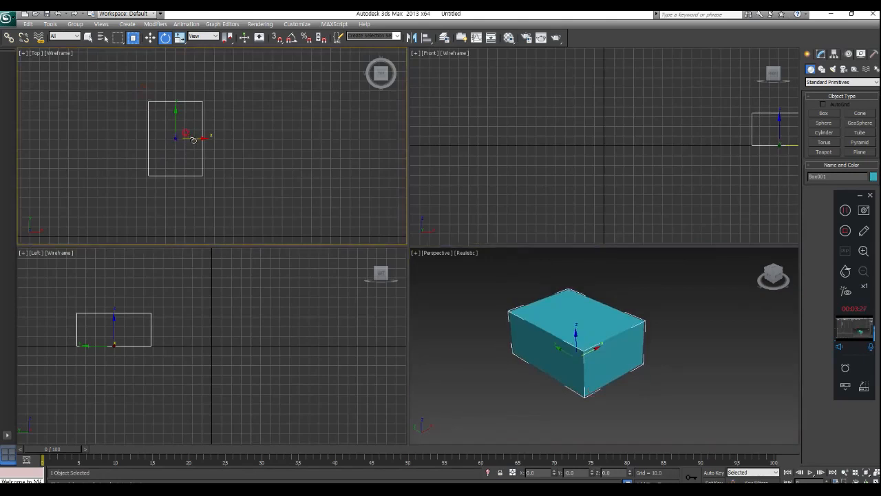
# Rotate the box freely in the Top view around its X axis, then Y, then Z with the gizmo
pyautogui.moveTo(185, 130)
pyautogui.mouseDown()
pyautogui.moveTo(189, 75)
pyautogui.moveTo(191, 181)
pyautogui.moveTo(185, 90)
pyautogui.moveTo(185, 165)
pyautogui.moveTo(187, 142)
pyautogui.mouseUp()
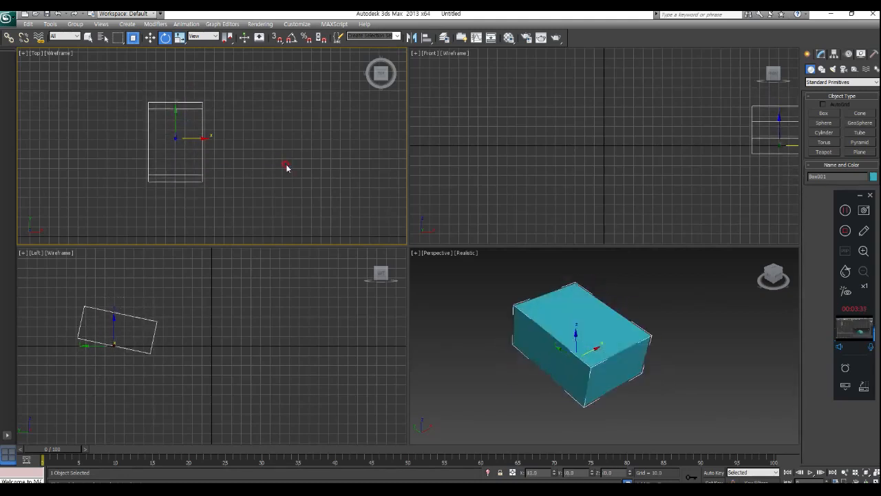
pyautogui.moveTo(177, 114); pyautogui.dragTo(162, 46)
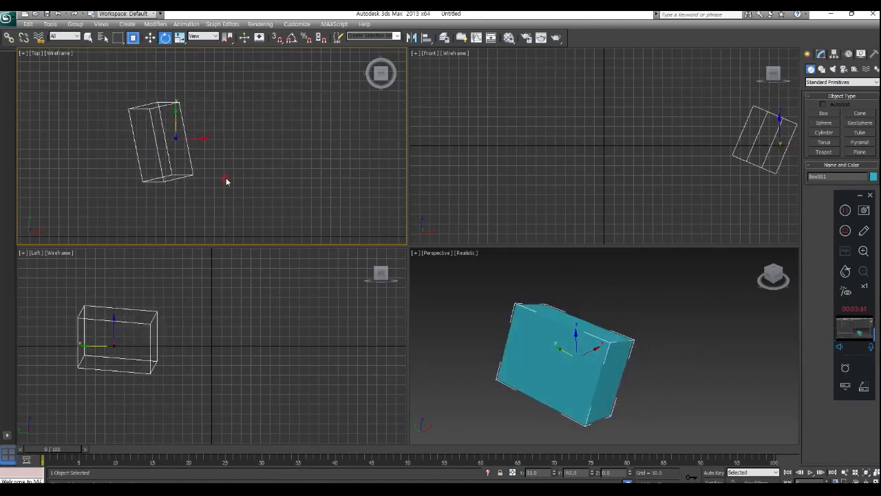
pyautogui.moveTo(172, 134); pyautogui.dragTo(172, 214)
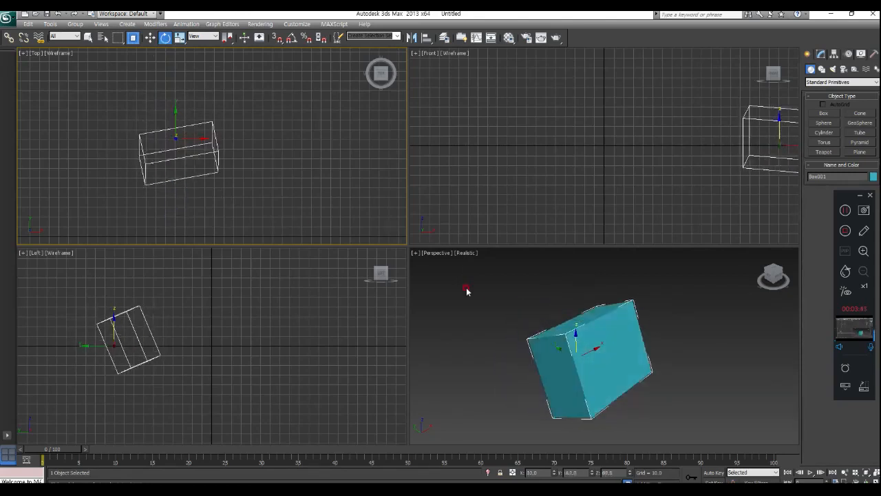
pyautogui.rightClick(219, 176)
pyautogui.click(183, 184)
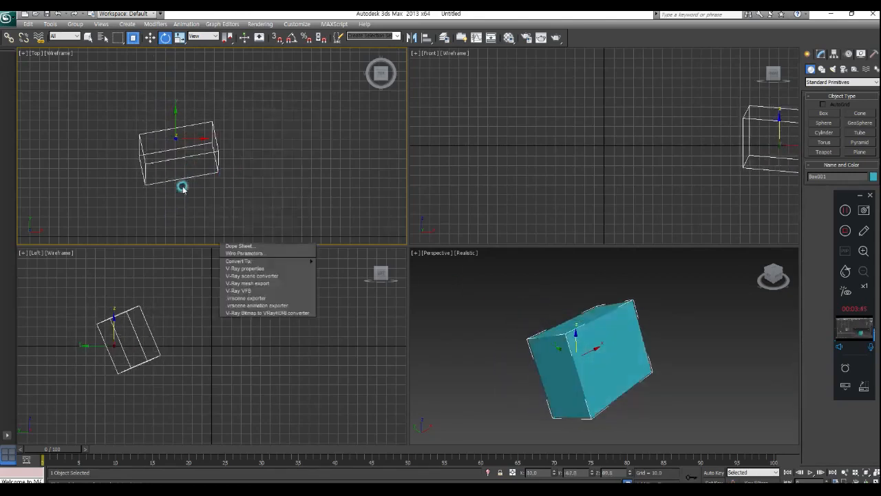
pyautogui.click(176, 146)
pyautogui.click(154, 141)
pyautogui.moveTo(177, 142); pyautogui.dragTo(200, 69)
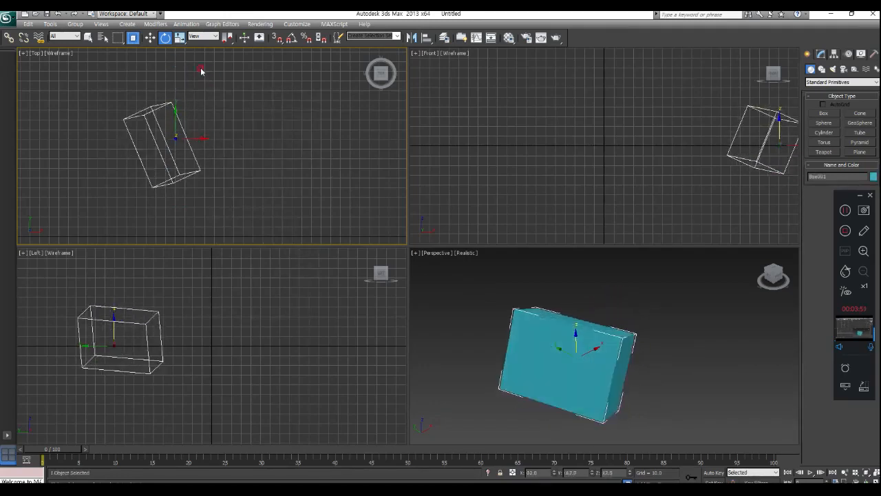
# Open the Rotate Transform Type-In and enter absolute world rotations of X 0 and Y 90 for the box
pyautogui.rightClick(166, 38)
pyautogui.click(263, 112)
pyautogui.moveTo(251, 103); pyautogui.dragTo(233, 102)
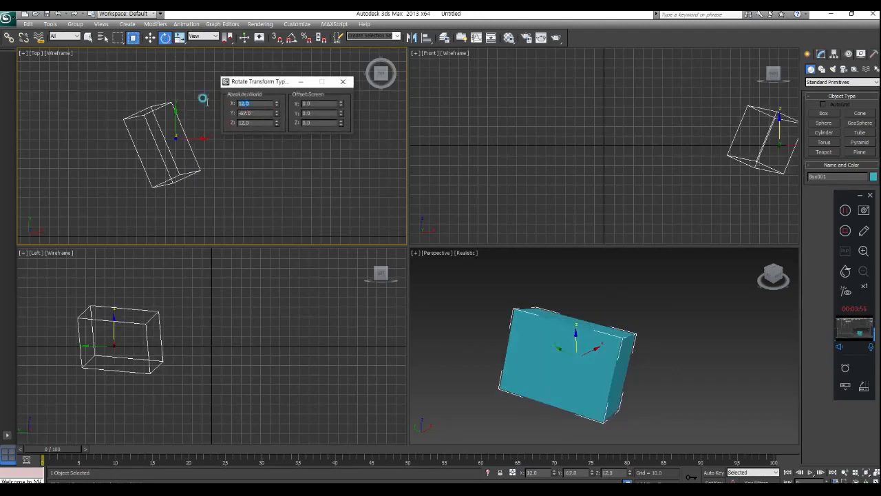
pyautogui.write('0')
pyautogui.press('Tab')
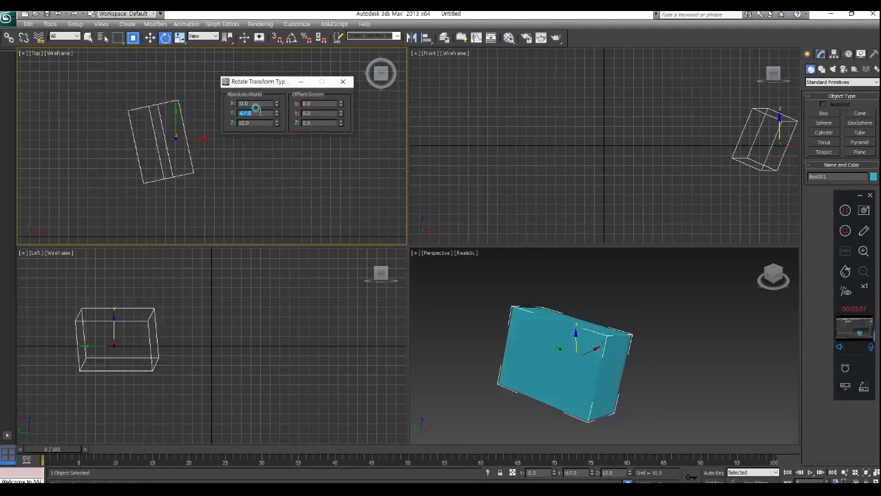
pyautogui.write('90')
pyautogui.press('Return')
# Reset the box's absolute world X and Y rotations to 0 and move the rotation dialog clear of the box
pyautogui.moveTo(261, 103); pyautogui.dragTo(219, 94)
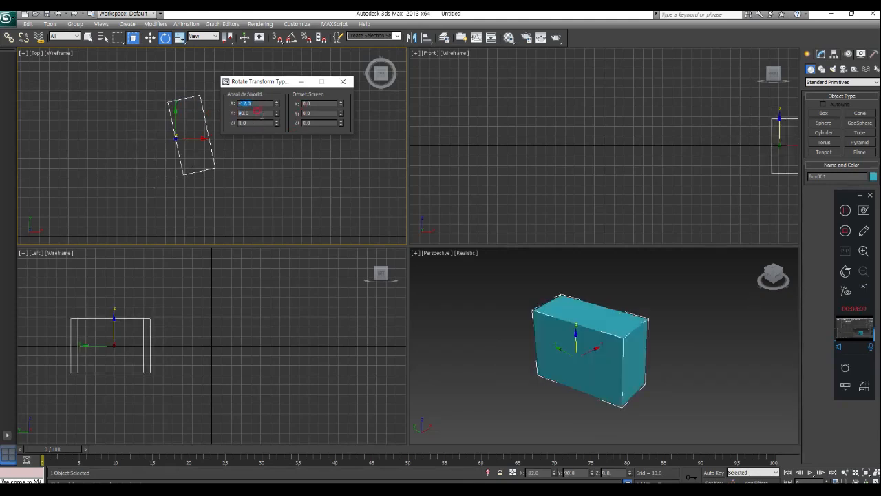
pyautogui.write('0')
pyautogui.press('Tab')
pyautogui.press('Tab')
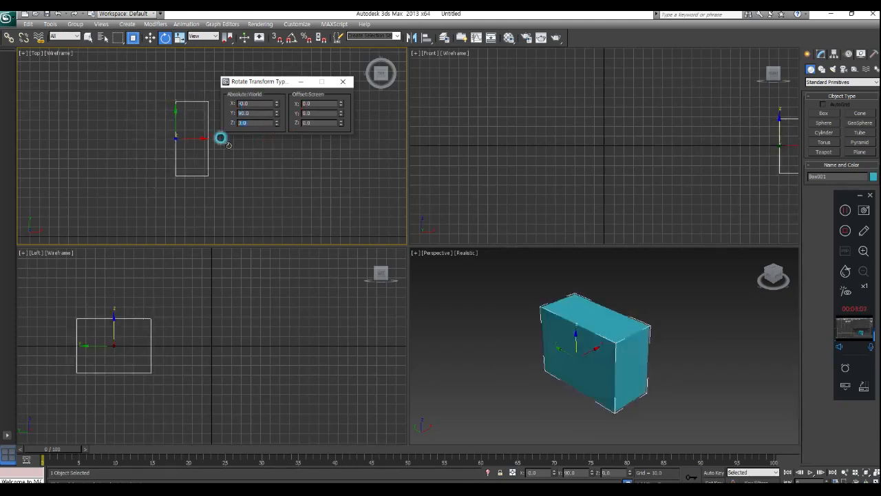
pyautogui.moveTo(255, 113); pyautogui.dragTo(212, 111)
pyautogui.write('0')
pyautogui.doubleClick(246, 102)
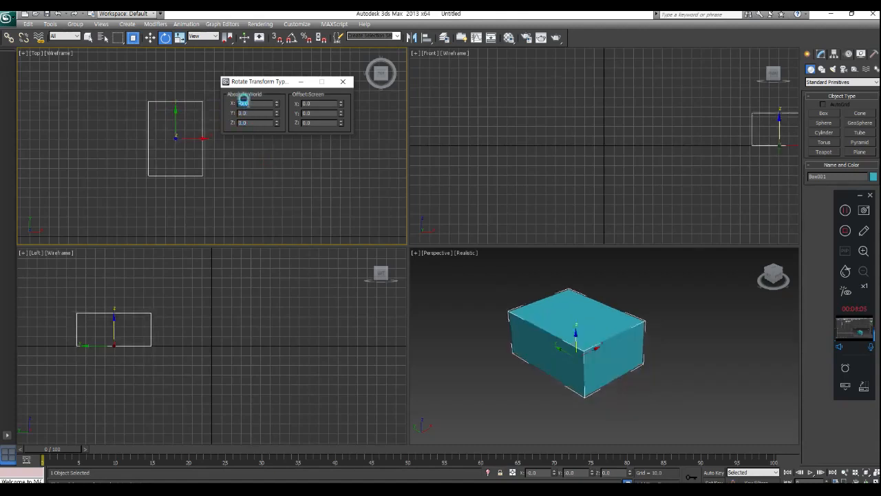
pyautogui.moveTo(245, 113); pyautogui.dragTo(158, 124)
pyautogui.moveTo(243, 81); pyautogui.dragTo(312, 81)
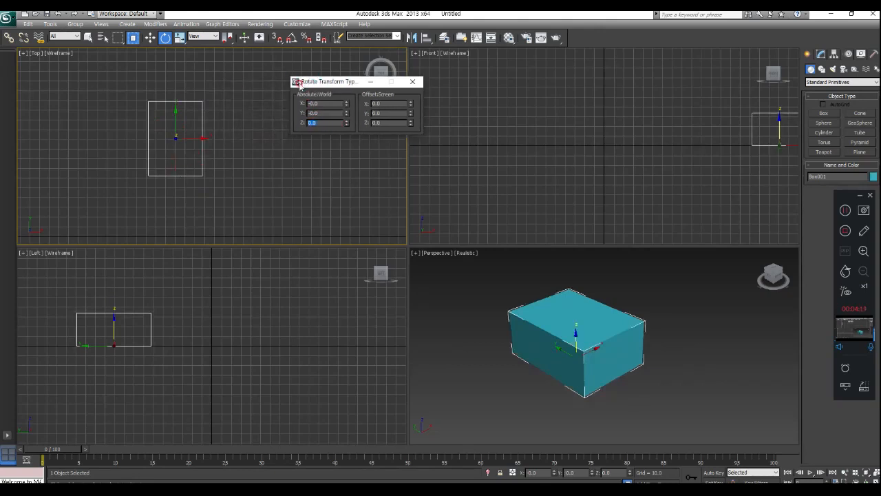
# Rotate the box by a screen X offset of 90 degrees and close the Rotate Transform Type-In
pyautogui.click(389, 104)
pyautogui.write('90')
pyautogui.press('Return')
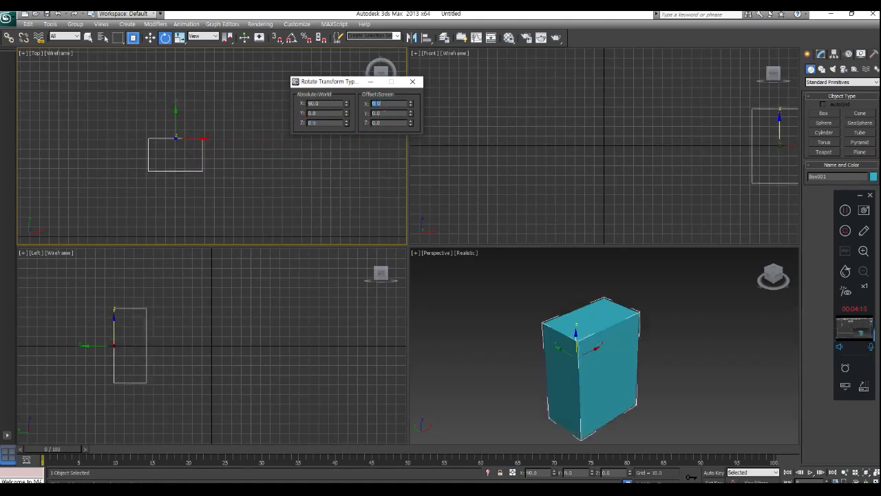
pyautogui.click(412, 81)
# Activate the Scale tool for the rotated box in the Top view
pyautogui.moveTo(212, 166); pyautogui.dragTo(219, 158, button='middle')
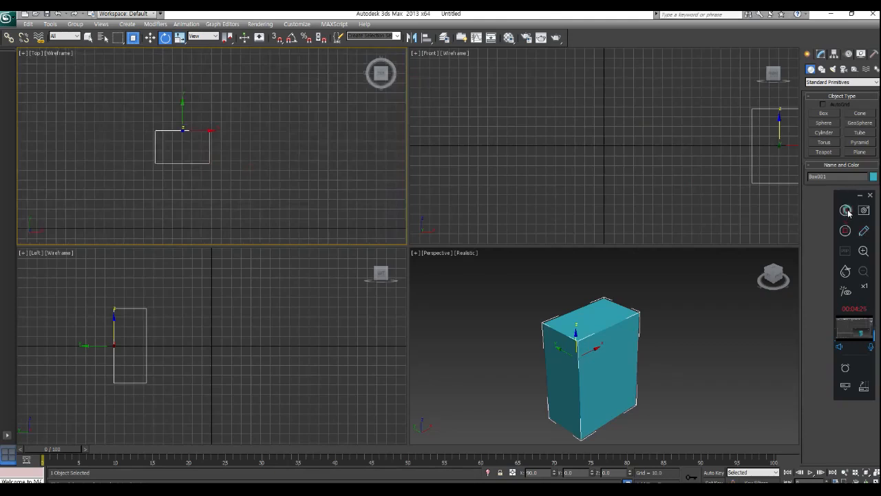
pyautogui.moveTo(299, 169); pyautogui.dragTo(335, 160, button='middle')
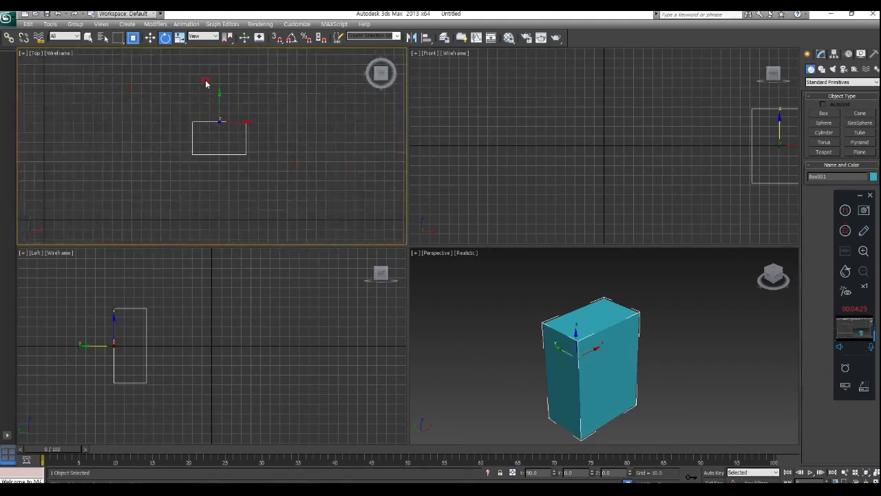
pyautogui.click(180, 39)
pyautogui.click(179, 41)
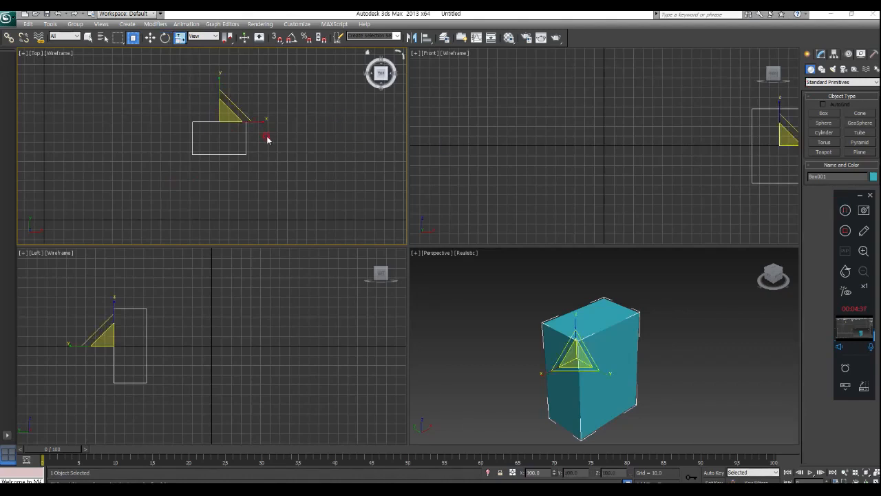
# Stretch the box along X and flatten it along Y in the Top view, and resize it with Uniform Scale
pyautogui.moveTo(269, 134); pyautogui.dragTo(209, 115)
pyautogui.moveTo(216, 81); pyautogui.dragTo(218, 135)
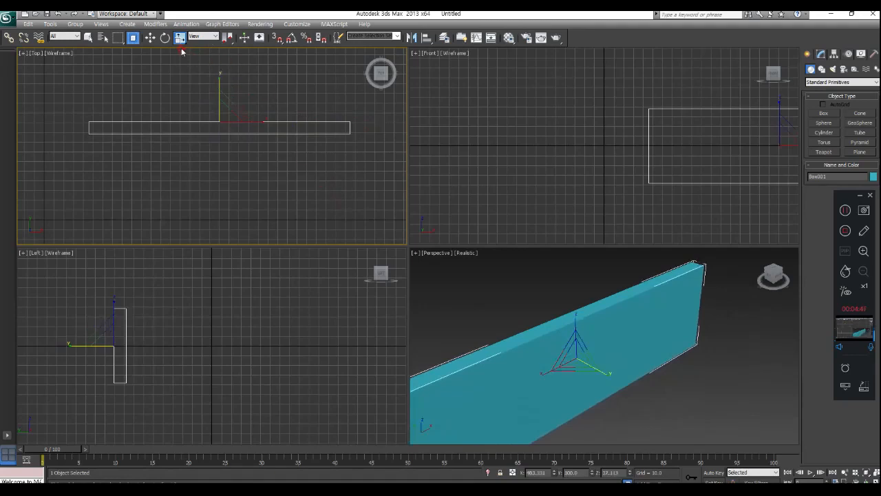
pyautogui.moveTo(179, 39); pyautogui.dragTo(180, 54)
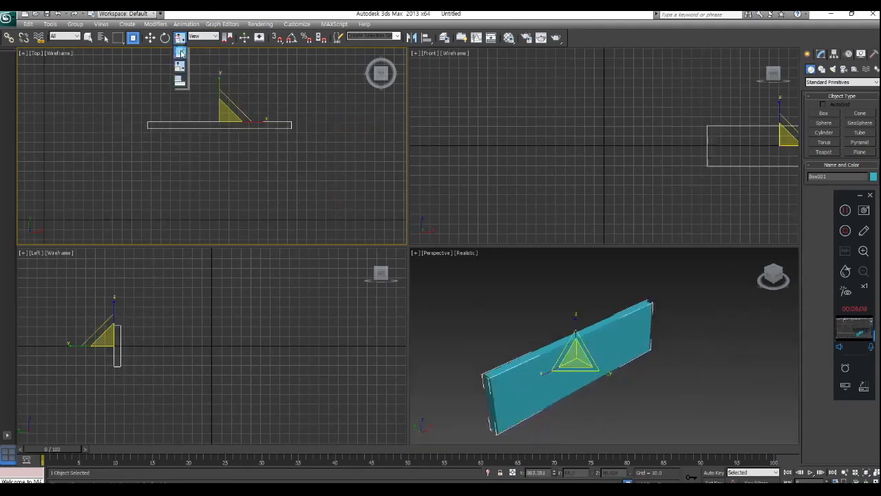
pyautogui.moveTo(214, 120); pyautogui.dragTo(226, 91)
# Narrow the box along X with Non-uniform Scale, and compress it further along X with Select and Squash
pyautogui.moveTo(180, 38); pyautogui.dragTo(180, 53)
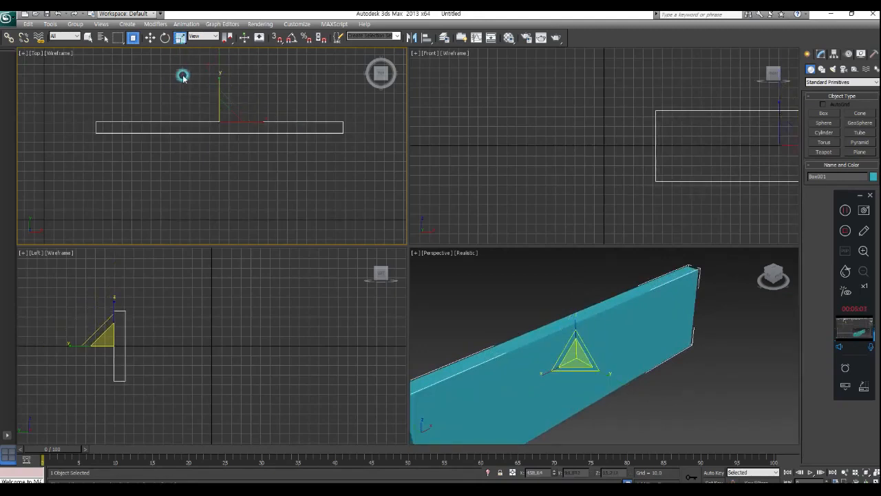
pyautogui.moveTo(216, 83); pyautogui.dragTo(204, 117)
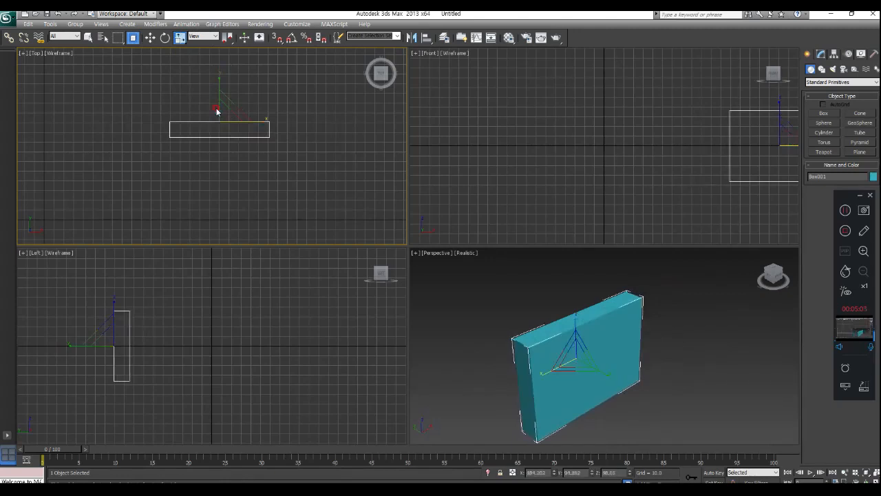
pyautogui.moveTo(177, 44); pyautogui.dragTo(180, 81)
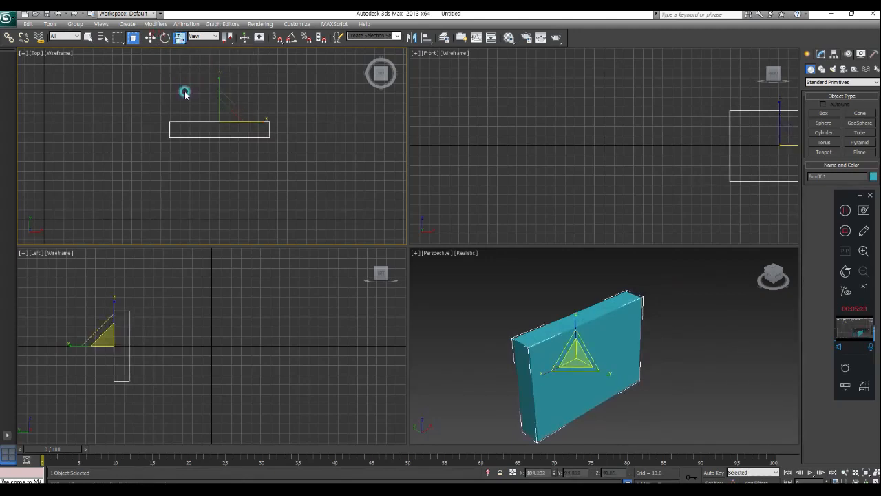
pyautogui.moveTo(259, 117); pyautogui.dragTo(247, 139)
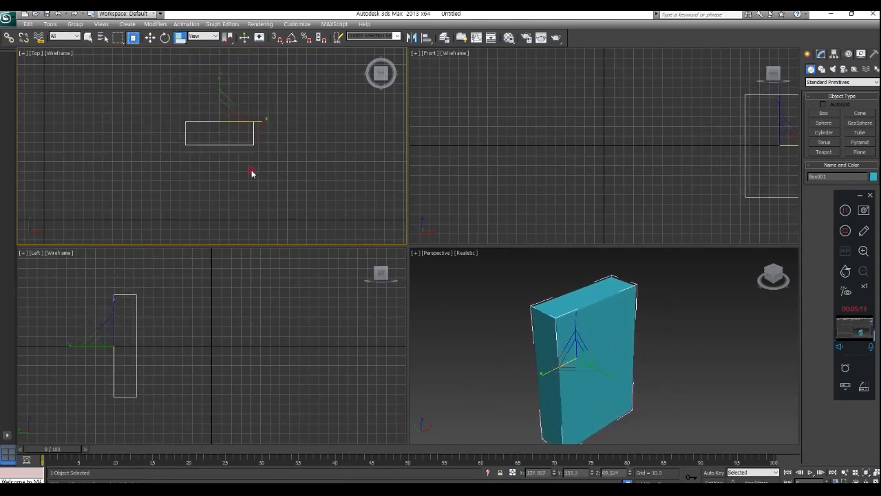
# Switch back to Uniform Scale and widen the box along its X axis in the Top view
pyautogui.moveTo(179, 44); pyautogui.dragTo(181, 55)
pyautogui.moveTo(214, 116)
pyautogui.mouseDown()
pyautogui.moveTo(235, 65)
pyautogui.moveTo(230, 115)
pyautogui.mouseUp()
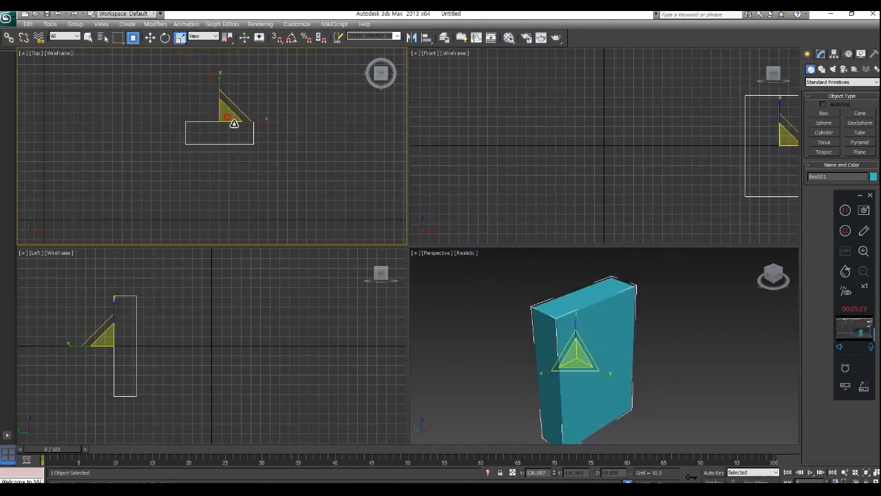
pyautogui.moveTo(255, 122); pyautogui.dragTo(372, 118)
pyautogui.moveTo(217, 82)
pyautogui.mouseDown()
pyautogui.moveTo(211, 87)
pyautogui.moveTo(210, 72)
pyautogui.moveTo(216, 78)
pyautogui.mouseUp()
pyautogui.moveTo(264, 122); pyautogui.dragTo(214, 127)
# Scale the box uniformly by a 200% screen offset in the Scale Transform Type-In and close the dialog
pyautogui.moveTo(180, 37)
pyautogui.mouseDown()
pyautogui.moveTo(181, 77)
pyautogui.moveTo(181, 53)
pyautogui.mouseUp()
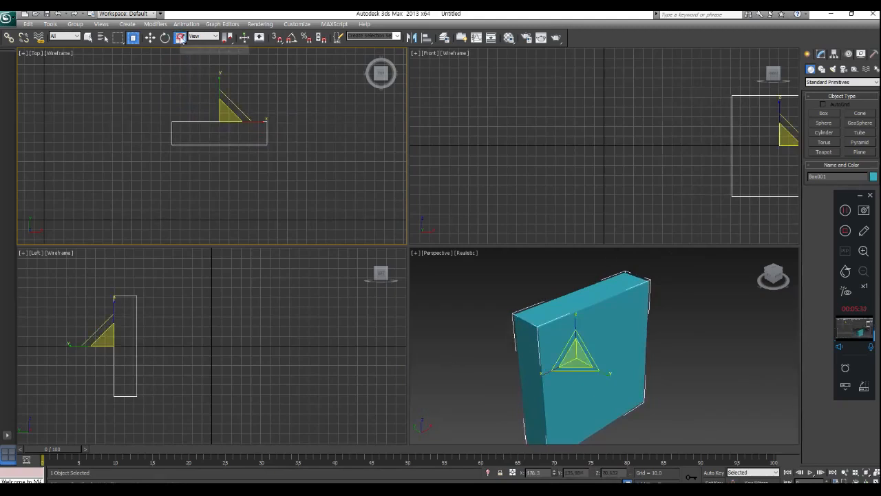
pyautogui.rightClick(179, 39)
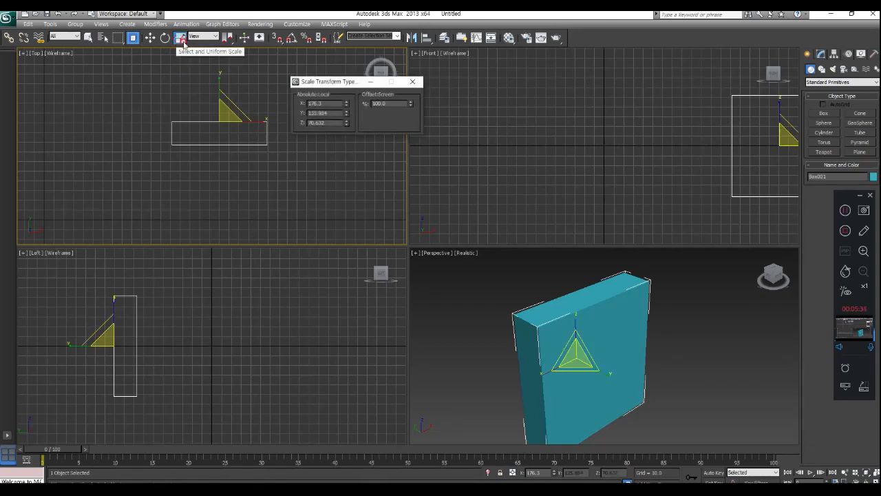
pyautogui.moveTo(386, 103); pyautogui.dragTo(329, 102)
pyautogui.write('200')
pyautogui.press('Return')
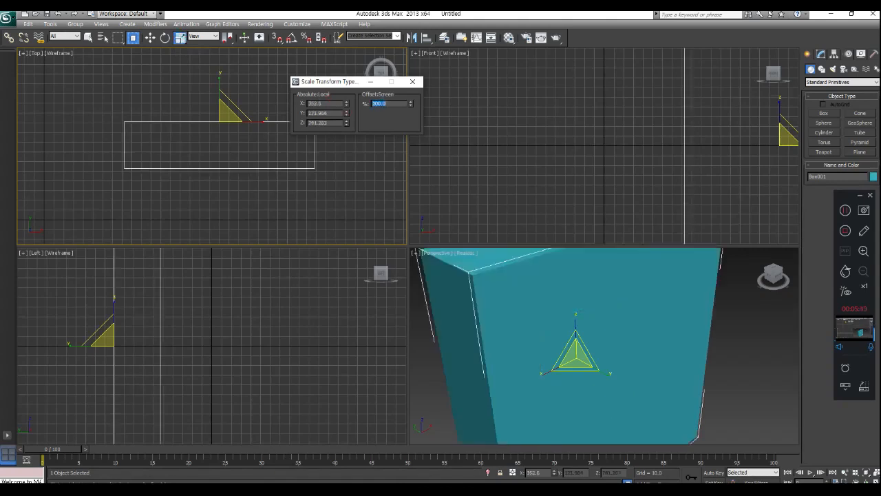
pyautogui.click(411, 84)
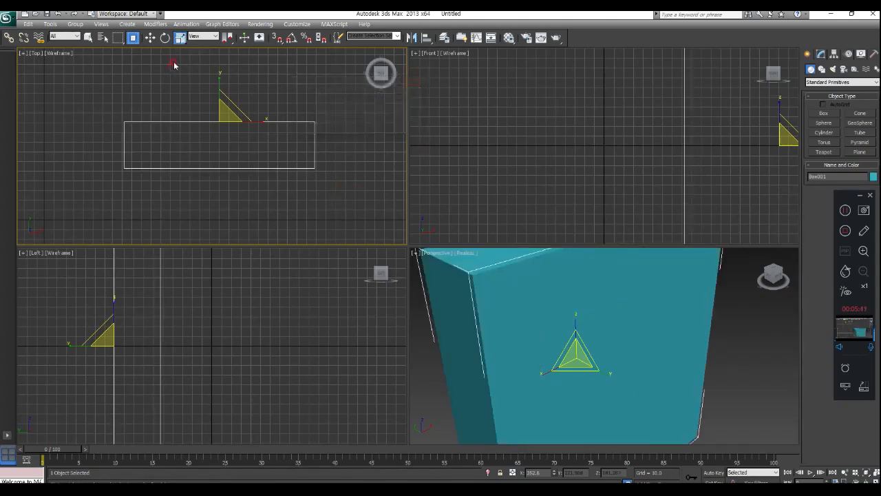
# Scale the box non-uniformly by screen offsets of X 50% and Y 200% in the Scale Transform Type-In and close it
pyautogui.moveTo(179, 40); pyautogui.dragTo(179, 69)
pyautogui.rightClick(180, 41)
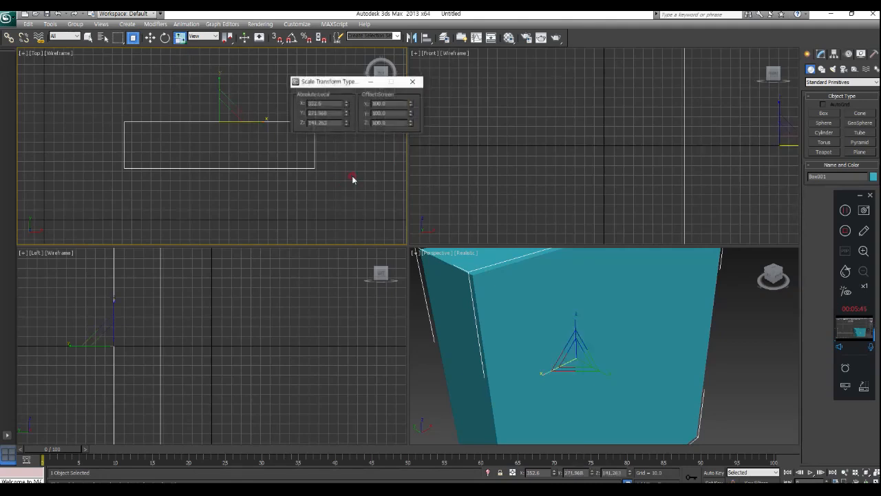
pyautogui.moveTo(394, 104); pyautogui.dragTo(366, 106)
pyautogui.write('50')
pyautogui.press('Return')
pyautogui.moveTo(393, 116); pyautogui.dragTo(305, 112)
pyautogui.write('200')
pyautogui.press('Return')
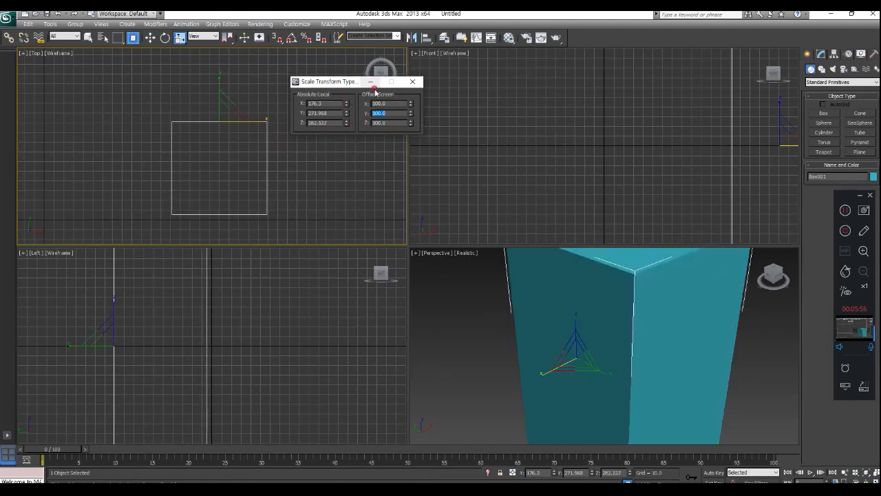
pyautogui.click(414, 83)
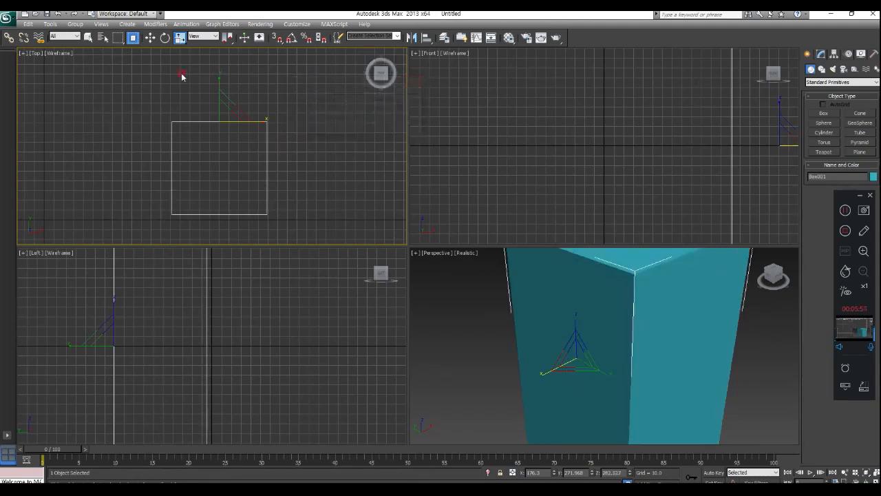
# Move the box in the Top view to about X 103, Y 100
pyautogui.click(150, 40)
pyautogui.click(302, 96)
pyautogui.hotkey('ctrl', 'z')
pyautogui.scroll(1, 237, 162)
pyautogui.moveTo(236, 163); pyautogui.dragTo(132, 156, button='middle')
pyautogui.scroll(-3, 151, 134)
pyautogui.moveTo(171, 125); pyautogui.dragTo(119, 111)
pyautogui.click(169, 136)
pyautogui.click(93, 170)
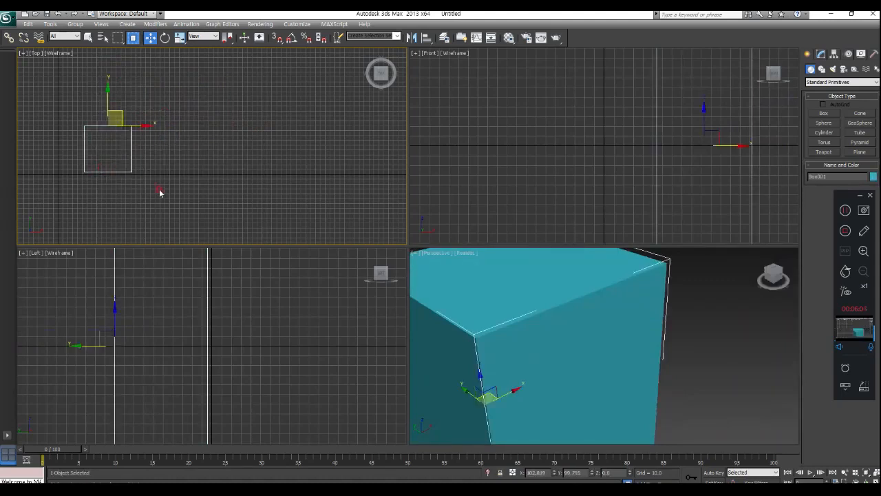
# Clone the box along X in the Top view as a row of 5 copies and clear the selection
pyautogui.moveTo(160, 172); pyautogui.dragTo(133, 163, button='middle')
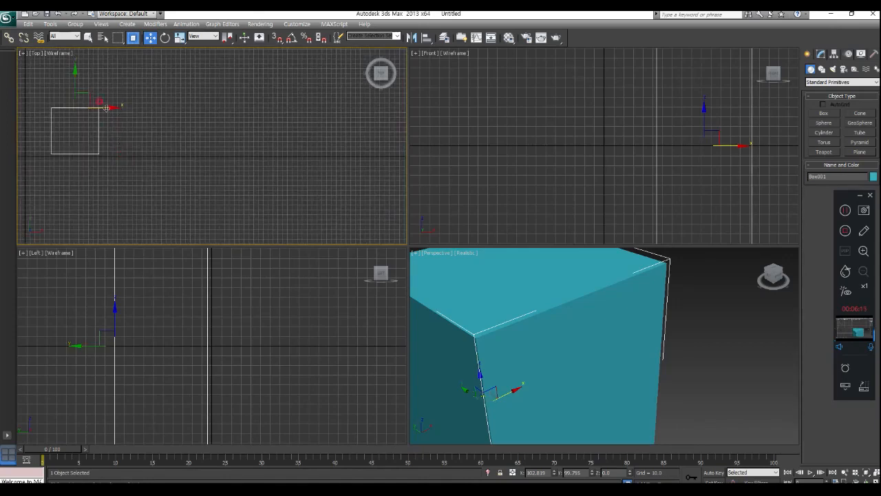
pyautogui.keyDown('shift'); pyautogui.moveTo(106, 108); pyautogui.dragTo(167, 109); pyautogui.keyUp('shift')
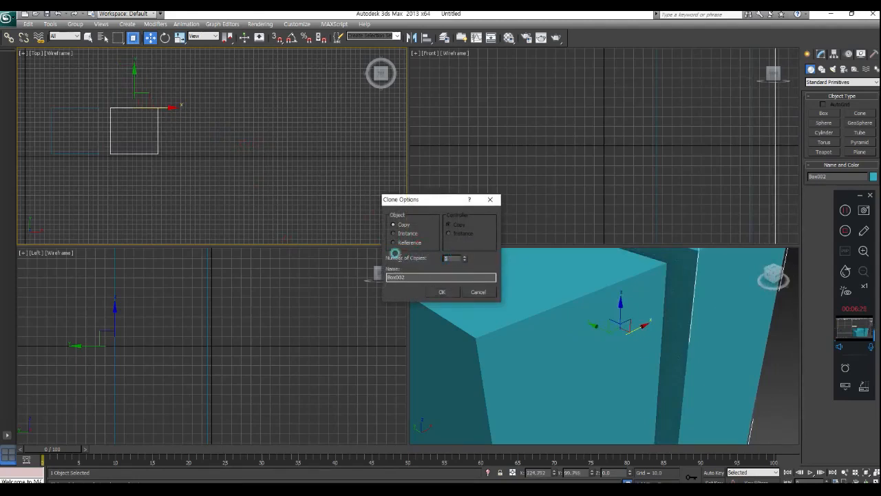
pyautogui.click(442, 292)
pyautogui.scroll(-3, 305, 213)
pyautogui.scroll(-8, 574, 365)
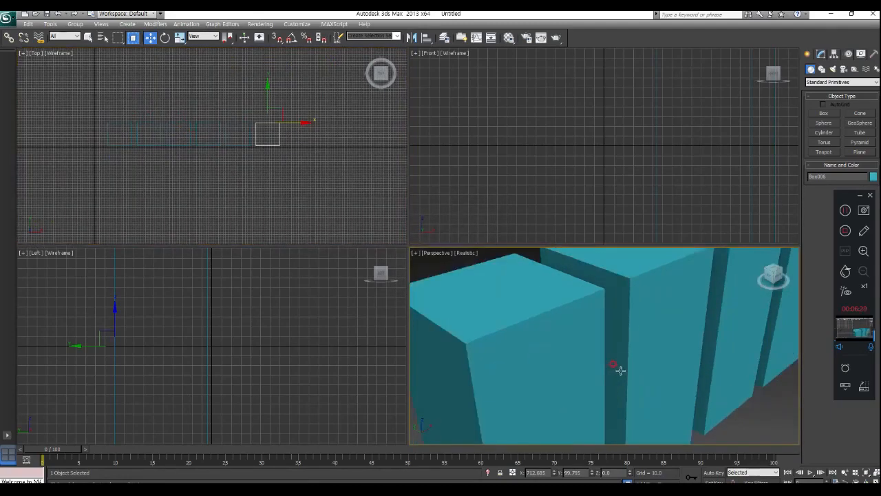
pyautogui.moveTo(568, 404); pyautogui.dragTo(544, 382, button='middle')
pyautogui.click(259, 189)
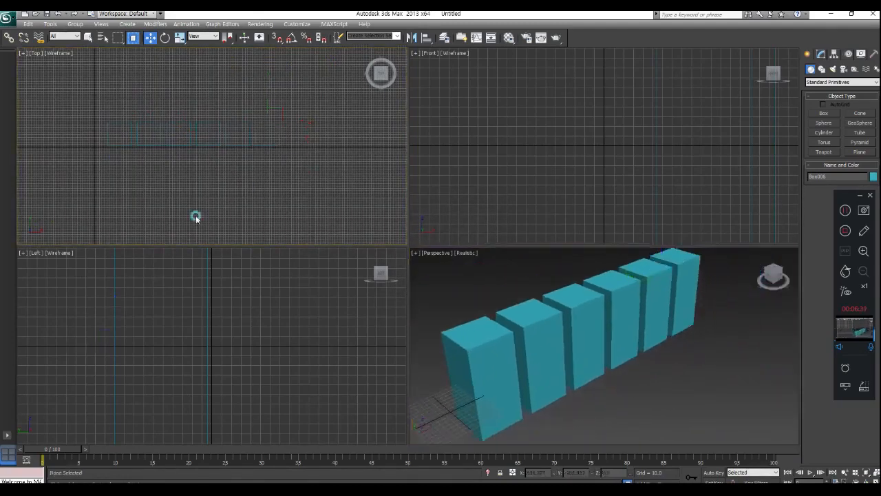
# Clone the first box of the row along negative Y as a single copy and clear the selection
pyautogui.moveTo(119, 144)
pyautogui.keyDown('shift'); pyautogui.mouseDown()
pyautogui.moveTo(118, 134)
pyautogui.moveTo(119, 169)
pyautogui.mouseUp(); pyautogui.keyUp('shift')
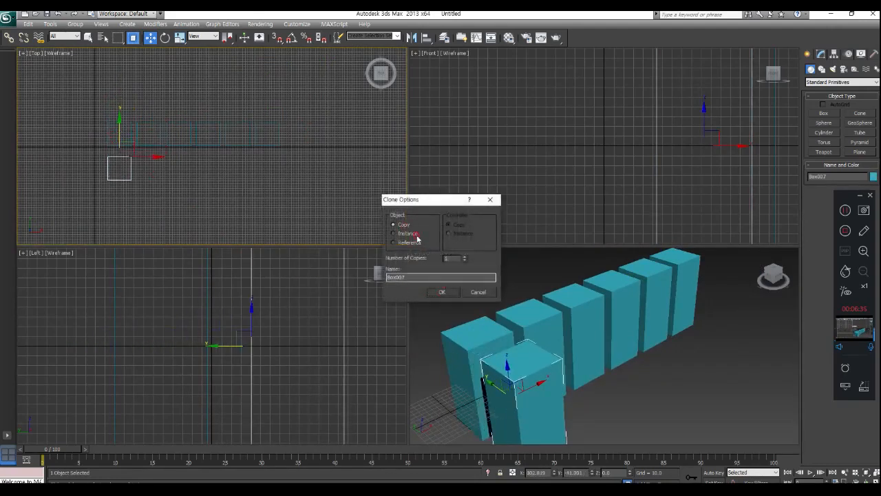
pyautogui.click(441, 290)
pyautogui.click(231, 181)
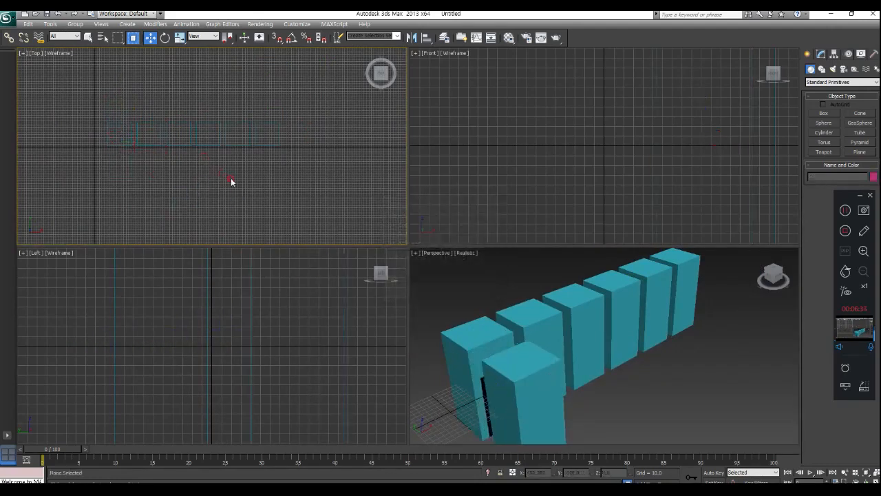
# Delete all boxes from the scene
pyautogui.moveTo(303, 114); pyautogui.dragTo(147, 177)
pyautogui.press('Delete')
pyautogui.hotkey('ctrl', 'a')
pyautogui.press('Delete')
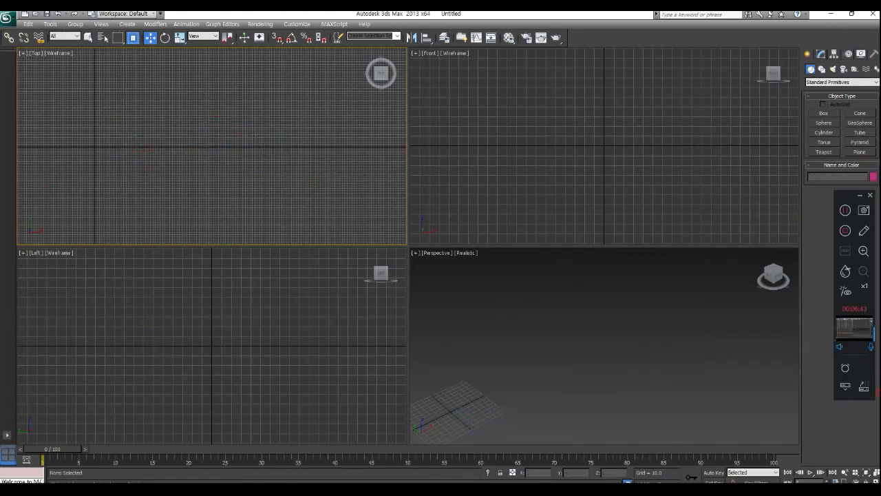
# Create a small sphere in the upper-left area of the Top view and deselect it
pyautogui.click(876, 473)
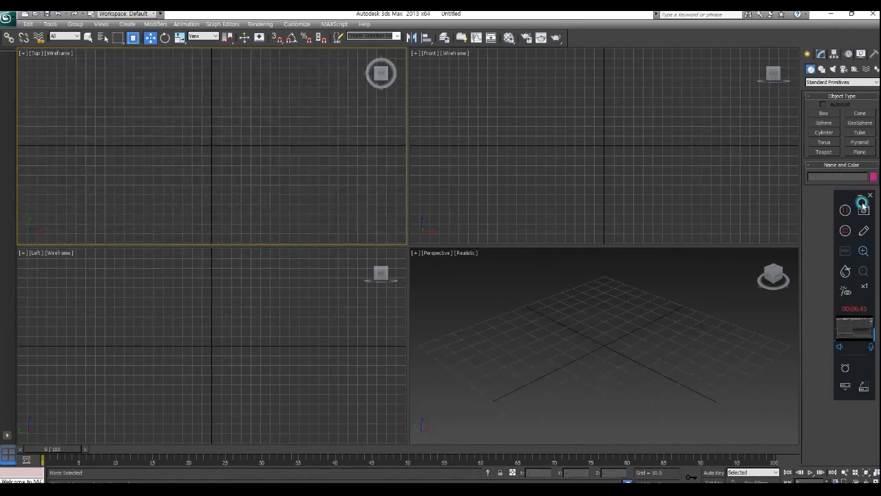
pyautogui.click(823, 122)
pyautogui.moveTo(100, 102); pyautogui.dragTo(109, 113)
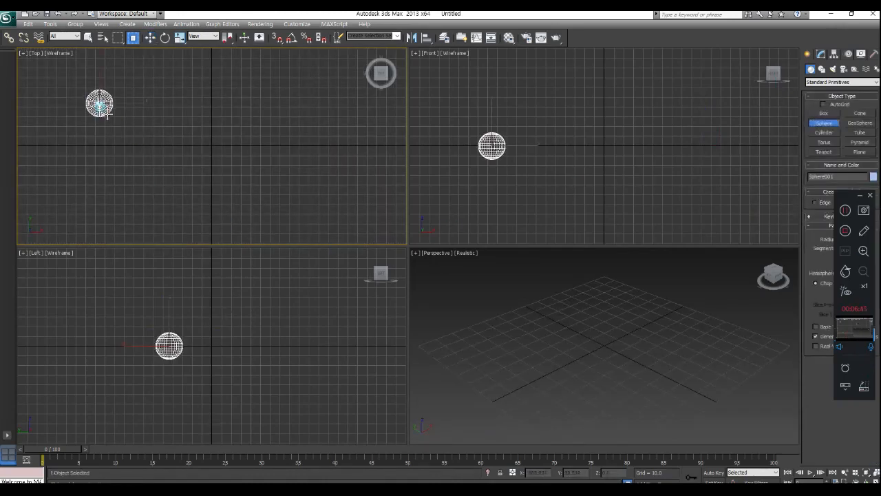
pyautogui.click(150, 38)
pyautogui.click(162, 78)
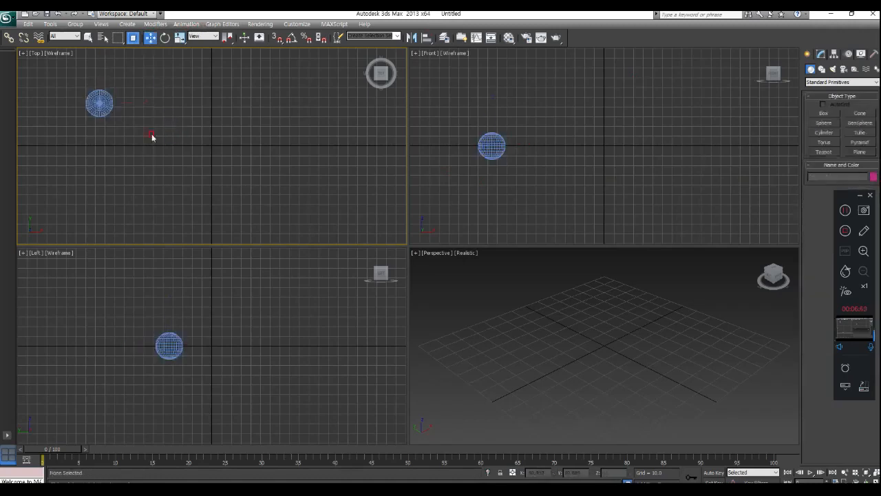
# Clone the sphere along X as a row of 5 evenly spaced copies and clear the selection
pyautogui.click(103, 107)
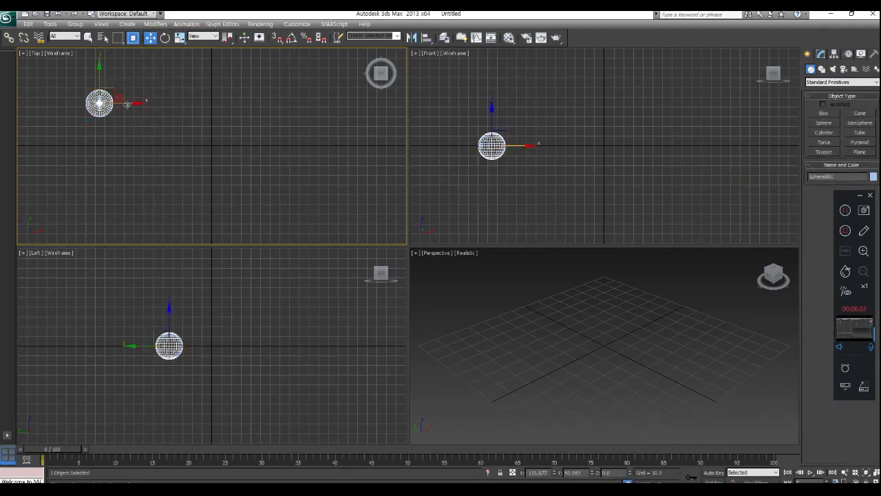
pyautogui.keyDown('shift'); pyautogui.moveTo(127, 103); pyautogui.dragTo(179, 105); pyautogui.keyUp('shift')
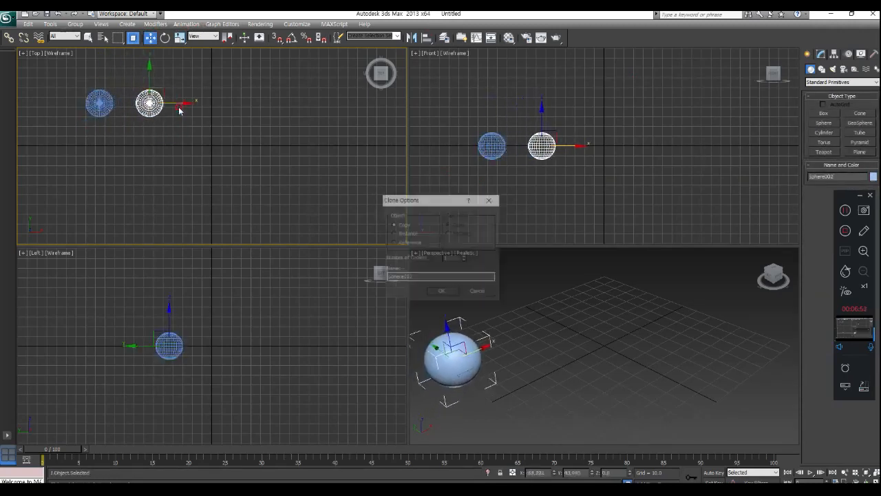
pyautogui.moveTo(453, 259); pyautogui.dragTo(421, 260)
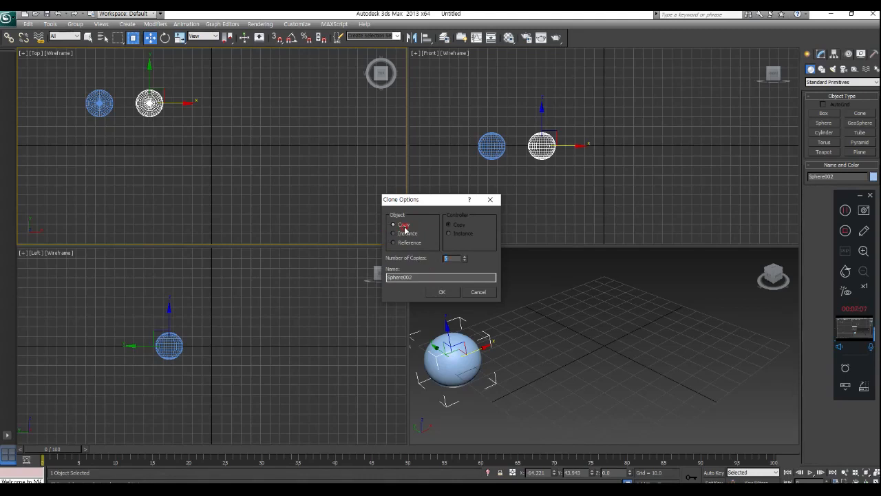
pyautogui.click(442, 292)
pyautogui.click(389, 231)
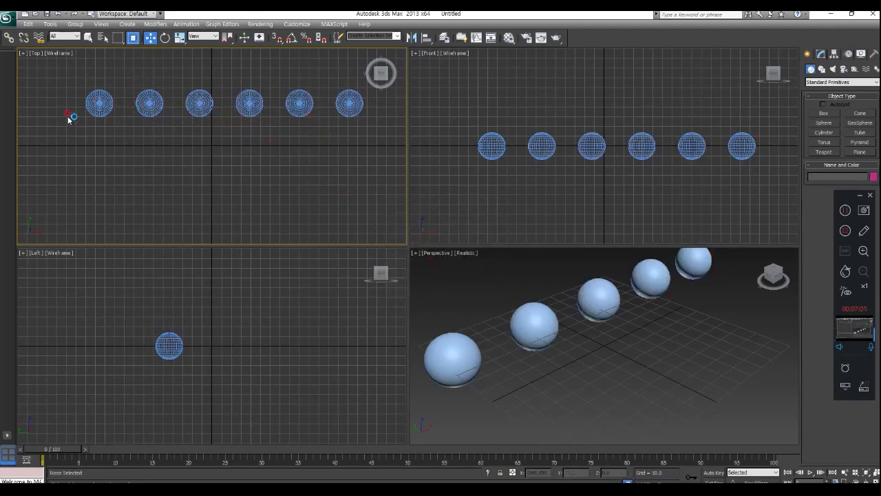
# Clone the first sphere along negative Y as a single copy to start a second row
pyautogui.click(88, 108)
pyautogui.keyDown('shift'); pyautogui.moveTo(99, 85); pyautogui.dragTo(100, 133); pyautogui.keyUp('shift')
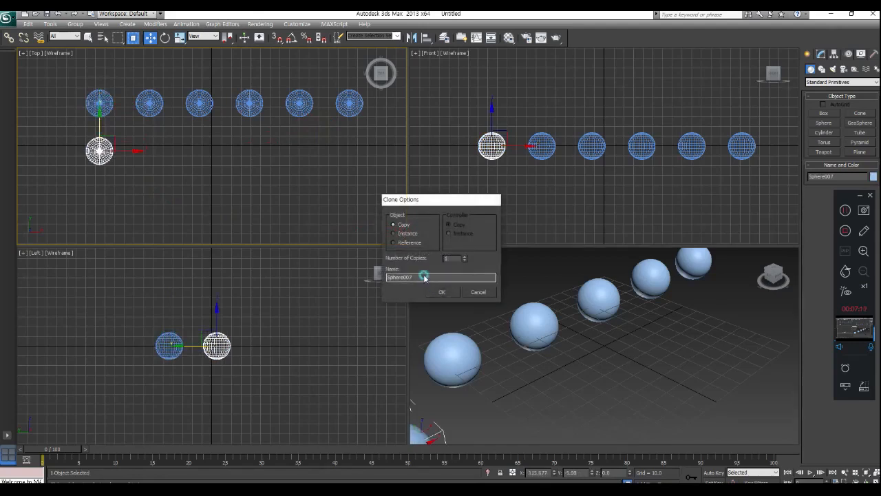
pyautogui.click(441, 291)
# Clone the second row's first sphere along X as 5 instances
pyautogui.keyDown('shift'); pyautogui.moveTo(121, 151); pyautogui.dragTo(173, 153); pyautogui.keyUp('shift')
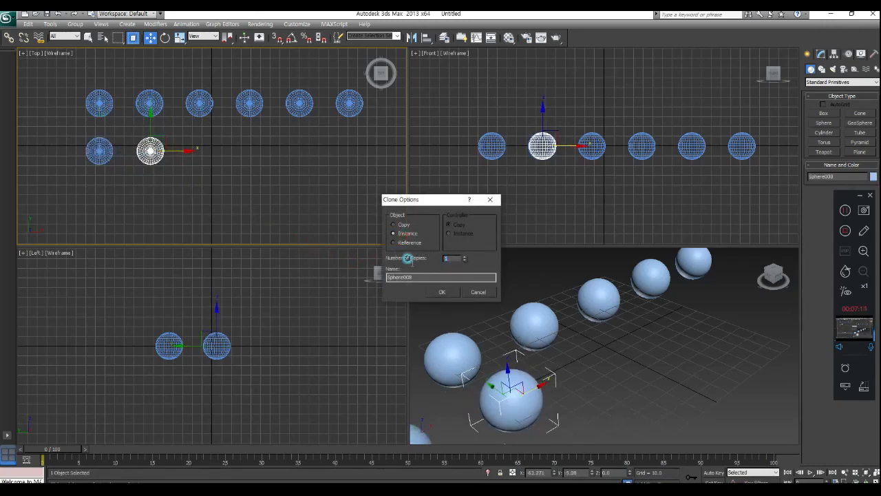
pyautogui.write('5')
pyautogui.click(441, 292)
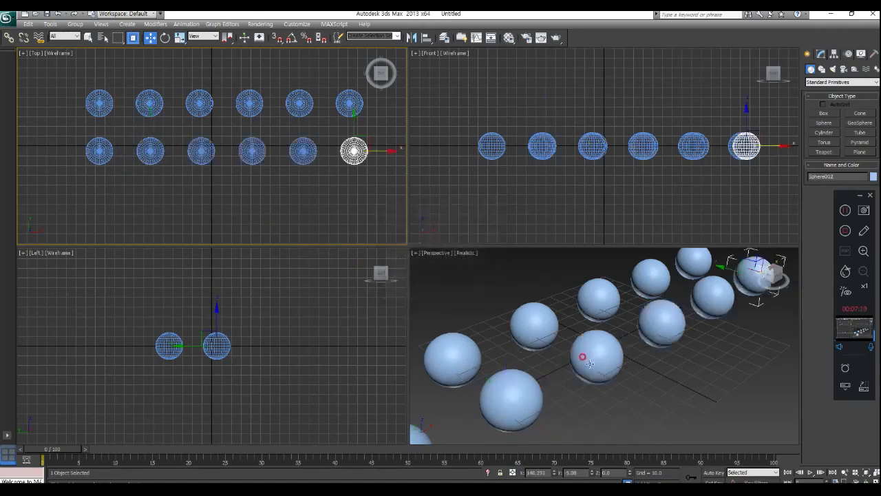
pyautogui.scroll(-4, 505, 368)
pyautogui.scroll(-4, 250, 190)
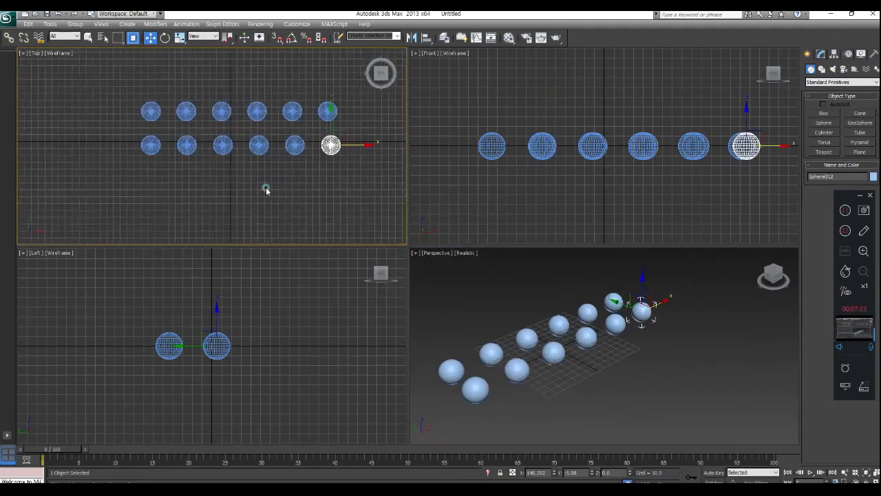
# Clone the second row's first sphere along negative Y as a copy to start a third row
pyautogui.click(266, 189)
pyautogui.click(137, 146)
pyautogui.keyDown('shift'); pyautogui.moveTo(150, 135); pyautogui.dragTo(150, 170); pyautogui.keyUp('shift')
pyautogui.click(393, 225)
pyautogui.click(441, 292)
# Clone the third row's first sphere along X as 5 copies to complete the row
pyautogui.click(203, 188)
pyautogui.keyDown('shift'); pyautogui.moveTo(163, 177); pyautogui.dragTo(212, 181); pyautogui.keyUp('shift')
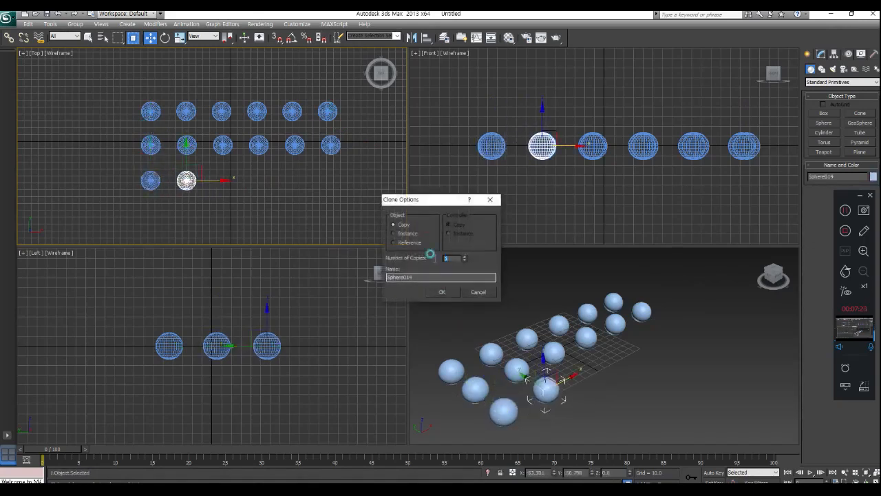
pyautogui.click(438, 293)
pyautogui.moveTo(577, 375); pyautogui.dragTo(620, 418, button='middle')
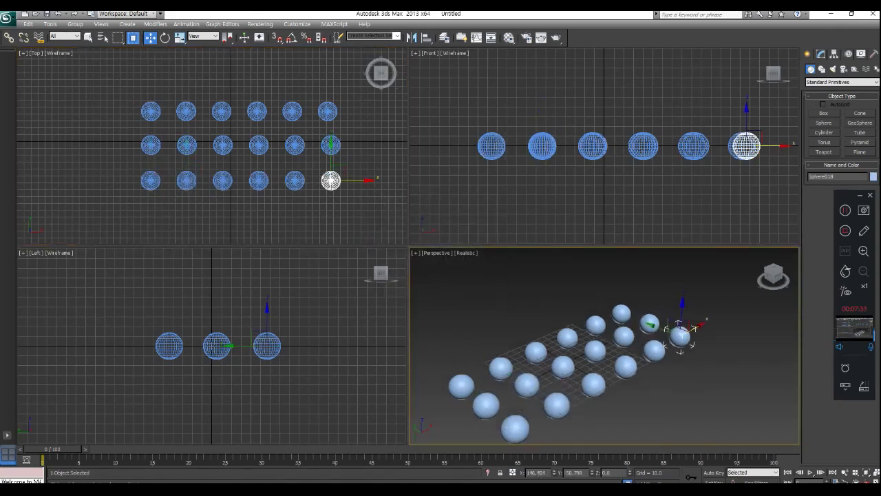
pyautogui.keyDown('alt'); pyautogui.moveTo(647, 361); pyautogui.dragTo(590, 341, button='middle'); pyautogui.keyUp('alt')
pyautogui.press('w')
pyautogui.click(112, 134)
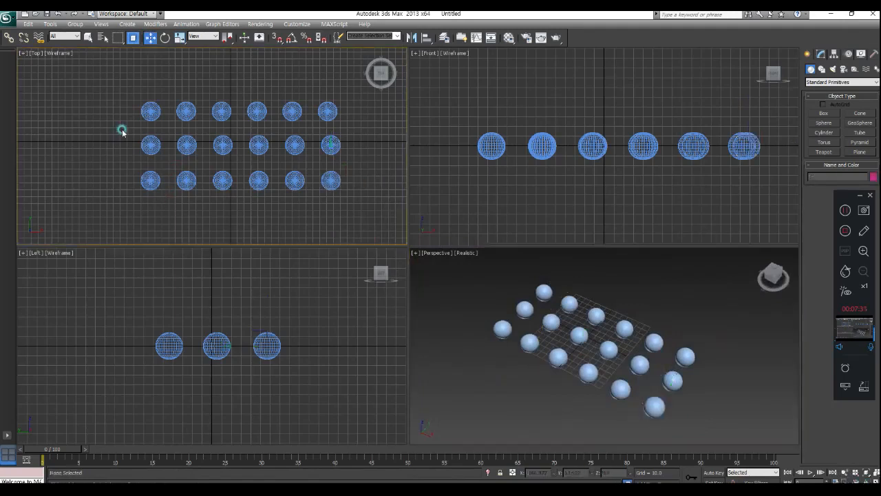
pyautogui.click(150, 110)
pyautogui.keyDown('shift'); pyautogui.moveTo(150, 110); pyautogui.dragTo(169, 110); pyautogui.keyUp('shift')
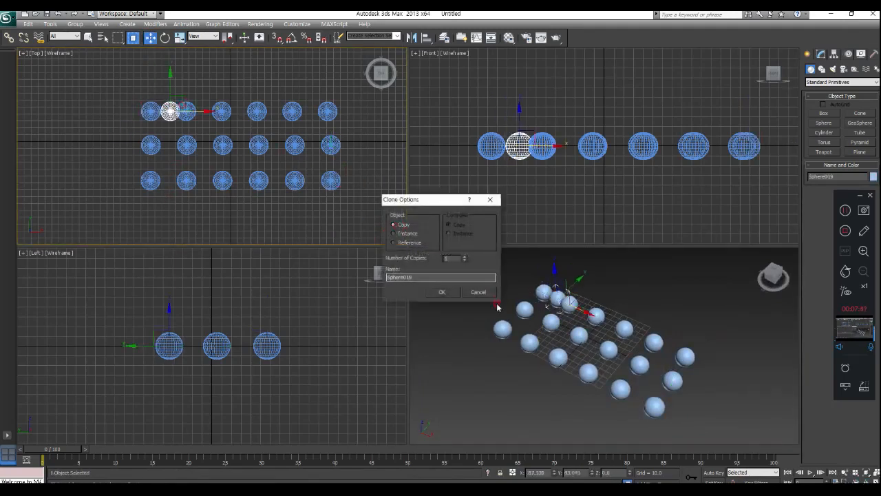
pyautogui.click(477, 291)
# Increase the radius of the top row's first sphere to about 19.4 and slightly enlarge the third sphere in that row
pyautogui.click(136, 114)
pyautogui.click(153, 111)
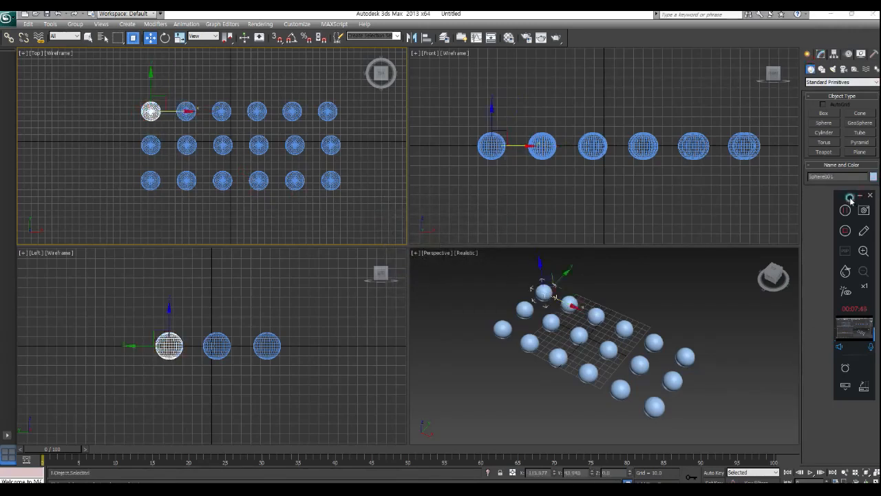
pyautogui.click(820, 53)
pyautogui.moveTo(820, 239); pyautogui.dragTo(798, 270)
pyautogui.moveTo(866, 234); pyautogui.dragTo(864, 213)
pyautogui.click(221, 112)
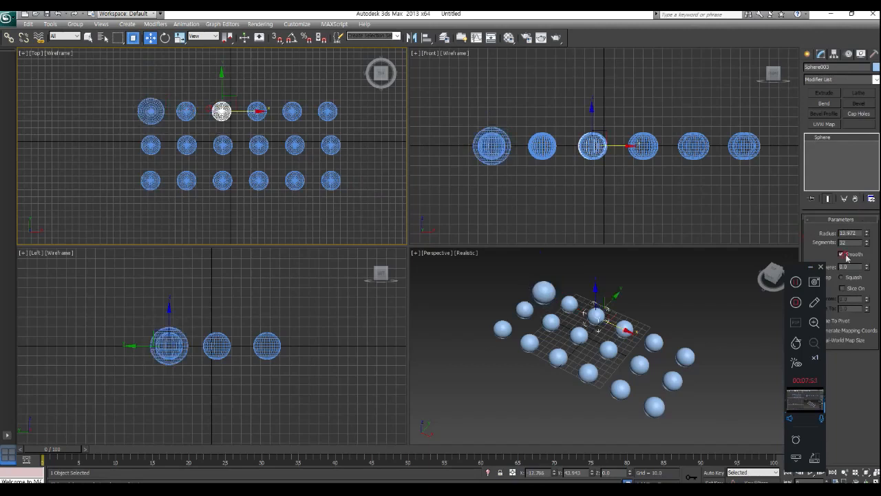
pyautogui.click(388, 189)
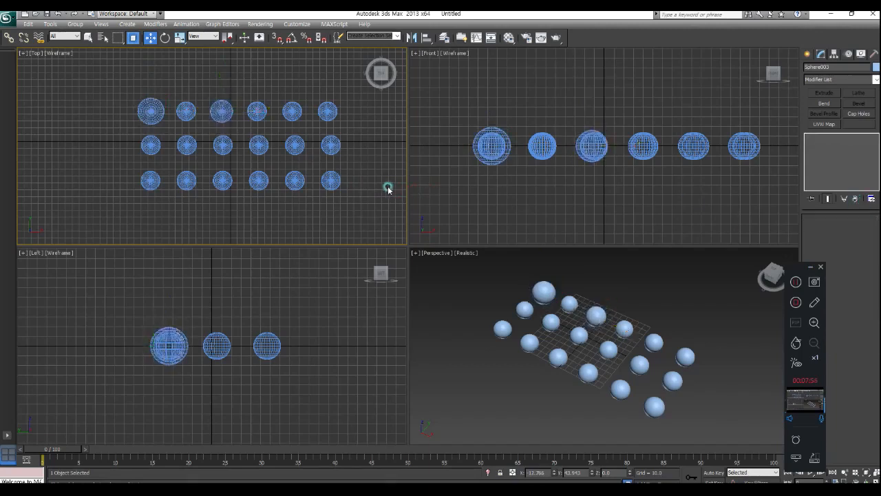
pyautogui.click(145, 151)
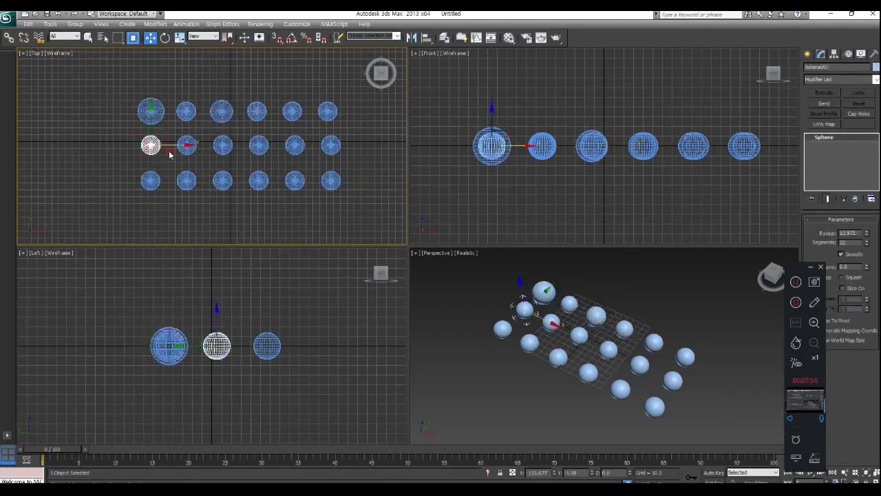
pyautogui.keyDown('shift'); pyautogui.moveTo(169, 147); pyautogui.dragTo(194, 146); pyautogui.keyUp('shift')
pyautogui.click(402, 234)
pyautogui.click(478, 292)
# Change the radius of the second row's instanced spheres through the first sphere, and adjust it to about 16.3 through the third
pyautogui.click(145, 167)
pyautogui.click(151, 146)
pyautogui.moveTo(866, 235)
pyautogui.mouseDown()
pyautogui.moveTo(864, 222)
pyautogui.moveTo(859, 232)
pyautogui.mouseUp()
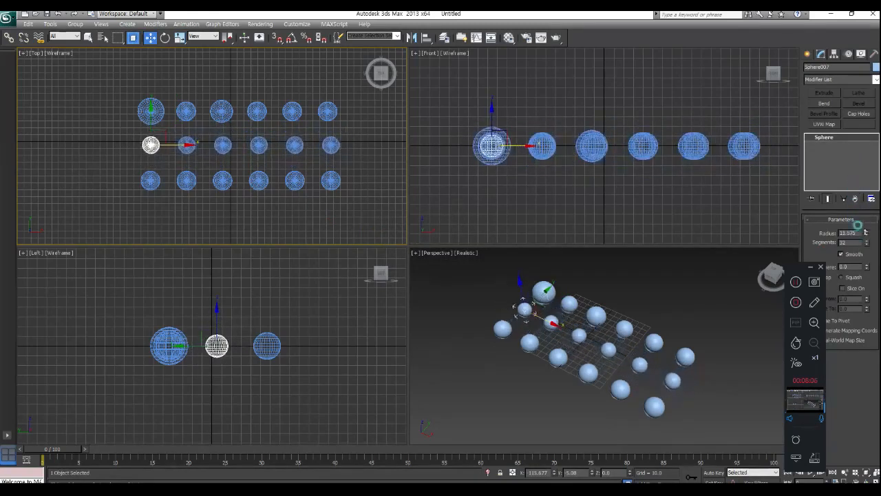
pyautogui.click(275, 250)
pyautogui.click(223, 145)
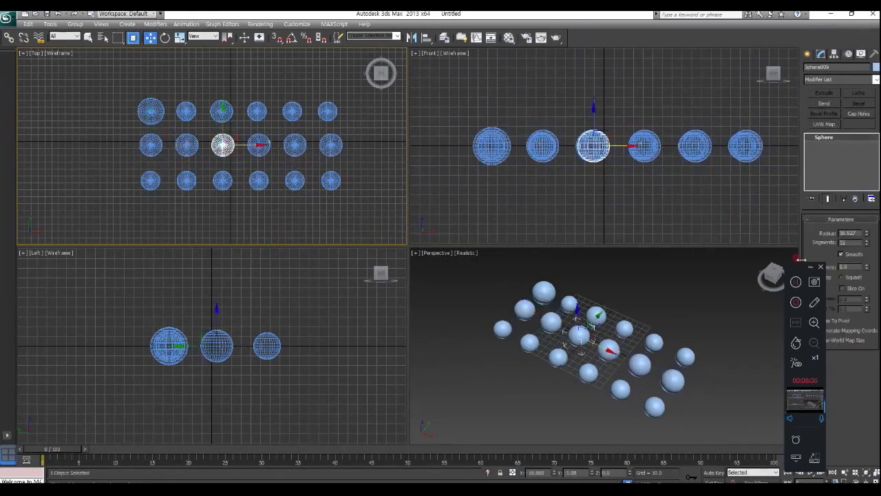
pyautogui.moveTo(868, 235)
pyautogui.mouseDown()
pyautogui.moveTo(866, 221)
pyautogui.moveTo(861, 234)
pyautogui.mouseUp()
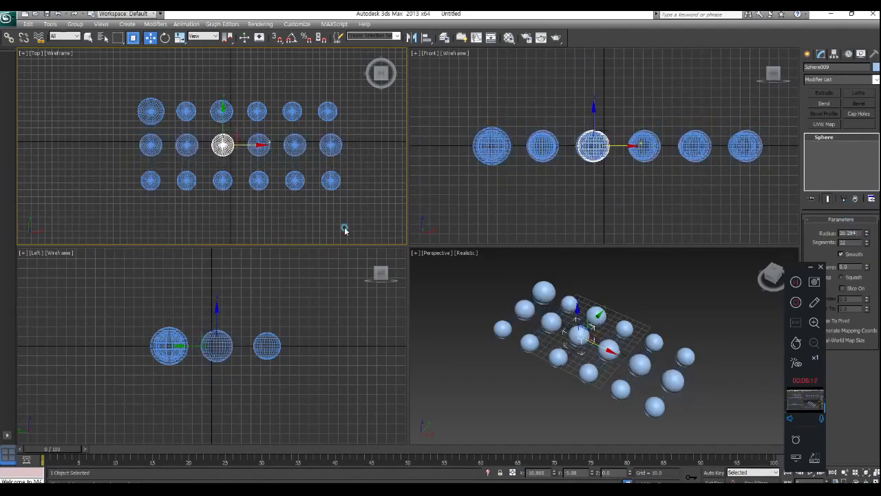
pyautogui.click(344, 230)
pyautogui.click(153, 181)
pyautogui.click(189, 180)
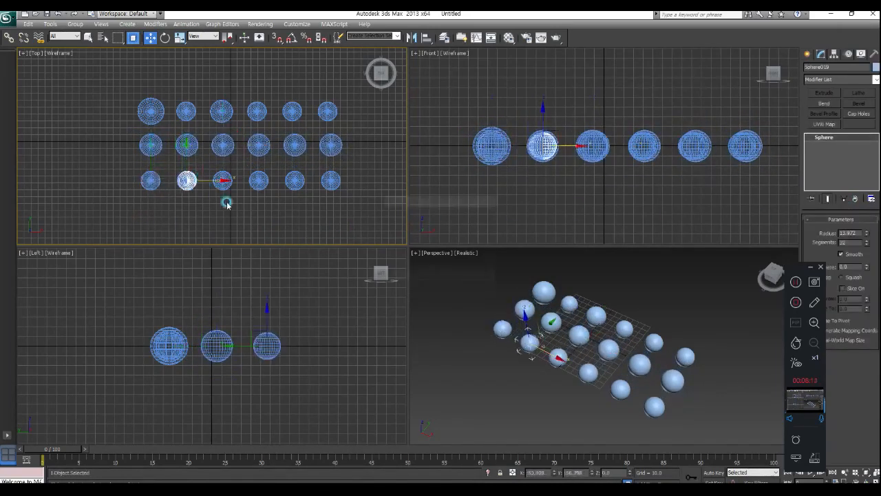
pyautogui.hotkey('ctrl', 'v')
pyautogui.click(394, 243)
pyautogui.click(477, 291)
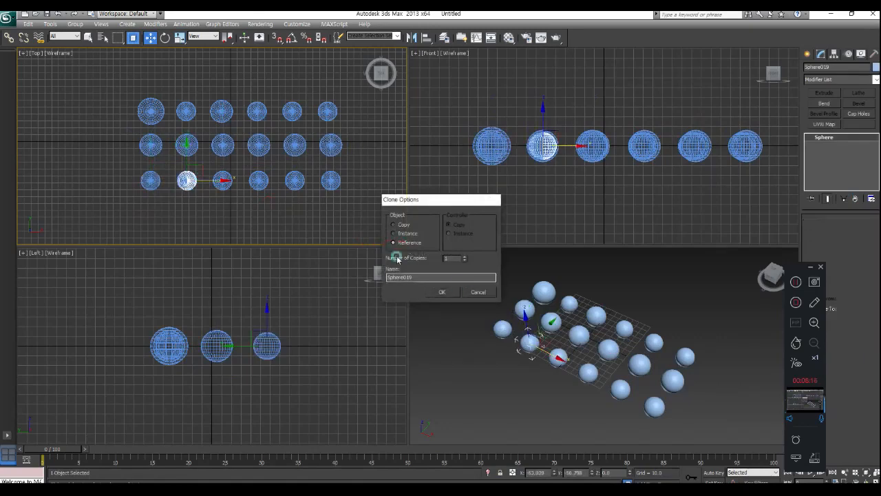
# Slightly enlarge the third row's first sphere and select the second sphere in that row to inspect its parameters
pyautogui.click(275, 212)
pyautogui.click(151, 183)
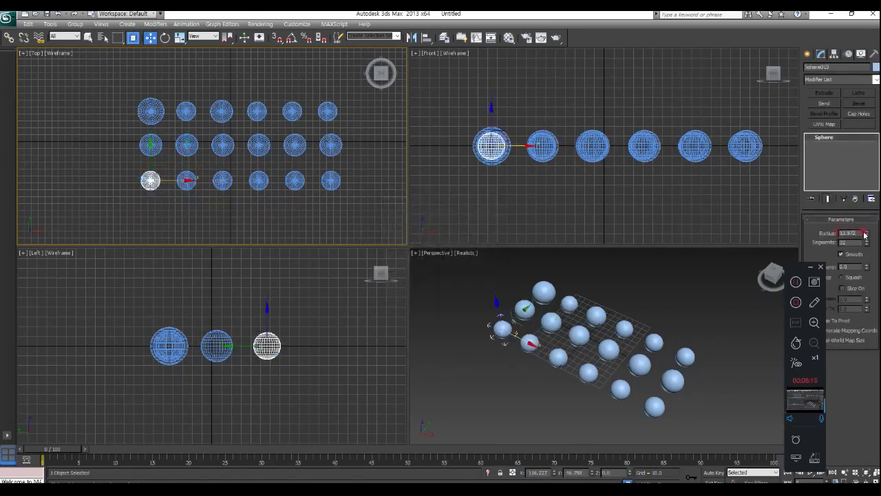
pyautogui.click(200, 197)
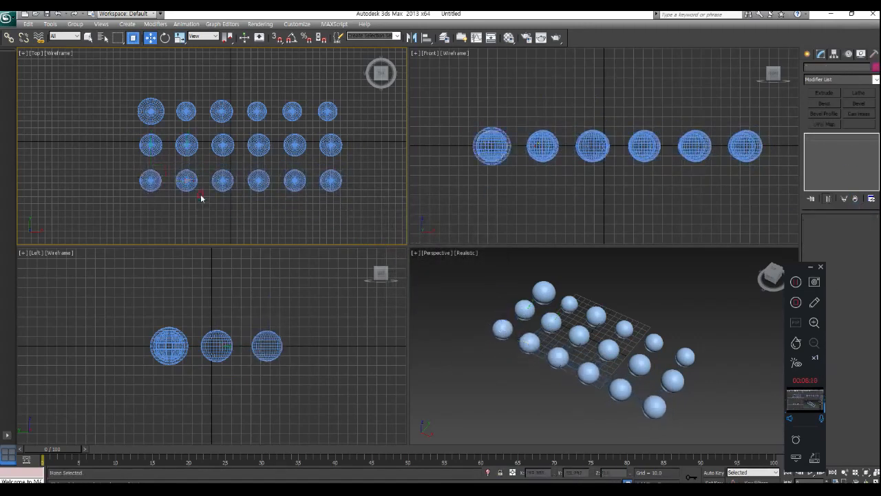
pyautogui.click(188, 181)
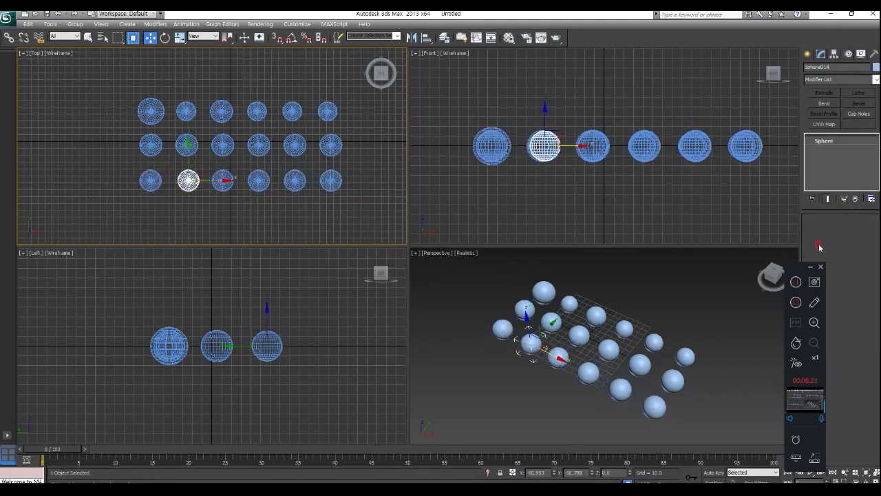
pyautogui.click(205, 204)
# Delete all the spheres in the third row
pyautogui.click(152, 182)
pyautogui.moveTo(349, 199); pyautogui.dragTo(58, 162)
pyautogui.press('Delete')
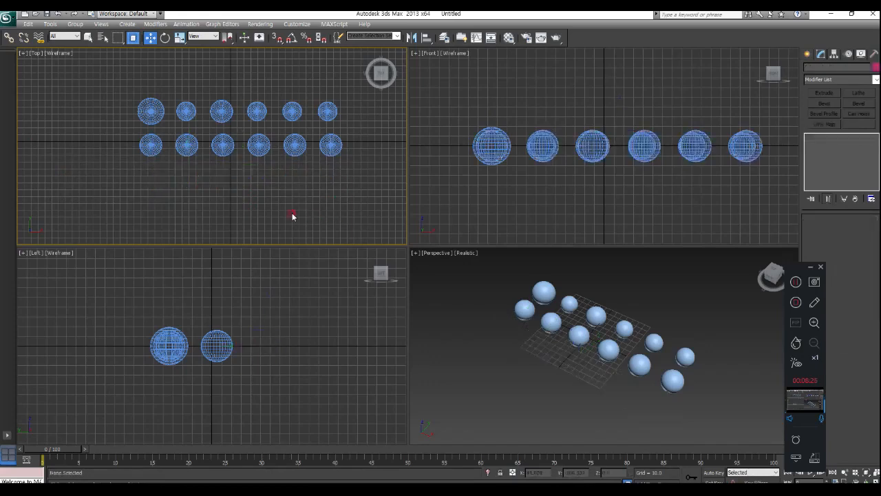
pyautogui.moveTo(350, 161); pyautogui.dragTo(140, 134)
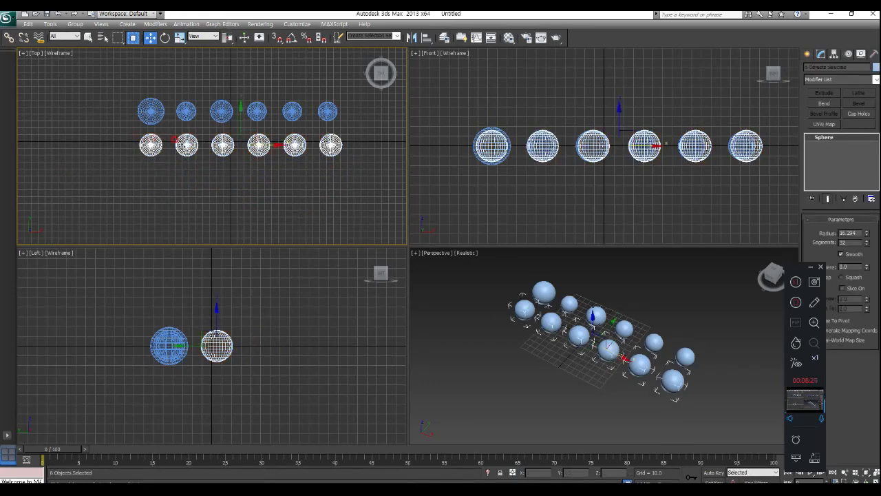
pyautogui.click(143, 116)
pyautogui.keyDown('shift'); pyautogui.moveTo(182, 114); pyautogui.dragTo(226, 113); pyautogui.keyUp('shift')
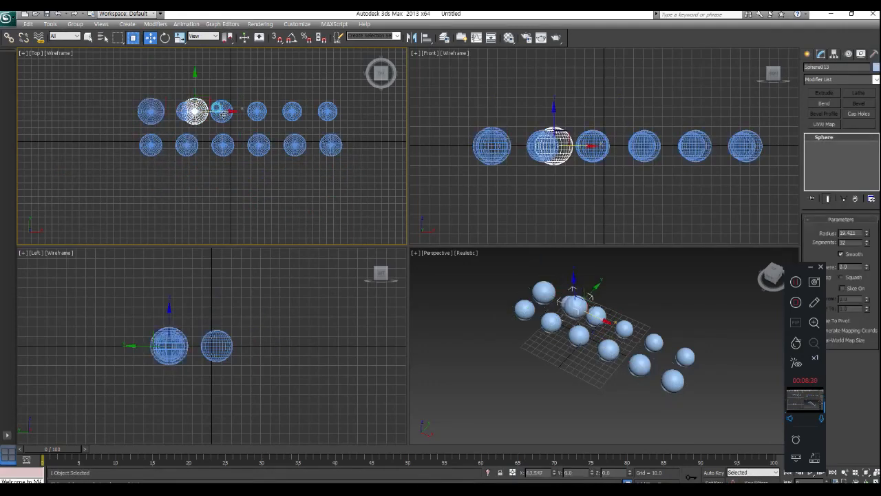
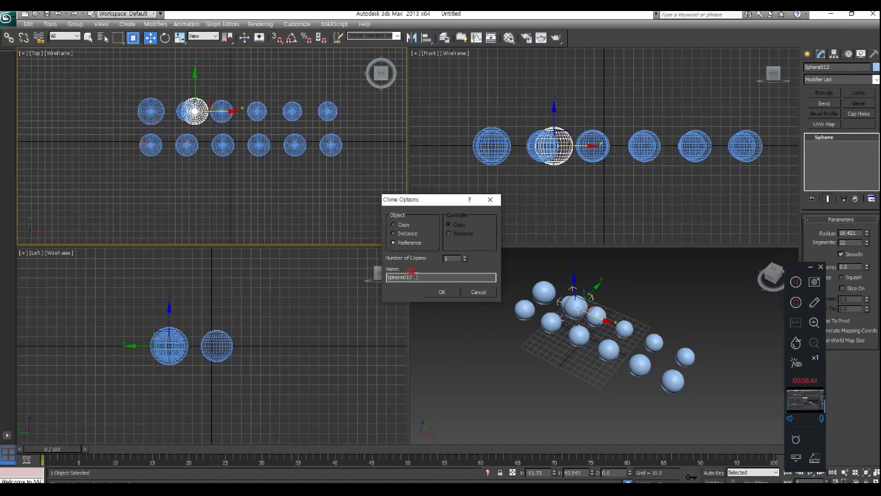
pyautogui.click(476, 292)
# Delete all the spheres in the two remaining rows
pyautogui.moveTo(328, 181); pyautogui.dragTo(130, 92)
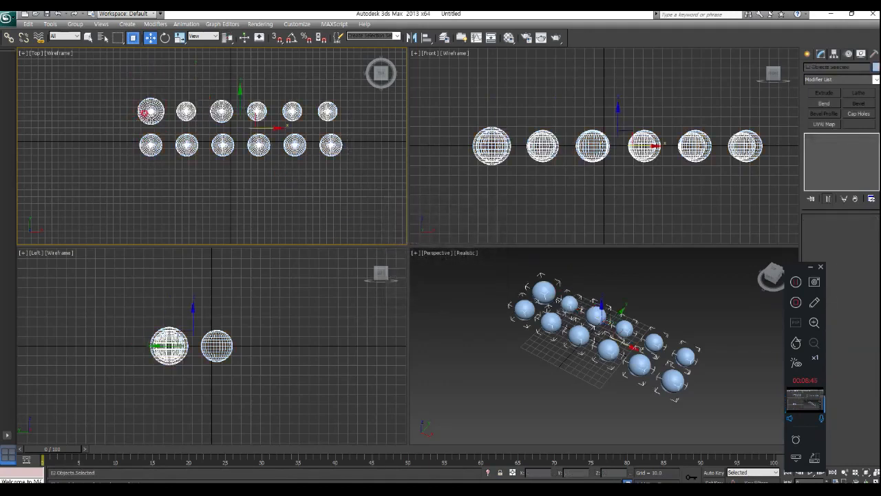
pyautogui.press('Delete')
# Create a thin upright cylinder in the Top view, with a radius of about 6 and a height of about 113
pyautogui.click(808, 53)
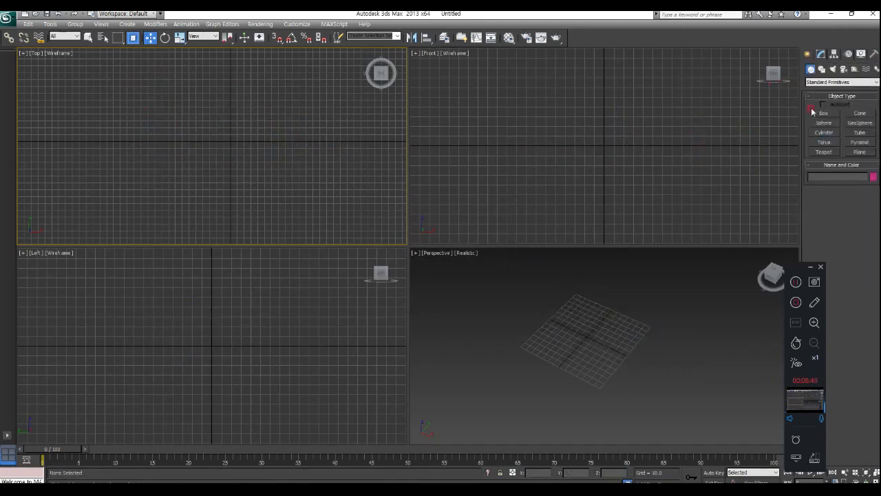
pyautogui.click(824, 132)
pyautogui.moveTo(66, 159); pyautogui.dragTo(80, 152)
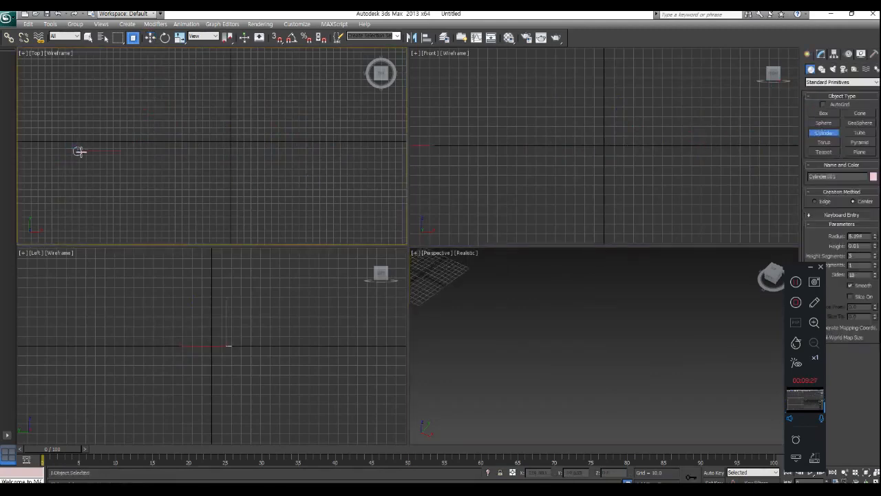
pyautogui.click(78, 69)
# Clone the cylinder along X as 20 copies to form a row of posts
pyautogui.press('w')
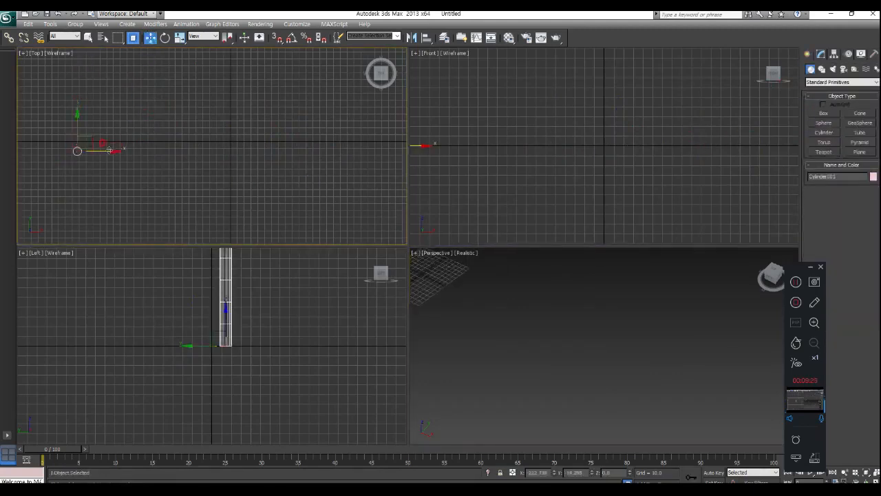
pyautogui.keyDown('shift'); pyautogui.moveTo(109, 150); pyautogui.dragTo(146, 150); pyautogui.keyUp('shift')
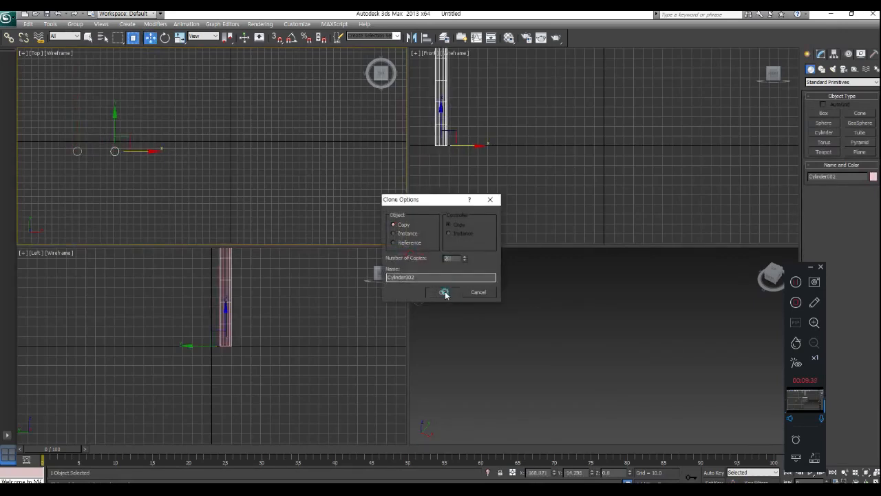
pyautogui.click(442, 292)
pyautogui.click(553, 338)
pyautogui.moveTo(588, 383); pyautogui.dragTo(507, 354, button='middle')
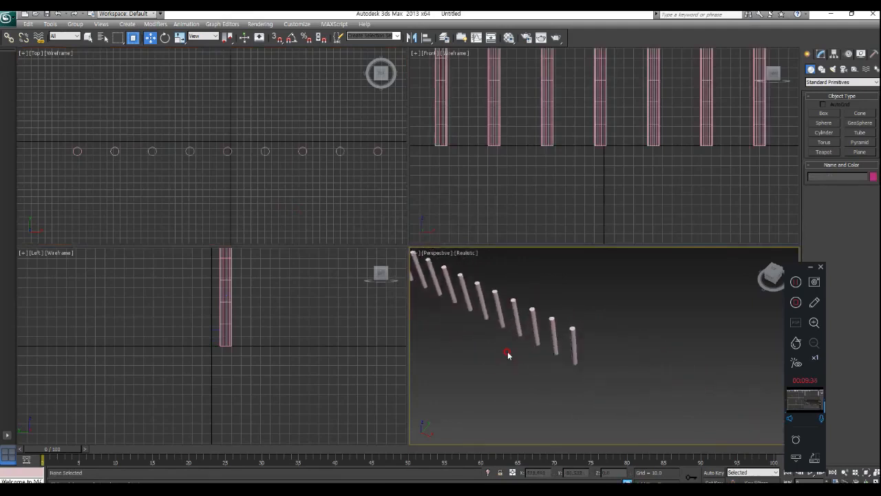
# Reduce the radius of the last cylinder in the row and select another copy to compare its parameters
pyautogui.click(572, 346)
pyautogui.click(819, 57)
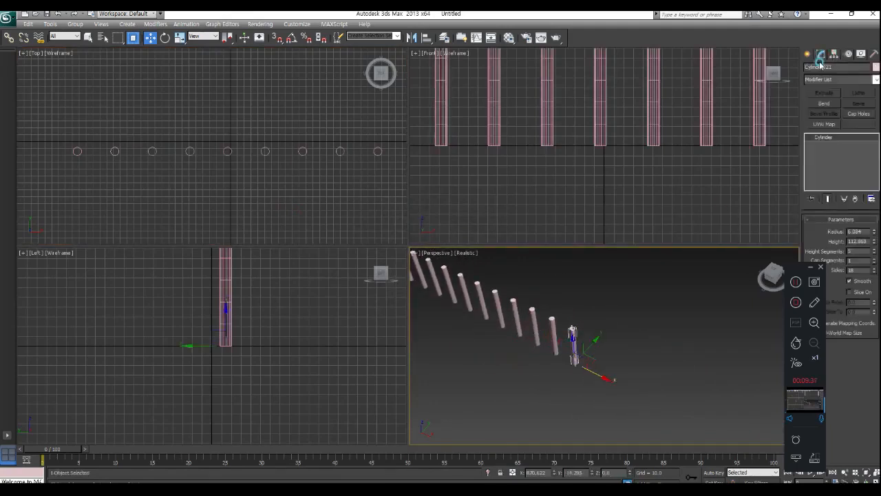
pyautogui.moveTo(874, 236); pyautogui.dragTo(872, 268)
pyautogui.click(522, 328)
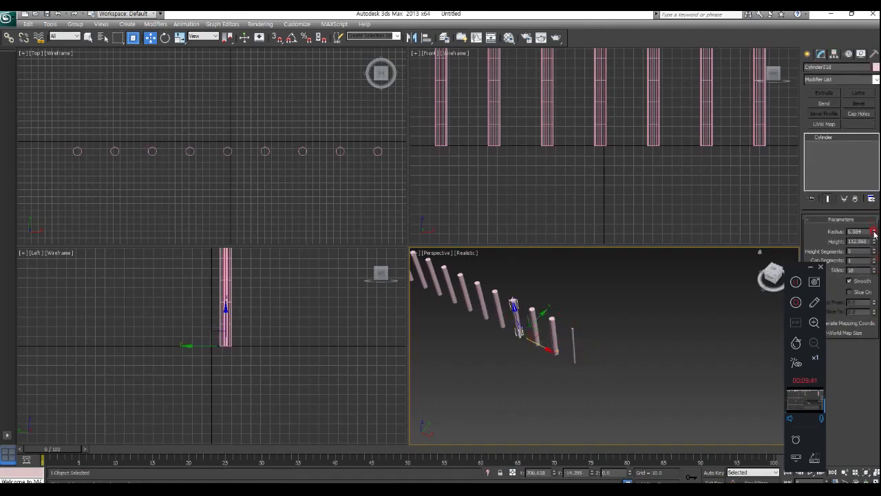
# Delete all the cylinder copies in the Top view, leaving only the original cylinder
pyautogui.click(224, 172)
pyautogui.scroll(-4, 226, 174)
pyautogui.scroll(-2, 155, 171)
pyautogui.moveTo(316, 177); pyautogui.dragTo(121, 118)
pyautogui.press('Delete')
# Clone the original cylinder along X as 20 instances and reselect the original
pyautogui.click(115, 152)
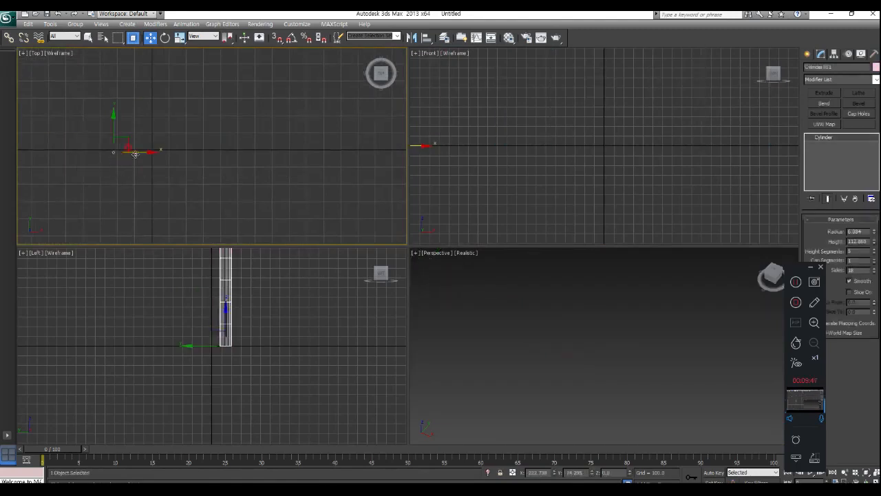
pyautogui.keyDown('shift'); pyautogui.moveTo(135, 153); pyautogui.dragTo(147, 153); pyautogui.keyUp('shift')
pyautogui.click(446, 257)
pyautogui.doubleClick(446, 257)
pyautogui.write('20')
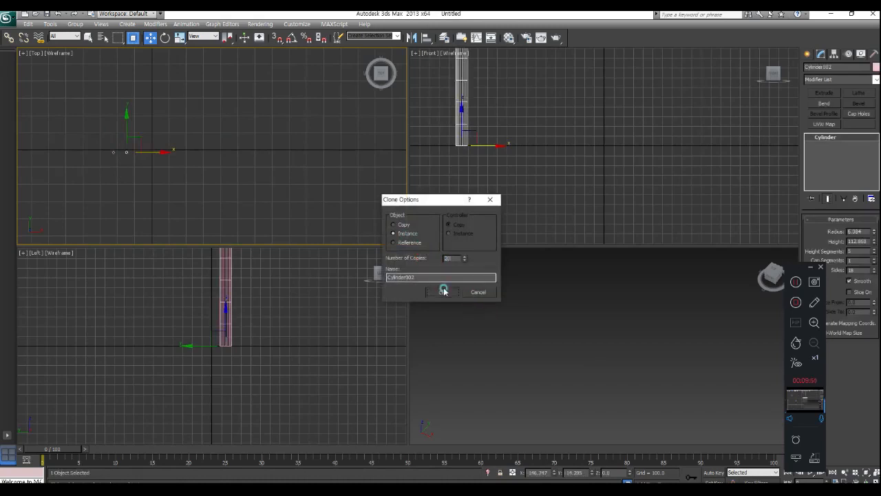
pyautogui.click(442, 292)
pyautogui.click(113, 150)
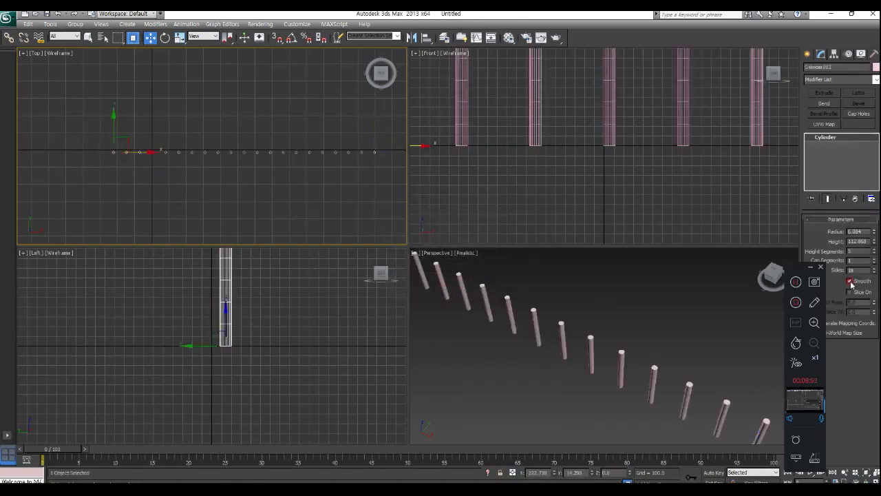
# Reduce the instanced cylinders' radius to about 3.1 and delete the entire row of cylinders
pyautogui.moveTo(873, 235); pyautogui.dragTo(840, 265)
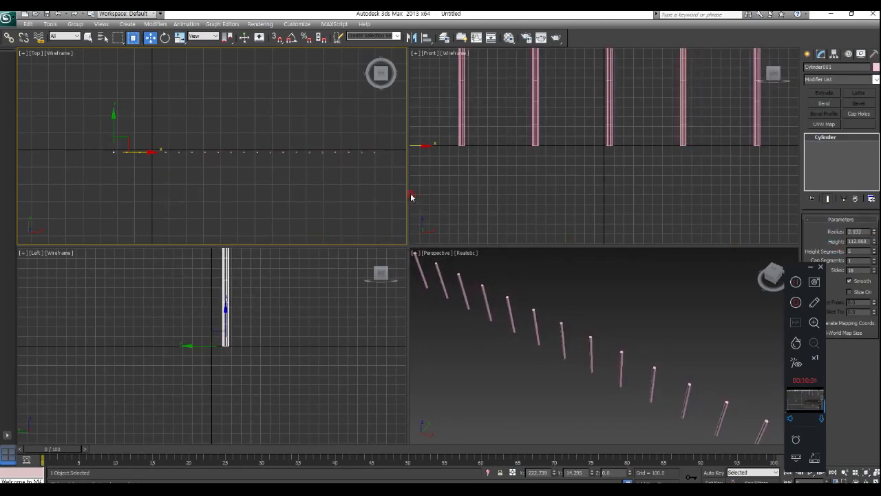
pyautogui.moveTo(71, 113); pyautogui.dragTo(404, 183)
pyautogui.press('Delete')
# Draw a box in the Top viewport and clone it once as an instance by moving it sideways
pyautogui.click(807, 54)
pyautogui.click(824, 123)
pyautogui.click(824, 113)
pyautogui.moveTo(144, 129)
pyautogui.mouseDown()
pyautogui.moveTo(164, 158)
pyautogui.moveTo(208, 123)
pyautogui.moveTo(216, 126)
pyautogui.mouseUp()
pyautogui.click(166, 128)
pyautogui.click(150, 37)
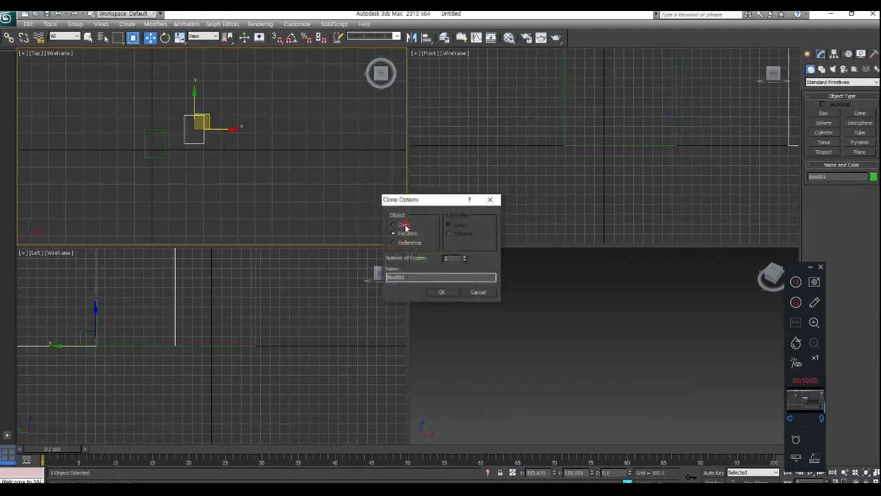
pyautogui.click(406, 235)
pyautogui.click(467, 293)
# Delete the box and its instance from the scene
pyautogui.moveTo(185, 132); pyautogui.dragTo(128, 169)
pyautogui.press('Delete')
pyautogui.hotkey('ctrl', 'z')
pyautogui.press('Delete')
# Draw a long flat box about 99 long, 634 wide and 11 high in the Top viewport
pyautogui.click(823, 112)
pyautogui.moveTo(114, 127); pyautogui.dragTo(223, 141)
pyautogui.moveTo(427, 265); pyautogui.dragTo(537, 301, button='middle')
pyautogui.moveTo(157, 229); pyautogui.dragTo(201, 258, button='middle')
pyautogui.scroll(-3, 564, 227)
pyautogui.scroll(-2, 553, 210)
# Clone the box 10 times as independent copies, each rotated 13 degrees further about the Y axis
pyautogui.click(165, 37)
pyautogui.click(217, 171)
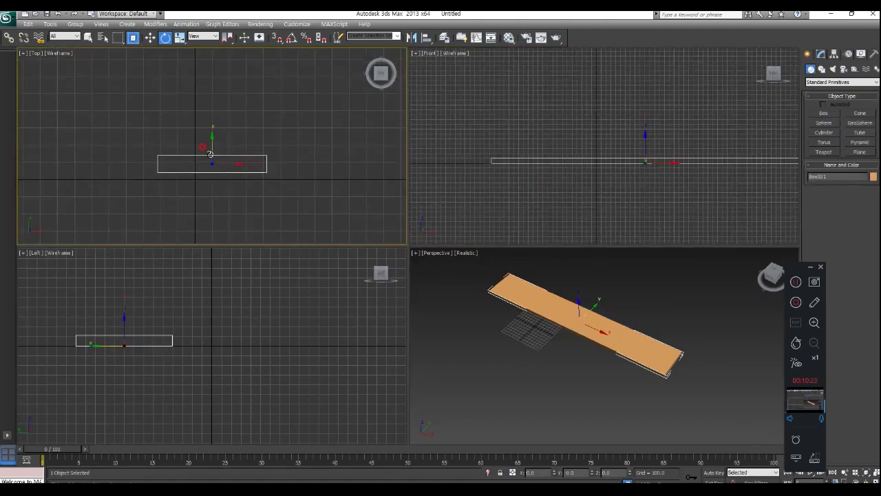
pyautogui.keyDown('shift'); pyautogui.moveTo(211, 150); pyautogui.dragTo(205, 130); pyautogui.keyUp('shift')
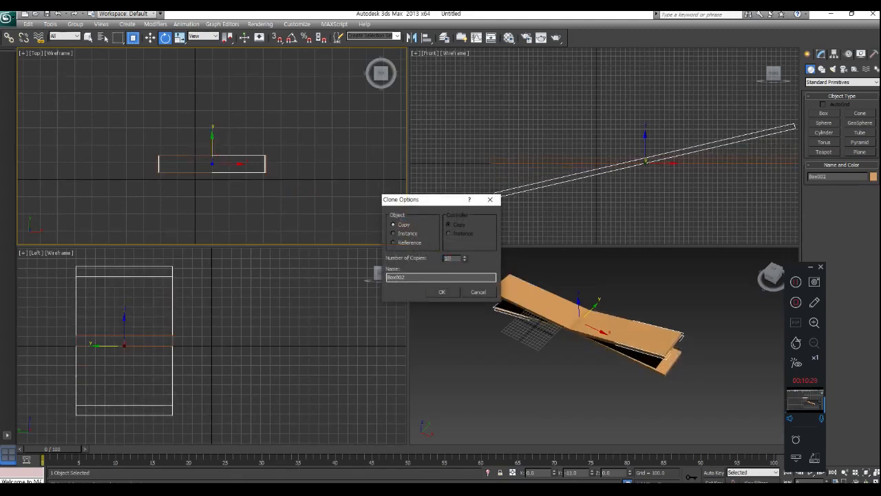
pyautogui.click(444, 292)
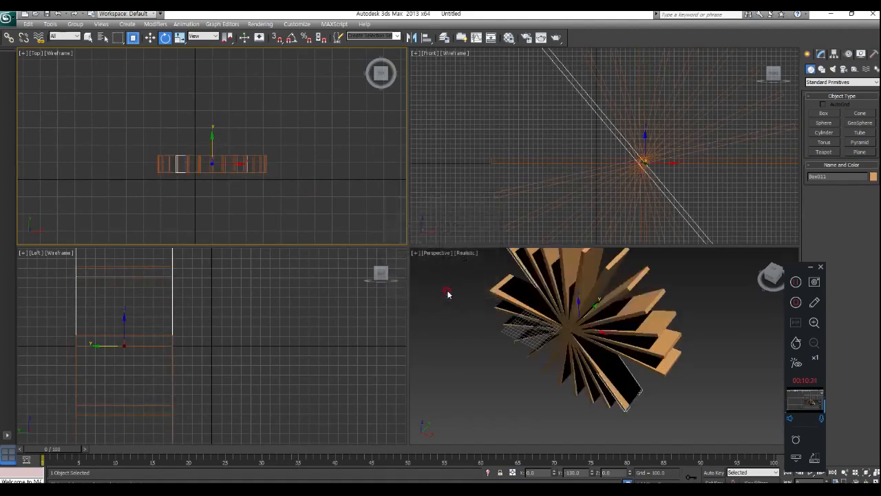
# Try changing the length of the last copied box, and undo that change together with the rotated copies
pyautogui.click(820, 58)
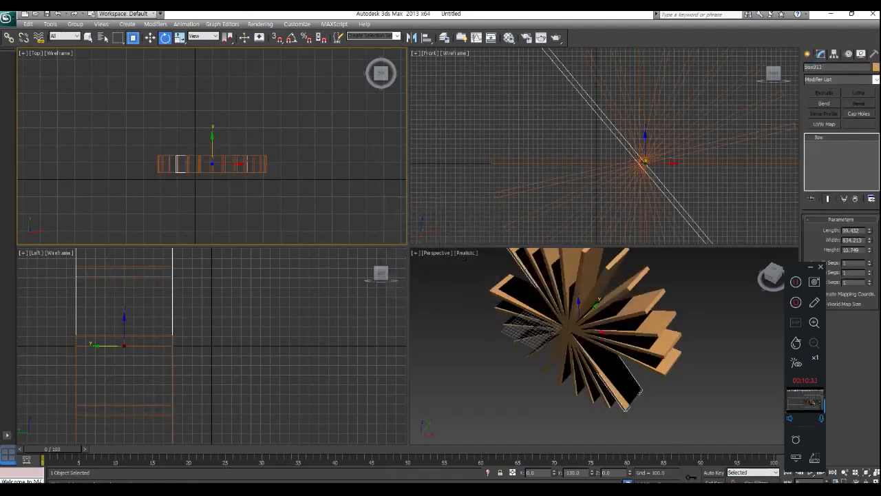
pyautogui.moveTo(869, 232); pyautogui.dragTo(870, 200)
pyautogui.hotkey('ctrl', 'z')
pyautogui.hotkey('ctrl', 'z')
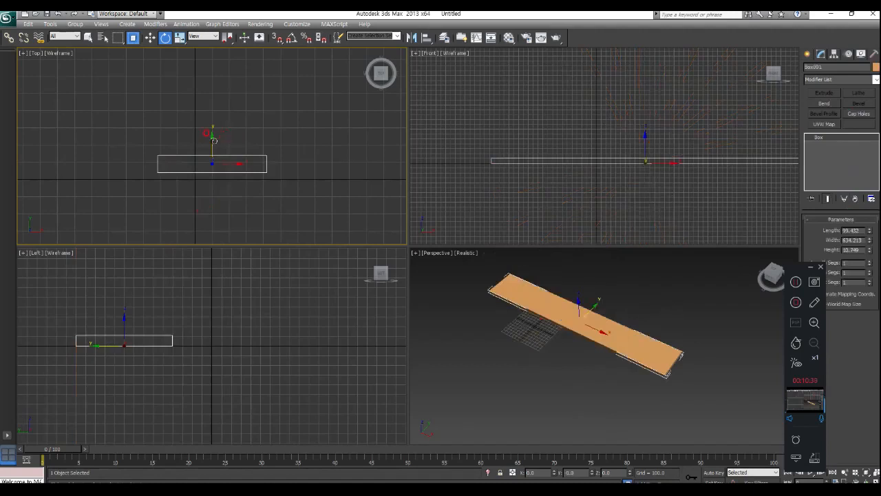
# Clone the box as 10 instances fanned about the Y axis and reduce their shared length to about 60.7
pyautogui.moveTo(204, 136)
pyautogui.keyDown('shift'); pyautogui.mouseDown()
pyautogui.moveTo(202, 110)
pyautogui.moveTo(210, 117)
pyautogui.mouseUp(); pyautogui.keyUp('shift')
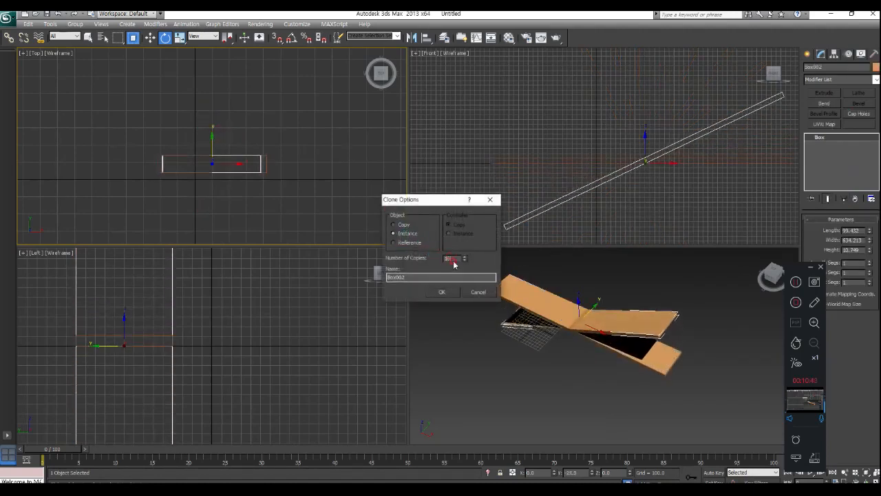
pyautogui.click(443, 291)
pyautogui.moveTo(870, 235); pyautogui.dragTo(861, 266)
# Clone all the fanned boxes as instances by scaling them along the Y axis in the Top viewport
pyautogui.moveTo(327, 150); pyautogui.dragTo(130, 216)
pyautogui.click(179, 37)
pyautogui.keyDown('shift'); pyautogui.moveTo(218, 130); pyautogui.dragTo(210, 87); pyautogui.keyUp('shift')
pyautogui.click(398, 234)
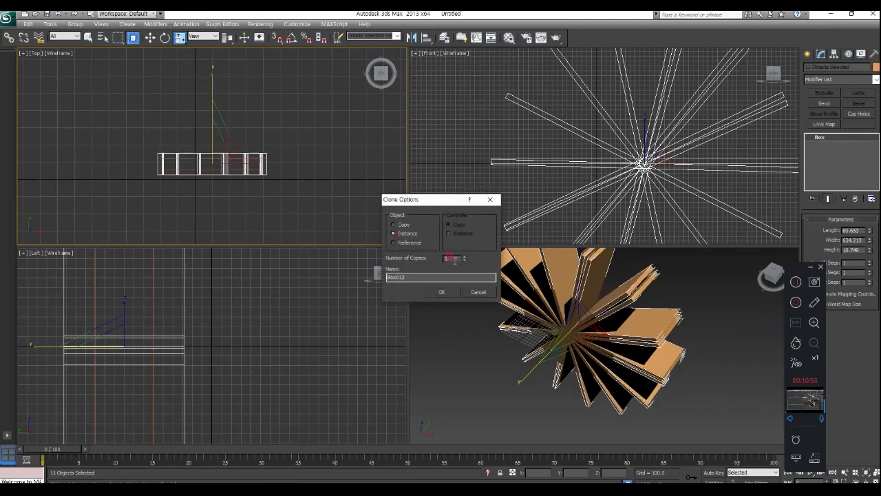
pyautogui.click(444, 292)
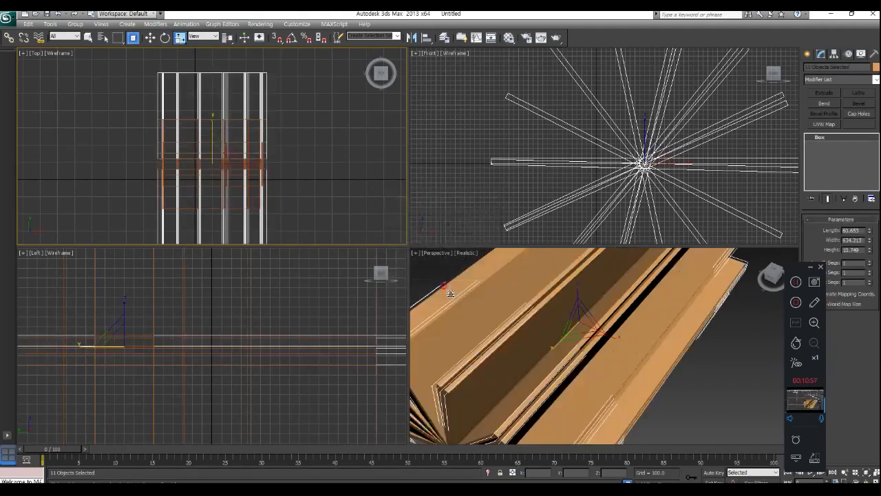
pyautogui.moveTo(274, 155); pyautogui.dragTo(184, 157, button='middle')
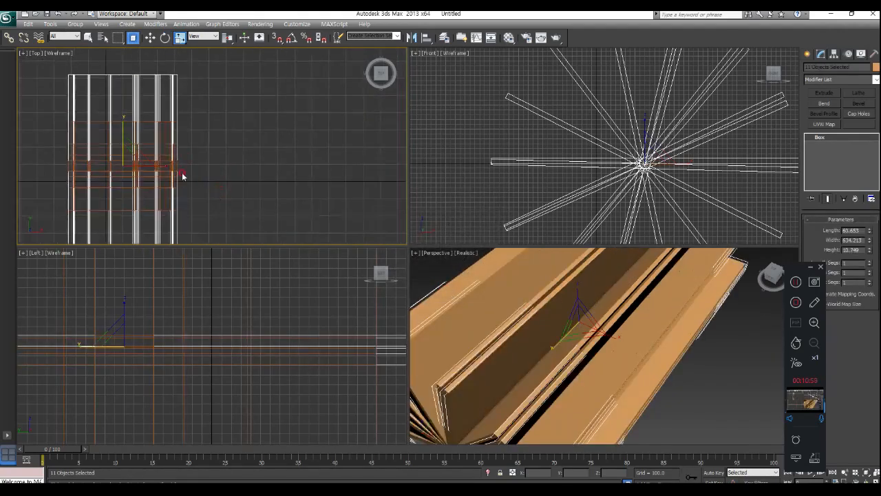
pyautogui.click(150, 39)
pyautogui.click(176, 38)
pyautogui.click(151, 39)
pyautogui.click(150, 39)
pyautogui.click(165, 38)
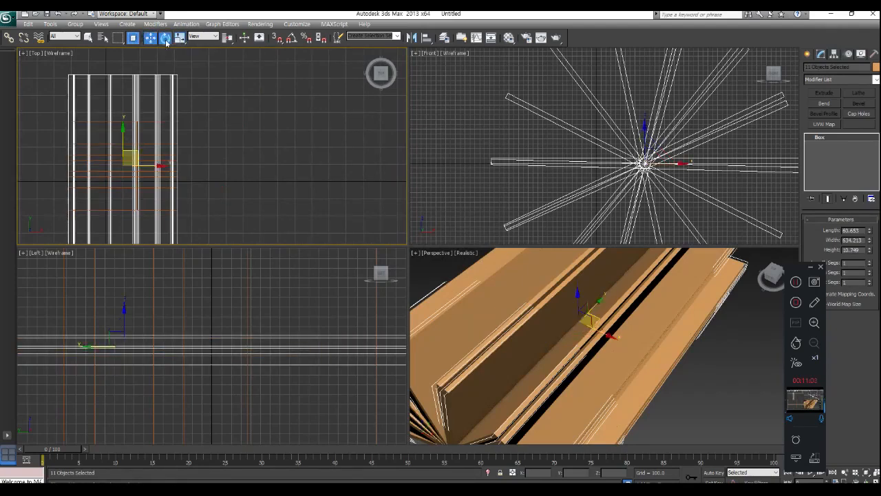
pyautogui.click(180, 39)
# Select every box in the scene and delete them all
pyautogui.click(208, 179)
pyautogui.moveTo(235, 186); pyautogui.dragTo(102, 136)
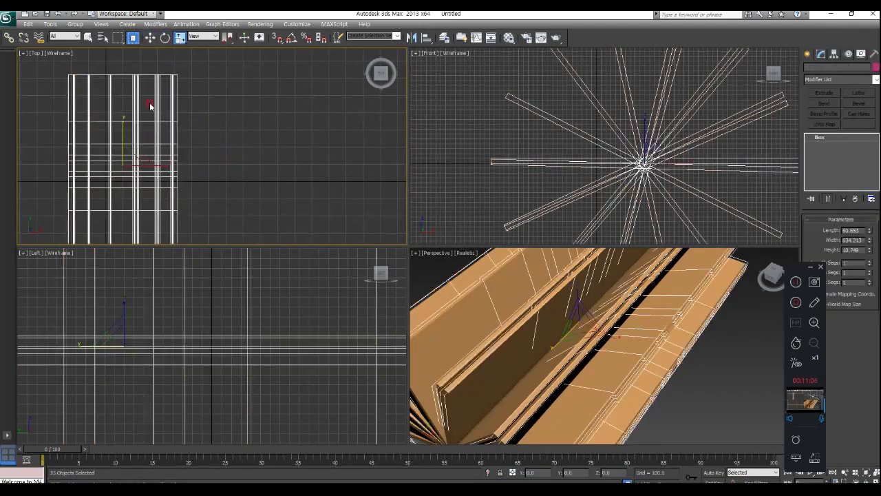
pyautogui.click(150, 38)
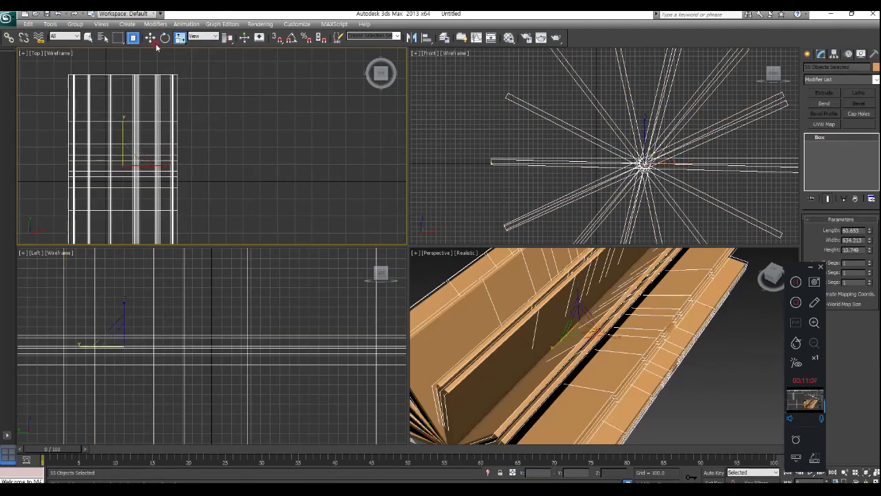
pyautogui.moveTo(246, 178); pyautogui.dragTo(286, 171, button='middle')
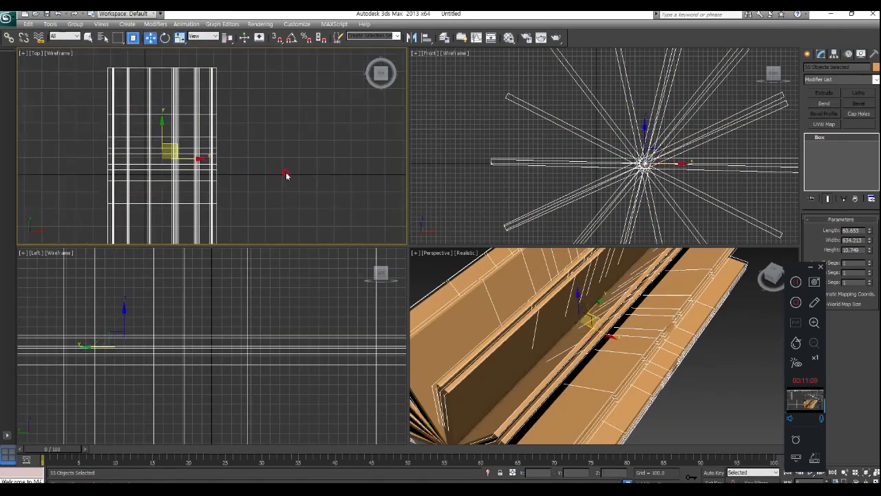
pyautogui.scroll(-3, 286, 176)
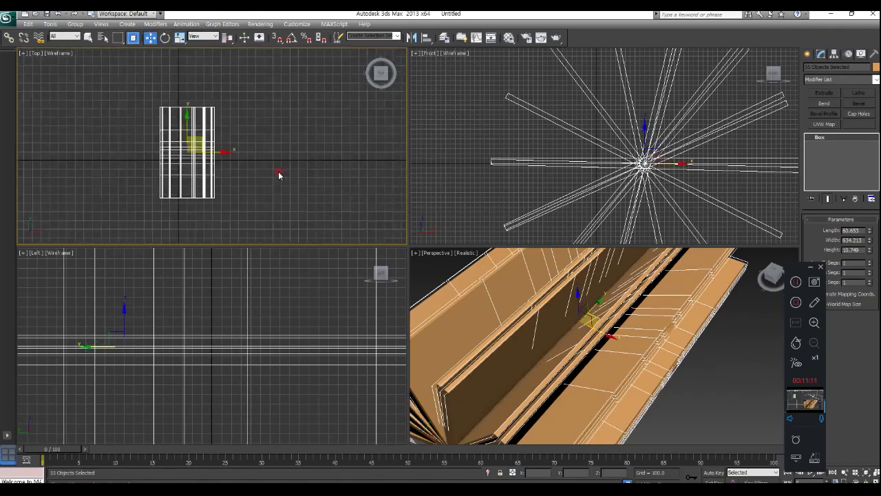
pyautogui.click(279, 175)
pyautogui.moveTo(98, 82); pyautogui.dragTo(262, 211)
pyautogui.press('Delete')
pyautogui.click(870, 474)
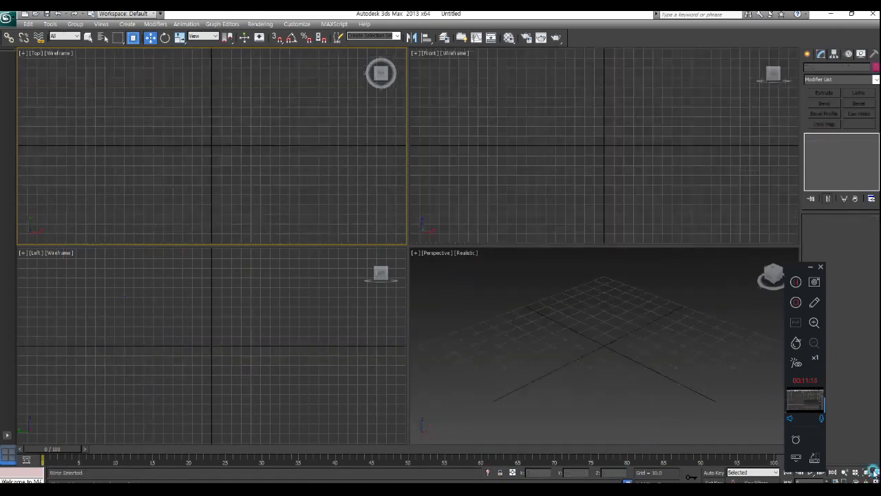
# Create one large sphere and two small spheres at its front edge, one of them with a radius of about 14.8
pyautogui.click(535, 158)
pyautogui.click(808, 54)
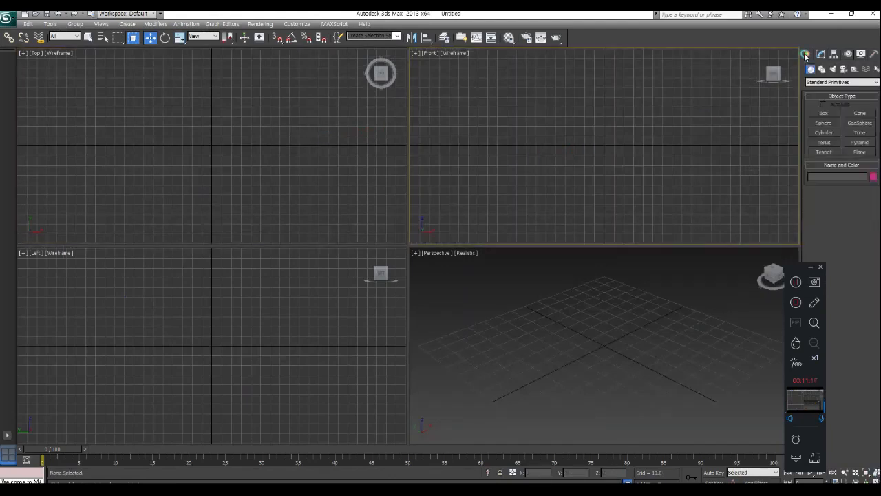
pyautogui.click(823, 123)
pyautogui.moveTo(204, 124); pyautogui.dragTo(234, 169)
pyautogui.click(543, 344)
pyautogui.moveTo(543, 345); pyautogui.dragTo(493, 341, button='middle')
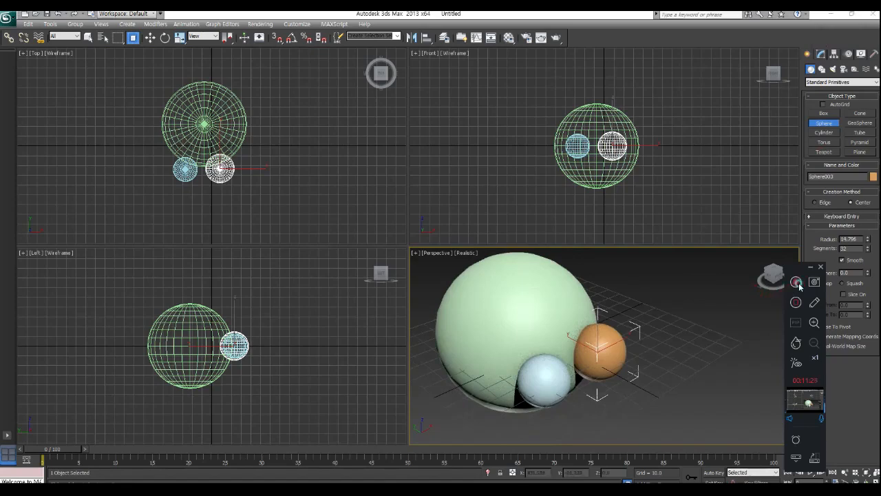
# Move the large sphere on its own in the Top viewport so that it overlaps the two small spheres
pyautogui.click(150, 37)
pyautogui.click(226, 132)
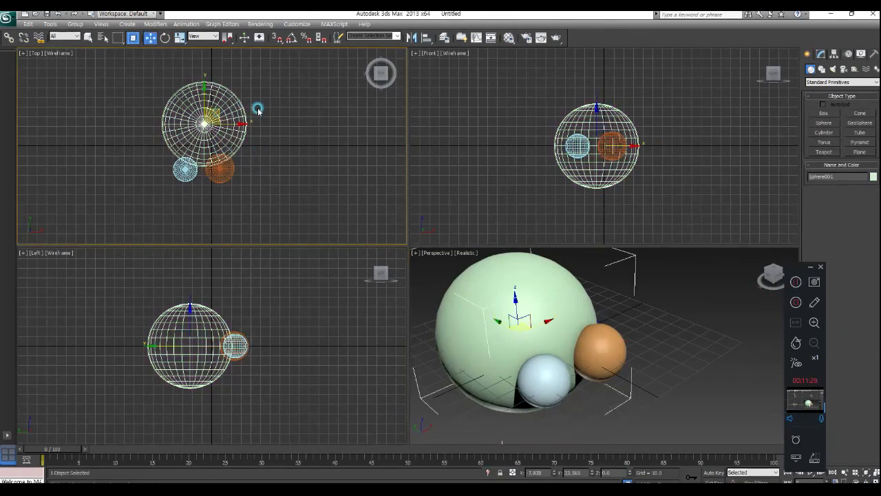
pyautogui.moveTo(232, 123)
pyautogui.mouseDown()
pyautogui.moveTo(345, 134)
pyautogui.moveTo(229, 135)
pyautogui.mouseUp()
pyautogui.click(219, 169)
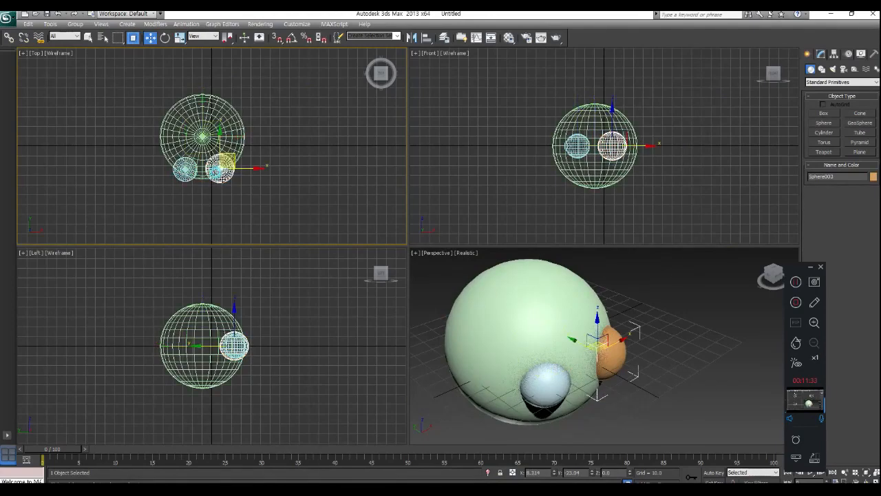
pyautogui.click(228, 210)
pyautogui.click(204, 140)
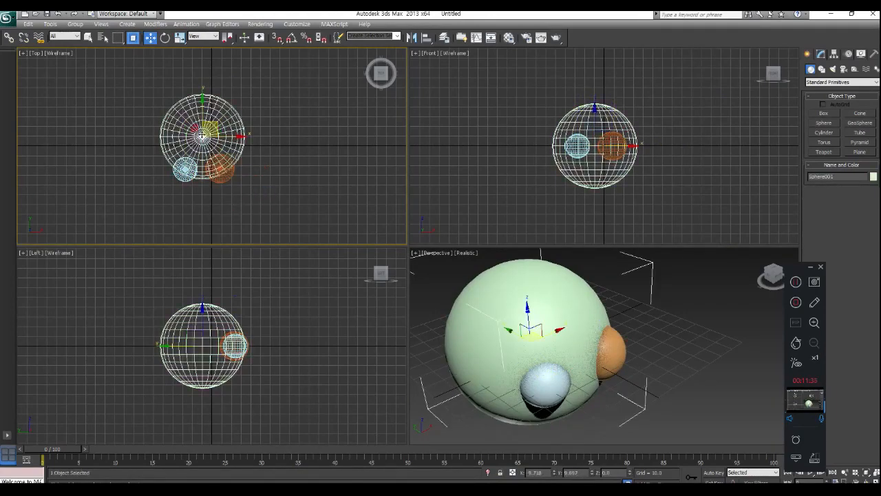
pyautogui.moveTo(198, 122); pyautogui.dragTo(196, 114)
# Group all three spheres under the name "aa"
pyautogui.moveTo(316, 118); pyautogui.dragTo(127, 200)
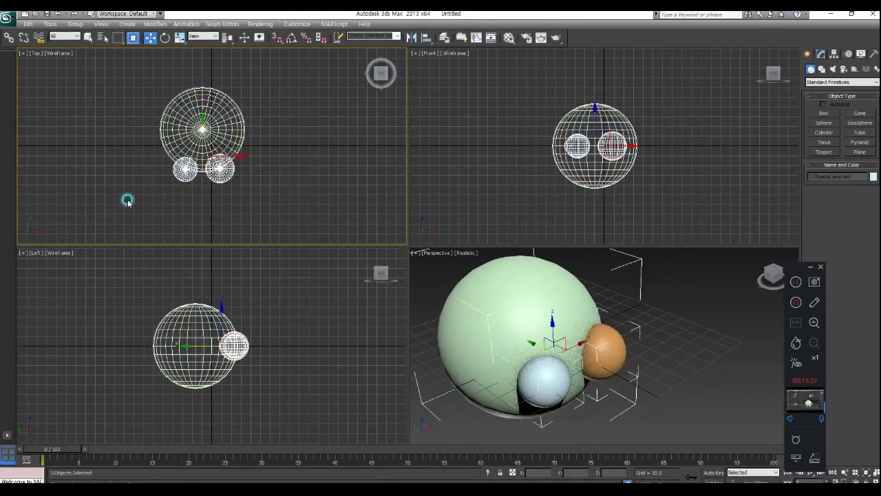
pyautogui.click(75, 24)
pyautogui.click(84, 31)
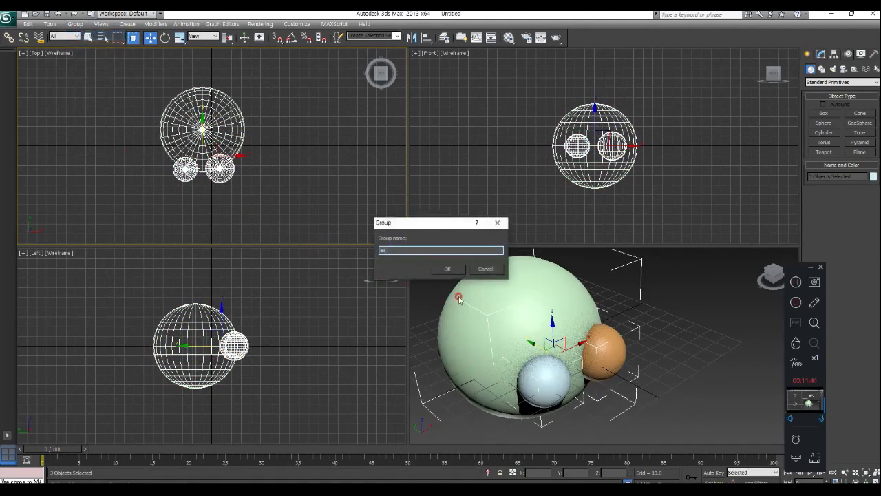
pyautogui.click(447, 269)
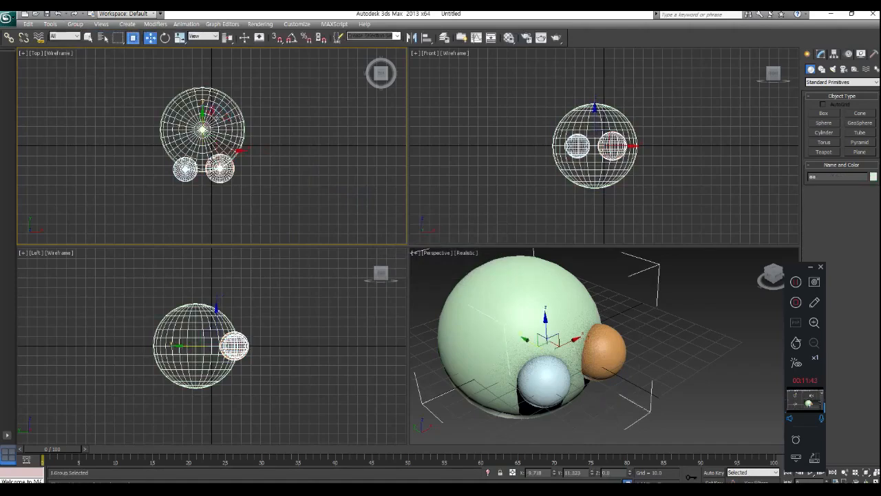
# Move the sphere group as one object in the Top viewport and again in the Perspective viewport
pyautogui.moveTo(207, 136)
pyautogui.mouseDown()
pyautogui.moveTo(234, 143)
pyautogui.moveTo(217, 141)
pyautogui.mouseUp()
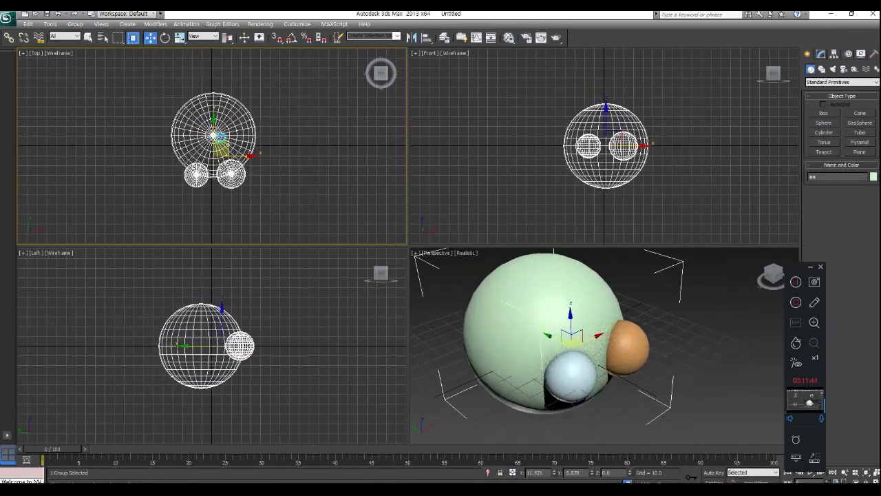
pyautogui.click(290, 176)
pyautogui.keyDown('alt'); pyautogui.moveTo(584, 372); pyautogui.dragTo(575, 370, button='middle'); pyautogui.keyUp('alt')
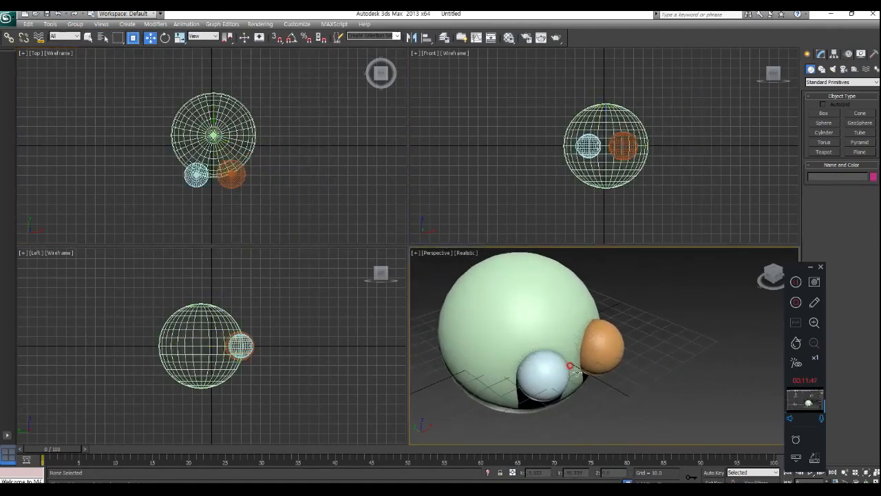
pyautogui.click(543, 326)
pyautogui.moveTo(544, 327); pyautogui.dragTo(532, 328)
pyautogui.click(373, 153)
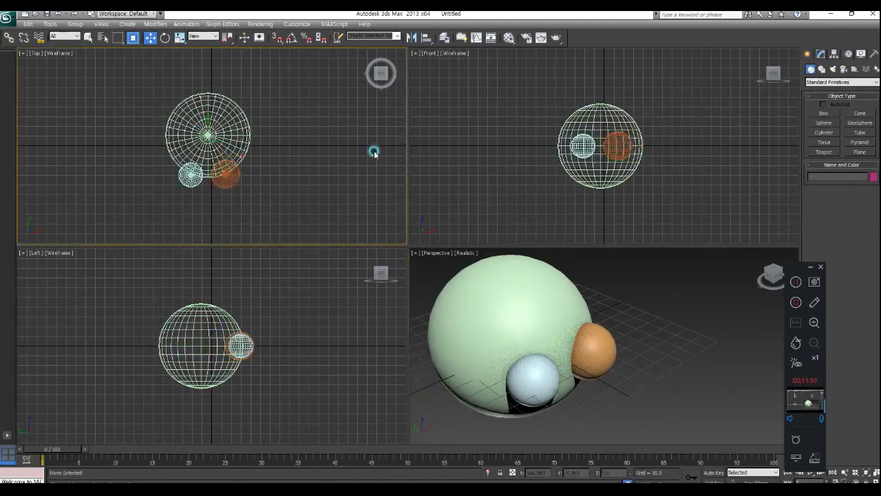
# Rotate the sphere group slightly about the Y axis and ungroup it
pyautogui.click(224, 173)
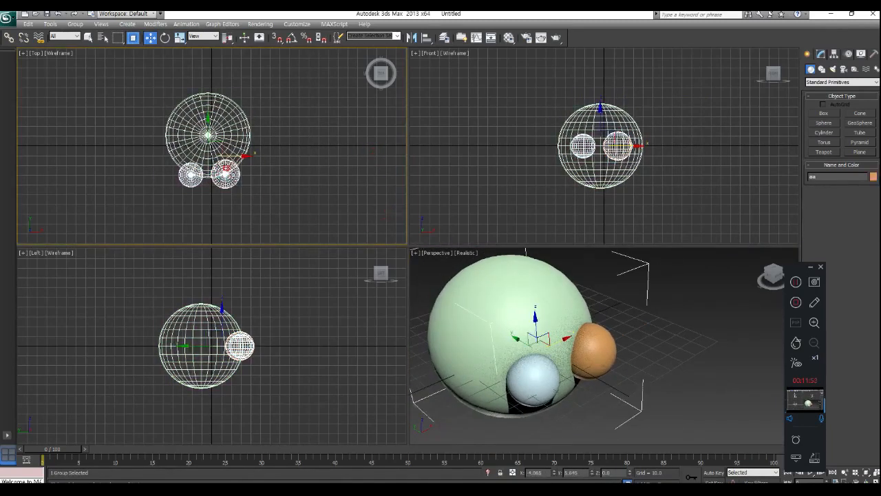
pyautogui.click(165, 38)
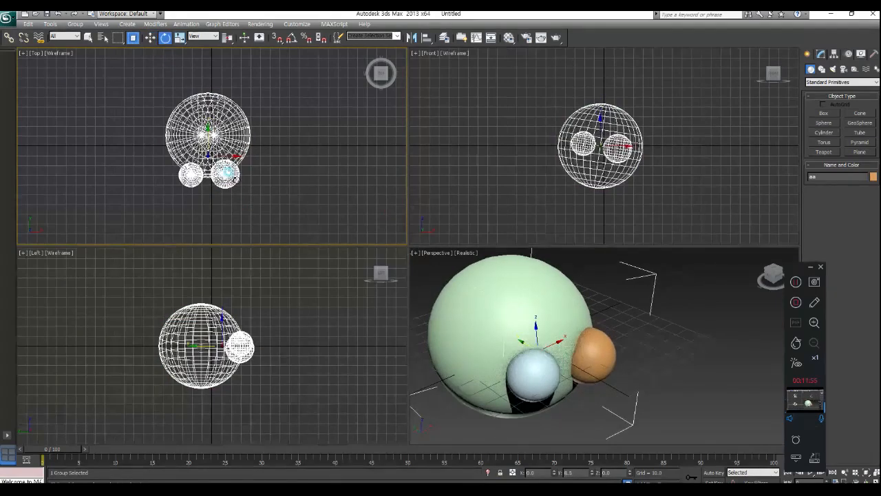
pyautogui.click(75, 24)
pyautogui.click(76, 44)
# Rotate the orange and large spheres individually about the Y axis, and try moving the large sphere on its own
pyautogui.click(267, 205)
pyautogui.click(222, 184)
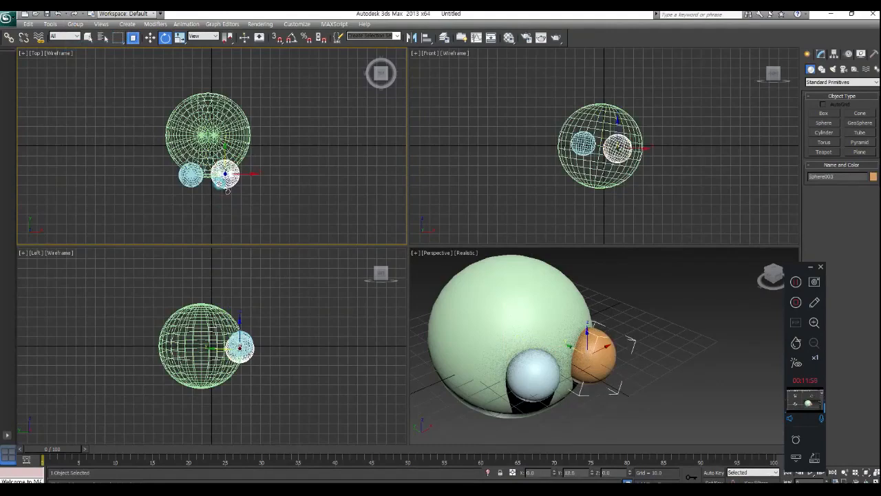
pyautogui.click(212, 135)
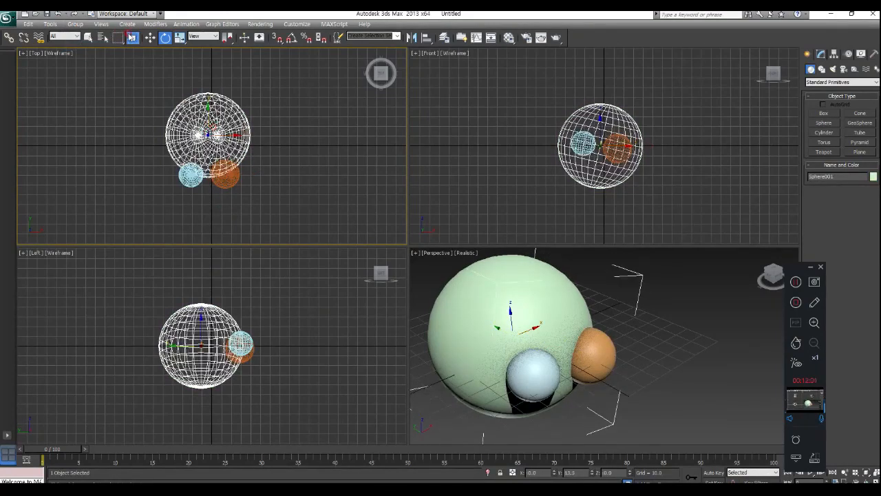
pyautogui.click(150, 38)
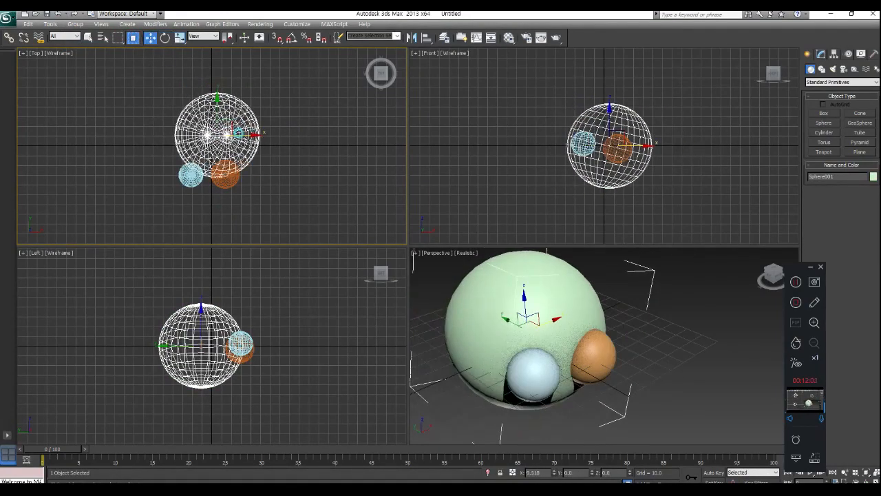
pyautogui.click(289, 186)
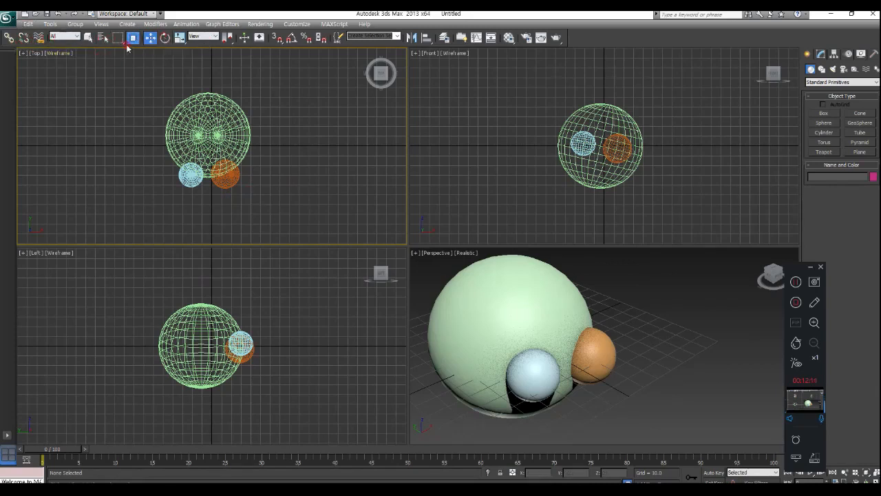
# Link both small spheres to the large sphere in the Top viewport
pyautogui.click(10, 42)
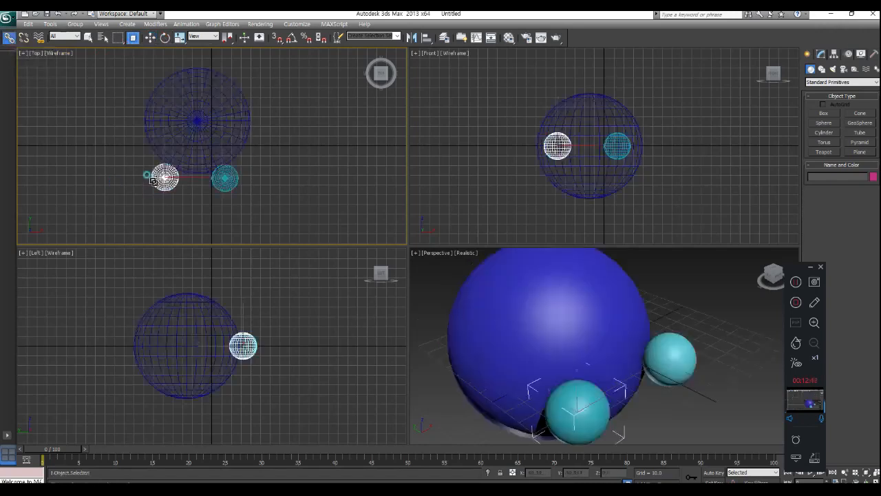
pyautogui.moveTo(148, 173); pyautogui.dragTo(155, 141)
pyautogui.moveTo(225, 177); pyautogui.dragTo(202, 80)
pyautogui.press('w')
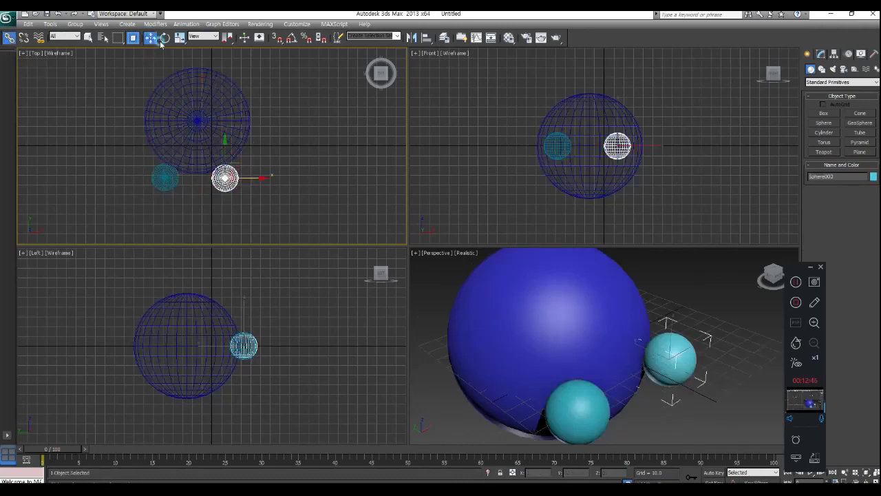
# Move the large sphere back and forth in the Top viewport to test its links with the small spheres
pyautogui.click(232, 94)
pyautogui.moveTo(220, 118); pyautogui.dragTo(204, 124)
pyautogui.click(267, 181)
pyautogui.click(197, 168)
pyautogui.click(210, 180)
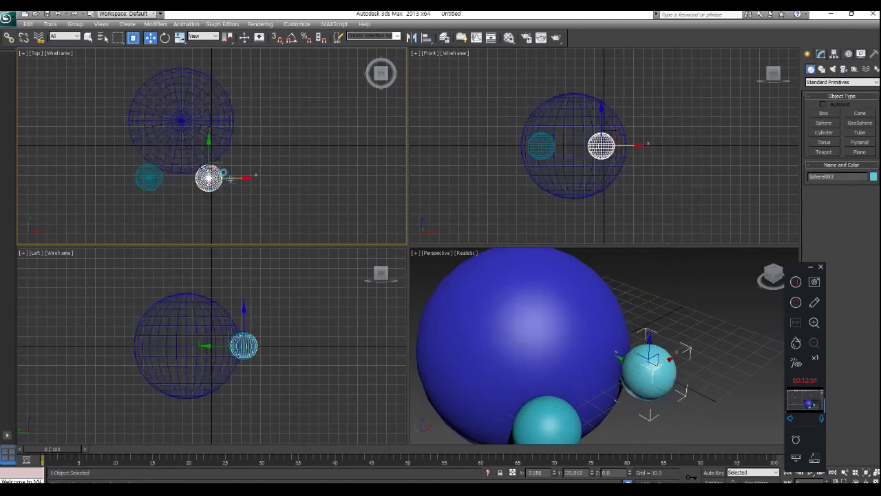
pyautogui.click(288, 194)
pyautogui.click(200, 142)
pyautogui.moveTo(194, 112)
pyautogui.mouseDown()
pyautogui.moveTo(186, 130)
pyautogui.moveTo(207, 112)
pyautogui.mouseUp()
pyautogui.click(214, 145)
# Delete all three spheres and create a box about 92 long and 119 wide in the Top viewport
pyautogui.moveTo(295, 128); pyautogui.dragTo(122, 173)
pyautogui.press('Delete')
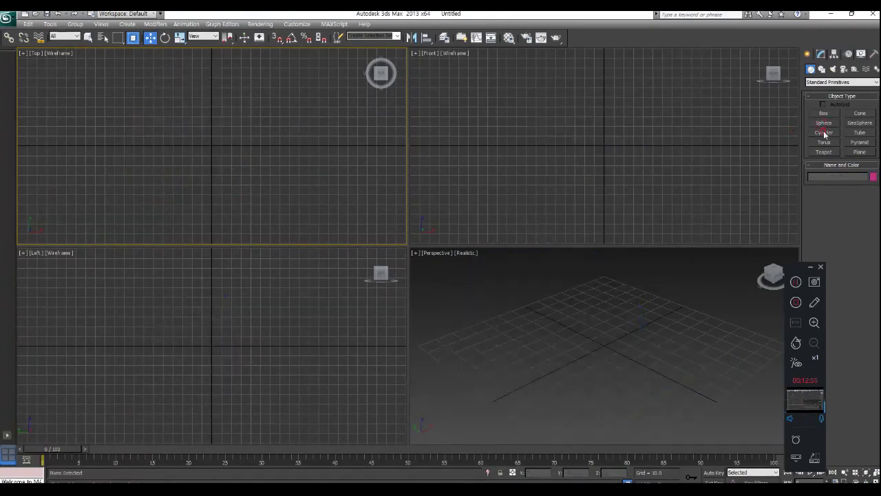
pyautogui.click(824, 113)
pyautogui.moveTo(136, 88); pyautogui.dragTo(250, 176)
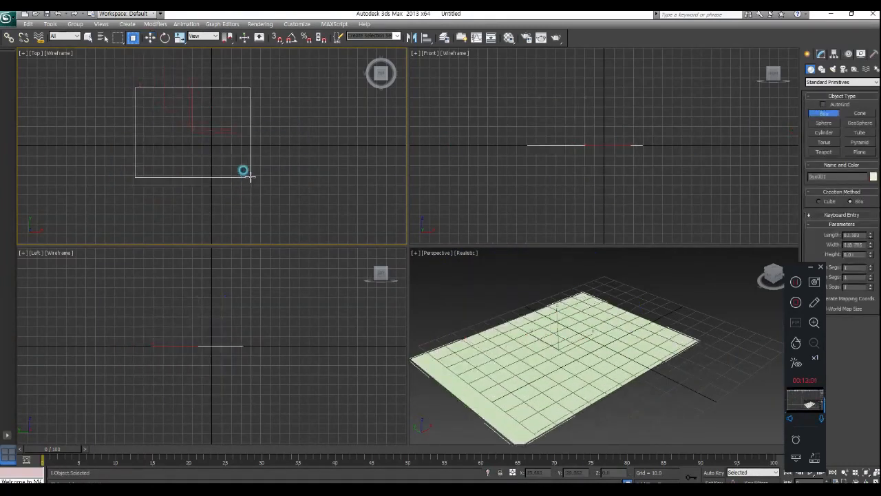
# Create a 5-sided cylinder of radius about 18 in the Front viewport and move it outside the box's long side as a wheel
pyautogui.click(826, 132)
pyautogui.moveTo(556, 146); pyautogui.dragTo(572, 146)
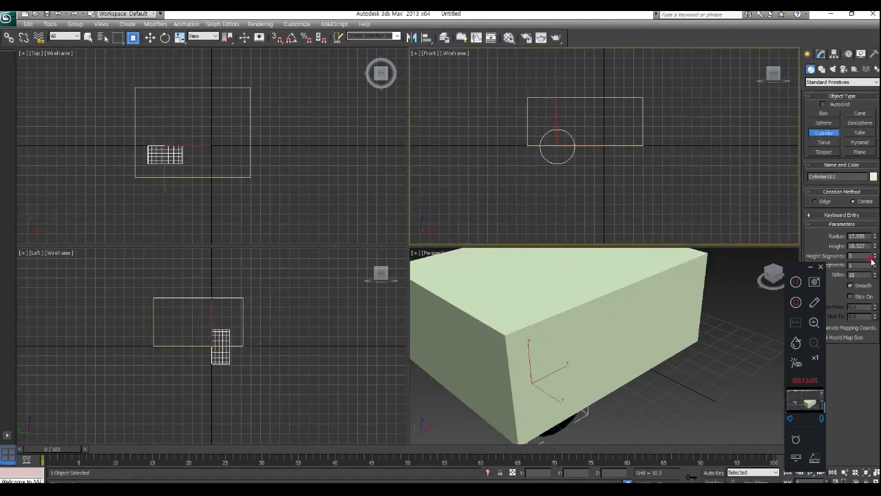
pyautogui.moveTo(875, 275); pyautogui.dragTo(878, 336)
pyautogui.rightClick(171, 152)
pyautogui.rightClick(169, 143)
pyautogui.moveTo(166, 129); pyautogui.dragTo(165, 159)
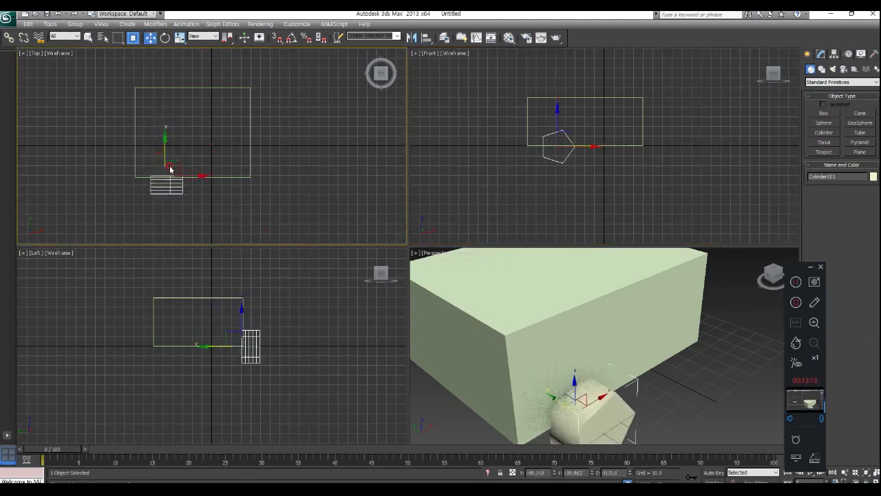
# Clone the wheel as an instance along the box, and clone both wheels as instances onto the box's opposite side
pyautogui.keyDown('shift'); pyautogui.moveTo(202, 181); pyautogui.dragTo(258, 176); pyautogui.keyUp('shift')
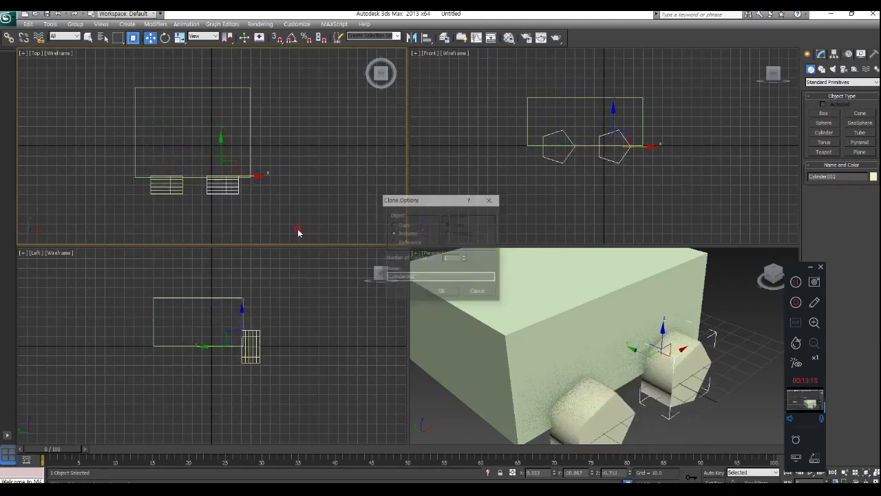
pyautogui.click(444, 292)
pyautogui.keyDown('ctrl'); pyautogui.click(181, 187); pyautogui.keyUp('ctrl')
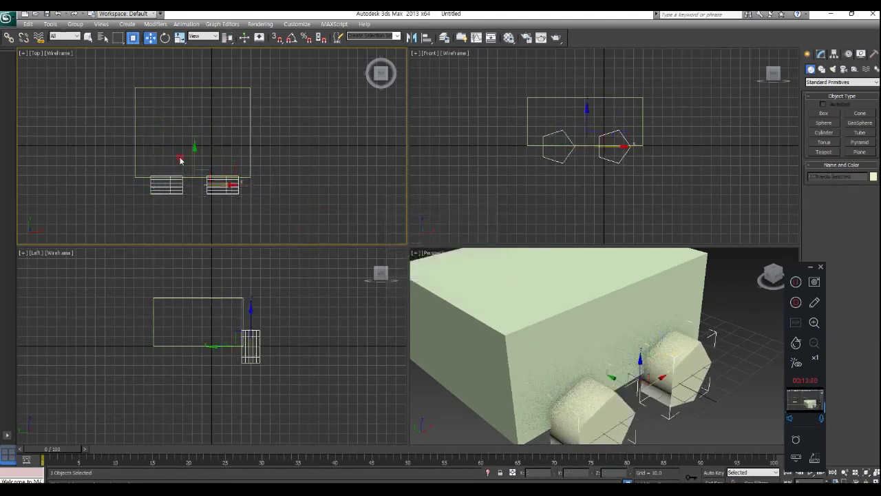
pyautogui.keyDown('shift'); pyautogui.moveTo(197, 164); pyautogui.dragTo(207, 53); pyautogui.keyUp('shift')
pyautogui.click(442, 291)
# Select the box with its four wheels and clone the whole cart as an instance beside the original
pyautogui.scroll(-5, 604, 360)
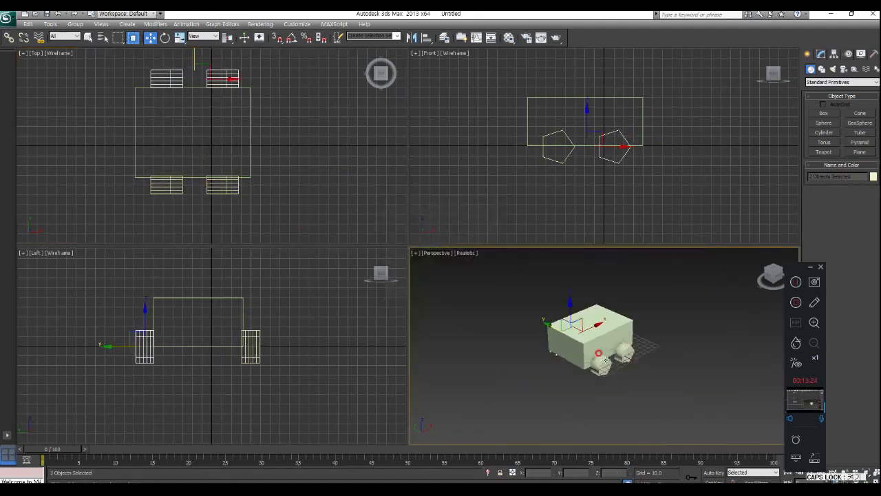
pyautogui.moveTo(608, 364); pyautogui.dragTo(519, 355, button='middle')
pyautogui.moveTo(283, 180); pyautogui.dragTo(222, 184, button='middle')
pyautogui.scroll(-3, 223, 185)
pyautogui.moveTo(216, 108); pyautogui.dragTo(126, 177)
pyautogui.scroll(-2, 248, 158)
pyautogui.moveTo(225, 160); pyautogui.dragTo(187, 141, button='middle')
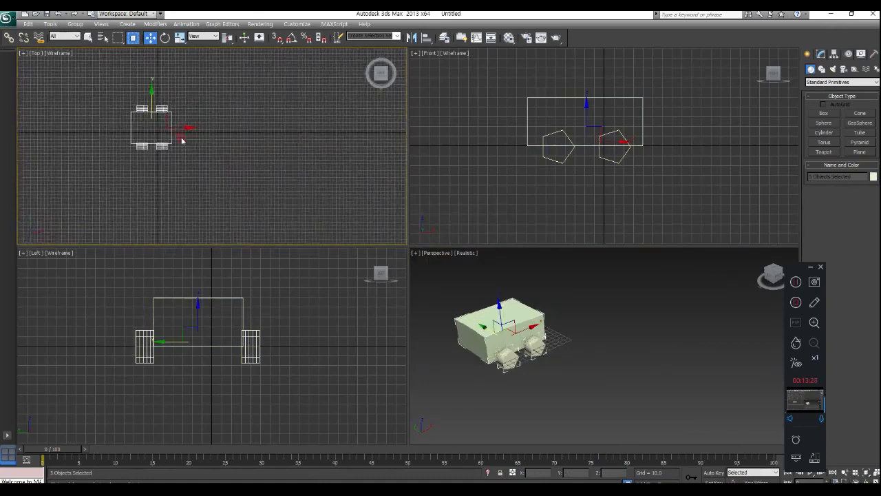
pyautogui.moveTo(164, 122)
pyautogui.keyDown('shift'); pyautogui.mouseDown()
pyautogui.moveTo(211, 188)
pyautogui.moveTo(193, 197)
pyautogui.mouseUp(); pyautogui.keyUp('shift')
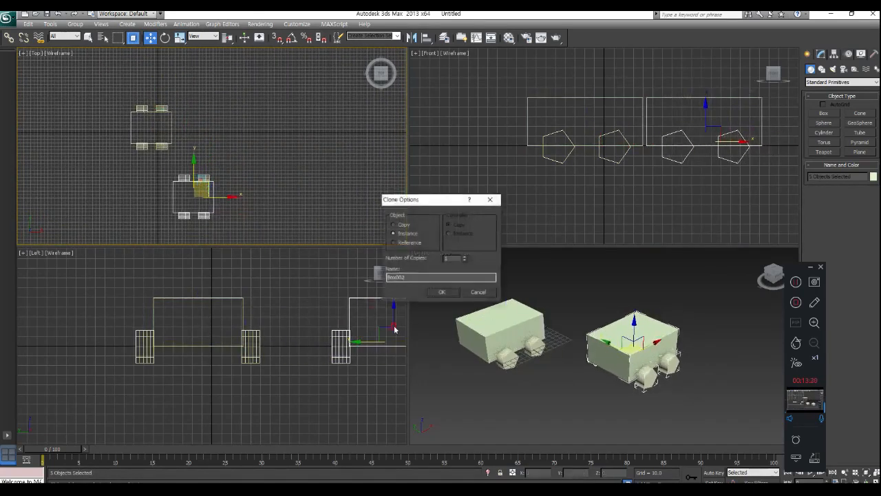
pyautogui.click(439, 298)
pyautogui.click(208, 117)
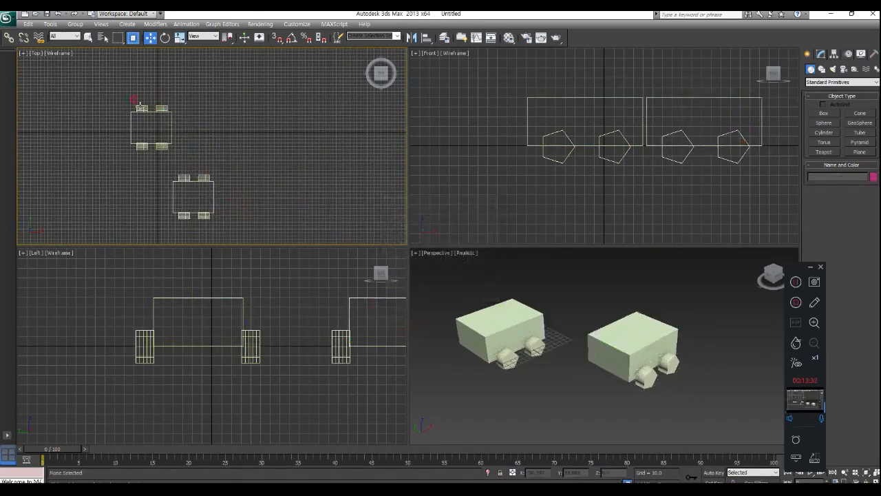
# Group the original cart's box and four wheels
pyautogui.moveTo(105, 90); pyautogui.dragTo(183, 155)
pyautogui.click(76, 24)
pyautogui.click(82, 35)
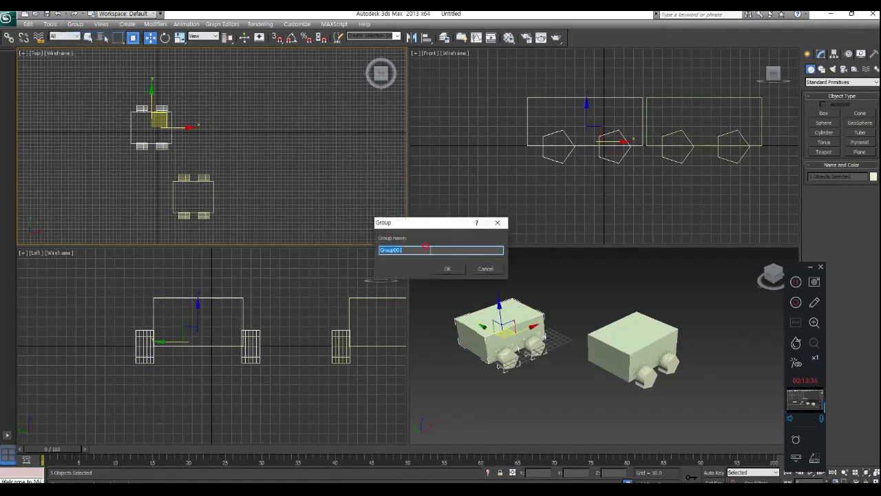
pyautogui.click(441, 269)
pyautogui.click(312, 204)
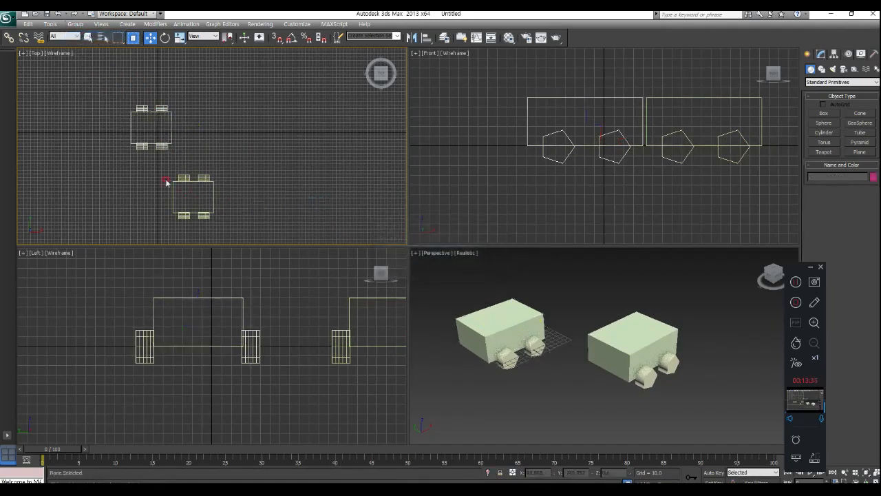
# Link each of the cloned cart's four wheels to its box
pyautogui.click(9, 38)
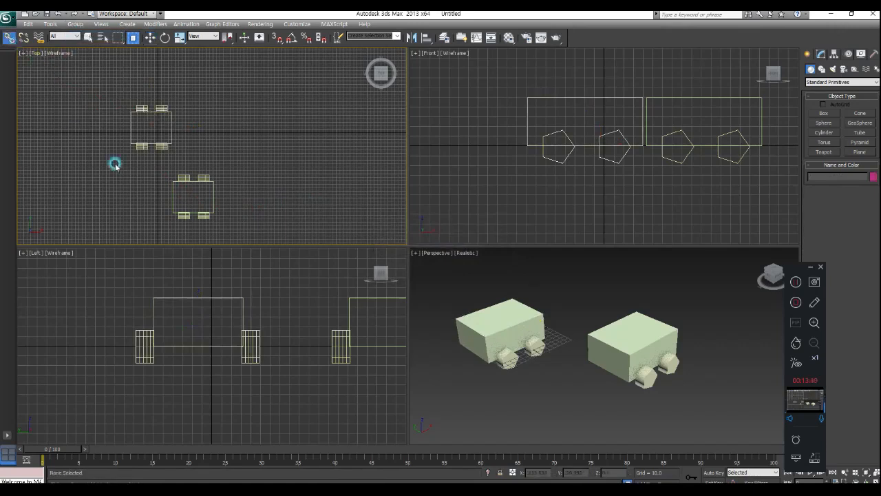
pyautogui.click(181, 173)
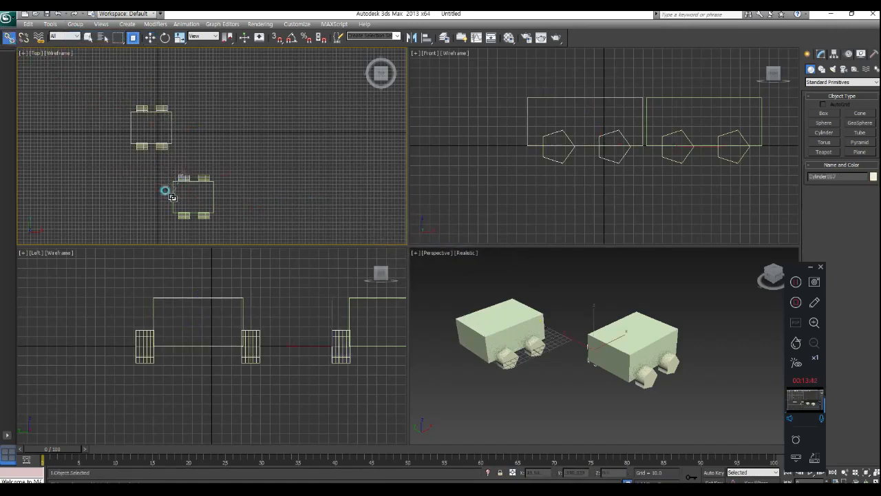
pyautogui.moveTo(172, 196); pyautogui.dragTo(241, 214)
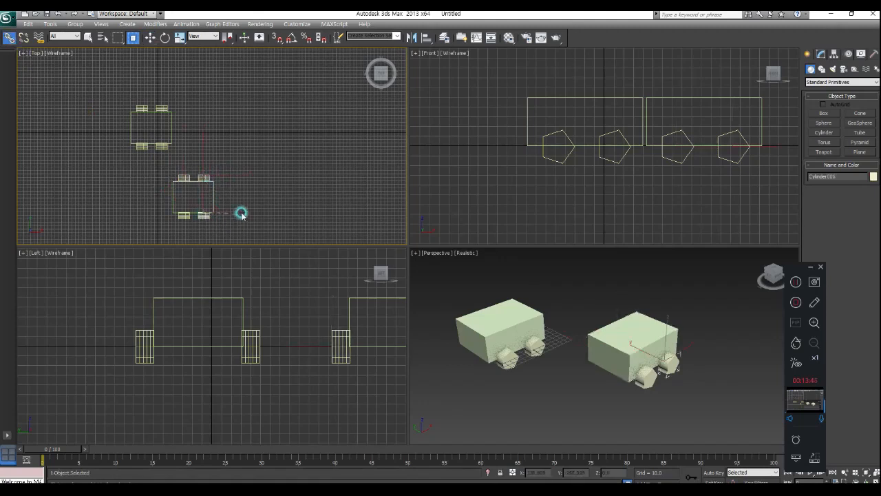
pyautogui.moveTo(183, 217); pyautogui.dragTo(176, 198)
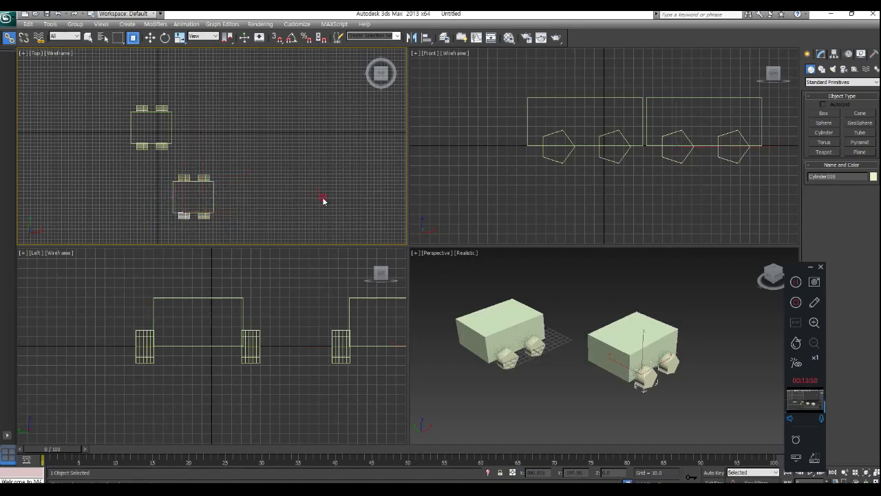
# Move the cloned cart's box and the grouped cart slightly in the Top viewport to compare linking with grouping
pyautogui.click(150, 37)
pyautogui.moveTo(248, 214); pyautogui.dragTo(159, 199, button='middle')
pyautogui.click(158, 194)
pyautogui.moveTo(158, 194)
pyautogui.mouseDown()
pyautogui.moveTo(134, 194)
pyautogui.moveTo(160, 194)
pyautogui.mouseUp()
pyautogui.moveTo(115, 123); pyautogui.dragTo(128, 124)
pyautogui.scroll(-3, 544, 387)
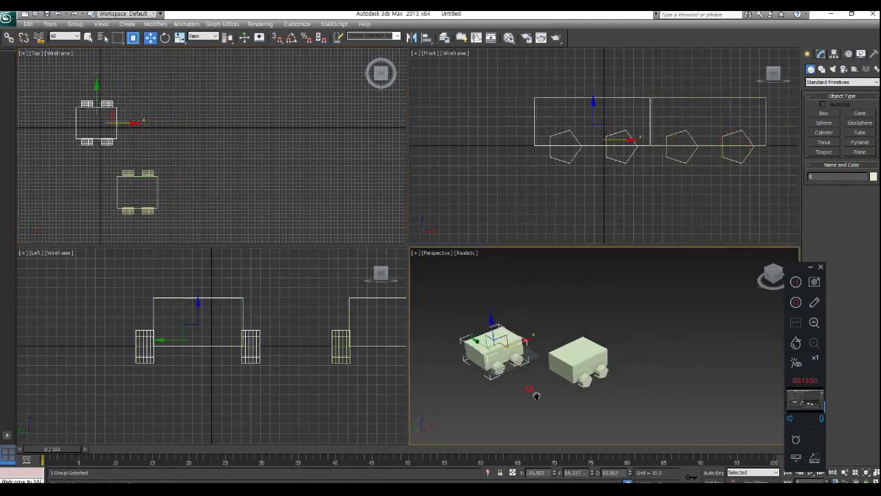
# Turn on Auto Key and, at frame 100, move the grouped cart and the linked cart's box forward along X
pyautogui.moveTo(796, 269); pyautogui.dragTo(834, 212)
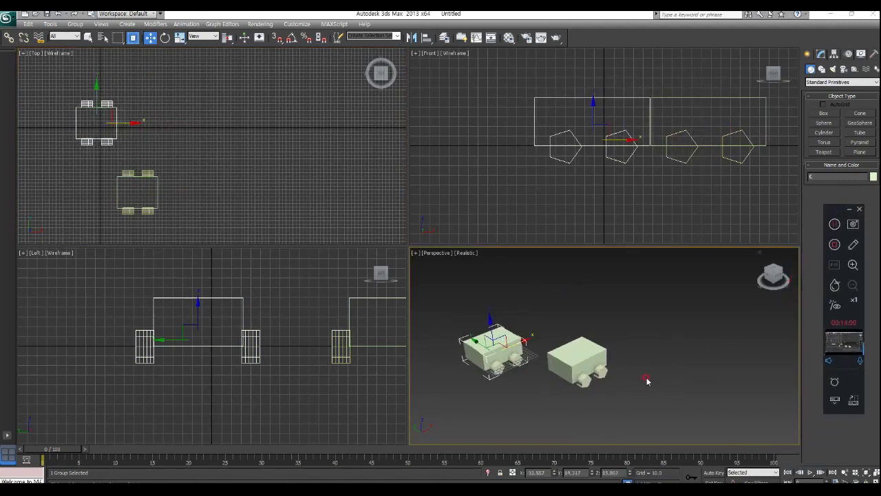
pyautogui.click(712, 472)
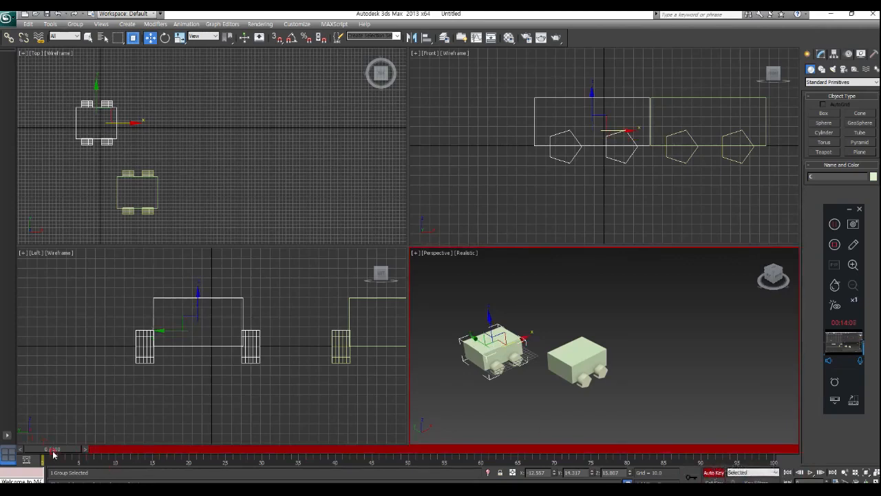
pyautogui.moveTo(39, 451); pyautogui.dragTo(777, 447)
pyautogui.press('w')
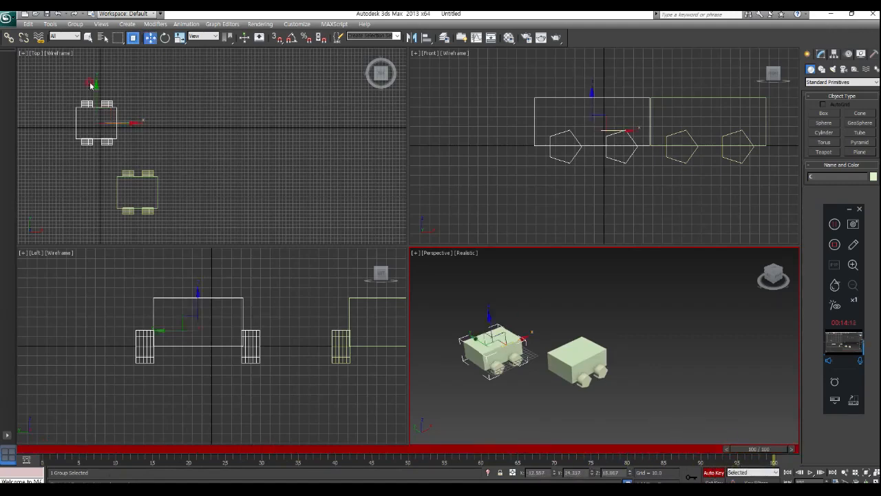
pyautogui.moveTo(126, 128); pyautogui.dragTo(283, 126)
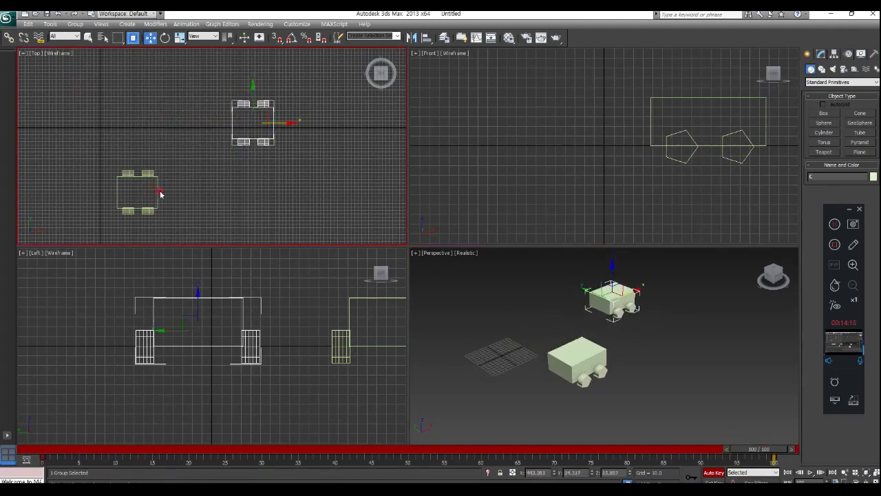
pyautogui.click(157, 191)
pyautogui.moveTo(157, 191); pyautogui.dragTo(334, 186)
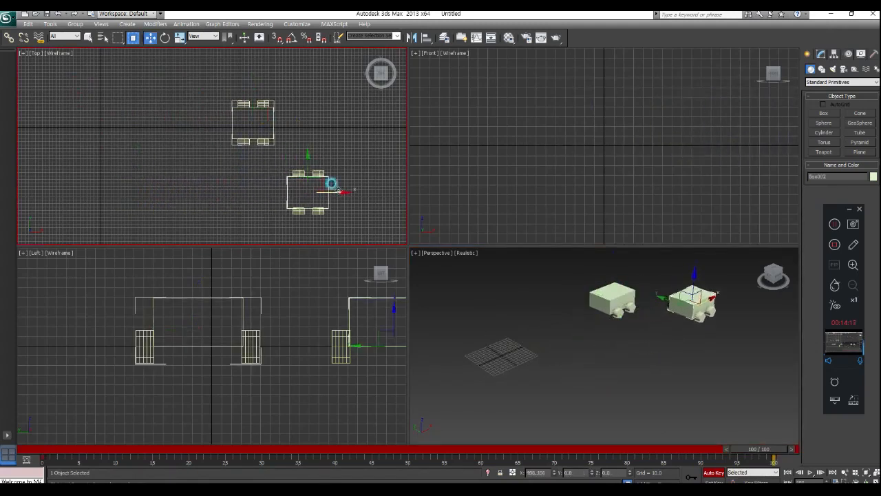
# Play the animation of both carts and return to frame 100
pyautogui.moveTo(600, 353); pyautogui.dragTo(602, 387, button='middle')
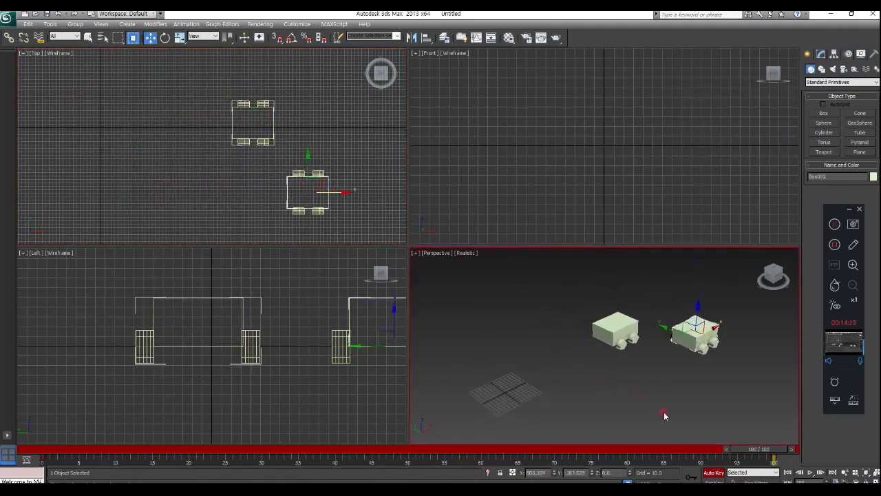
pyautogui.click(810, 473)
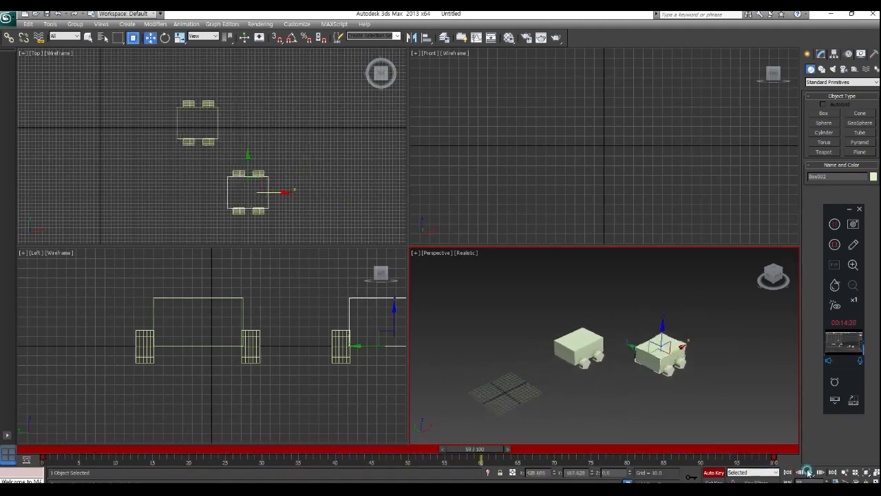
pyautogui.moveTo(489, 450); pyautogui.dragTo(839, 434)
# Select the linked cart's four wheels in the Front viewport and rotate them about their axles at frame 100
pyautogui.rightClick(635, 197)
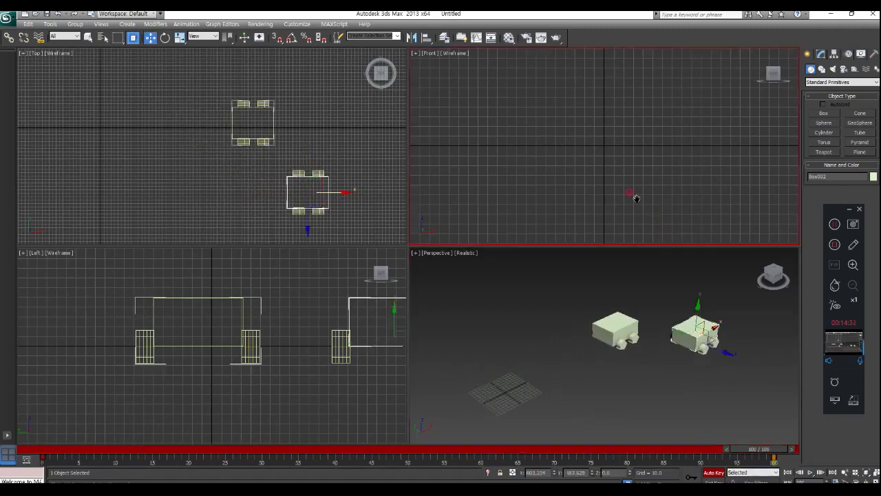
pyautogui.scroll(-5, 636, 197)
pyautogui.moveTo(641, 197); pyautogui.dragTo(590, 191, button='middle')
pyautogui.scroll(5, 634, 179)
pyautogui.click(677, 207)
pyautogui.moveTo(542, 179); pyautogui.dragTo(541, 180)
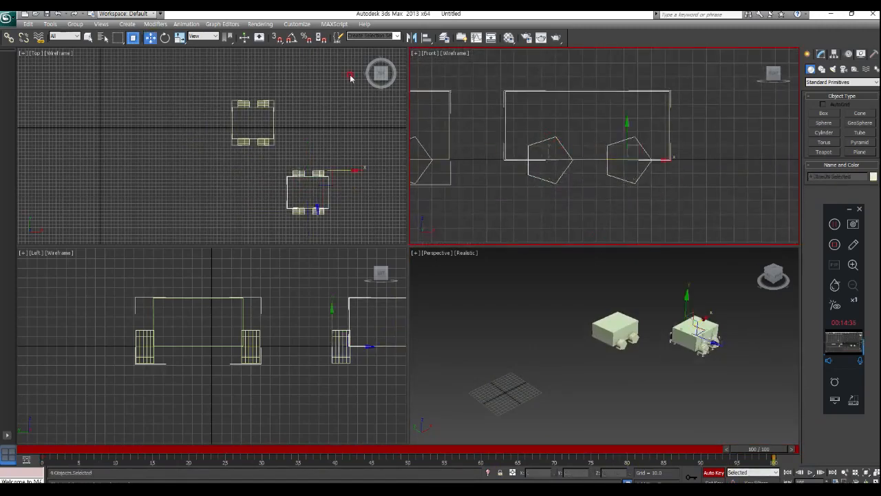
pyautogui.click(168, 38)
pyautogui.moveTo(627, 160); pyautogui.dragTo(589, 287)
# Select the grouped cart in the Front viewport and ungroup it
pyautogui.click(614, 328)
pyautogui.moveTo(462, 136); pyautogui.dragTo(669, 159, button='middle')
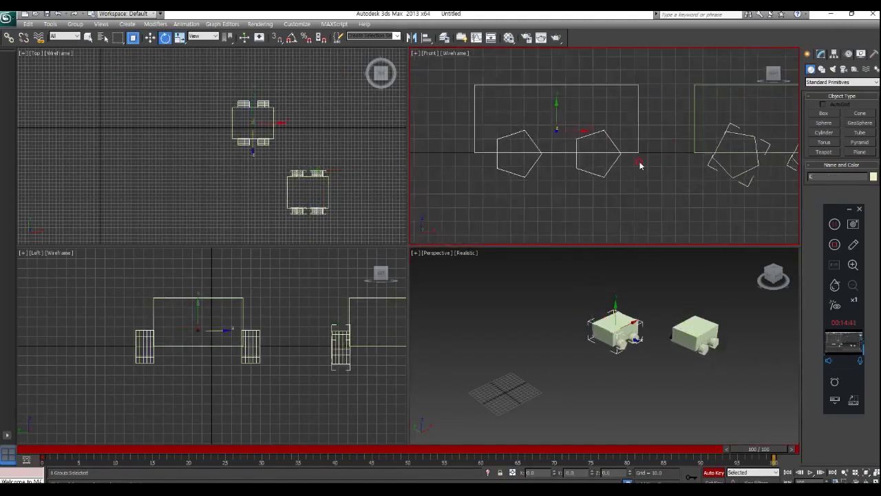
pyautogui.click(557, 131)
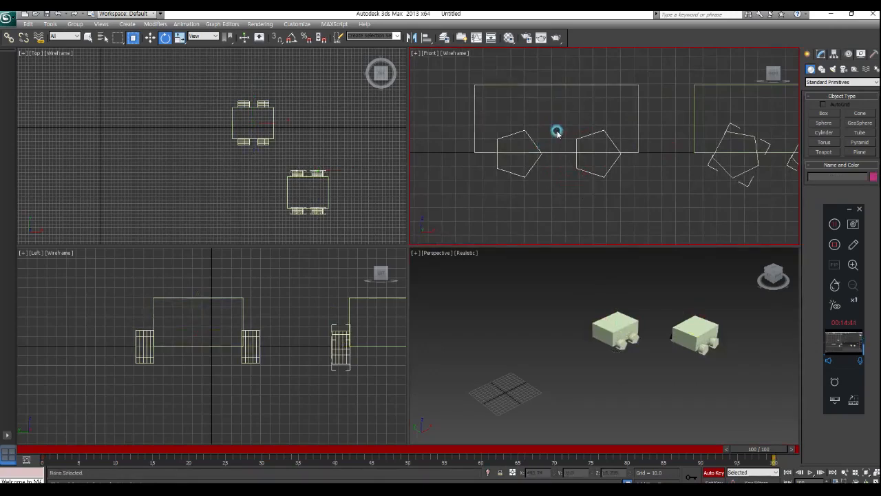
pyautogui.click(566, 143)
pyautogui.moveTo(558, 138)
pyautogui.mouseDown()
pyautogui.moveTo(545, 94)
pyautogui.moveTo(562, 126)
pyautogui.mouseUp()
pyautogui.rightClick(574, 143)
pyautogui.click(75, 23)
pyautogui.click(86, 43)
# Select the four wheels of the ungrouped cart and rotate them about their axles at frame 100
pyautogui.click(609, 202)
pyautogui.click(515, 170)
pyautogui.moveTo(597, 154); pyautogui.dragTo(539, 293)
pyautogui.click(558, 352)
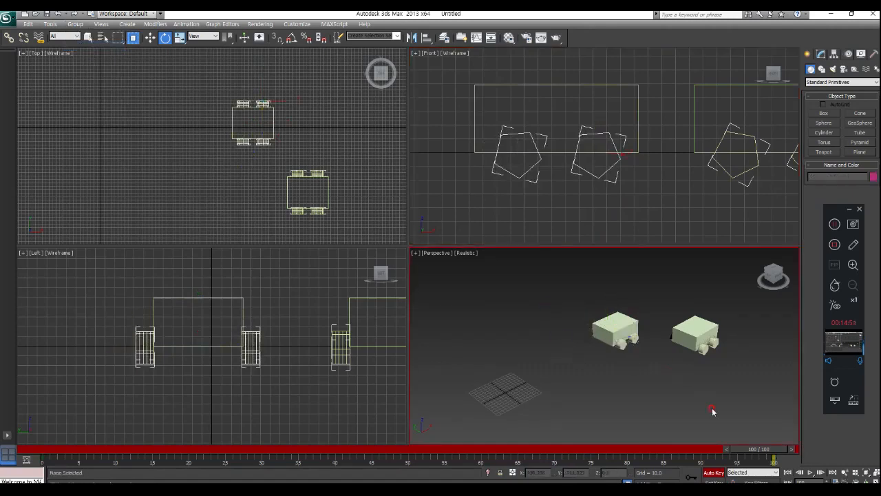
# Play the animation in the Perspective viewport and examine the wheel rotation on both carts
pyautogui.click(807, 472)
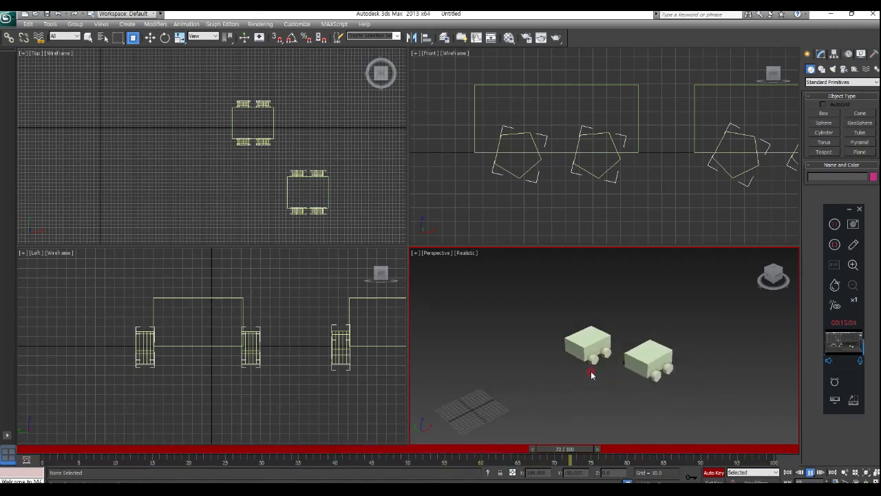
pyautogui.scroll(3, 518, 390)
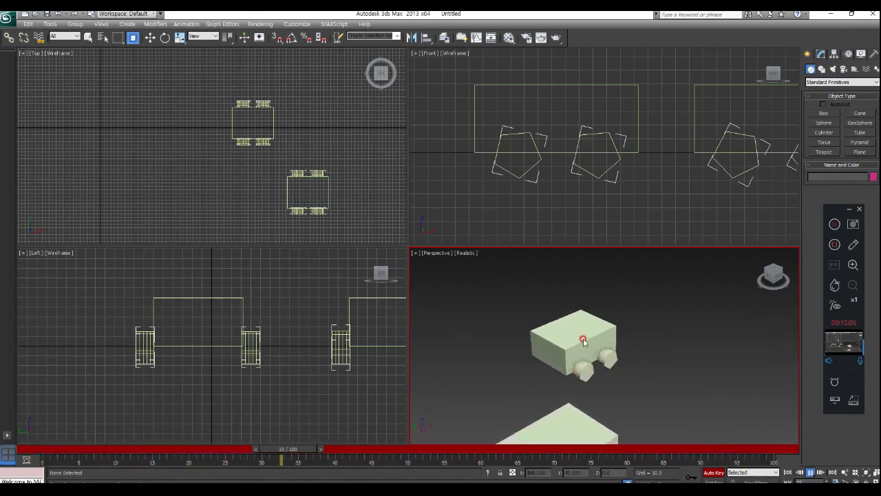
pyautogui.scroll(-2, 608, 350)
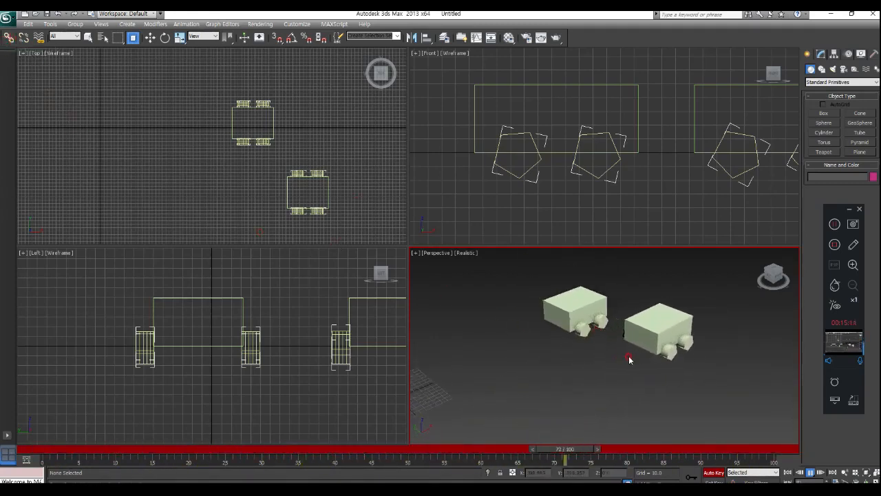
# Select one near-side wheel of the linked cart in the Perspective viewport and unlink it from the cart body
pyautogui.press('e')
pyautogui.click(576, 412)
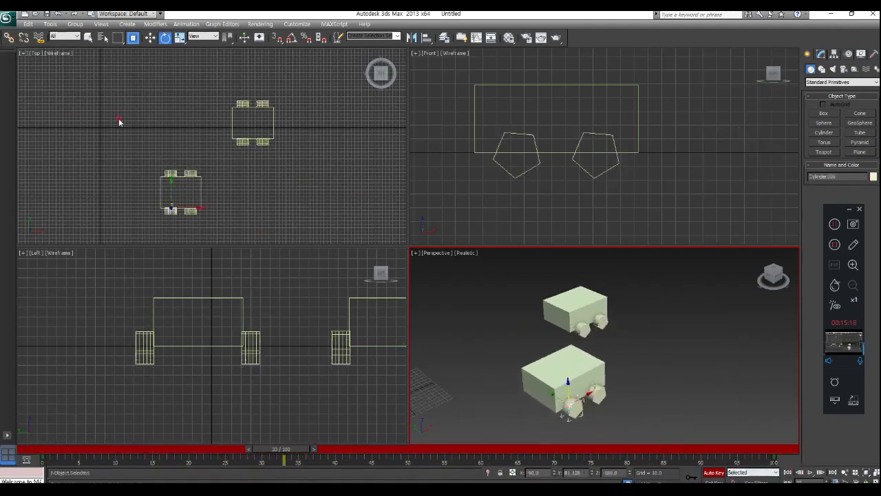
pyautogui.click(25, 39)
pyautogui.click(663, 344)
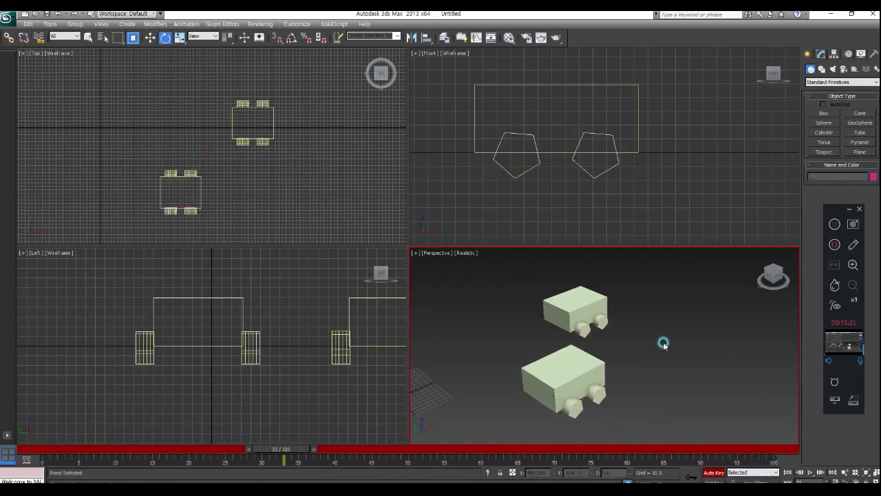
# Play the animation to examine how the unlinked wheel behaves, turn off Auto Key, and stop playback
pyautogui.click(810, 474)
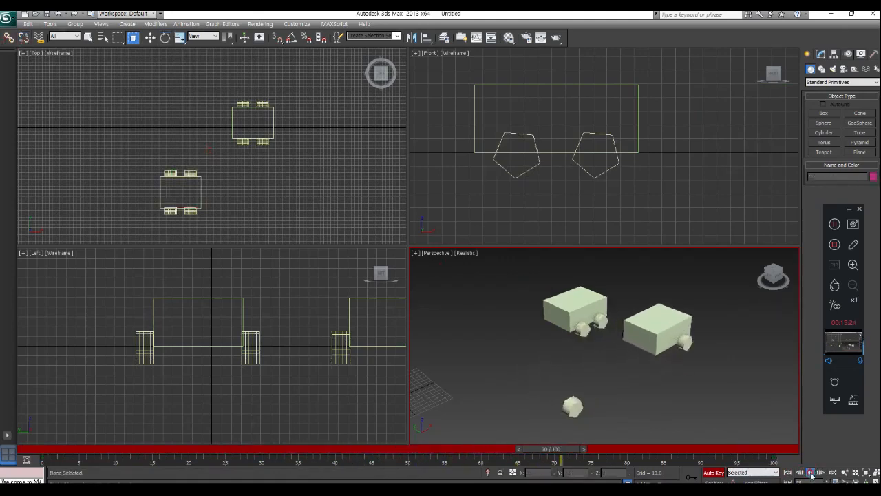
pyautogui.click(682, 378)
pyautogui.click(716, 473)
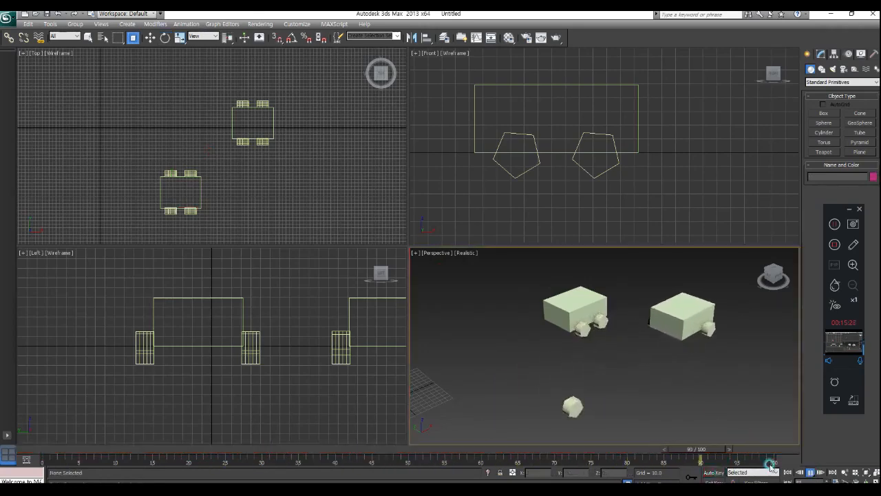
pyautogui.click(501, 296)
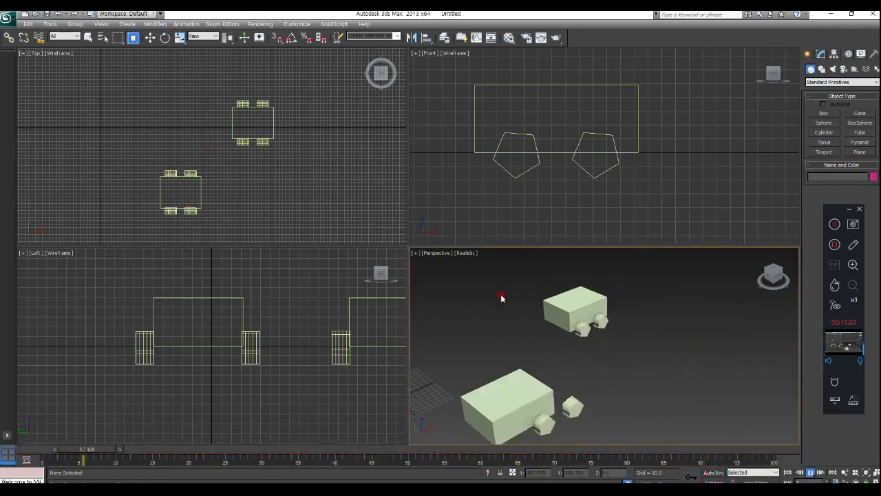
pyautogui.click(814, 472)
# Delete both carts and all their wheels from the scene
pyautogui.press('e')
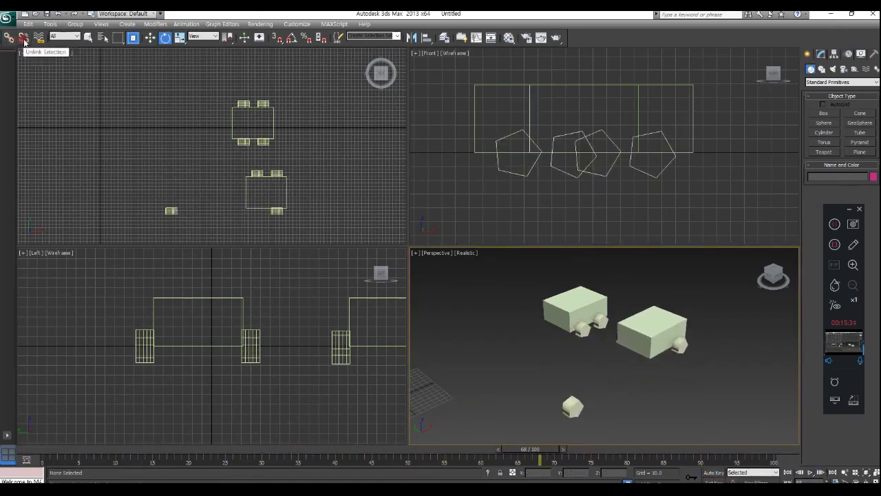
pyautogui.click(175, 141)
pyautogui.click(735, 316)
pyautogui.moveTo(455, 436); pyautogui.dragTo(454, 436)
pyautogui.press('Delete')
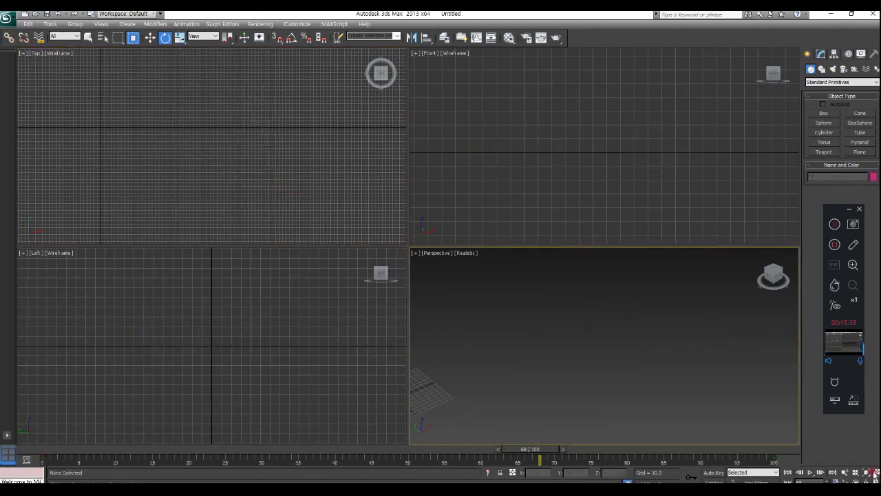
pyautogui.click(874, 474)
pyautogui.click(42, 60)
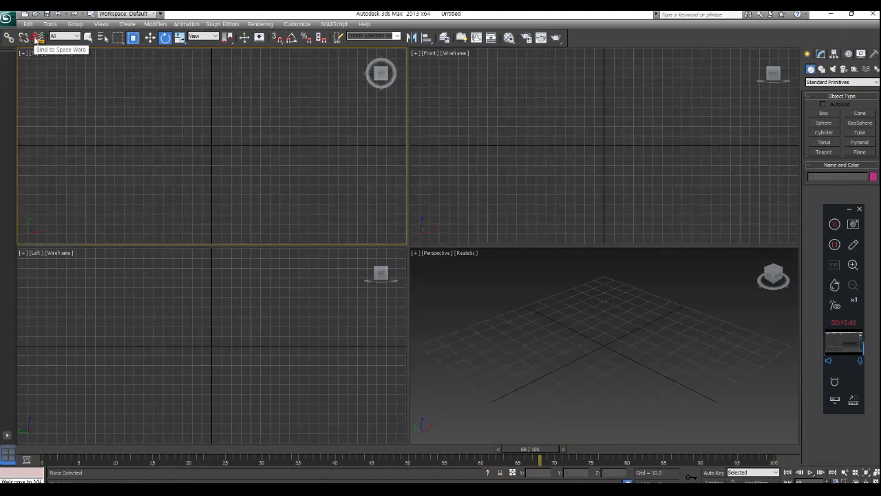
# Create a sphere with a radius of about 40 near the centre of the Top viewport
pyautogui.click(823, 122)
pyautogui.moveTo(189, 143); pyautogui.dragTo(217, 157)
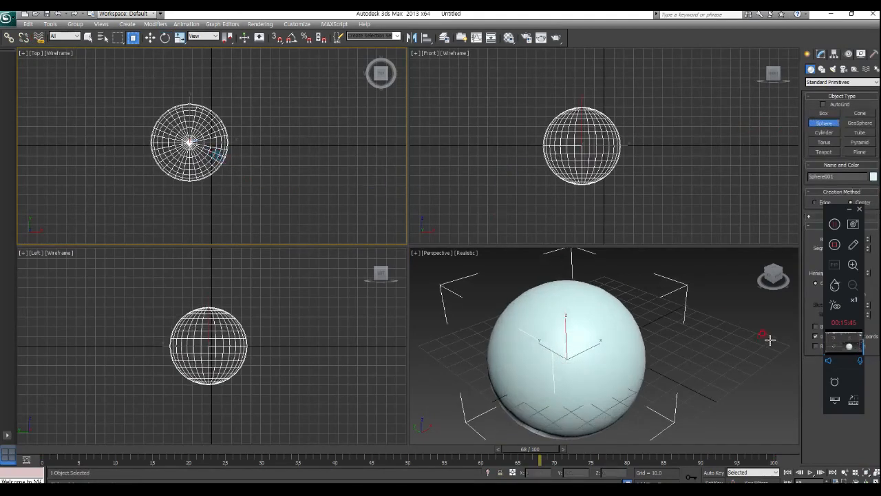
pyautogui.moveTo(848, 211); pyautogui.dragTo(784, 254)
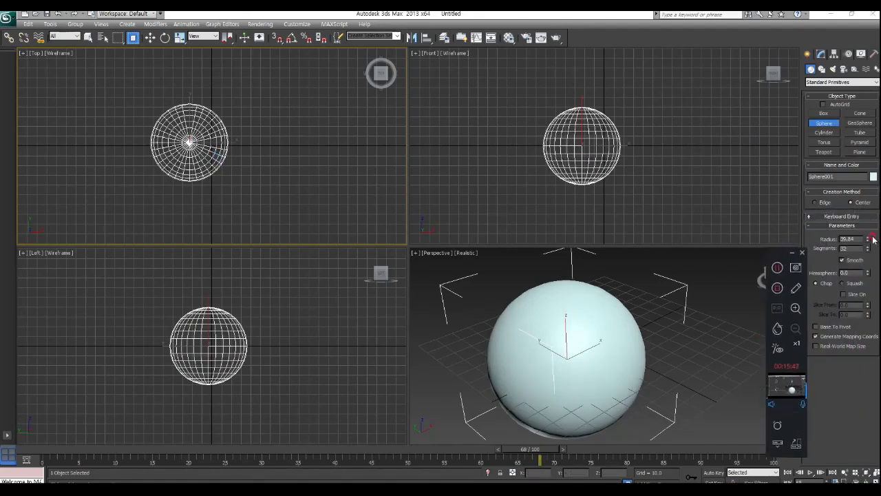
# Set the sphere's radius to about 50.2 and its segments to 34, with slicing off
pyautogui.click(820, 54)
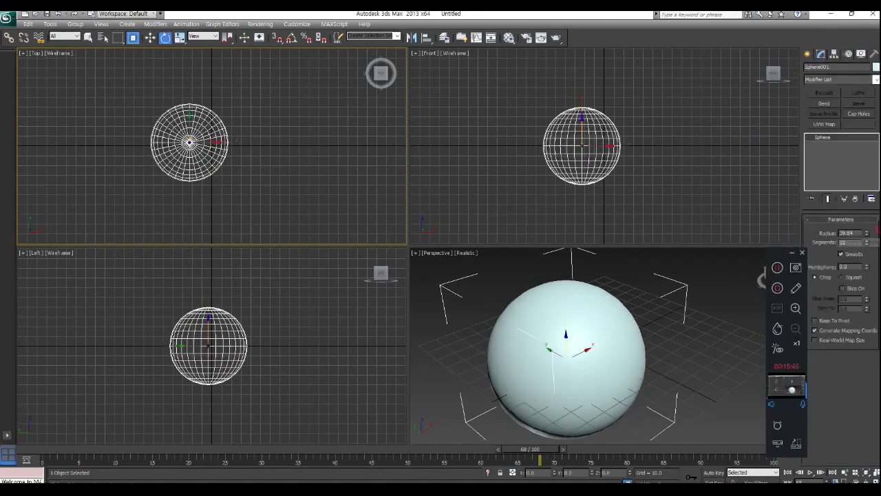
pyautogui.moveTo(866, 234)
pyautogui.mouseDown()
pyautogui.moveTo(864, 178)
pyautogui.moveTo(875, 251)
pyautogui.moveTo(876, 234)
pyautogui.mouseUp()
pyautogui.moveTo(866, 270)
pyautogui.mouseDown()
pyautogui.moveTo(874, 224)
pyautogui.moveTo(870, 213)
pyautogui.moveTo(869, 269)
pyautogui.moveTo(854, 140)
pyautogui.moveTo(874, 276)
pyautogui.mouseUp()
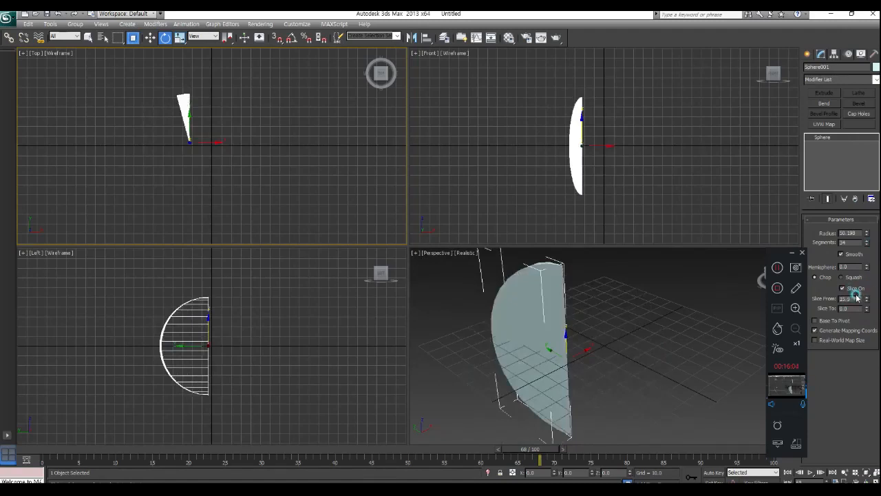
pyautogui.click(843, 288)
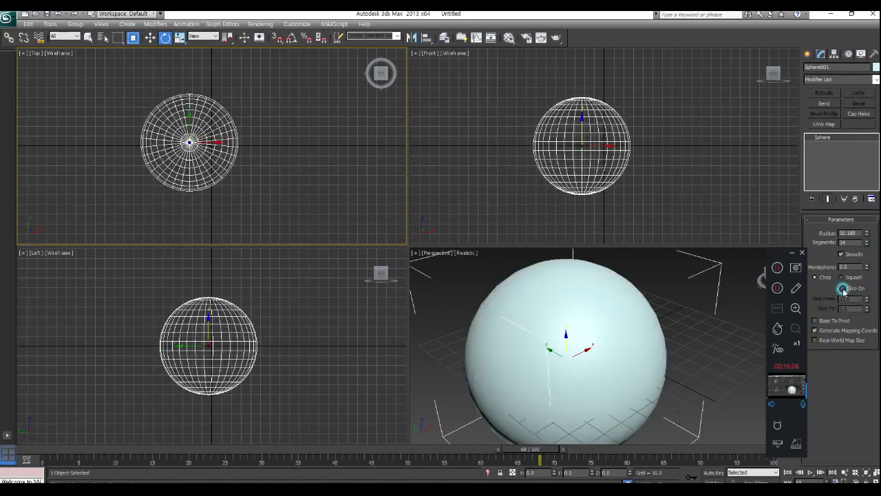
pyautogui.click(269, 199)
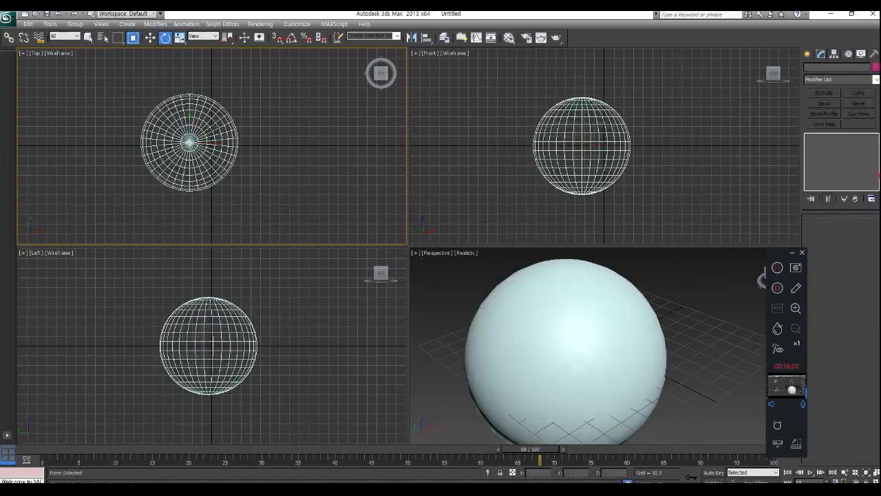
# Create a Geometric/Deformable Ripple space warp beside the sphere in the Top viewport, with a wave length of about 24 and amplitudes of about 3.3
pyautogui.click(807, 55)
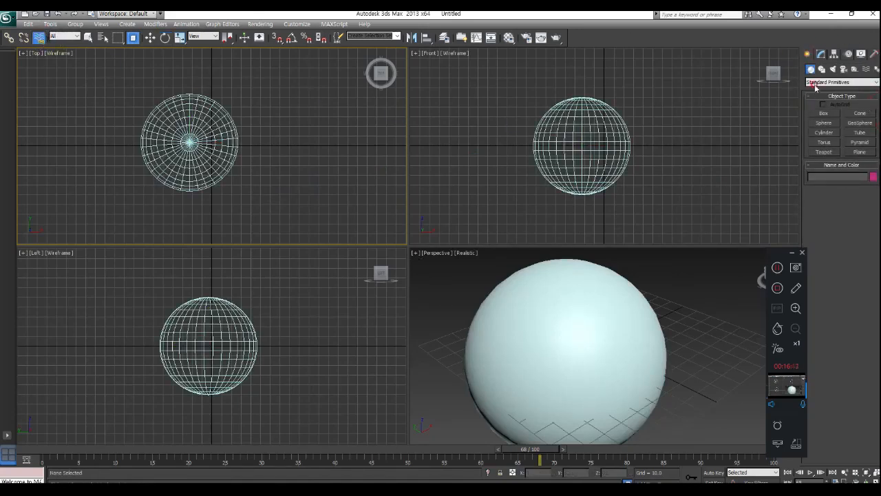
pyautogui.click(867, 70)
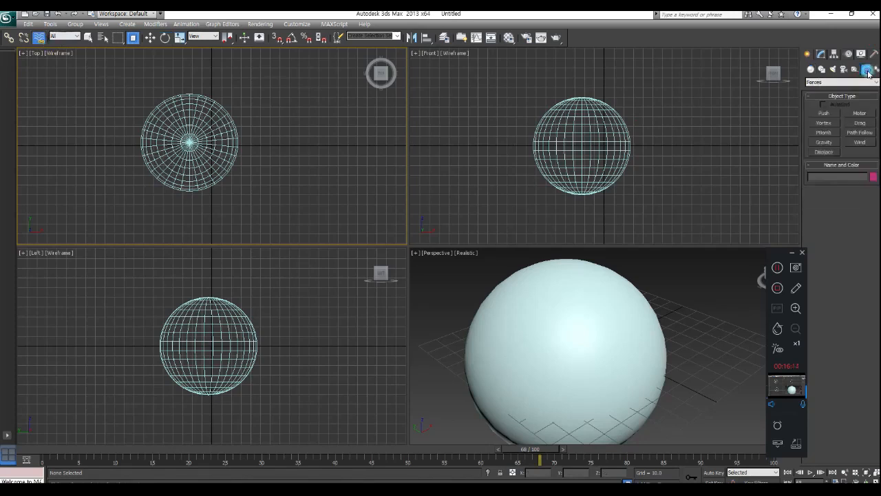
pyautogui.click(831, 82)
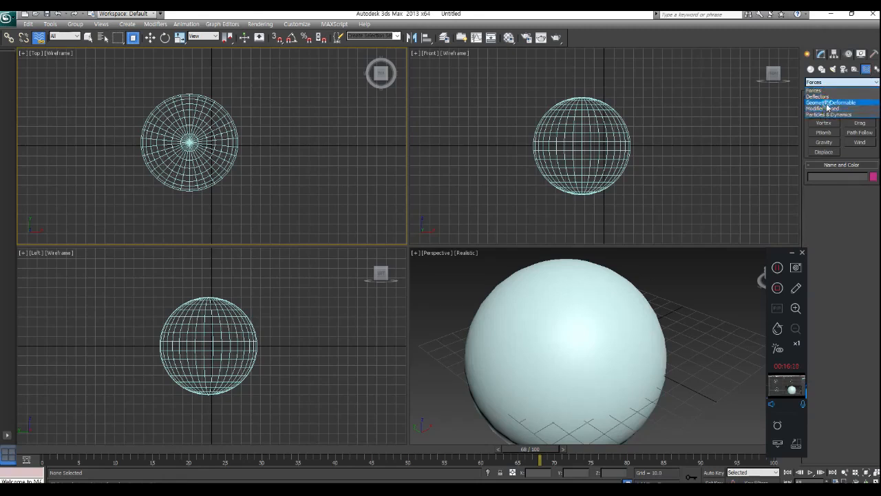
pyautogui.click(809, 101)
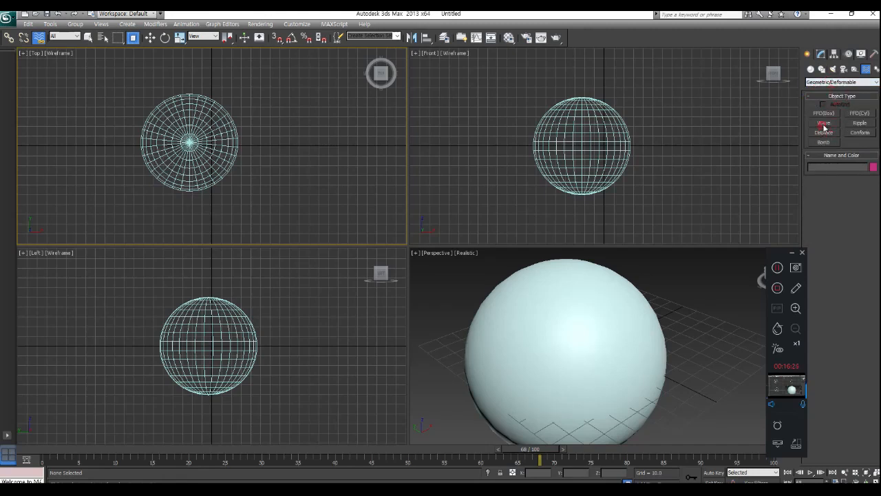
pyautogui.click(858, 124)
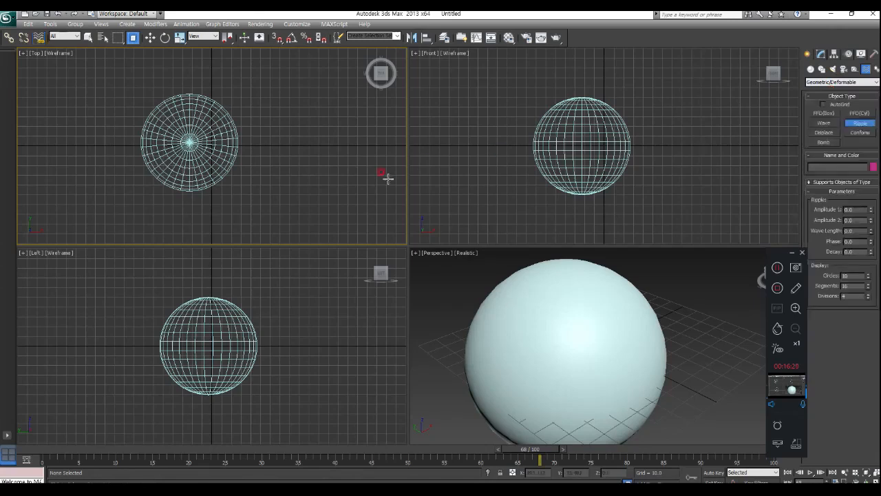
pyautogui.moveTo(330, 138); pyautogui.dragTo(380, 163)
pyautogui.click(385, 163)
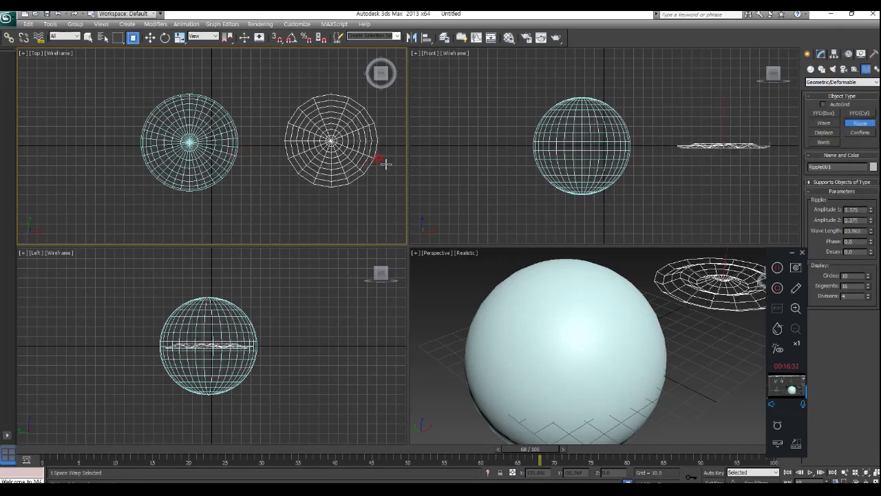
# Render the Perspective view to check whether the ripple space warp shows in the image, and close the render
pyautogui.scroll(2, 686, 321)
pyautogui.moveTo(686, 320); pyautogui.dragTo(659, 339, button='middle')
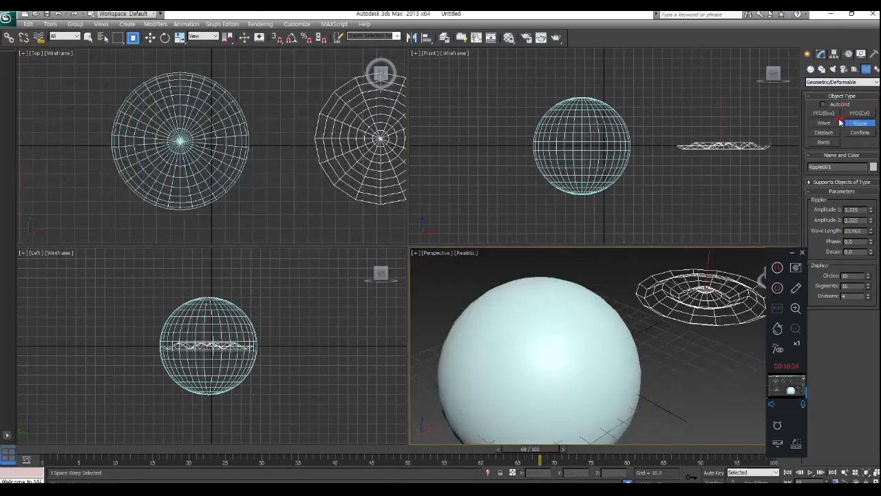
pyautogui.moveTo(573, 287); pyautogui.dragTo(557, 366, button='middle')
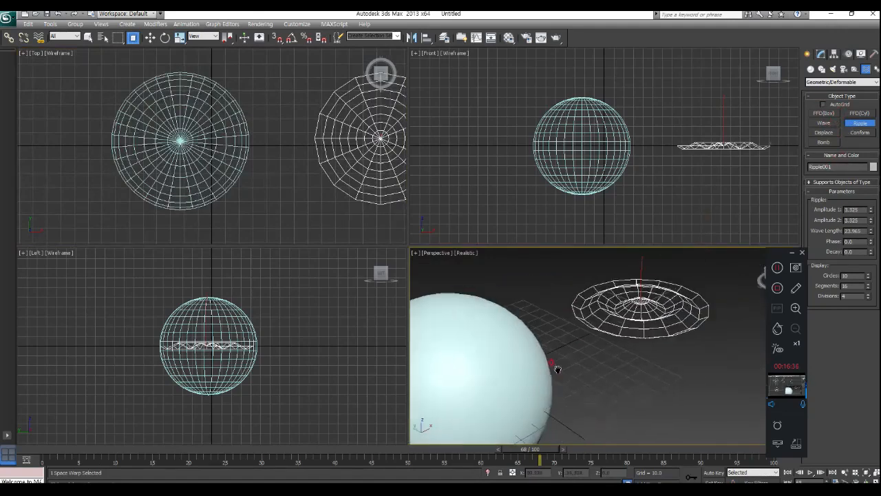
pyautogui.scroll(2, 626, 340)
pyautogui.moveTo(626, 342); pyautogui.dragTo(607, 329, button='middle')
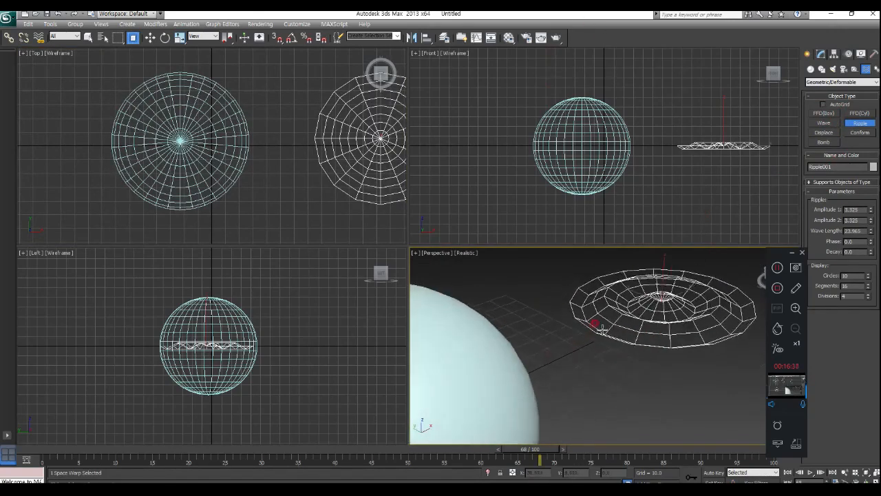
pyautogui.scroll(-2, 613, 328)
pyautogui.click(555, 38)
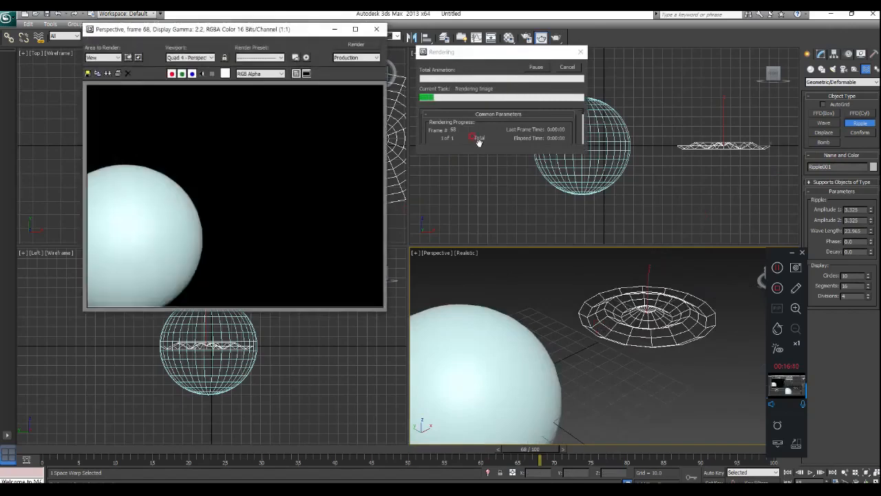
pyautogui.click(376, 29)
# Bind the Ripple space warp to the sphere and examine the deformation in the Perspective viewport
pyautogui.click(150, 38)
pyautogui.click(345, 142)
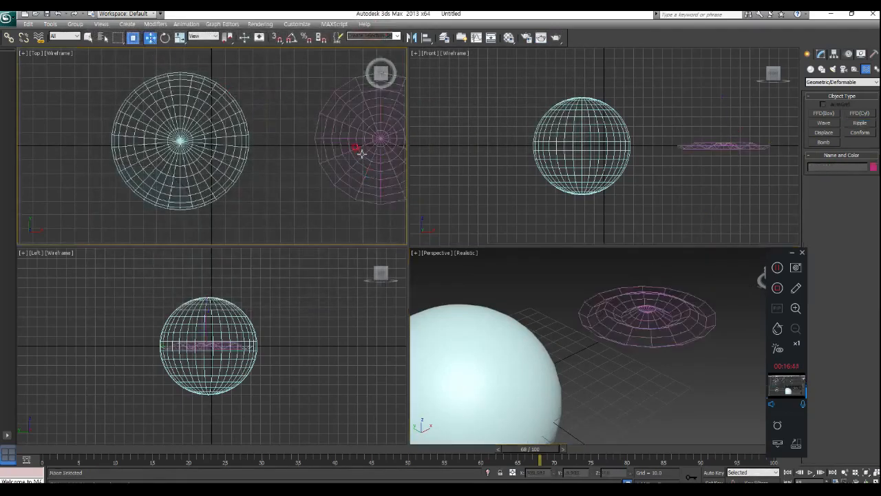
pyautogui.click(39, 38)
pyautogui.moveTo(343, 117); pyautogui.dragTo(203, 113)
pyautogui.moveTo(638, 364); pyautogui.dragTo(704, 332, button='middle')
pyautogui.scroll(2, 688, 335)
pyautogui.scroll(-2, 704, 332)
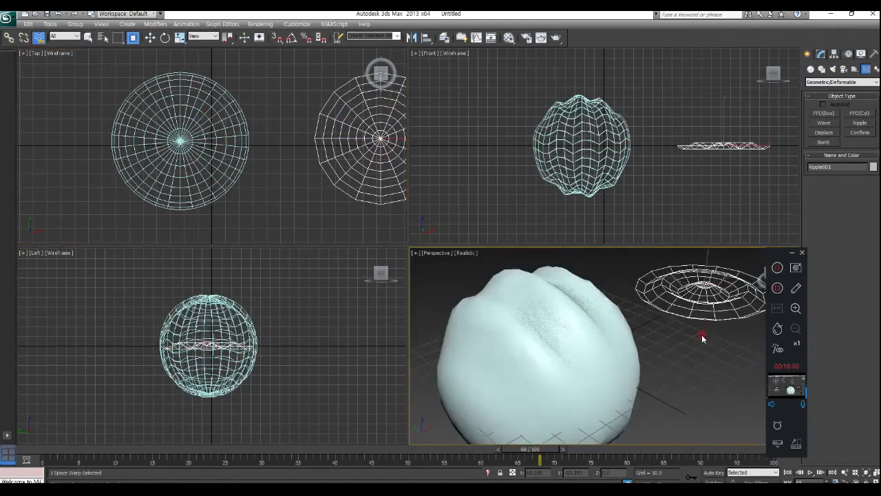
# With Auto Key on at frame 0, set the ripple's Amplitude 1 to about 1.44, Amplitude 2 to 58.8 and Wave Length to 45.3
pyautogui.click(570, 336)
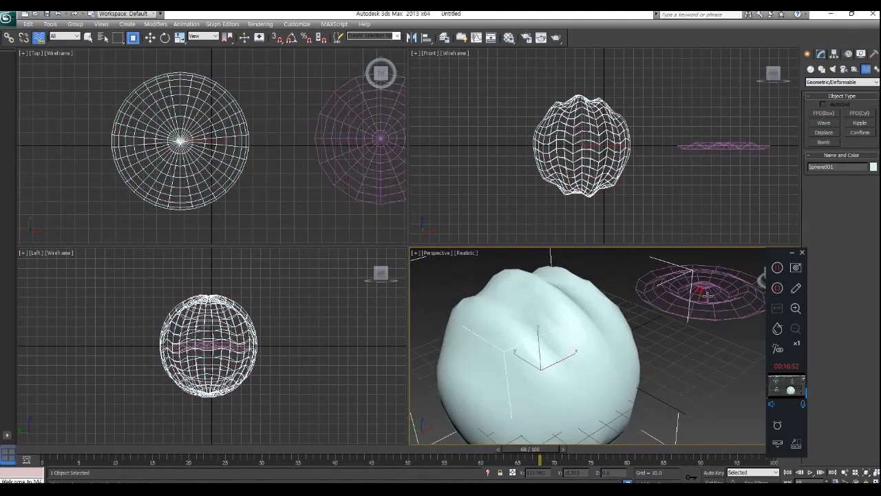
pyautogui.click(707, 295)
pyautogui.click(821, 54)
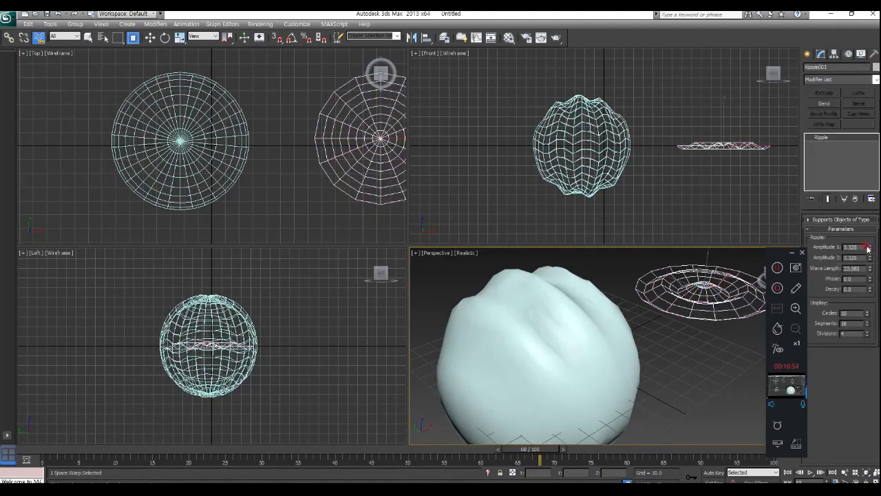
pyautogui.moveTo(870, 247); pyautogui.dragTo(794, 338)
pyautogui.moveTo(589, 449); pyautogui.dragTo(43, 449)
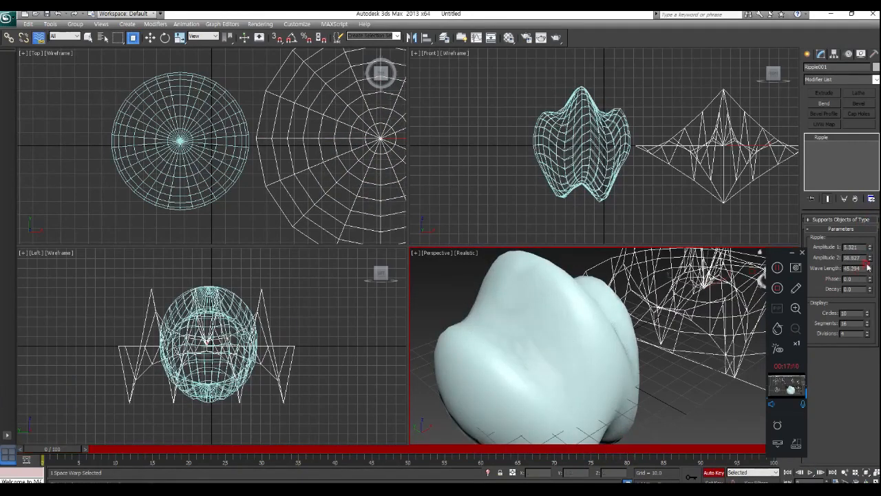
pyautogui.moveTo(869, 249); pyautogui.dragTo(863, 274)
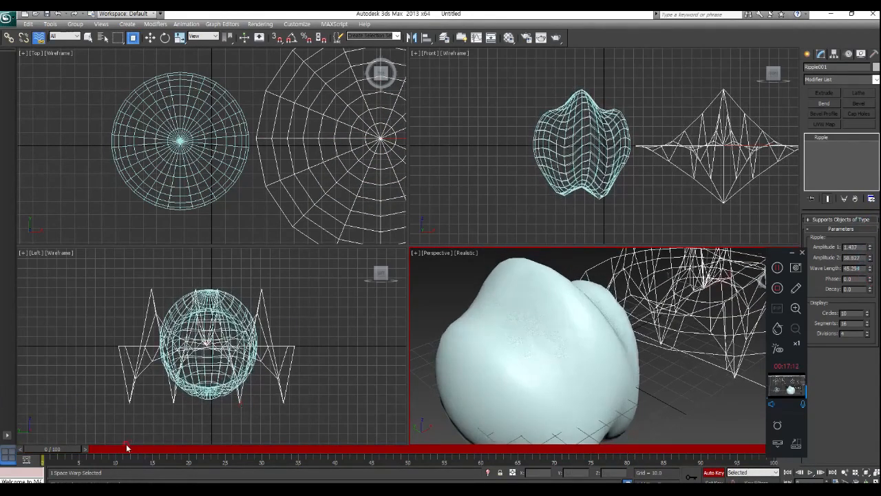
# At frame 21, set the ripple's Amplitude 2 to about 166, Amplitude 1 to about 4.4 and Wave Length to about 195
pyautogui.moveTo(76, 448); pyautogui.dragTo(220, 448)
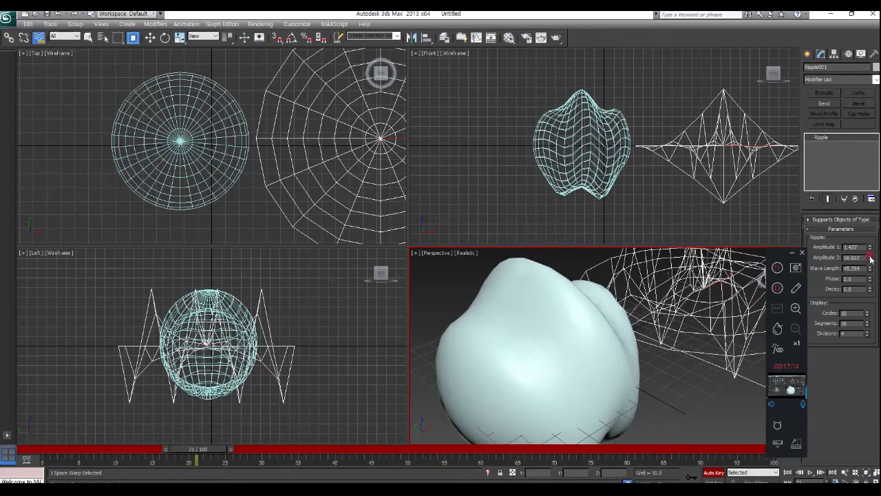
pyautogui.moveTo(870, 258); pyautogui.dragTo(852, 173)
pyautogui.moveTo(870, 247); pyautogui.dragTo(873, 188)
pyautogui.moveTo(869, 268); pyautogui.dragTo(868, 206)
# Increase the ripple's Phase at about frame 47 and return to frame 0
pyautogui.moveTo(217, 456); pyautogui.dragTo(385, 450)
pyautogui.moveTo(869, 279); pyautogui.dragTo(859, 221)
pyautogui.moveTo(383, 449); pyautogui.dragTo(21, 451)
# Play the animation to examine the sphere's rippling, and turn off Auto Key back at frame 0 with nothing selected
pyautogui.click(810, 472)
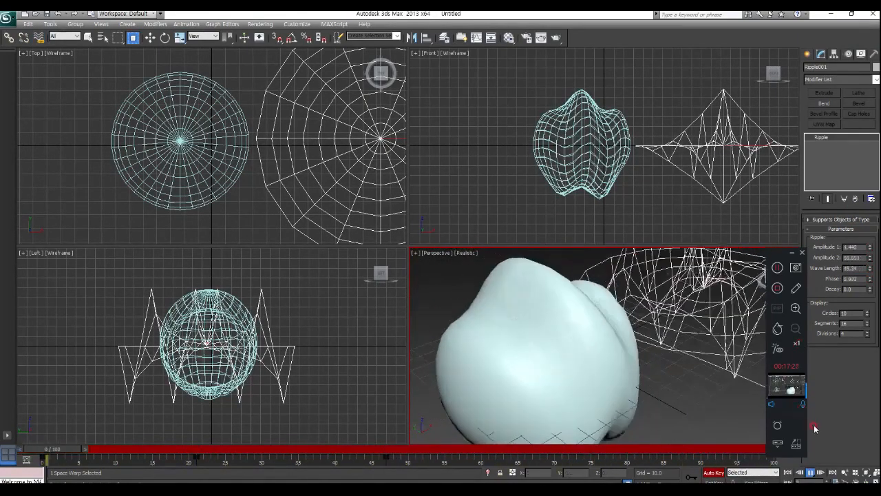
pyautogui.click(811, 473)
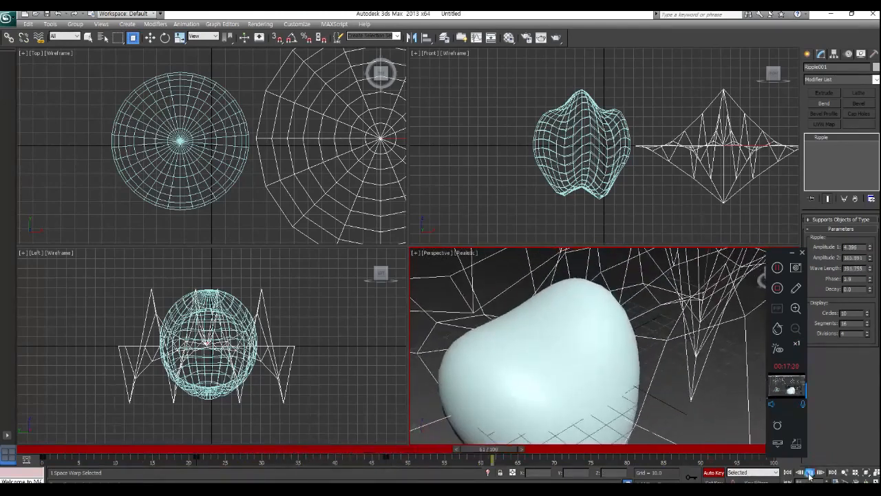
pyautogui.moveTo(486, 449); pyautogui.dragTo(3, 449)
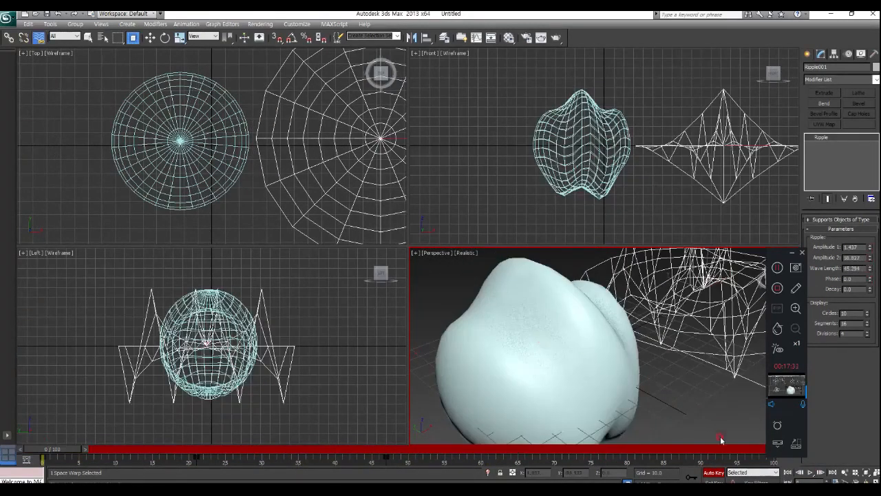
pyautogui.click(708, 473)
pyautogui.click(523, 192)
pyautogui.keyDown('alt'); pyautogui.moveTo(640, 252); pyautogui.dragTo(643, 342, button='middle'); pyautogui.keyUp('alt')
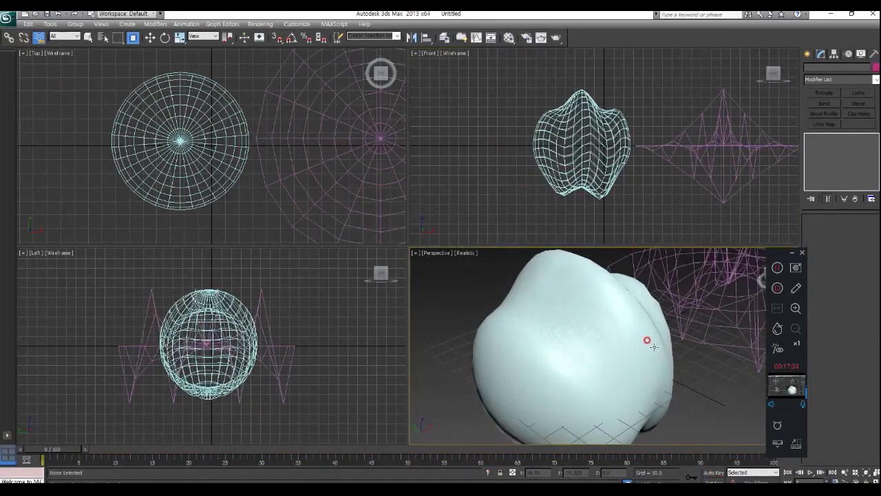
# Render the Perspective view, close the render, and set the ripple space warp's Amplitude 1 to about -20.3
pyautogui.click(556, 37)
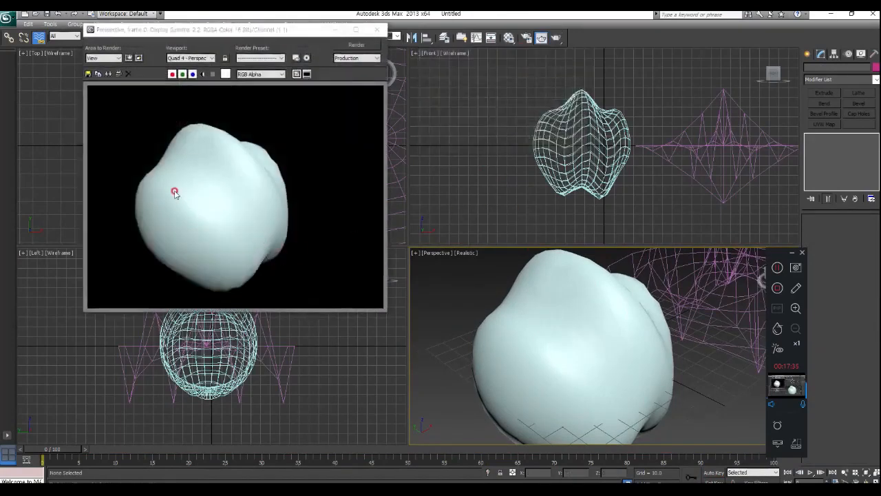
pyautogui.click(378, 30)
pyautogui.click(721, 264)
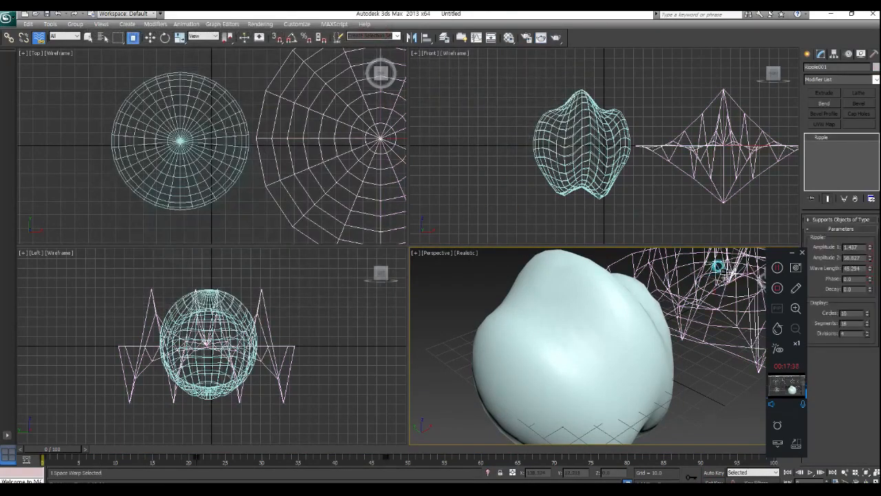
pyautogui.moveTo(870, 247); pyautogui.dragTo(875, 321)
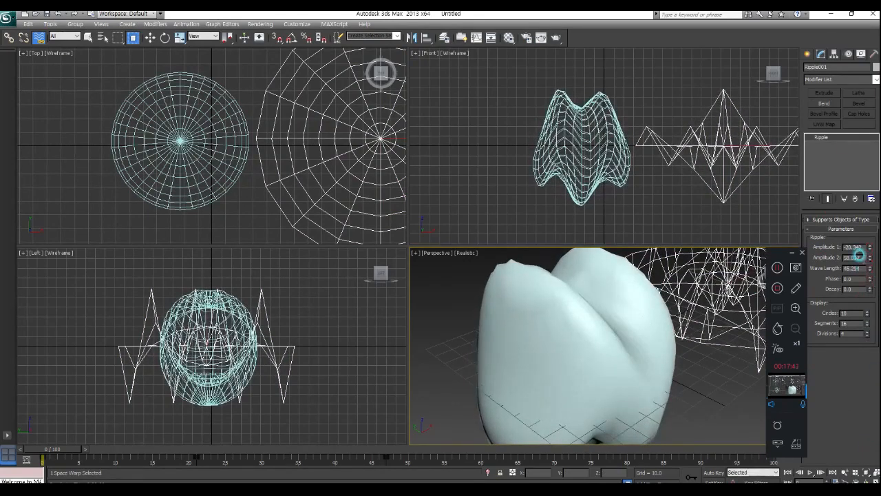
pyautogui.click(39, 38)
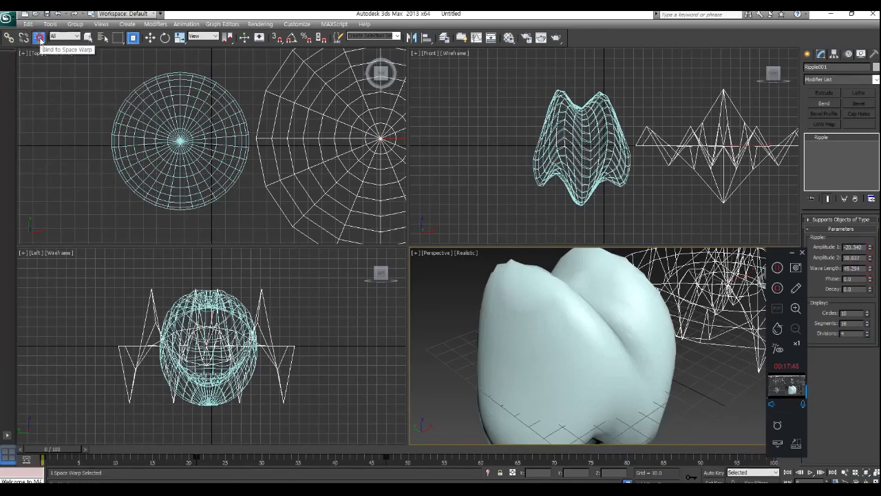
pyautogui.click(808, 55)
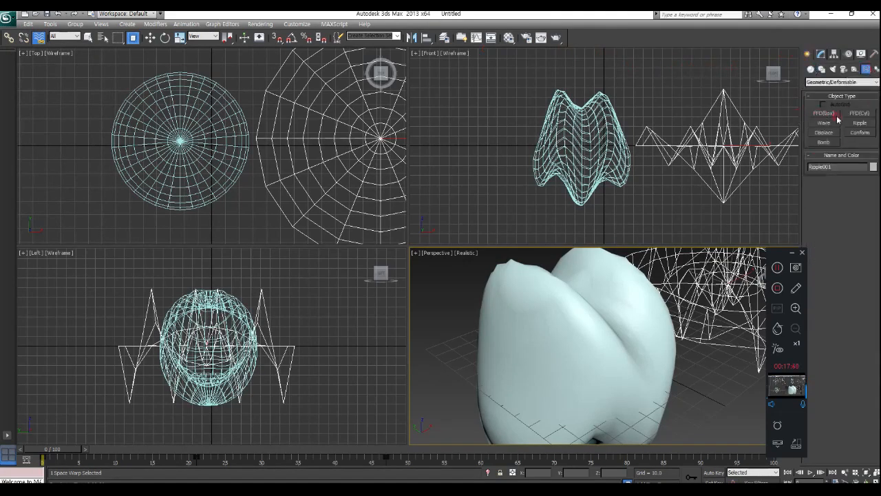
pyautogui.click(196, 174)
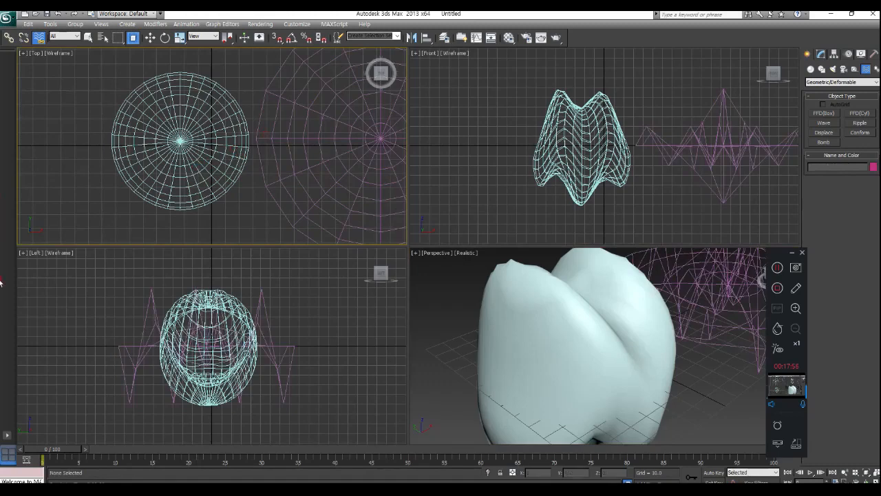
# Select the sphere and remove the Ripple Binding (WSM) from its modifier stack
pyautogui.click(150, 39)
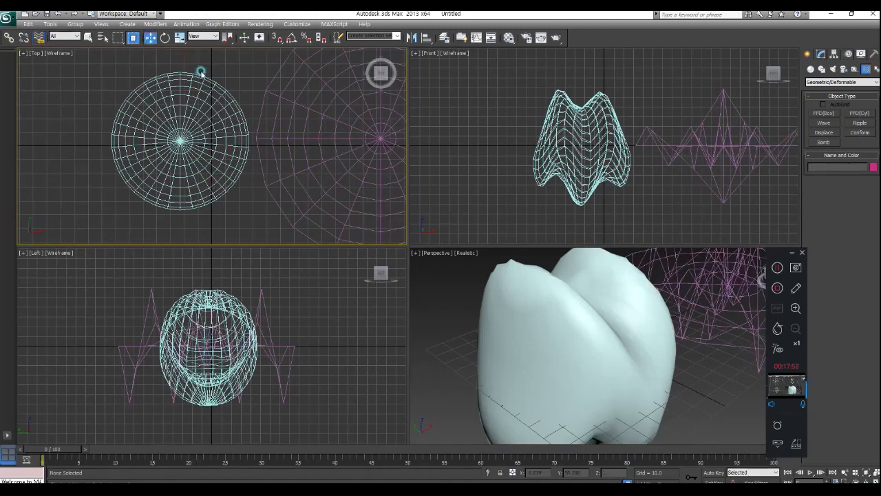
pyautogui.click(211, 136)
pyautogui.click(820, 54)
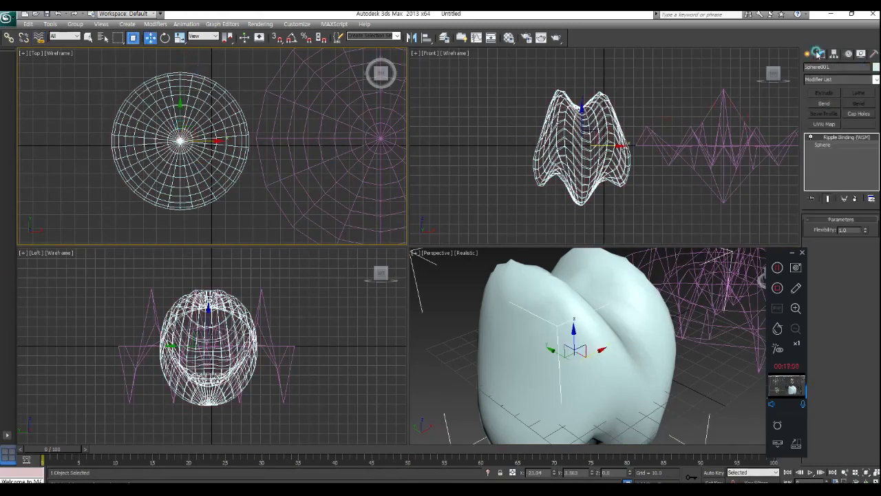
pyautogui.click(823, 144)
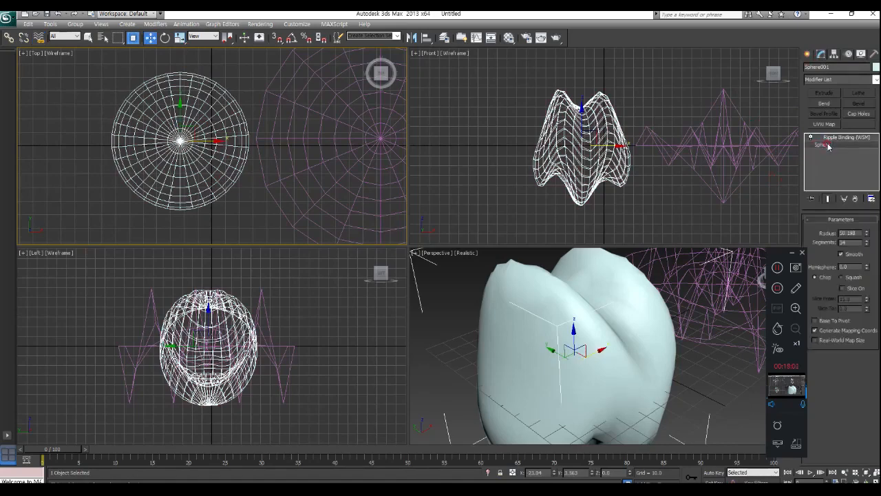
pyautogui.click(834, 138)
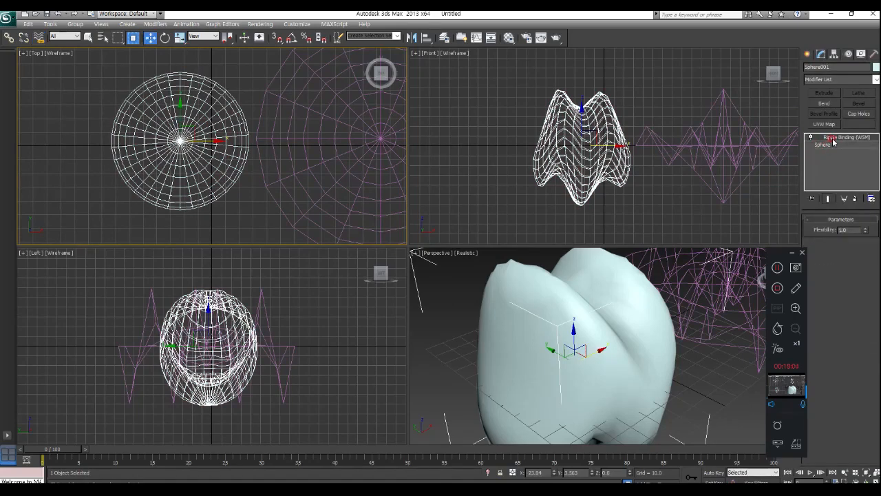
pyautogui.click(854, 199)
# Delete the Ripple space warp
pyautogui.click(694, 166)
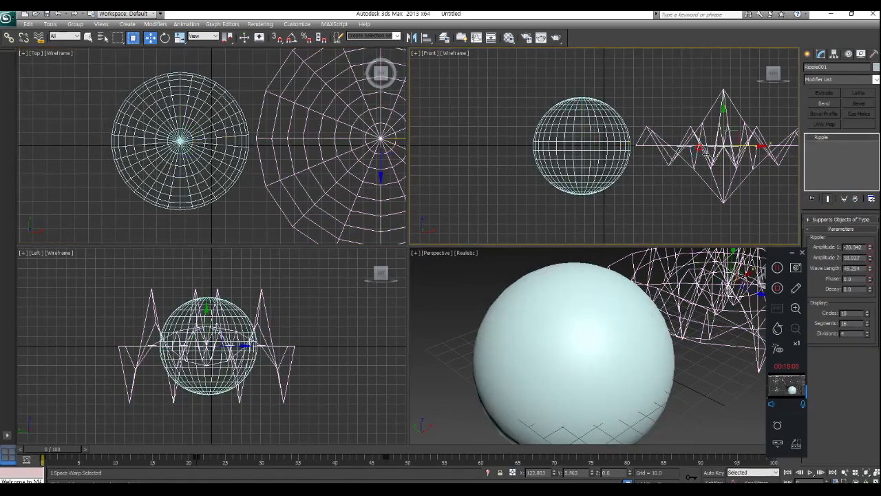
pyautogui.press('Delete')
pyautogui.click(269, 161)
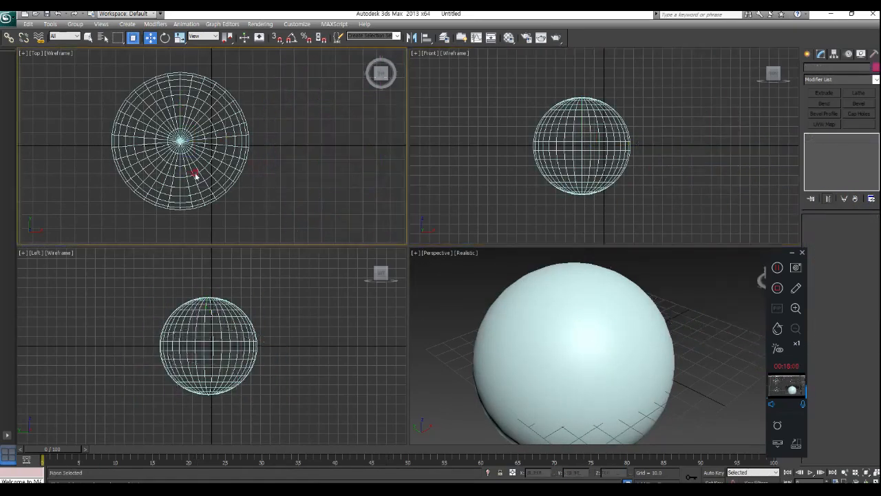
# Delete the remaining sphere so the scene is empty
pyautogui.click(190, 166)
pyautogui.moveTo(579, 382); pyautogui.dragTo(546, 357, button='middle')
pyautogui.press('z')
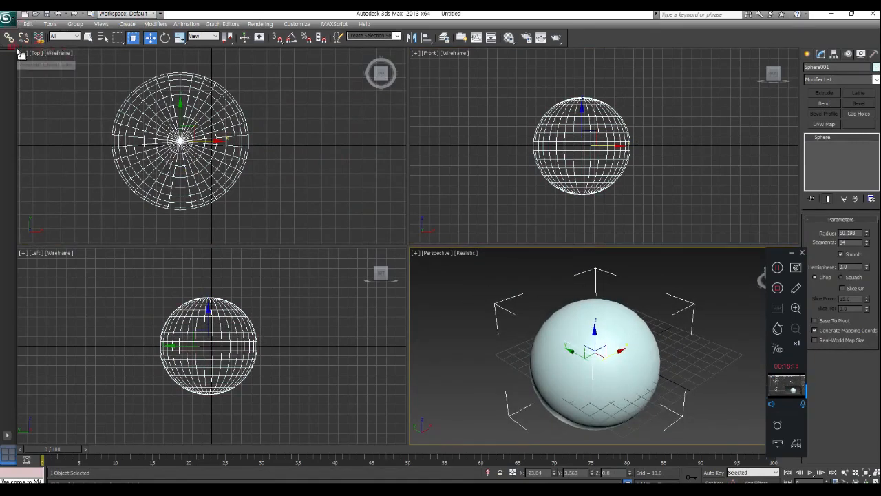
pyautogui.click(62, 36)
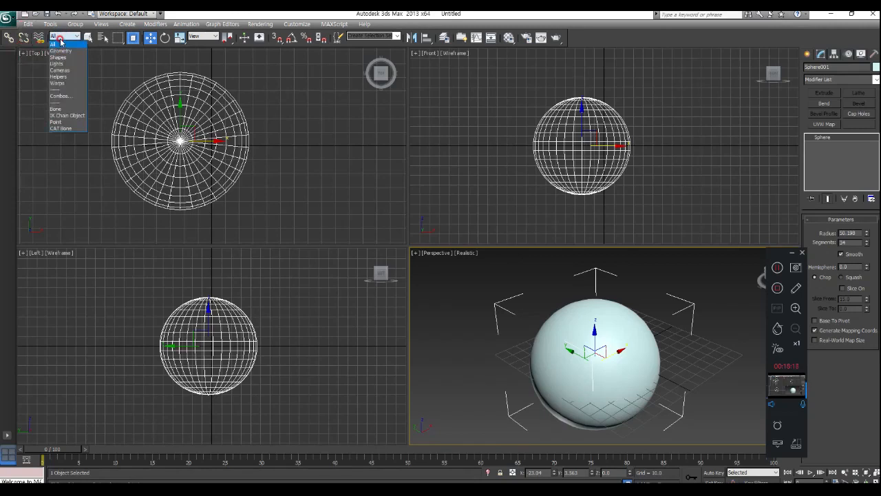
pyautogui.click(291, 150)
pyautogui.rightClick(196, 162)
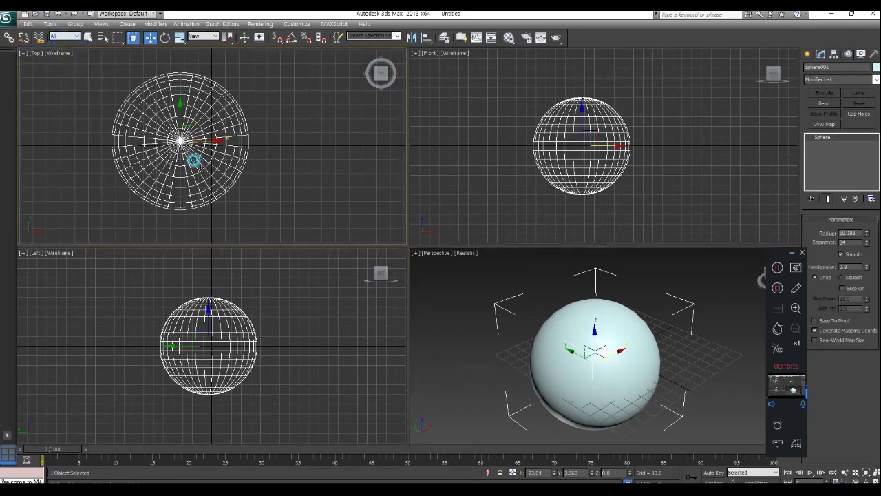
pyautogui.press('Delete')
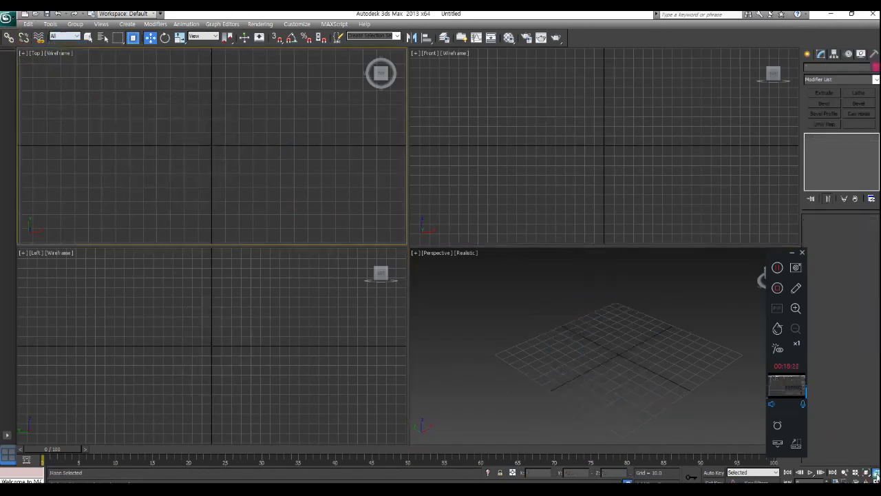
# Create seven spheres of different sizes across the Top view, the largest with a radius of about 51.8
pyautogui.click(602, 188)
pyautogui.click(807, 53)
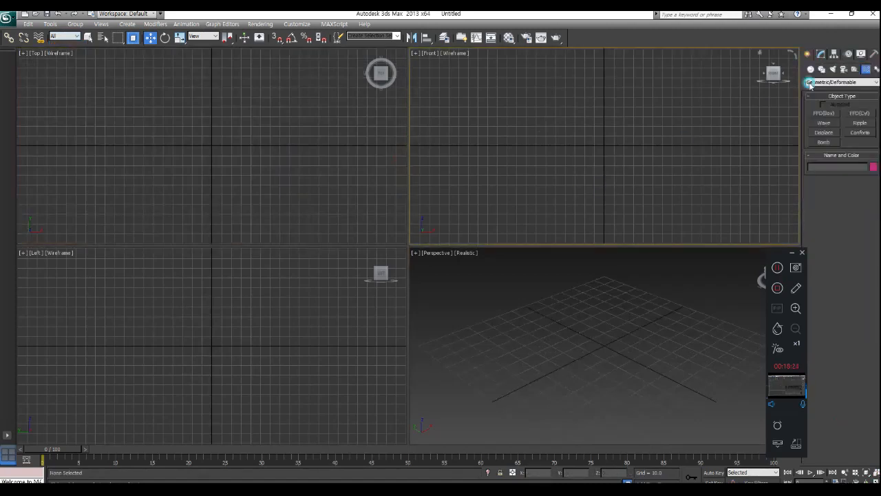
pyautogui.click(810, 69)
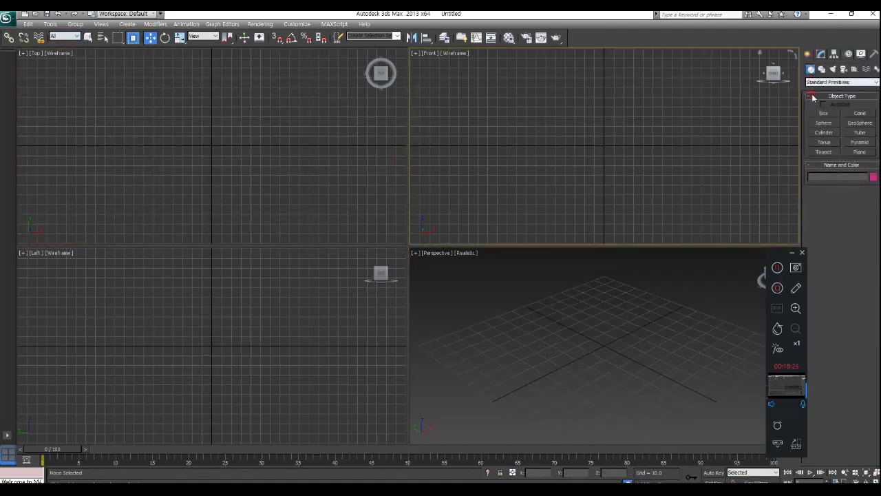
pyautogui.click(823, 123)
pyautogui.moveTo(126, 108); pyautogui.dragTo(191, 134)
pyautogui.moveTo(225, 138); pyautogui.dragTo(237, 144)
pyautogui.moveTo(260, 151); pyautogui.dragTo(266, 152)
pyautogui.moveTo(302, 156); pyautogui.dragTo(348, 175)
pyautogui.moveTo(182, 156); pyautogui.dragTo(230, 170)
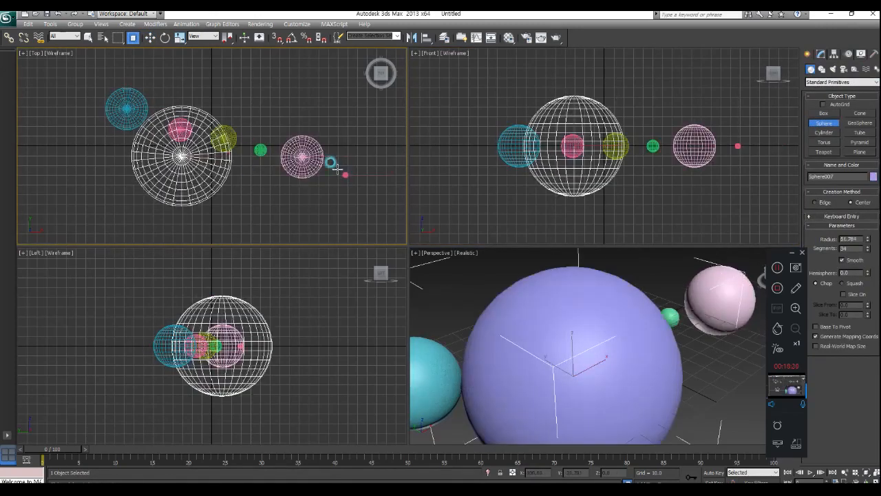
# Draw five circles of different sizes and one arc among the spheres in the Top view
pyautogui.click(821, 70)
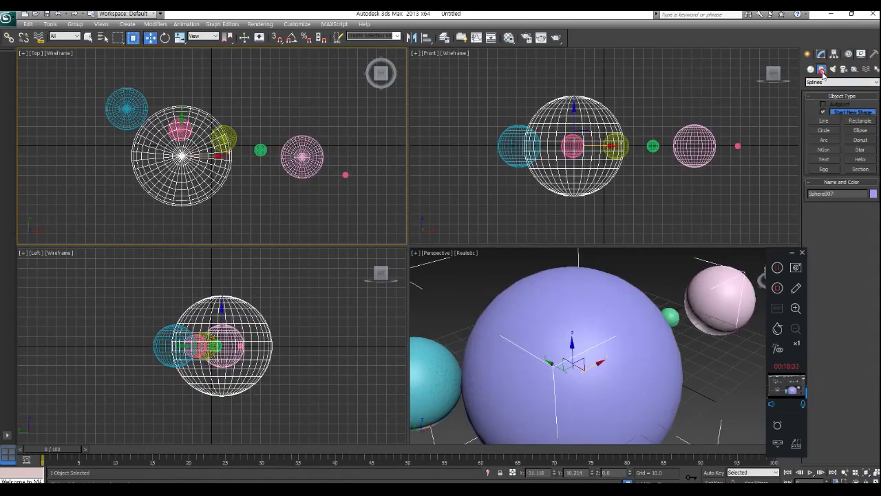
pyautogui.click(826, 129)
pyautogui.moveTo(244, 86)
pyautogui.mouseDown()
pyautogui.moveTo(271, 116)
pyautogui.moveTo(341, 129)
pyautogui.moveTo(309, 144)
pyautogui.mouseUp()
pyautogui.moveTo(169, 169); pyautogui.dragTo(178, 183)
pyautogui.moveTo(237, 194); pyautogui.dragTo(289, 206)
pyautogui.click(822, 140)
pyautogui.moveTo(103, 127); pyautogui.dragTo(245, 172)
pyautogui.click(210, 126)
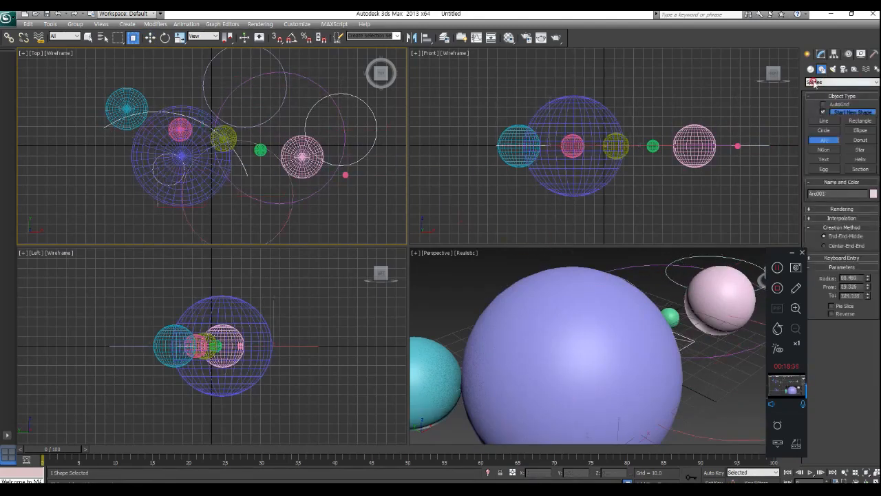
# Place eight standard Omni lights among the spheres in the Top view
pyautogui.click(832, 70)
pyautogui.click(842, 82)
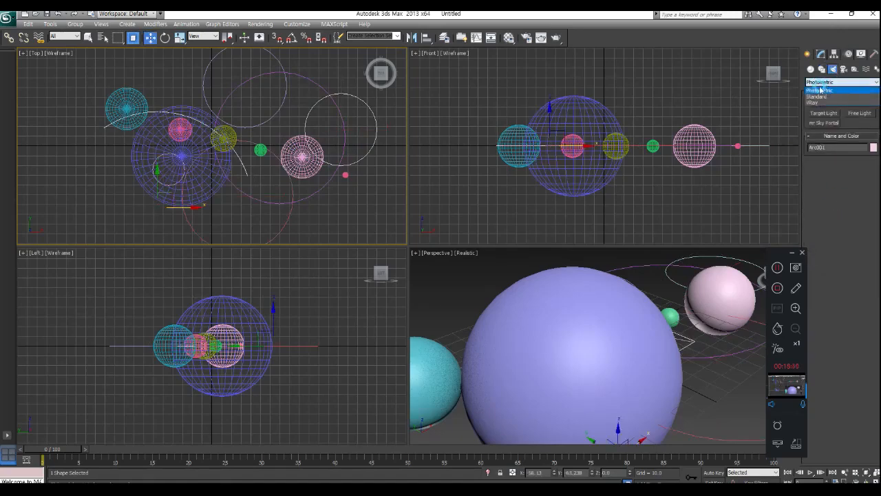
pyautogui.click(836, 93)
pyautogui.click(824, 132)
pyautogui.click(275, 147)
pyautogui.click(277, 105)
pyautogui.click(327, 96)
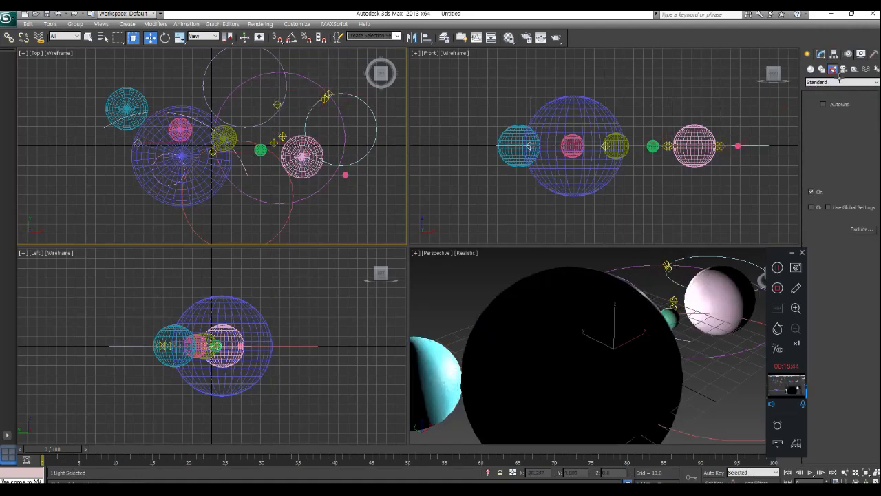
# Create two target cameras in the Top view, one aimed at the large sphere and one across the light pink sphere
pyautogui.click(844, 69)
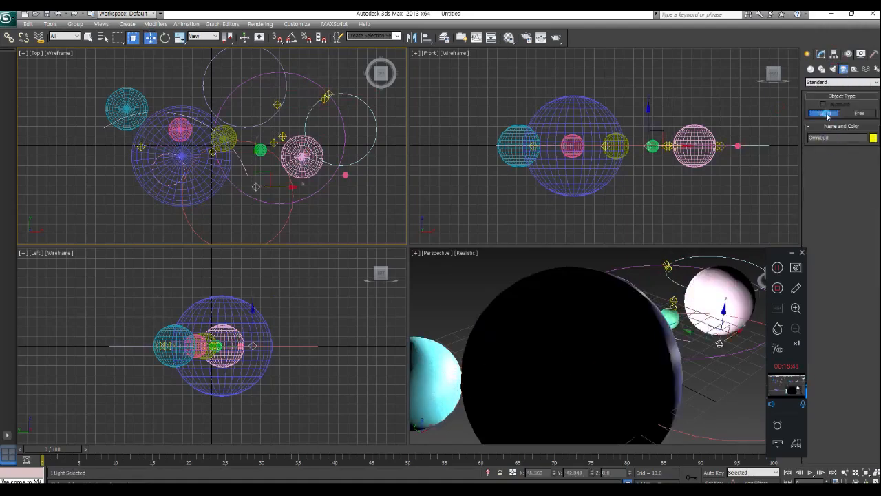
pyautogui.click(824, 113)
pyautogui.moveTo(278, 92); pyautogui.dragTo(177, 175)
pyautogui.moveTo(276, 161); pyautogui.dragTo(320, 159)
pyautogui.press('w')
pyautogui.keyDown('alt'); pyautogui.moveTo(556, 383); pyautogui.dragTo(569, 446, button='middle'); pyautogui.keyUp('alt')
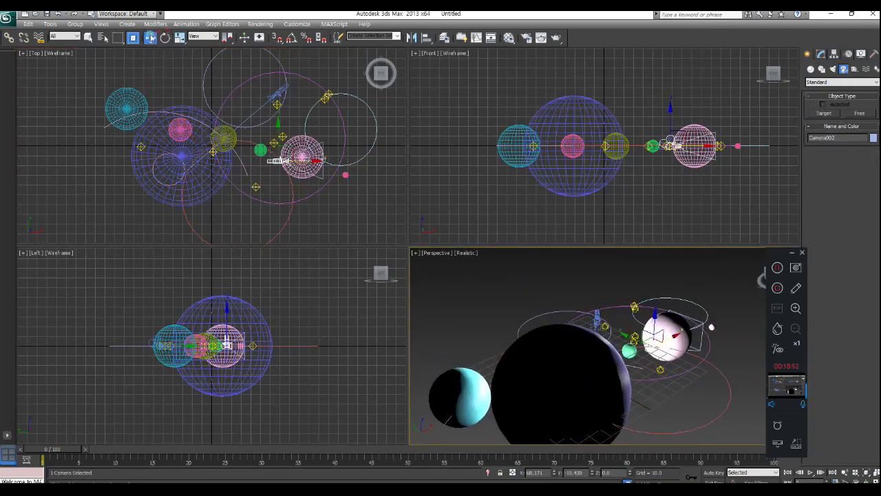
pyautogui.click(167, 73)
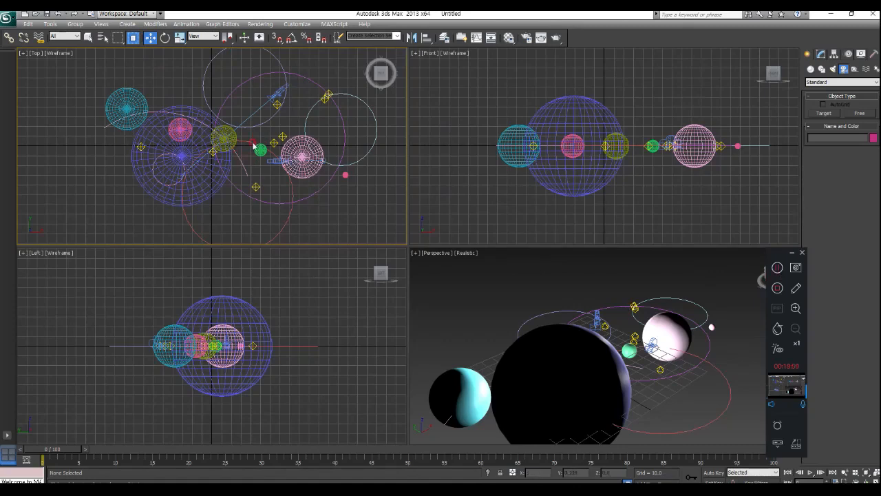
pyautogui.click(212, 155)
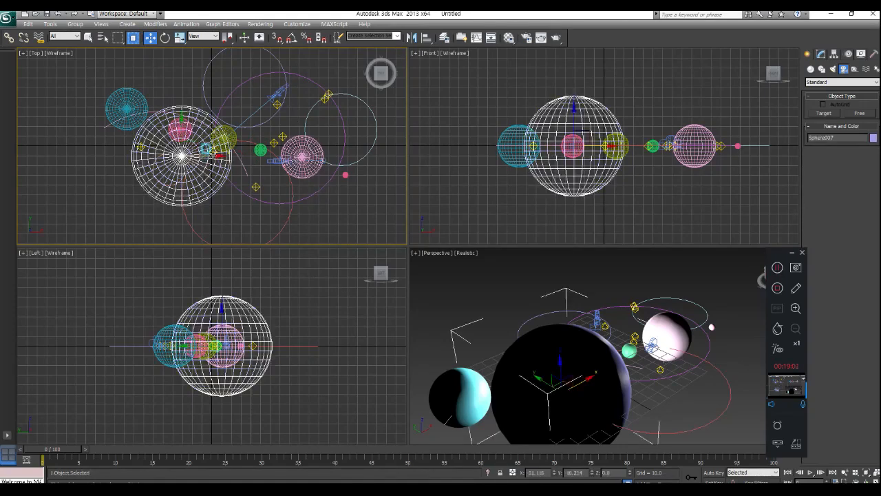
pyautogui.click(211, 150)
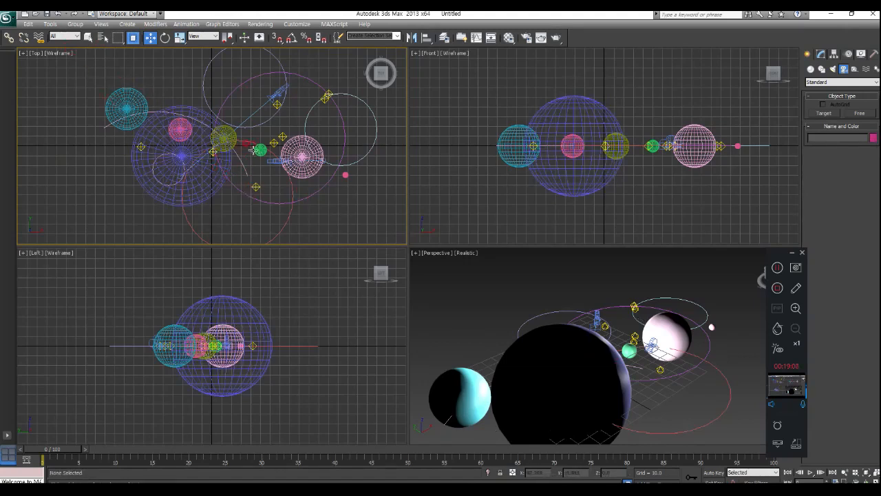
# Restrict the selection filter to Lights and delete all the Omni lights
pyautogui.click(68, 36)
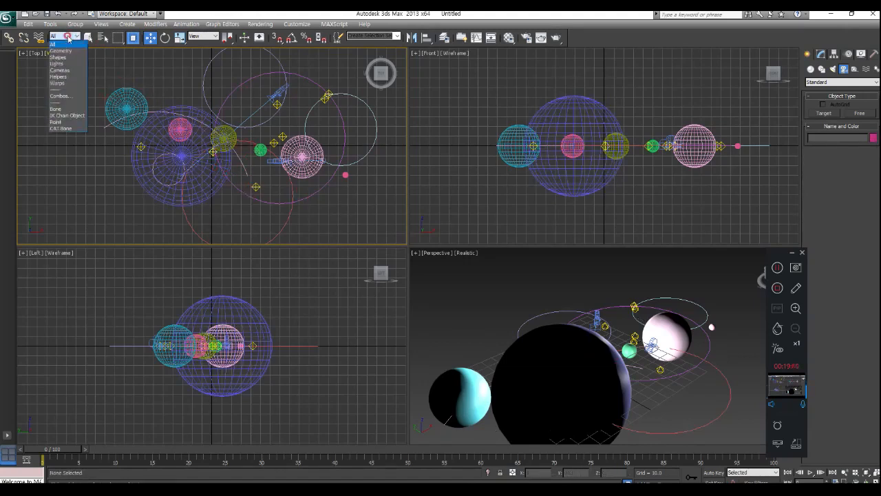
pyautogui.click(57, 64)
pyautogui.moveTo(84, 74); pyautogui.dragTo(441, 237)
pyautogui.moveTo(73, 55); pyautogui.dragTo(338, 204)
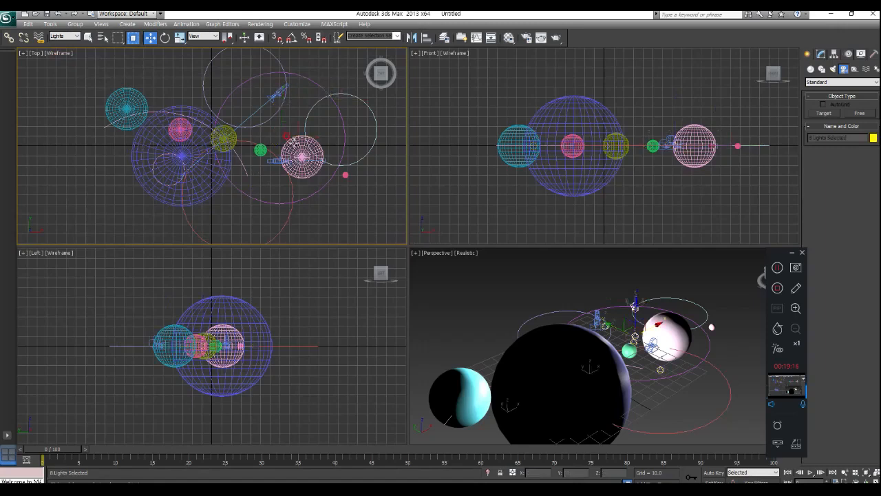
pyautogui.press('Delete')
# Restrict the selection filter to Cameras and delete both cameras
pyautogui.click(65, 36)
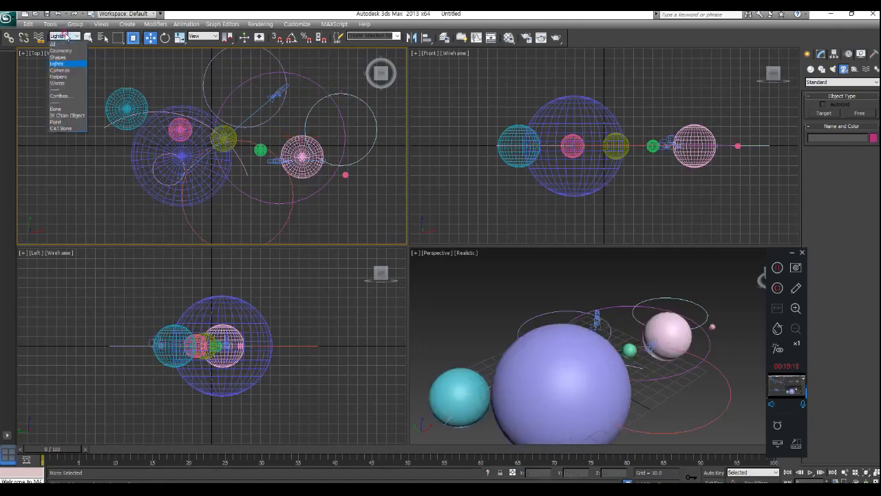
pyautogui.click(66, 71)
pyautogui.moveTo(97, 84); pyautogui.dragTo(369, 219)
pyautogui.press('Delete')
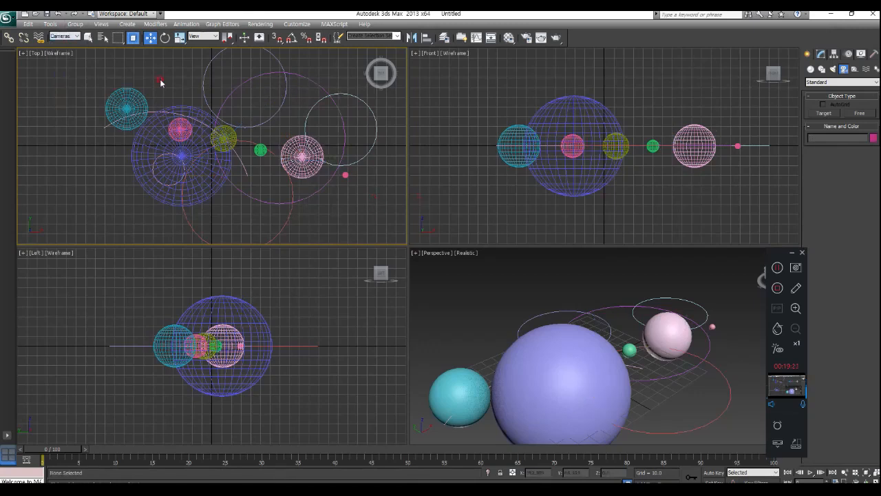
# Restrict the selection filter to Shapes and delete all the circles and the arc
pyautogui.click(66, 36)
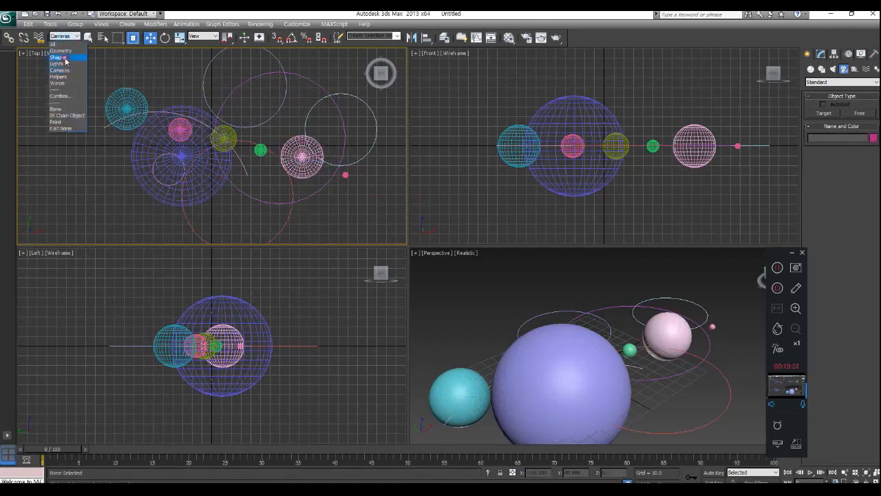
pyautogui.click(66, 58)
pyautogui.moveTo(326, 78); pyautogui.dragTo(86, 187)
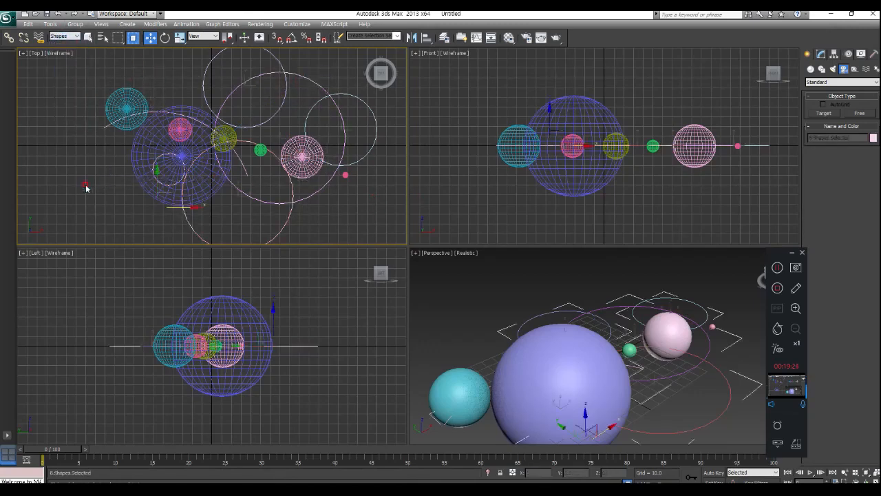
pyautogui.press('Delete')
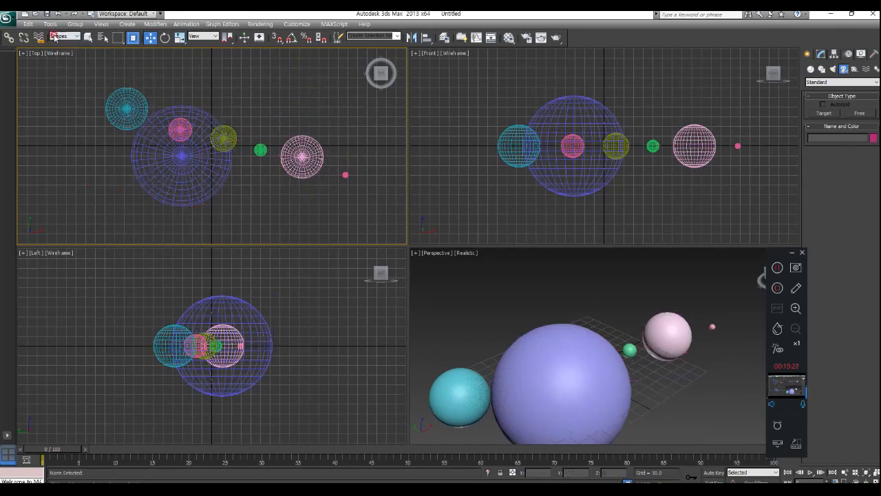
# Set the selection filter back to All and window-select the spheres in the Top view
pyautogui.click(61, 37)
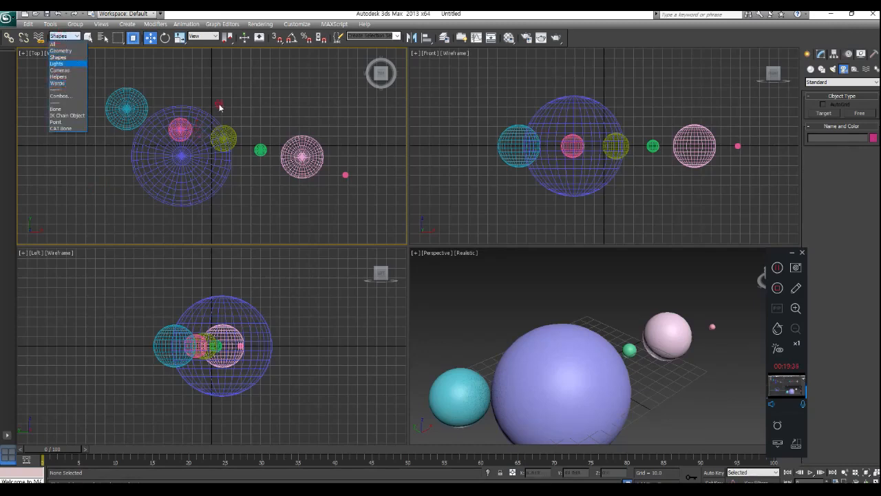
pyautogui.click(219, 107)
pyautogui.moveTo(312, 139); pyautogui.dragTo(209, 189, button='middle')
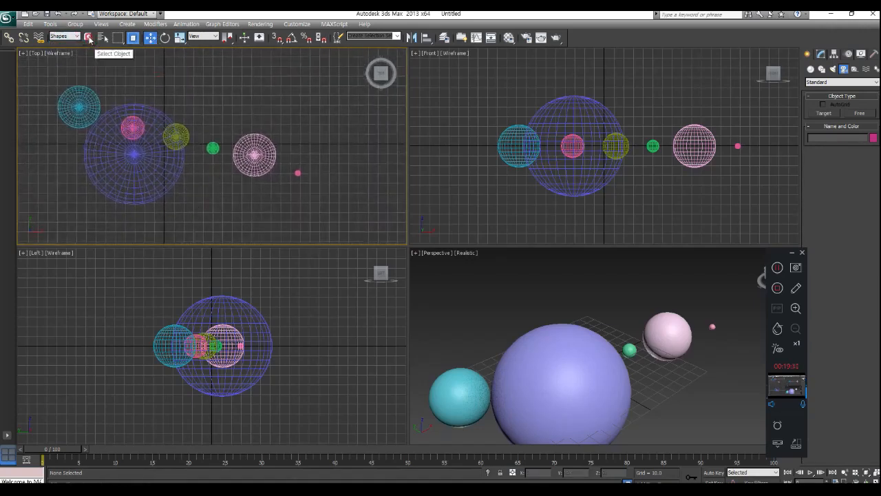
pyautogui.moveTo(240, 175); pyautogui.dragTo(57, 217)
pyautogui.click(69, 36)
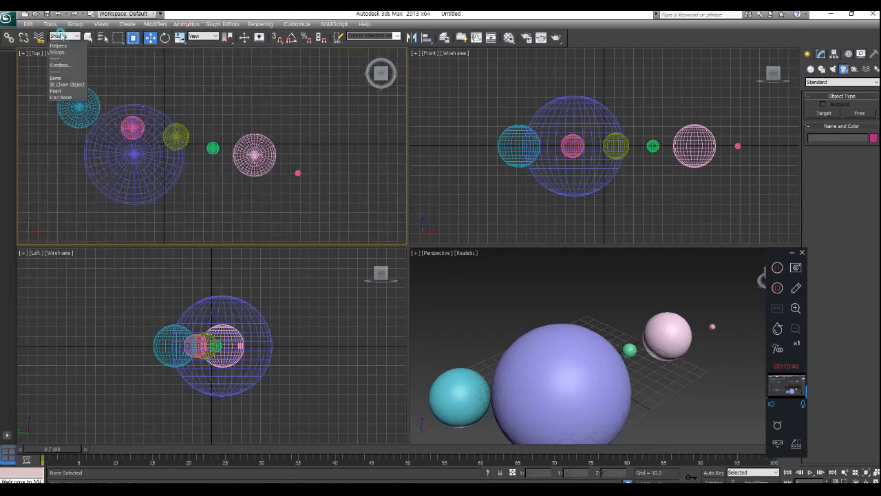
pyautogui.click(64, 43)
pyautogui.moveTo(209, 118); pyautogui.dragTo(276, 131, button='middle')
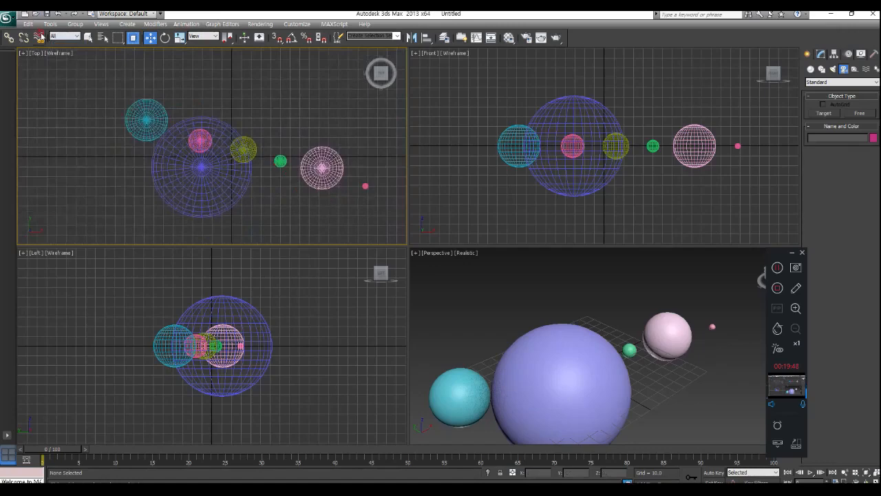
pyautogui.click(55, 37)
pyautogui.click(55, 44)
pyautogui.moveTo(111, 69); pyautogui.dragTo(307, 209)
pyautogui.moveTo(372, 136); pyautogui.dragTo(214, 205)
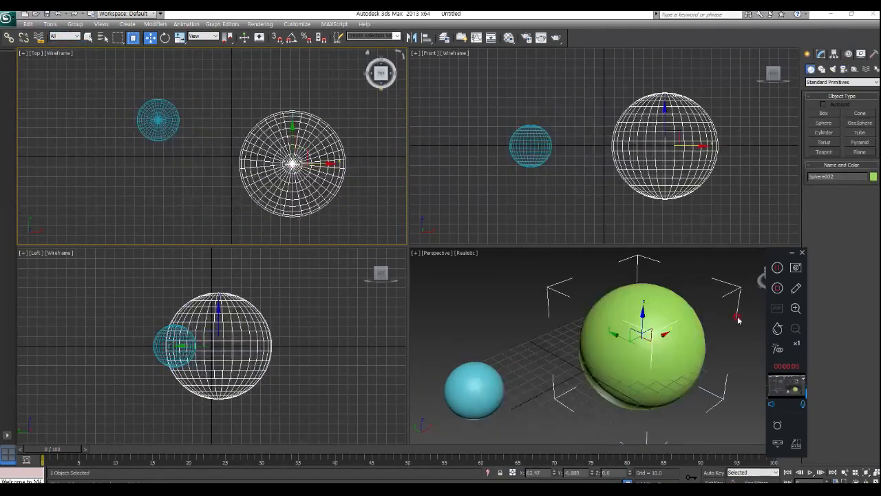
# Move the large green sphere along X toward the small cyan sphere in the Top view
pyautogui.click(168, 201)
pyautogui.scroll(-2, 256, 197)
pyautogui.moveTo(256, 197); pyautogui.dragTo(225, 196, button='middle')
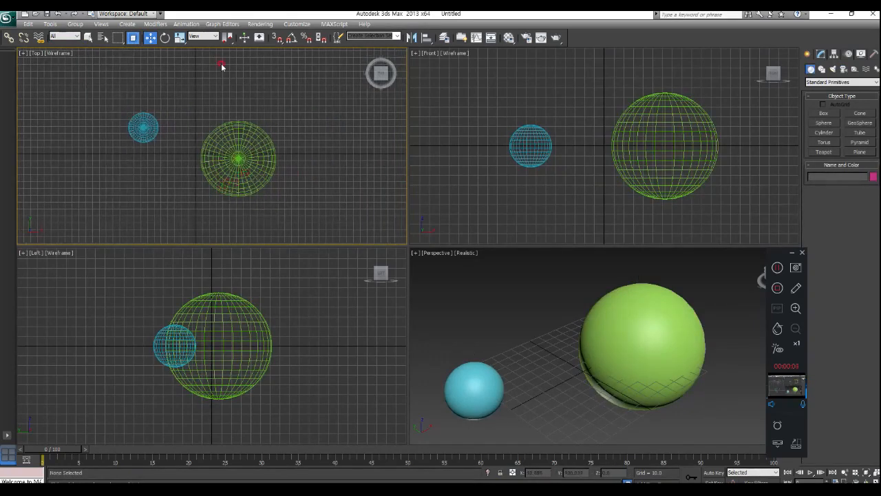
pyautogui.click(150, 37)
pyautogui.click(278, 158)
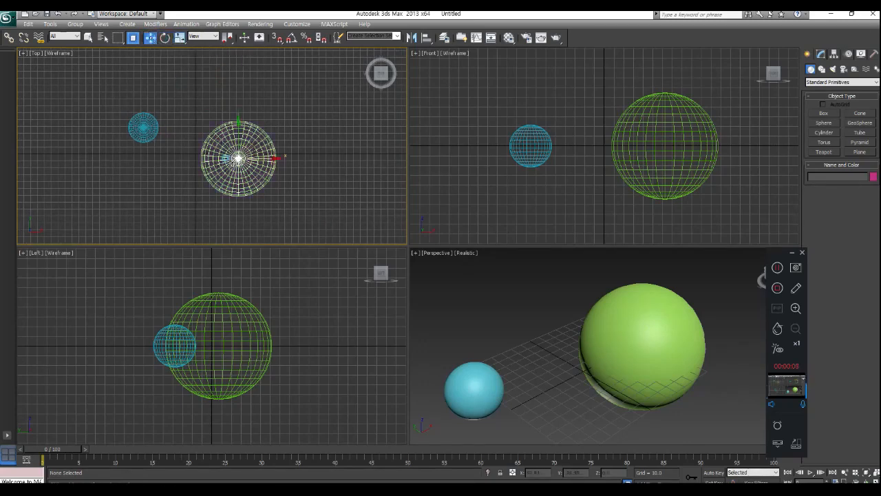
pyautogui.moveTo(236, 155); pyautogui.dragTo(199, 157)
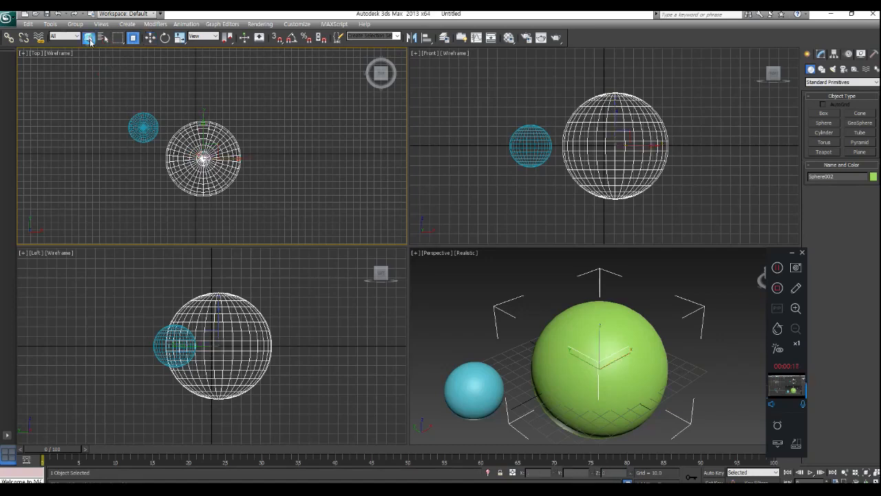
# Select the cyan sphere with Select Object, then move it slightly toward the green sphere in X and slightly up in Y
pyautogui.click(135, 64)
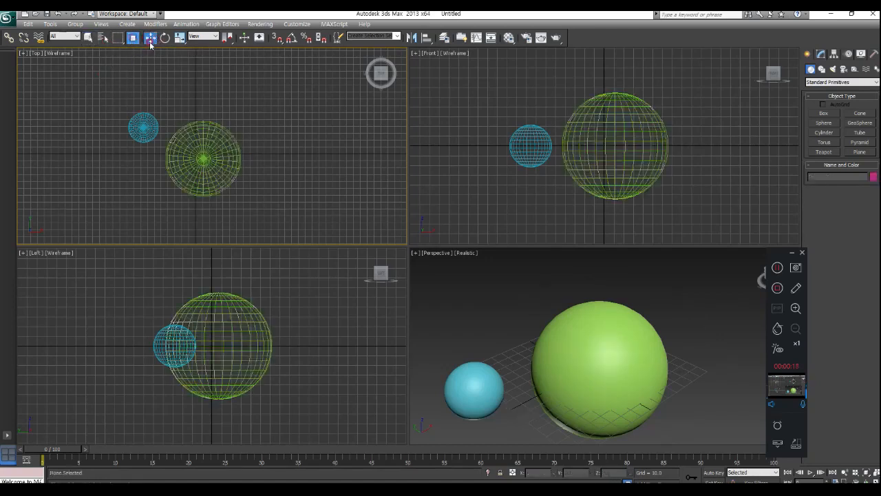
pyautogui.click(88, 37)
pyautogui.click(134, 126)
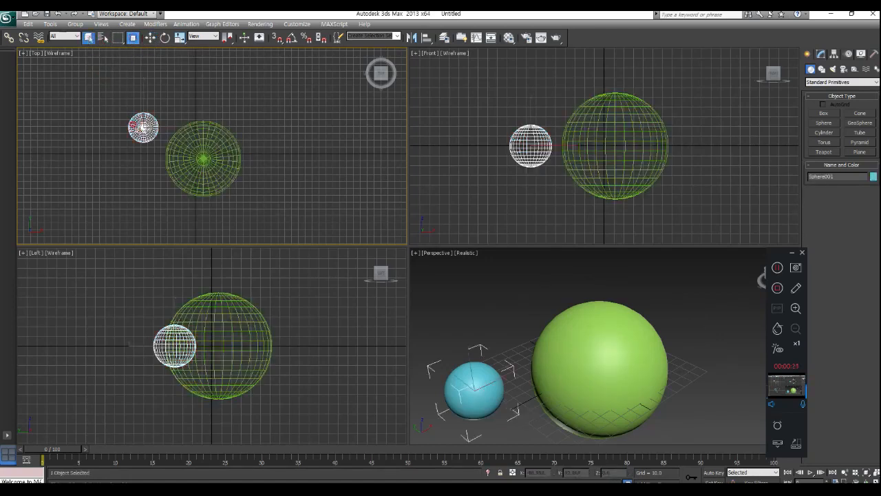
pyautogui.click(150, 37)
pyautogui.moveTo(162, 126)
pyautogui.mouseDown()
pyautogui.moveTo(208, 127)
pyautogui.moveTo(170, 127)
pyautogui.mouseUp()
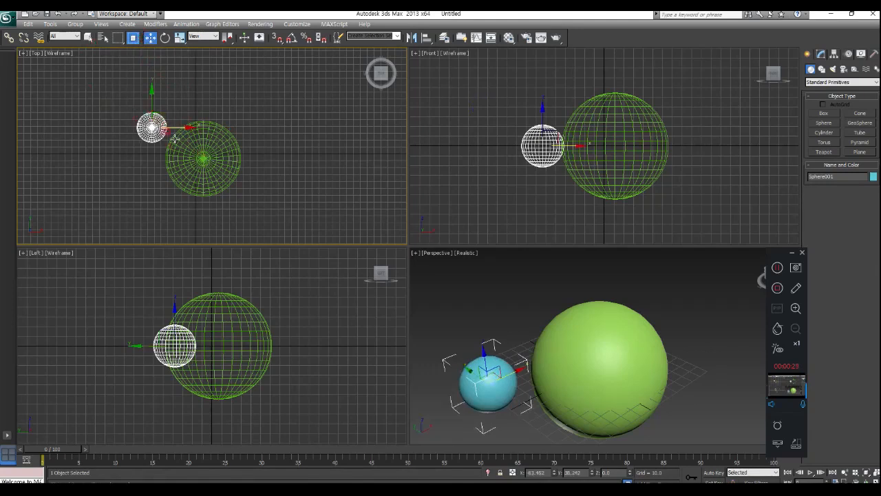
pyautogui.moveTo(153, 113)
pyautogui.mouseDown()
pyautogui.moveTo(153, 102)
pyautogui.moveTo(154, 110)
pyautogui.mouseUp()
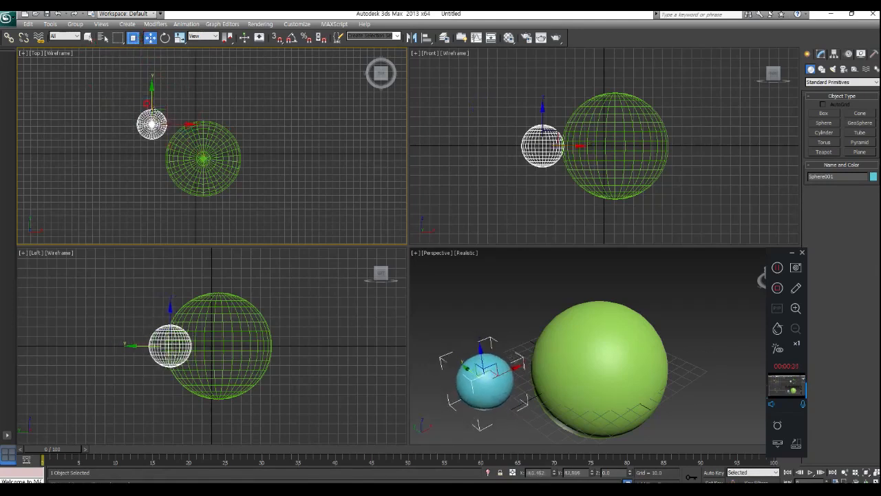
# Move the green sphere along X in the Top view until it meets the cyan sphere
pyautogui.click(176, 72)
pyautogui.click(200, 141)
pyautogui.click(79, 57)
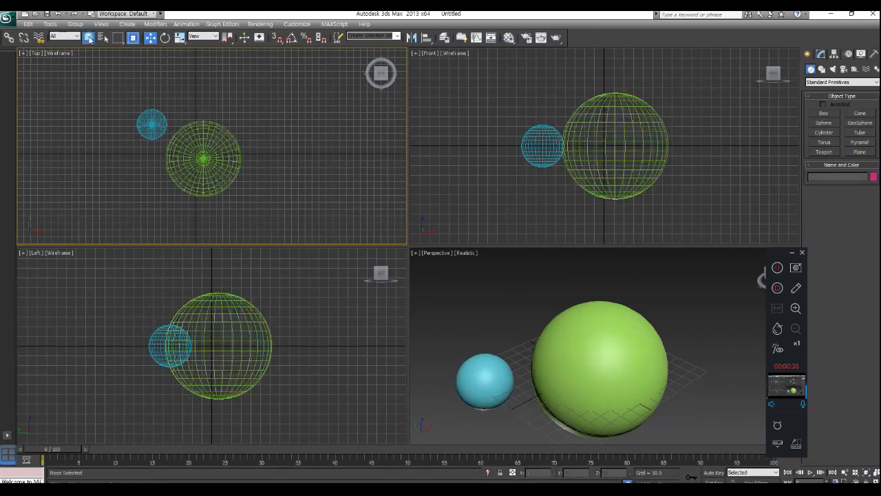
pyautogui.click(203, 158)
pyautogui.moveTo(204, 158)
pyautogui.mouseDown()
pyautogui.moveTo(248, 157)
pyautogui.moveTo(190, 159)
pyautogui.mouseUp()
# Select the cyan sphere, rotate it slightly in the Top view and clear the selection
pyautogui.click(88, 37)
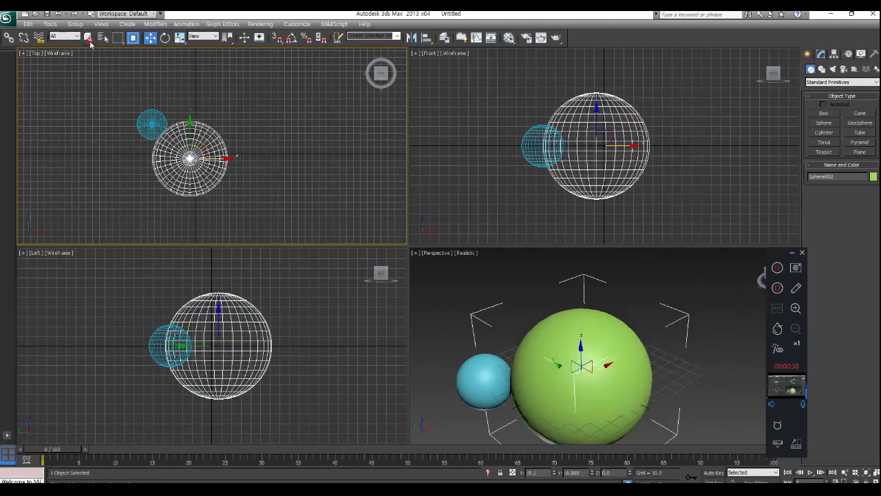
pyautogui.click(142, 126)
pyautogui.press('e')
pyautogui.moveTo(159, 112); pyautogui.dragTo(163, 125)
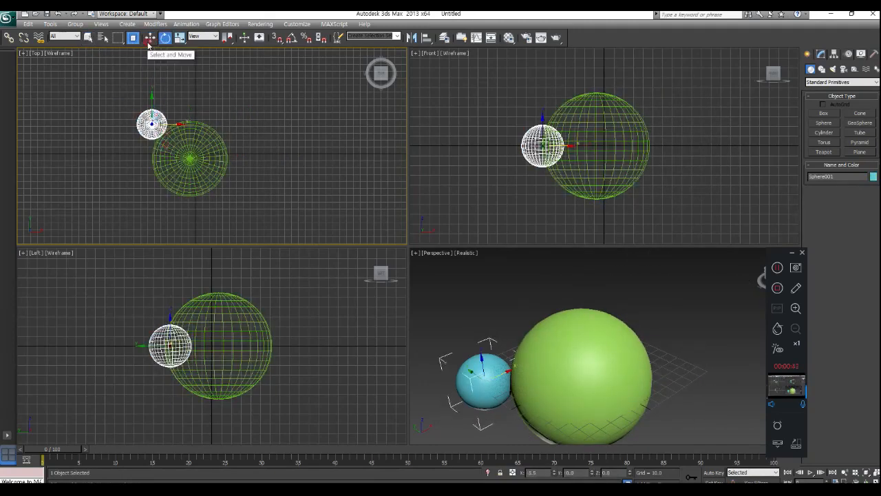
pyautogui.click(175, 211)
# Rename the large green sphere as KKK and the small cyan sphere as MMM
pyautogui.moveTo(226, 215); pyautogui.dragTo(199, 225, button='middle')
pyautogui.click(189, 186)
pyautogui.click(817, 55)
pyautogui.click(833, 66)
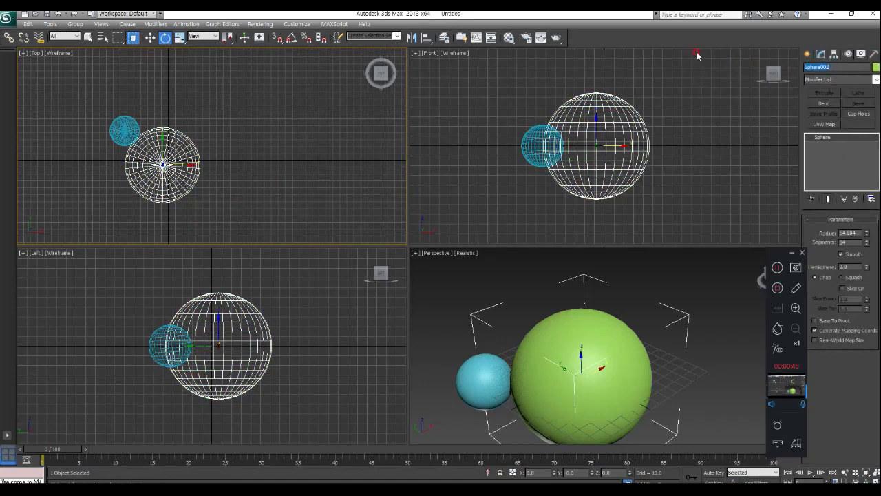
pyautogui.write('ooo')
pyautogui.click(113, 118)
pyautogui.click(837, 68)
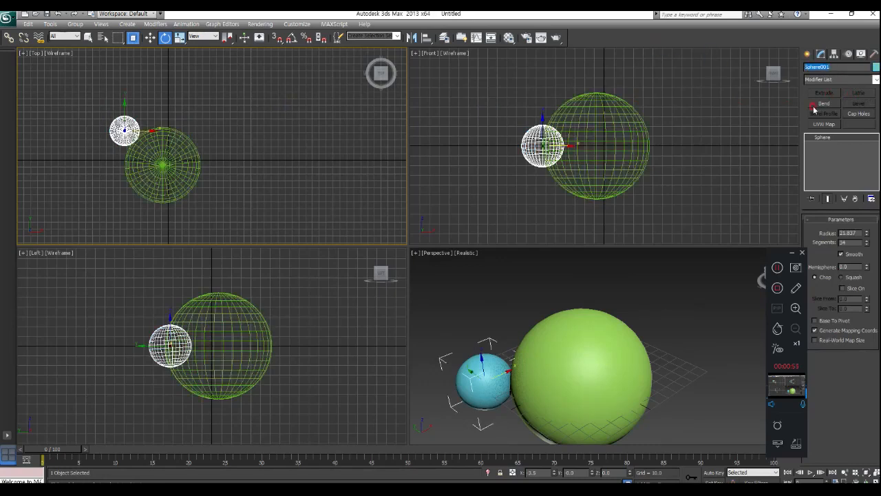
pyautogui.write('Mill')
pyautogui.click(329, 180)
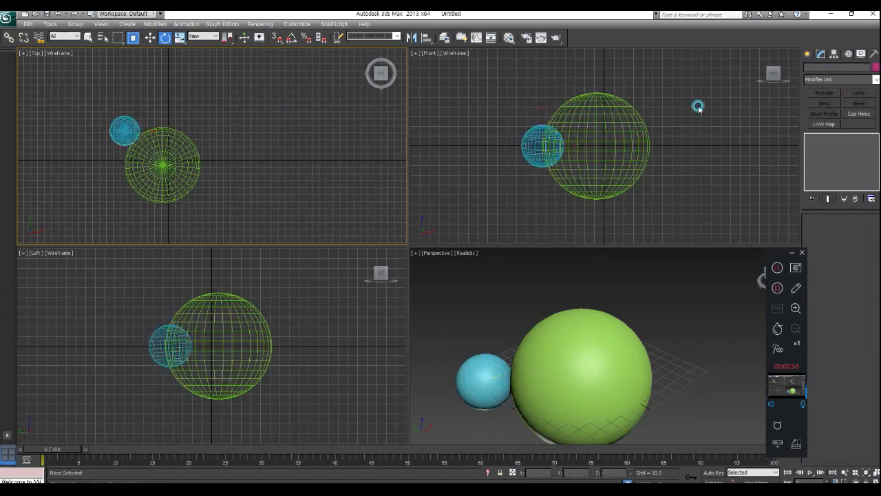
# Create five large overlapping spheres around the two named spheres in the Top view
pyautogui.click(808, 54)
pyautogui.click(821, 122)
pyautogui.moveTo(225, 161); pyautogui.dragTo(272, 196)
pyautogui.moveTo(157, 135); pyautogui.dragTo(232, 187)
pyautogui.moveTo(154, 158); pyautogui.dragTo(219, 207)
pyautogui.moveTo(234, 146); pyautogui.dragTo(342, 230)
pyautogui.moveTo(296, 114); pyautogui.dragTo(385, 178)
# Try to pick individual spheres directly among the overlapping wireframes in the Top view
pyautogui.click(150, 38)
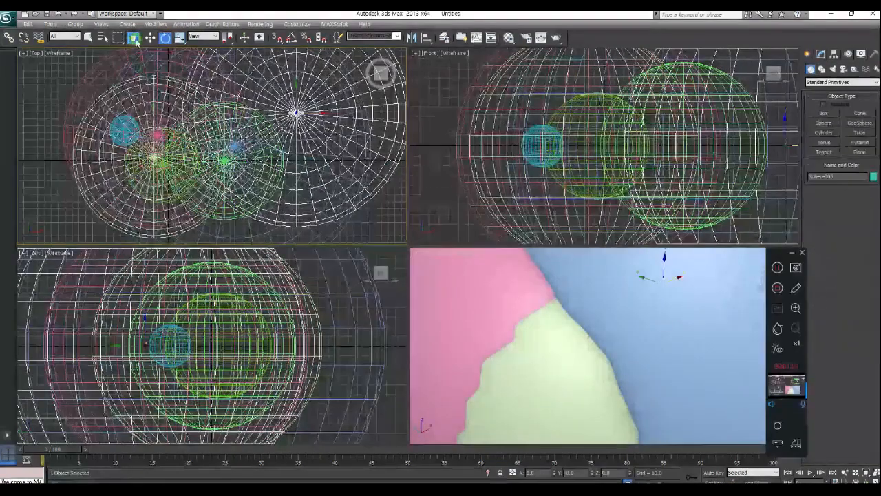
pyautogui.click(64, 160)
pyautogui.click(141, 155)
pyautogui.click(141, 154)
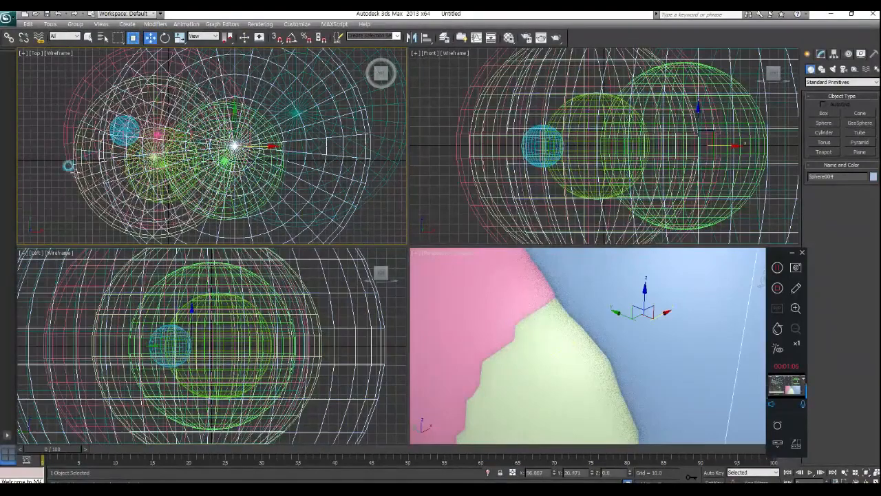
pyautogui.click(78, 181)
pyautogui.click(31, 160)
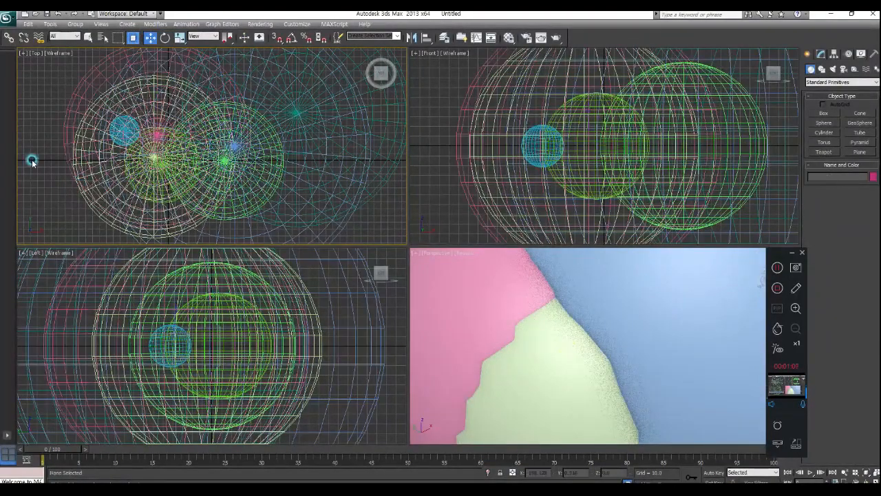
# Examine the object names in the Select From Scene list and close it without selecting anything
pyautogui.click(102, 39)
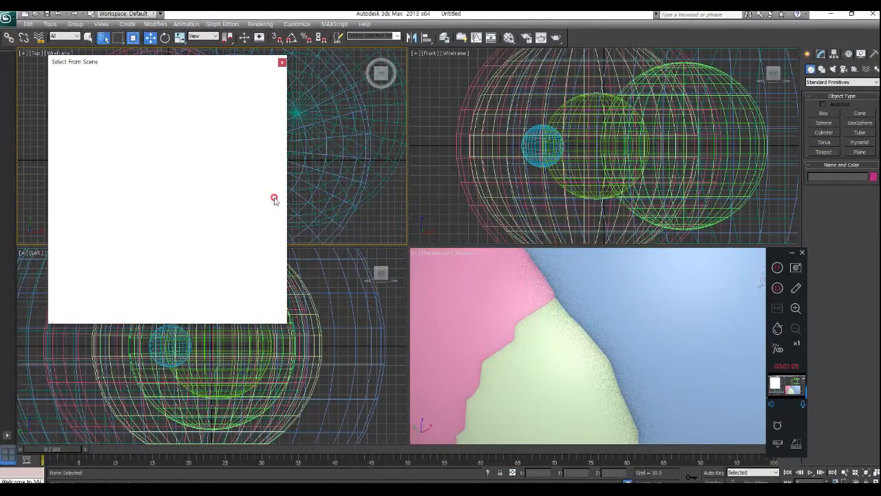
pyautogui.click(282, 62)
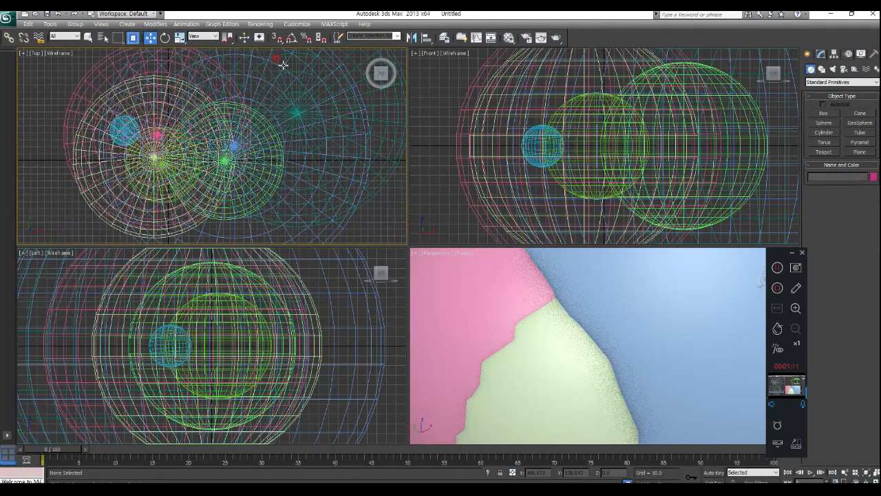
pyautogui.press('h')
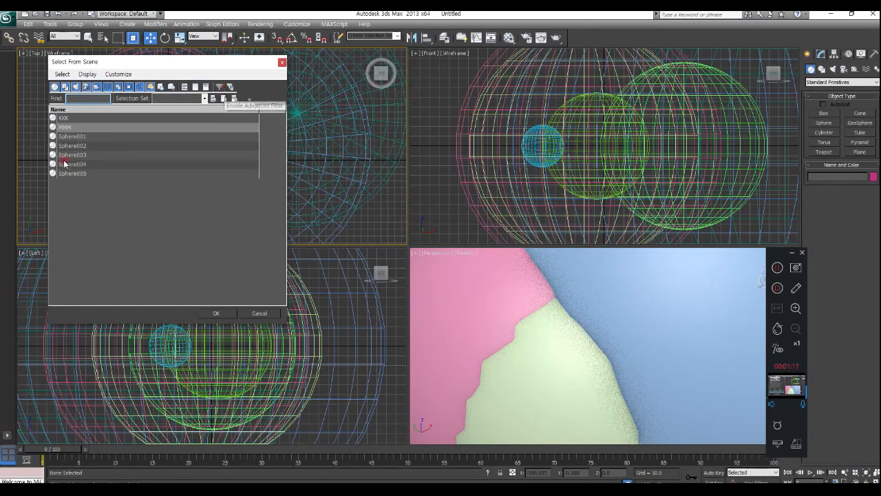
pyautogui.click(279, 63)
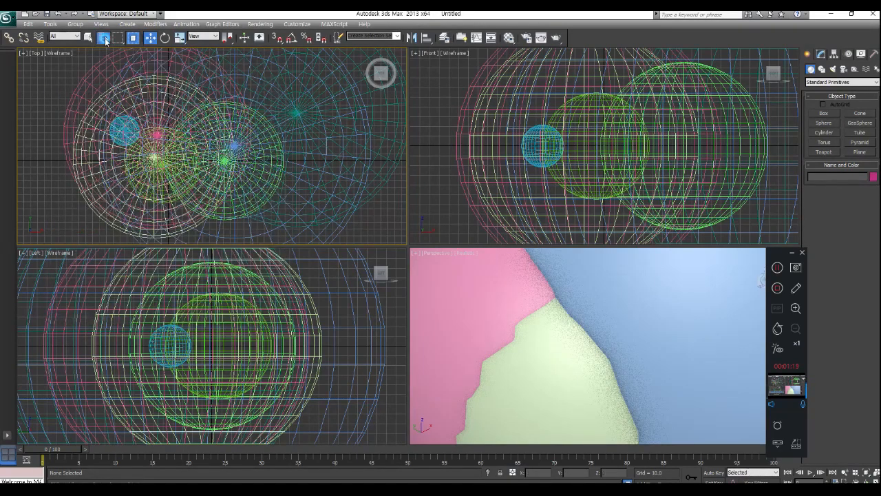
# Select KKK by name and move it along negative X, clear of the overlapping spheres
pyautogui.click(103, 37)
pyautogui.click(88, 126)
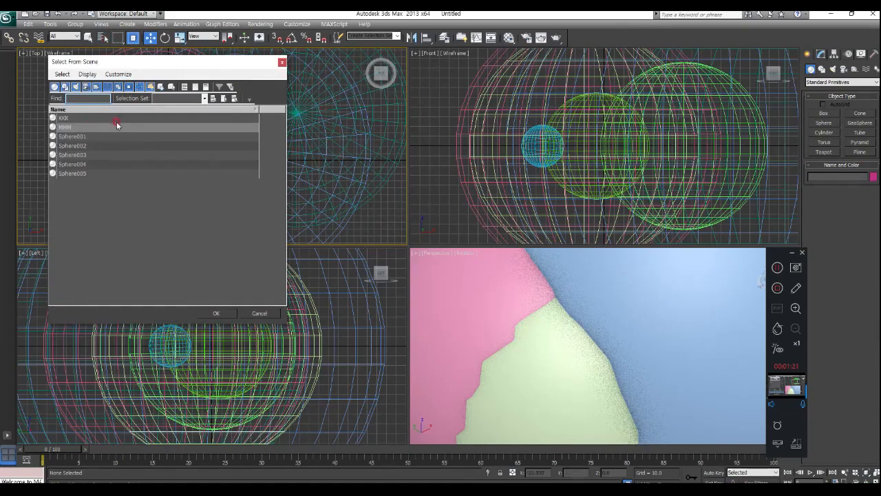
pyautogui.click(63, 118)
pyautogui.click(215, 314)
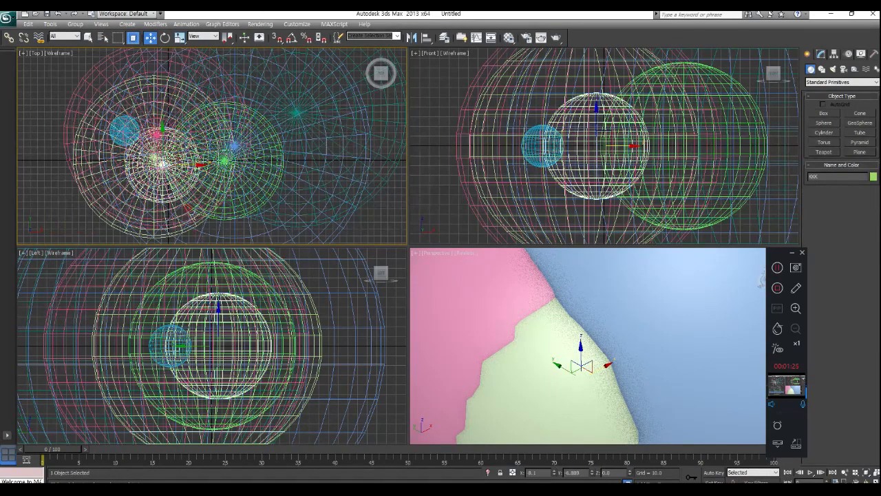
pyautogui.moveTo(197, 163); pyautogui.dragTo(87, 168)
pyautogui.scroll(-2, 149, 186)
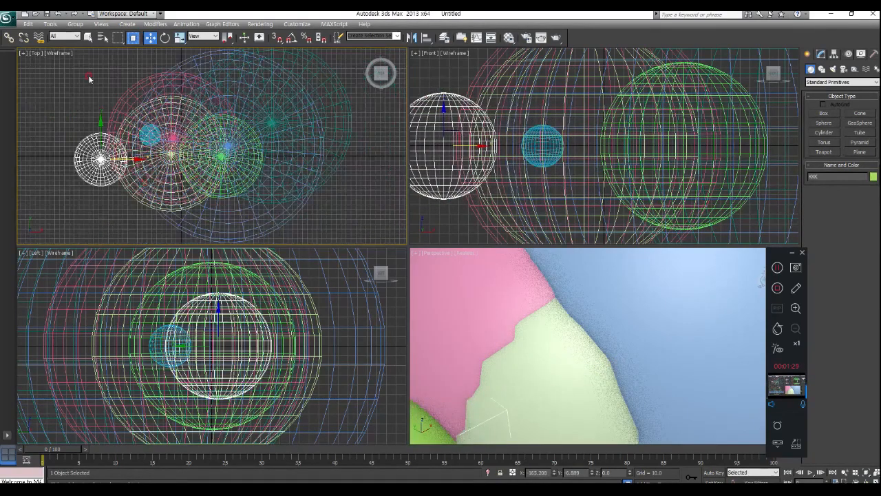
# Select KKK and MMM together by name and move both farther along negative X
pyautogui.click(102, 37)
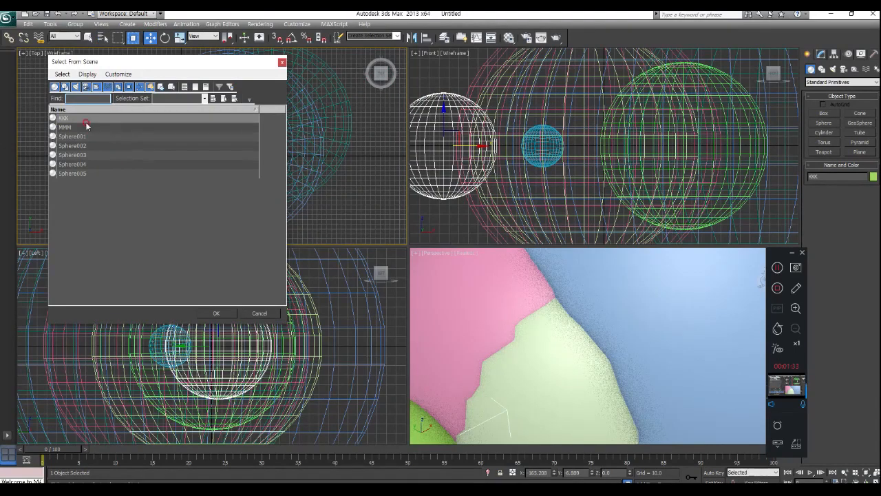
pyautogui.moveTo(88, 121); pyautogui.dragTo(70, 126)
pyautogui.click(225, 312)
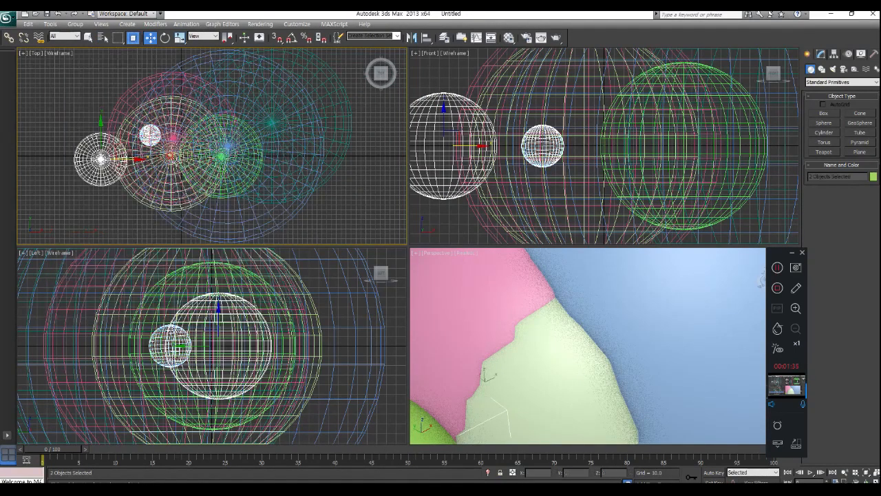
pyautogui.moveTo(136, 161); pyautogui.dragTo(105, 155)
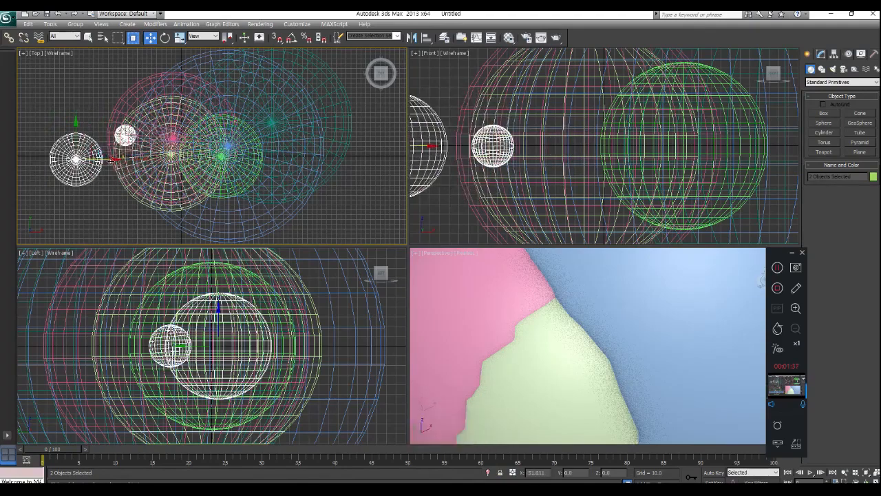
pyautogui.click(335, 208)
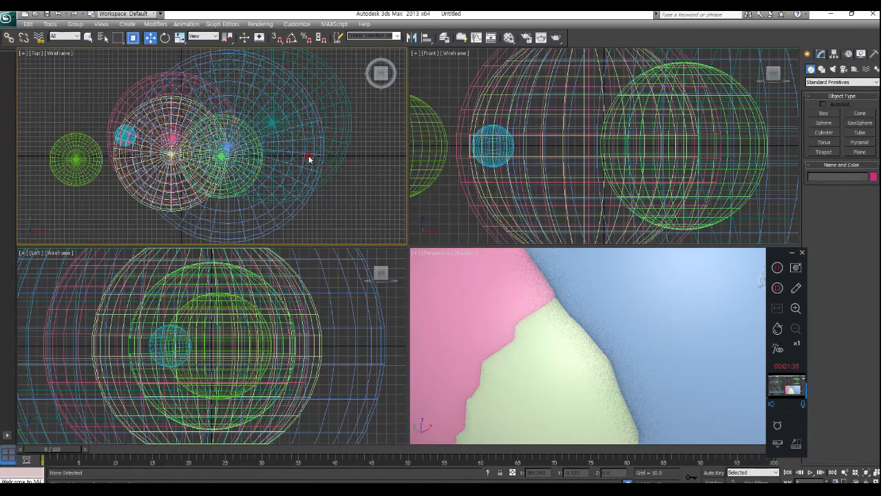
# Select the large blue sphere, view its name and parameters, and clear the selection
pyautogui.click(311, 161)
pyautogui.click(819, 55)
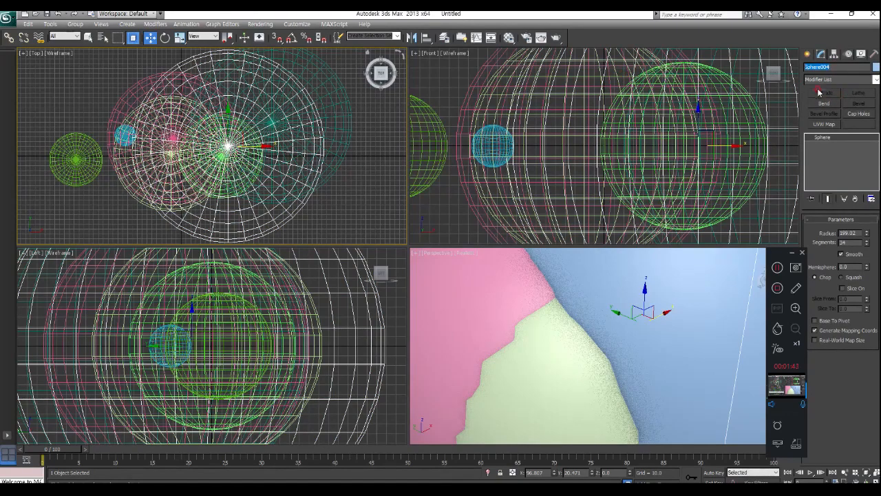
pyautogui.click(360, 196)
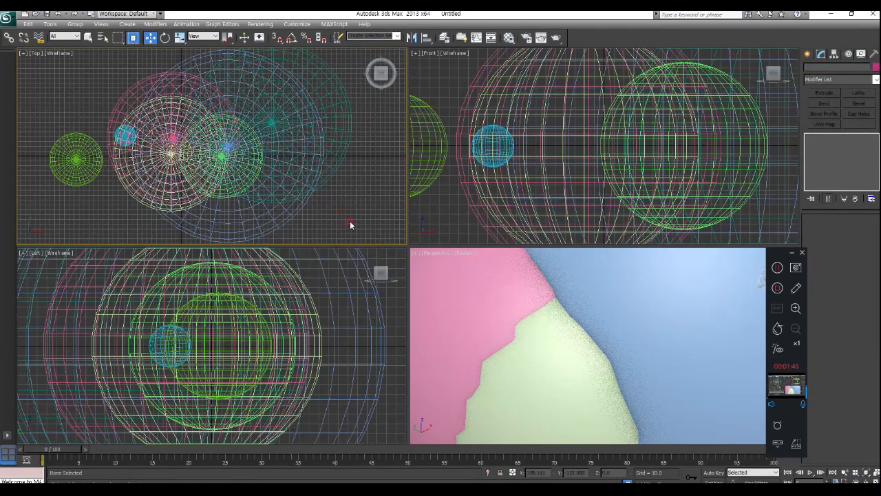
pyautogui.scroll(-1, 289, 193)
pyautogui.scroll(3, 310, 196)
pyautogui.scroll(-2, 221, 131)
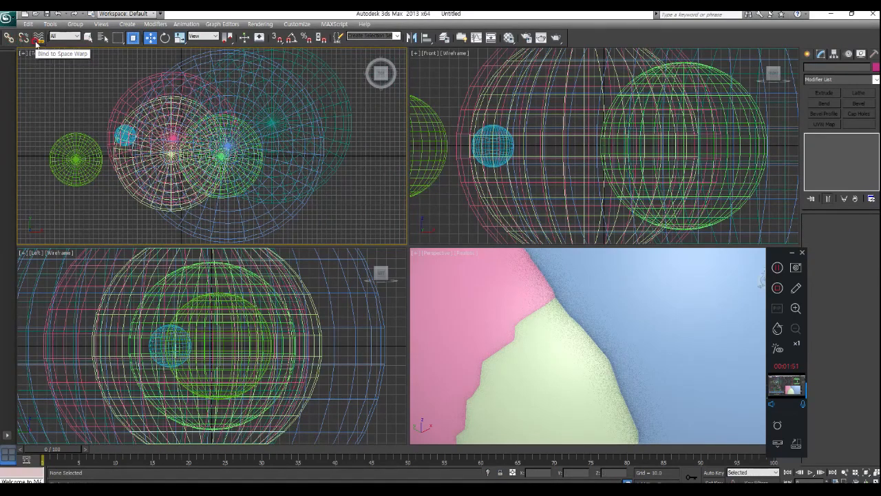
pyautogui.click(165, 38)
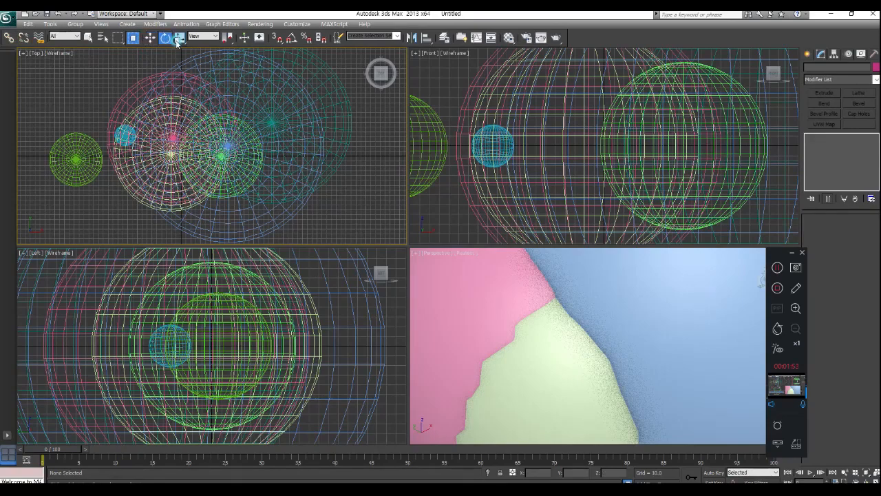
pyautogui.click(150, 38)
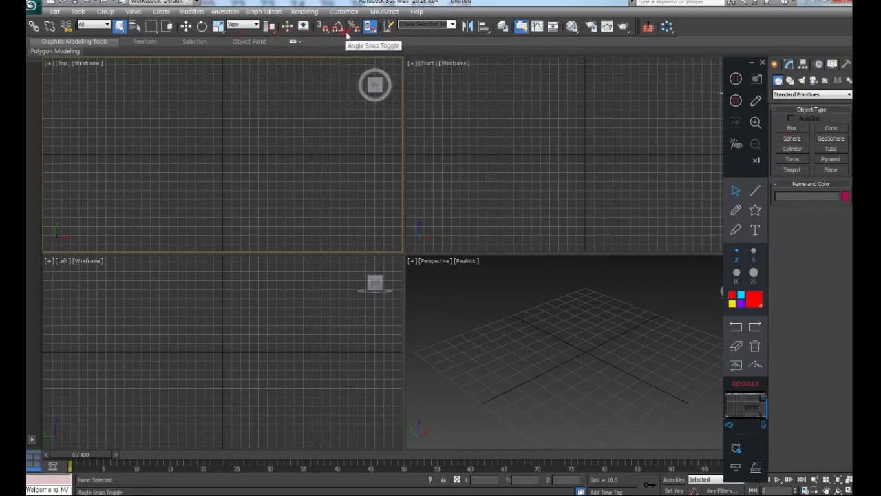
# Create a box with a roughly square base about 59 units wide in the Top viewport and finish box creation
pyautogui.click(792, 139)
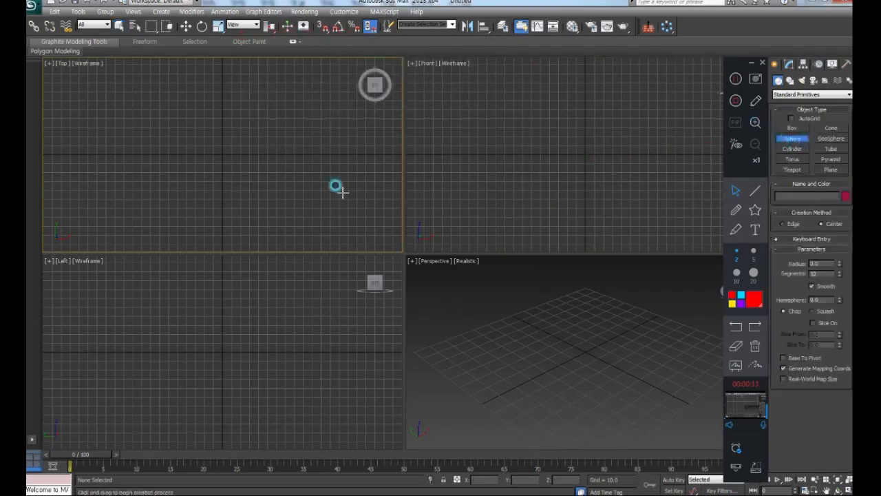
pyautogui.click(792, 128)
pyautogui.moveTo(184, 119); pyautogui.dragTo(237, 172)
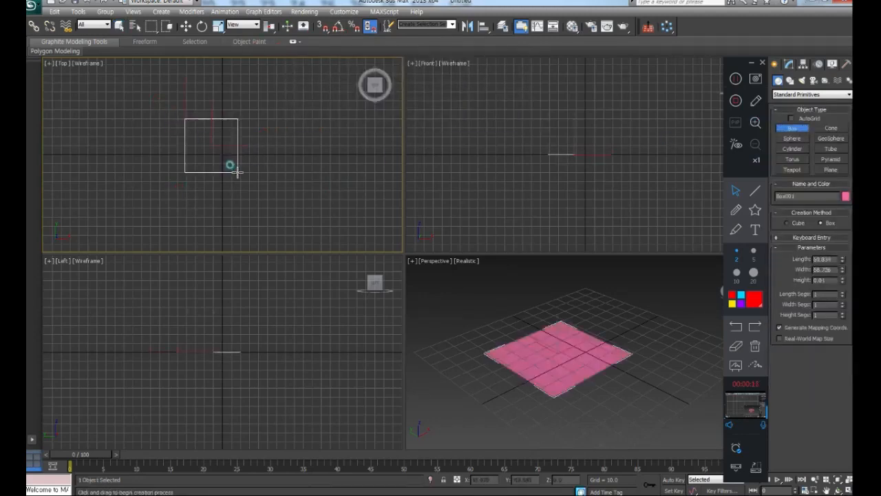
pyautogui.click(238, 131)
pyautogui.rightClick(300, 108)
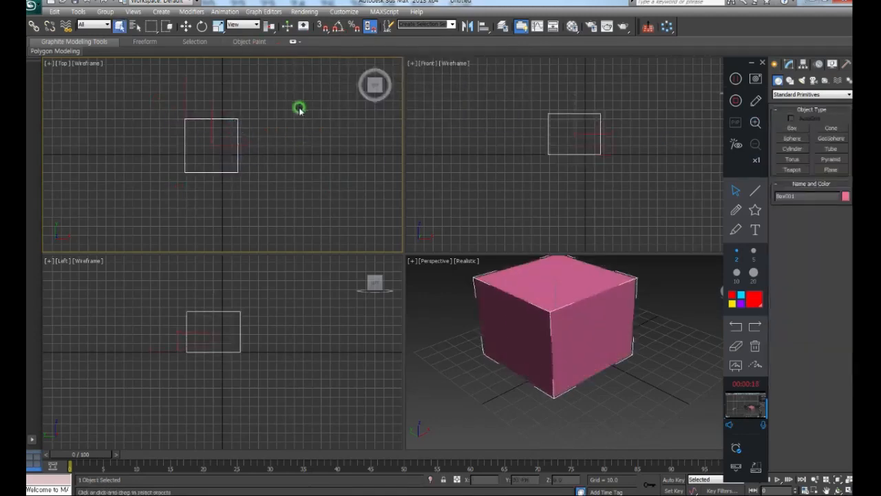
# Keep the reference coordinate system at View and move the box slightly along negative X and Y in the Top viewport
pyautogui.click(238, 26)
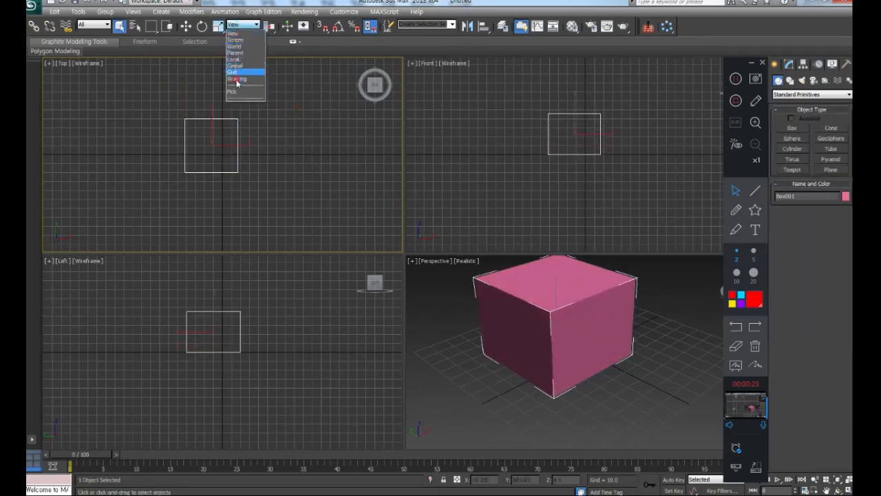
pyautogui.click(237, 33)
pyautogui.click(186, 26)
pyautogui.click(194, 159)
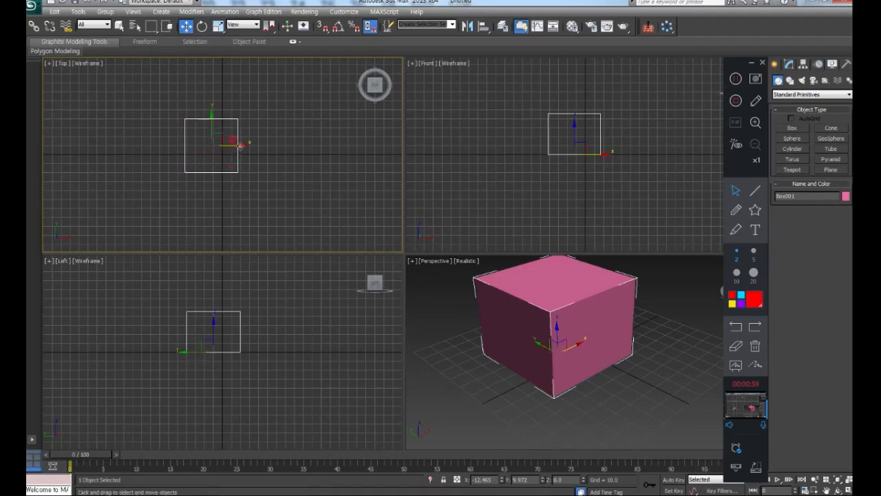
pyautogui.moveTo(234, 143); pyautogui.dragTo(194, 125)
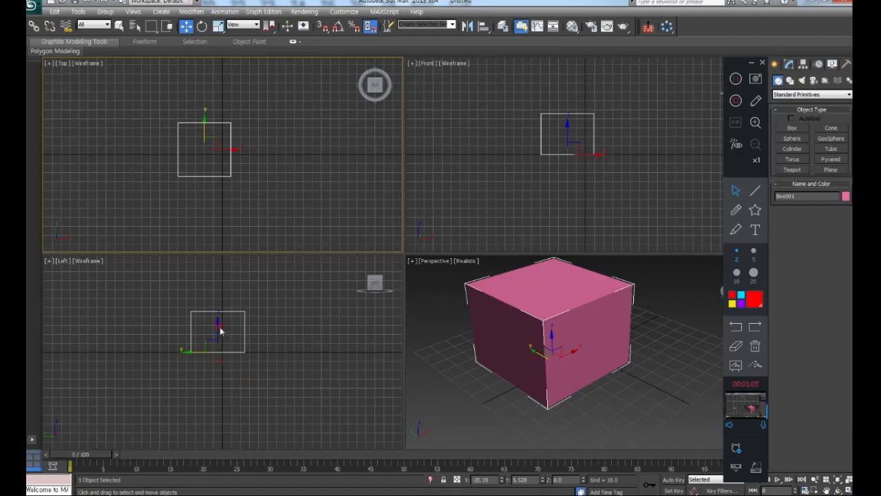
# Set the reference coordinate system to World and move the box along positive X in the Top viewport
pyautogui.click(244, 25)
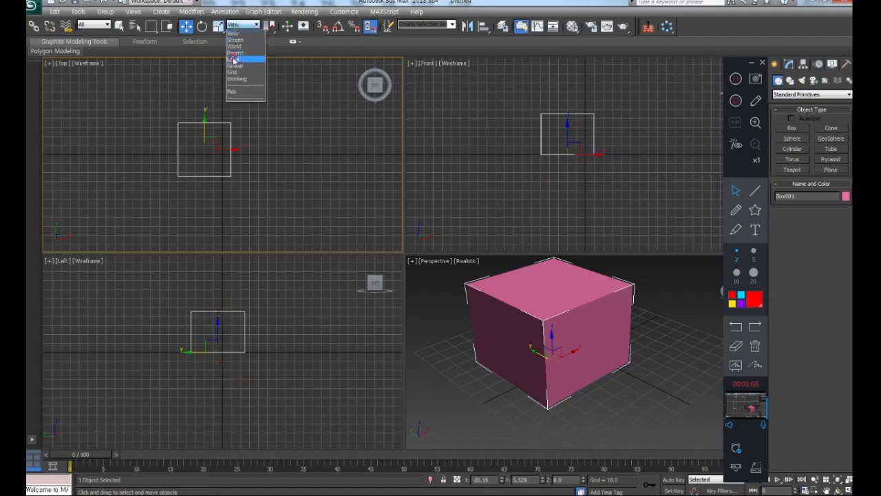
pyautogui.click(234, 47)
pyautogui.click(281, 122)
pyautogui.moveTo(295, 103); pyautogui.dragTo(219, 185)
pyautogui.moveTo(230, 153); pyautogui.dragTo(214, 133)
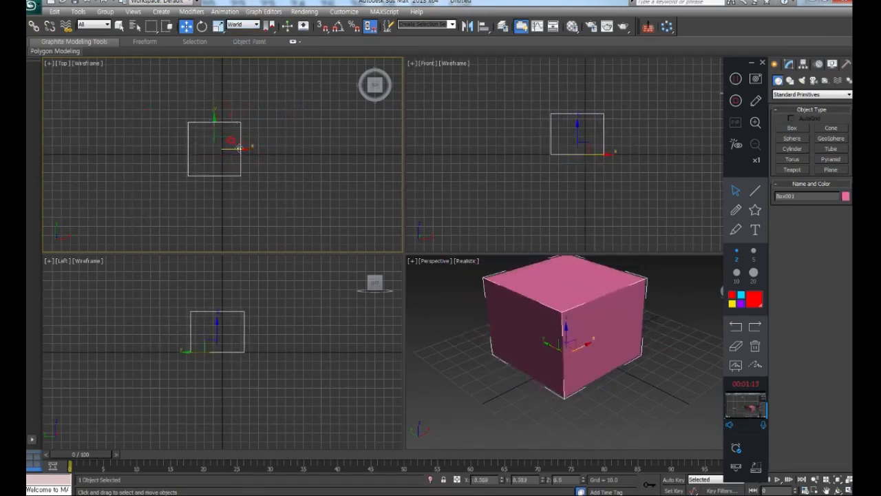
# In the Front viewport, move the box along negative X and down along Z using the World axes
pyautogui.rightClick(461, 138)
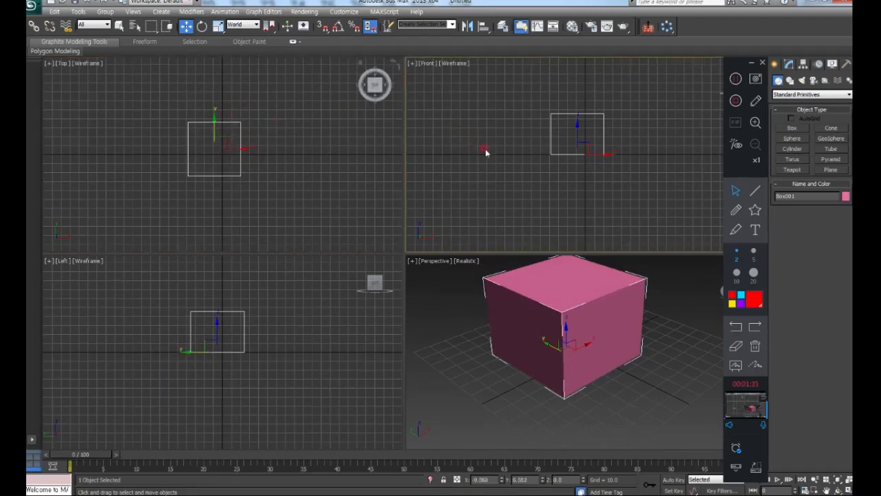
pyautogui.moveTo(609, 159); pyautogui.dragTo(586, 155)
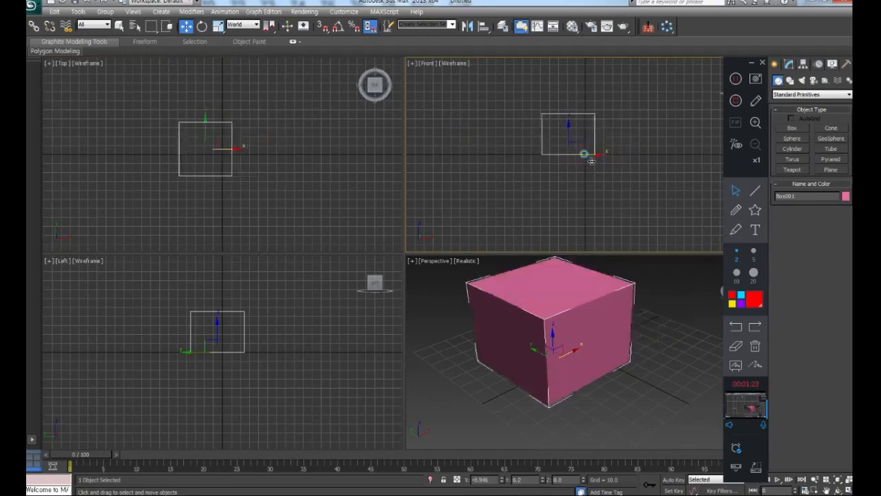
pyautogui.moveTo(562, 126); pyautogui.dragTo(569, 157)
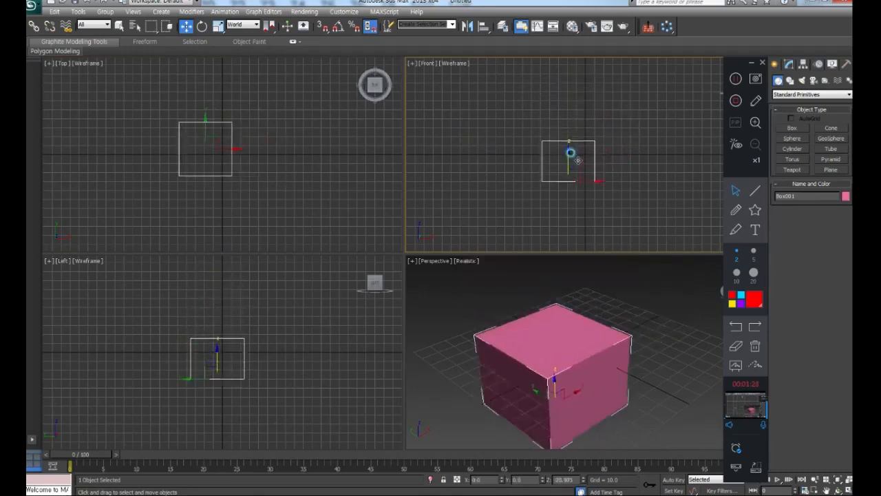
# In the Left viewport, move the box along positive Y and slightly up along Z using the World axes
pyautogui.rightClick(284, 387)
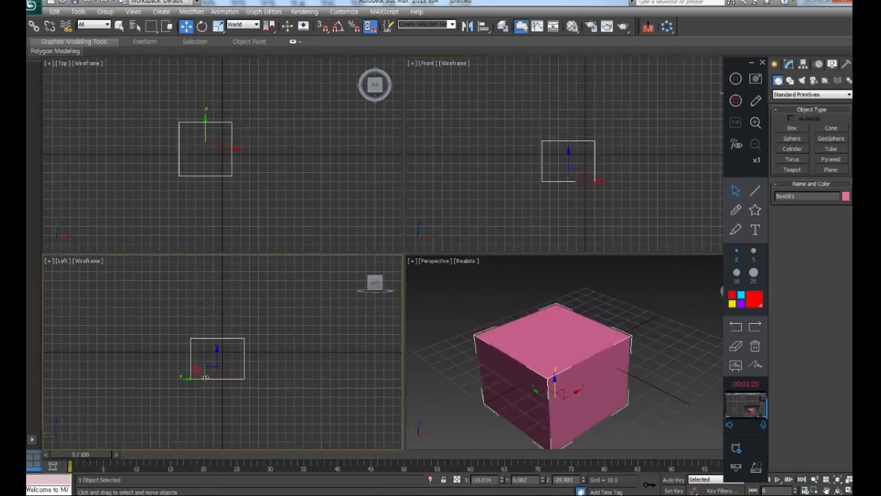
pyautogui.moveTo(198, 377); pyautogui.dragTo(188, 377)
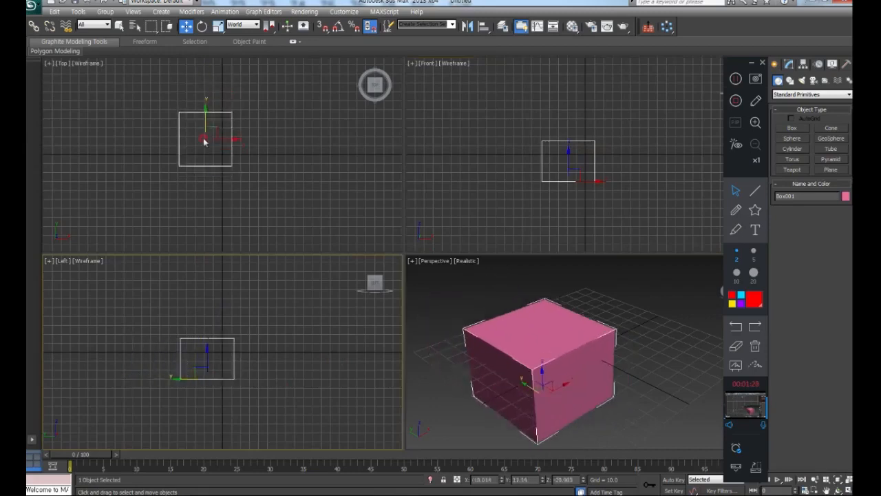
pyautogui.moveTo(205, 359); pyautogui.dragTo(239, 340)
pyautogui.rightClick(696, 385)
pyautogui.scroll(-3, 625, 366)
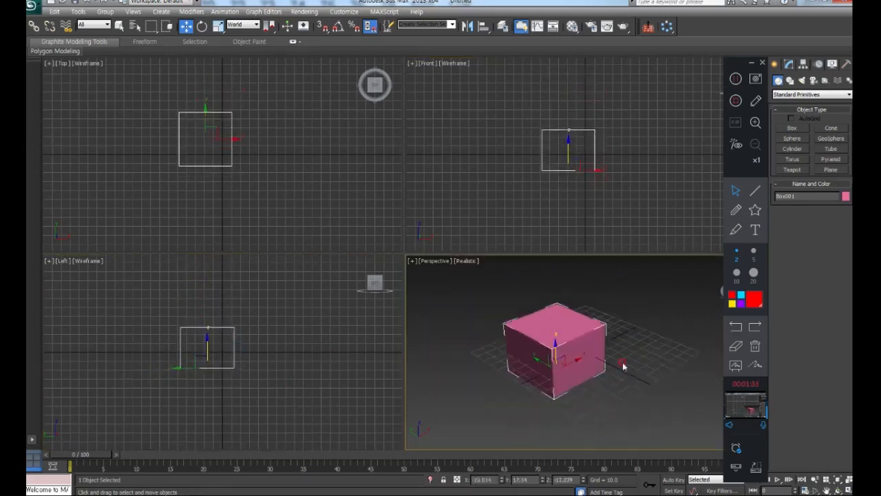
# Set the reference coordinate system back to View and nudge the box along negative X and positive Y in the Top viewport
pyautogui.rightClick(344, 197)
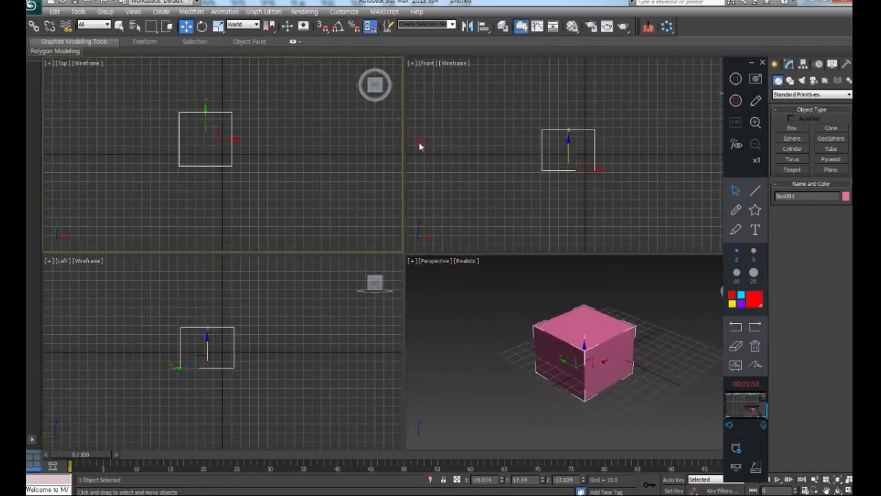
pyautogui.click(238, 27)
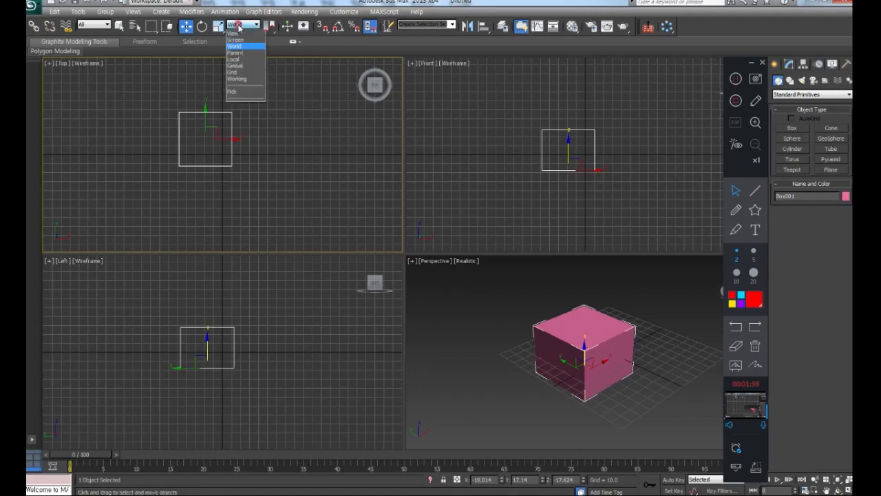
pyautogui.click(234, 33)
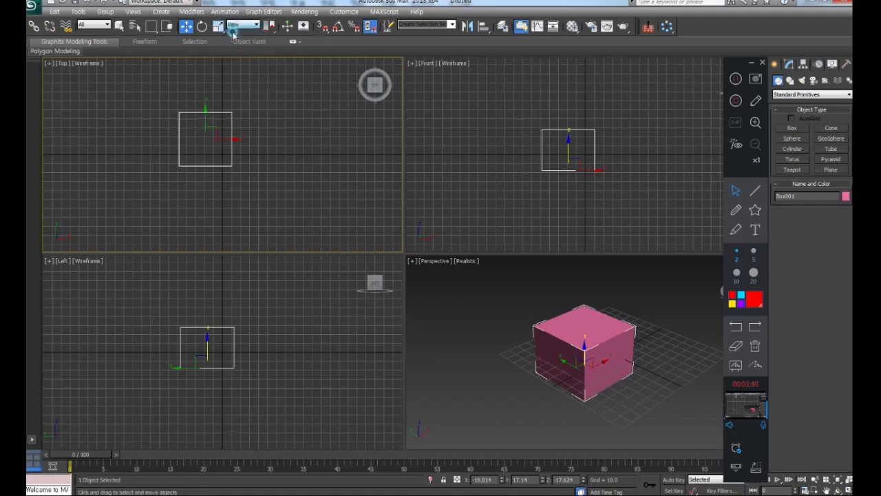
pyautogui.rightClick(289, 160)
pyautogui.click(279, 157)
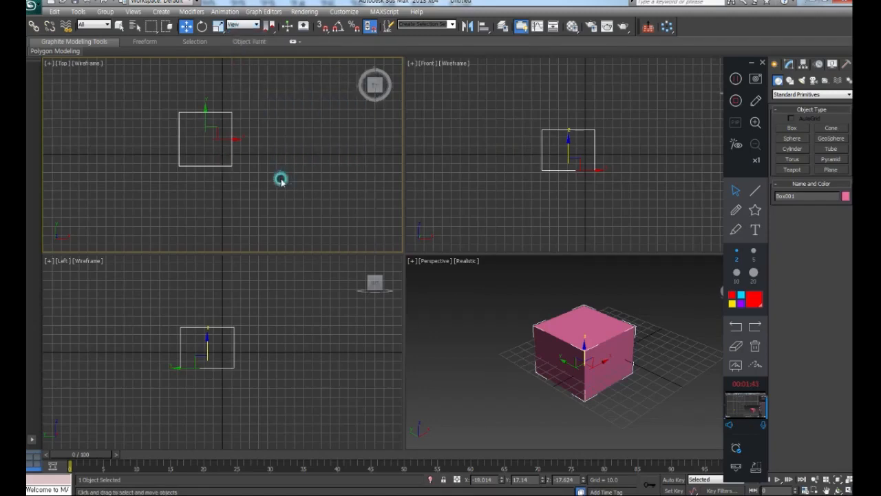
pyautogui.moveTo(223, 139); pyautogui.dragTo(204, 115)
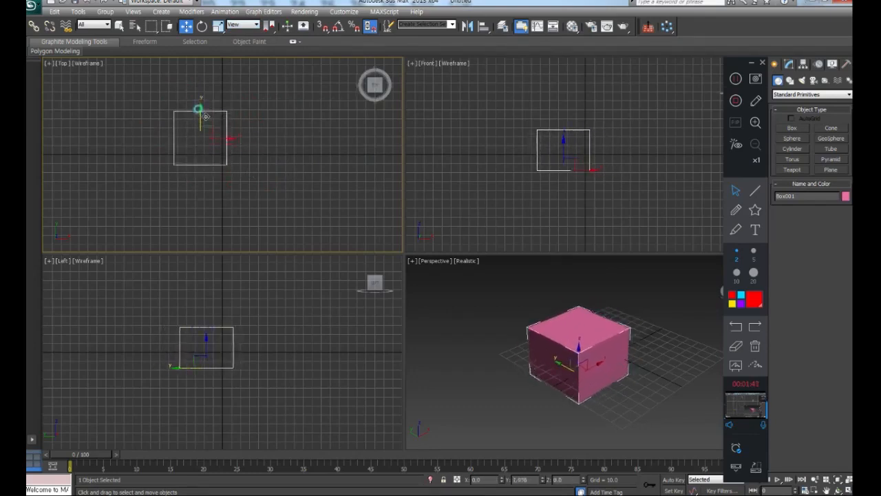
# Move the box slightly along its View axes in the Front, Left and Perspective viewports
pyautogui.rightClick(488, 174)
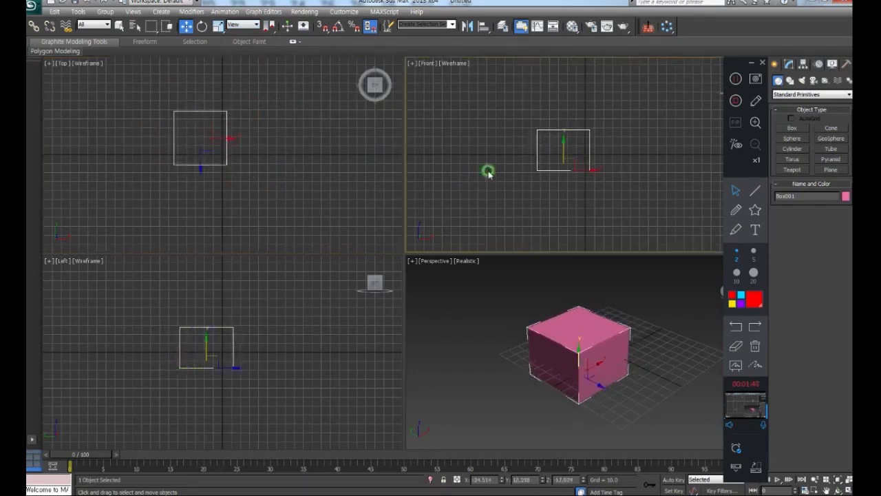
pyautogui.moveTo(584, 172); pyautogui.dragTo(579, 171)
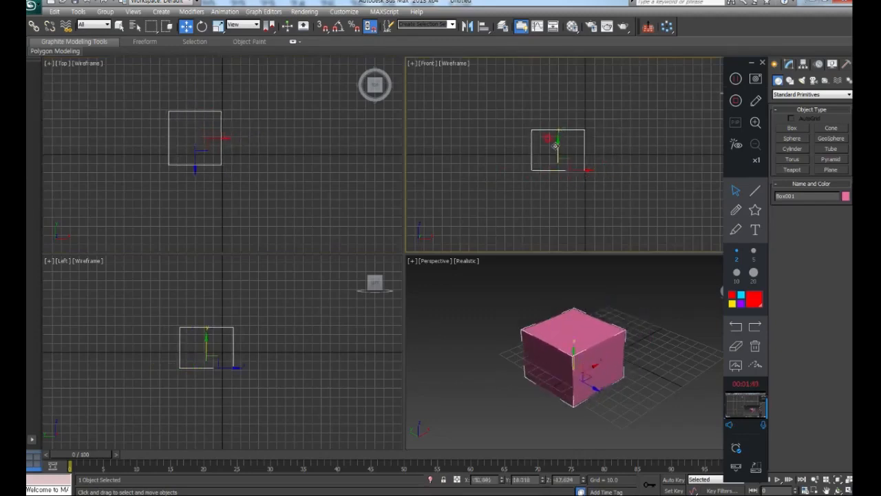
pyautogui.rightClick(258, 349)
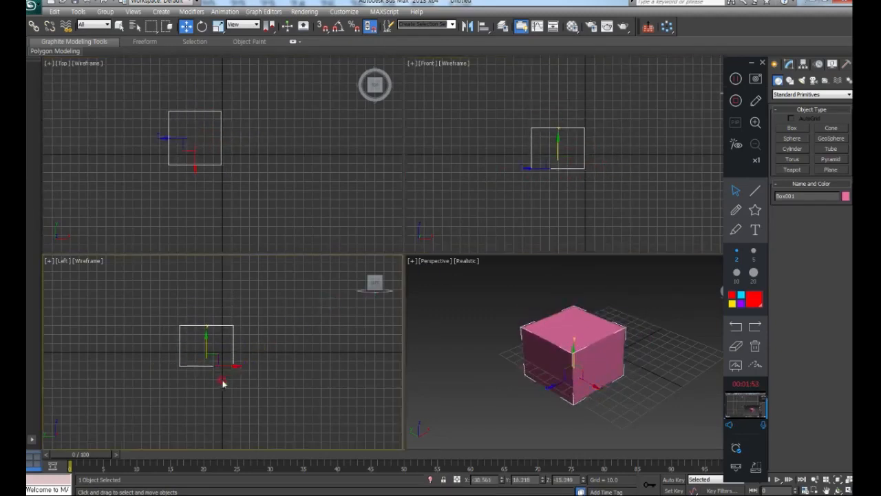
pyautogui.moveTo(227, 364); pyautogui.dragTo(218, 331)
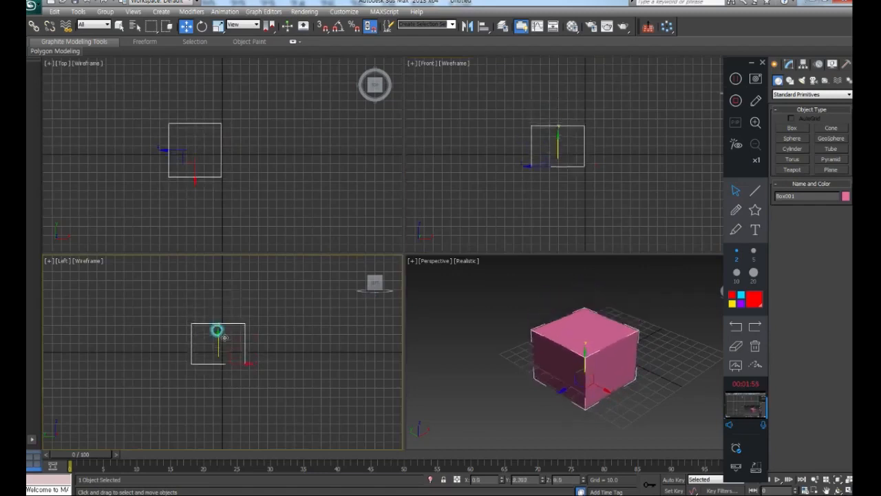
pyautogui.rightClick(567, 368)
pyautogui.moveTo(579, 373)
pyautogui.mouseDown()
pyautogui.moveTo(572, 367)
pyautogui.moveTo(579, 369)
pyautogui.mouseUp()
# Activate the Left, Top and Front viewports in turn to compare how the View axes on the box change orientation
pyautogui.rightClick(326, 346)
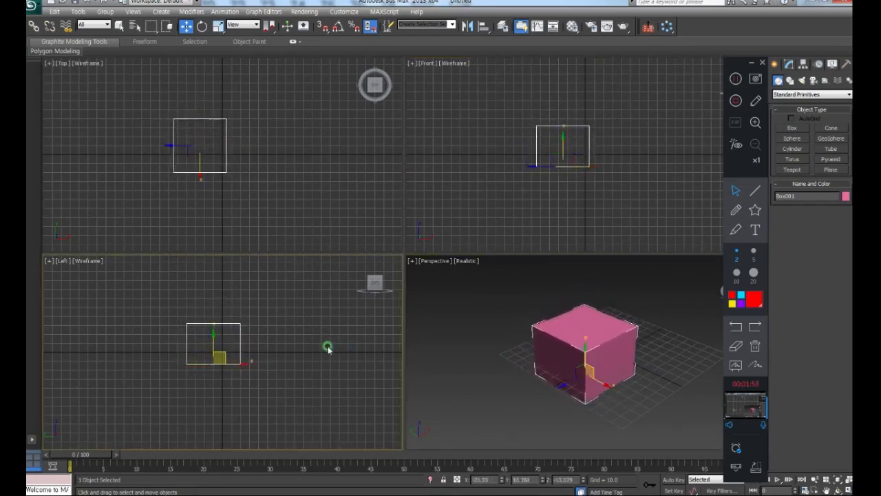
pyautogui.rightClick(230, 82)
pyautogui.rightClick(479, 116)
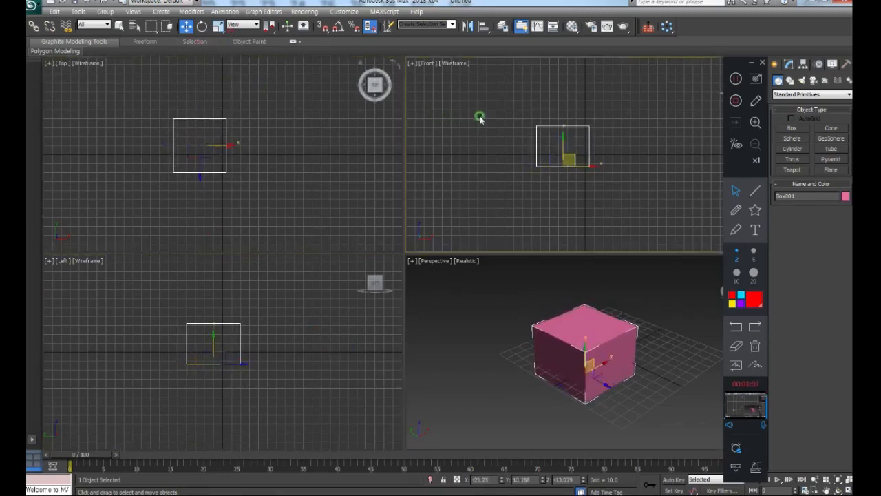
pyautogui.rightClick(279, 354)
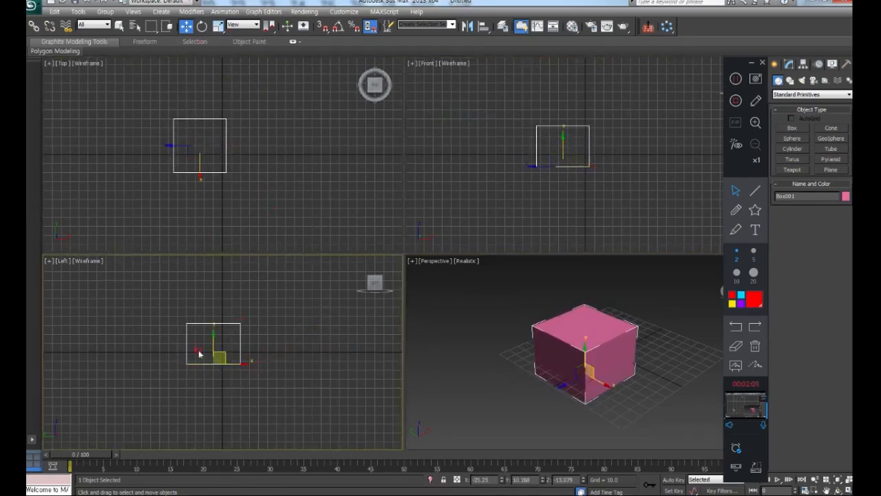
pyautogui.rightClick(222, 138)
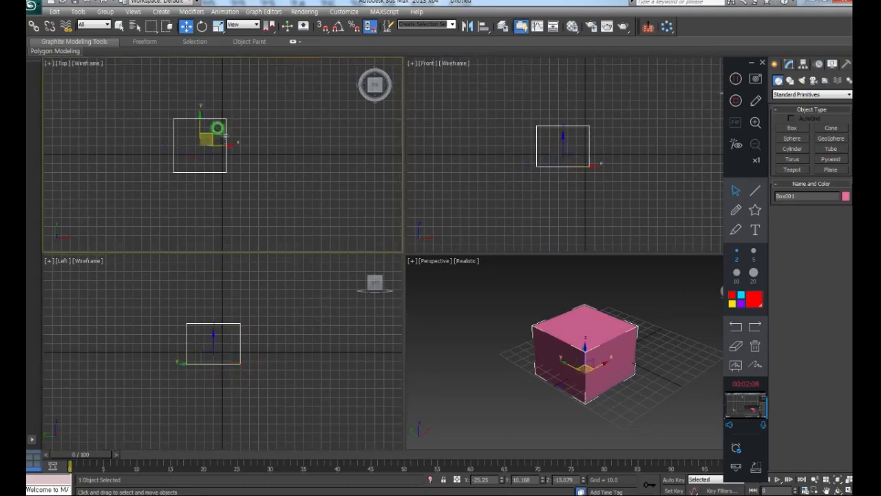
# Set the reference coordinate system to Screen and compare the box's axes by activating the Top, Front and Left viewports in turn
pyautogui.click(237, 27)
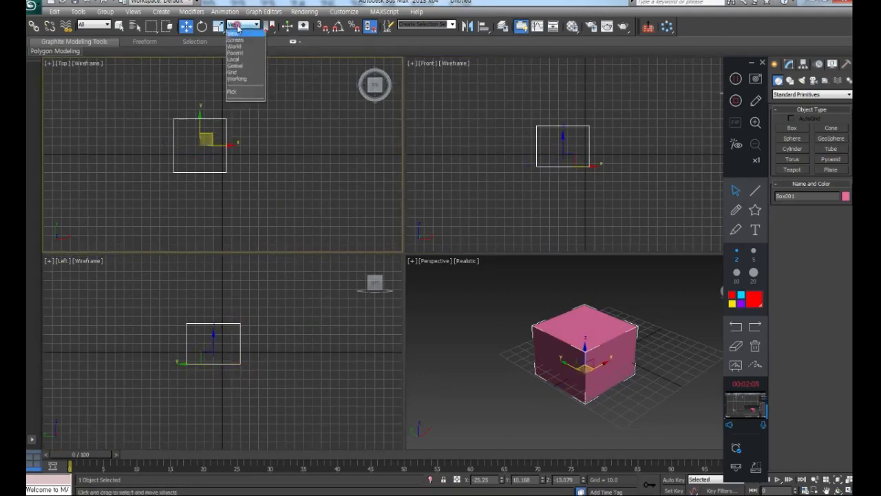
pyautogui.click(240, 43)
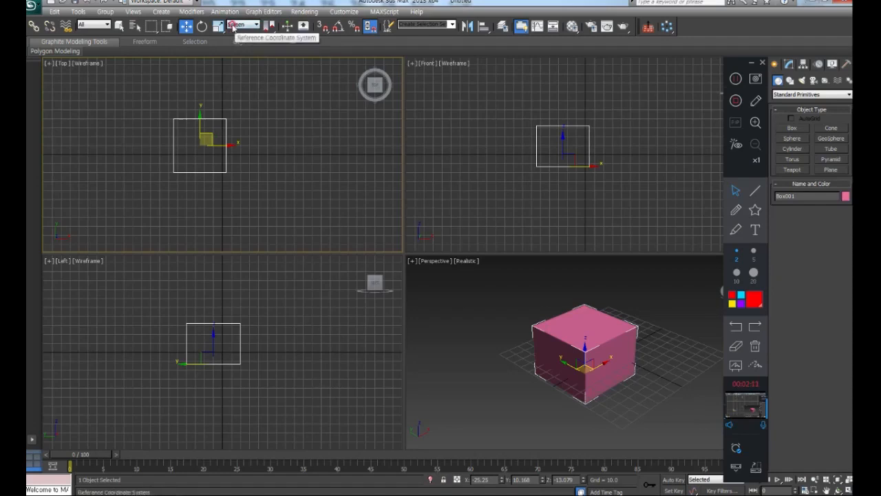
pyautogui.moveTo(200, 191); pyautogui.dragTo(225, 208, button='middle')
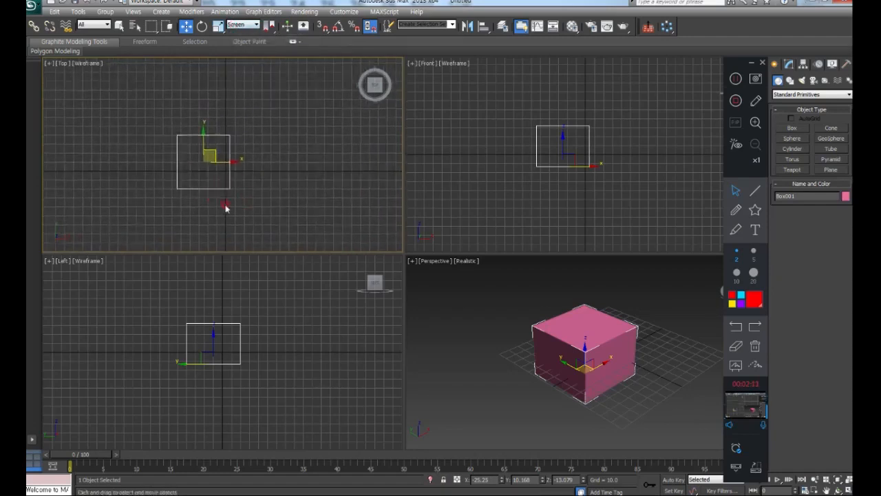
pyautogui.rightClick(511, 186)
pyautogui.rightClick(248, 363)
pyautogui.rightClick(222, 165)
pyautogui.rightClick(474, 200)
pyautogui.rightClick(267, 400)
# Keep the Screen coordinate system and activate the Perspective viewport to examine the orientation of the box's axes
pyautogui.click(241, 25)
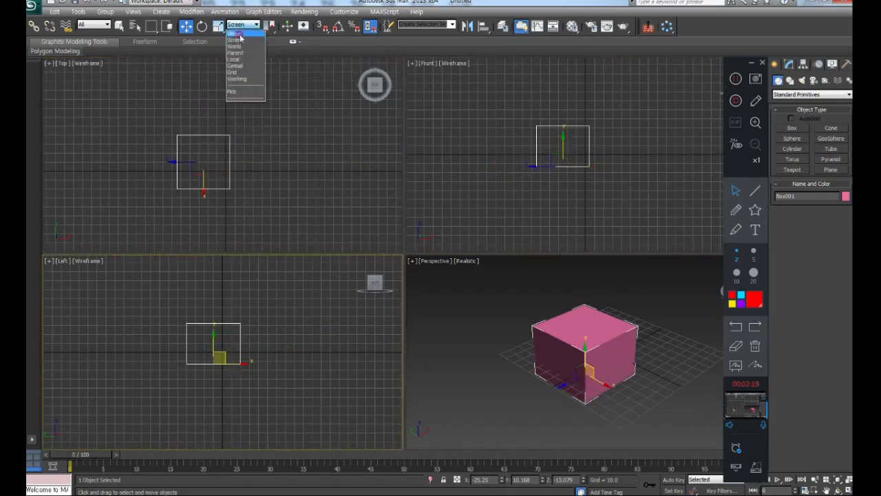
pyautogui.click(239, 40)
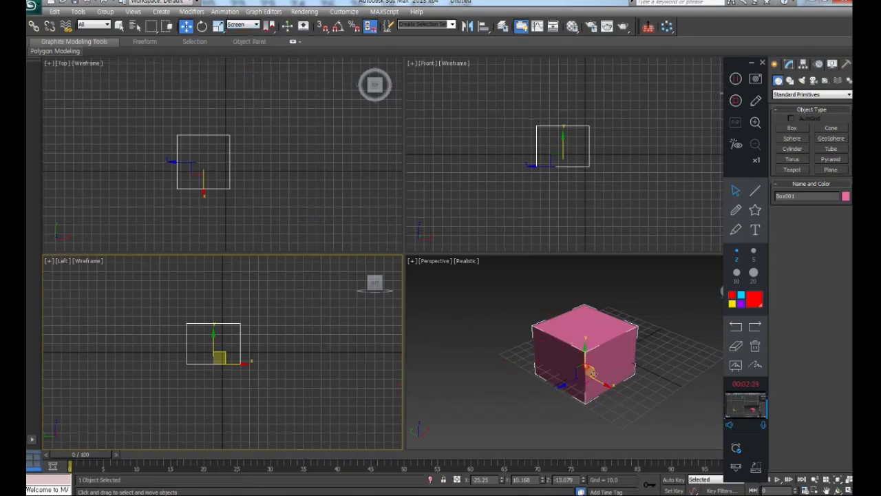
pyautogui.rightClick(541, 395)
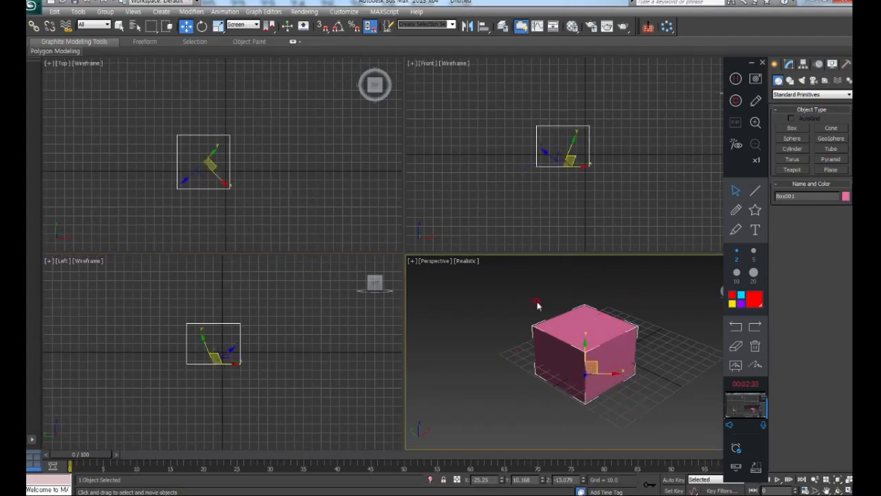
# Move the box slightly in the Perspective viewport along its Screen coordinate axes
pyautogui.moveTo(610, 375); pyautogui.dragTo(578, 348)
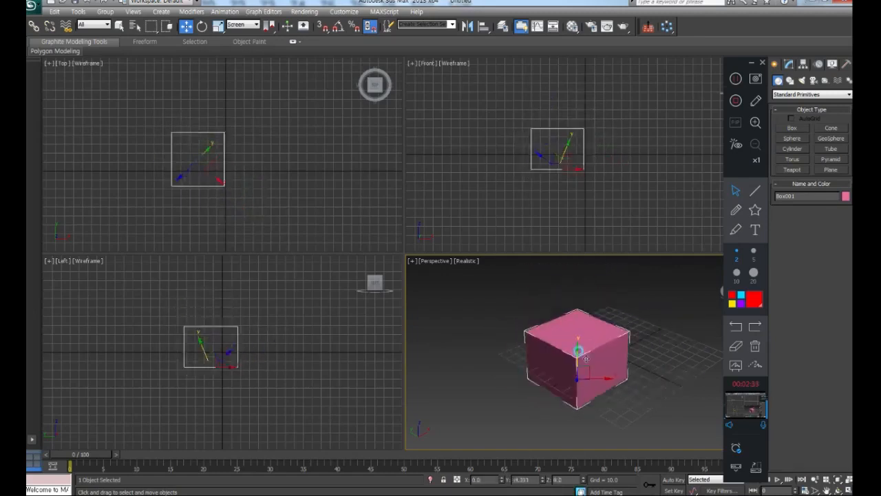
pyautogui.rightClick(534, 369)
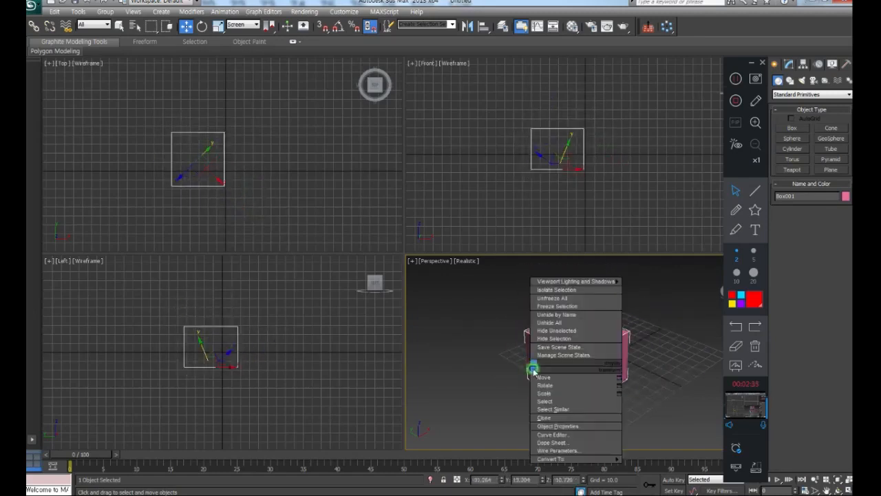
pyautogui.click(502, 336)
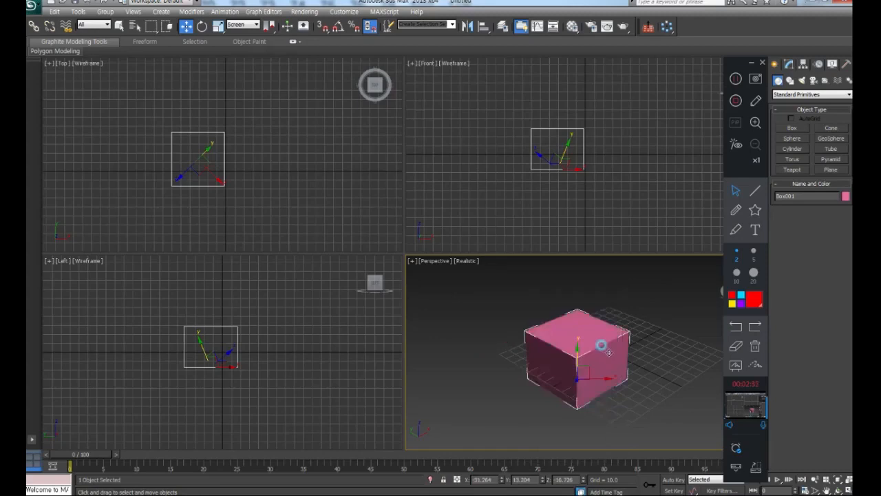
# Set the reference coordinate system to World and activate the Top viewport to examine the box's axes
pyautogui.click(247, 28)
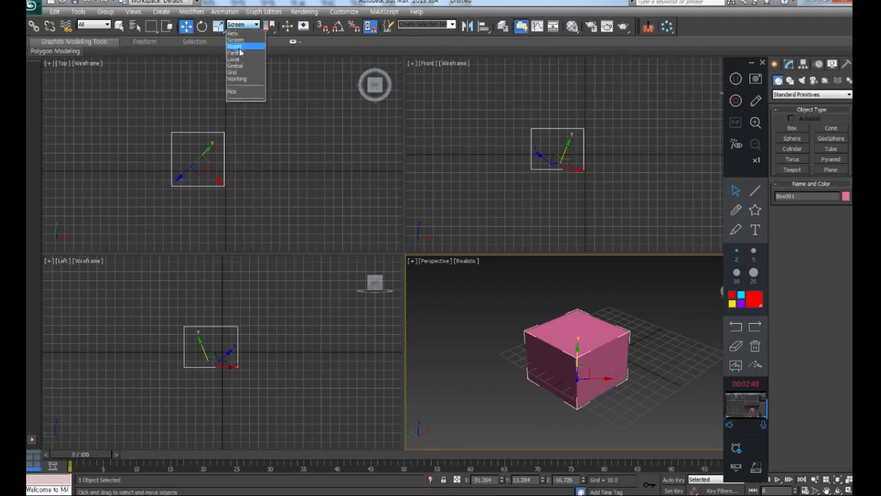
pyautogui.click(239, 47)
pyautogui.click(259, 148)
pyautogui.click(192, 187)
pyautogui.moveTo(232, 73); pyautogui.dragTo(241, 50, button='middle')
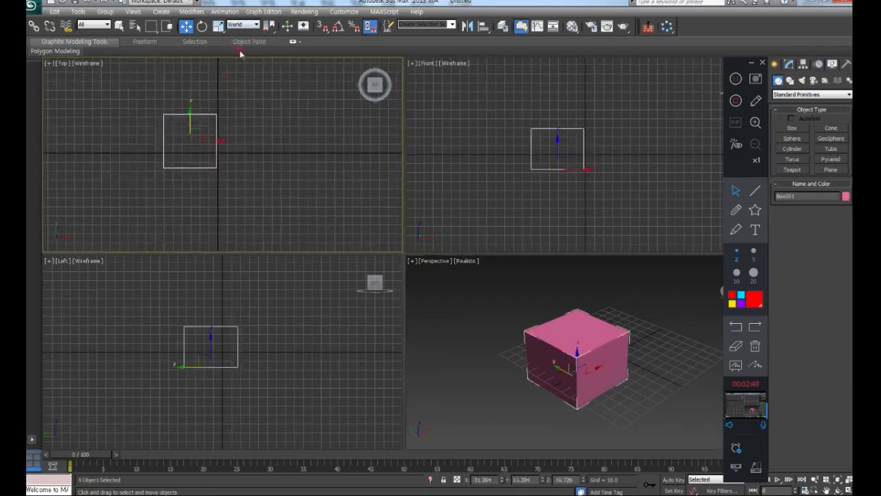
pyautogui.click(239, 24)
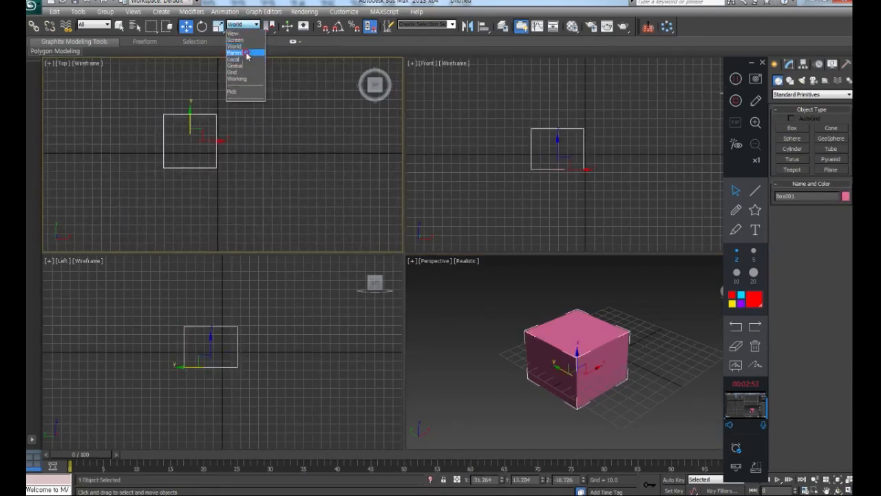
pyautogui.click(39, 32)
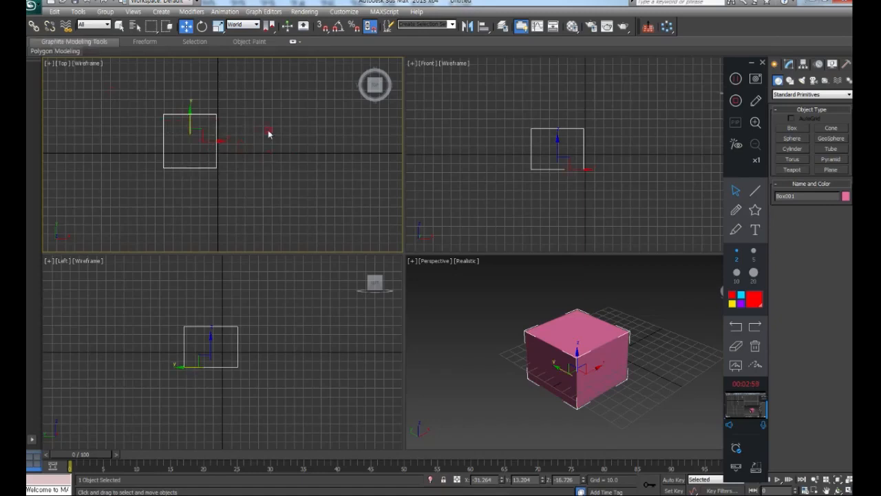
pyautogui.moveTo(197, 133); pyautogui.dragTo(218, 138, button='middle')
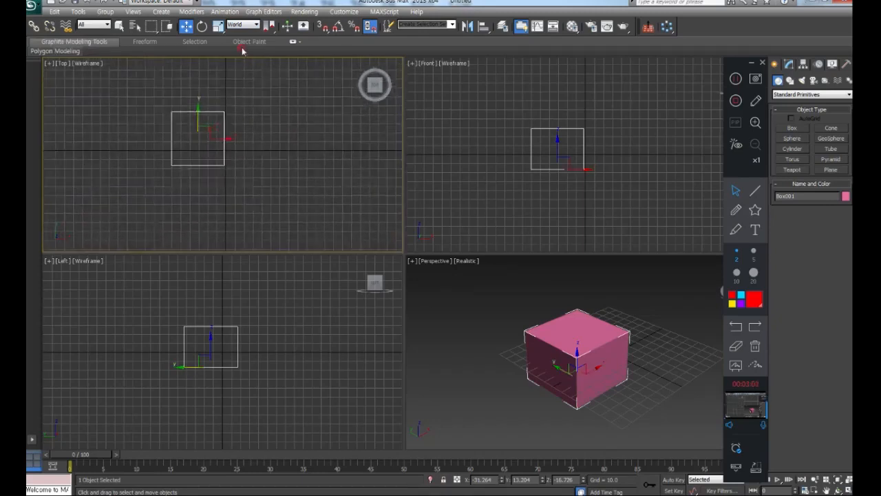
# Try the Local reference coordinate system on the box and clear the selection
pyautogui.click(238, 26)
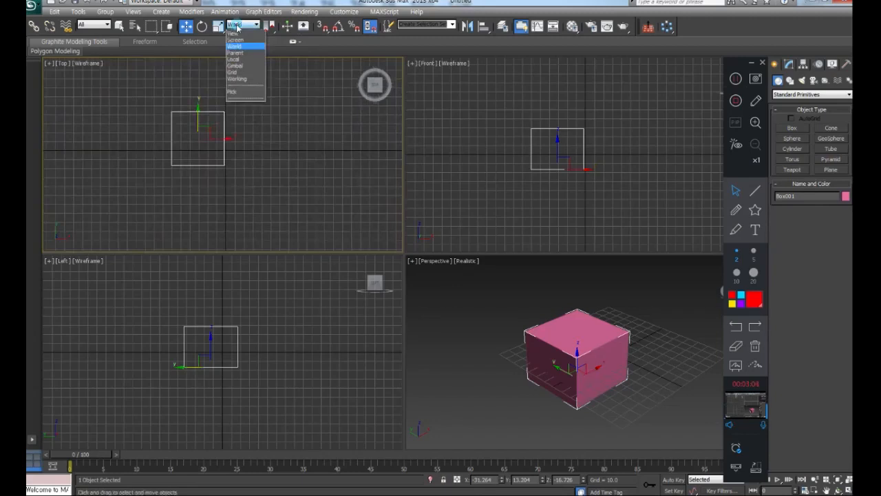
pyautogui.click(243, 60)
pyautogui.click(283, 182)
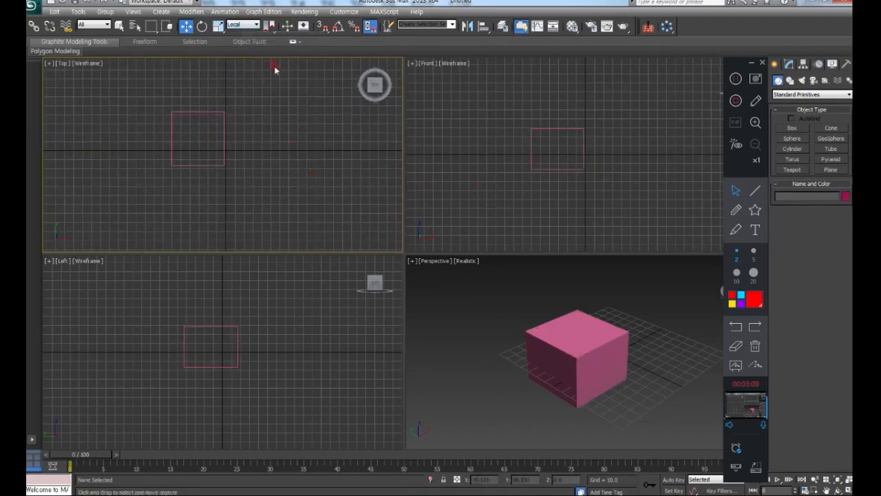
# Set the reference coordinate system to View and rotate the box about its X axis and slightly about Y in the Top viewport
pyautogui.click(244, 24)
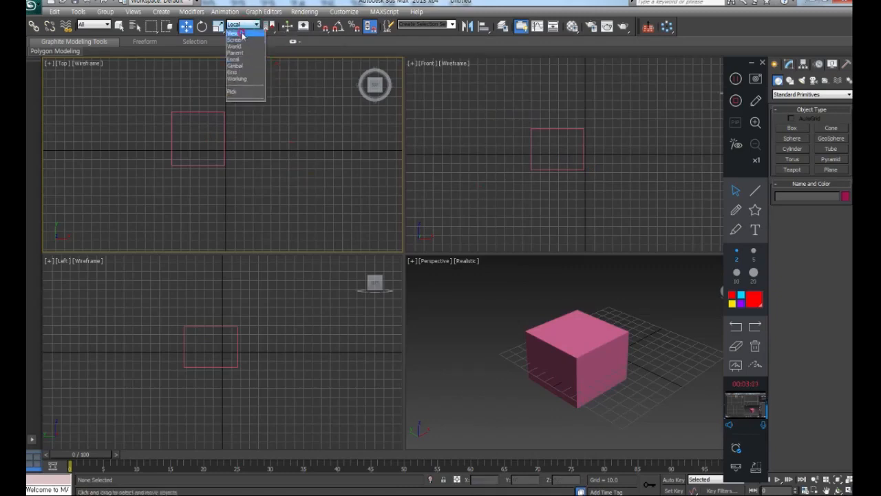
pyautogui.click(237, 33)
pyautogui.moveTo(261, 98); pyautogui.dragTo(156, 179)
pyautogui.moveTo(173, 150); pyautogui.dragTo(204, 143, button='middle')
pyautogui.click(199, 26)
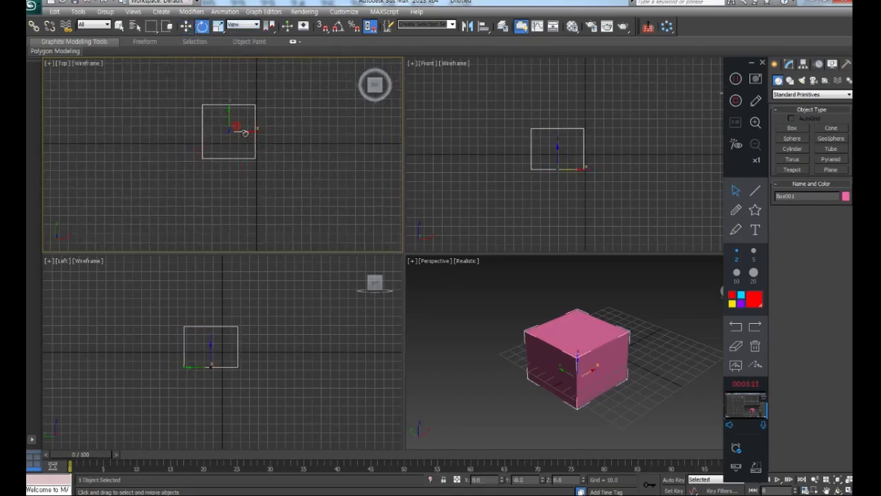
pyautogui.moveTo(236, 127); pyautogui.dragTo(242, 172)
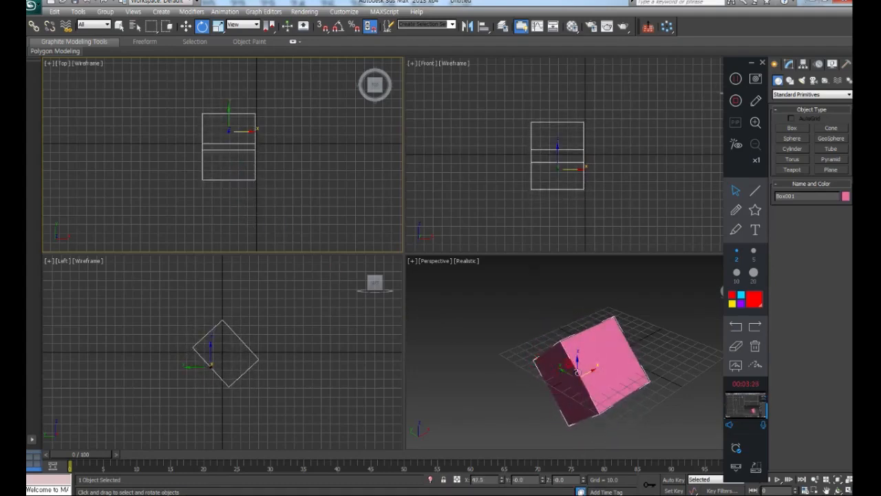
pyautogui.moveTo(226, 108)
pyautogui.mouseDown()
pyautogui.moveTo(210, 75)
pyautogui.moveTo(218, 102)
pyautogui.mouseUp()
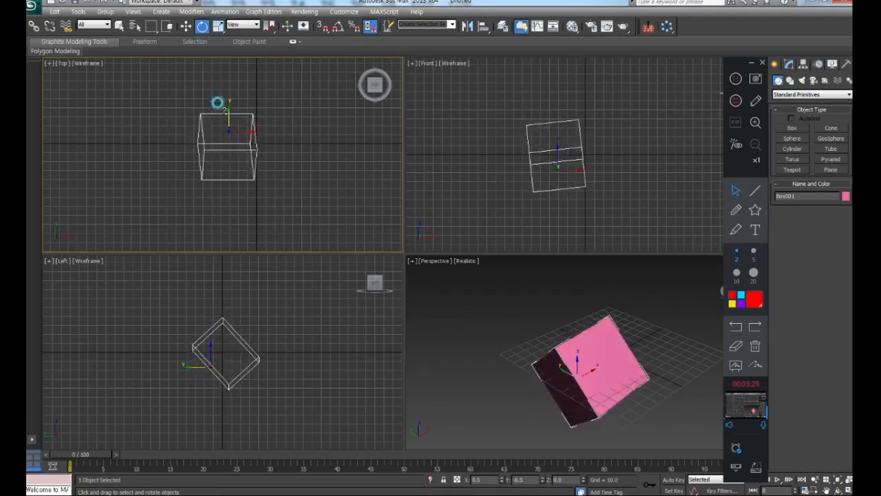
# Create a long, narrow, low box beside the rotated box in the Top viewport
pyautogui.click(792, 128)
pyautogui.moveTo(302, 105); pyautogui.dragTo(333, 210)
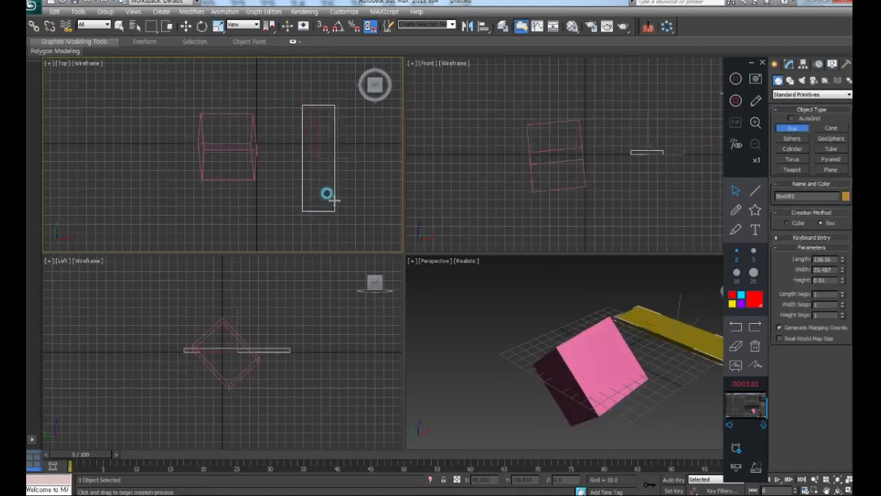
pyautogui.click(330, 191)
pyautogui.scroll(3, 680, 385)
pyautogui.moveTo(259, 186); pyautogui.dragTo(168, 199, button='middle')
# Set the reference coordinate system to Local and rotate the narrow box about its own X and Y axes in the Top viewport
pyautogui.click(201, 26)
pyautogui.click(242, 25)
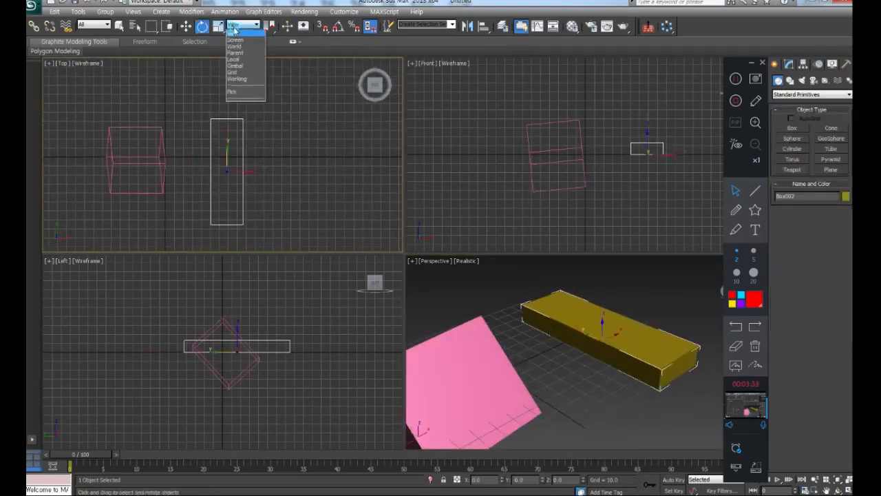
pyautogui.click(238, 60)
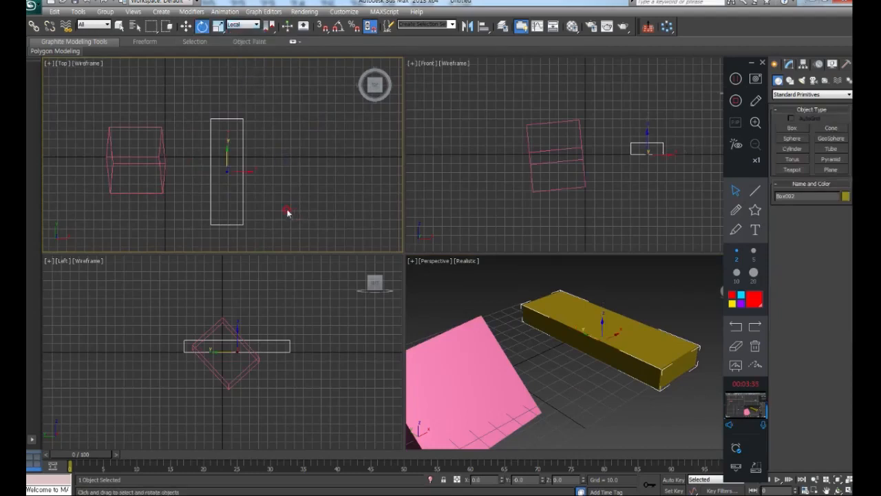
pyautogui.moveTo(288, 212); pyautogui.dragTo(292, 208, button='middle')
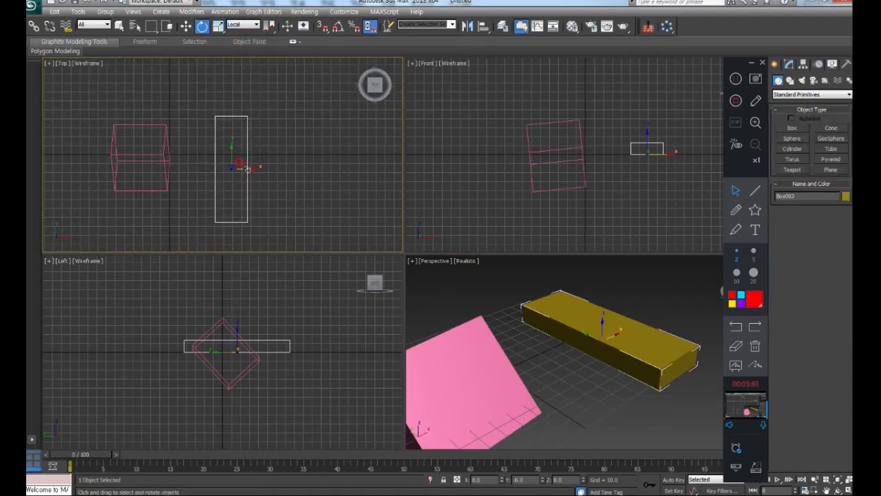
pyautogui.moveTo(238, 162); pyautogui.dragTo(242, 141)
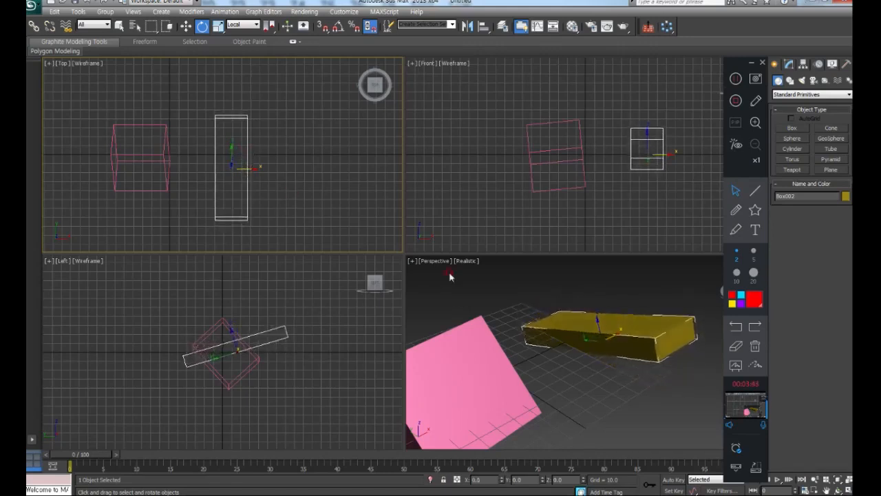
pyautogui.moveTo(240, 163); pyautogui.dragTo(240, 195)
pyautogui.moveTo(222, 147); pyautogui.dragTo(250, 173)
pyautogui.moveTo(236, 200); pyautogui.dragTo(245, 187, button='middle')
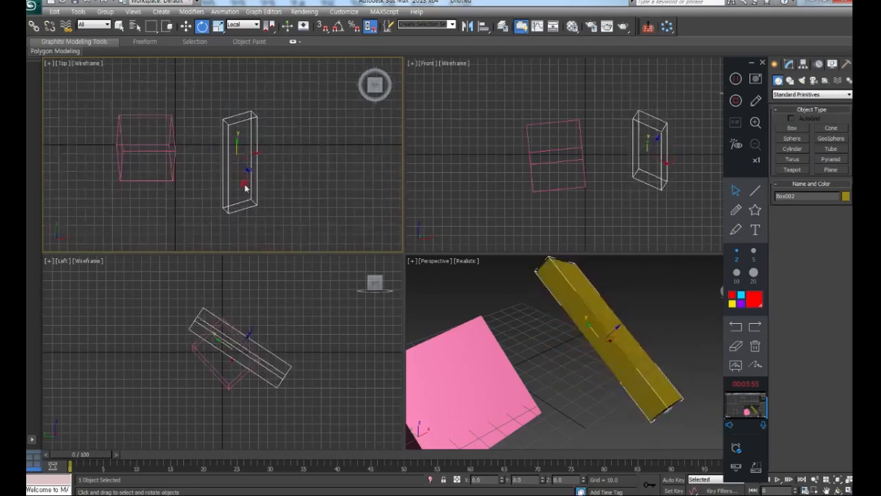
# Select the pink box and the narrow box in turn to compare their Local axes, and clear the selection
pyautogui.click(232, 28)
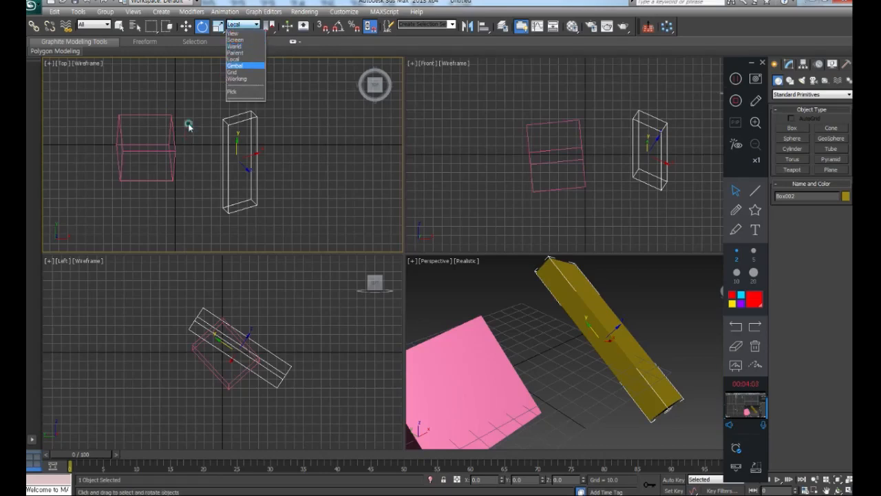
pyautogui.click(184, 104)
pyautogui.moveTo(184, 102); pyautogui.dragTo(148, 151)
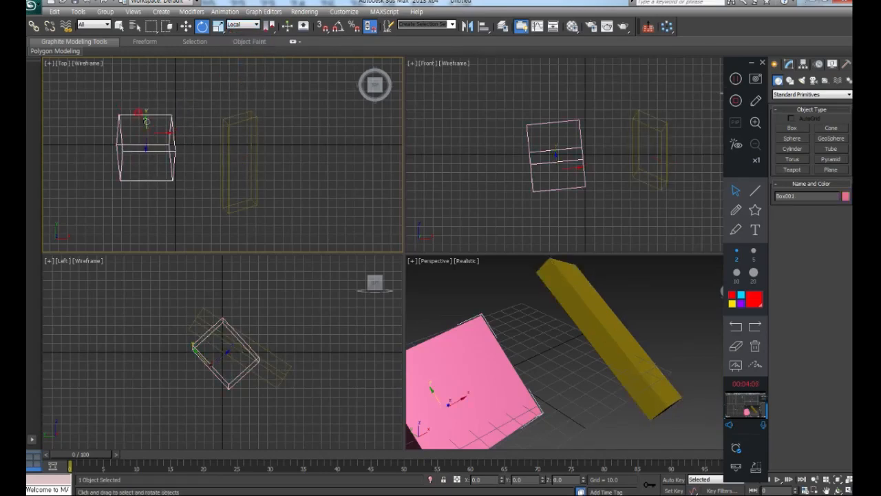
pyautogui.click(254, 108)
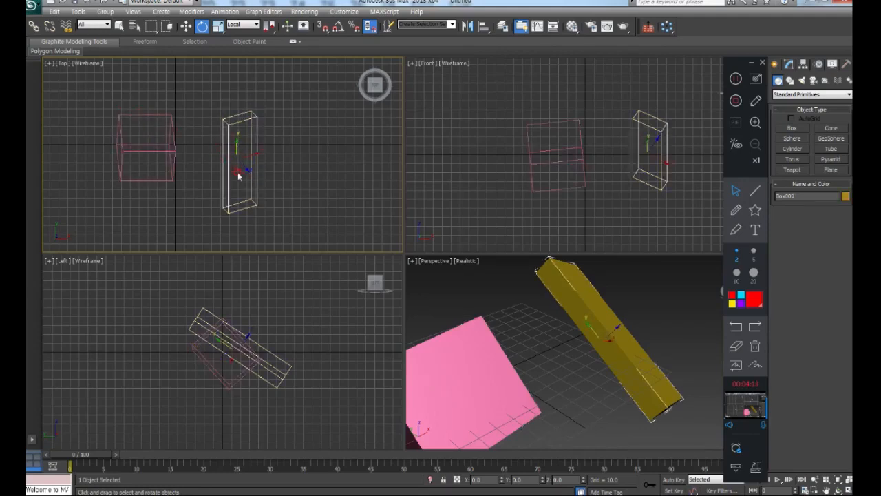
pyautogui.moveTo(289, 183); pyautogui.dragTo(309, 173, button='middle')
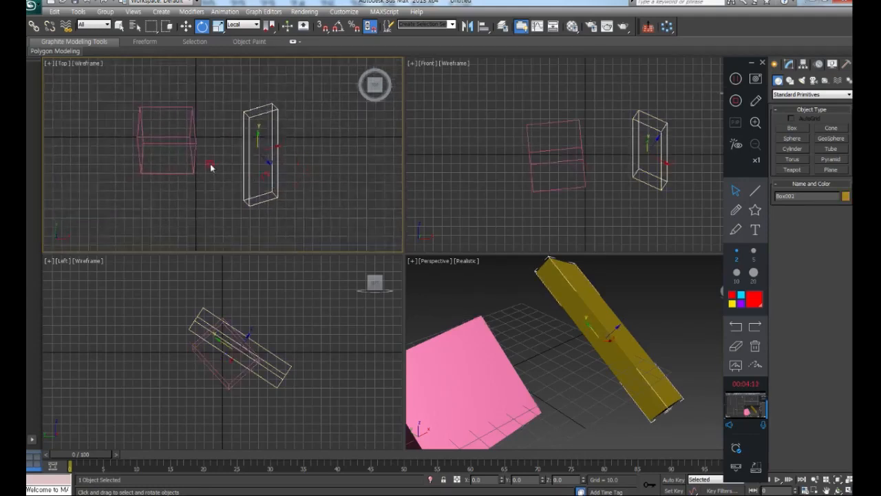
pyautogui.click(299, 171)
pyautogui.click(248, 114)
pyautogui.click(240, 92)
pyautogui.moveTo(272, 150); pyautogui.dragTo(220, 150, button='middle')
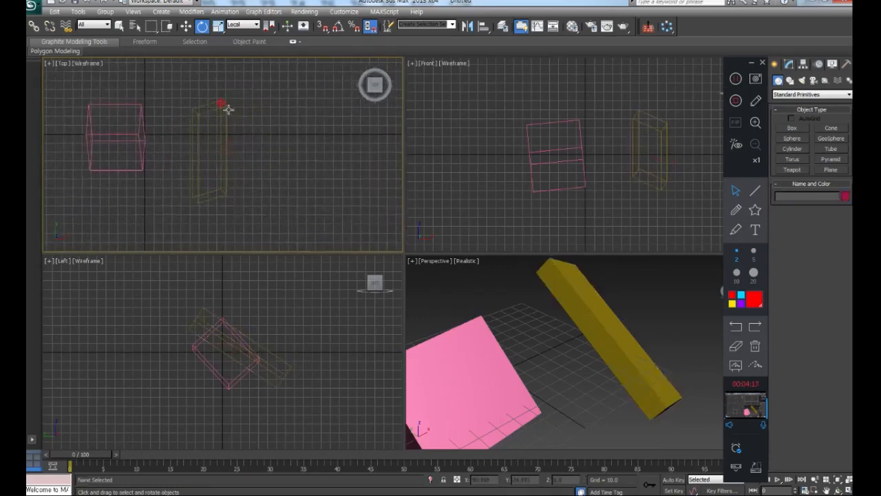
# Select both boxes in the Top viewport and delete them
pyautogui.click(237, 26)
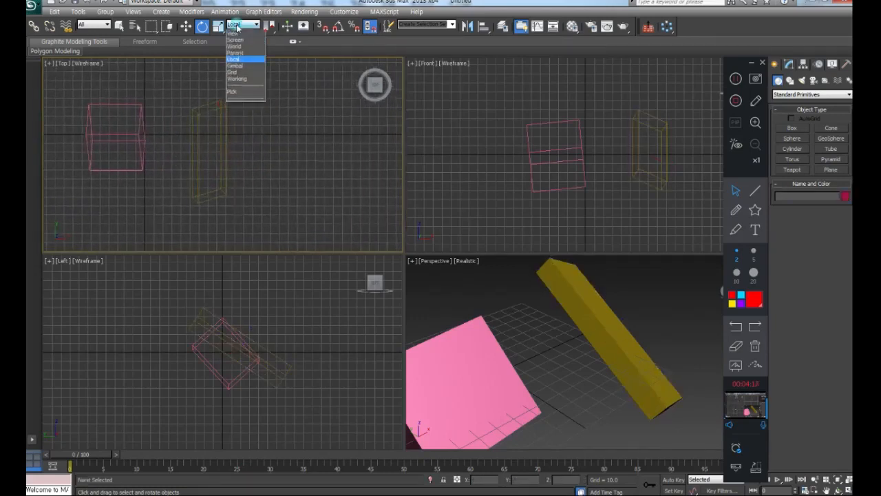
pyautogui.click(240, 94)
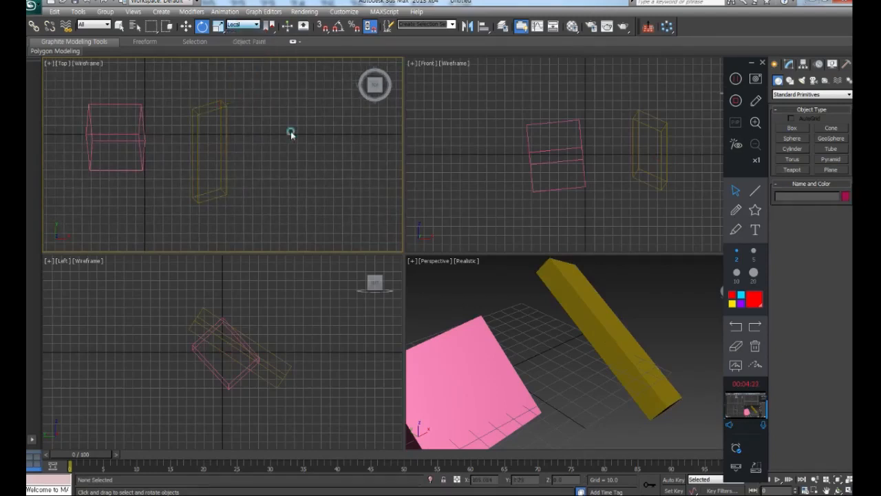
pyautogui.moveTo(269, 27); pyautogui.dragTo(28, 162)
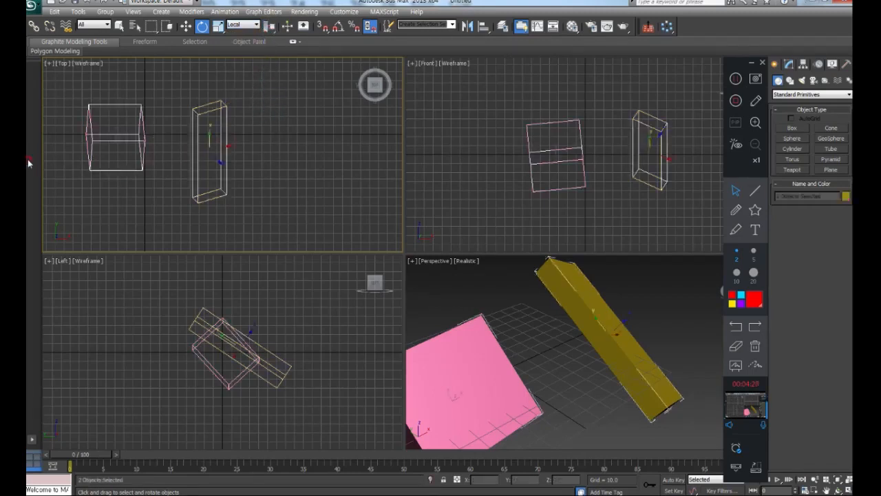
pyautogui.press('Delete')
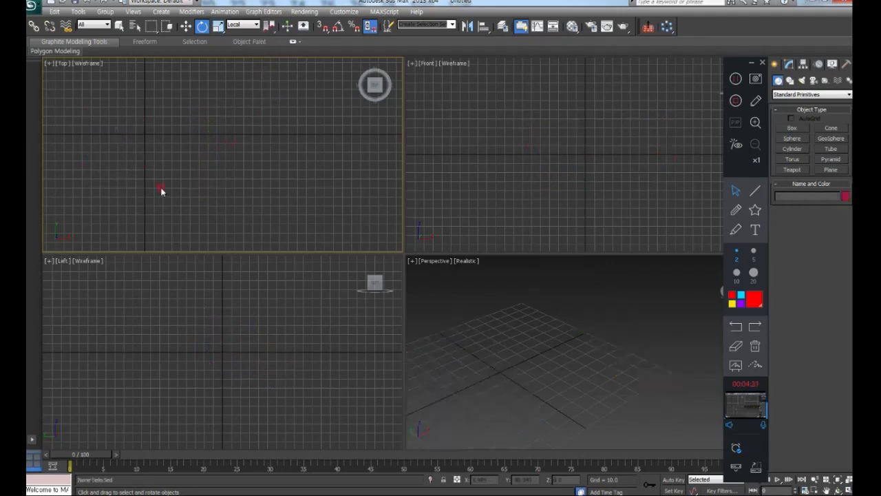
# Create four spheres of different sizes spread across the Top viewport
pyautogui.click(791, 139)
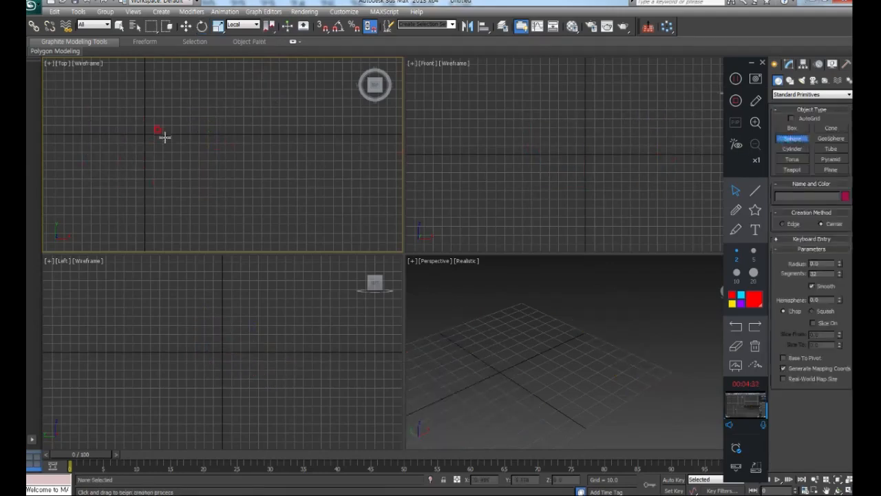
pyautogui.moveTo(141, 141); pyautogui.dragTo(154, 146)
pyautogui.moveTo(237, 137); pyautogui.dragTo(241, 138)
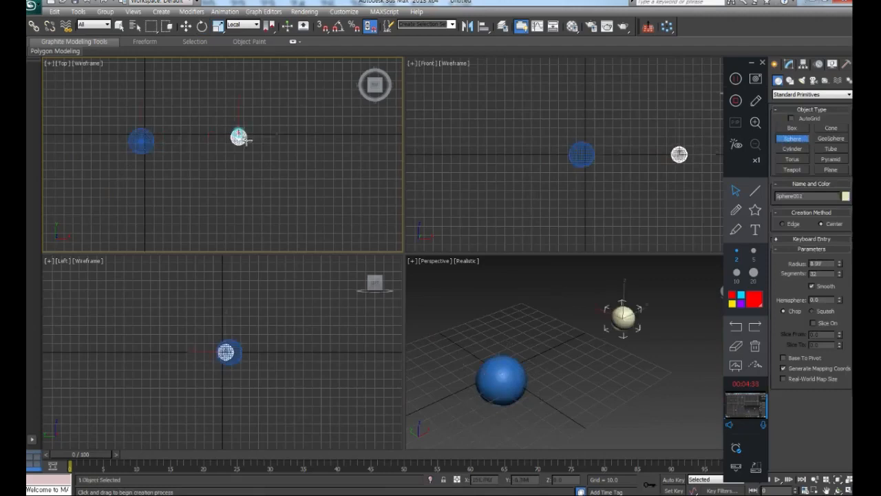
pyautogui.moveTo(309, 168); pyautogui.dragTo(323, 170)
pyautogui.moveTo(205, 198); pyautogui.dragTo(219, 199)
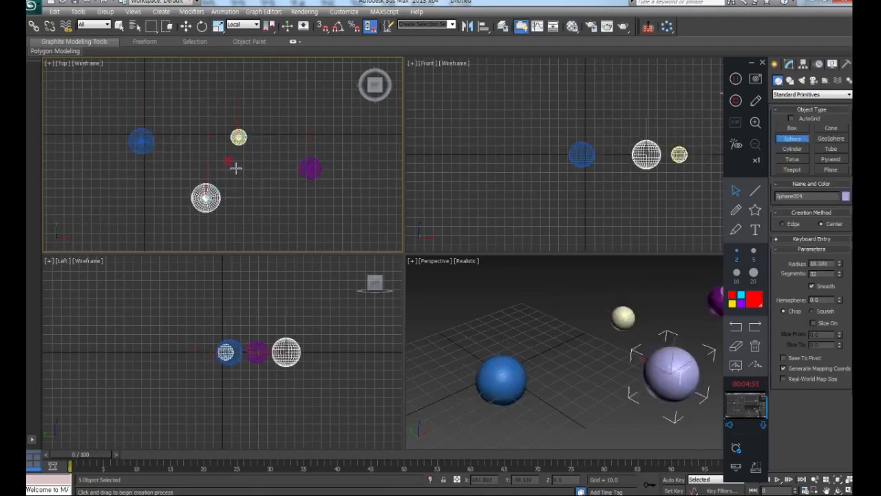
# Activate the Move tool, set the reference coordinate system to View and select all four spheres
pyautogui.click(187, 27)
pyautogui.click(242, 25)
pyautogui.click(237, 34)
pyautogui.click(285, 137)
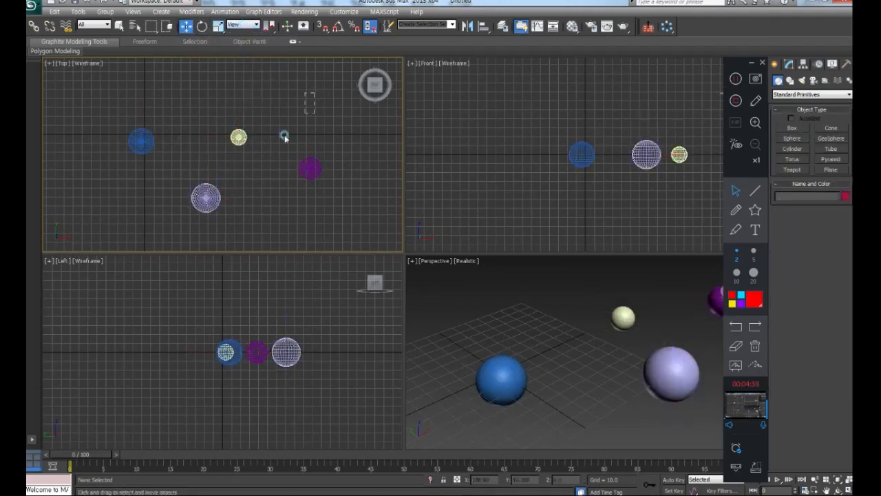
pyautogui.hotkey('ctrl', 'a')
# Scale the four selected spheres together about their shared selection center, making them smaller and then larger
pyautogui.moveTo(138, 208); pyautogui.dragTo(146, 185, button='middle')
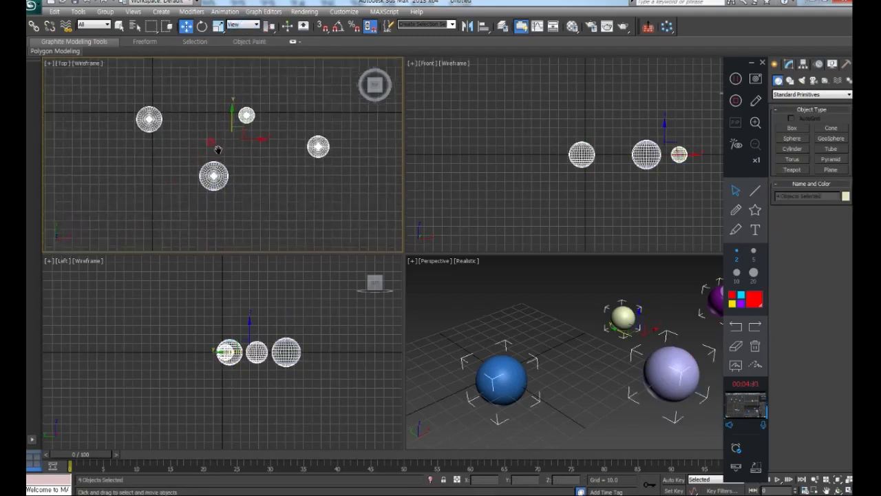
pyautogui.click(202, 26)
pyautogui.click(218, 27)
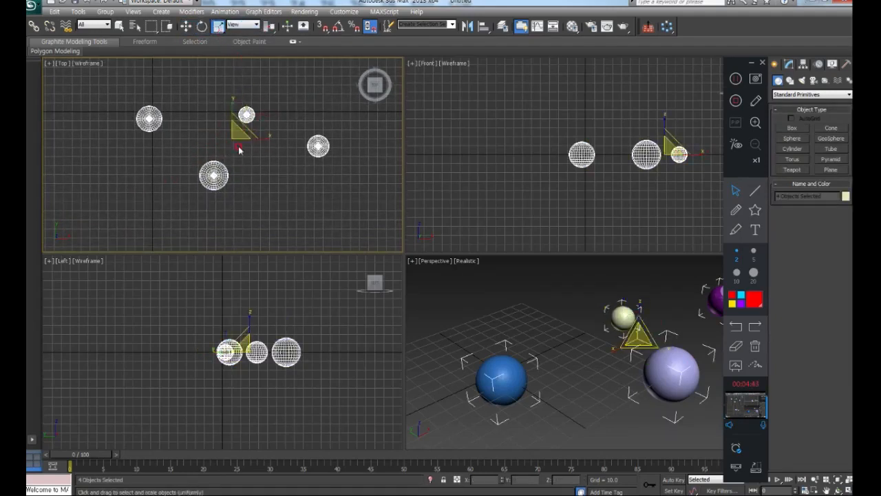
pyautogui.moveTo(228, 130)
pyautogui.mouseDown()
pyautogui.moveTo(232, 89)
pyautogui.moveTo(228, 145)
pyautogui.mouseUp()
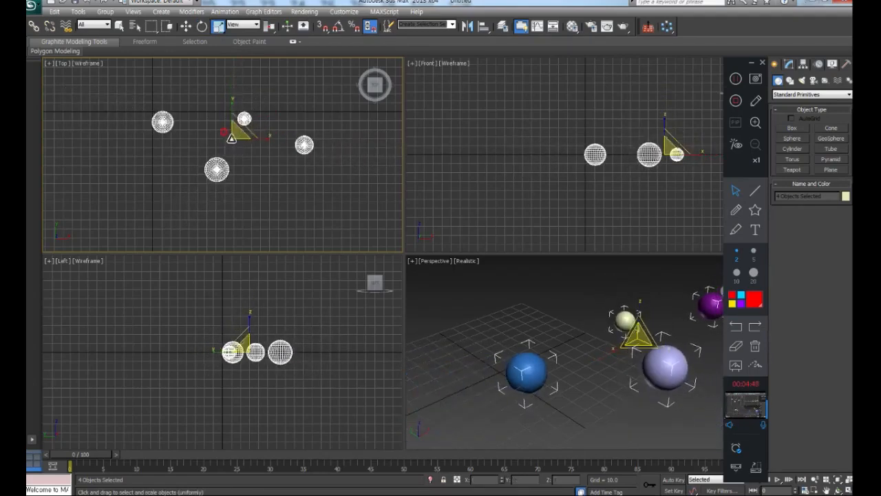
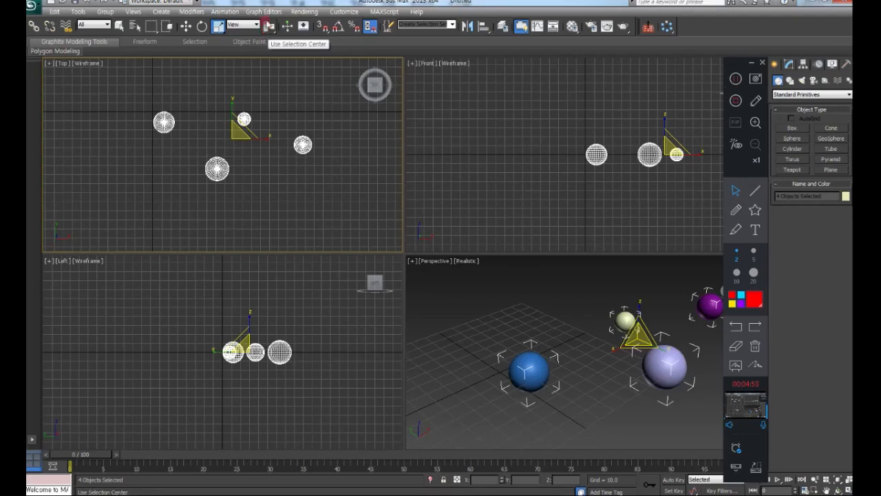
pyautogui.moveTo(234, 141)
pyautogui.mouseDown()
pyautogui.moveTo(236, 107)
pyautogui.moveTo(238, 135)
pyautogui.mouseUp()
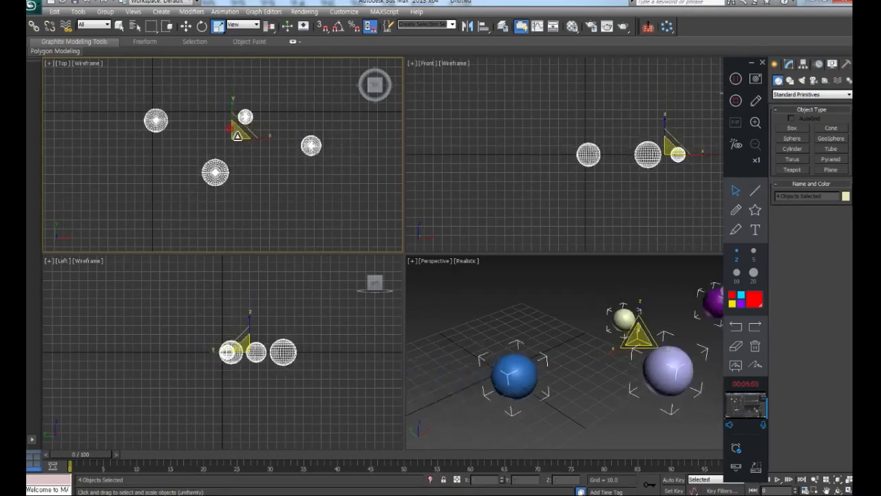
# Switch the transform center to Use Pivot Point Center and scale up each of the four spheres about its own pivot
pyautogui.click(269, 26)
pyautogui.moveTo(272, 28); pyautogui.dragTo(267, 41)
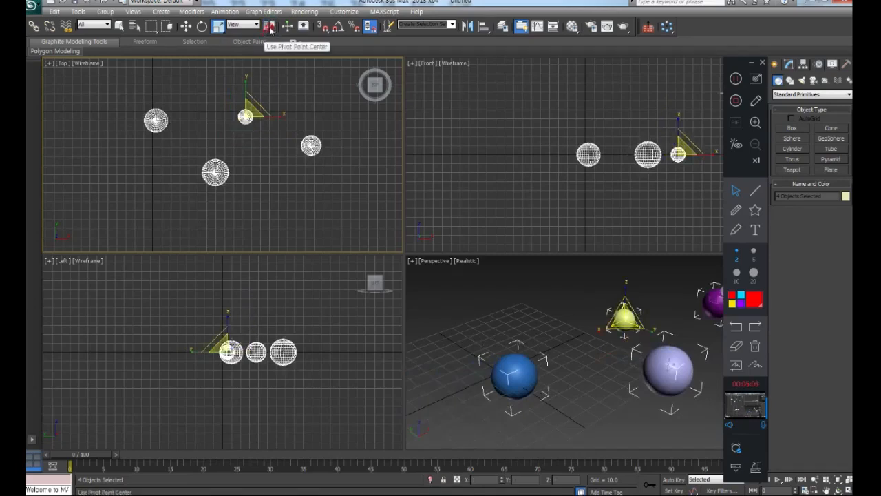
pyautogui.moveTo(246, 103)
pyautogui.mouseDown()
pyautogui.moveTo(252, 73)
pyautogui.moveTo(252, 98)
pyautogui.mouseUp()
# Rotate the four spheres in the View coordinate system, first about the selection center and then about their individual pivot points
pyautogui.click(202, 28)
pyautogui.click(249, 25)
pyautogui.click(256, 33)
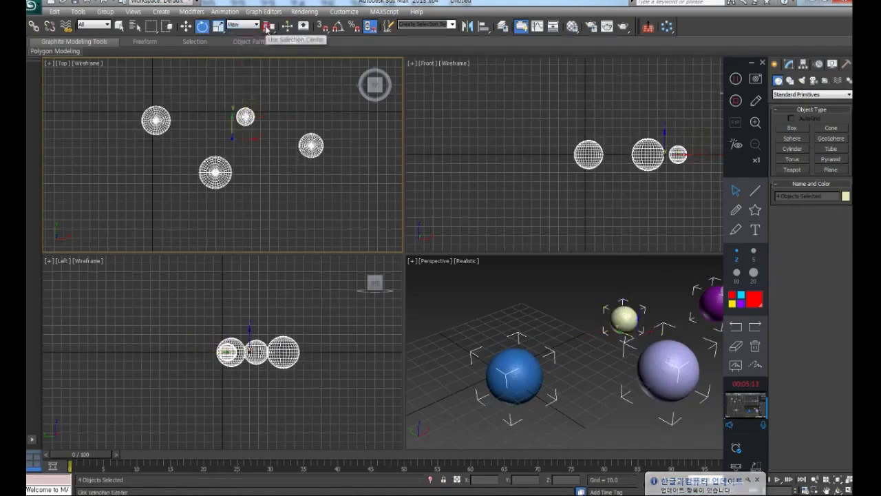
pyautogui.moveTo(224, 131)
pyautogui.mouseDown()
pyautogui.moveTo(219, 111)
pyautogui.moveTo(226, 130)
pyautogui.mouseUp()
pyautogui.moveTo(267, 29); pyautogui.dragTo(268, 42)
pyautogui.moveTo(245, 117); pyautogui.dragTo(275, 168)
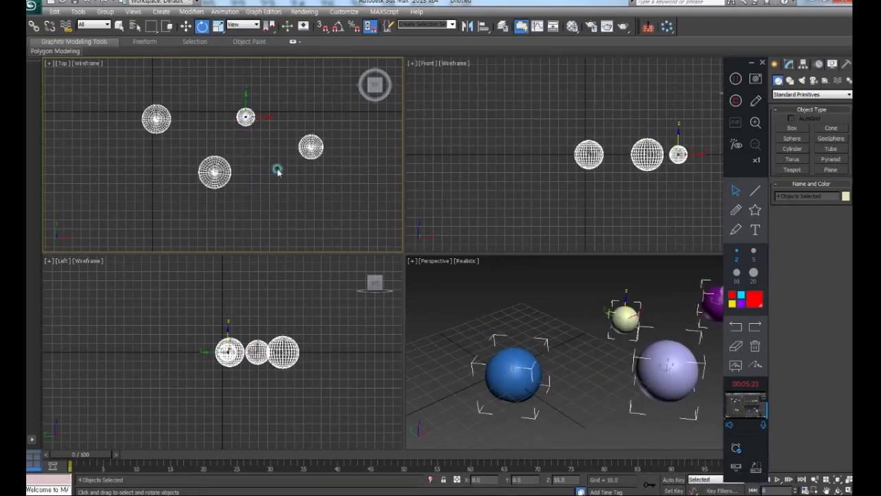
pyautogui.click(275, 167)
pyautogui.moveTo(270, 27); pyautogui.dragTo(269, 73)
# Select all four spheres in the Top viewport and delete them
pyautogui.moveTo(124, 93); pyautogui.dragTo(370, 221)
pyautogui.press('Delete')
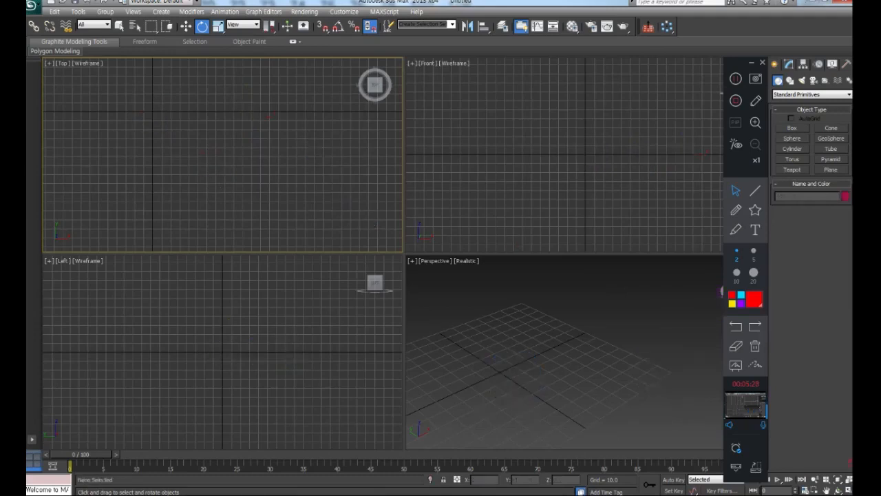
pyautogui.click(847, 479)
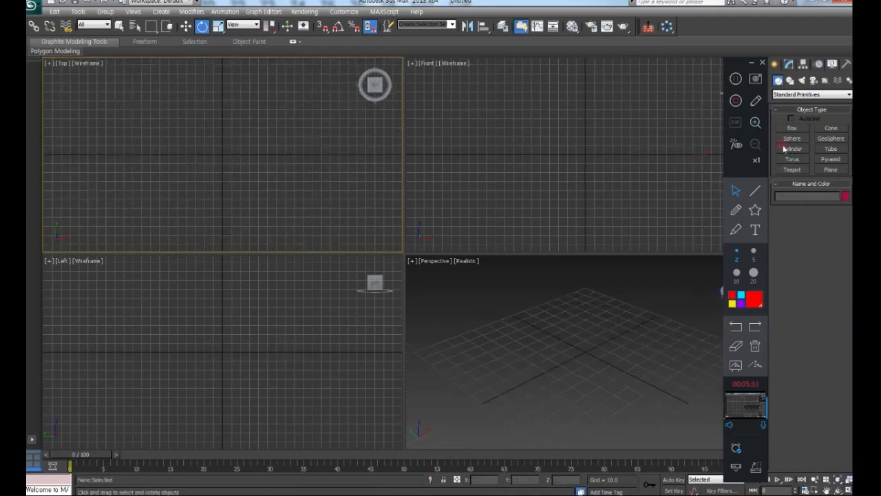
# Create a horizontal row of seven spheres in the Top viewport and select all except the large pink one
pyautogui.click(784, 139)
pyautogui.moveTo(125, 146); pyautogui.dragTo(328, 149)
pyautogui.click(186, 26)
pyautogui.moveTo(173, 115); pyautogui.dragTo(365, 191)
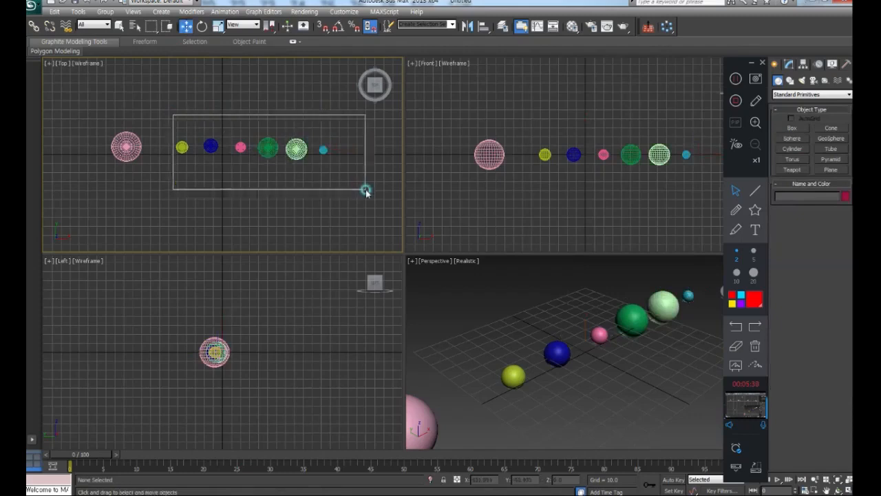
# Rotate the six selected spheres about their own pivots and then about the selection center, and clear the selection
pyautogui.click(201, 26)
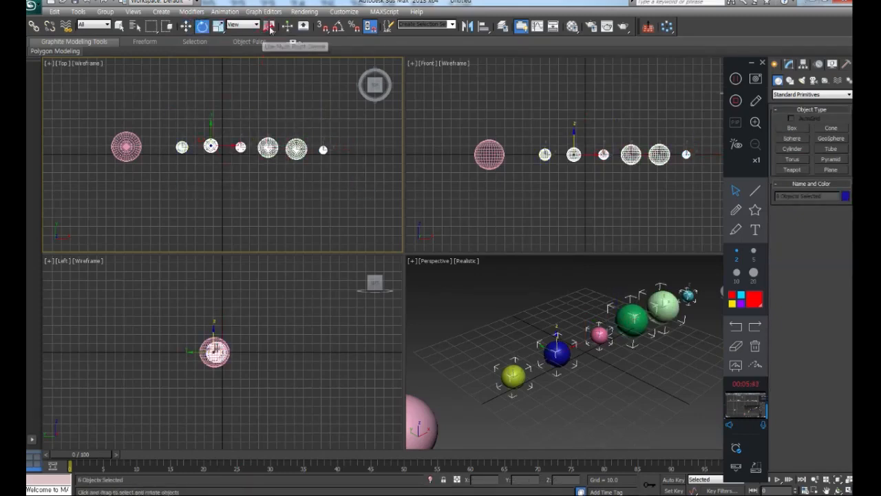
pyautogui.moveTo(208, 140); pyautogui.dragTo(214, 158)
pyautogui.moveTo(272, 26); pyautogui.dragTo(270, 43)
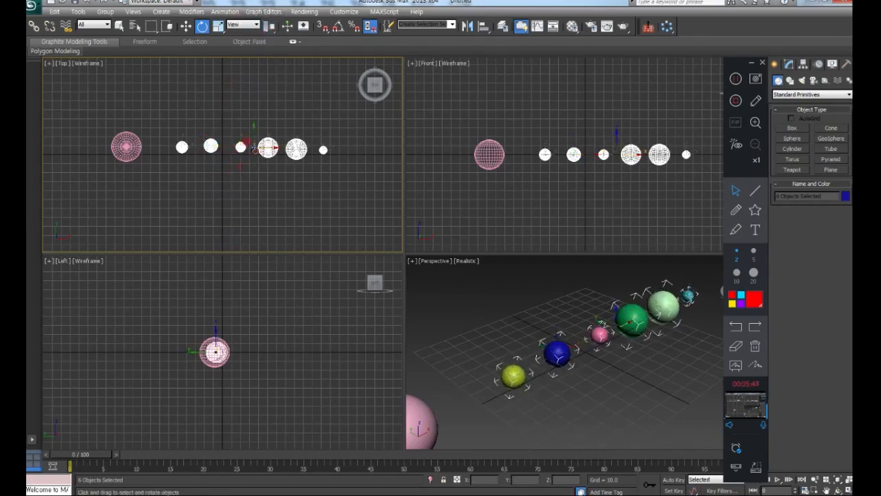
pyautogui.moveTo(251, 147)
pyautogui.mouseDown()
pyautogui.moveTo(246, 177)
pyautogui.moveTo(251, 146)
pyautogui.moveTo(239, 134)
pyautogui.moveTo(246, 151)
pyautogui.mouseUp()
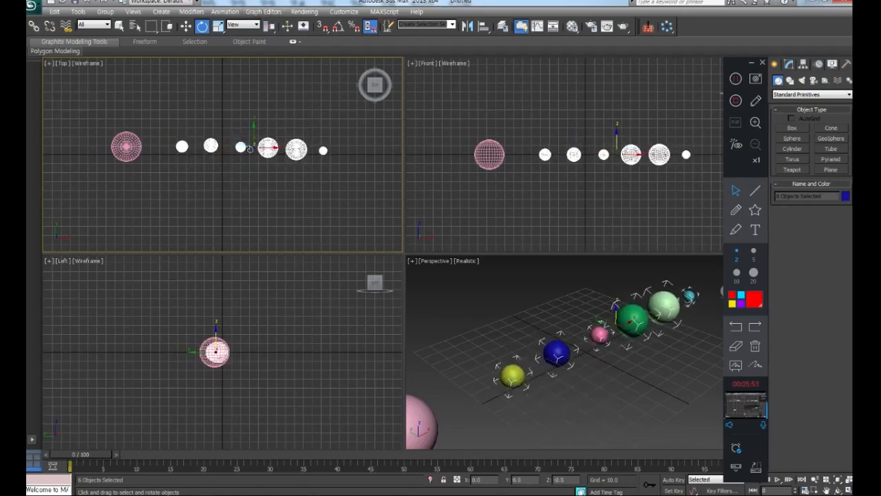
pyautogui.click(286, 190)
pyautogui.moveTo(287, 190); pyautogui.dragTo(297, 180, button='middle')
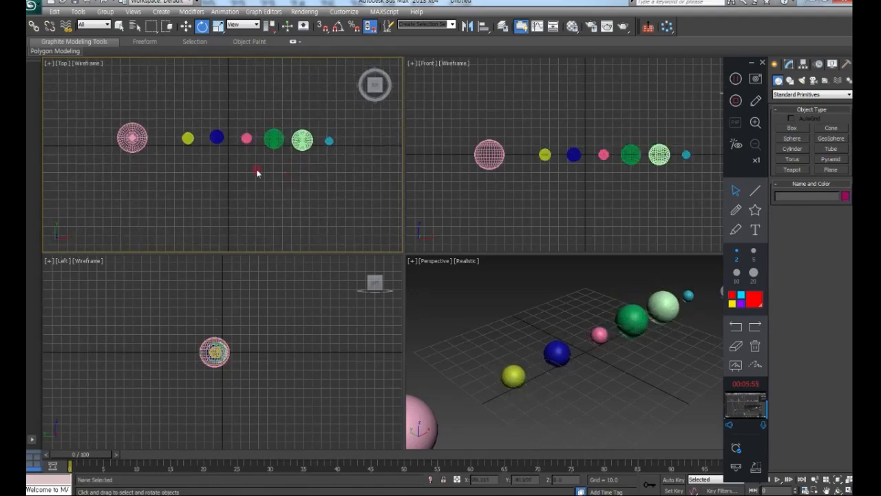
# Select the six smaller spheres and use Pick to make the large pink sphere their reference coordinate system
pyautogui.moveTo(175, 112); pyautogui.dragTo(378, 189)
pyautogui.click(131, 129)
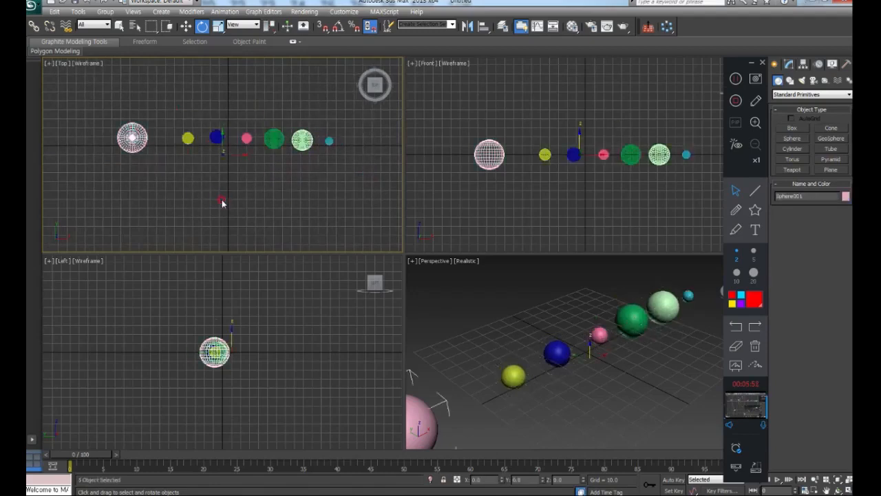
pyautogui.click(224, 182)
pyautogui.moveTo(172, 103); pyautogui.dragTo(348, 172)
pyautogui.click(243, 26)
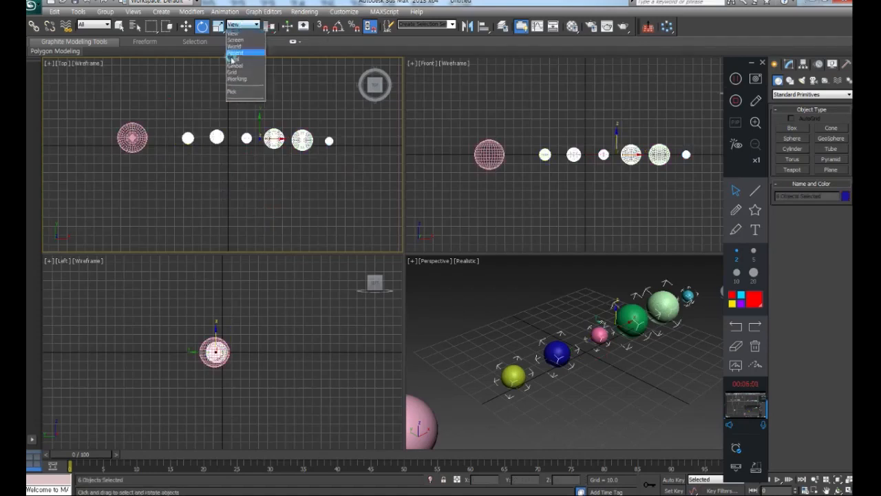
pyautogui.click(232, 88)
pyautogui.click(119, 137)
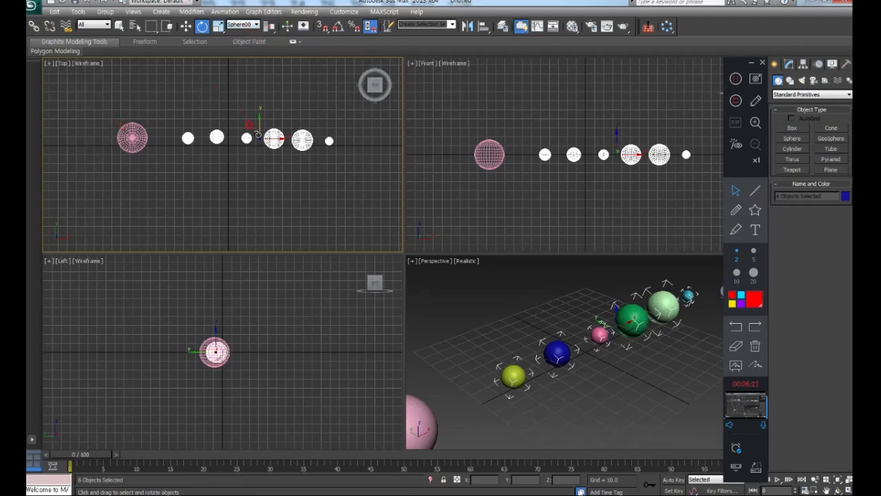
# Switch to Use Transform Coordinate Center and rotate the six spheres about 6.5 degrees clockwise around the pink sphere
pyautogui.moveTo(269, 26); pyautogui.dragTo(273, 60)
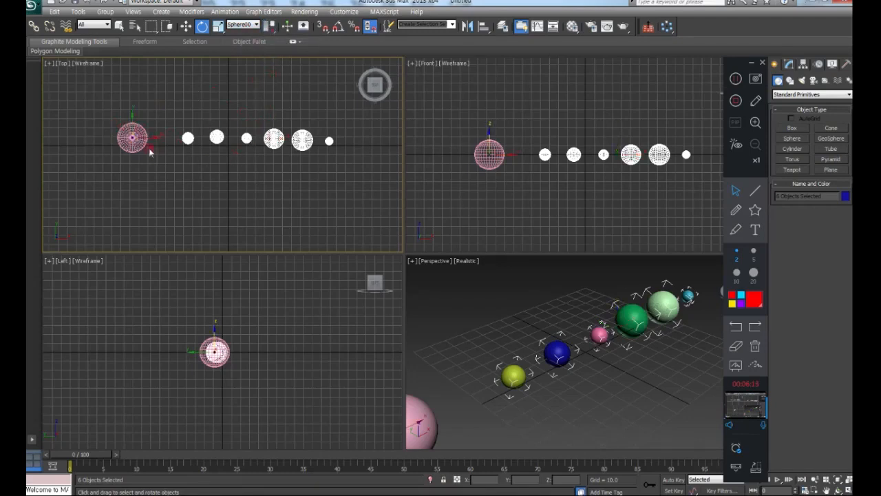
pyautogui.moveTo(125, 130)
pyautogui.mouseDown()
pyautogui.moveTo(126, 187)
pyautogui.moveTo(118, 104)
pyautogui.moveTo(124, 142)
pyautogui.moveTo(130, 114)
pyautogui.moveTo(131, 124)
pyautogui.mouseUp()
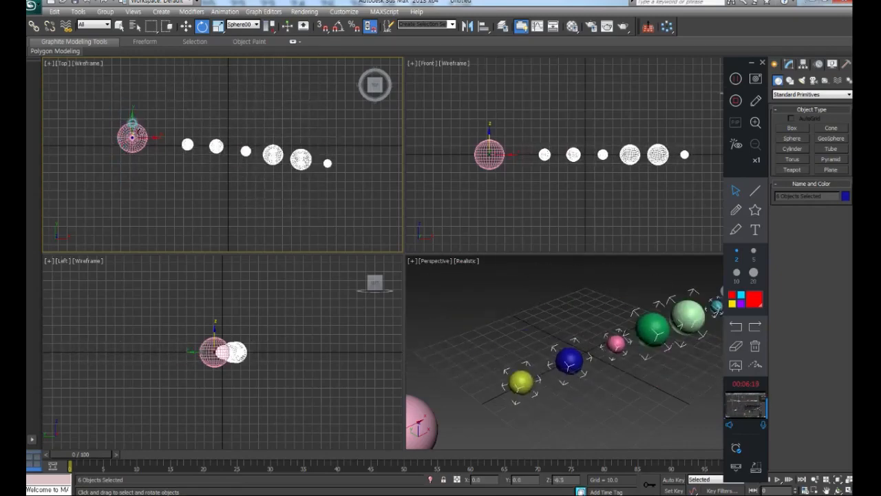
# Rotate-clone the row of six spheres around the pink sphere in the Top viewport, making 15 copies of type Copy
pyautogui.keyDown('shift'); pyautogui.moveTo(123, 131); pyautogui.dragTo(128, 153); pyautogui.keyUp('shift')
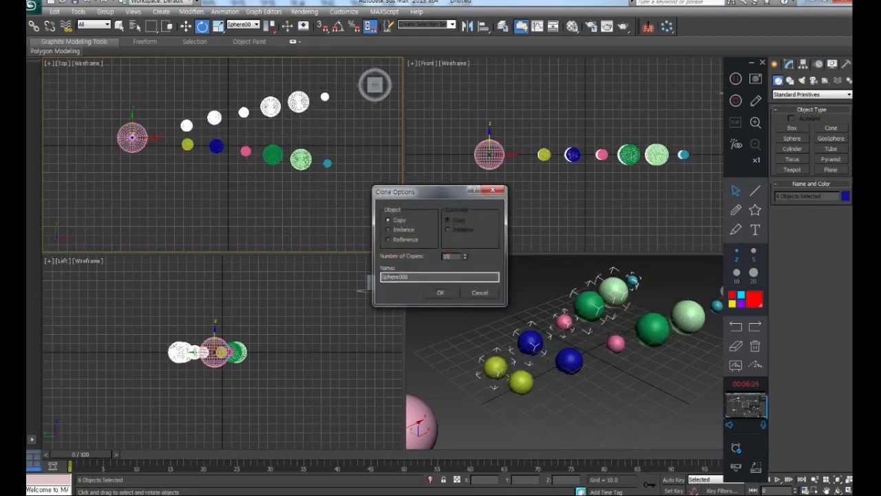
pyautogui.click(446, 293)
pyautogui.scroll(-5, 589, 331)
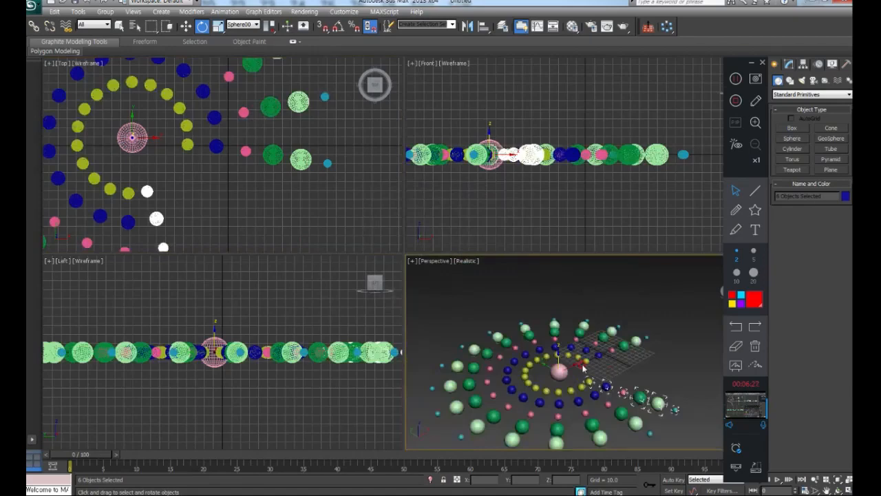
pyautogui.scroll(4, 589, 331)
pyautogui.scroll(-5, 279, 212)
# Select and delete all the spheres, and set the reference coordinate system back to View
pyautogui.moveTo(98, 66); pyautogui.dragTo(280, 245)
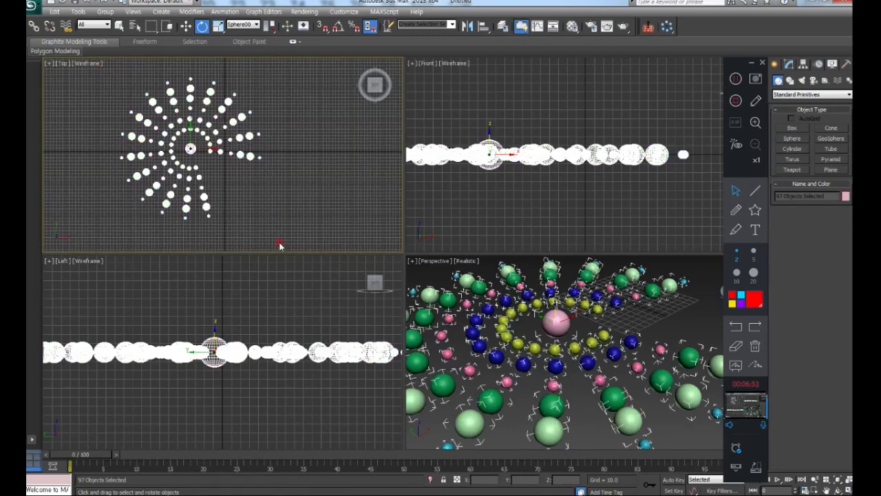
pyautogui.press('Delete')
pyautogui.press('z')
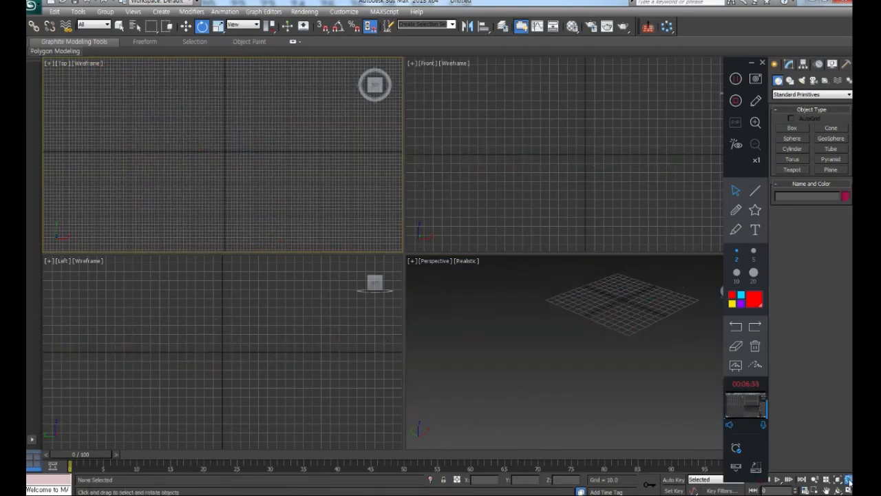
pyautogui.click(248, 24)
pyautogui.click(240, 32)
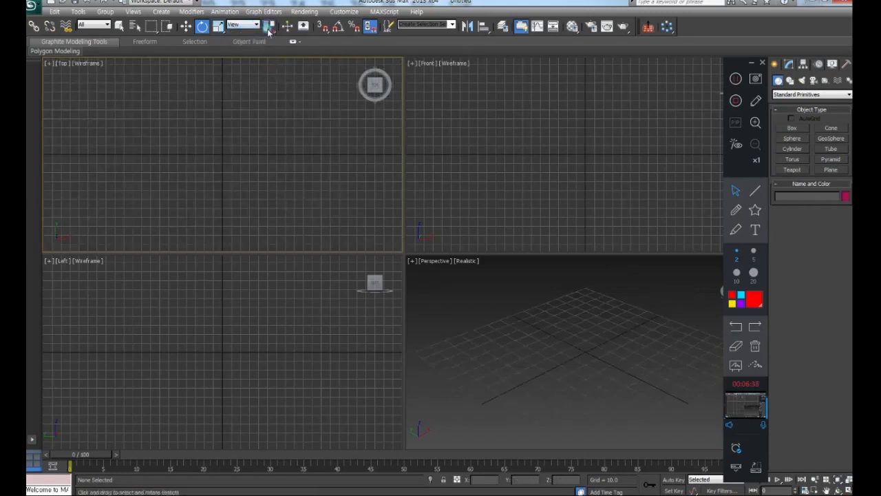
# Examine the list of reference coordinate systems and the available transform center options
pyautogui.click(248, 25)
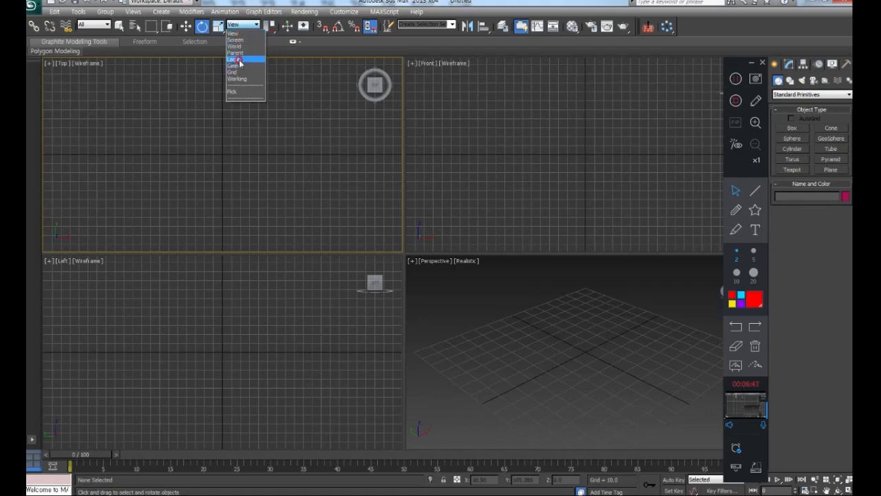
pyautogui.click(293, 75)
pyautogui.moveTo(273, 28); pyautogui.dragTo(272, 76)
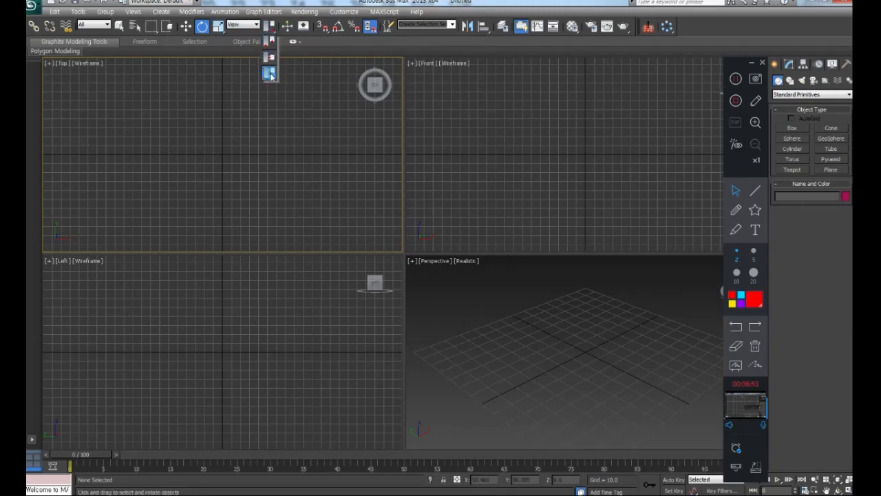
pyautogui.moveTo(270, 76); pyautogui.dragTo(270, 75)
# Activate the Move tool, toggle object, angle and percent snaps on and off again, and turn off the spinner snap
pyautogui.click(186, 26)
pyautogui.click(321, 28)
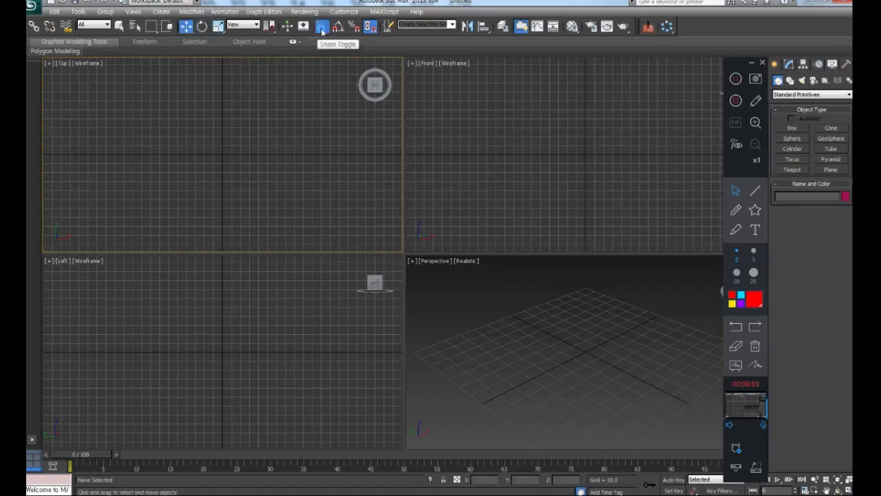
pyautogui.click(337, 28)
pyautogui.click(353, 29)
pyautogui.click(370, 27)
pyautogui.click(353, 28)
pyautogui.click(338, 28)
pyautogui.click(321, 28)
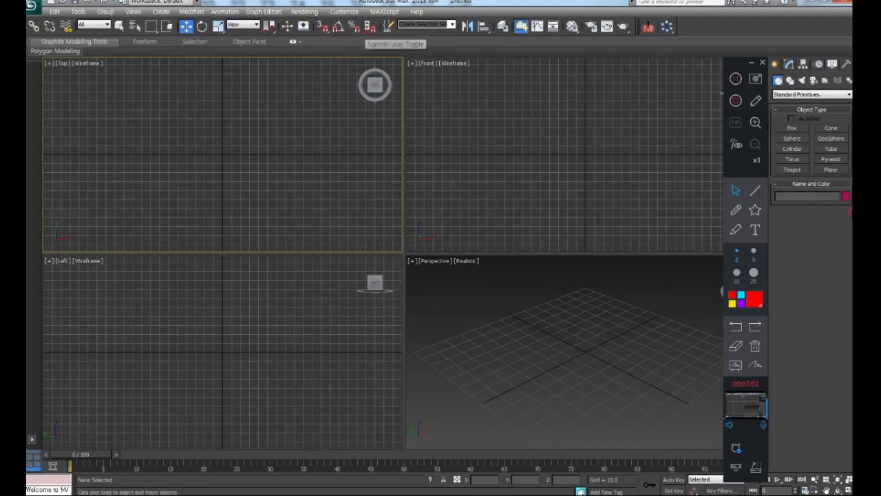
# Create two long upright boxes side by side in the Top viewport and leave the Box tool
pyautogui.click(793, 128)
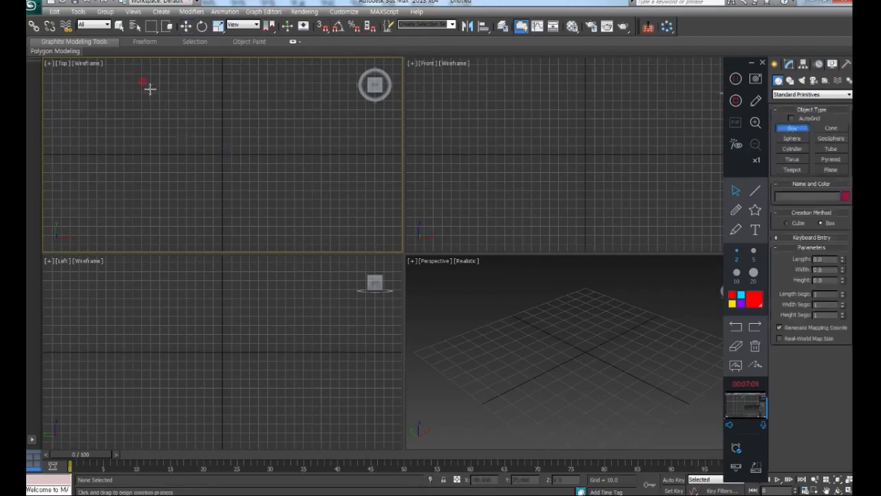
pyautogui.moveTo(151, 105); pyautogui.dragTo(183, 229)
pyautogui.click(191, 196)
pyautogui.moveTo(292, 171); pyautogui.dragTo(241, 131, button='middle')
pyautogui.moveTo(240, 130); pyautogui.dragTo(279, 212)
pyautogui.rightClick(285, 187)
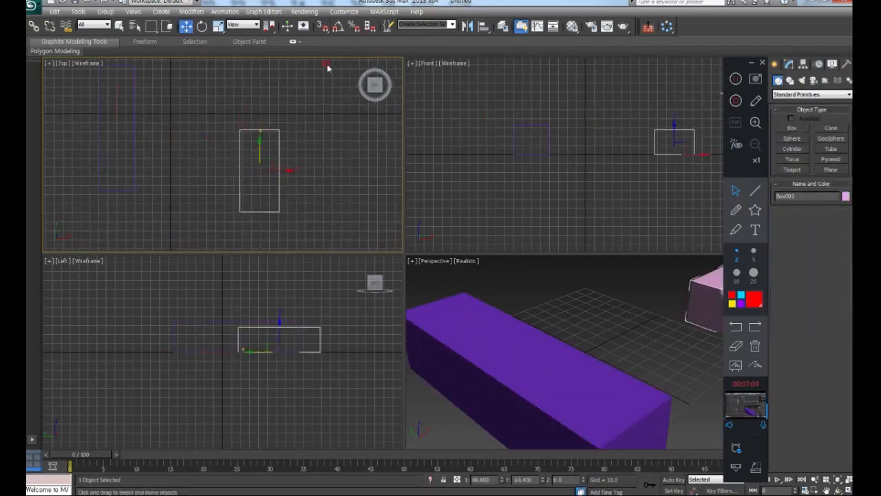
# Start the Box command and turn on 3D snapping with the Midpoint snap enabled in the Grid and Snap Settings
pyautogui.click(136, 157)
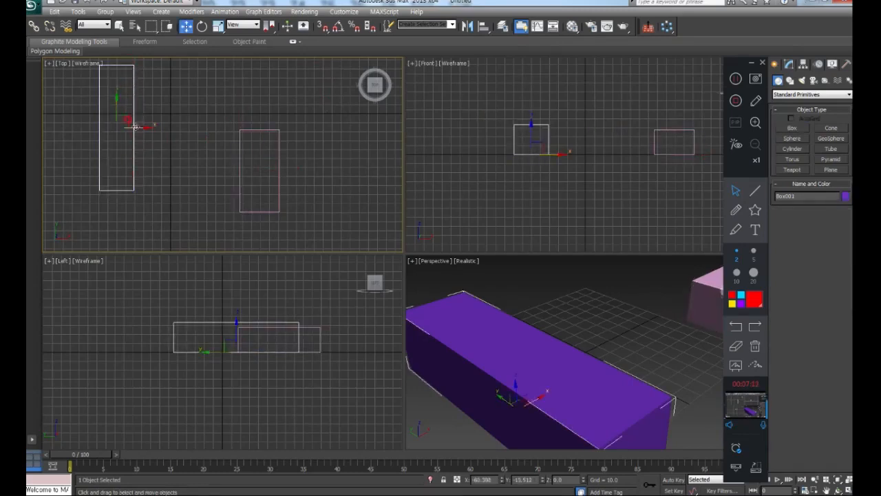
pyautogui.click(792, 128)
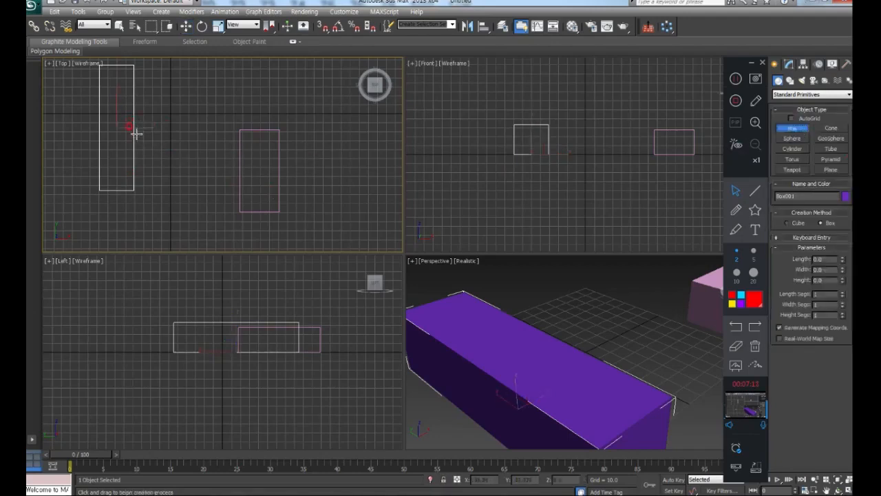
pyautogui.click(320, 28)
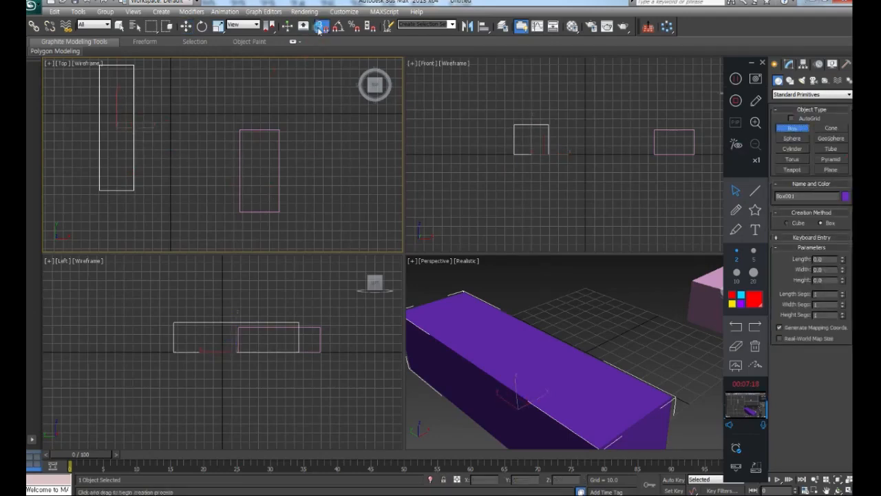
pyautogui.rightClick(320, 27)
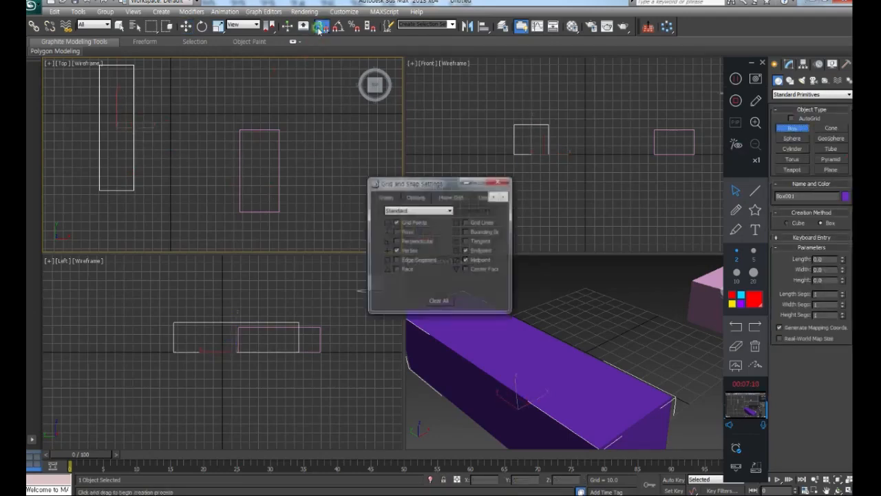
pyautogui.moveTo(419, 180); pyautogui.dragTo(368, 92)
pyautogui.click(417, 171)
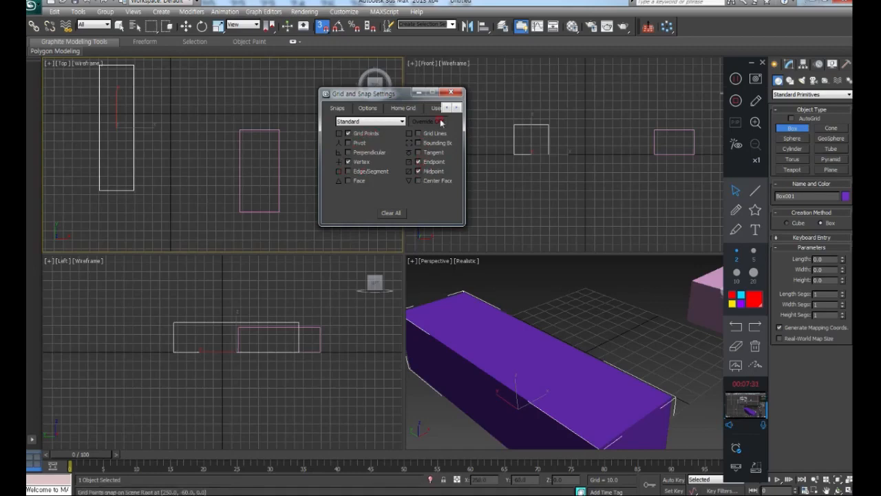
pyautogui.click(450, 92)
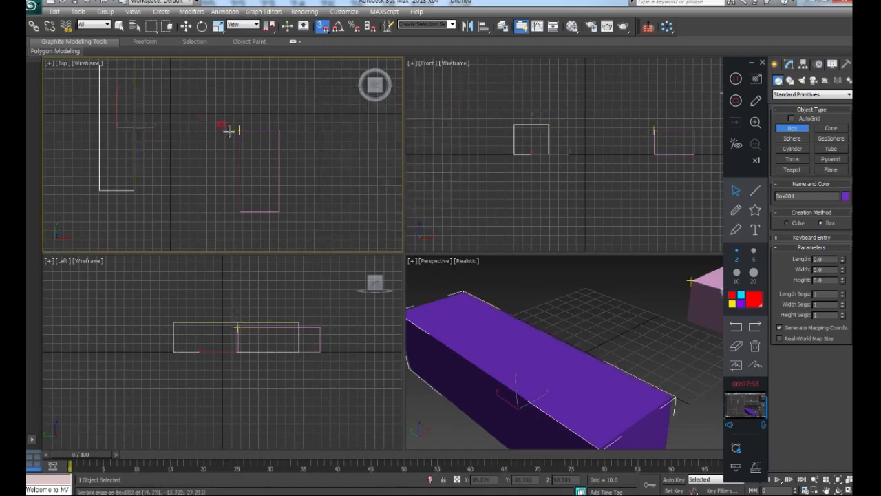
# Draw a thin snapped box bridging the purple and pink boxes, about 94 by 119 with height -5.84, and turn off snapping
pyautogui.moveTo(133, 128); pyautogui.dragTo(211, 204)
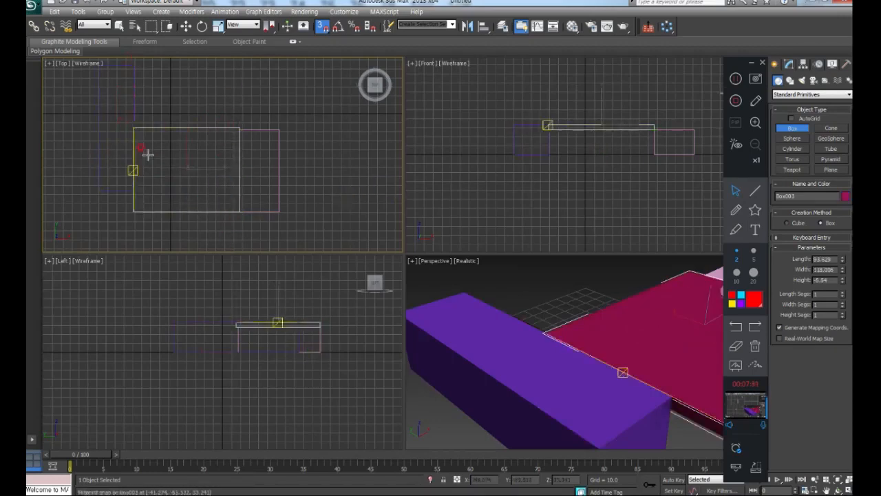
pyautogui.click(324, 27)
pyautogui.click(184, 29)
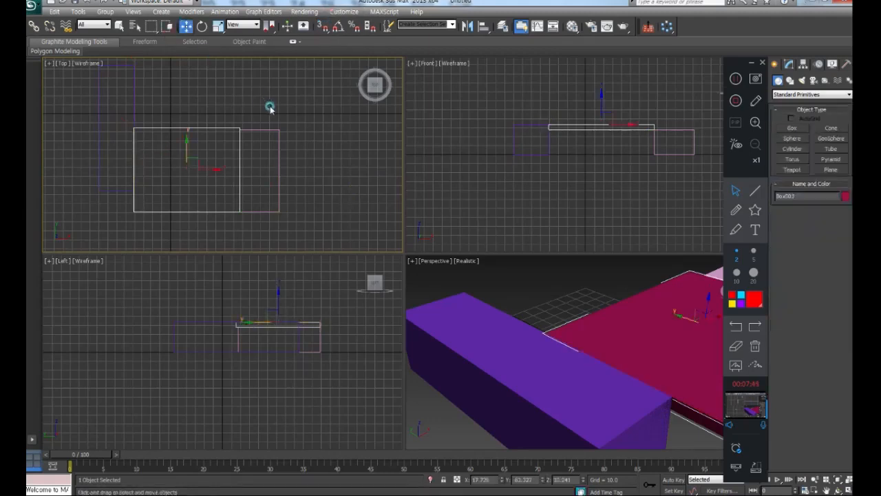
# Create a separate long box beyond the pink box in the top view, about 259 long and 55 high
pyautogui.click(299, 148)
pyautogui.scroll(-3, 300, 148)
pyautogui.moveTo(295, 144); pyautogui.dragTo(176, 134, button='middle')
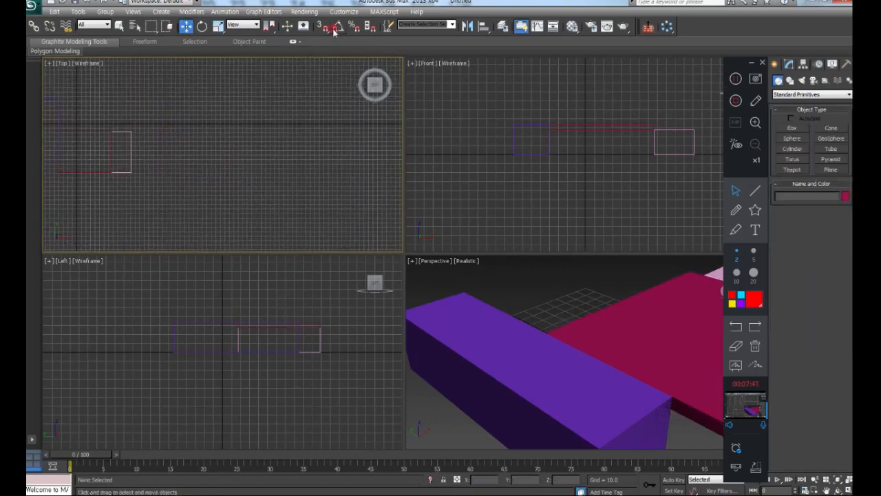
pyautogui.click(792, 128)
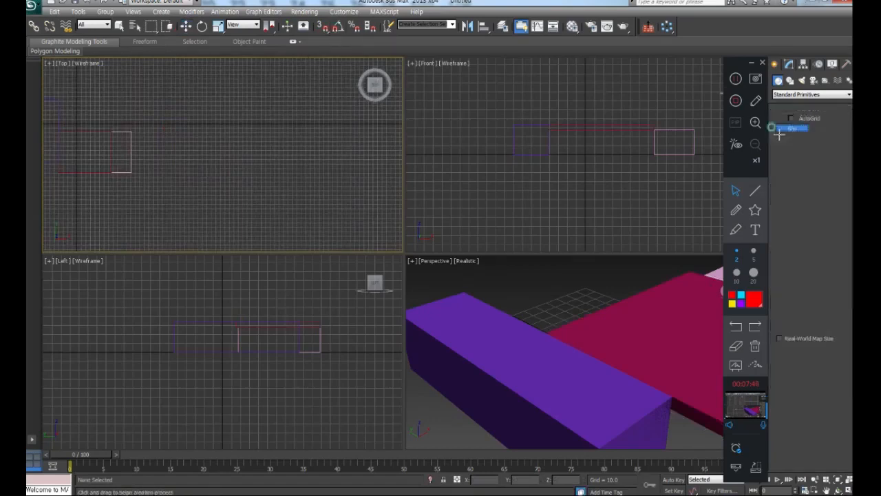
pyautogui.moveTo(241, 90); pyautogui.dragTo(260, 205)
pyautogui.click(260, 182)
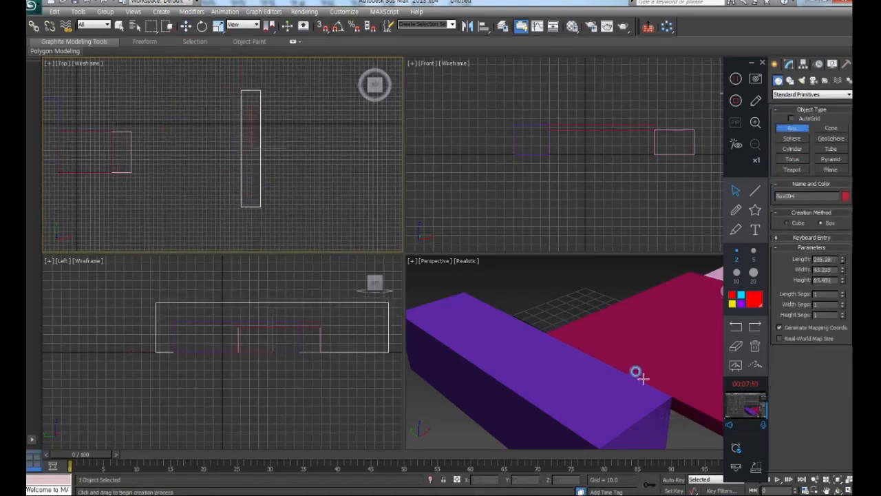
pyautogui.scroll(-5, 639, 373)
pyautogui.moveTo(645, 372); pyautogui.dragTo(519, 413, button='middle')
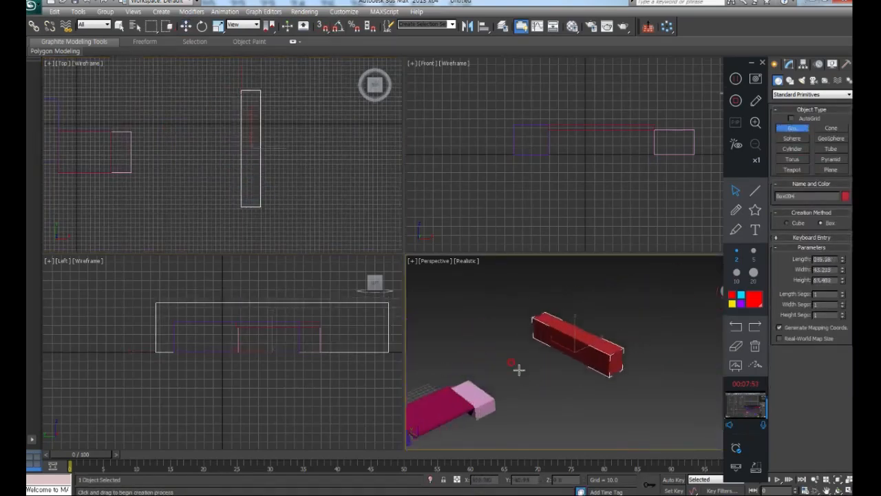
# Try rotating the red box freehand about its Z axis in the top view and undo the rotation
pyautogui.click(202, 26)
pyautogui.click(252, 143)
pyautogui.moveTo(269, 27); pyautogui.dragTo(270, 44)
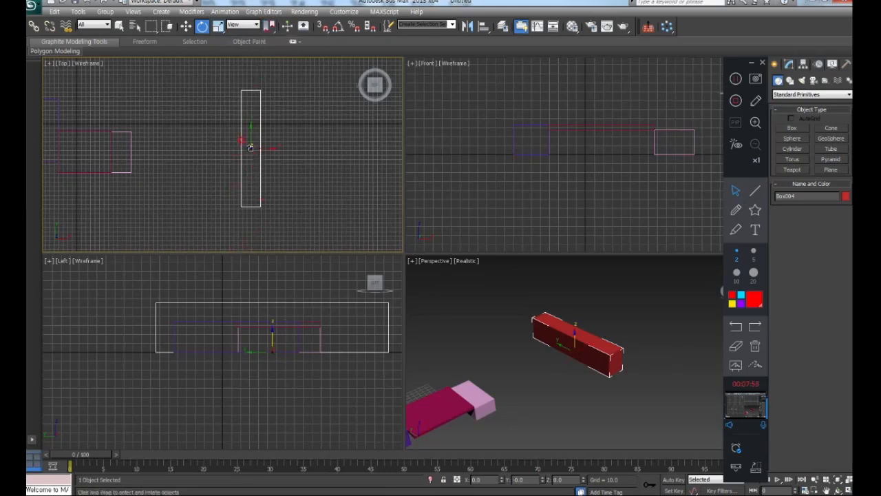
pyautogui.moveTo(250, 174); pyautogui.dragTo(250, 110)
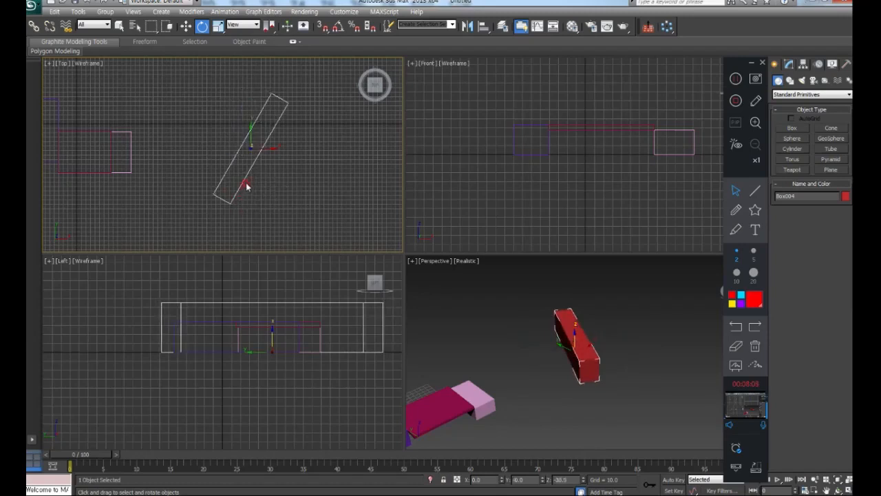
pyautogui.hotkey('ctrl', 'z')
pyautogui.hotkey('ctrl', 'z')
pyautogui.hotkey('ctrl', 'y')
# Examine the Rotate Transform Type-In values for the red box and close the dialog
pyautogui.click(201, 29)
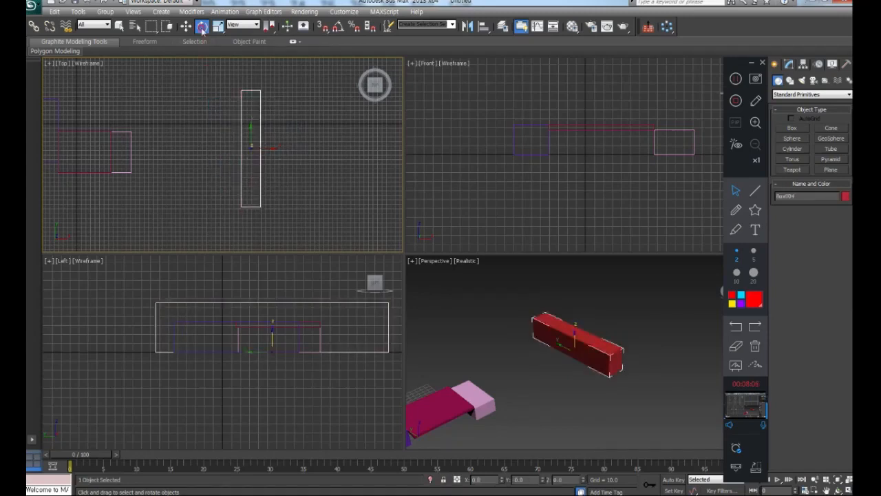
pyautogui.rightClick(201, 29)
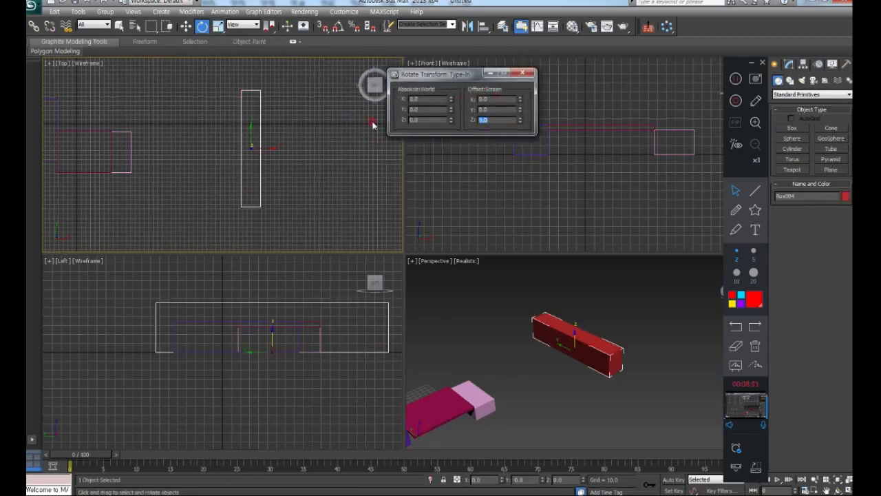
pyautogui.click(526, 74)
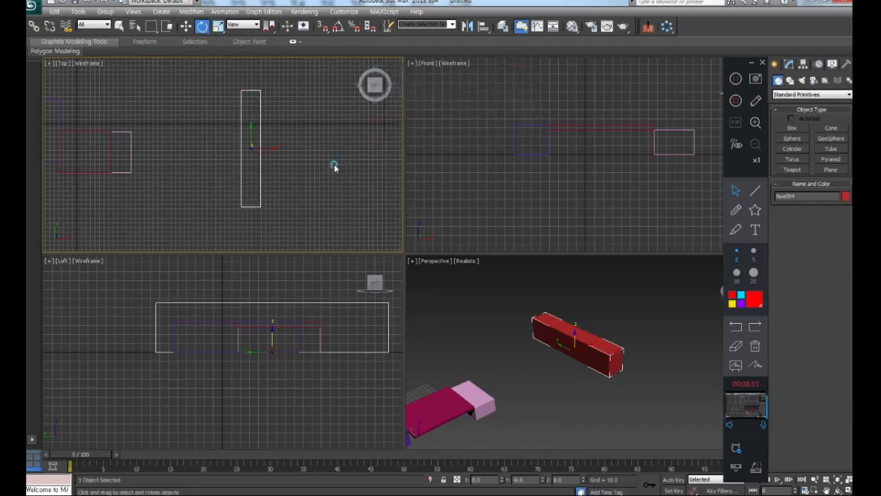
# Turn on angle snap, test it on the red box, and set the snap angle increment to 45 degrees
pyautogui.click(338, 26)
pyautogui.moveTo(248, 147)
pyautogui.mouseDown()
pyautogui.moveTo(248, 116)
pyautogui.moveTo(254, 146)
pyautogui.mouseUp()
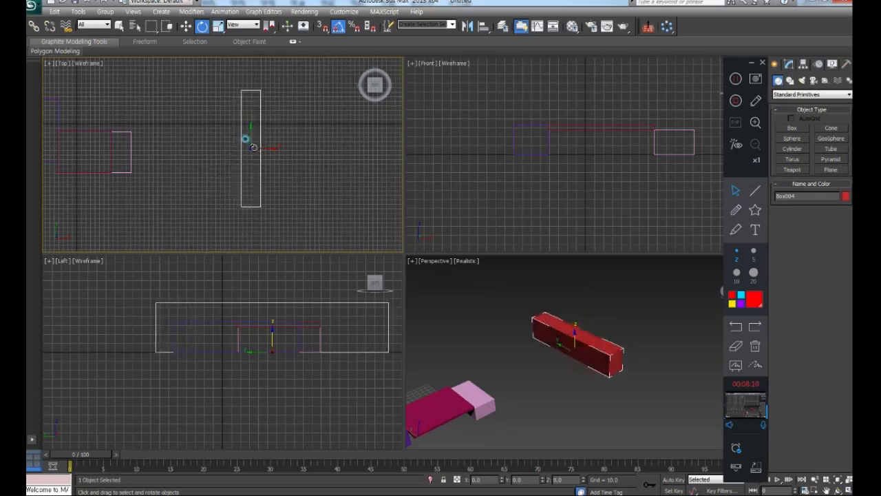
pyautogui.click(338, 26)
pyautogui.rightClick(338, 27)
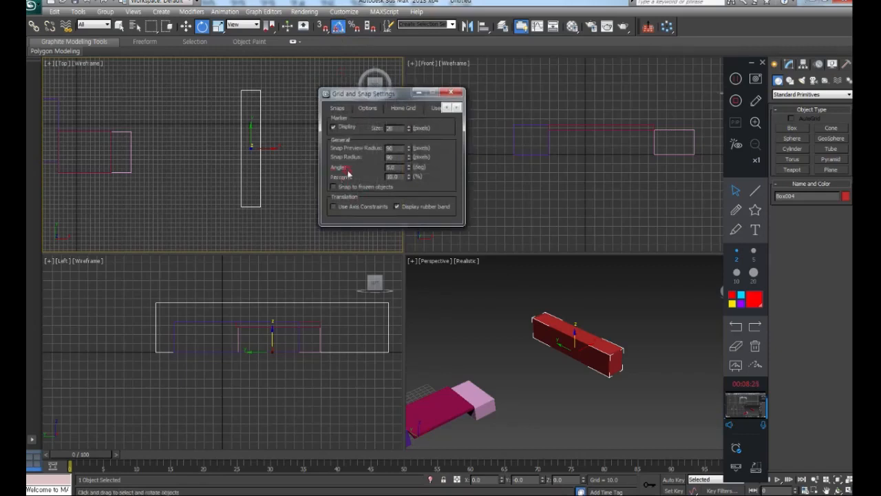
pyautogui.doubleClick(390, 167)
pyautogui.click(452, 92)
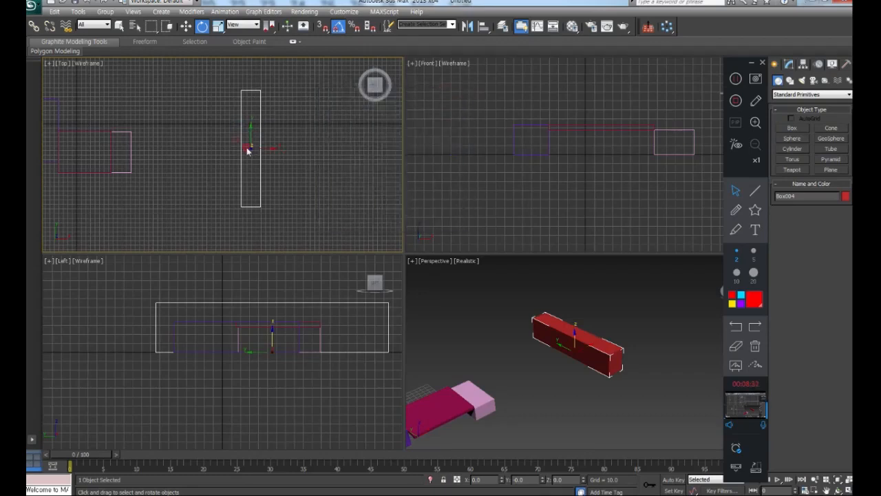
# Rotate the red box in 45-degree increments to 180 degrees about Z and turn off angle snap
pyautogui.moveTo(240, 140); pyautogui.dragTo(250, 123)
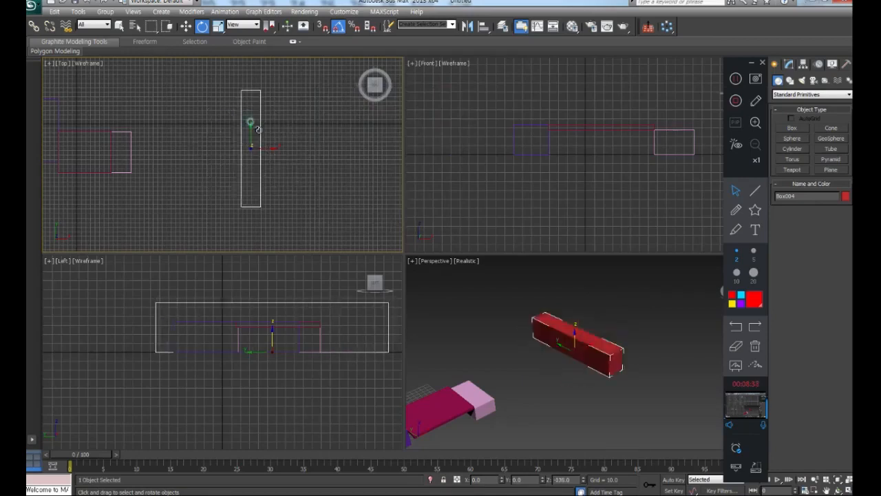
pyautogui.click(338, 27)
pyautogui.moveTo(289, 168); pyautogui.dragTo(256, 169, button='middle')
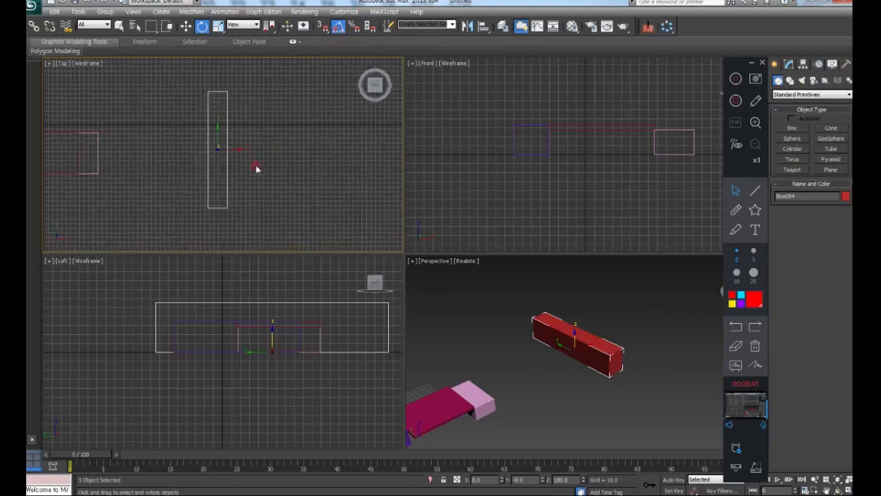
pyautogui.click(352, 30)
pyautogui.click(339, 29)
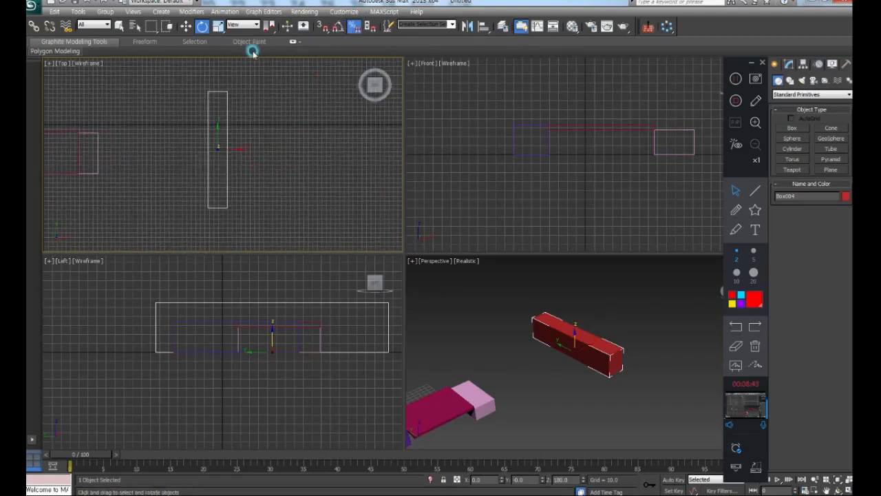
# Scale the red box uniformly, first shrinking it freehand, and enlarge it to about 109% with percent snap on
pyautogui.click(220, 27)
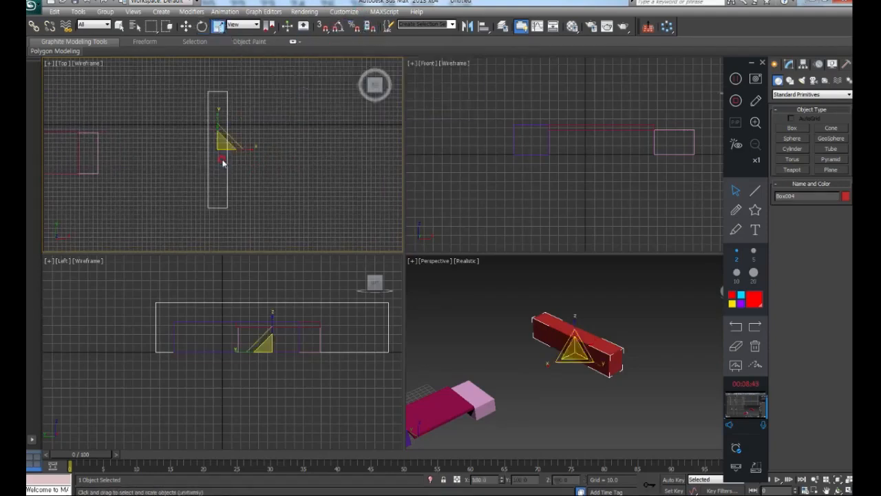
pyautogui.moveTo(228, 133); pyautogui.dragTo(228, 160)
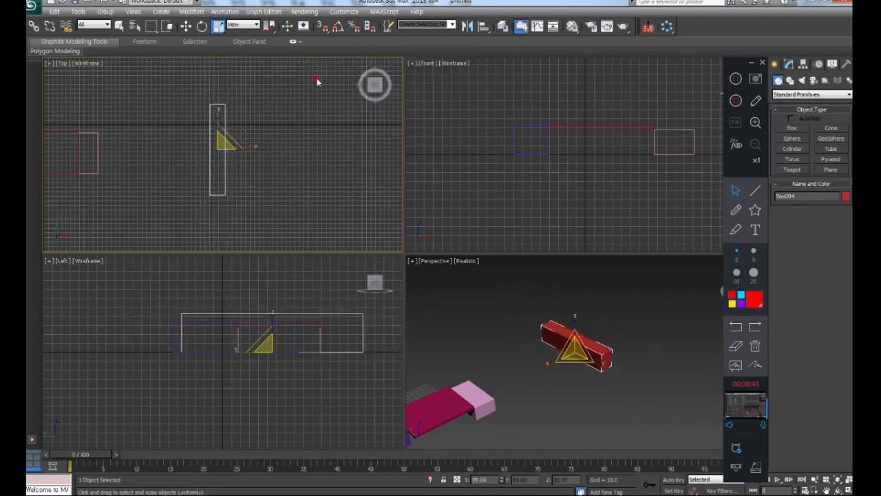
pyautogui.click(354, 27)
pyautogui.moveTo(218, 146); pyautogui.dragTo(222, 122)
# Open the Grid and Snap Settings and examine the Percent increment used for scaling
pyautogui.rightClick(356, 28)
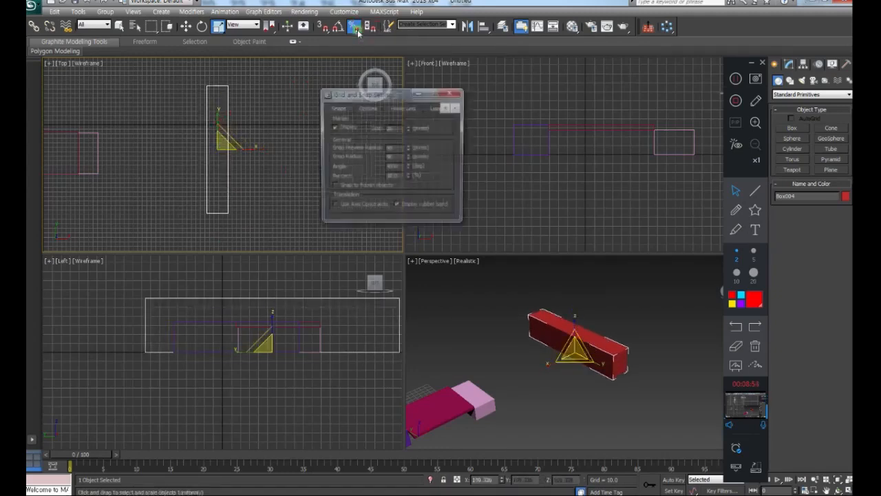
pyautogui.moveTo(385, 96); pyautogui.dragTo(295, 53)
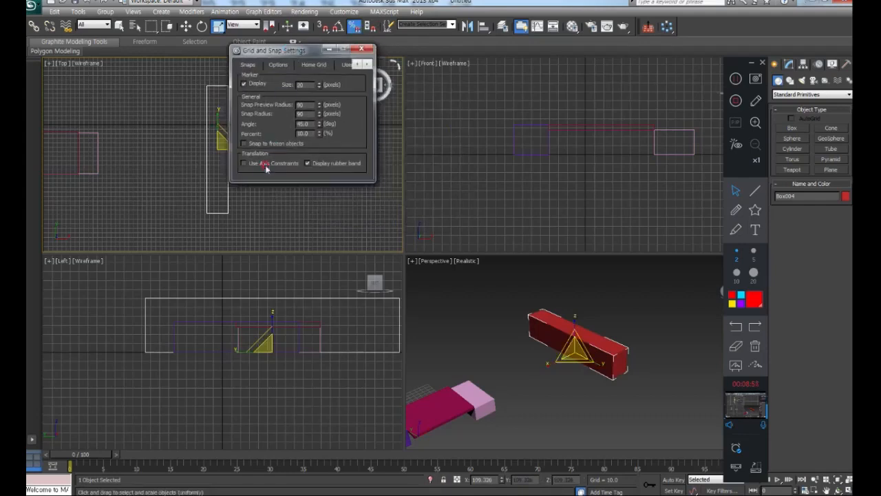
pyautogui.doubleClick(308, 133)
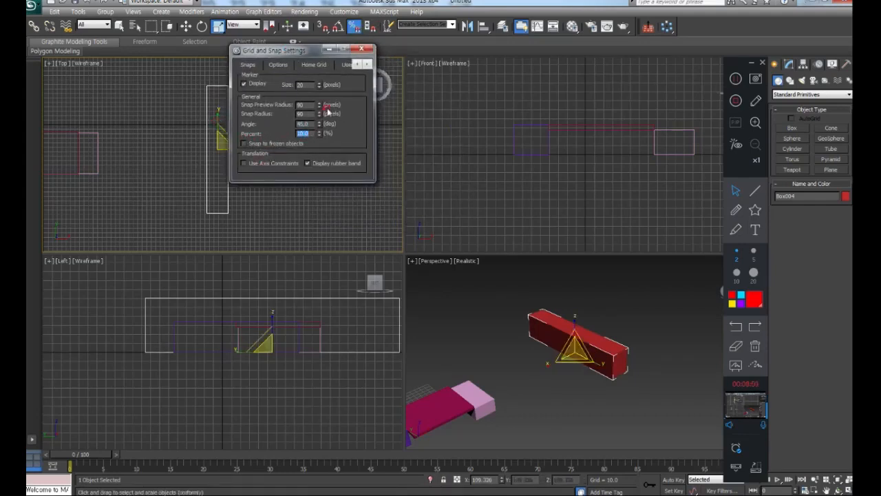
pyautogui.click(361, 49)
# Try scaling the red box uniformly to 150% with percent snap
pyautogui.moveTo(219, 146)
pyautogui.mouseDown()
pyautogui.moveTo(232, 90)
pyautogui.moveTo(220, 158)
pyautogui.moveTo(230, 110)
pyautogui.moveTo(227, 138)
pyautogui.mouseUp()
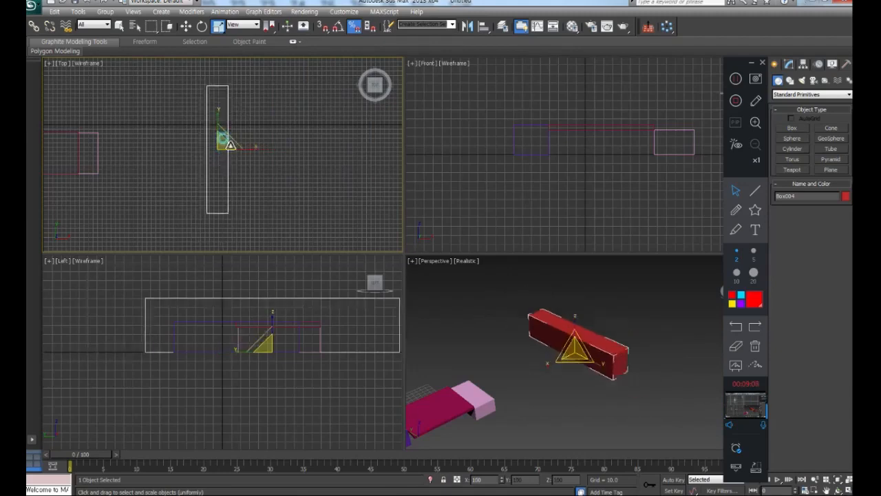
pyautogui.click(273, 156)
pyautogui.click(220, 168)
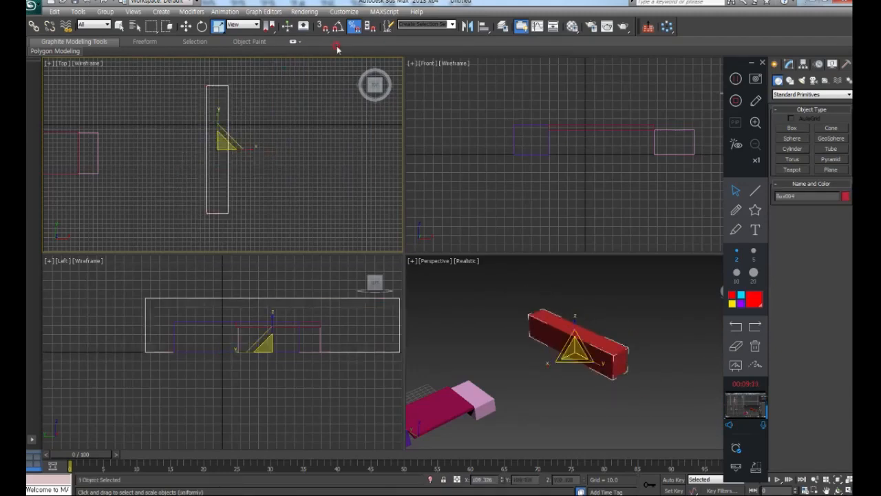
# Reselect the red box, open its parameters, and reduce its length to 234.83
pyautogui.click(278, 123)
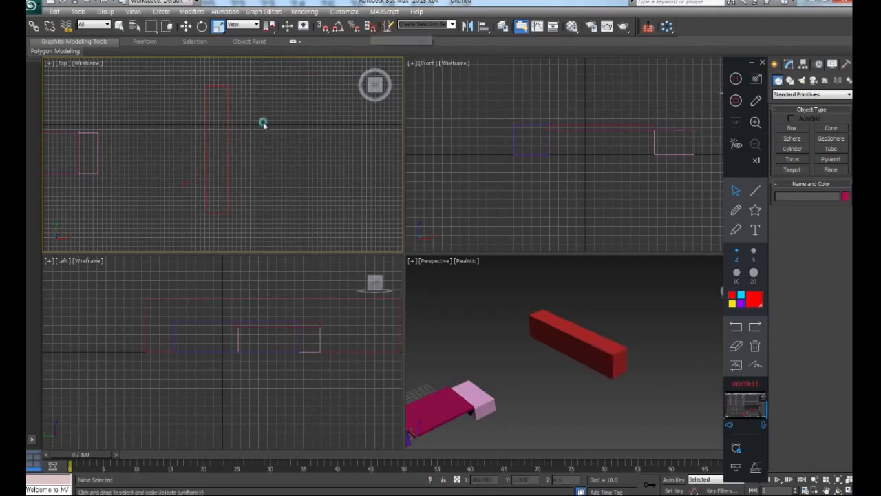
pyautogui.moveTo(263, 122); pyautogui.dragTo(161, 185)
pyautogui.click(789, 64)
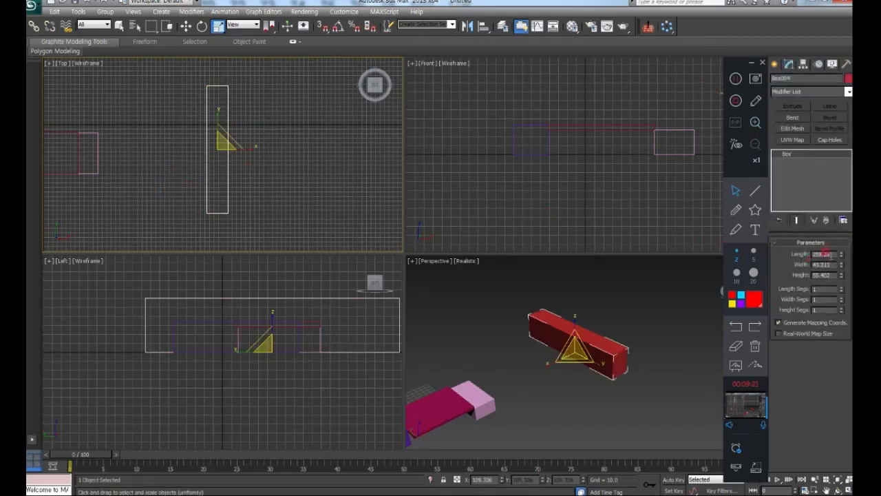
pyautogui.doubleClick(821, 265)
pyautogui.press('Tab')
pyautogui.moveTo(841, 256)
pyautogui.mouseDown()
pyautogui.moveTo(843, 241)
pyautogui.moveTo(844, 265)
pyautogui.moveTo(844, 247)
pyautogui.moveTo(851, 261)
pyautogui.moveTo(841, 266)
pyautogui.moveTo(842, 252)
pyautogui.moveTo(821, 249)
pyautogui.moveTo(841, 250)
pyautogui.mouseUp()
pyautogui.click(278, 116)
pyautogui.click(206, 159)
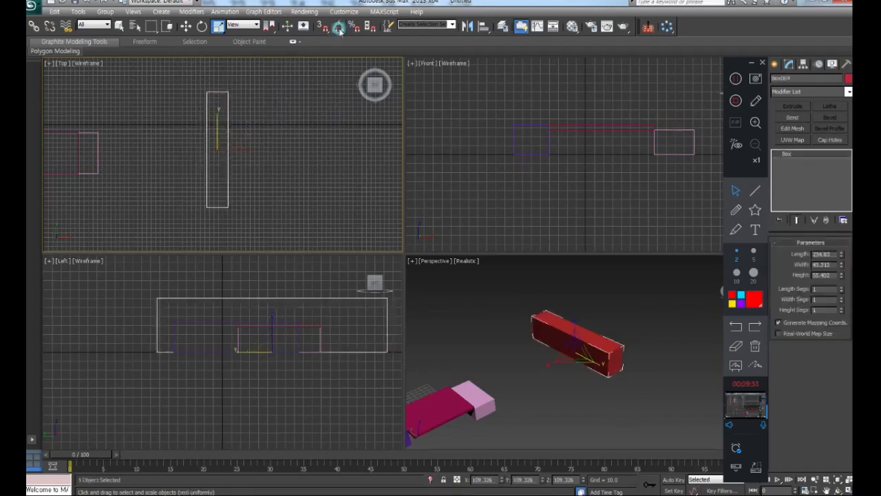
# Turn on spinner snap and increase the red box's length in two increments to 244.83
pyautogui.click(368, 26)
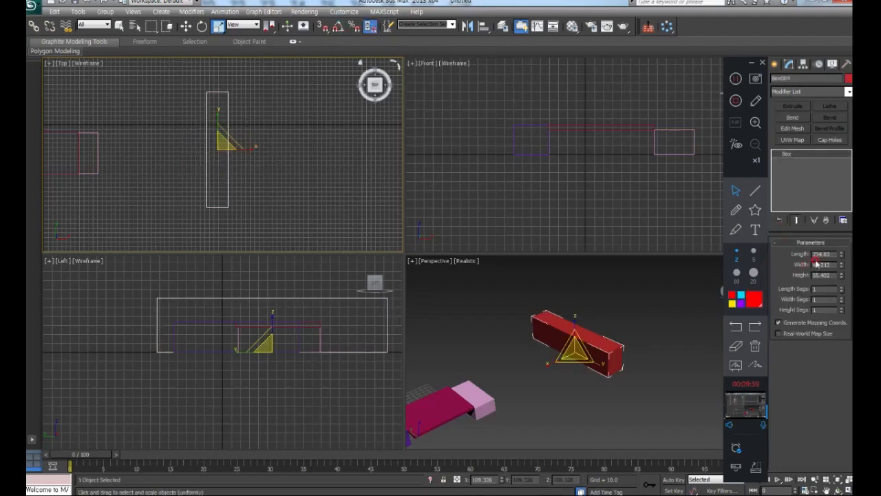
pyautogui.click(843, 253)
pyautogui.click(843, 253)
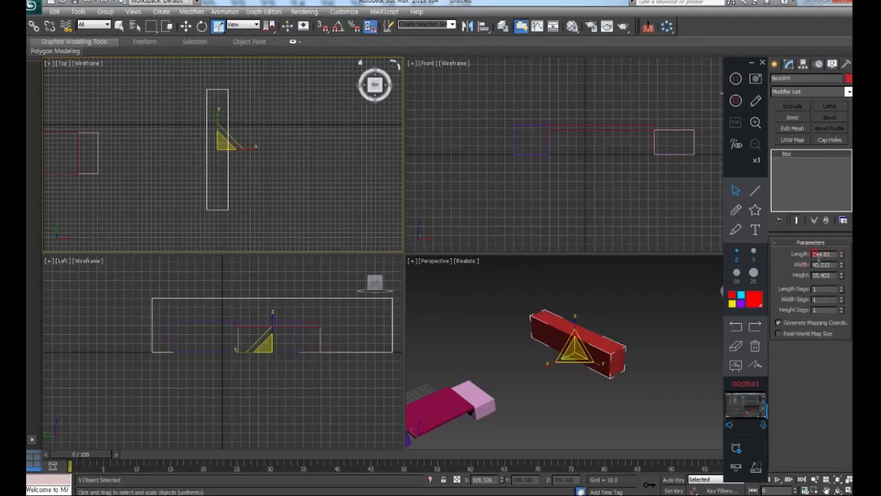
# Increase the red box's length by one snap increment to 254.83 and examine the spinner precision and snap values in Preference Settings
pyautogui.click(843, 253)
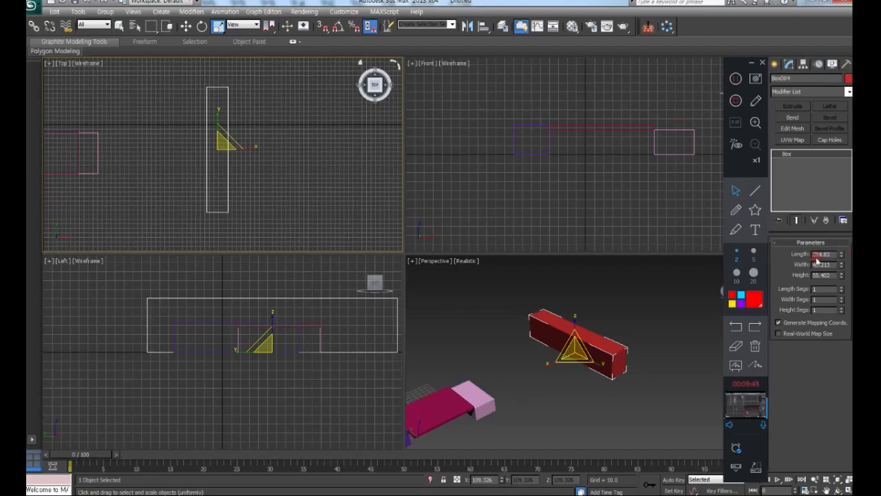
pyautogui.moveTo(835, 256); pyautogui.dragTo(702, 254)
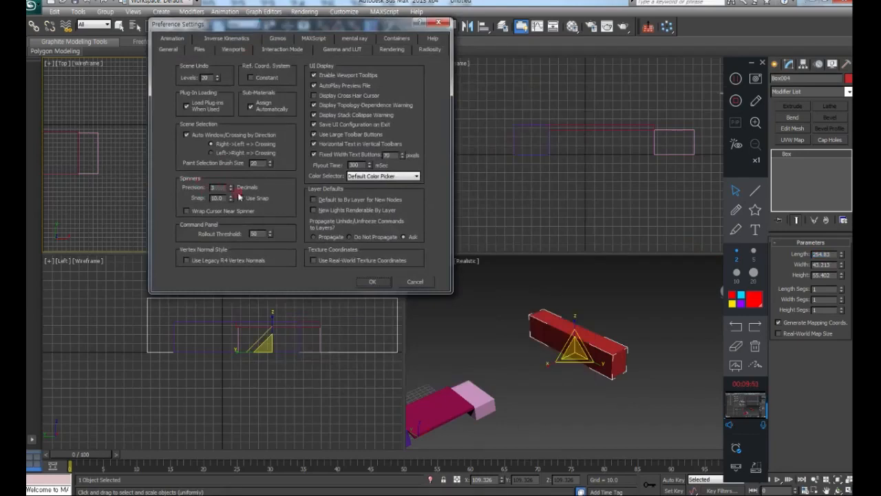
pyautogui.click(760, 106)
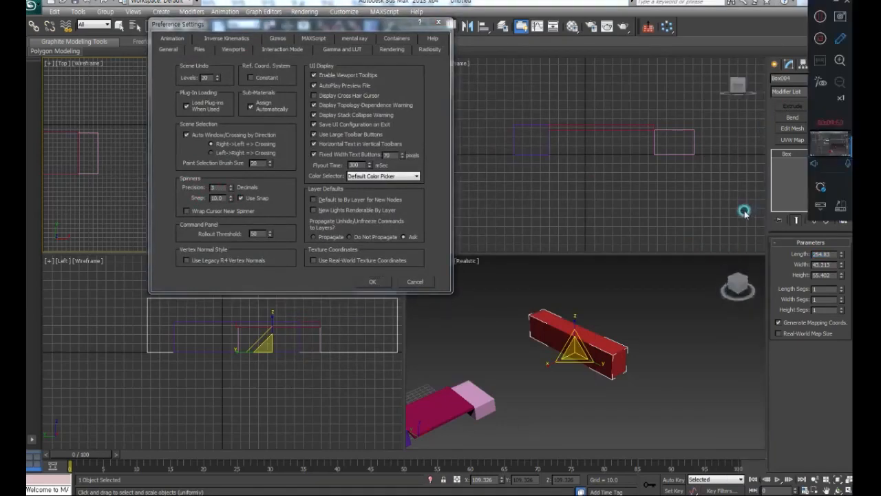
pyautogui.click(841, 39)
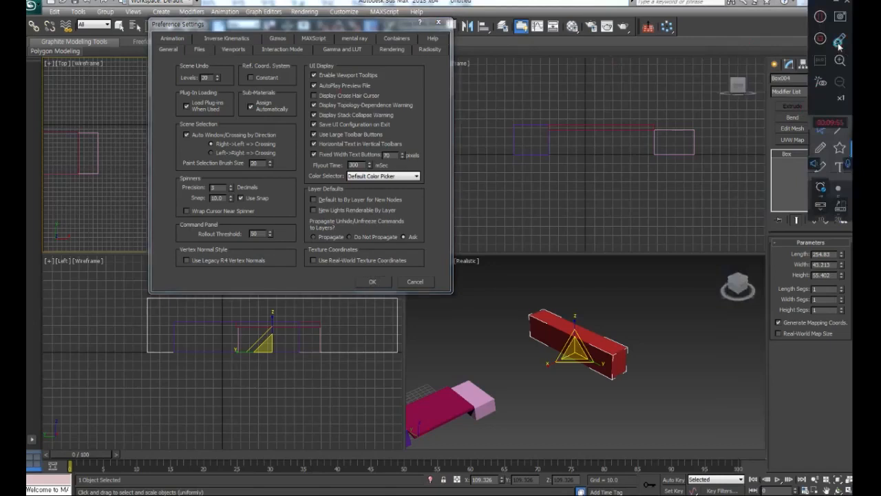
pyautogui.moveTo(272, 206)
pyautogui.mouseDown()
pyautogui.moveTo(246, 213)
pyautogui.moveTo(173, 191)
pyautogui.moveTo(265, 207)
pyautogui.mouseUp()
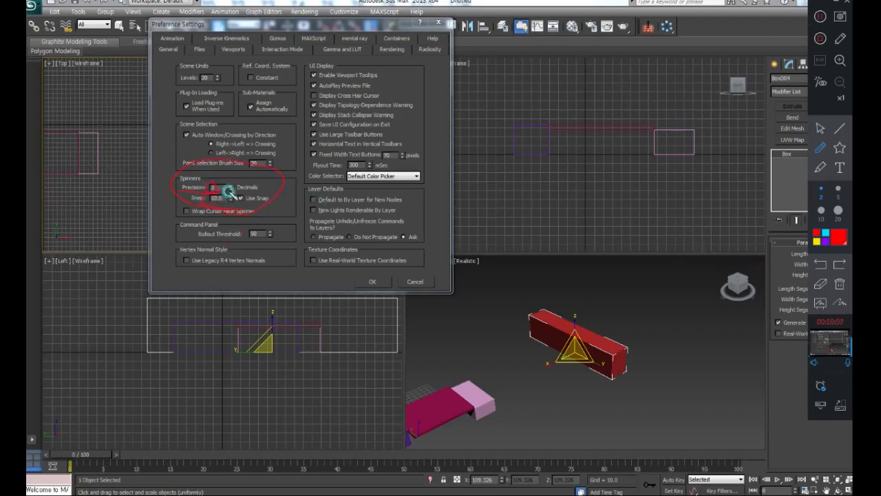
pyautogui.click(820, 284)
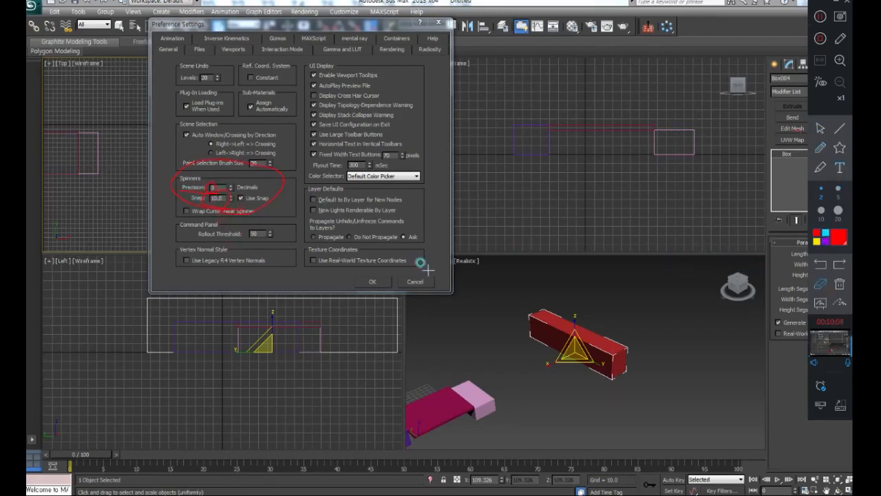
pyautogui.click(204, 172)
pyautogui.moveTo(820, 2)
pyautogui.mouseDown()
pyautogui.moveTo(718, 54)
pyautogui.moveTo(727, 51)
pyautogui.mouseUp()
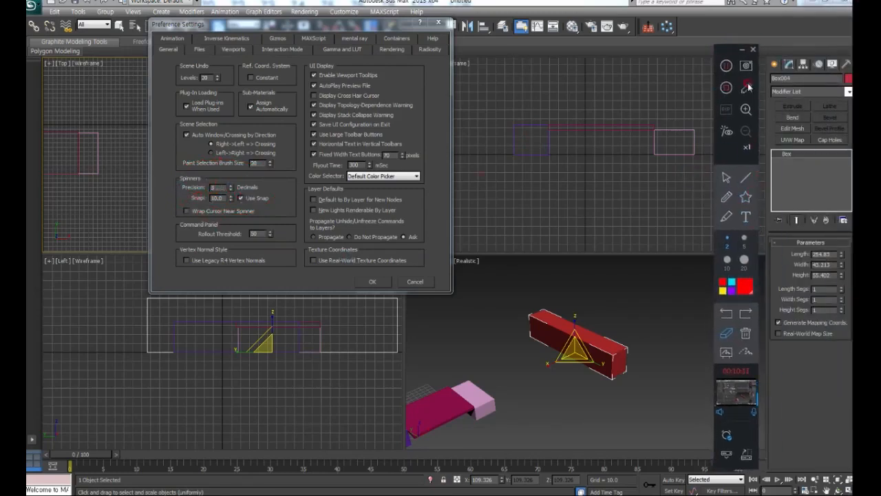
pyautogui.click(725, 179)
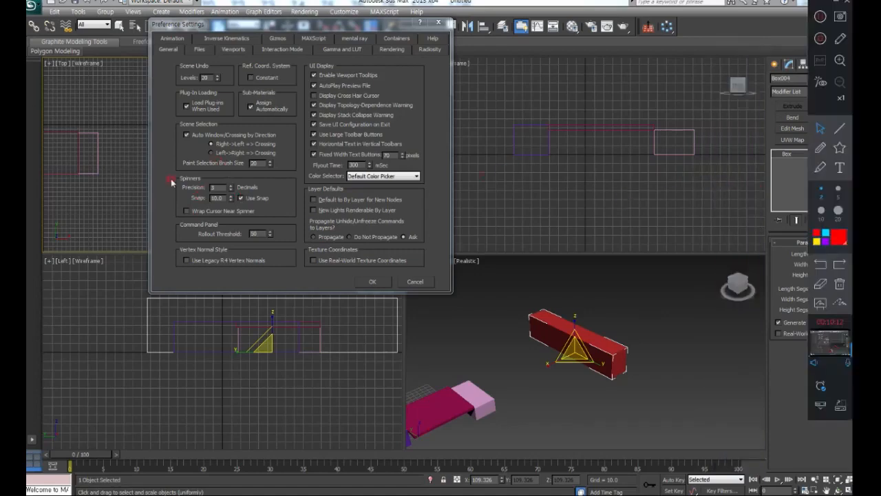
pyautogui.press('Tab')
pyautogui.click(375, 281)
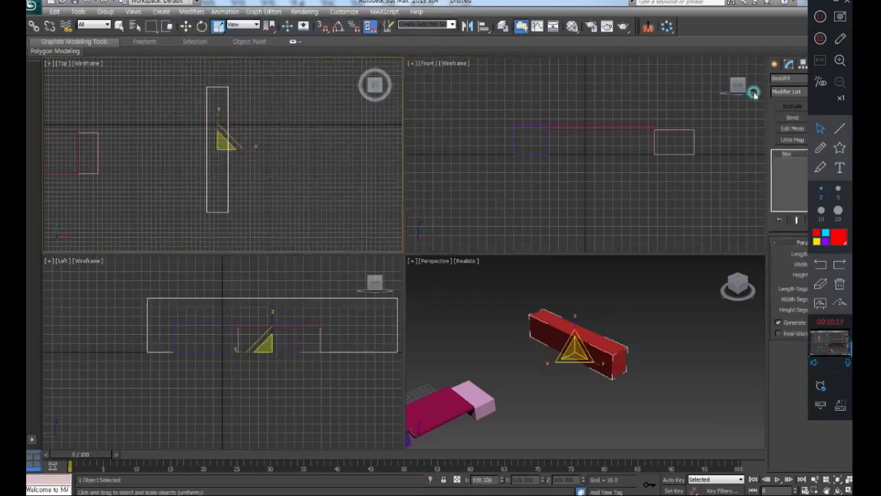
# Set the red box's length to 250 and raise it by one snap increment to 260
pyautogui.moveTo(821, 6); pyautogui.dragTo(683, 92)
pyautogui.doubleClick(823, 254)
pyautogui.press('Return')
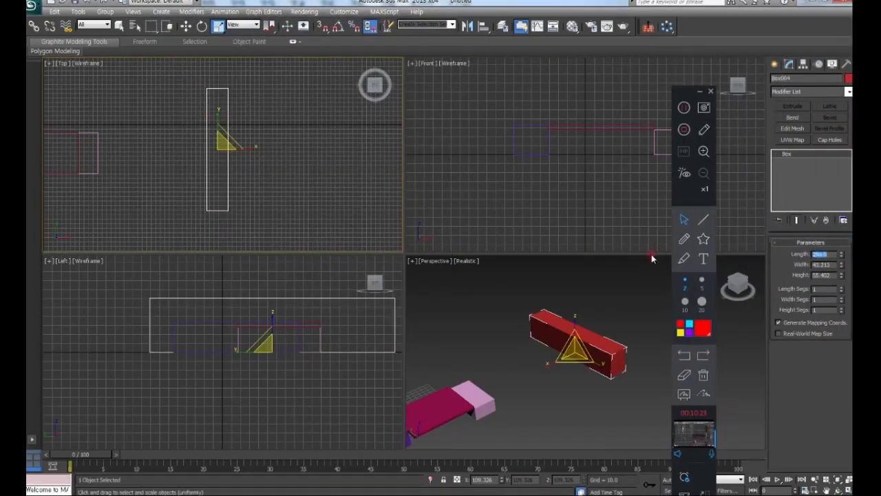
pyautogui.moveTo(841, 255); pyautogui.dragTo(842, 258)
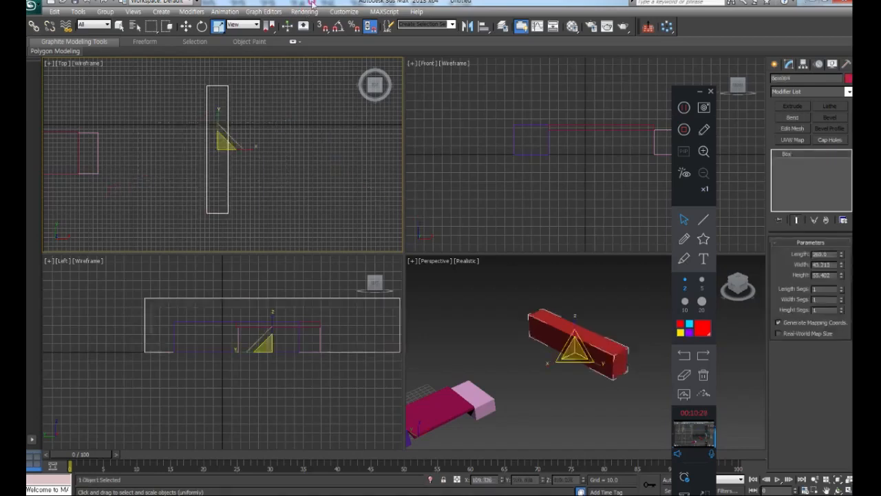
# Cycle the 3D, angle and percent snaps on and off, deselect the box, and leave only angle snap enabled
pyautogui.click(322, 27)
pyautogui.click(337, 26)
pyautogui.click(353, 26)
pyautogui.click(354, 26)
pyautogui.click(338, 26)
pyautogui.click(322, 26)
pyautogui.click(294, 139)
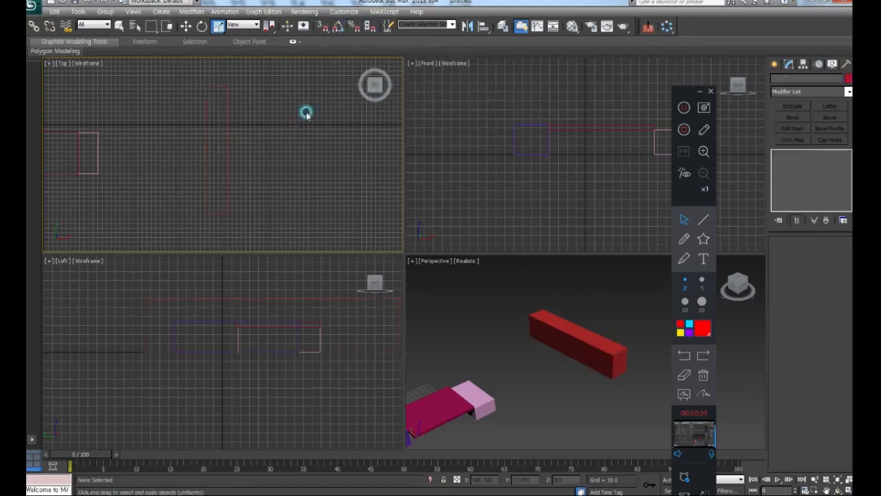
pyautogui.click(336, 31)
# Delete all four boxes from the scene and reset every viewport's zoom to its extents
pyautogui.moveTo(261, 153); pyautogui.dragTo(316, 134, button='middle')
pyautogui.click(186, 26)
pyautogui.scroll(-4, 309, 139)
pyautogui.moveTo(278, 110); pyautogui.dragTo(58, 194)
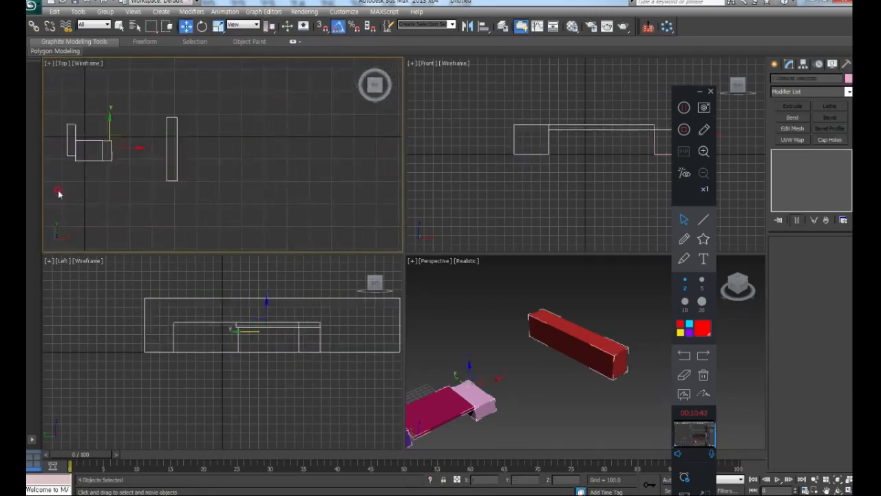
pyautogui.press('Delete')
pyautogui.click(838, 480)
pyautogui.click(462, 73)
pyautogui.click(467, 26)
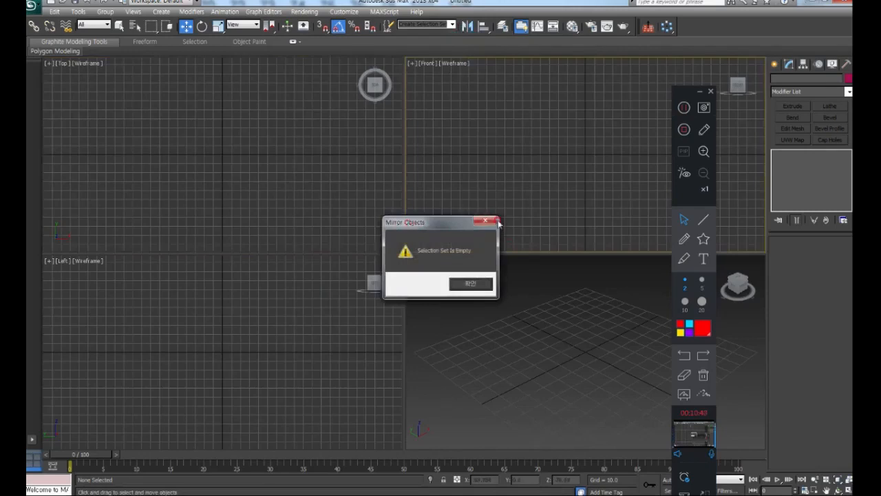
pyautogui.press('Return')
# Create a box about 91 long and 23 wide in the Top view, left of the origin
pyautogui.click(775, 64)
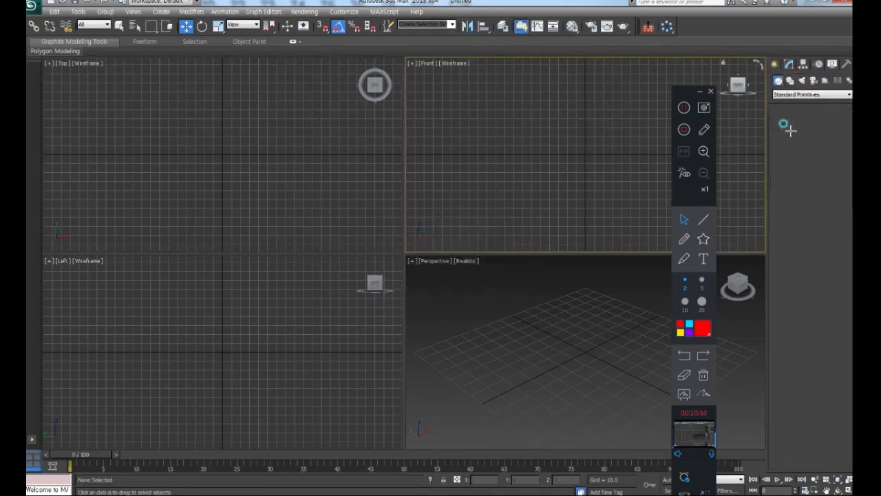
pyautogui.click(791, 128)
pyautogui.moveTo(136, 112); pyautogui.dragTo(147, 189)
pyautogui.click(132, 191)
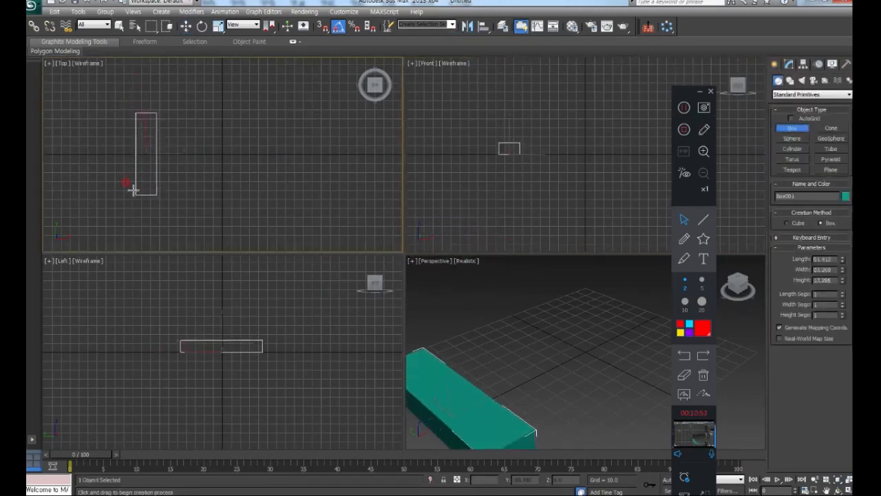
# Create a smaller box about 45 long and 26 wide against the left side of the long box in the Top view
pyautogui.moveTo(113, 128); pyautogui.dragTo(135, 169)
pyautogui.click(136, 162)
pyautogui.rightClick(541, 179)
pyautogui.scroll(-6, 544, 435)
pyautogui.rightClick(244, 195)
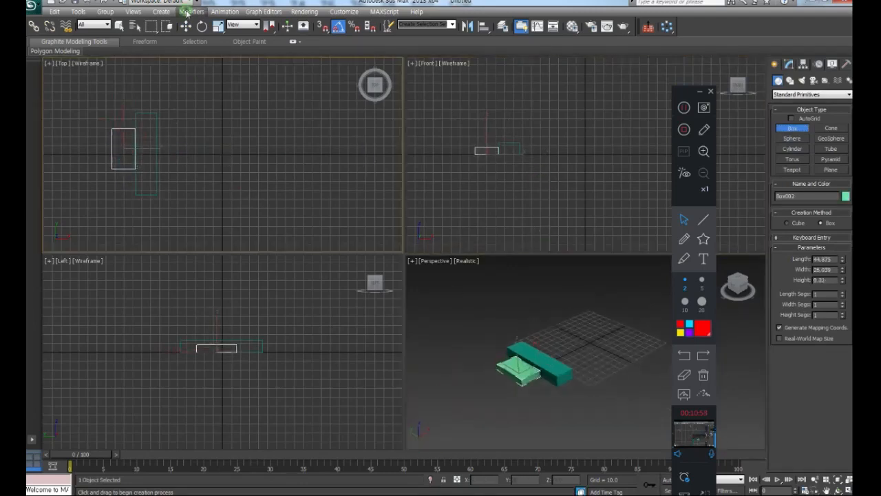
# Mirror both boxes together along the X axis with No Clone
pyautogui.click(186, 27)
pyautogui.moveTo(234, 117); pyautogui.dragTo(31, 209)
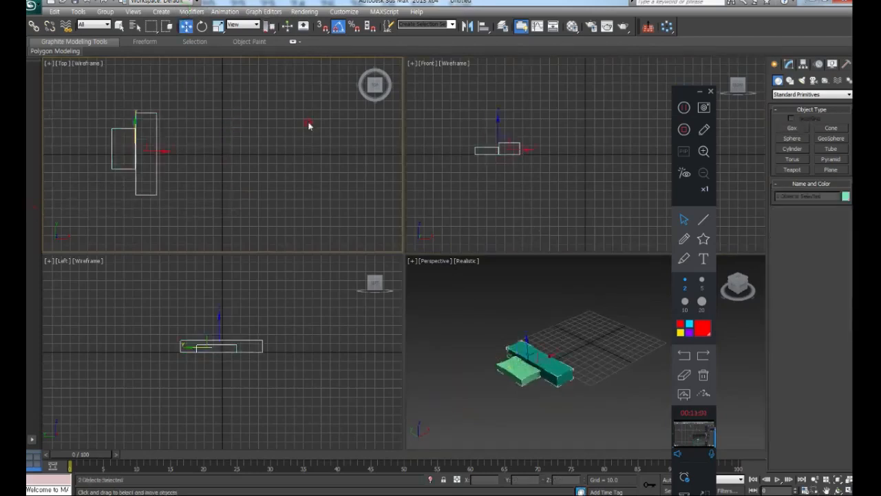
pyautogui.click(468, 26)
pyautogui.moveTo(422, 167); pyautogui.dragTo(202, 198)
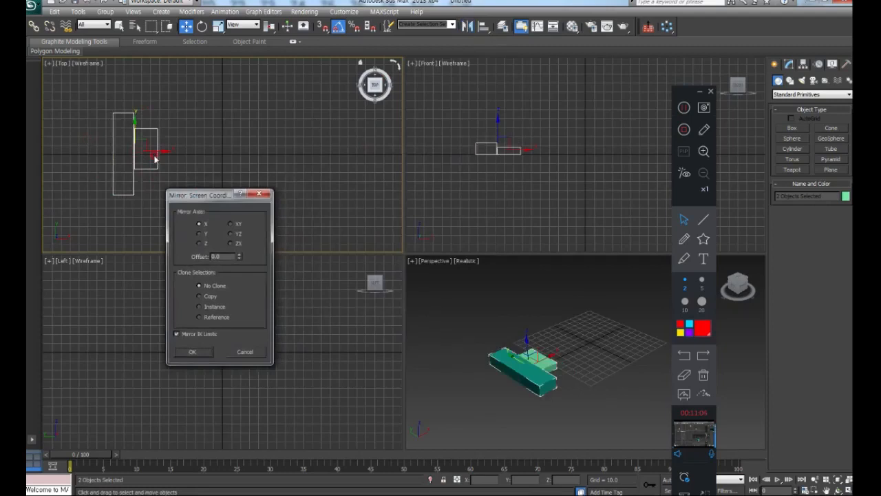
pyautogui.moveTo(189, 194); pyautogui.dragTo(158, 198)
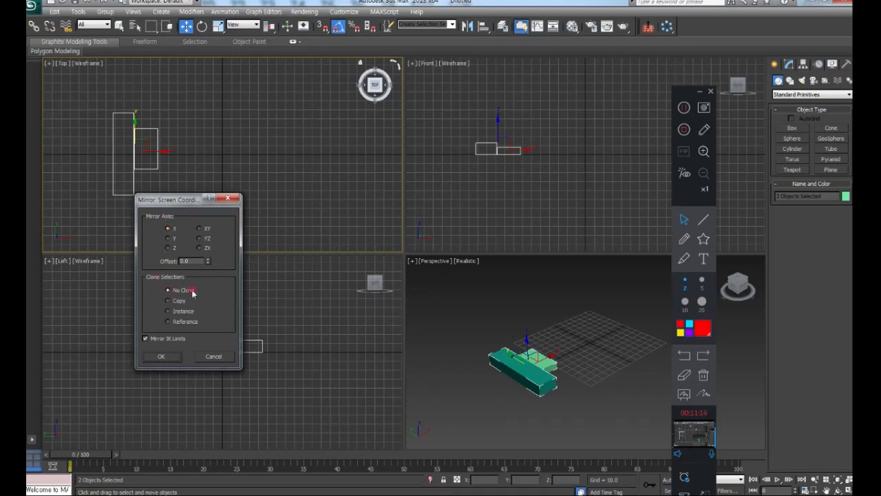
pyautogui.click(172, 356)
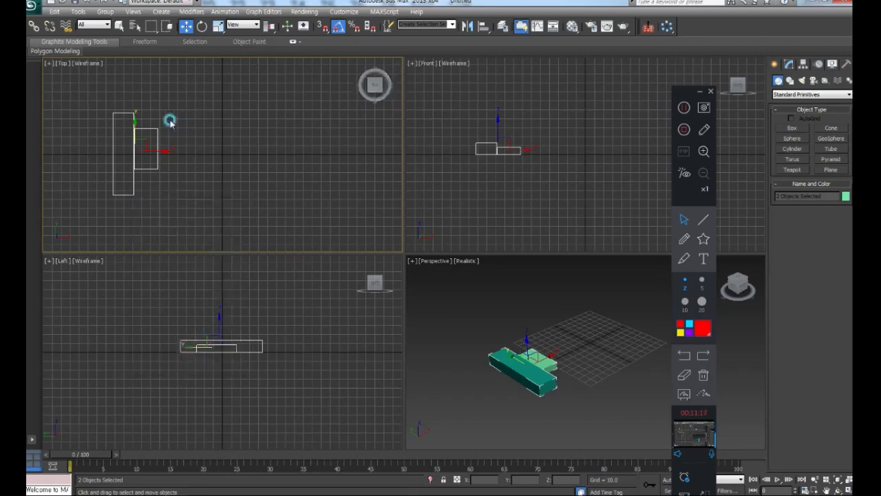
# Mirror both boxes along the X axis as a Copy, with an offset that places the copy clear of the originals
pyautogui.click(223, 118)
pyautogui.moveTo(223, 118); pyautogui.dragTo(112, 198)
pyautogui.scroll(2, 112, 198)
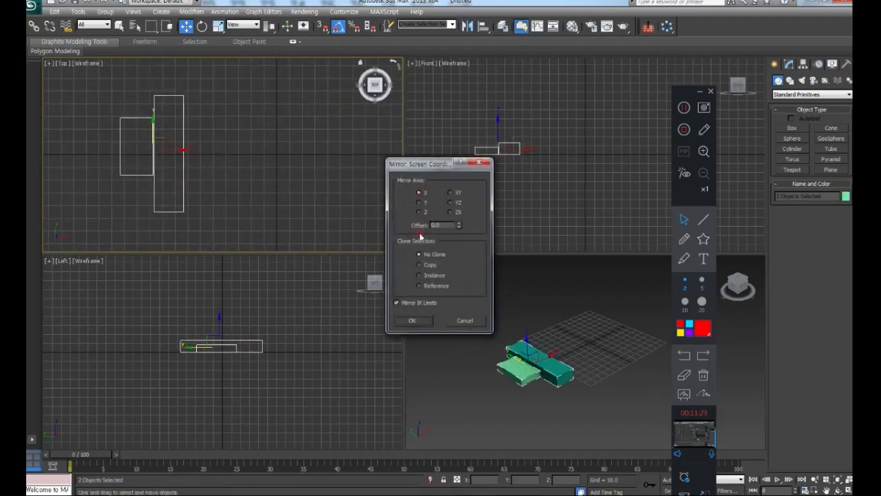
pyautogui.click(428, 285)
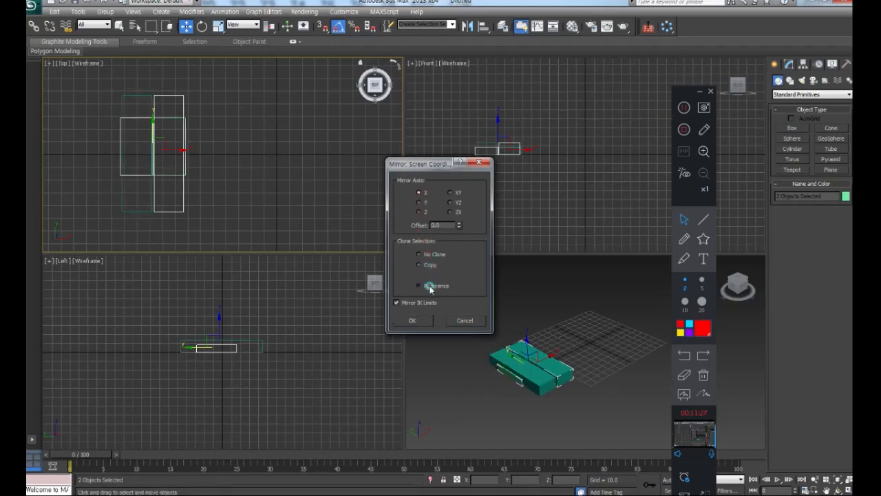
pyautogui.click(421, 265)
pyautogui.moveTo(445, 225); pyautogui.dragTo(327, 348)
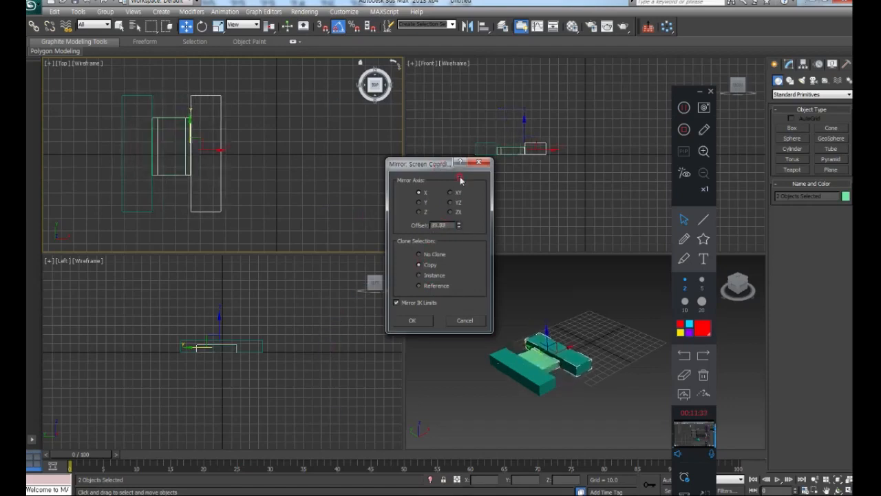
pyautogui.moveTo(459, 226); pyautogui.dragTo(459, 136)
pyautogui.click(412, 320)
# Delete the offset mirrored copy of the two boxes
pyautogui.click(552, 323)
pyautogui.scroll(5, 553, 323)
pyautogui.moveTo(305, 131); pyautogui.dragTo(232, 158)
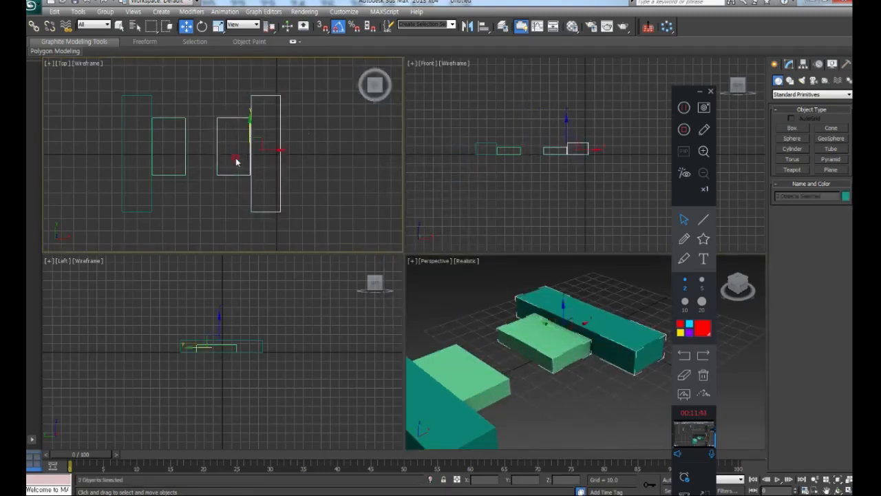
pyautogui.press('Delete')
# Mirror the two original boxes along X as a Copy with no offset, and move the copy away along the X axis
pyautogui.moveTo(221, 114); pyautogui.dragTo(114, 174)
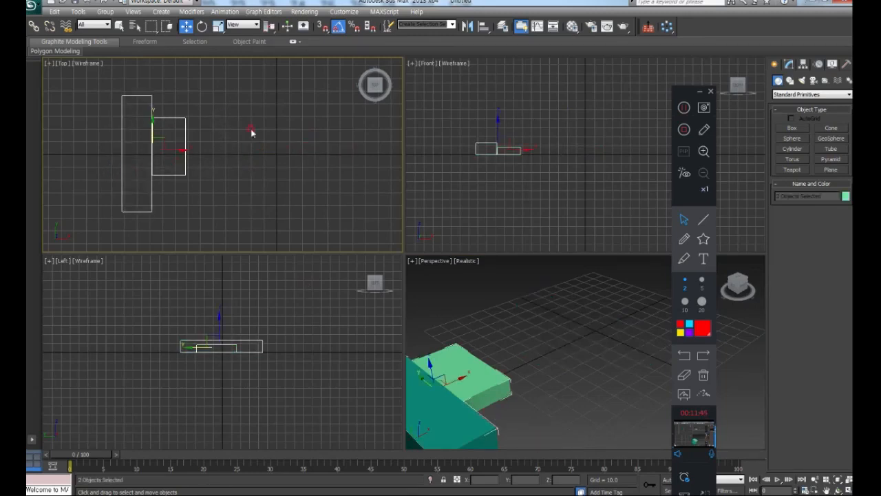
pyautogui.click(467, 27)
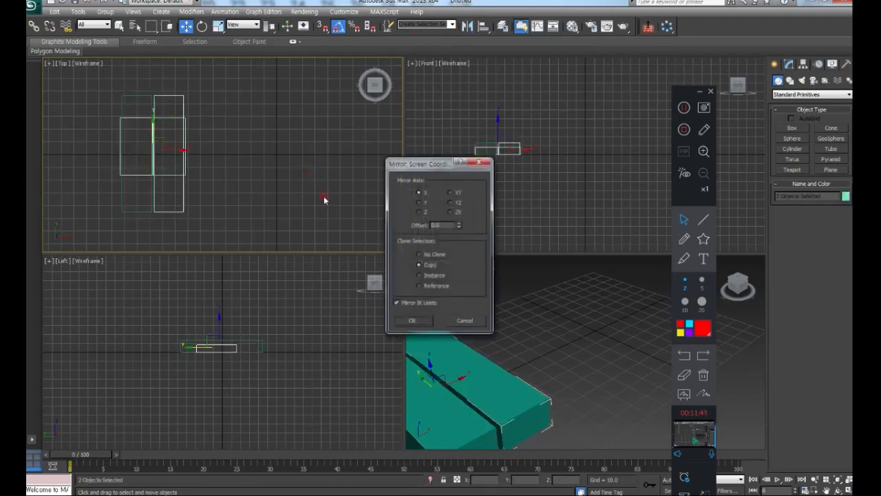
pyautogui.click(422, 212)
pyautogui.click(420, 202)
pyautogui.click(419, 192)
pyautogui.click(412, 323)
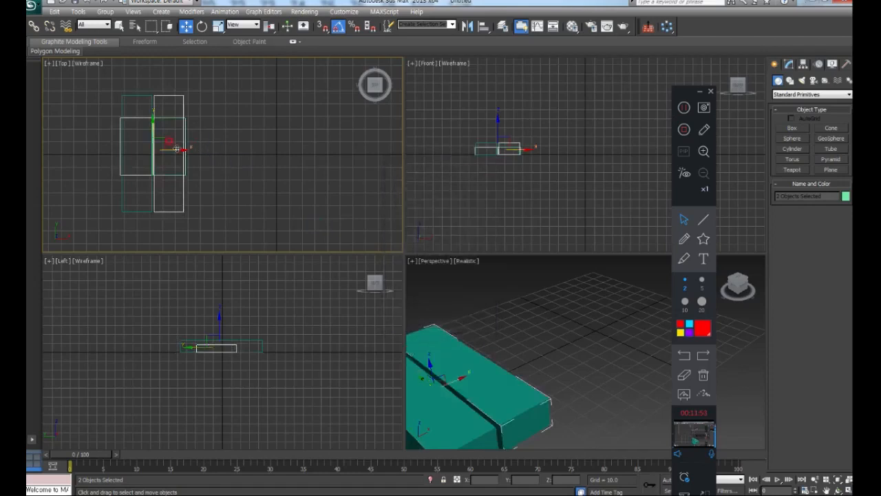
pyautogui.moveTo(176, 149); pyautogui.dragTo(255, 150)
pyautogui.click(306, 194)
# Delete the mirrored pair that was moved to the right of the originals
pyautogui.scroll(-4, 558, 338)
pyautogui.click(342, 202)
pyautogui.scroll(-4, 341, 201)
pyautogui.moveTo(248, 103); pyautogui.dragTo(197, 177)
pyautogui.press('Delete')
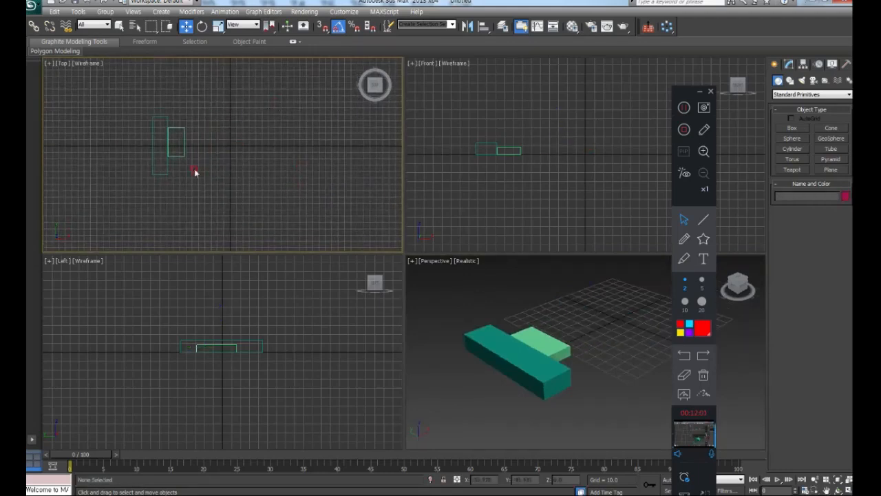
# Select both original boxes and set the transform center to Use Pivot Point Center
pyautogui.moveTo(197, 105); pyautogui.dragTo(111, 183)
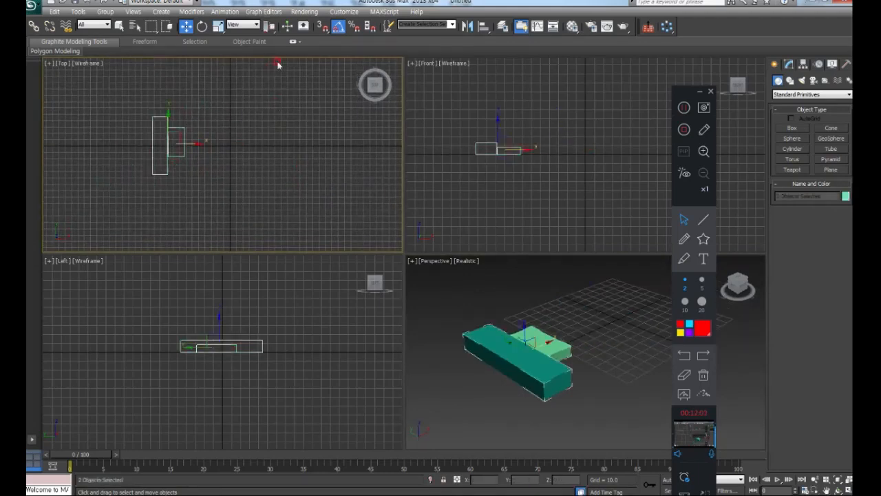
pyautogui.click(269, 27)
pyautogui.moveTo(272, 33); pyautogui.dragTo(270, 57)
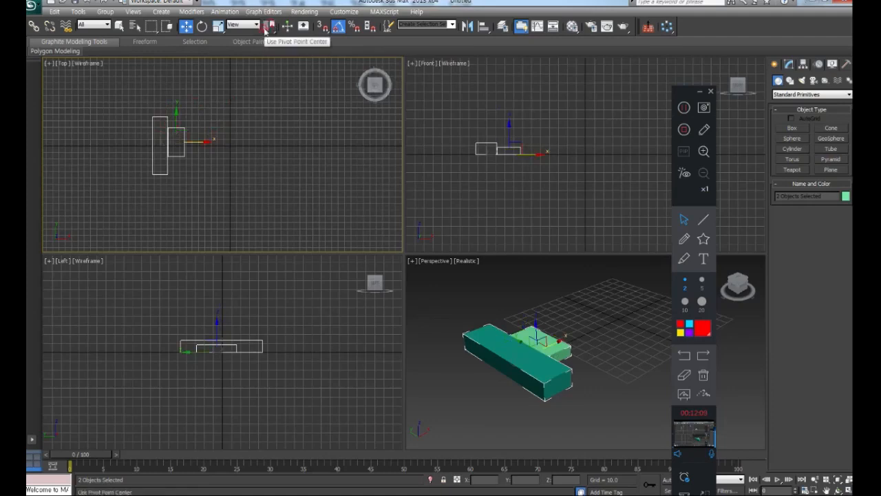
# Mirror both boxes along X as a Copy about their own pivots, and move the copy to the right along X
pyautogui.click(468, 26)
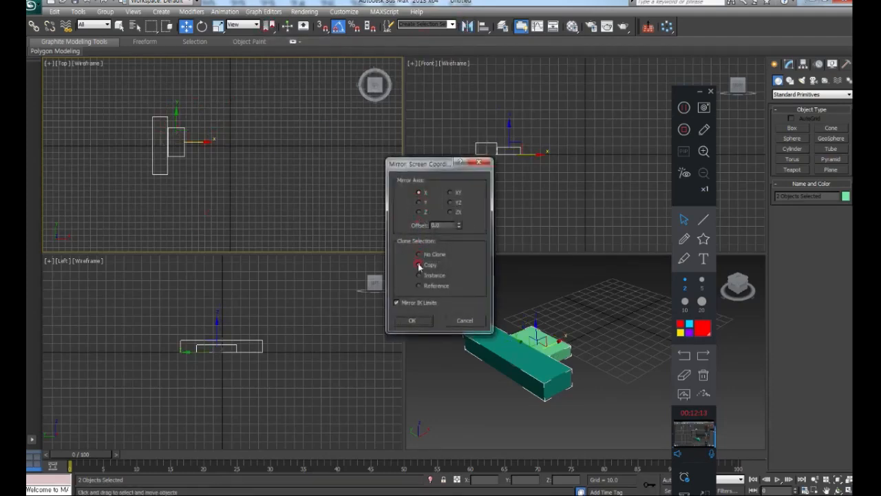
pyautogui.click(418, 321)
pyautogui.moveTo(205, 143); pyautogui.dragTo(248, 147)
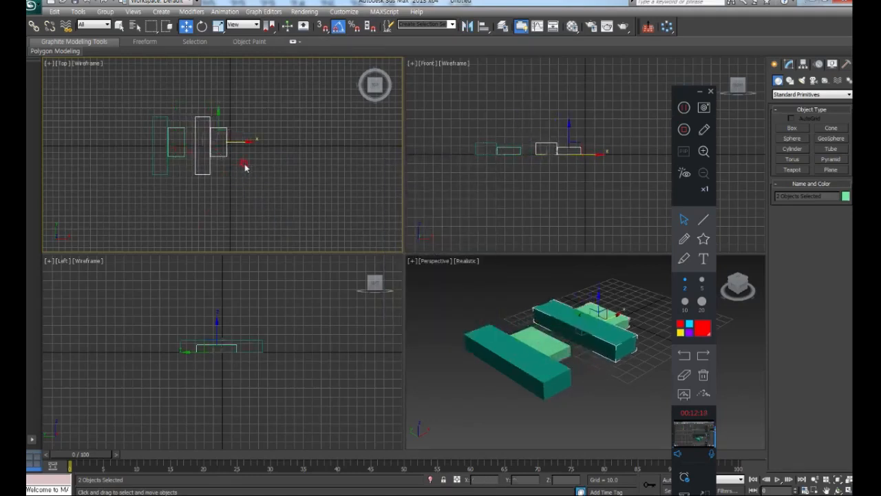
# Delete the mirrored pair of boxes beside the two originals
pyautogui.click(165, 171)
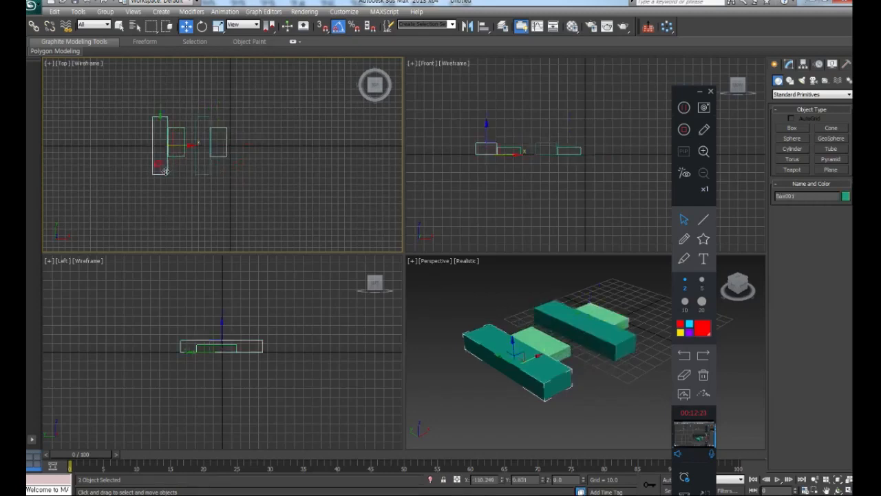
pyautogui.click(176, 156)
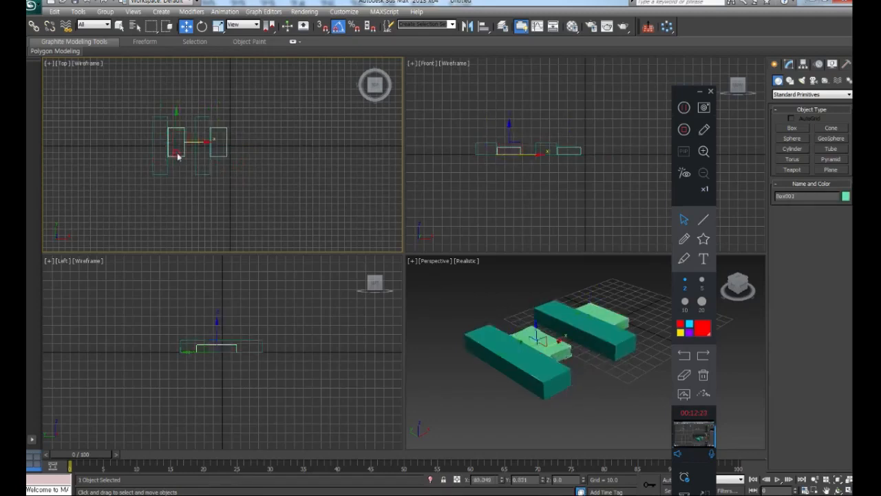
pyautogui.moveTo(253, 124); pyautogui.dragTo(203, 173)
pyautogui.press('Delete')
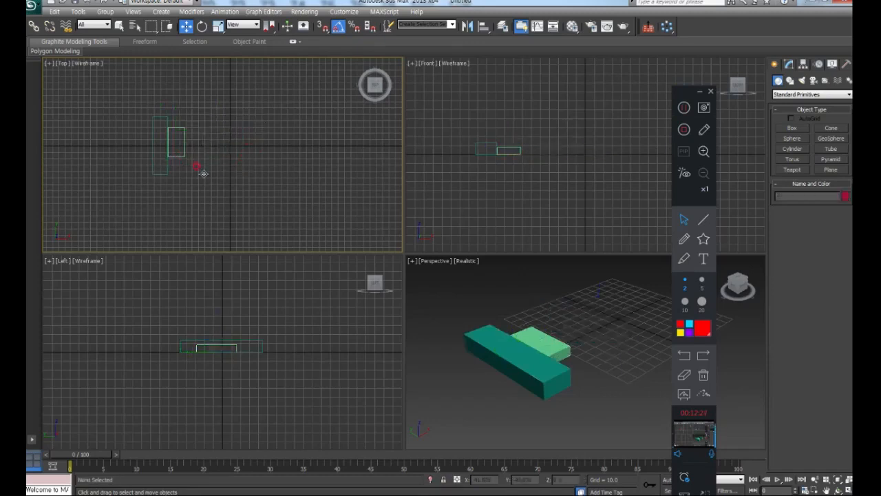
# Mirror both original boxes along X as a Copy using Use Selection Center, and move the copy away along X
pyautogui.moveTo(111, 112); pyautogui.dragTo(205, 205)
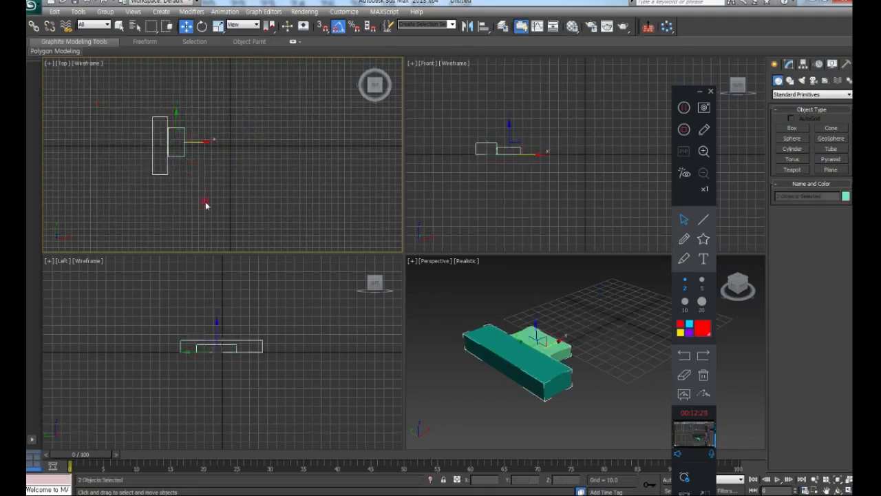
pyautogui.moveTo(274, 26); pyautogui.dragTo(270, 61)
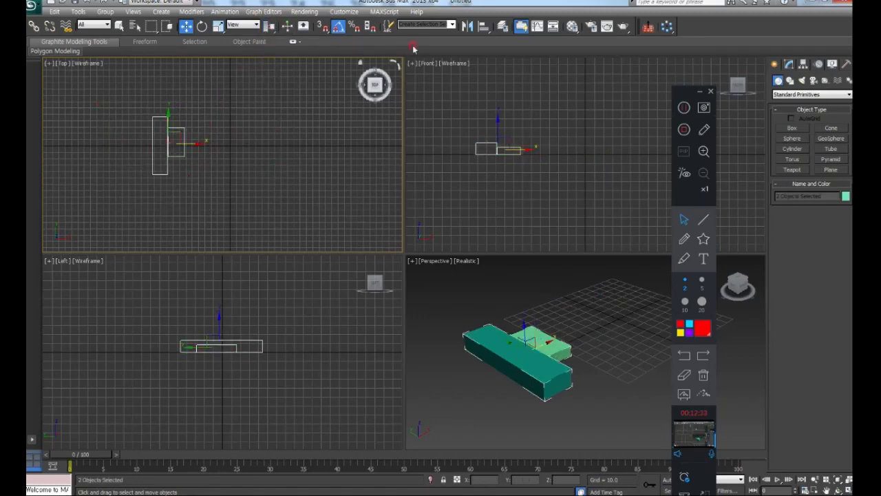
pyautogui.click(466, 27)
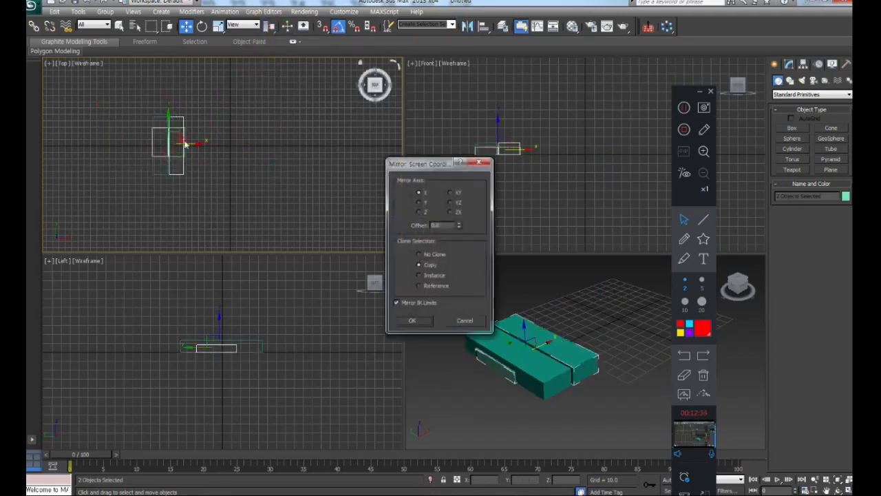
pyautogui.click(418, 319)
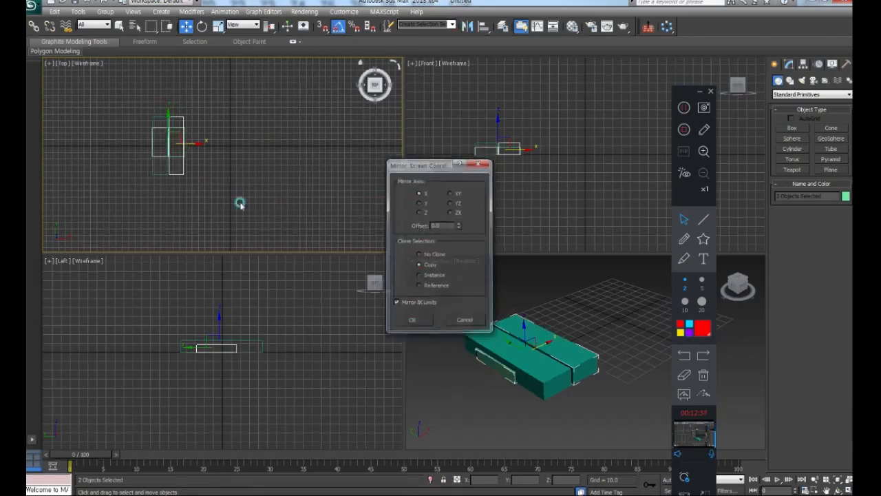
pyautogui.moveTo(197, 144); pyautogui.dragTo(233, 139)
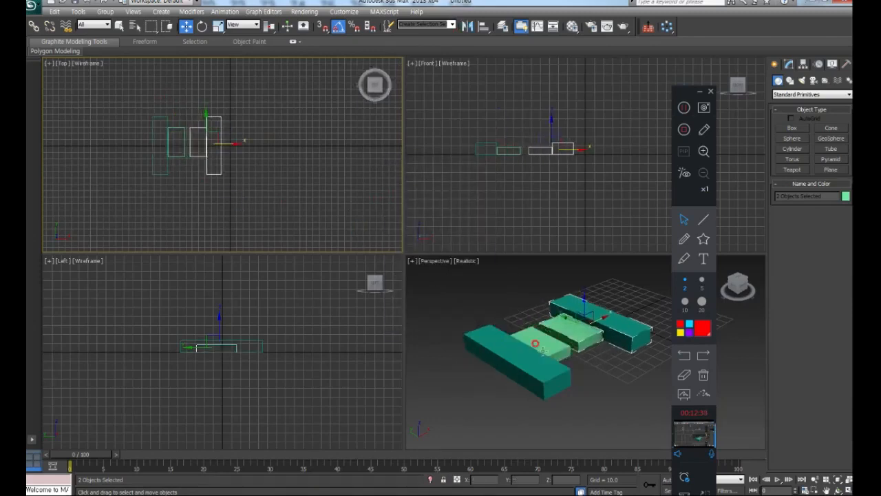
pyautogui.scroll(5, 612, 323)
pyautogui.scroll(-5, 612, 323)
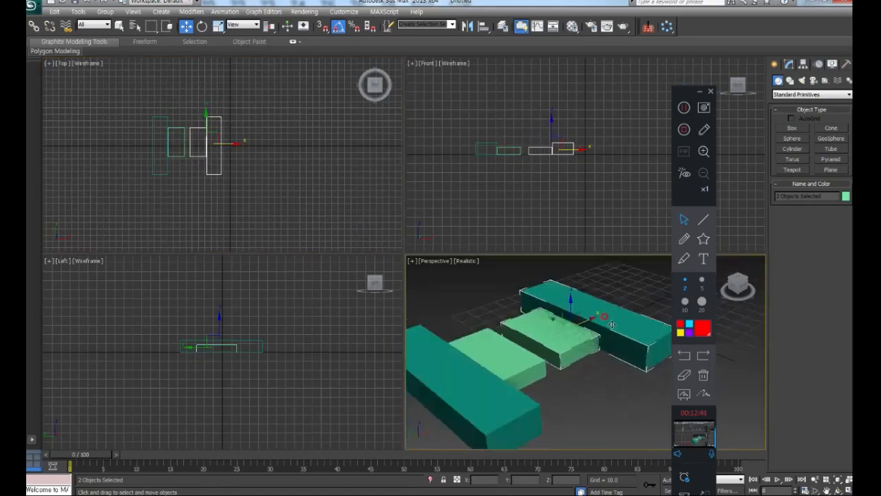
# Select all four boxes in the Top view and delete them
pyautogui.click(599, 401)
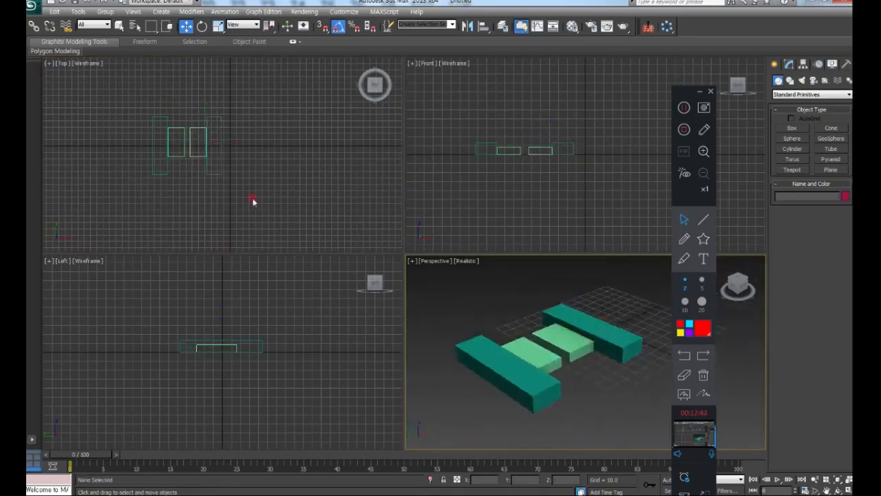
pyautogui.moveTo(147, 106); pyautogui.dragTo(249, 206)
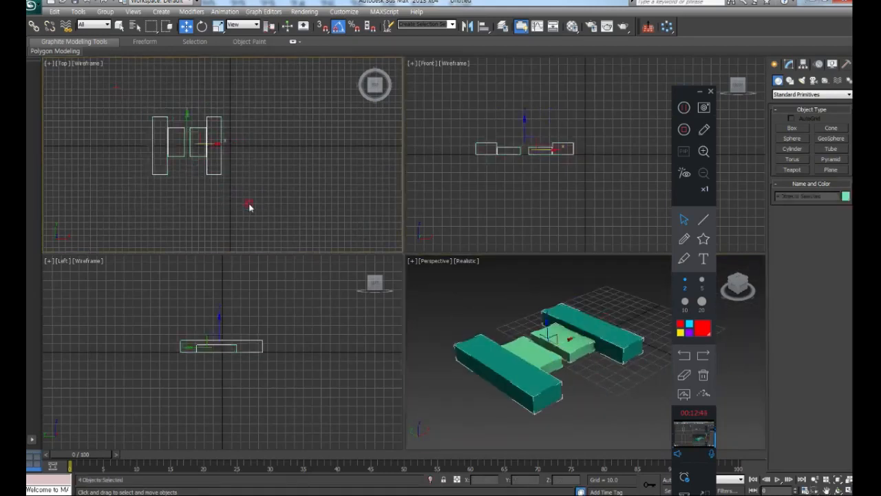
pyautogui.press('Delete')
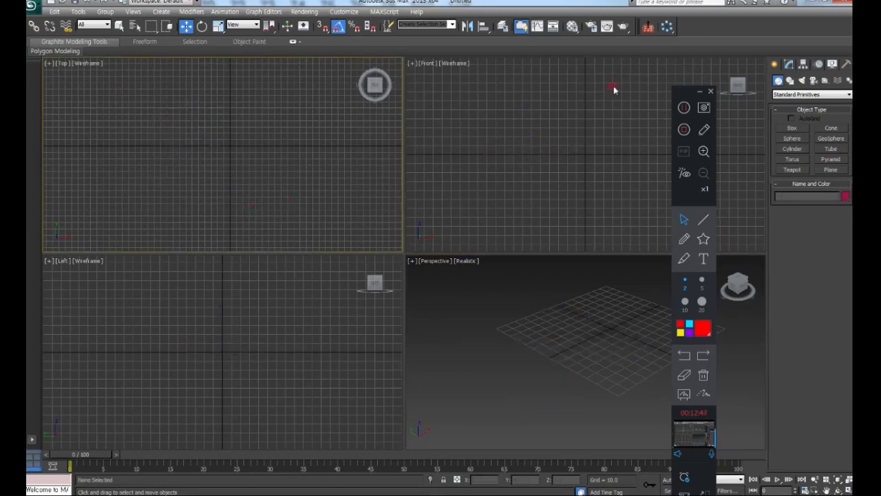
# Create a large box and a separate, much smaller box beside it on the positive X side in the Top view
pyautogui.click(791, 128)
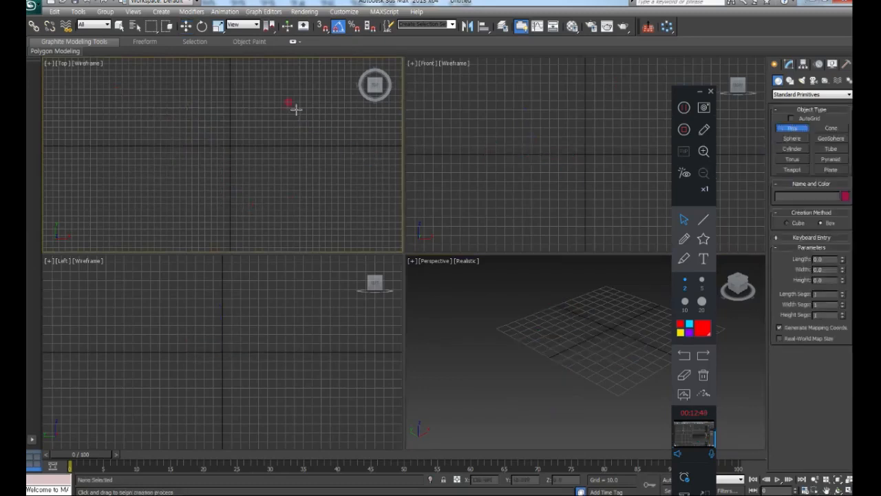
pyautogui.moveTo(154, 92); pyautogui.dragTo(219, 210)
pyautogui.click(210, 177)
pyautogui.moveTo(312, 137); pyautogui.dragTo(335, 175)
pyautogui.click(334, 160)
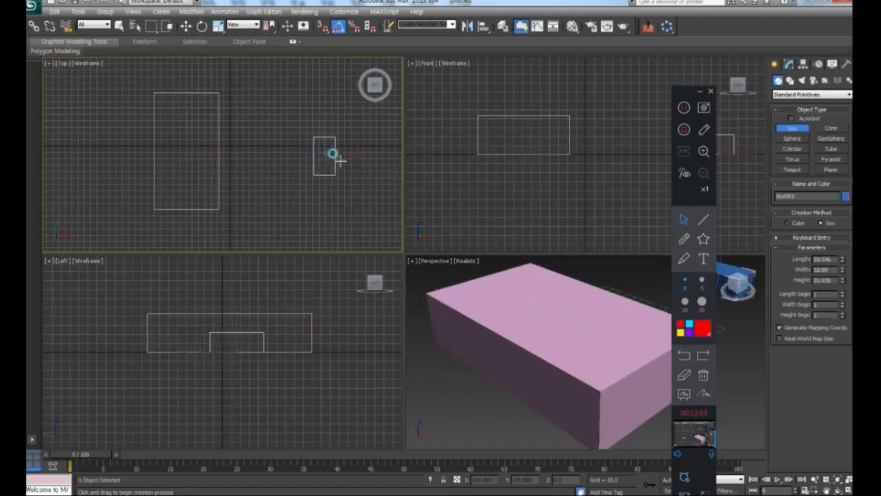
# Move the small box along X by eye to the large box's minimum-X edge and inspect the edges up close
pyautogui.click(186, 26)
pyautogui.click(281, 101)
pyautogui.scroll(-3, 338, 165)
pyautogui.rightClick(560, 309)
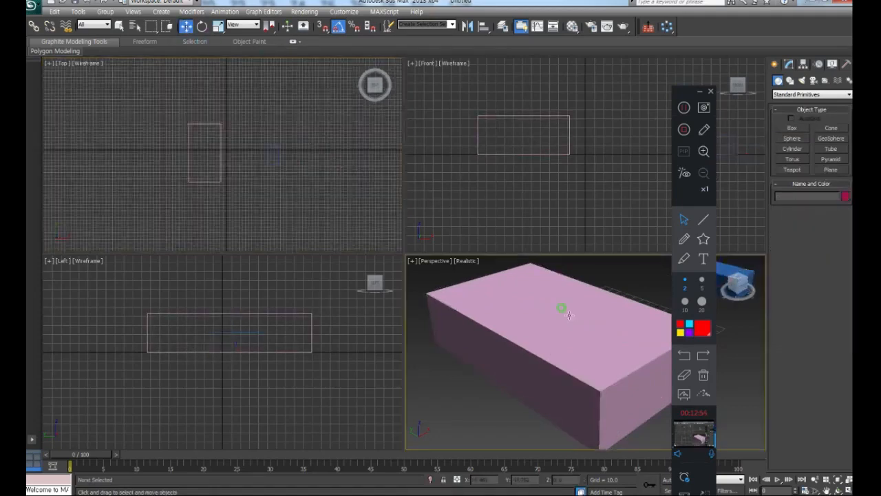
pyautogui.scroll(-7, 551, 311)
pyautogui.scroll(4, 541, 312)
pyautogui.click(274, 155)
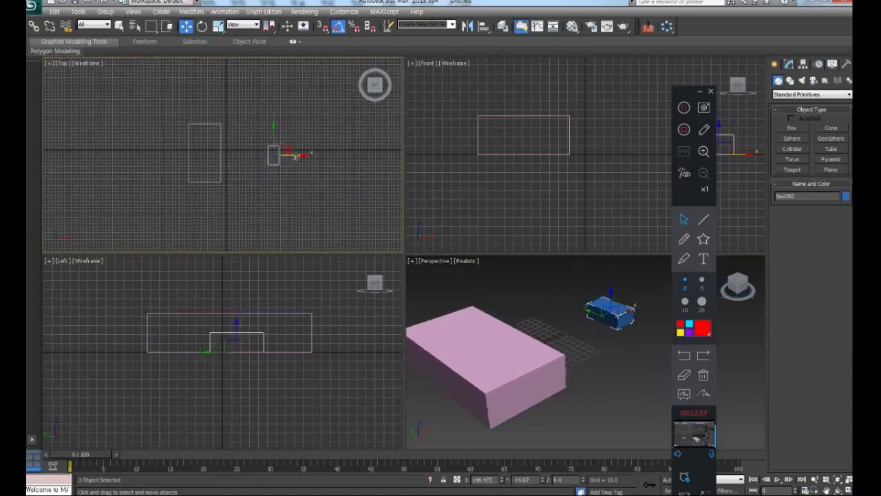
pyautogui.moveTo(288, 153); pyautogui.dragTo(216, 175)
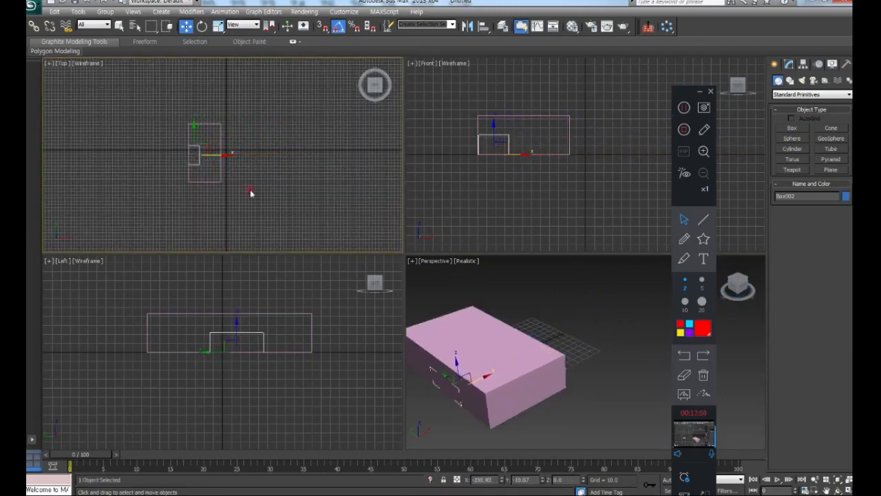
pyautogui.scroll(8, 207, 169)
pyautogui.press('i')
pyautogui.press('i')
pyautogui.scroll(5, 189, 172)
pyautogui.scroll(-3, 182, 169)
pyautogui.scroll(2, 182, 170)
pyautogui.scroll(-8, 183, 170)
pyautogui.scroll(-3, 220, 175)
# Move the small box back out along X so it stands clear of the large box
pyautogui.moveTo(205, 180); pyautogui.dragTo(136, 195, button='middle')
pyautogui.moveTo(174, 172); pyautogui.dragTo(243, 172)
pyautogui.rightClick(508, 327)
pyautogui.moveTo(697, 92); pyautogui.dragTo(746, 65)
pyautogui.rightClick(285, 144)
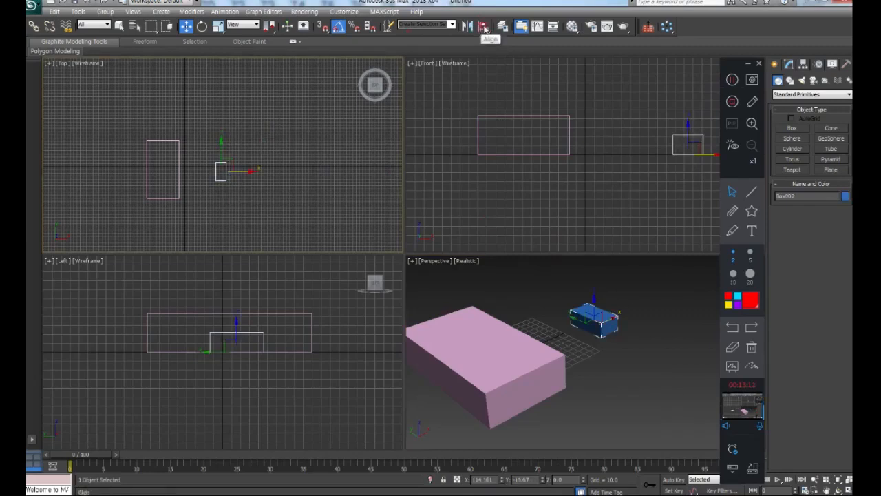
# Align the small box to the large box in the Top view on X Position only, with Minimum to Minimum
pyautogui.moveTo(281, 130); pyautogui.dragTo(214, 209)
pyautogui.click(483, 29)
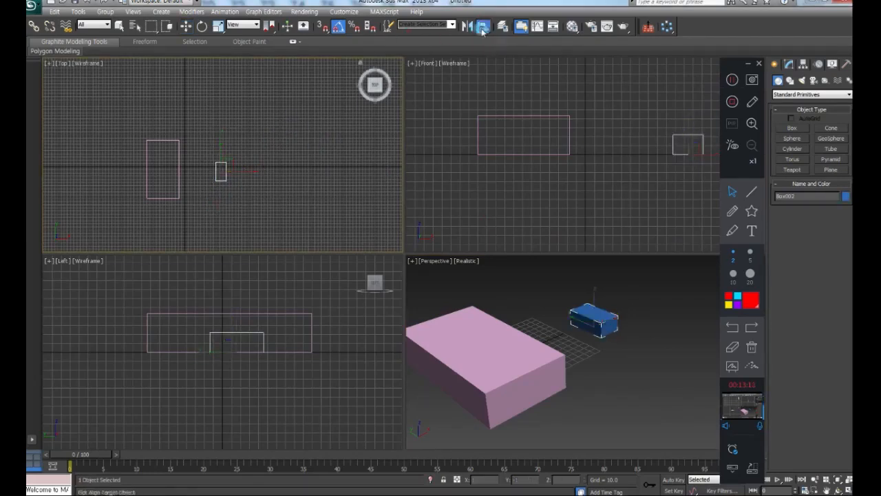
pyautogui.click(172, 141)
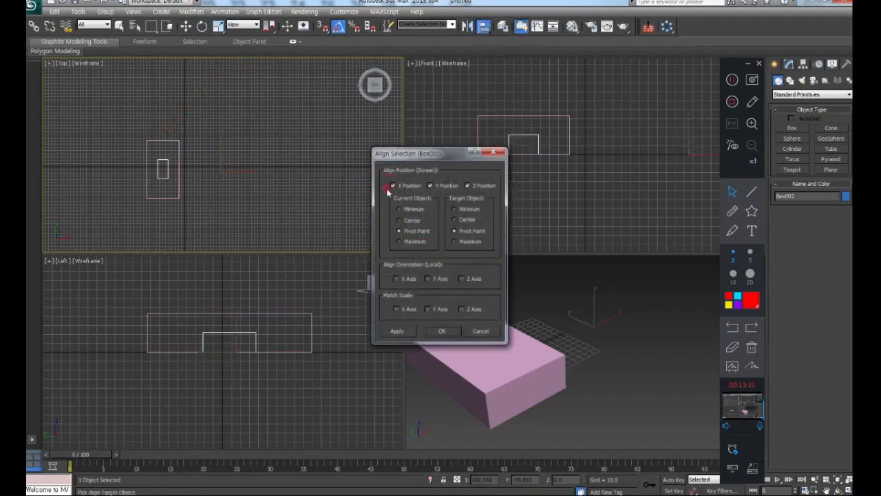
pyautogui.moveTo(413, 155); pyautogui.dragTo(352, 99)
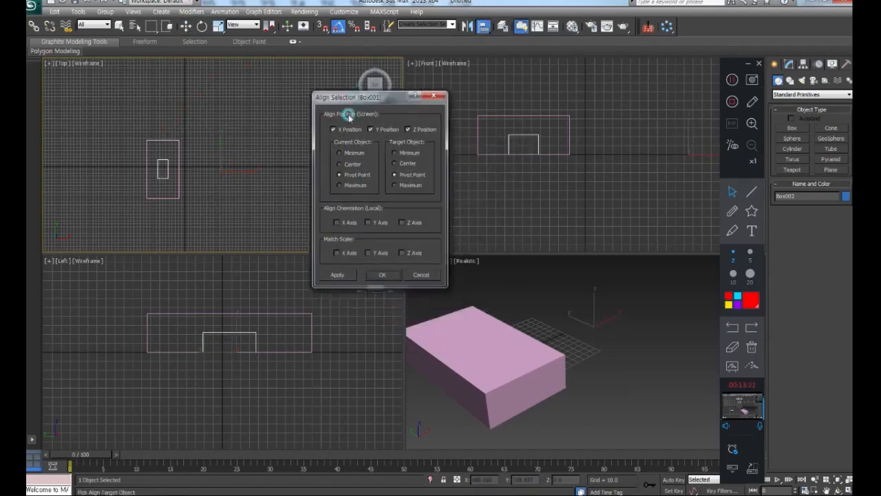
pyautogui.click(335, 129)
pyautogui.click(371, 129)
pyautogui.click(408, 128)
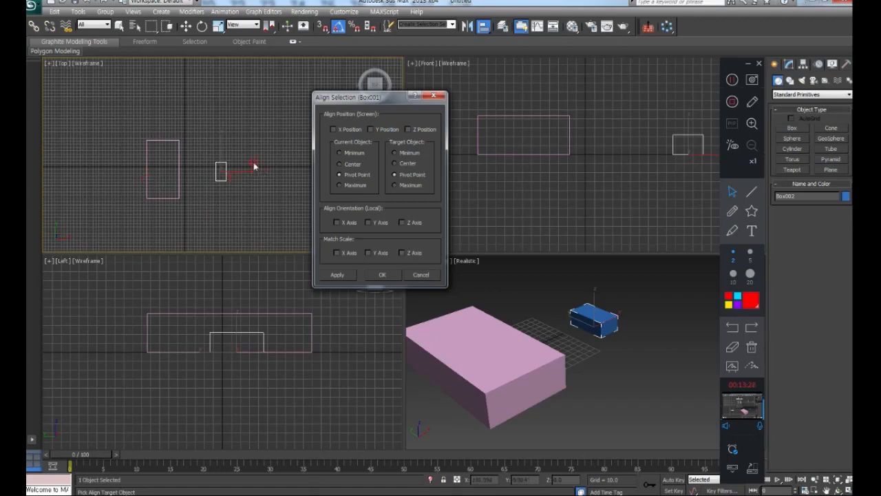
pyautogui.click(334, 130)
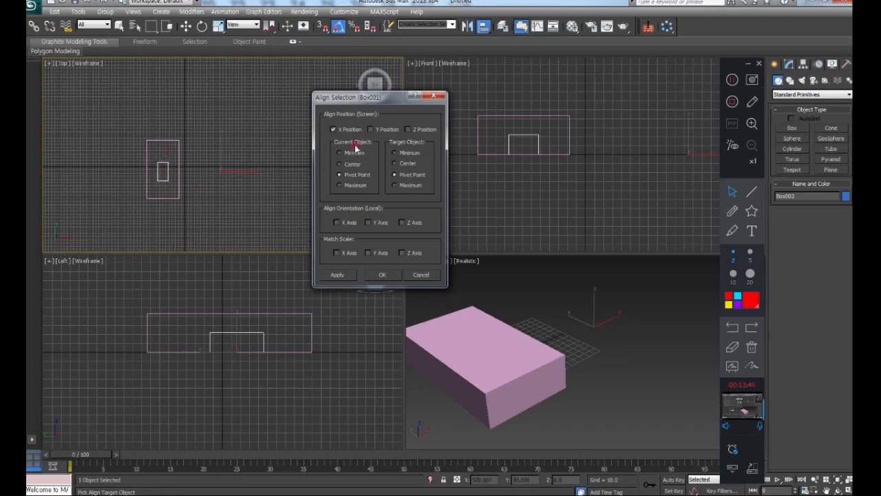
pyautogui.click(341, 152)
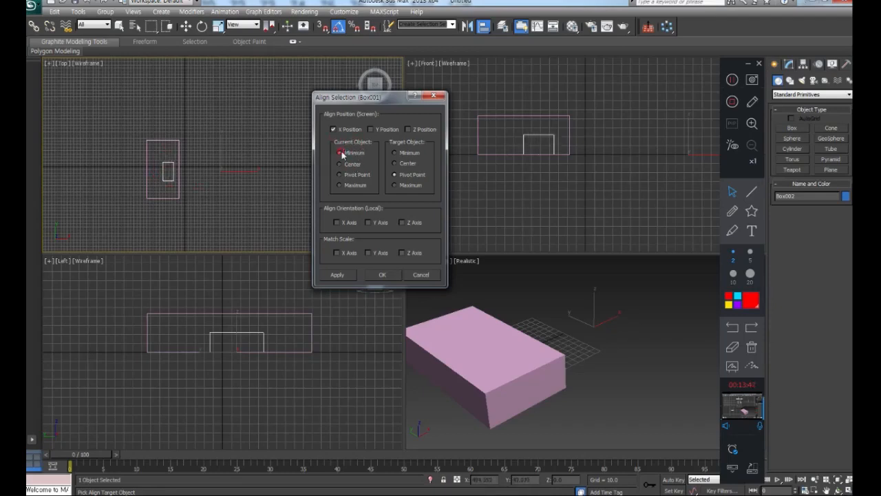
pyautogui.click(395, 153)
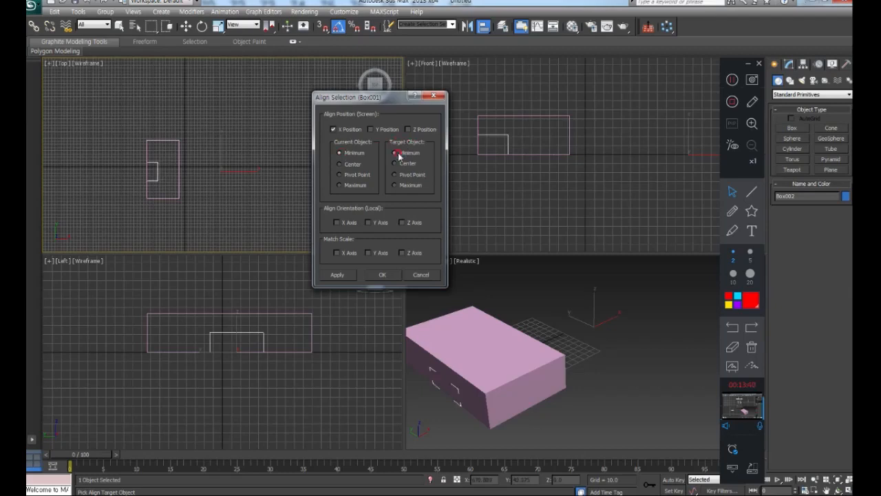
pyautogui.click(336, 274)
pyautogui.click(382, 275)
pyautogui.press('Delete')
pyautogui.scroll(4, 207, 160)
pyautogui.moveTo(152, 171); pyautogui.dragTo(268, 149, button='middle')
pyautogui.scroll(2, 325, 166)
pyautogui.scroll(-2, 264, 160)
pyautogui.hotkey('ctrl', 'z')
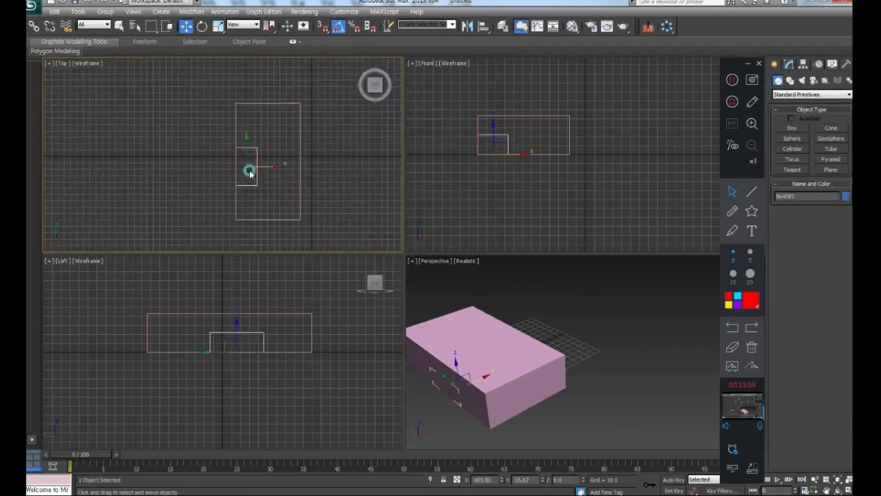
# Align the small box to the large box in the Top view on Y Position, with Center to Center
pyautogui.hotkey('alt', 'a')
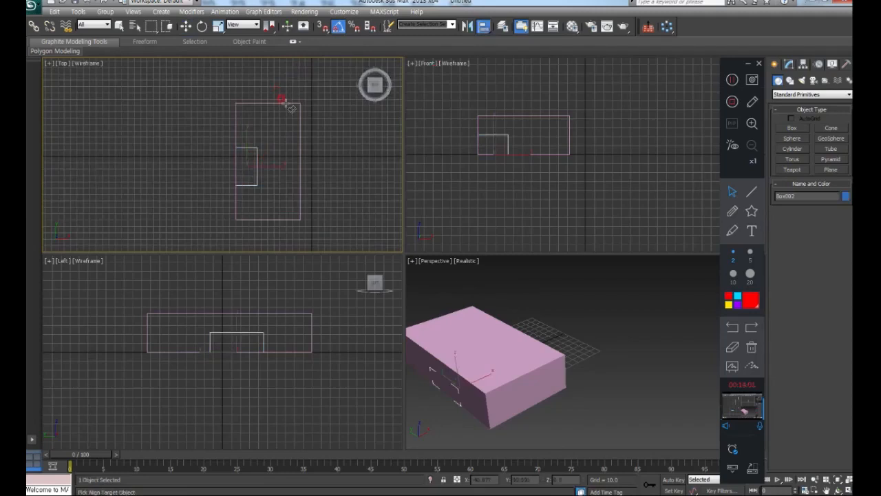
pyautogui.click(285, 103)
pyautogui.click(372, 128)
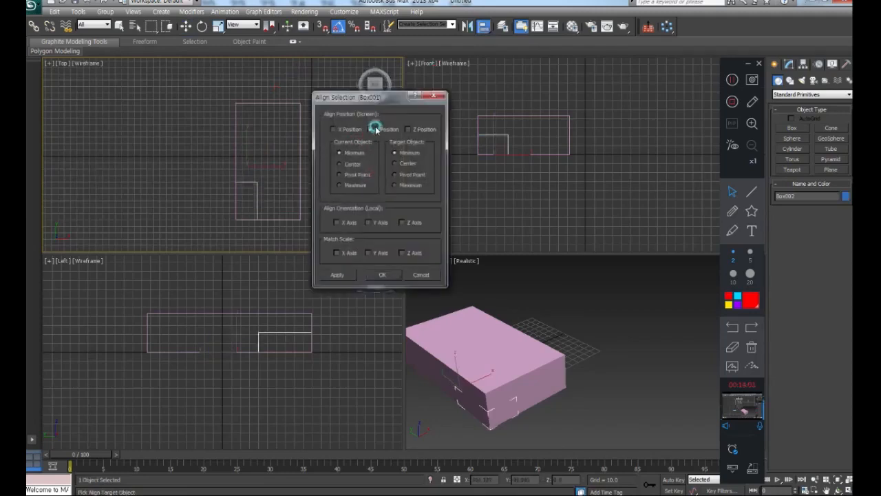
pyautogui.click(352, 164)
pyautogui.click(395, 163)
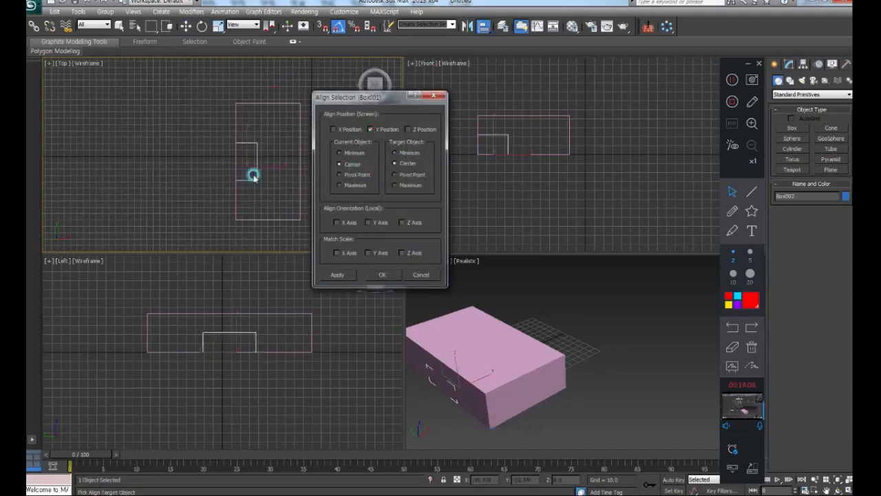
pyautogui.click(377, 273)
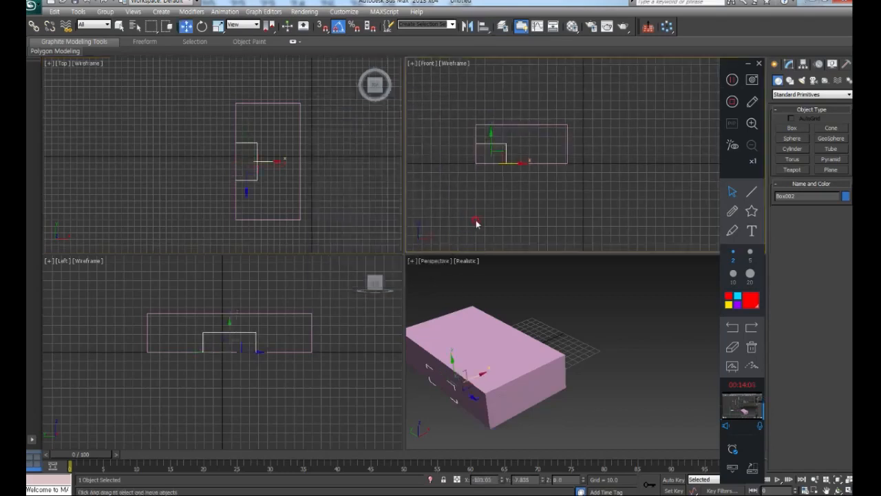
# In the Front view, align the small box to the large box on Y Position, with its Minimum to the target's Maximum
pyautogui.moveTo(506, 198); pyautogui.dragTo(521, 221, button='middle')
pyautogui.moveTo(533, 316); pyautogui.dragTo(594, 308, button='middle')
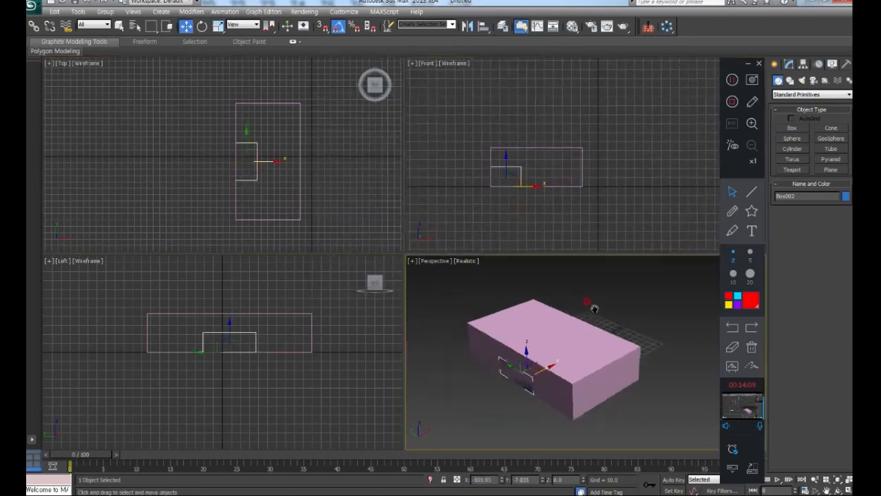
pyautogui.click(561, 217)
pyautogui.click(518, 167)
pyautogui.click(484, 27)
pyautogui.click(536, 147)
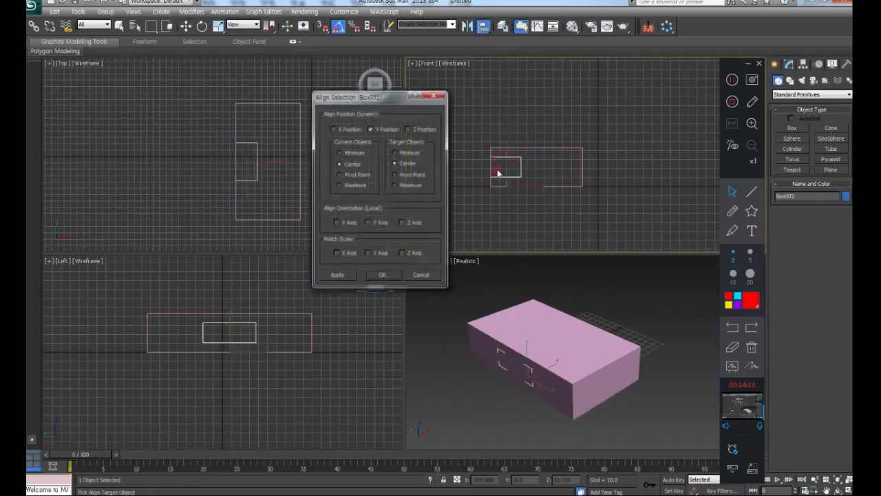
pyautogui.click(398, 165)
pyautogui.click(371, 129)
pyautogui.click(340, 153)
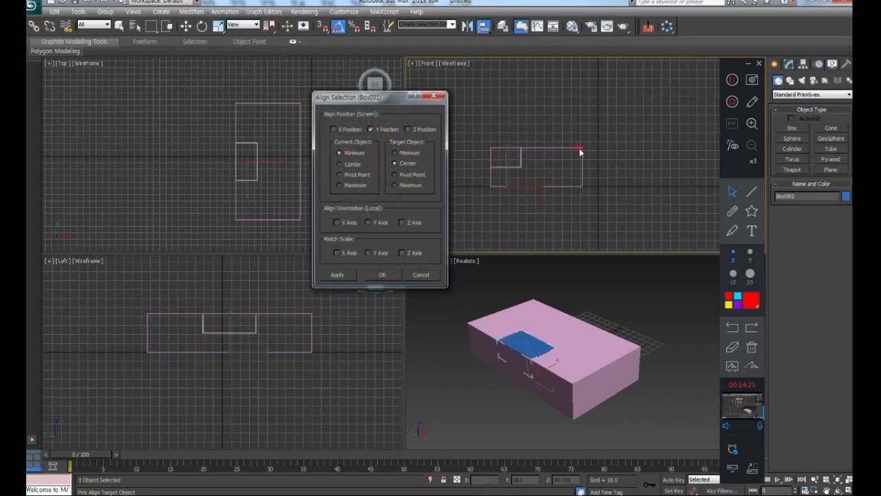
pyautogui.click(406, 187)
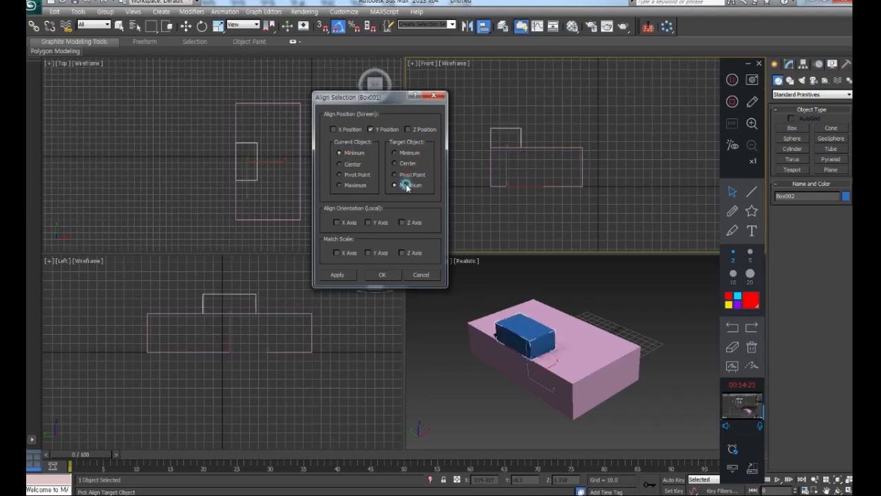
pyautogui.click(383, 276)
pyautogui.click(606, 304)
pyautogui.scroll(3, 606, 305)
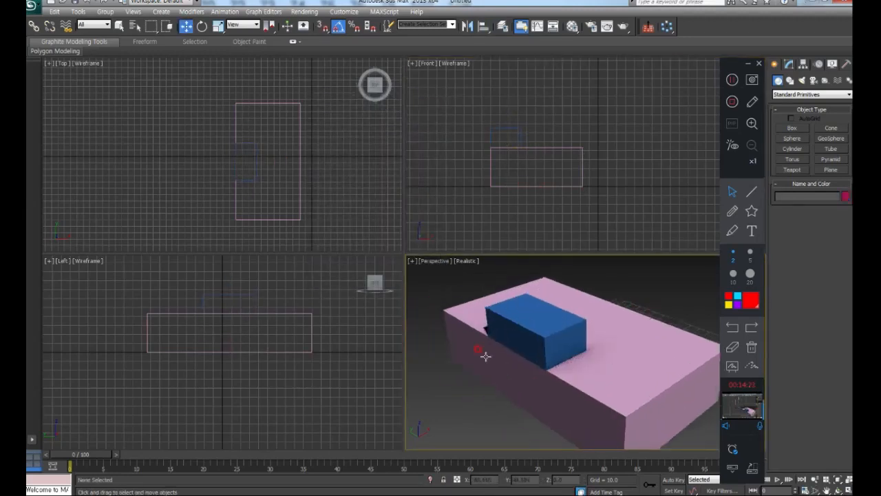
# Delete both boxes and create a large sphere with a small sphere of about 9.5 radius beside it in the Top view
pyautogui.moveTo(328, 148); pyautogui.dragTo(117, 234)
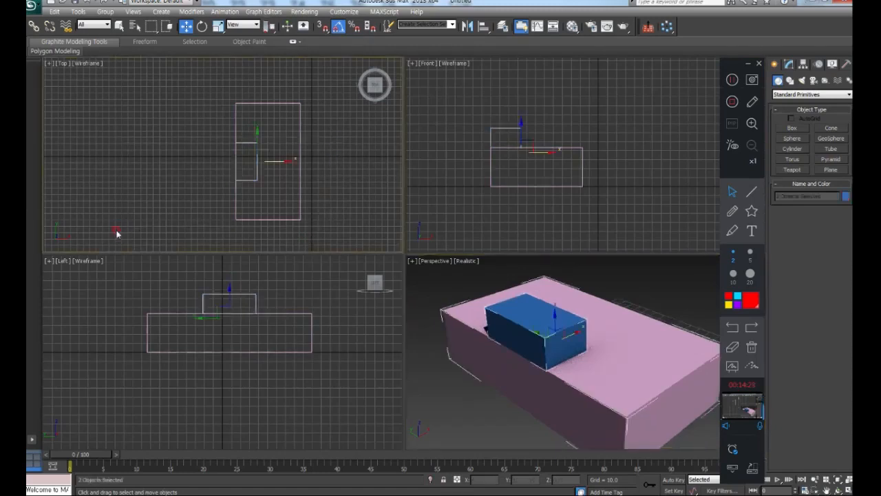
pyautogui.press('Delete')
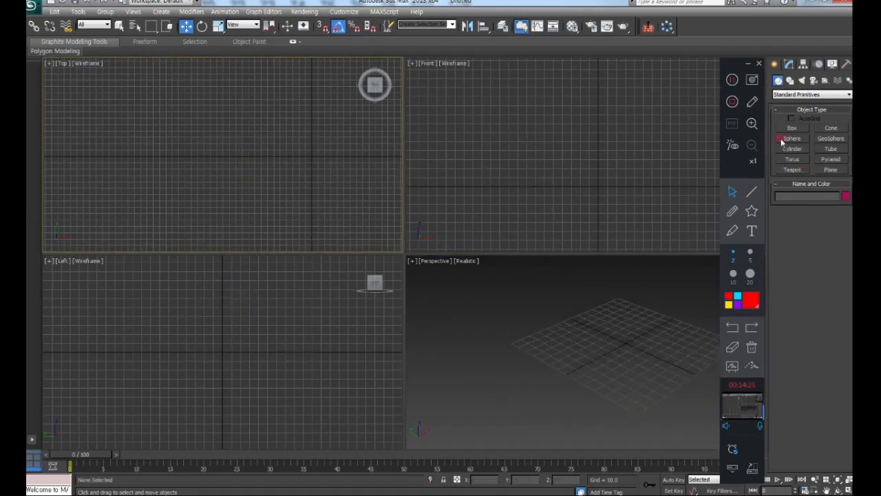
pyautogui.click(792, 138)
pyautogui.moveTo(123, 155); pyautogui.dragTo(169, 169)
pyautogui.click(272, 160)
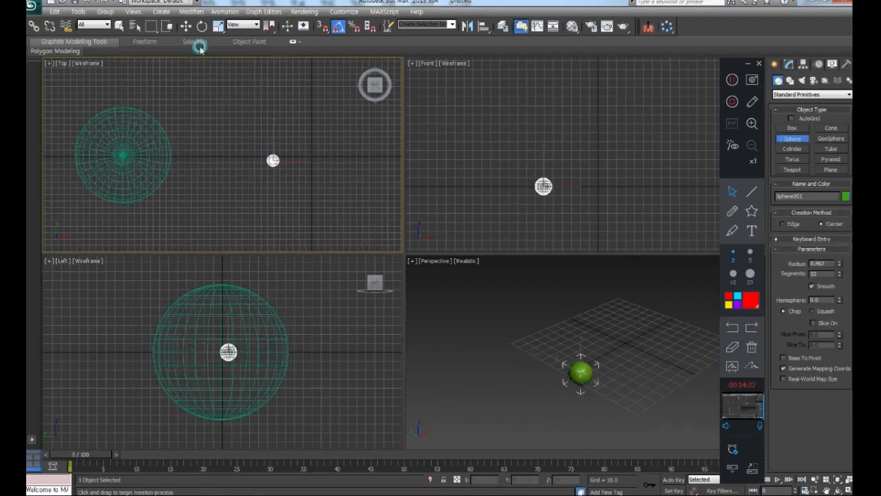
# Align the small sphere to the large sphere on X, Y and Z Position, with Center to Center
pyautogui.click(186, 27)
pyautogui.click(330, 114)
pyautogui.click(273, 160)
pyautogui.click(483, 26)
pyautogui.click(119, 144)
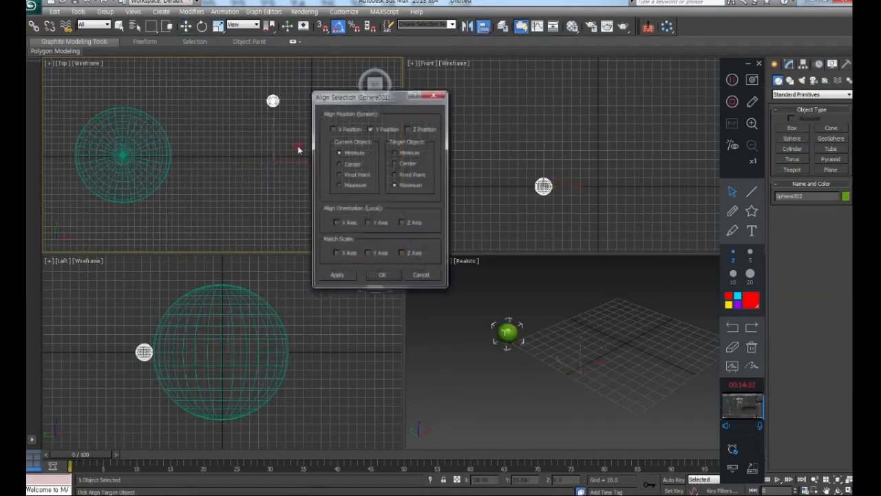
pyautogui.click(333, 129)
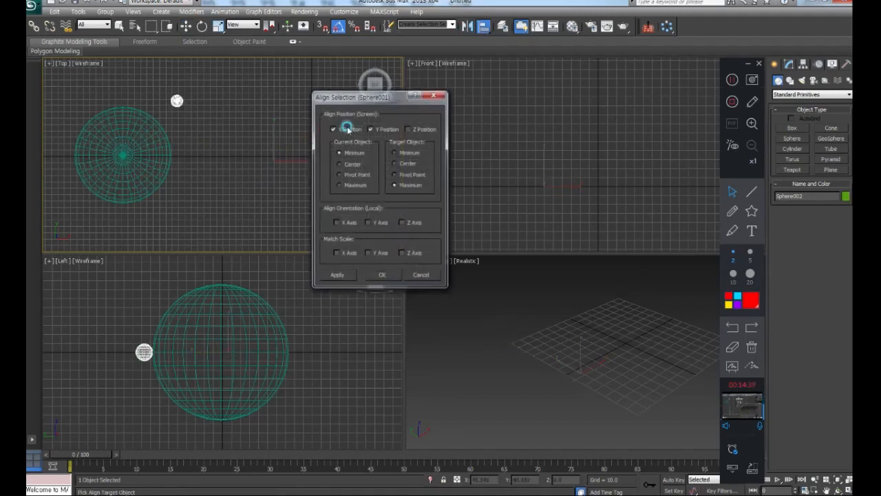
pyautogui.click(408, 129)
pyautogui.click(405, 164)
pyautogui.click(358, 164)
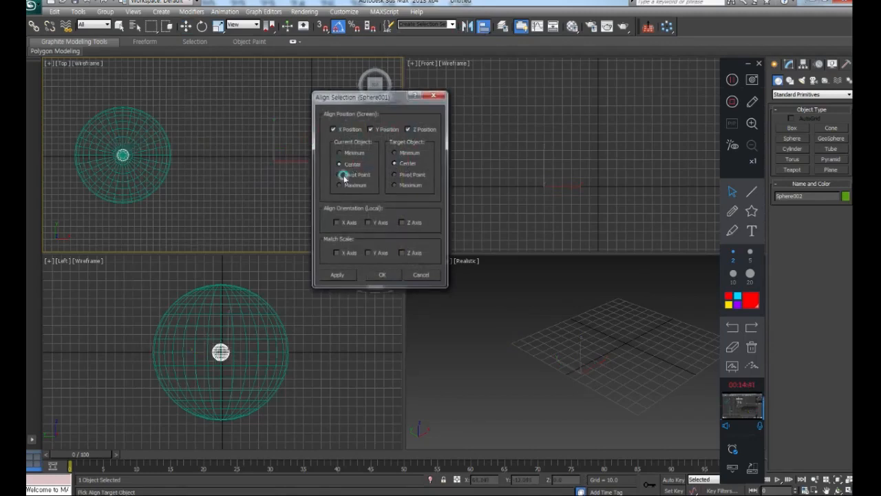
pyautogui.click(382, 275)
# Examine the aligned spheres in the Perspective and Front views, fitting them in all viewports
pyautogui.moveTo(541, 334); pyautogui.dragTo(585, 312, button='middle')
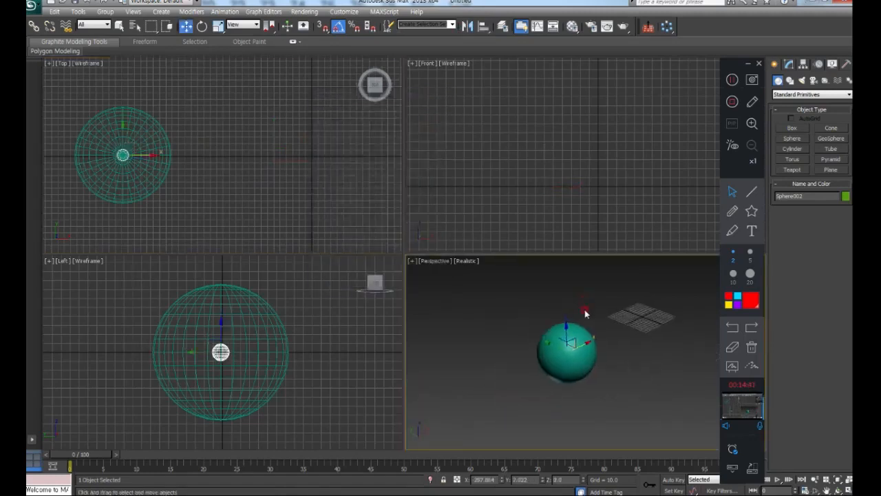
pyautogui.scroll(4, 585, 312)
pyautogui.scroll(-2, 574, 206)
pyautogui.moveTo(561, 165); pyautogui.dragTo(577, 191, button='middle')
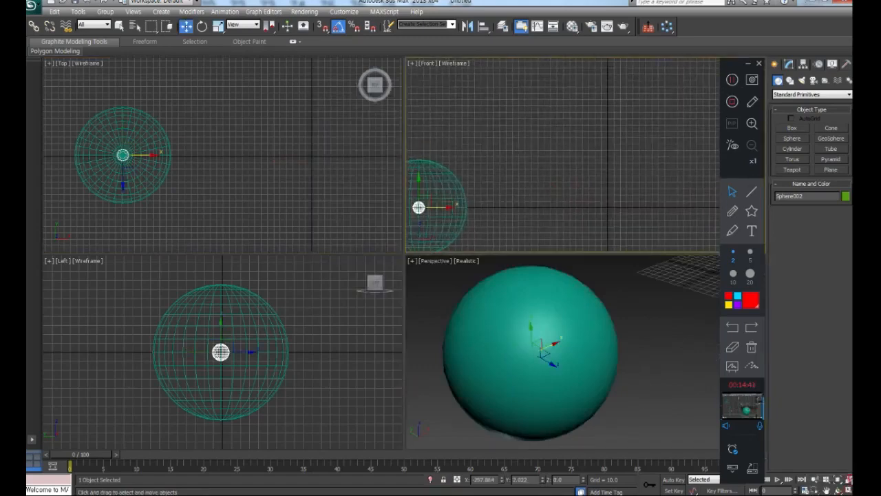
pyautogui.click(848, 478)
pyautogui.click(471, 203)
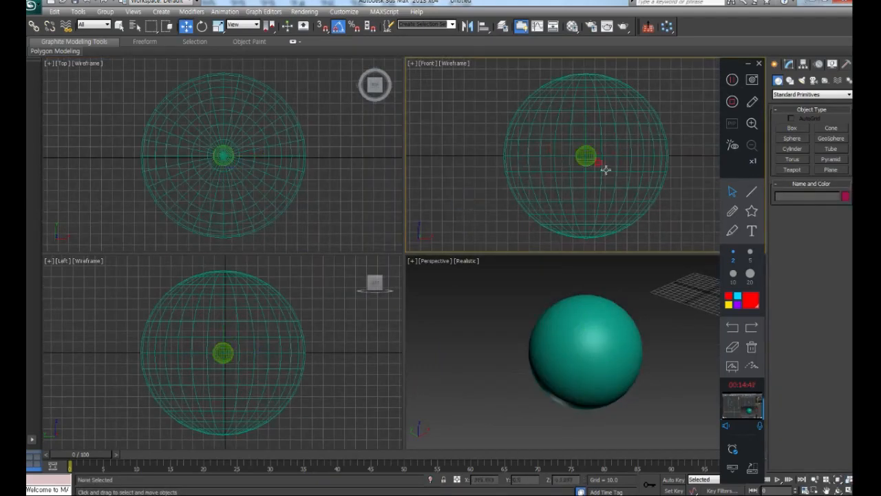
pyautogui.click(502, 312)
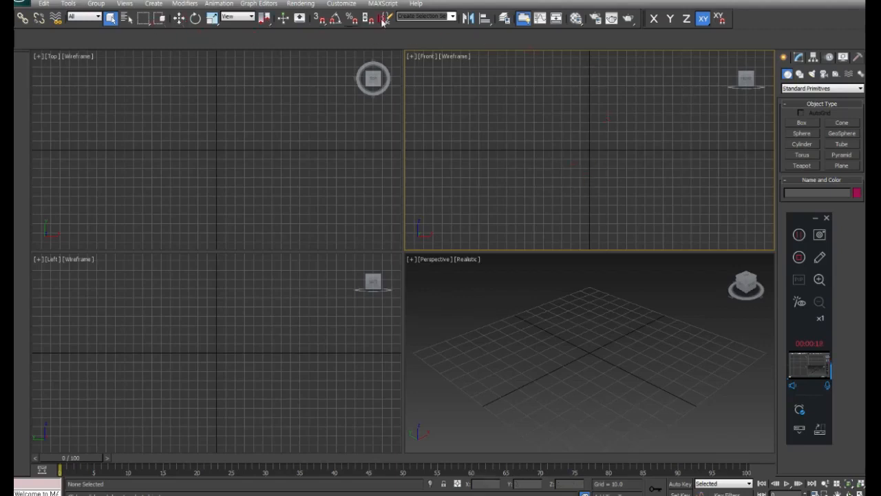
# Show the Extras toolbar
pyautogui.rightClick(751, 22)
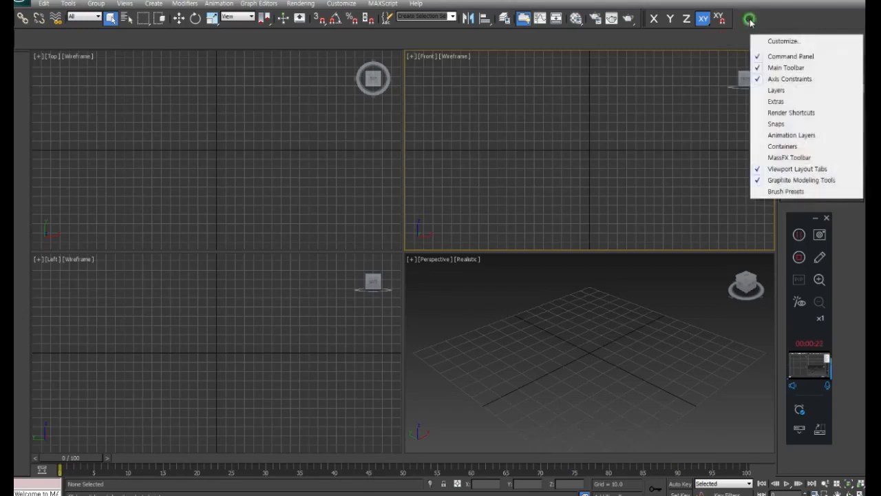
pyautogui.click(776, 102)
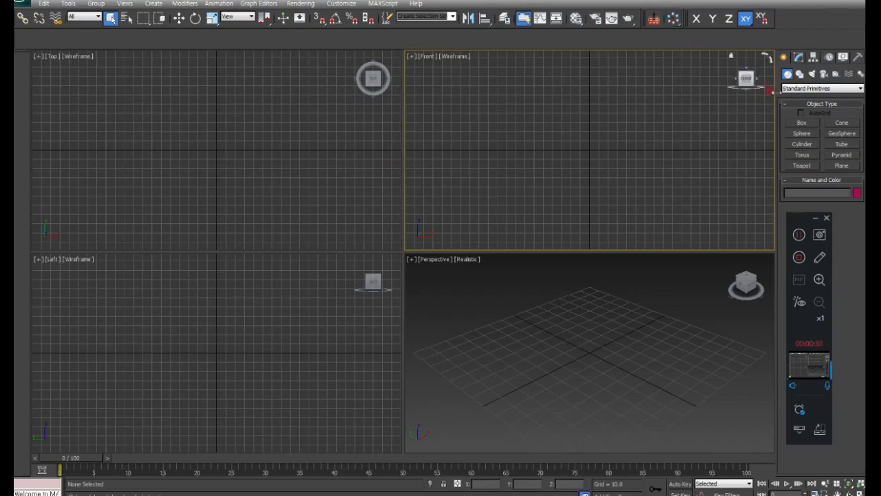
# Create a flat box about 38 long, 45 wide and 10.5 high in the Top view
pyautogui.click(802, 122)
pyautogui.click(177, 163)
pyautogui.moveTo(177, 163); pyautogui.dragTo(187, 174)
pyautogui.click(189, 163)
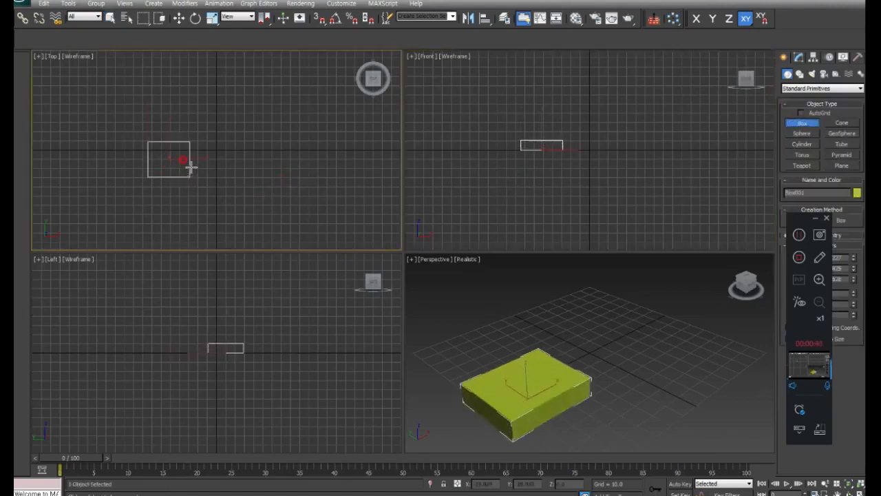
# Clone the box along X in the Top view as Copy, with 5 evenly spaced copies
pyautogui.click(178, 18)
pyautogui.moveTo(245, 110); pyautogui.dragTo(141, 195)
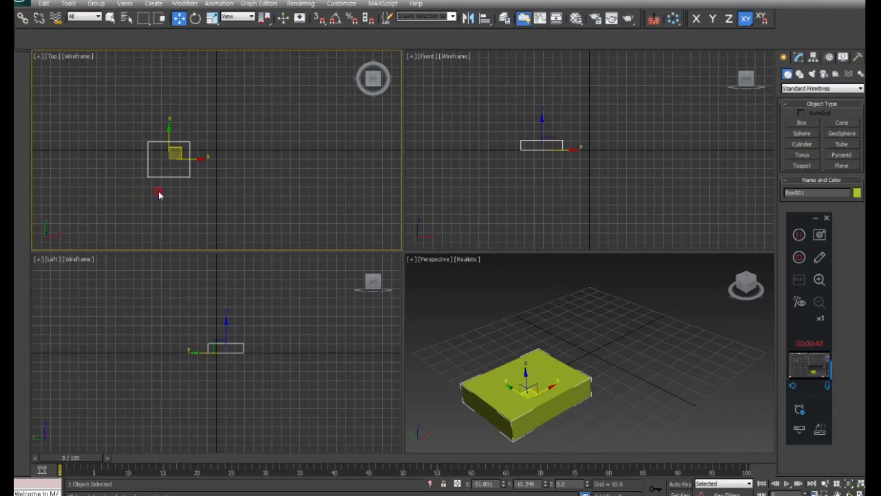
pyautogui.rightClick(200, 158)
pyautogui.click(200, 164)
pyautogui.keyDown('shift'); pyautogui.moveTo(197, 158); pyautogui.dragTo(254, 165); pyautogui.keyUp('shift')
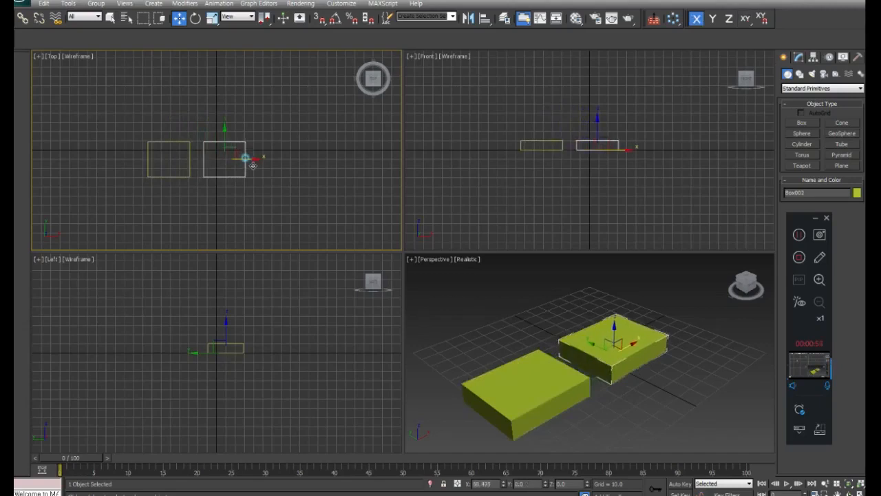
pyautogui.keyDown('shift'); pyautogui.moveTo(253, 166); pyautogui.dragTo(253, 166); pyautogui.keyUp('shift')
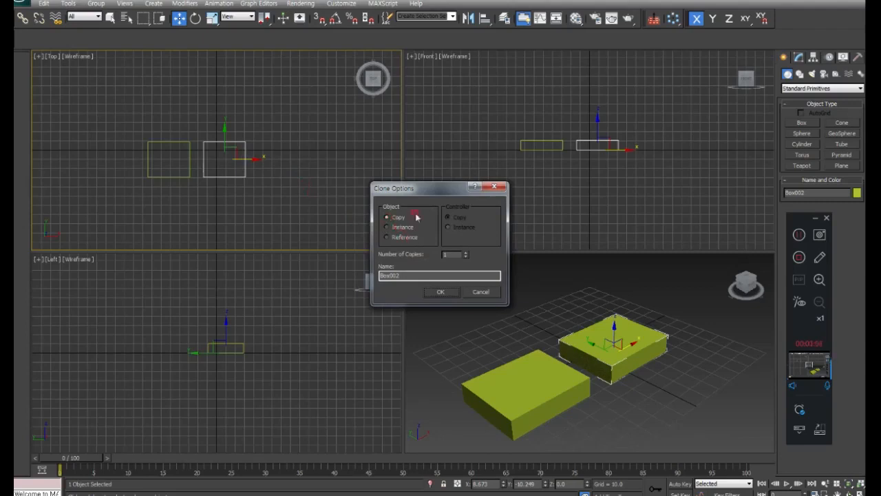
pyautogui.moveTo(413, 196); pyautogui.dragTo(276, 205)
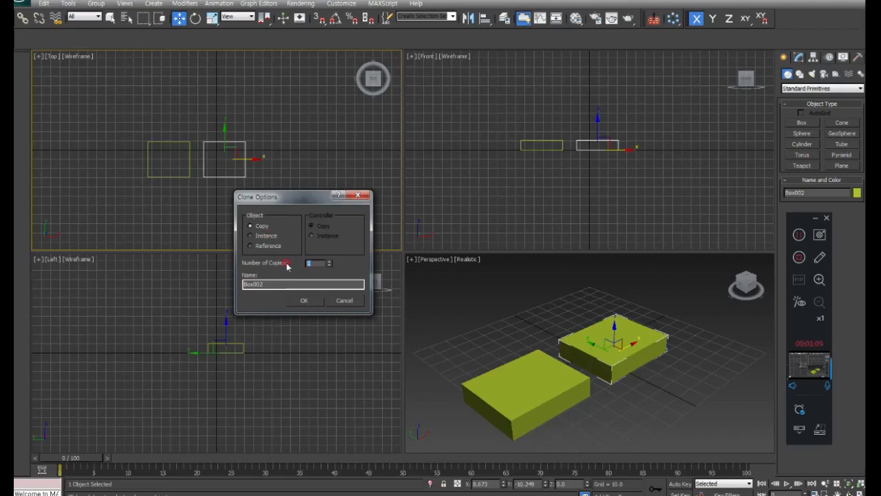
pyautogui.click(307, 303)
# Clone the whole row of six boxes upward along Y as Copy, with 3 copies
pyautogui.moveTo(316, 200); pyautogui.dragTo(194, 196, button='middle')
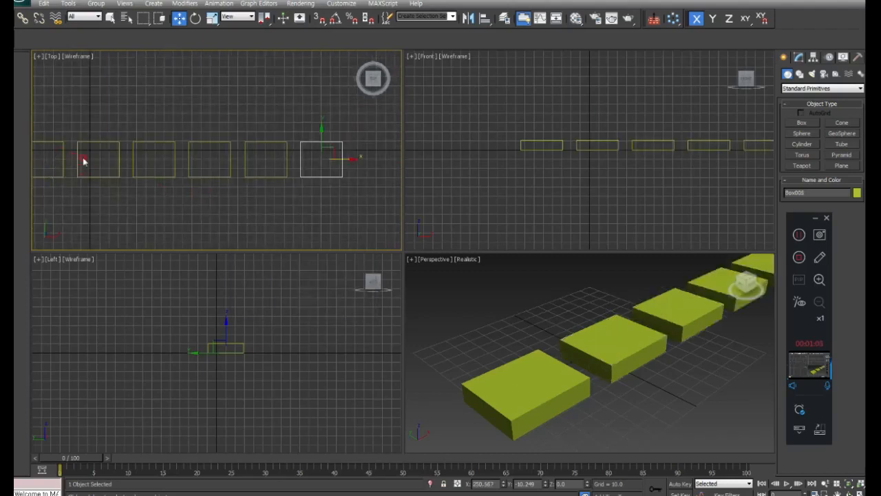
pyautogui.scroll(-3, 254, 179)
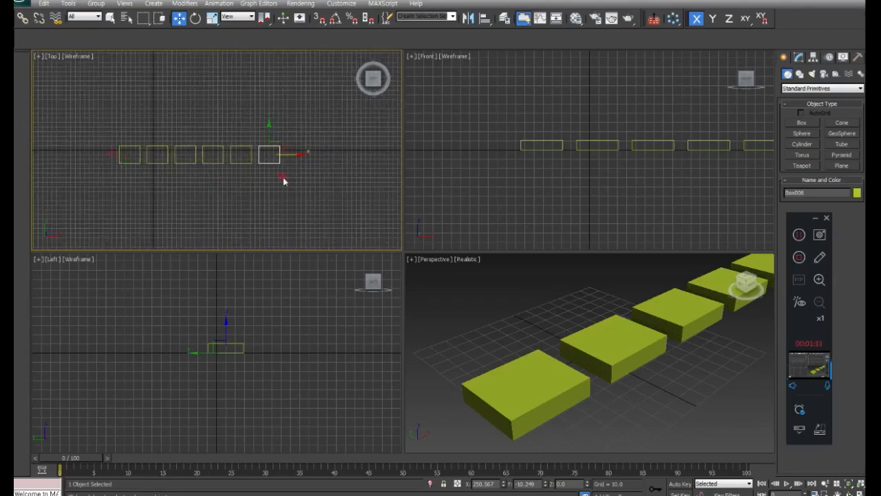
pyautogui.moveTo(301, 182); pyautogui.dragTo(65, 154)
pyautogui.moveTo(299, 193); pyautogui.dragTo(103, 155)
pyautogui.moveTo(198, 133)
pyautogui.keyDown('shift'); pyautogui.mouseDown()
pyautogui.moveTo(193, 101)
pyautogui.moveTo(202, 105)
pyautogui.mouseUp(); pyautogui.keyUp('shift')
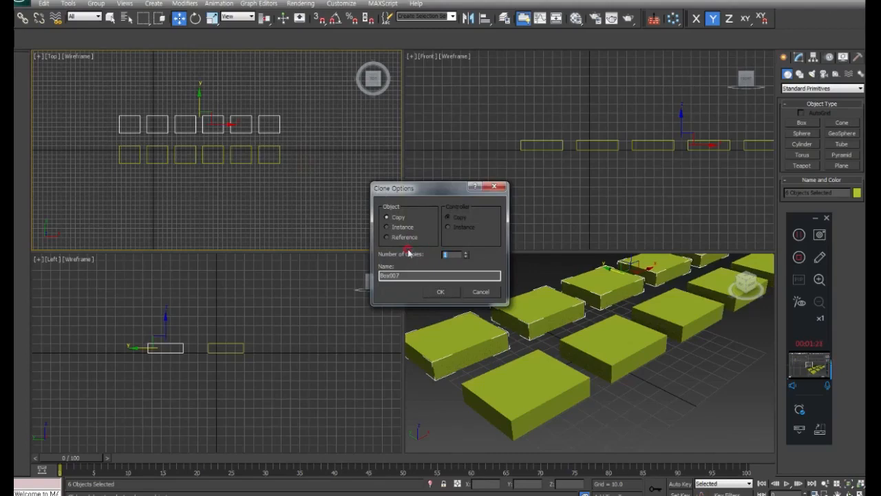
pyautogui.click(454, 289)
pyautogui.click(297, 165)
pyautogui.moveTo(294, 168); pyautogui.dragTo(255, 220, button='middle')
pyautogui.scroll(2, 256, 220)
pyautogui.scroll(-4, 277, 190)
pyautogui.scroll(3, 274, 193)
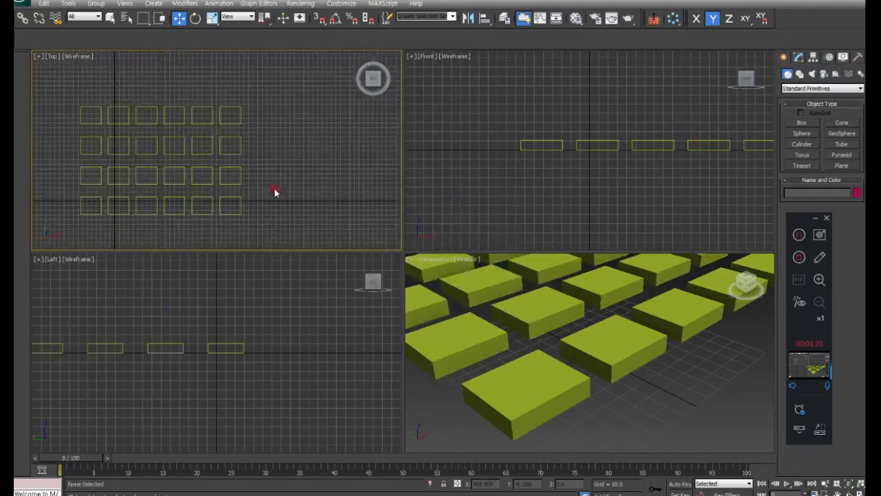
pyautogui.moveTo(277, 101); pyautogui.dragTo(207, 202)
pyautogui.click(285, 167)
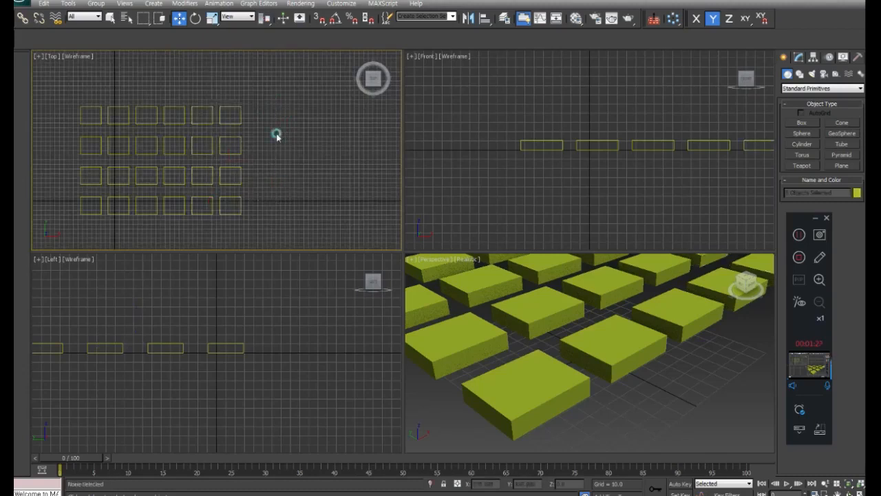
pyautogui.click(223, 116)
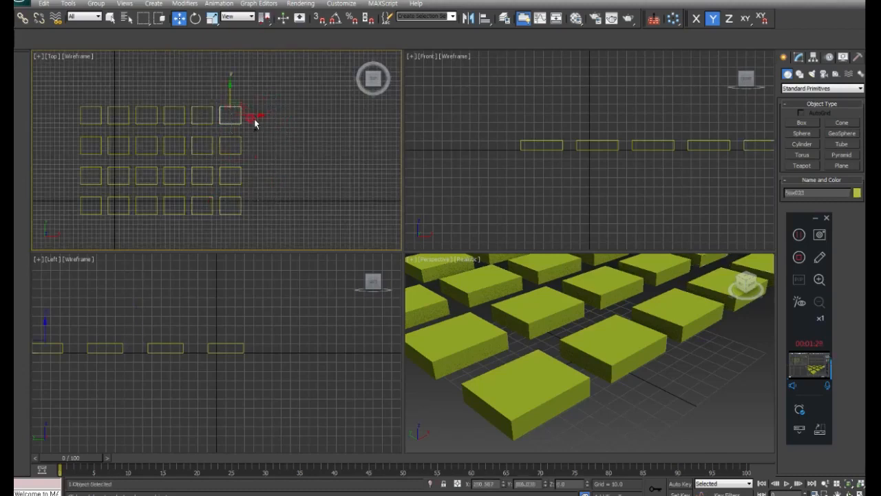
pyautogui.keyDown('shift'); pyautogui.moveTo(254, 116); pyautogui.dragTo(274, 116); pyautogui.keyUp('shift')
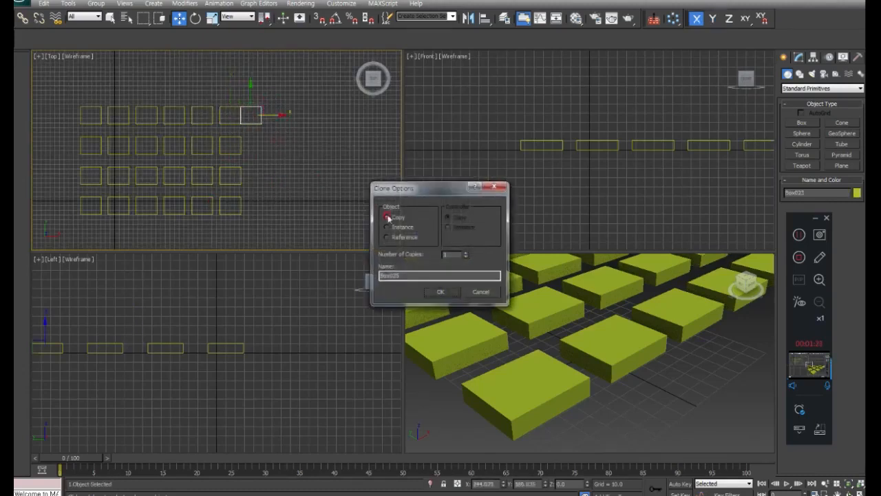
pyautogui.click(482, 292)
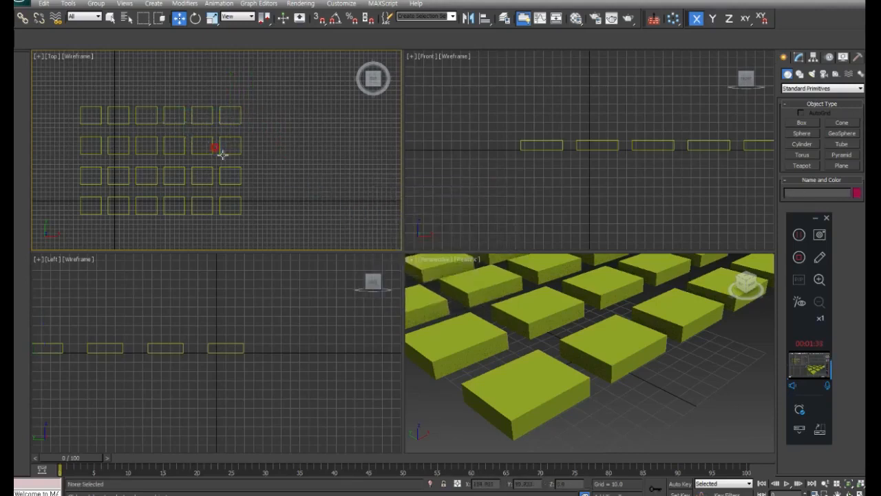
# Slightly increase the Length of the rightmost box in the second row from the bottom of the Top view
pyautogui.moveTo(262, 114); pyautogui.dragTo(198, 186)
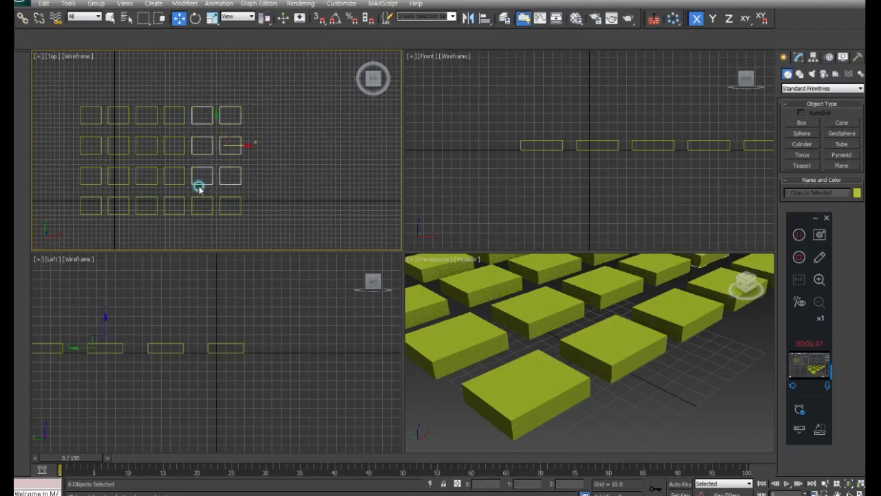
pyautogui.click(273, 186)
pyautogui.click(235, 198)
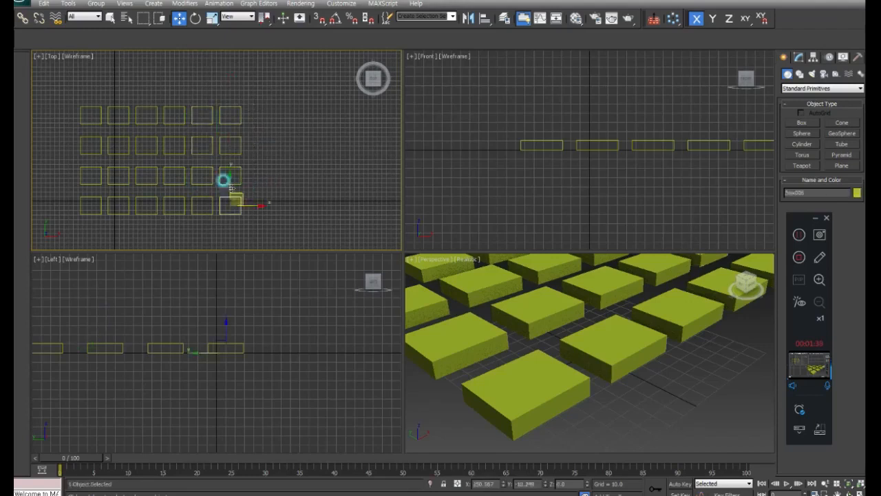
pyautogui.click(227, 178)
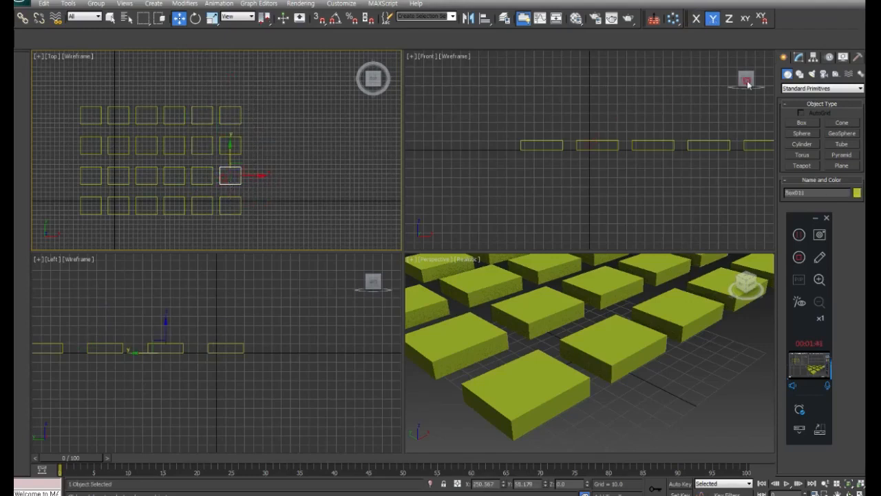
pyautogui.click(799, 57)
pyautogui.moveTo(802, 221); pyautogui.dragTo(745, 239)
pyautogui.moveTo(854, 253); pyautogui.dragTo(839, 238)
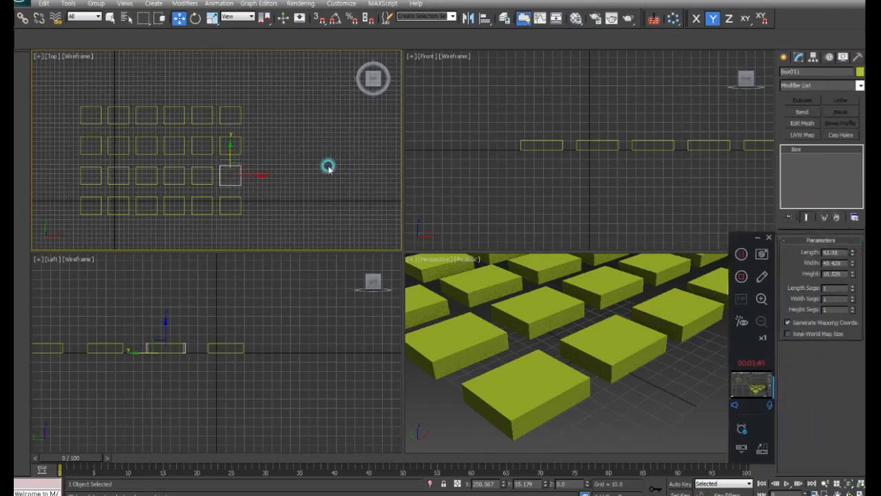
# Clone the rightmost box of the bottom row along X as Instance, with 2 copies
pyautogui.click(255, 207)
pyautogui.click(237, 208)
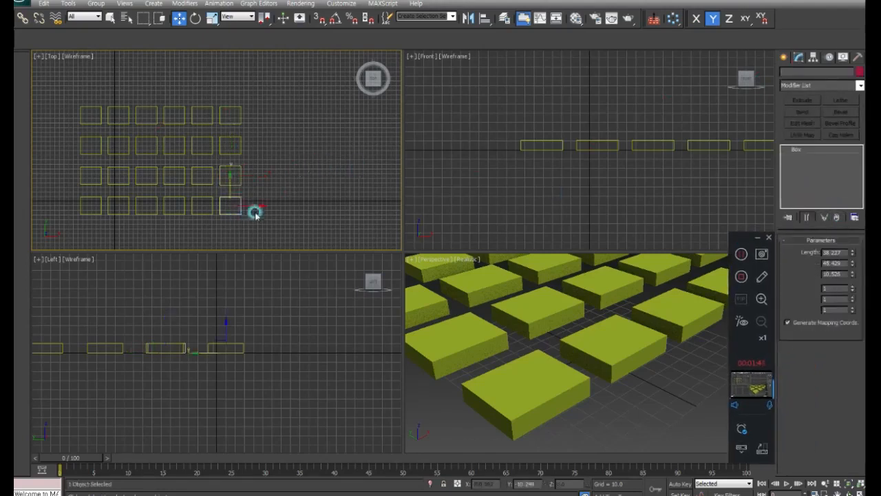
pyautogui.keyDown('shift'); pyautogui.moveTo(254, 207); pyautogui.dragTo(284, 205); pyautogui.keyUp('shift')
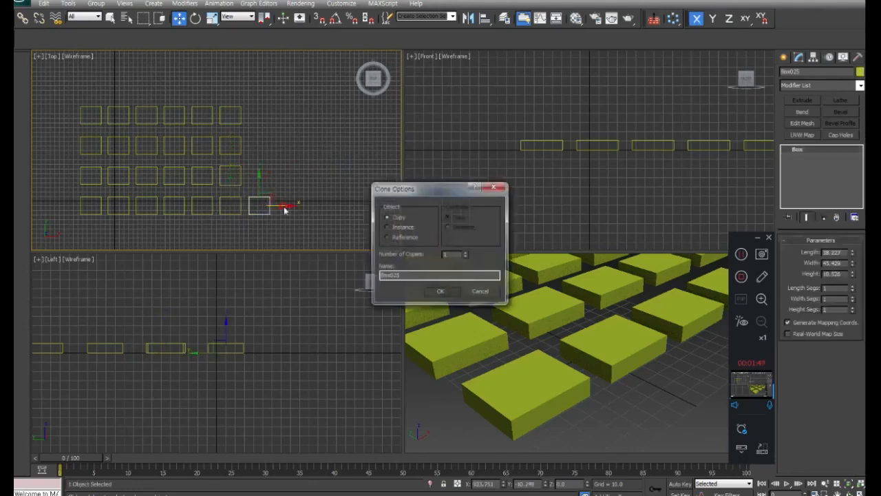
pyautogui.click(389, 228)
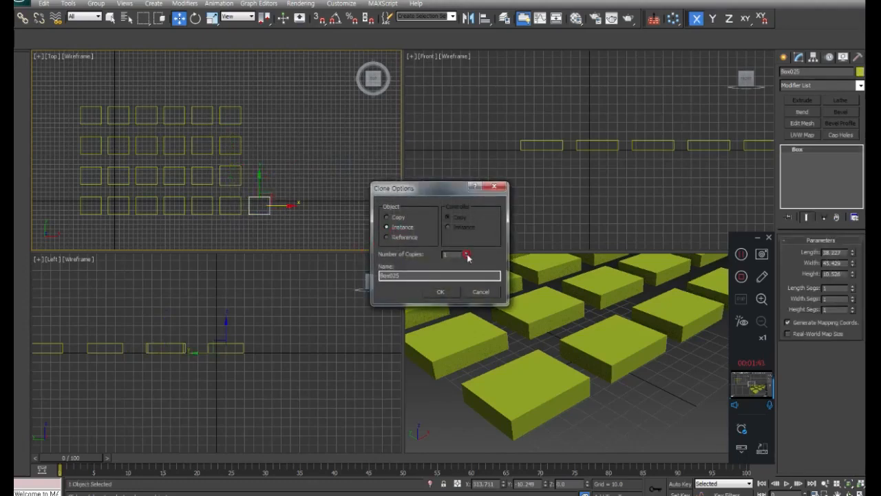
pyautogui.click(444, 291)
pyautogui.click(287, 225)
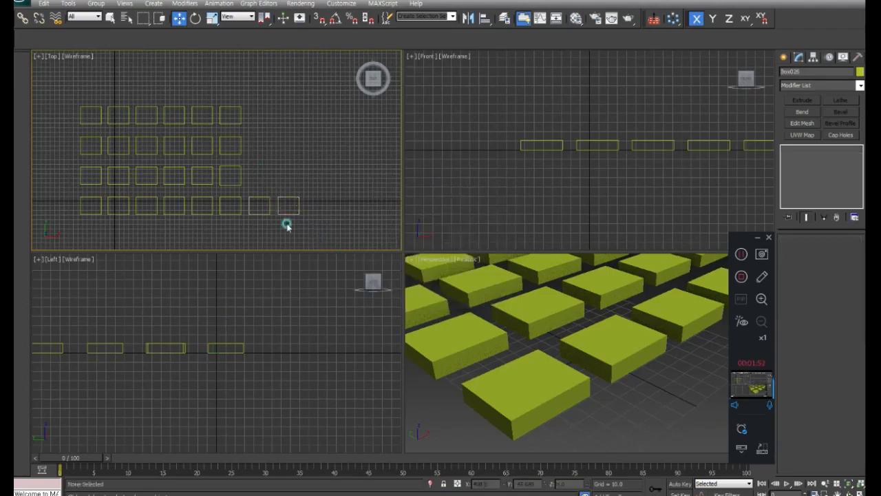
# Increase the Length of the sixth box in the bottom row and inspect it beside its instances in the Perspective view
pyautogui.click(228, 205)
pyautogui.click(845, 231)
pyautogui.moveTo(853, 239); pyautogui.dragTo(843, 198)
pyautogui.scroll(-8, 652, 323)
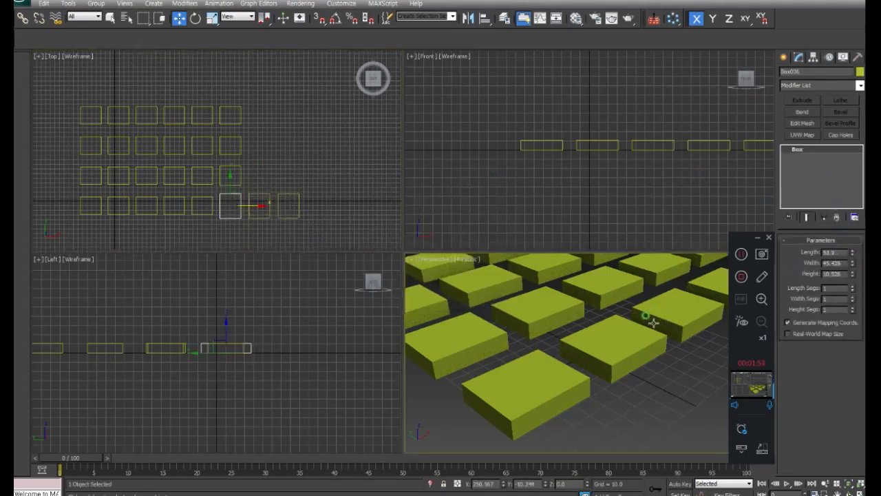
pyautogui.scroll(8, 634, 312)
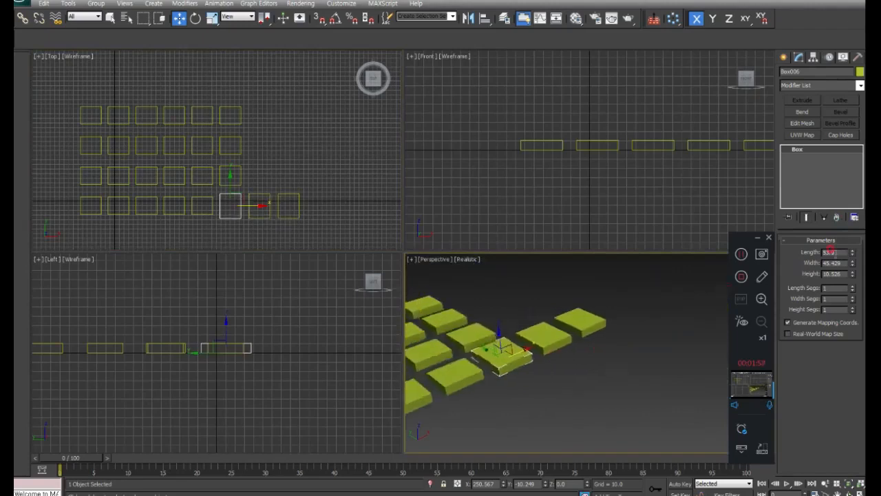
# Increase the Length of the bottom row's sixth box, and of its farthest instance to about 68.6
pyautogui.moveTo(855, 256); pyautogui.dragTo(840, 232)
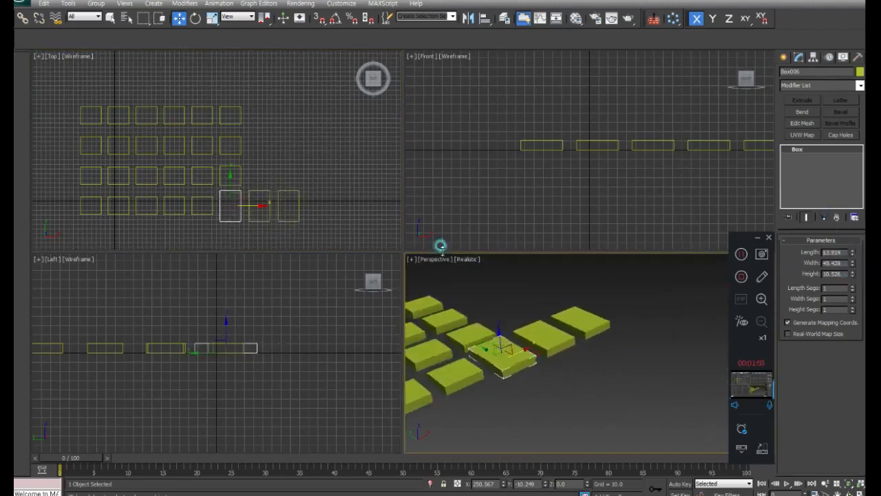
pyautogui.click(238, 229)
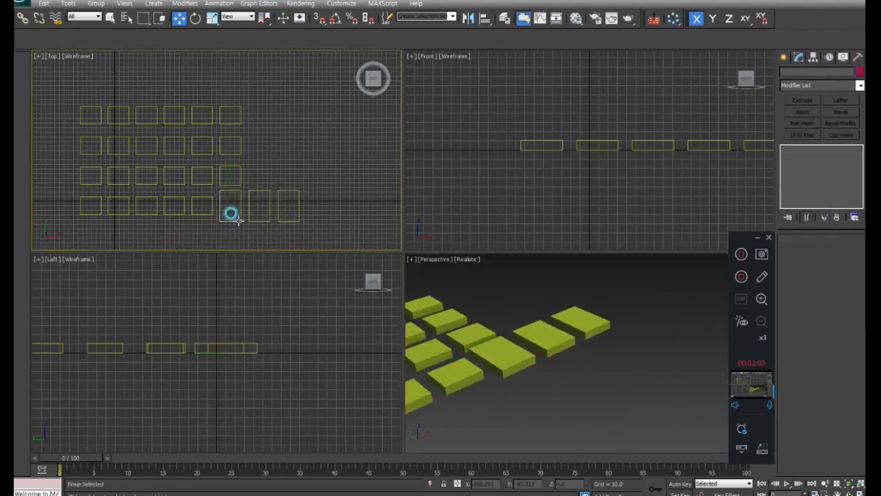
pyautogui.click(288, 221)
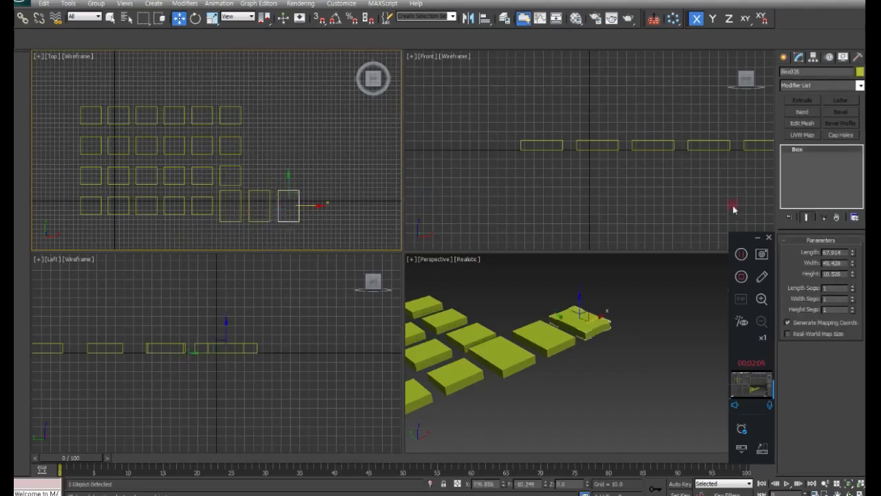
pyautogui.moveTo(852, 252)
pyautogui.mouseDown()
pyautogui.moveTo(852, 237)
pyautogui.moveTo(854, 276)
pyautogui.moveTo(852, 248)
pyautogui.mouseUp()
# Clone the rightmost box of the top row along X as Reference, with 2 copies
pyautogui.click(261, 112)
pyautogui.click(236, 113)
pyautogui.keyDown('shift'); pyautogui.moveTo(236, 112); pyautogui.dragTo(288, 115); pyautogui.keyUp('shift')
pyautogui.click(407, 228)
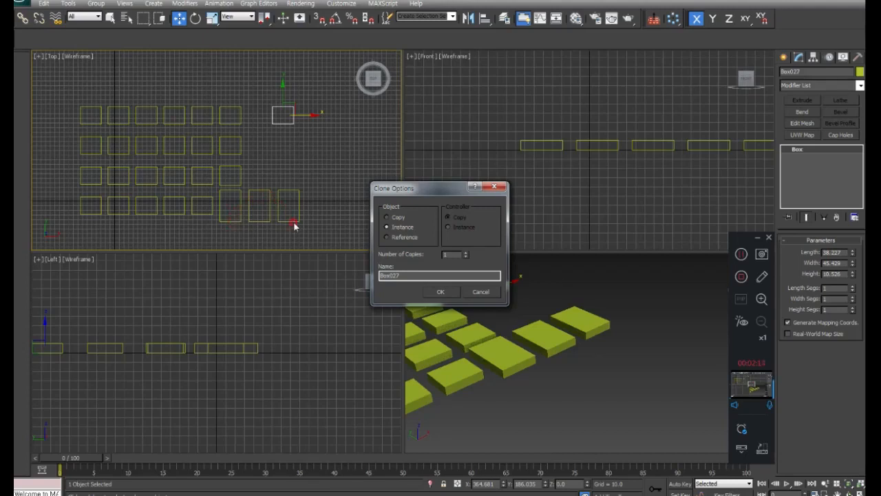
pyautogui.click(398, 241)
pyautogui.click(466, 252)
pyautogui.click(440, 292)
# Increase the Length of the top row's sixth box to about 44 and select its farthest reference clone
pyautogui.click(341, 139)
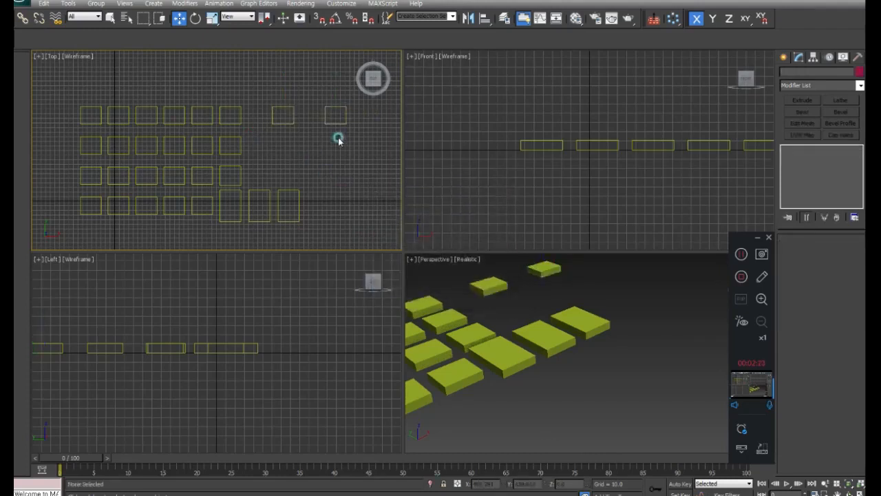
pyautogui.click(232, 112)
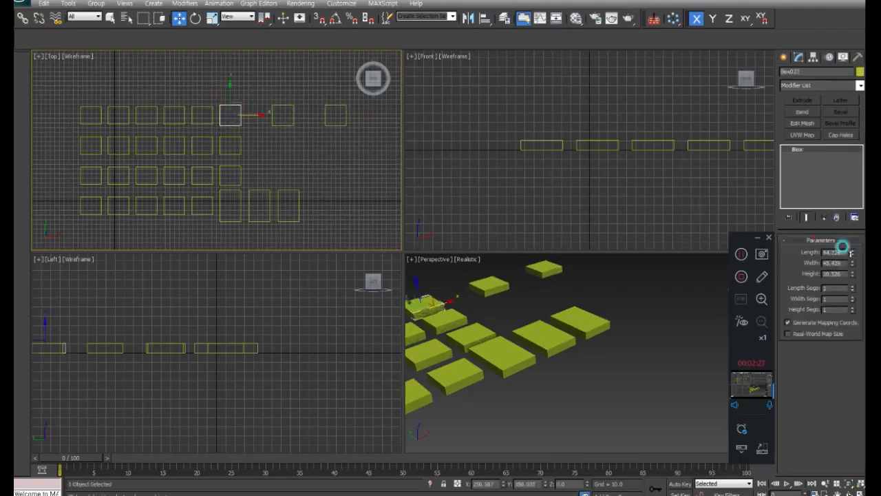
pyautogui.click(324, 139)
pyautogui.moveTo(324, 139); pyautogui.dragTo(323, 140)
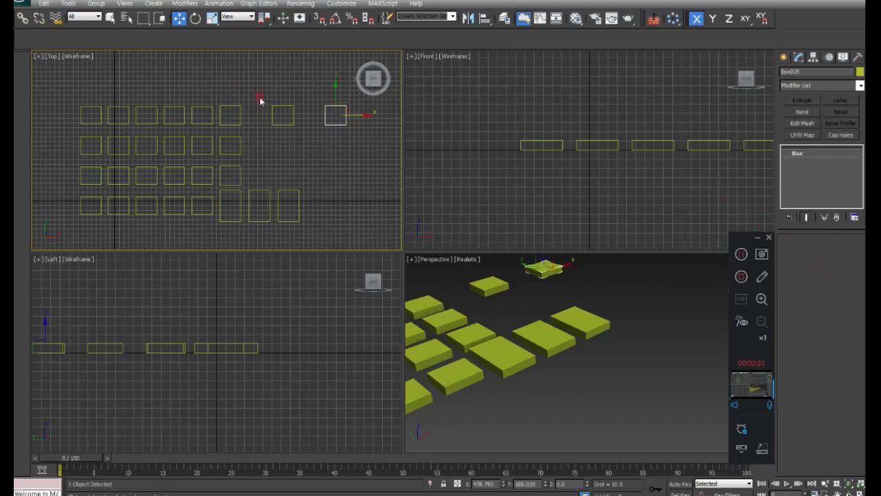
# Delete the two reference clones beside the top row
pyautogui.moveTo(356, 152); pyautogui.dragTo(253, 94)
pyautogui.press('Delete')
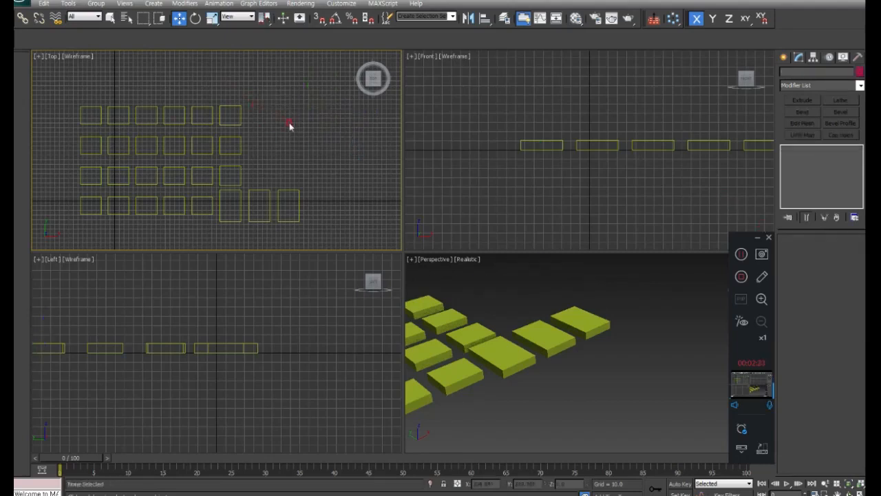
pyautogui.moveTo(289, 125); pyautogui.dragTo(275, 94, button='middle')
# Clone the two instances at the far end of the bottom row along X as Copy
pyautogui.moveTo(306, 165); pyautogui.dragTo(239, 194)
pyautogui.keyDown('shift'); pyautogui.moveTo(272, 169); pyautogui.dragTo(335, 169); pyautogui.keyUp('shift')
pyautogui.click(402, 227)
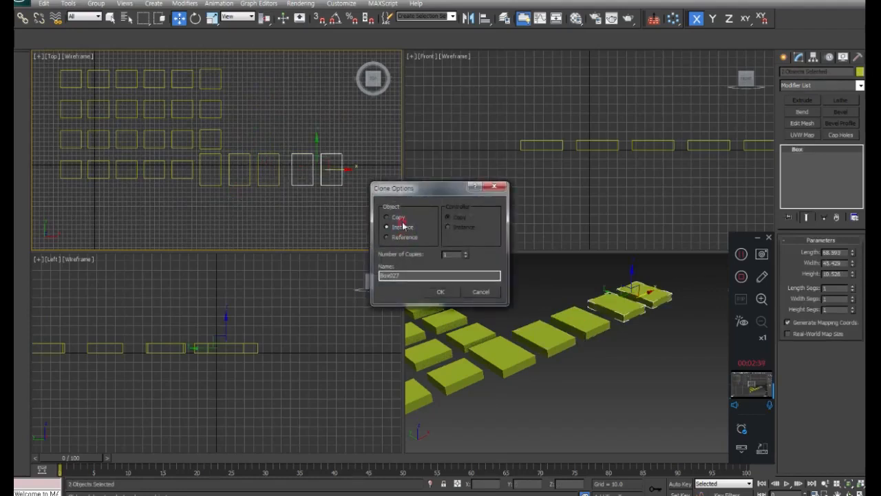
pyautogui.click(401, 219)
pyautogui.click(444, 293)
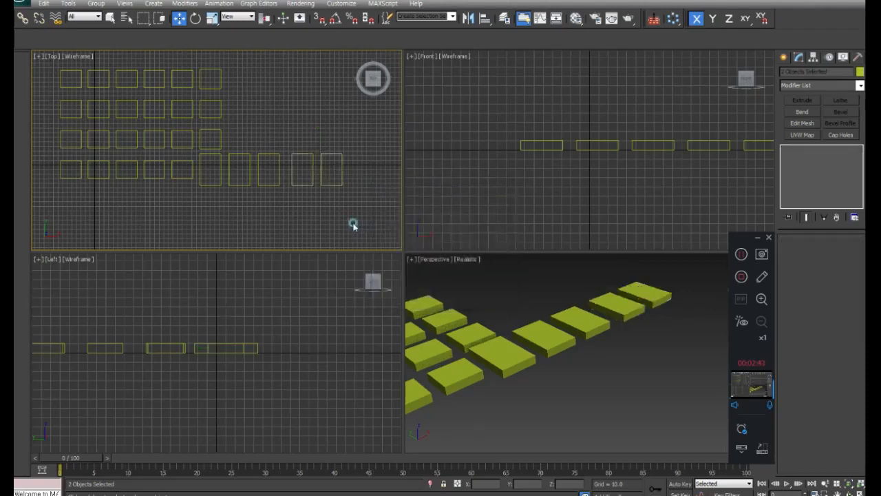
# Delete every box except the first one of the bottom row in the Top view, and select that remaining box
pyautogui.moveTo(347, 206)
pyautogui.mouseDown()
pyautogui.moveTo(236, 176)
pyautogui.moveTo(204, 74)
pyautogui.mouseUp()
pyautogui.press('Delete')
pyautogui.press('Delete')
pyautogui.click(165, 170)
pyautogui.click(173, 176)
pyautogui.click(213, 202)
pyautogui.moveTo(225, 199); pyautogui.dragTo(256, 227, button='middle')
pyautogui.moveTo(276, 227); pyautogui.dragTo(68, 173)
pyautogui.press('Delete')
pyautogui.press('Delete')
pyautogui.moveTo(163, 167); pyautogui.dragTo(75, 222)
pyautogui.moveTo(109, 218); pyautogui.dragTo(119, 193, button='middle')
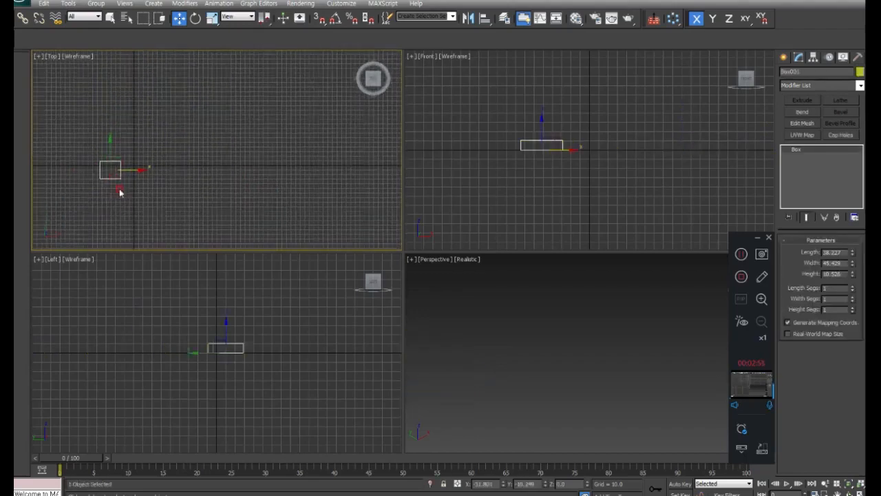
pyautogui.click(158, 147)
pyautogui.moveTo(152, 148); pyautogui.dragTo(97, 194)
pyautogui.click(674, 24)
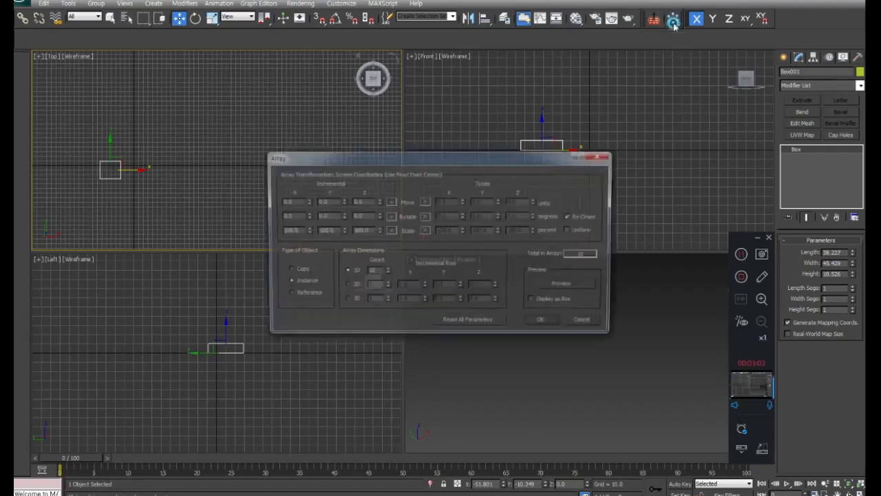
pyautogui.moveTo(413, 163); pyautogui.dragTo(347, 177)
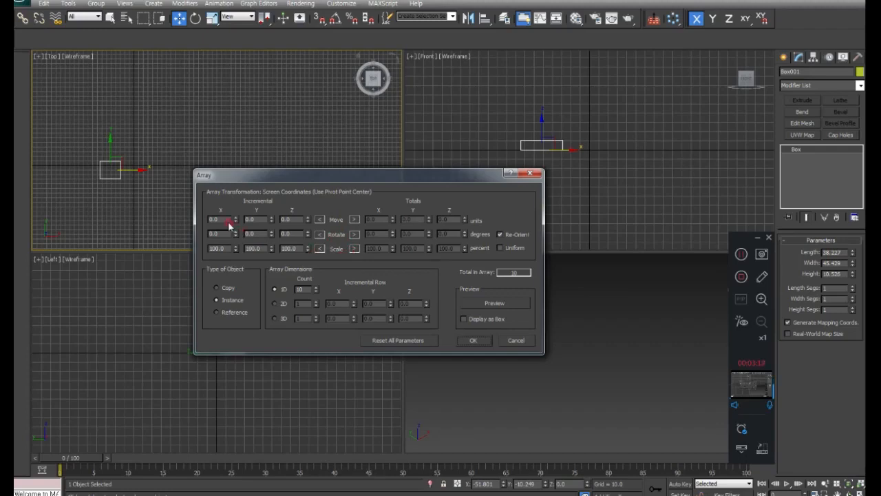
pyautogui.click(132, 191)
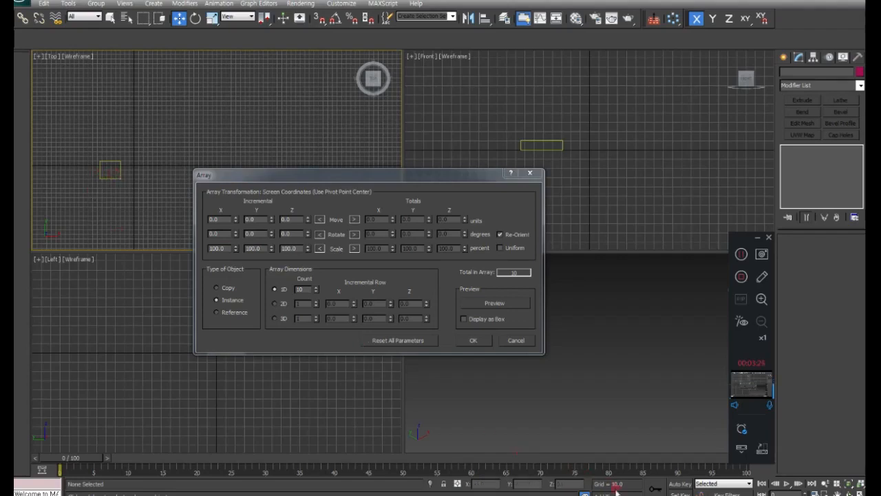
pyautogui.click(762, 276)
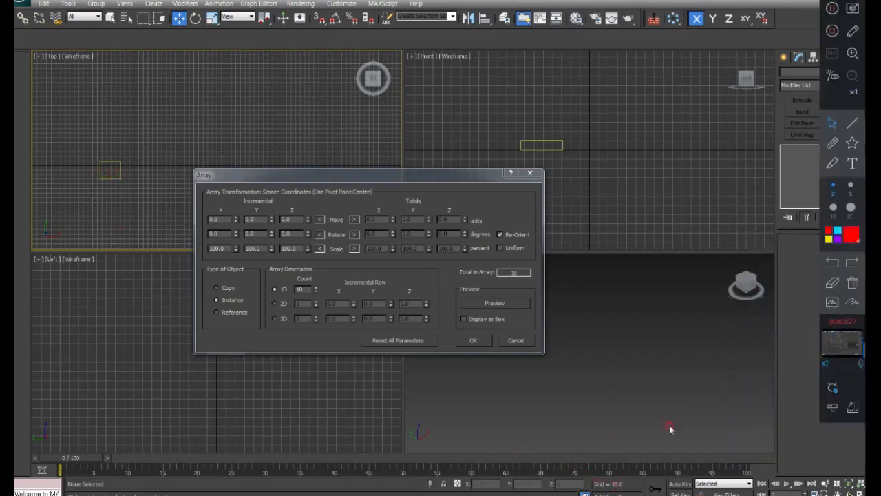
pyautogui.click(833, 143)
pyautogui.moveTo(628, 478)
pyautogui.mouseDown()
pyautogui.moveTo(608, 491)
pyautogui.moveTo(608, 466)
pyautogui.moveTo(645, 478)
pyautogui.moveTo(630, 492)
pyautogui.mouseUp()
pyautogui.click(834, 284)
pyautogui.click(831, 125)
pyautogui.click(516, 340)
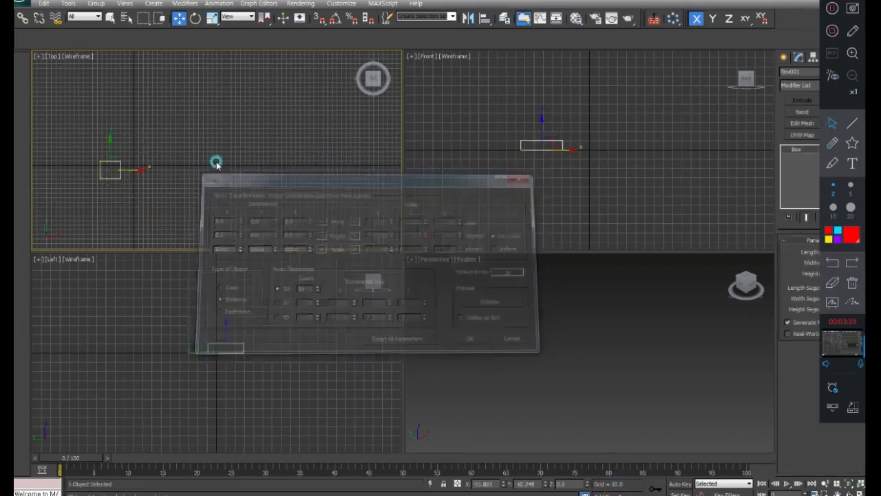
# Array the box as five instances with a 100-unit move increment along X, and check individual boxes
pyautogui.click(672, 19)
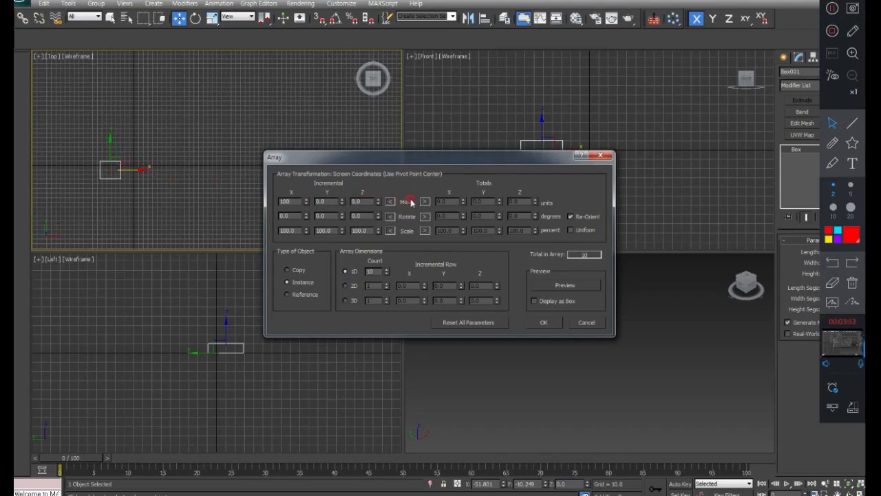
pyautogui.click(370, 271)
pyautogui.click(547, 323)
pyautogui.click(172, 181)
pyautogui.moveTo(128, 135); pyautogui.dragTo(86, 194)
pyautogui.click(151, 178)
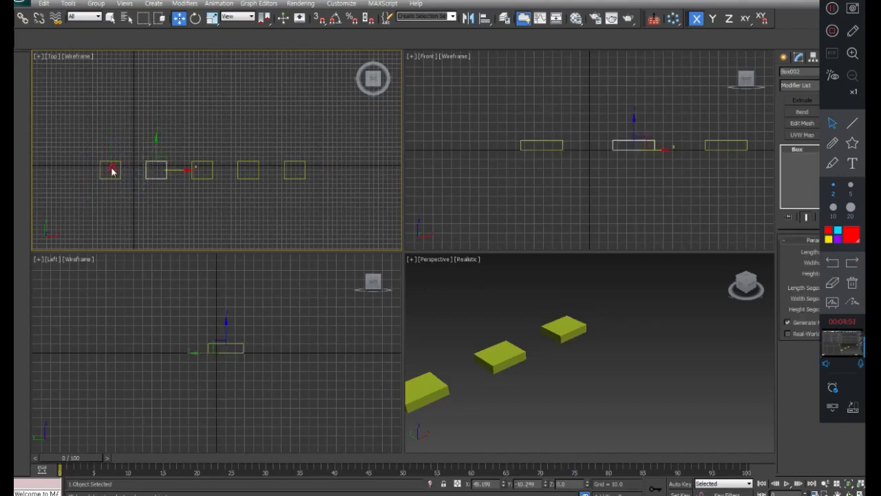
pyautogui.click(832, 140)
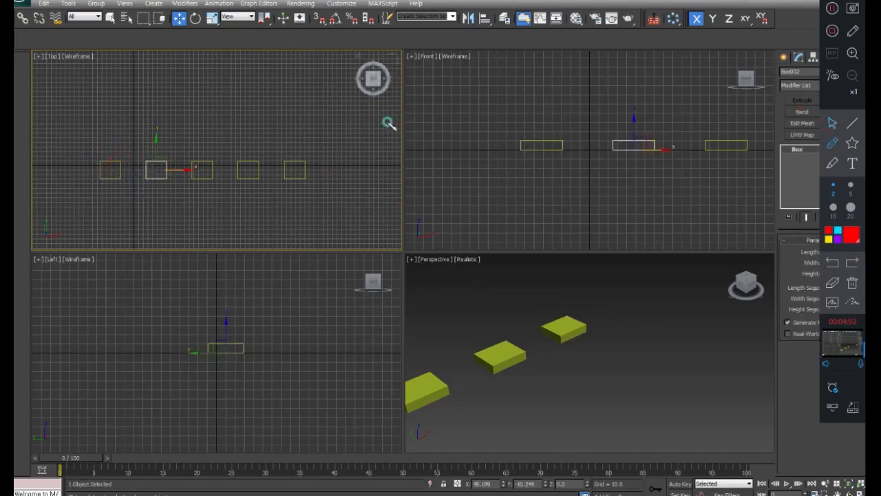
pyautogui.moveTo(111, 170); pyautogui.dragTo(160, 169)
pyautogui.moveTo(136, 141); pyautogui.dragTo(141, 142)
pyautogui.moveTo(144, 138); pyautogui.dragTo(150, 140)
pyautogui.click(142, 181)
pyautogui.moveTo(163, 172); pyautogui.dragTo(205, 165)
pyautogui.moveTo(186, 135); pyautogui.dragTo(194, 141)
pyautogui.moveTo(124, 185)
pyautogui.mouseDown()
pyautogui.moveTo(139, 202)
pyautogui.moveTo(179, 193)
pyautogui.moveTo(212, 201)
pyautogui.moveTo(208, 219)
pyautogui.moveTo(225, 201)
pyautogui.moveTo(235, 212)
pyautogui.moveTo(228, 216)
pyautogui.moveTo(239, 216)
pyautogui.moveTo(239, 196)
pyautogui.moveTo(254, 219)
pyautogui.mouseUp()
pyautogui.click(831, 283)
pyautogui.moveTo(109, 225)
pyautogui.mouseDown()
pyautogui.moveTo(240, 204)
pyautogui.moveTo(218, 194)
pyautogui.moveTo(170, 123)
pyautogui.moveTo(180, 187)
pyautogui.moveTo(173, 180)
pyautogui.moveTo(191, 137)
pyautogui.moveTo(119, 136)
pyautogui.moveTo(183, 148)
pyautogui.mouseUp()
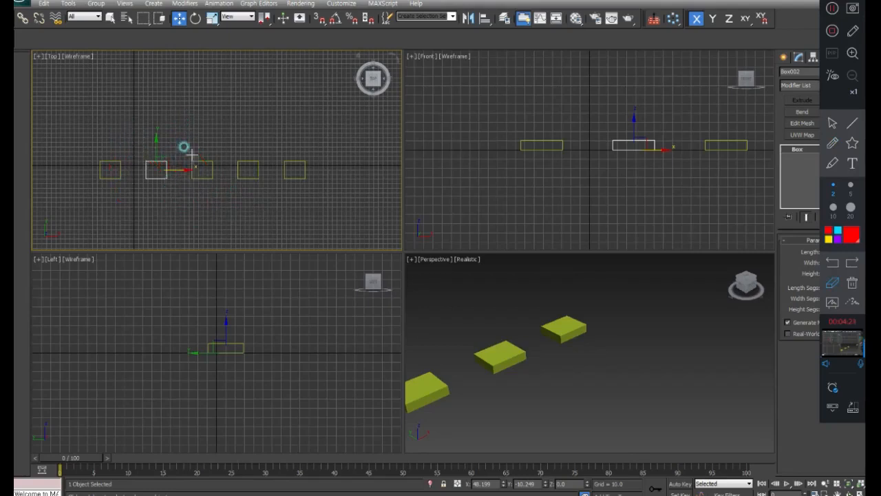
pyautogui.click(831, 124)
pyautogui.click(187, 163)
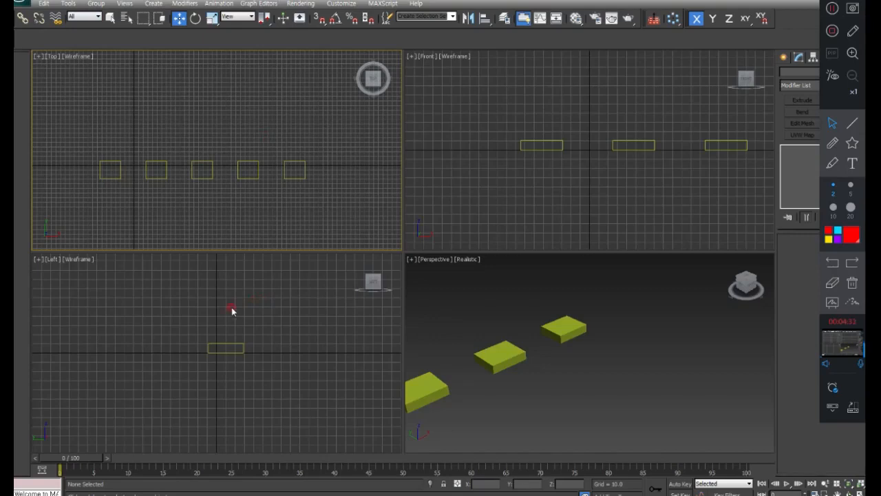
# Undo the array along X, back to the single original box
pyautogui.hotkey('ctrl', 'z')
pyautogui.hotkey('ctrl', 'z')
pyautogui.hotkey('ctrl', 'z')
pyautogui.hotkey('ctrl', 'z')
pyautogui.hotkey('ctrl', 'z')
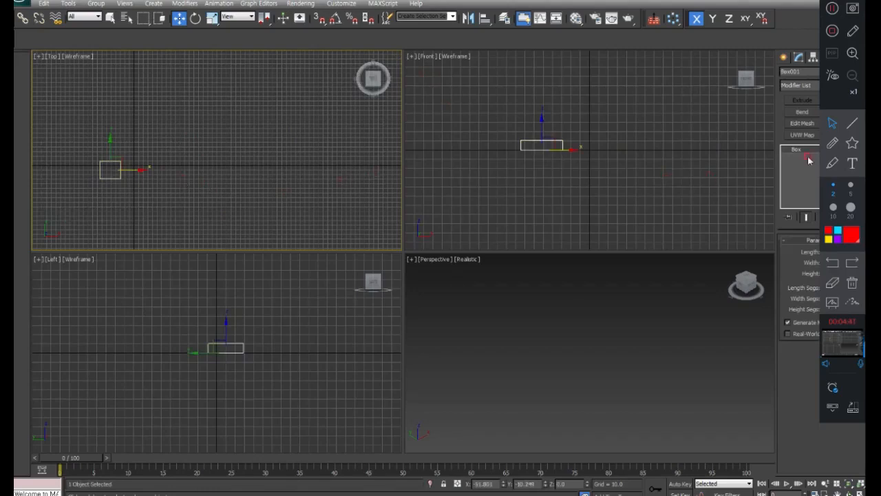
# Array the box diagonally as five instances with 100-unit move increments in both X and Y
pyautogui.click(678, 22)
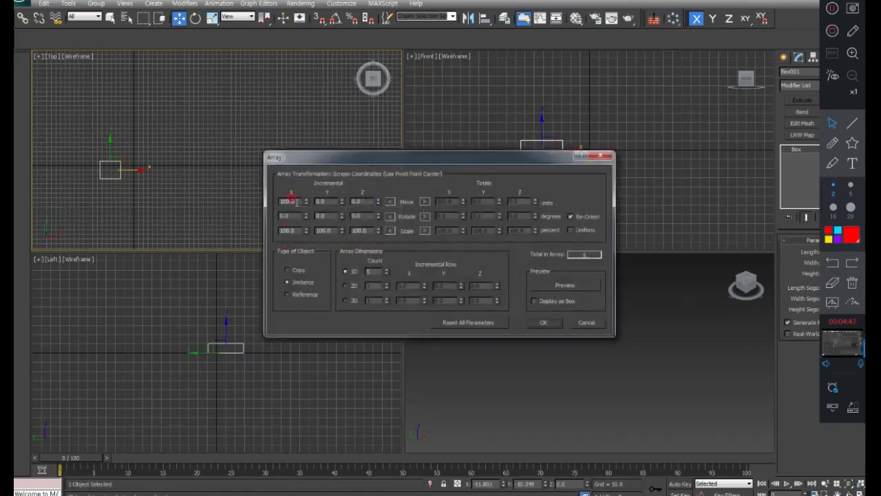
pyautogui.doubleClick(289, 201)
pyautogui.doubleClick(322, 201)
pyautogui.click(545, 321)
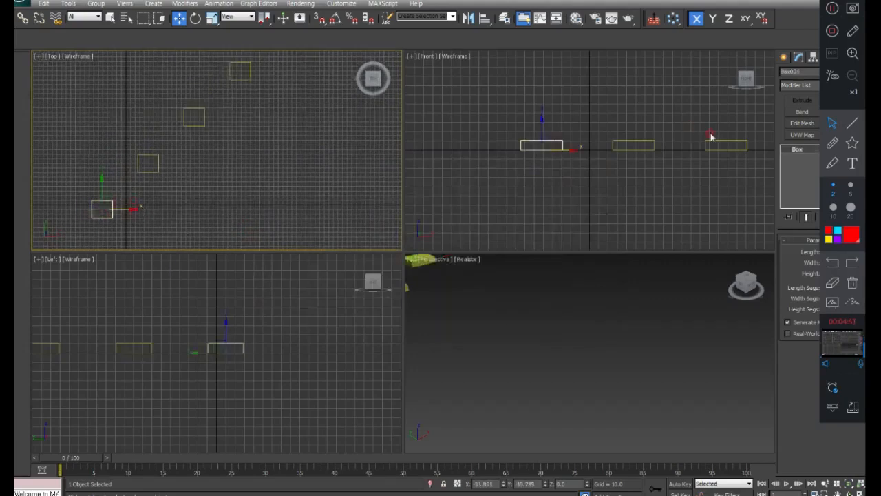
pyautogui.click(831, 143)
pyautogui.moveTo(103, 209)
pyautogui.mouseDown()
pyautogui.moveTo(140, 209)
pyautogui.moveTo(143, 177)
pyautogui.mouseUp()
pyautogui.moveTo(128, 219)
pyautogui.mouseDown()
pyautogui.moveTo(197, 167)
pyautogui.moveTo(201, 119)
pyautogui.moveTo(238, 116)
pyautogui.moveTo(241, 81)
pyautogui.mouseUp()
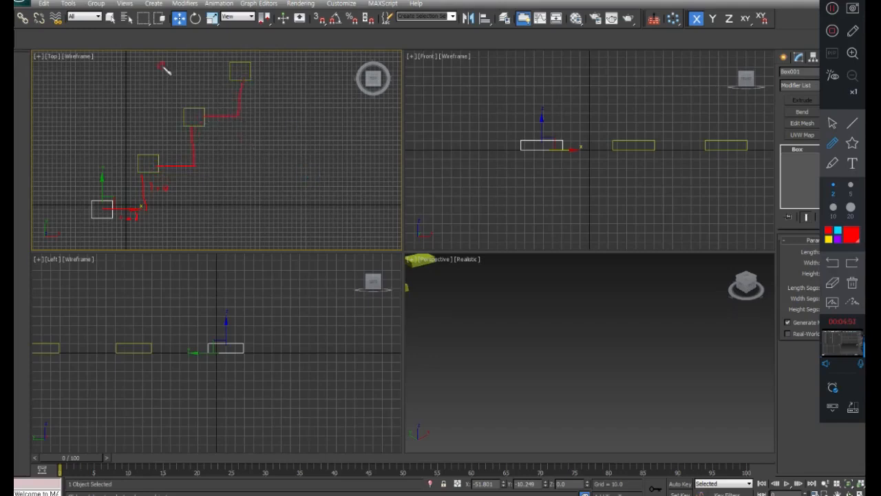
pyautogui.click(831, 283)
pyautogui.moveTo(227, 132)
pyautogui.mouseDown()
pyautogui.moveTo(138, 205)
pyautogui.moveTo(156, 194)
pyautogui.mouseUp()
pyautogui.click(255, 181)
pyautogui.click(831, 126)
# Delete the diagonally arrayed boxes, keeping only the original box
pyautogui.click(248, 166)
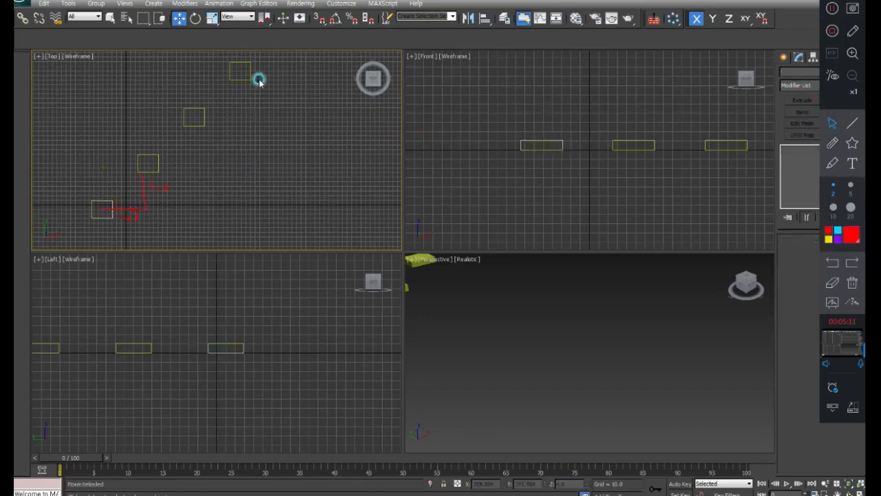
pyautogui.click(285, 131)
pyautogui.press('Delete')
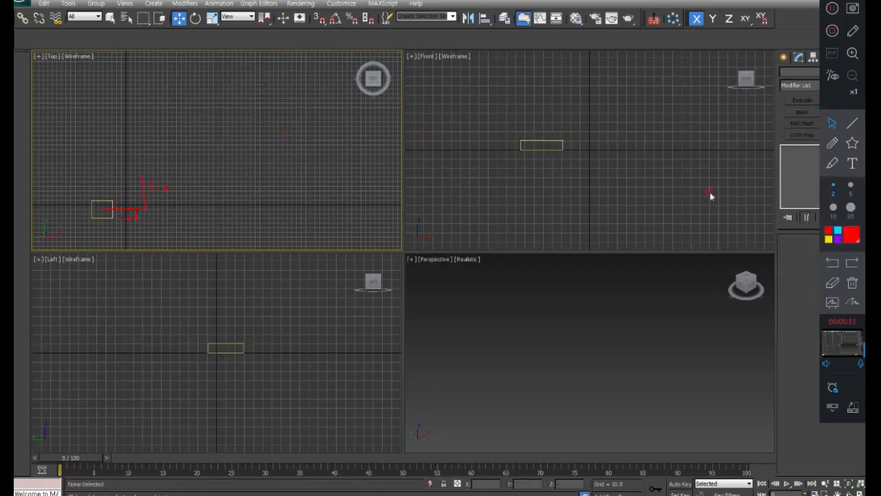
pyautogui.click(832, 282)
pyautogui.moveTo(164, 223)
pyautogui.mouseDown()
pyautogui.moveTo(134, 189)
pyautogui.moveTo(131, 210)
pyautogui.mouseUp()
pyautogui.click(833, 123)
# Start a new Array of the remaining box and set its Y move increment to 0
pyautogui.click(102, 202)
pyautogui.click(673, 19)
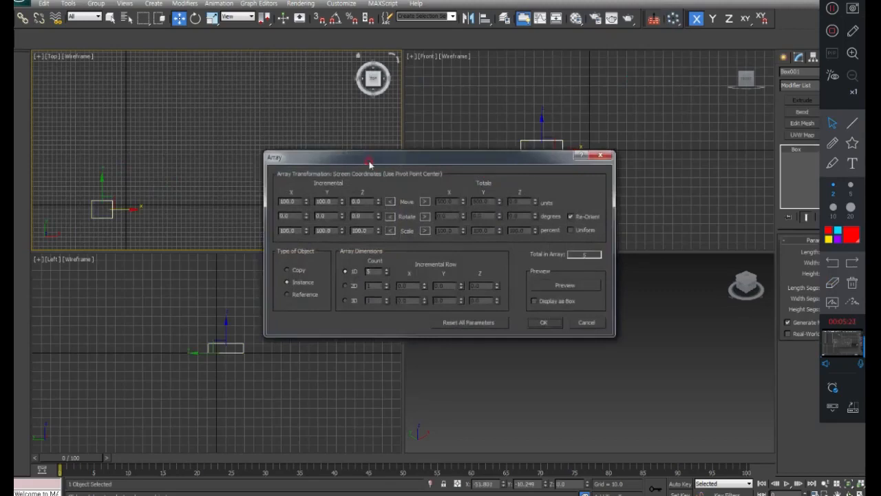
pyautogui.click(352, 157)
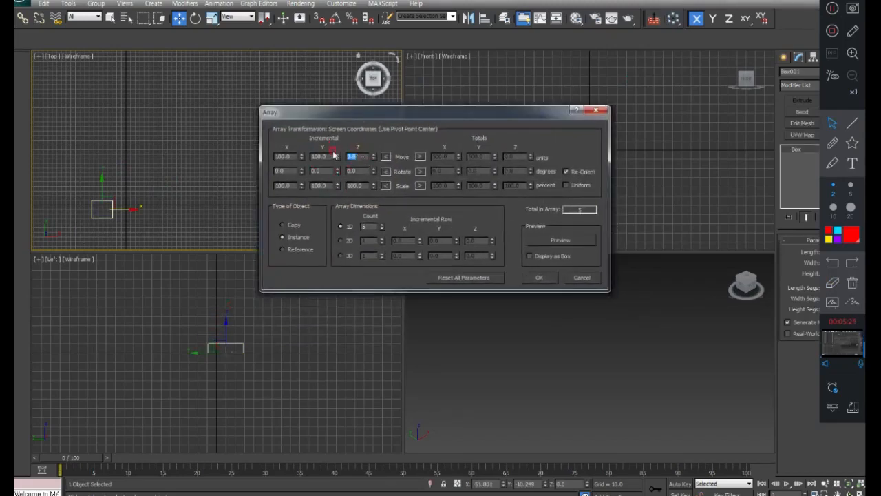
pyautogui.moveTo(331, 155); pyautogui.dragTo(150, 157)
pyautogui.write('0')
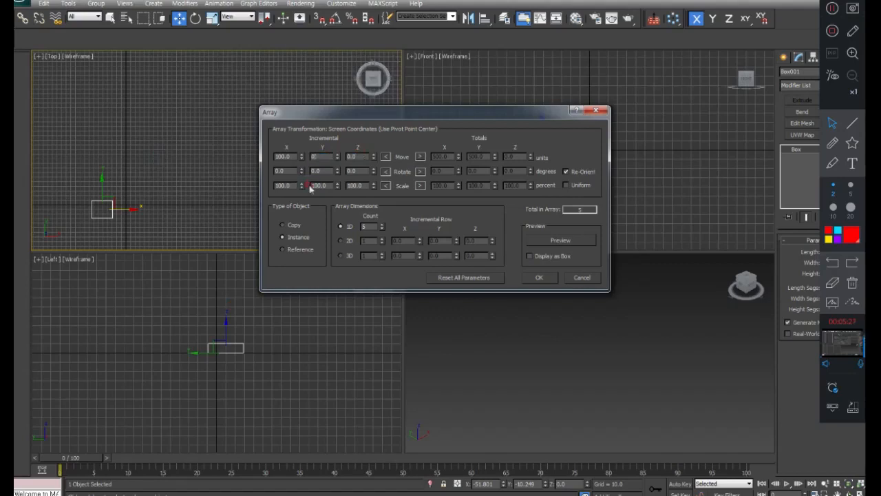
# Set the array's X rotation increment to 20 degrees and create the row of five instances
pyautogui.doubleClick(292, 172)
pyautogui.click(831, 149)
pyautogui.moveTo(417, 176); pyautogui.dragTo(416, 172)
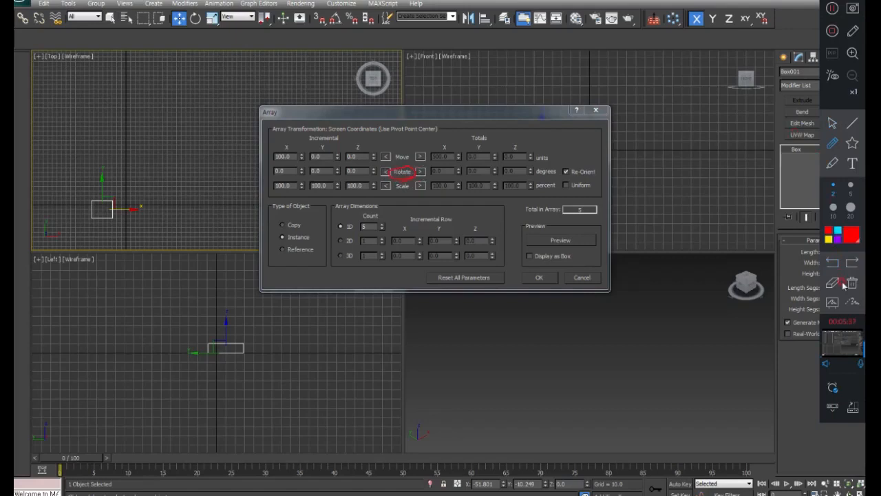
pyautogui.click(832, 123)
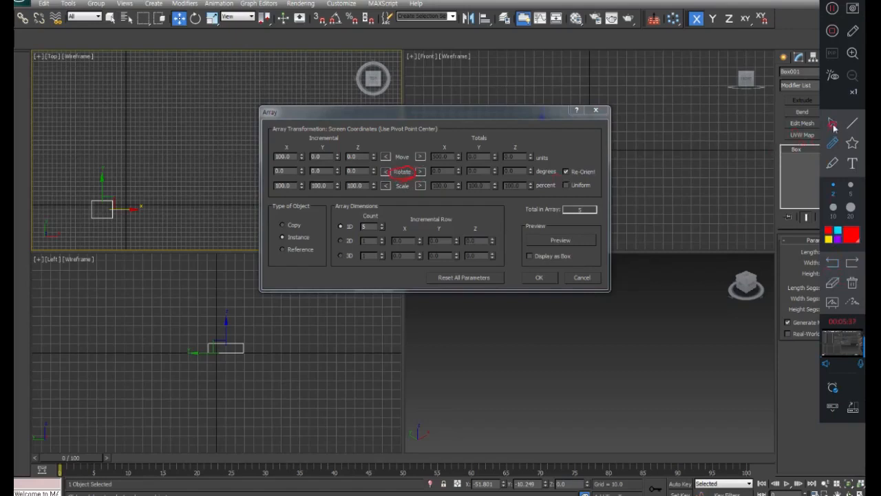
pyautogui.click(283, 171)
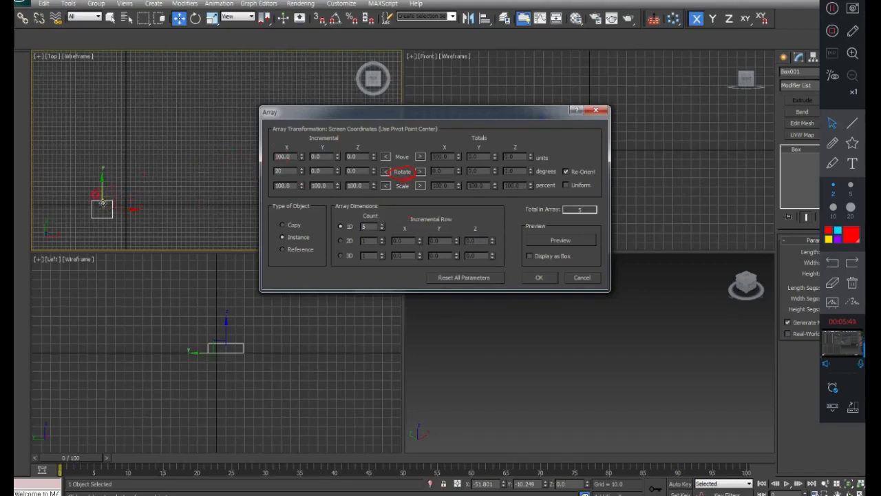
pyautogui.click(538, 278)
# Examine the progressive rotation of the arrayed boxes in the Perspective view, selecting them one after another
pyautogui.click(102, 213)
pyautogui.click(147, 214)
pyautogui.middleClick(616, 365)
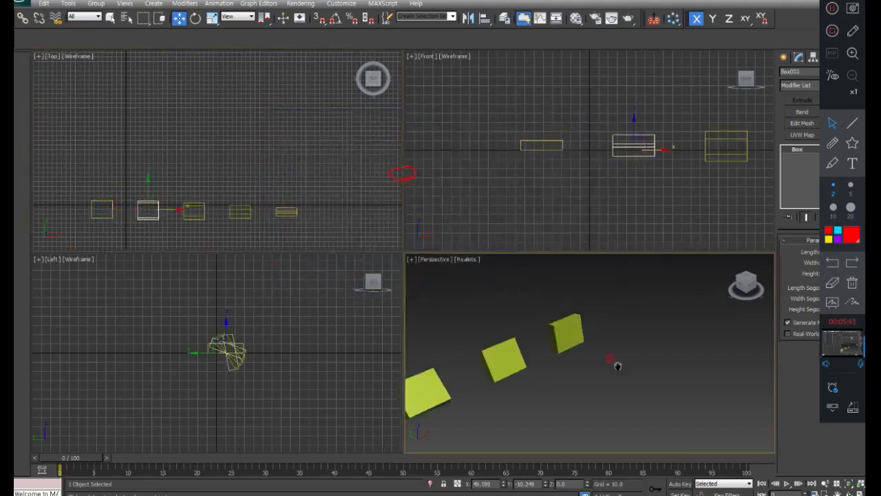
pyautogui.moveTo(617, 366); pyautogui.dragTo(707, 323, button='middle')
pyautogui.scroll(-3, 707, 323)
pyautogui.moveTo(598, 334); pyautogui.dragTo(624, 309, button='middle')
pyautogui.moveTo(561, 332); pyautogui.dragTo(581, 324, button='middle')
pyautogui.click(450, 379)
pyautogui.click(497, 357)
pyautogui.click(515, 350)
pyautogui.click(569, 330)
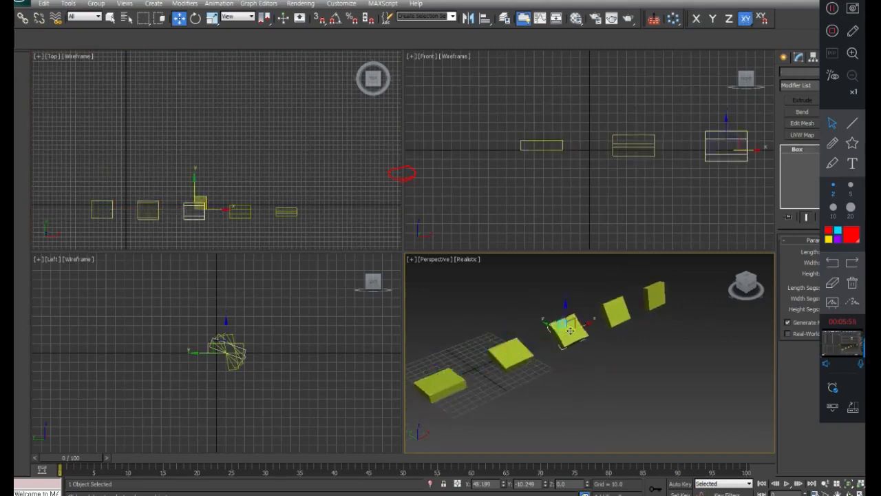
# Undo the rotated array so that only the original box is left
pyautogui.click(647, 303)
pyautogui.click(240, 168)
pyautogui.hotkey('ctrl', 'z')
pyautogui.click(275, 160)
pyautogui.hotkey('ctrl', 'z')
pyautogui.hotkey('ctrl', 'z')
pyautogui.hotkey('ctrl', 'z')
pyautogui.hotkey('ctrl', 'z')
pyautogui.hotkey('ctrl', 'z')
pyautogui.hotkey('ctrl', 'z')
pyautogui.hotkey('ctrl', 'z')
pyautogui.hotkey('ctrl', 'z')
pyautogui.hotkey('ctrl', 'z')
pyautogui.hotkey('ctrl', 'z')
pyautogui.hotkey('ctrl', 'z')
# Array the original box again as five instances with the incremental Y scale set to 130 percent
pyautogui.moveTo(146, 168); pyautogui.dragTo(69, 231)
pyautogui.click(673, 18)
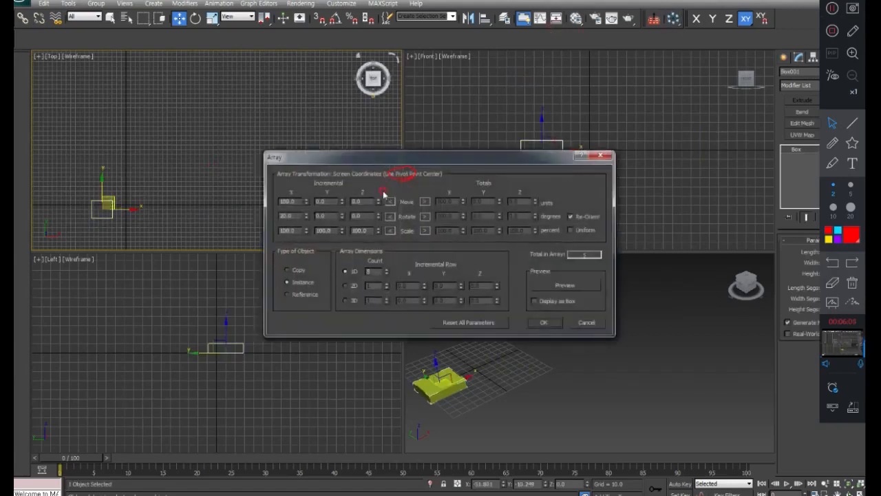
pyautogui.moveTo(298, 231); pyautogui.dragTo(232, 234)
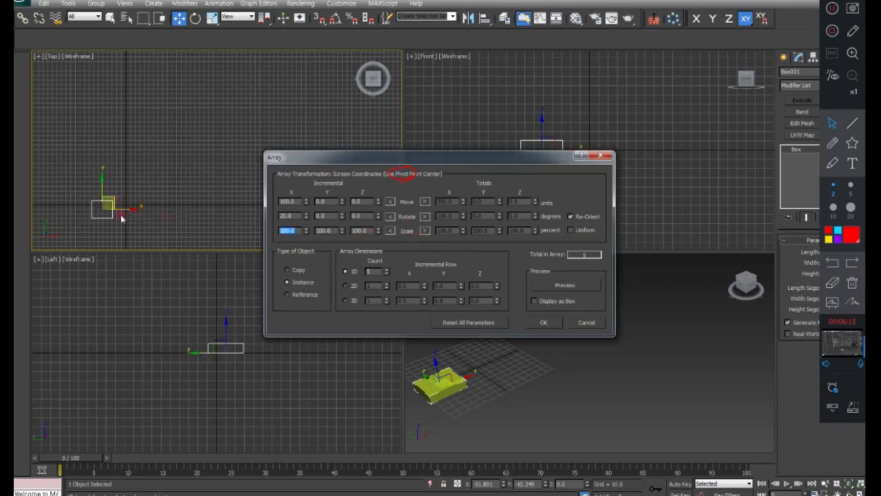
pyautogui.moveTo(333, 227); pyautogui.dragTo(280, 227)
pyautogui.click(295, 200)
pyautogui.click(286, 216)
pyautogui.click(326, 229)
pyautogui.click(290, 272)
pyautogui.click(291, 281)
pyautogui.click(295, 297)
pyautogui.click(292, 283)
pyautogui.click(542, 322)
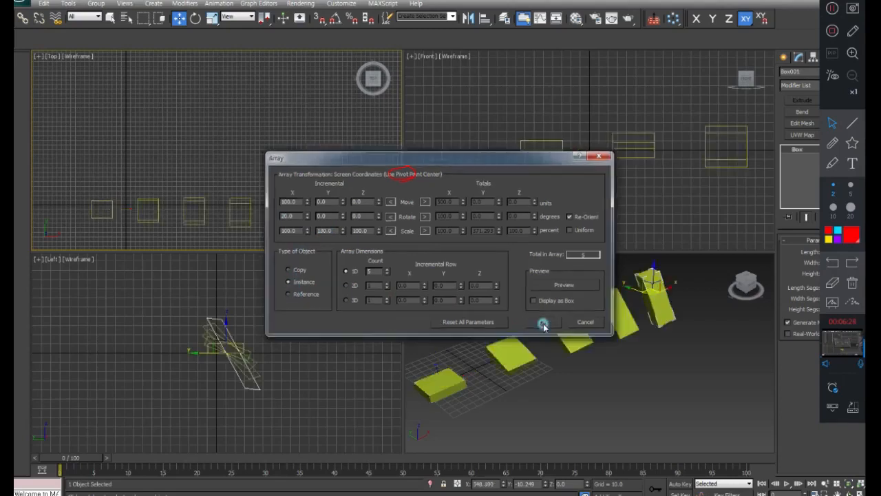
# Undo the progressively scaled array of boxes, returning to the single original box
pyautogui.click(440, 377)
pyautogui.click(506, 353)
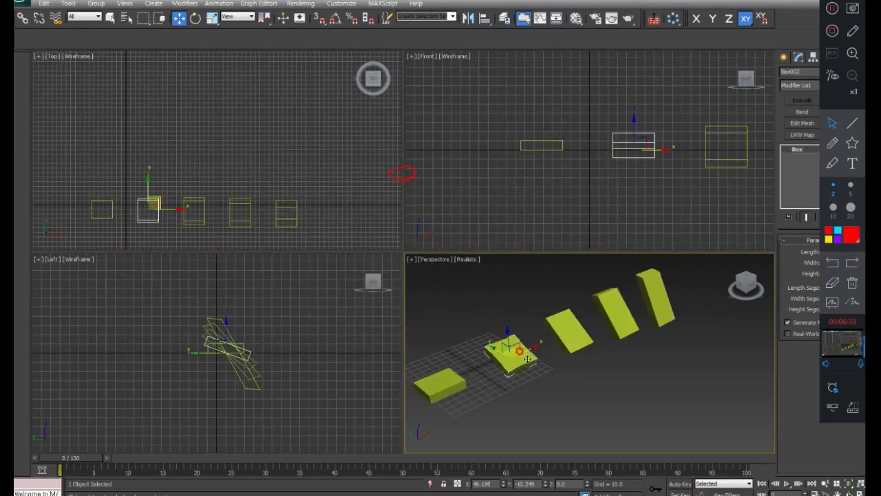
pyautogui.click(613, 310)
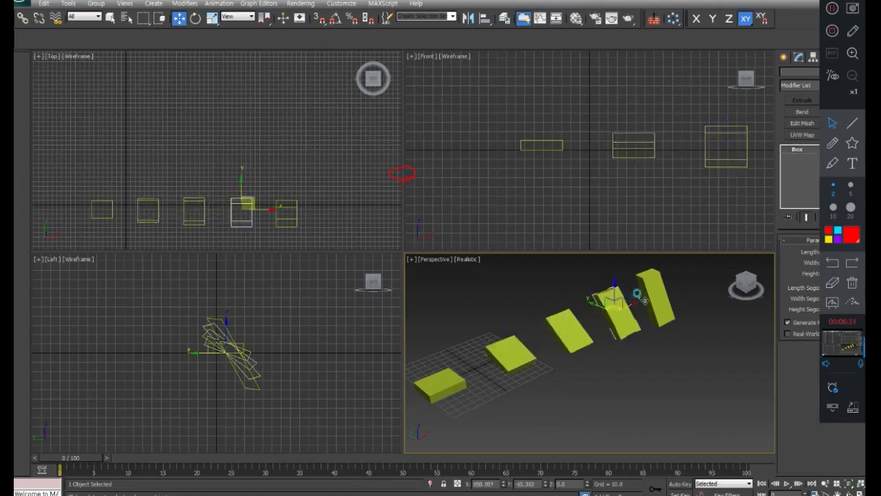
pyautogui.click(640, 292)
pyautogui.click(177, 207)
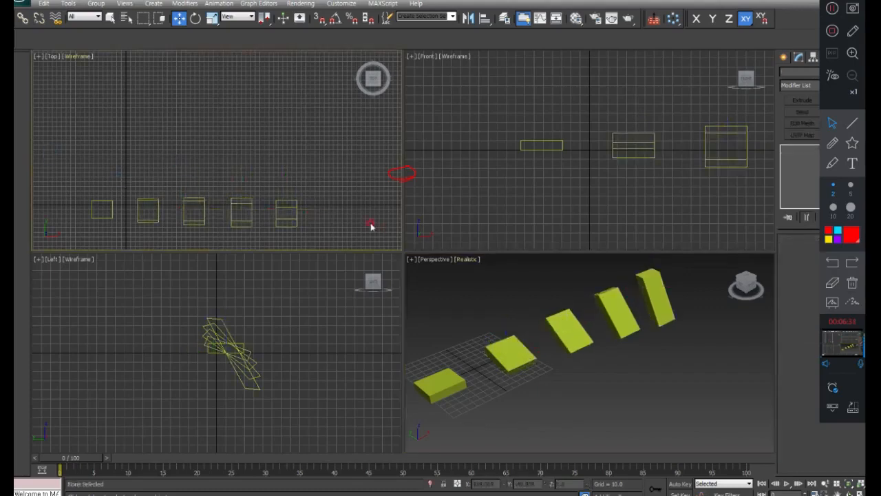
pyautogui.hotkey('ctrl', 'z')
pyautogui.hotkey('ctrl', 'z')
pyautogui.hotkey('ctrl', 'z')
pyautogui.hotkey('ctrl', 'z')
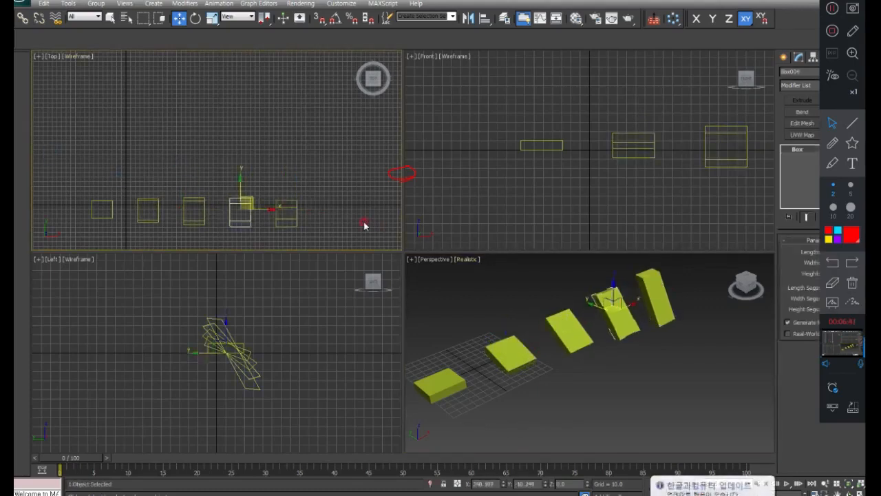
pyautogui.hotkey('ctrl', 'z')
pyautogui.hotkey('ctrl', 'z')
pyautogui.hotkey('ctrl', 'z')
pyautogui.hotkey('ctrl', 'z')
pyautogui.hotkey('ctrl', 'z')
pyautogui.hotkey('ctrl', 'z')
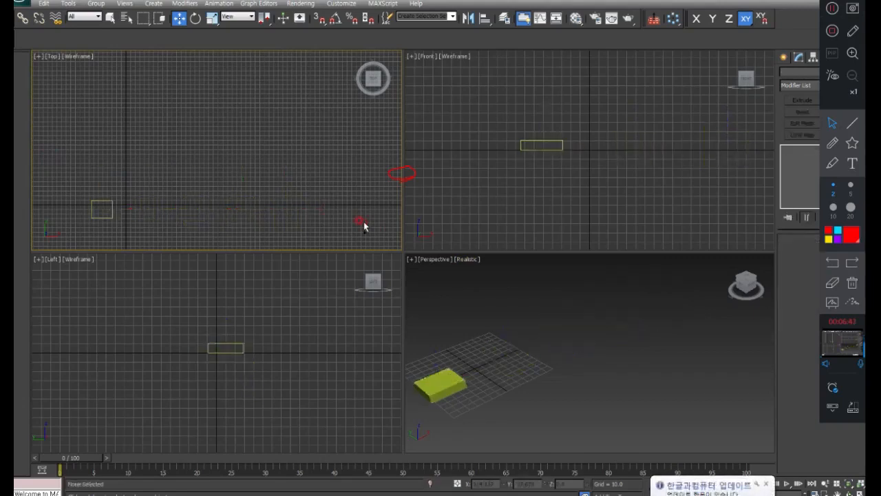
# Start a new Array of the box, resetting the X move and X rotation increments to 0 and the Y scale to 100 percent
pyautogui.moveTo(148, 156); pyautogui.dragTo(73, 230)
pyautogui.scroll(2, 103, 199)
pyautogui.moveTo(115, 199); pyautogui.dragTo(154, 147, button='middle')
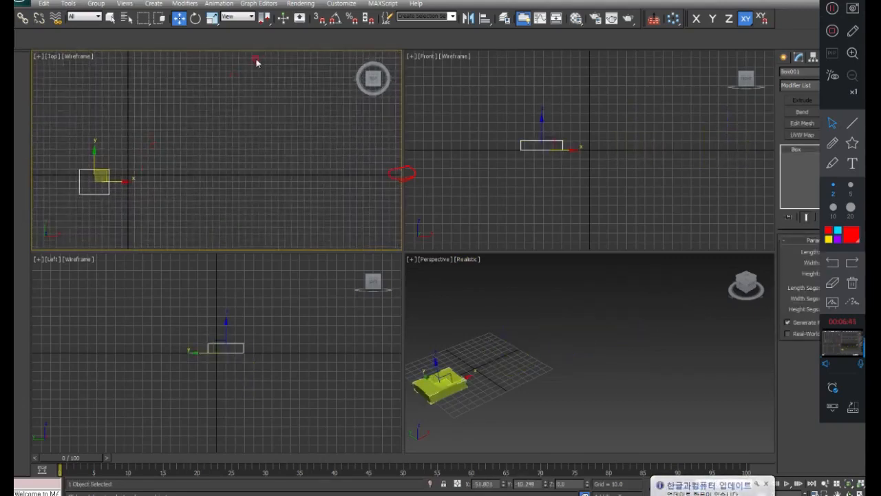
pyautogui.click(673, 19)
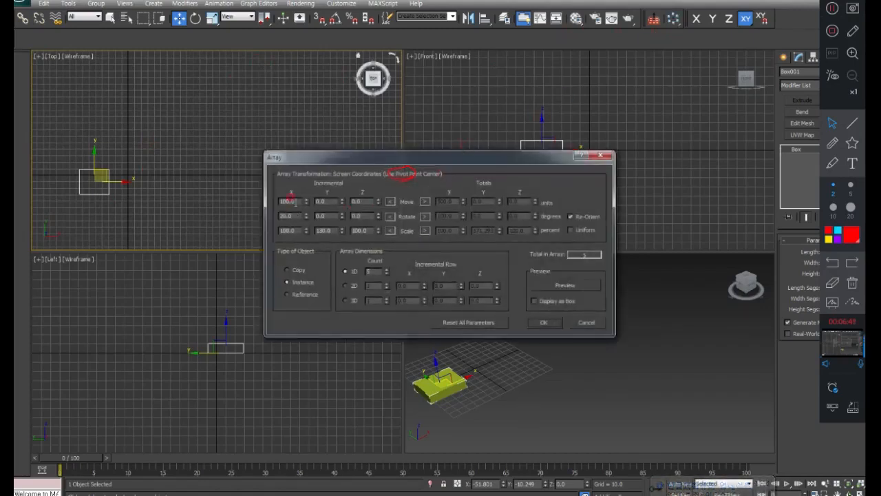
pyautogui.click(268, 228)
pyautogui.write('0')
pyautogui.moveTo(294, 215); pyautogui.dragTo(251, 210)
pyautogui.write('01')
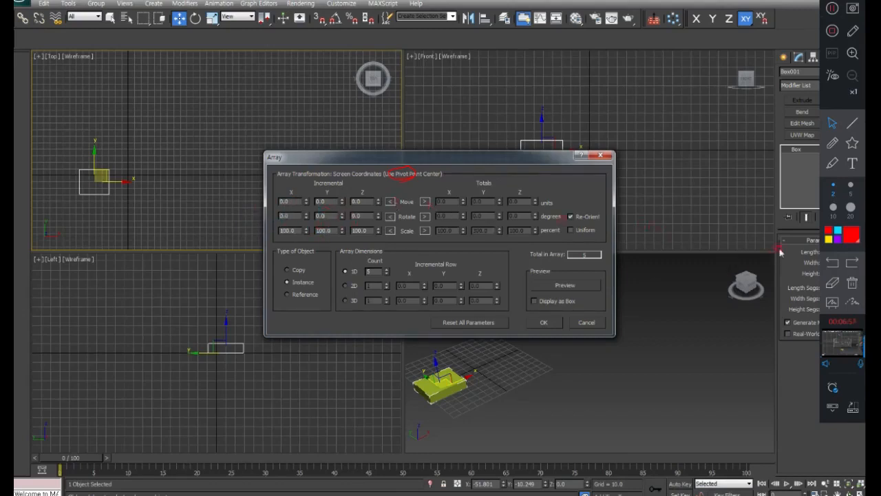
pyautogui.click(832, 283)
pyautogui.click(400, 169)
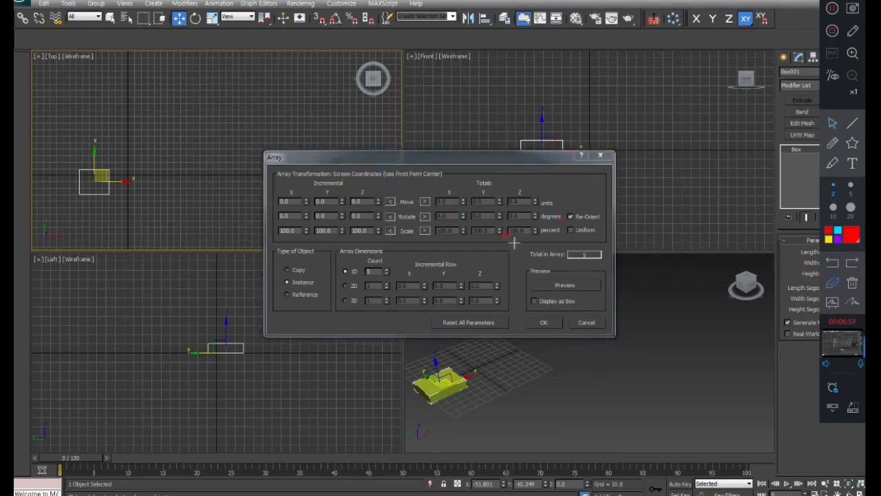
pyautogui.click(829, 125)
# Switch Move and Rotate to totals, set X to 2000 units and 720 degrees, and create the five-box array
pyautogui.click(425, 202)
pyautogui.click(426, 216)
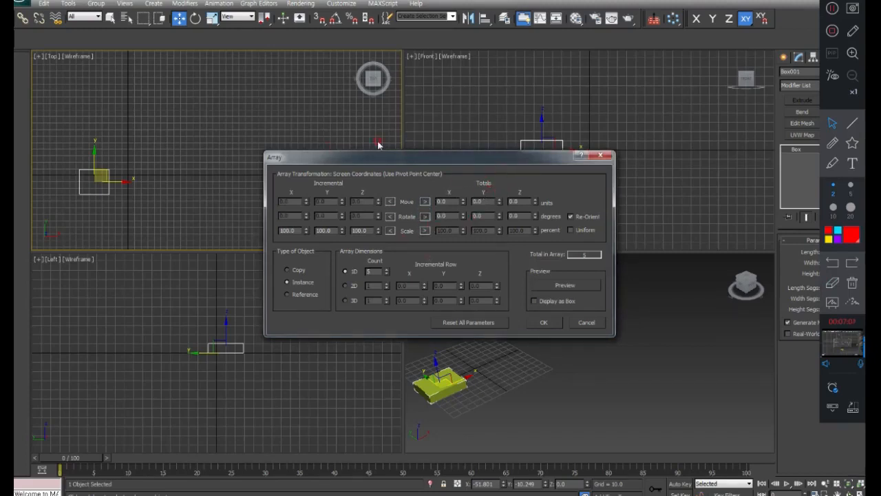
pyautogui.click(452, 201)
pyautogui.click(447, 213)
pyautogui.click(546, 324)
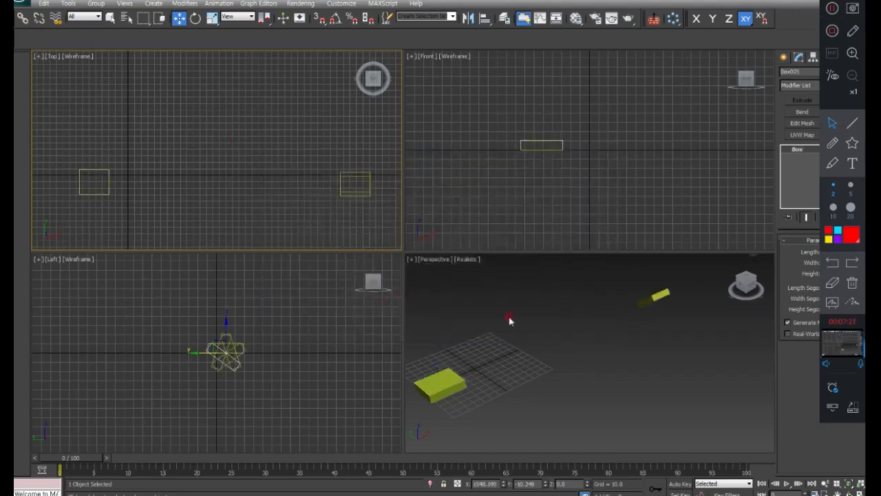
# Examine how the total distance and rotation are distributed over the arrayed boxes in the Perspective and Front views
pyautogui.scroll(-6, 523, 327)
pyautogui.moveTo(580, 340); pyautogui.dragTo(447, 385, button='middle')
pyautogui.moveTo(506, 396); pyautogui.dragTo(534, 382, button='middle')
pyautogui.click(517, 350)
pyautogui.click(666, 291)
pyautogui.scroll(-6, 622, 143)
pyautogui.moveTo(596, 160); pyautogui.dragTo(440, 188, button='middle')
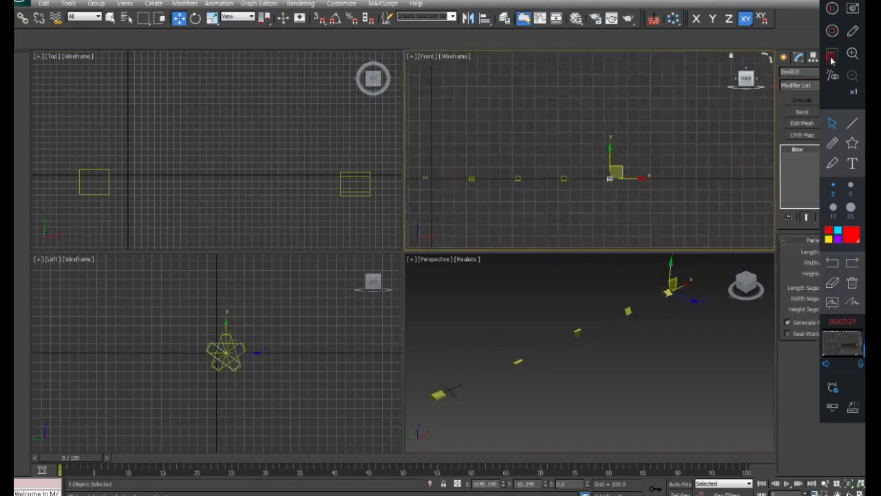
pyautogui.click(831, 142)
pyautogui.moveTo(425, 181)
pyautogui.mouseDown()
pyautogui.moveTo(535, 214)
pyautogui.moveTo(618, 179)
pyautogui.mouseUp()
pyautogui.moveTo(518, 217)
pyautogui.mouseDown()
pyautogui.moveTo(553, 227)
pyautogui.moveTo(574, 216)
pyautogui.mouseUp()
pyautogui.moveTo(428, 183)
pyautogui.mouseDown()
pyautogui.moveTo(439, 170)
pyautogui.moveTo(484, 181)
pyautogui.mouseUp()
pyautogui.moveTo(536, 170); pyautogui.dragTo(538, 174)
pyautogui.moveTo(576, 181); pyautogui.dragTo(580, 183)
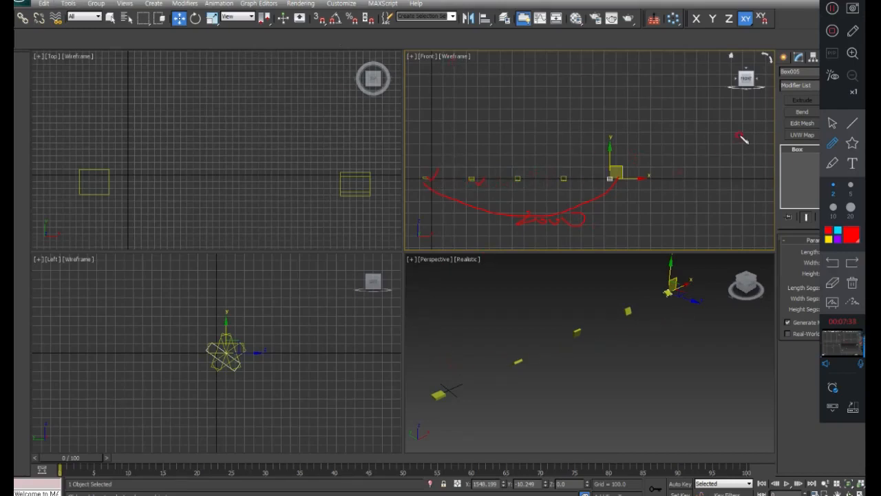
pyautogui.click(833, 123)
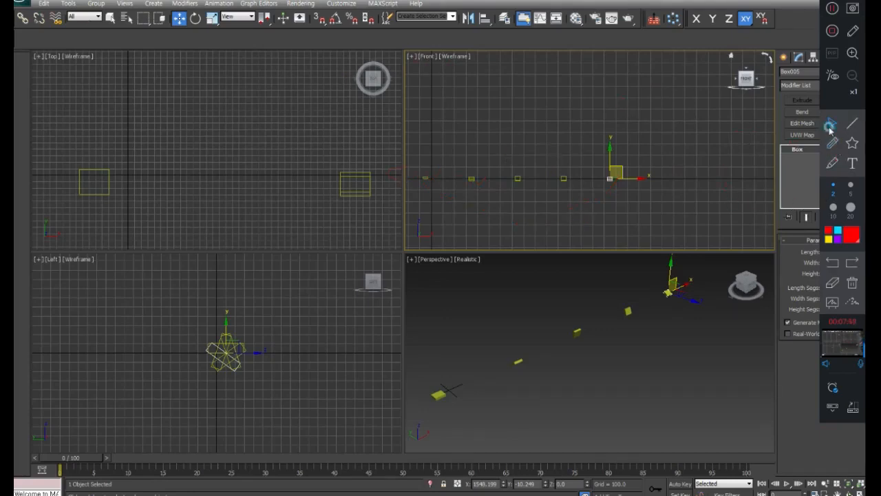
# Undo the five-box array made with total values
pyautogui.click(633, 164)
pyautogui.hotkey('ctrl', 'z')
pyautogui.hotkey('ctrl', 'z')
pyautogui.hotkey('ctrl', 'z')
pyautogui.hotkey('ctrl', 'z')
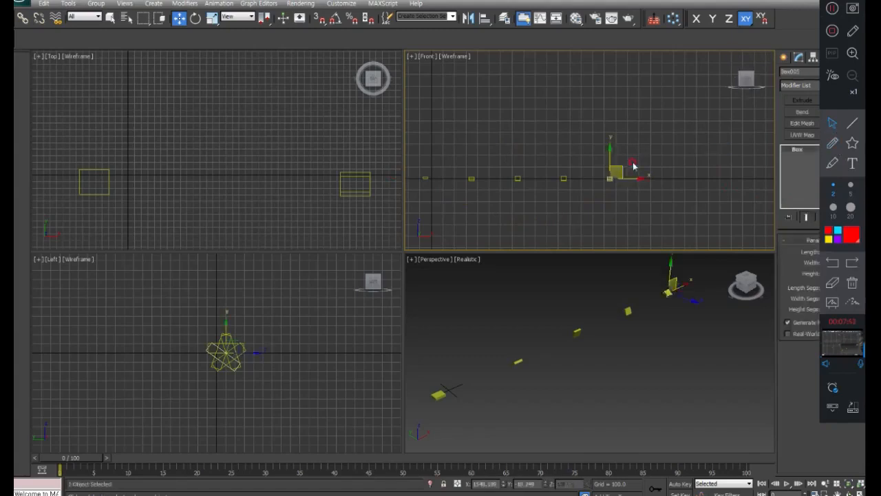
# Array the remaining box with a 1D count of 20, keeping the X totals of 2000 units and 720 degrees
pyautogui.moveTo(488, 155); pyautogui.dragTo(394, 212)
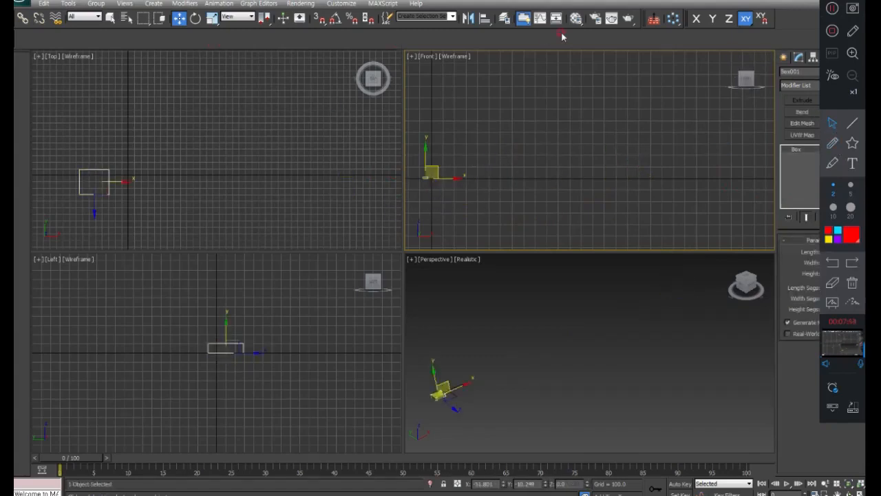
pyautogui.click(673, 20)
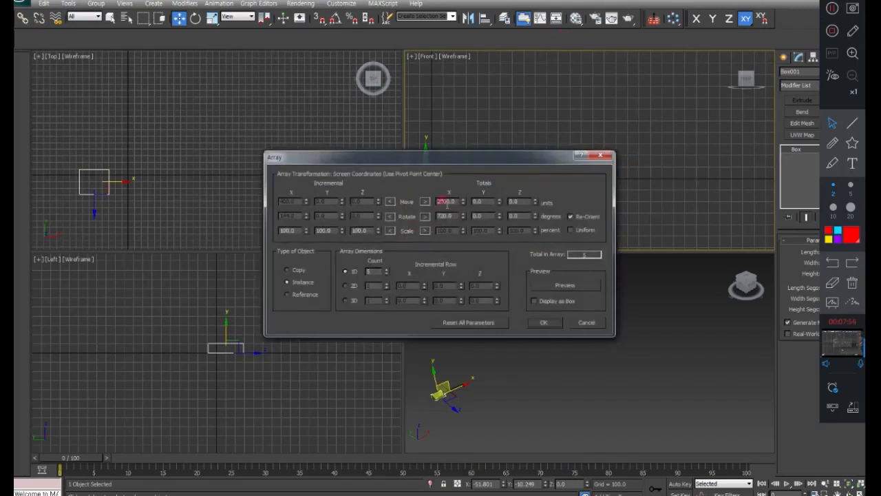
pyautogui.doubleClick(445, 216)
pyautogui.doubleClick(371, 270)
pyautogui.click(546, 323)
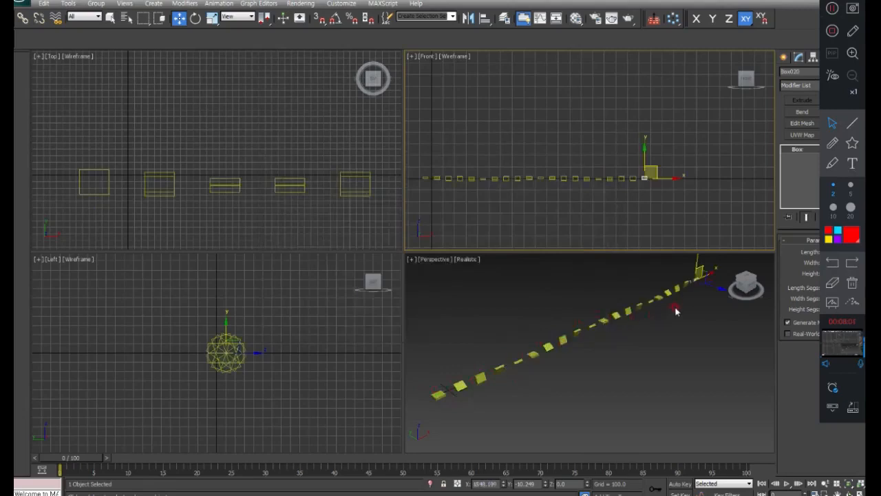
# Delete the entire row of arrayed boxes to leave an empty scene
pyautogui.click(677, 309)
pyautogui.rightClick(330, 157)
pyautogui.scroll(-6, 309, 130)
pyautogui.moveTo(312, 137); pyautogui.dragTo(202, 172, button='middle')
pyautogui.scroll(-5, 200, 170)
pyautogui.moveTo(96, 139); pyautogui.dragTo(309, 191)
pyautogui.press('Delete')
pyautogui.rightClick(767, 448)
pyautogui.click(860, 484)
pyautogui.rightClick(539, 141)
pyautogui.click(535, 187)
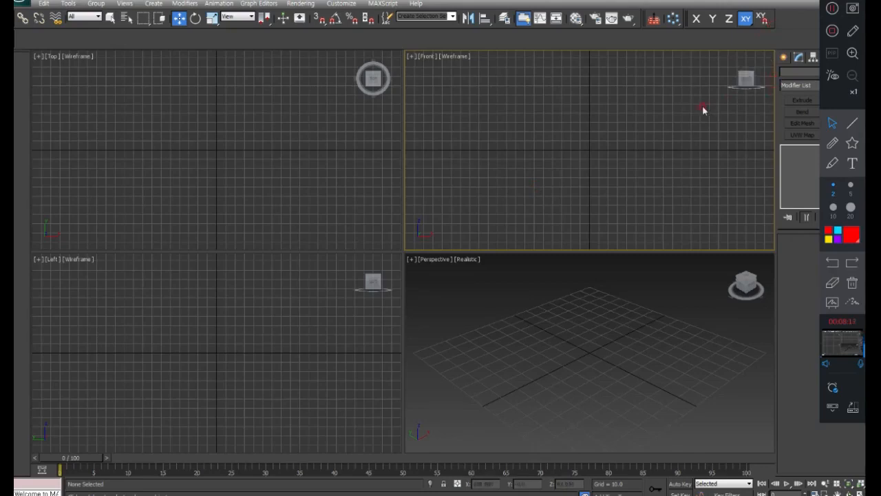
# Draw seven spheres of varying sizes in a horizontal row in the Top viewport, starting with the largest one
pyautogui.click(784, 57)
pyautogui.click(801, 134)
pyautogui.moveTo(209, 152); pyautogui.dragTo(208, 151)
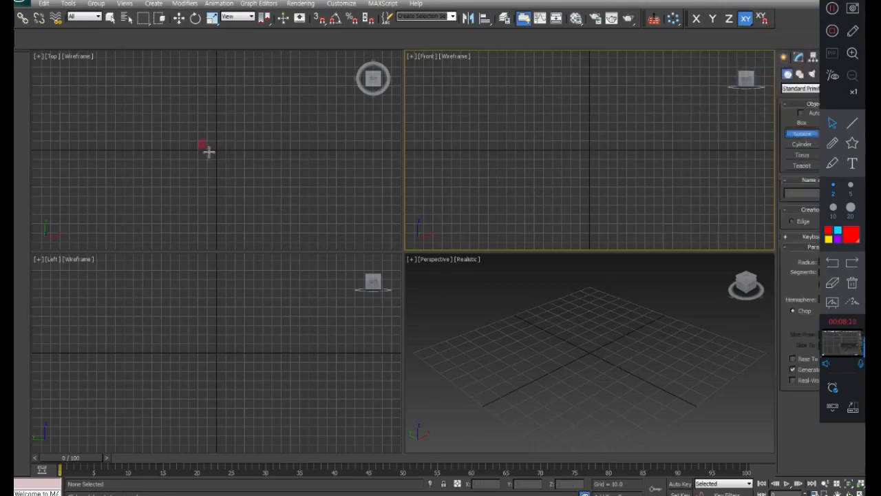
pyautogui.click(236, 17)
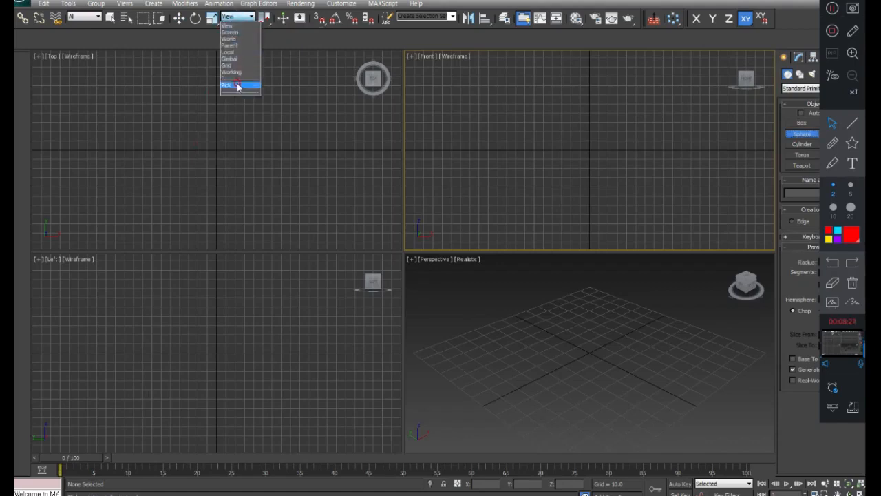
pyautogui.click(227, 26)
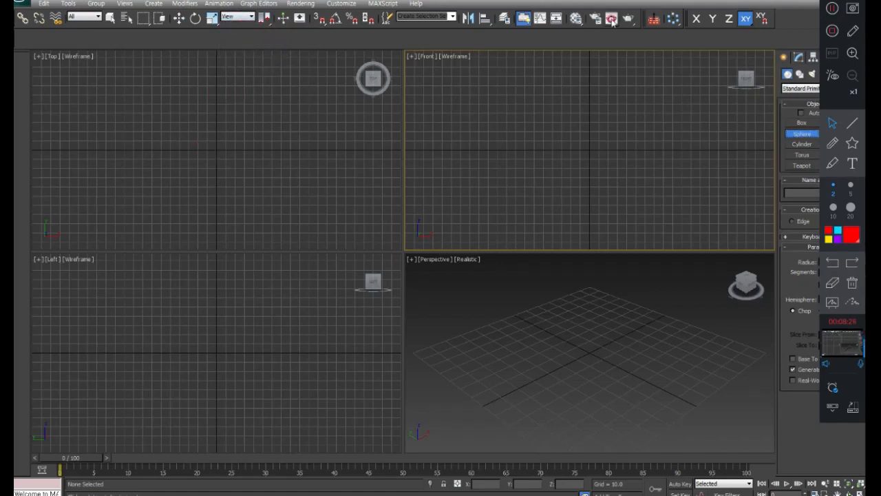
pyautogui.moveTo(190, 140); pyautogui.dragTo(203, 151)
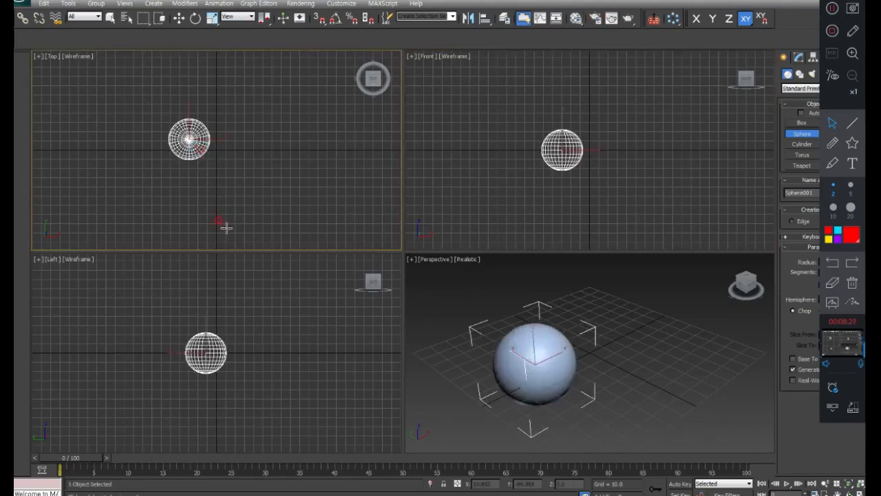
pyautogui.moveTo(260, 210); pyautogui.dragTo(184, 234, button='middle')
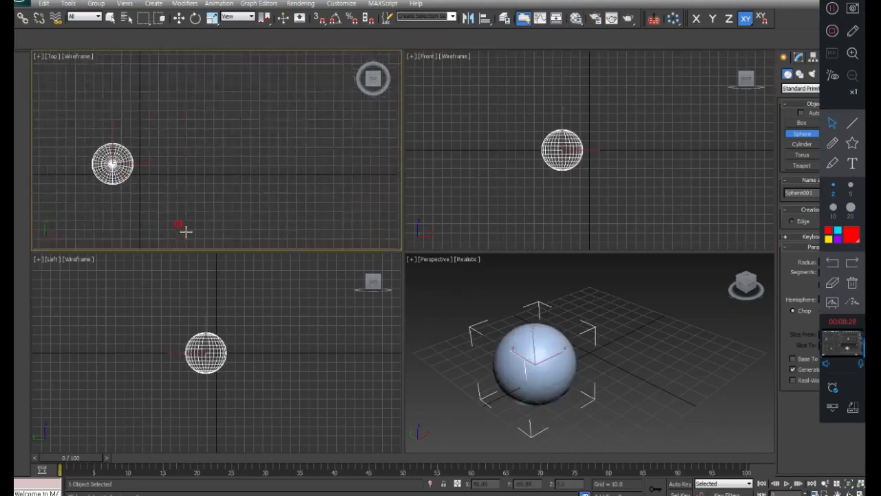
pyautogui.moveTo(179, 163); pyautogui.dragTo(313, 160)
pyautogui.moveTo(335, 159); pyautogui.dragTo(373, 161)
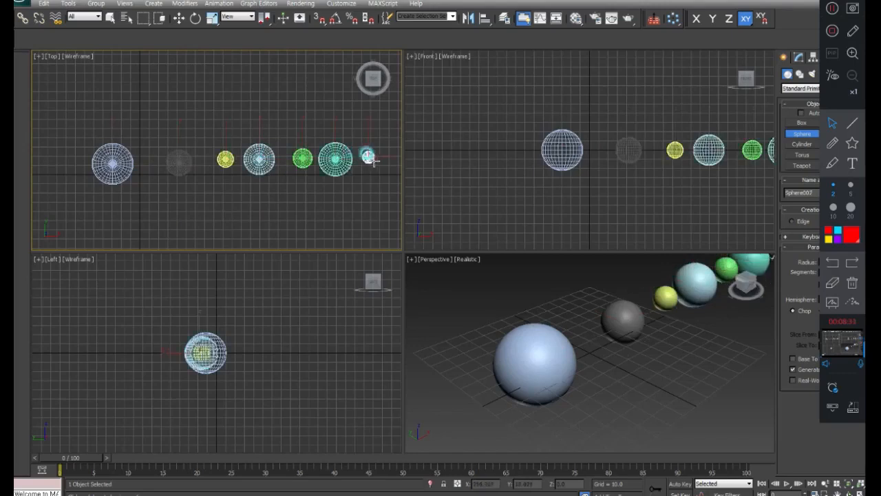
pyautogui.moveTo(374, 161); pyautogui.dragTo(361, 157, button='middle')
# Select the six smaller spheres and pick the largest sphere as their reference coordinate system, using its Transform Coordinate Center as pivot
pyautogui.click(179, 15)
pyautogui.click(289, 106)
pyautogui.moveTo(363, 113); pyautogui.dragTo(148, 197)
pyautogui.click(239, 18)
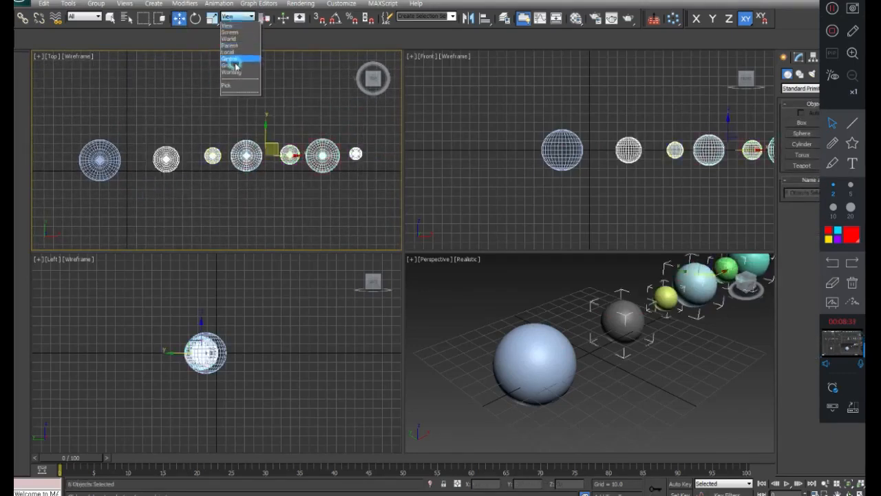
pyautogui.click(238, 88)
pyautogui.click(96, 146)
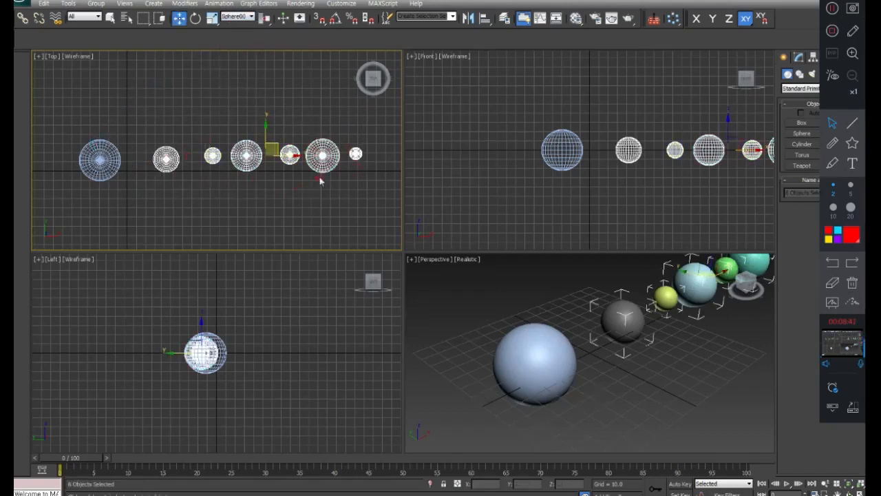
pyautogui.moveTo(265, 18); pyautogui.dragTo(269, 78)
pyautogui.moveTo(238, 133); pyautogui.dragTo(315, 115, button='middle')
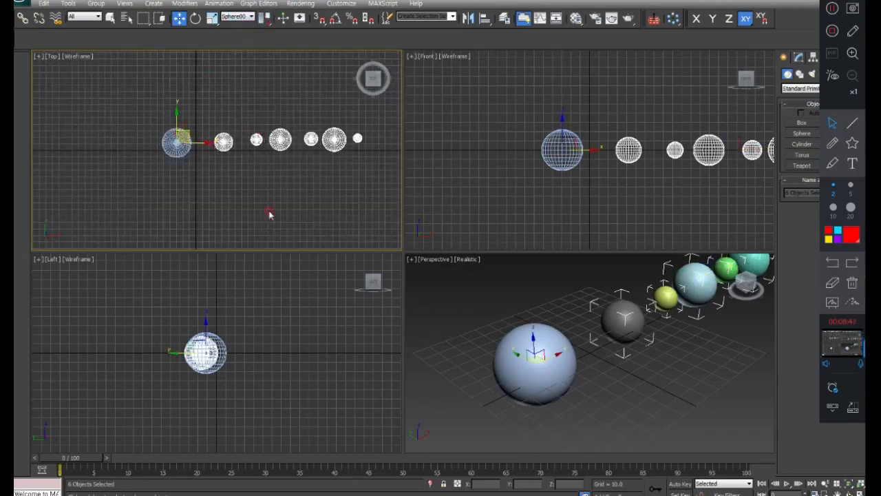
# Start an Array of the six selected spheres and set the total X rotation and total X move to 0
pyautogui.click(672, 19)
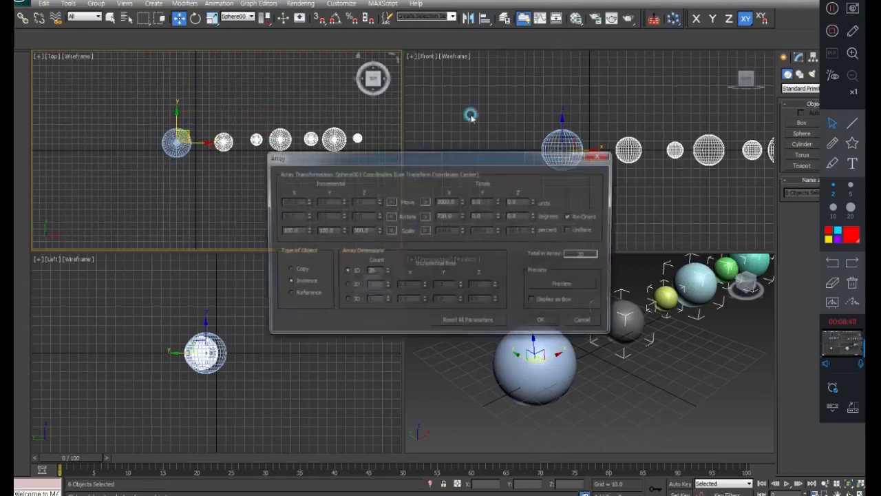
pyautogui.moveTo(436, 165); pyautogui.dragTo(497, 76)
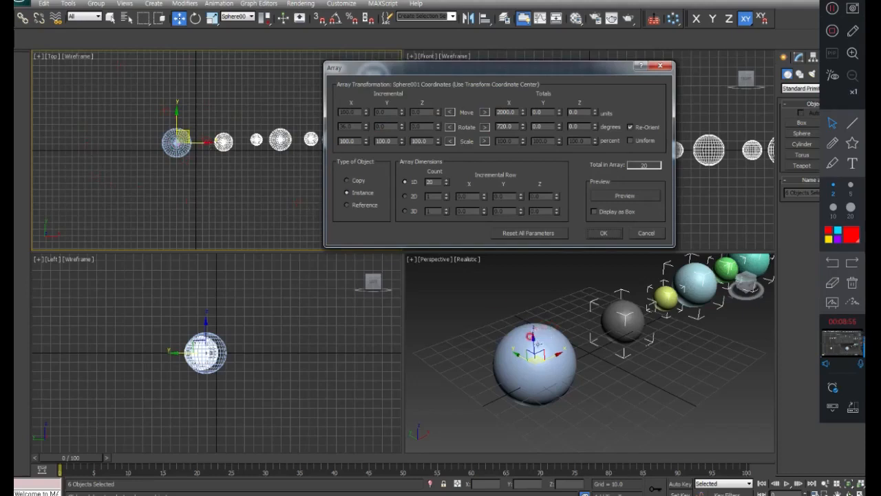
pyautogui.doubleClick(498, 129)
pyautogui.write('0')
pyautogui.click(488, 117)
pyautogui.doubleClick(507, 111)
pyautogui.write('0')
# Set the 1D count to 12 and create the full-circle array of sphere rows around the largest sphere
pyautogui.doubleClick(431, 181)
pyautogui.click(413, 212)
pyautogui.click(603, 233)
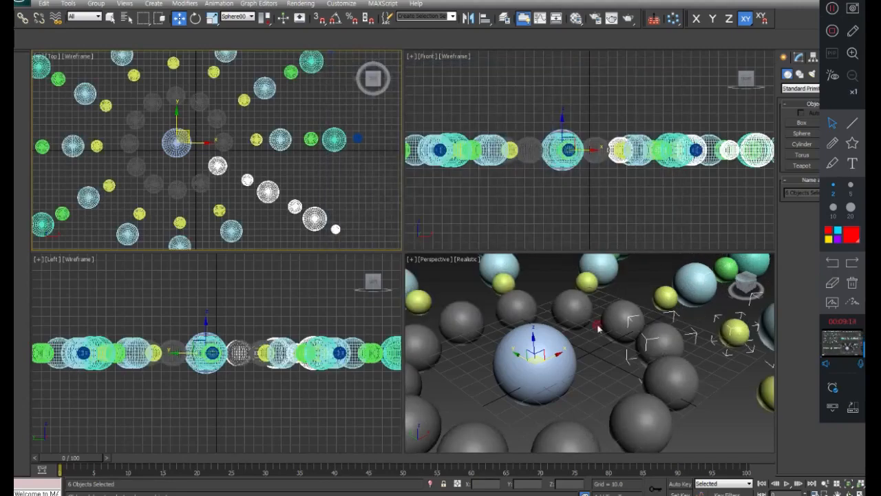
pyautogui.scroll(-4, 216, 82)
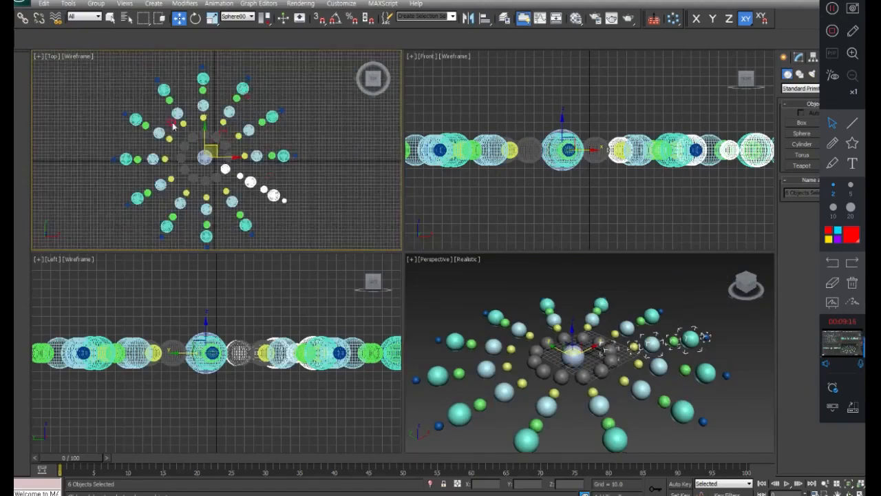
pyautogui.click(832, 143)
pyautogui.moveTo(289, 112)
pyautogui.mouseDown()
pyautogui.moveTo(297, 143)
pyautogui.moveTo(319, 138)
pyautogui.moveTo(314, 155)
pyautogui.mouseUp()
pyautogui.click(832, 282)
pyautogui.moveTo(294, 128)
pyautogui.mouseDown()
pyautogui.moveTo(305, 117)
pyautogui.moveTo(323, 127)
pyautogui.mouseUp()
pyautogui.click(832, 124)
# Delete all the spheres of the radial array, including the center sphere, from the scene
pyautogui.moveTo(331, 95); pyautogui.dragTo(99, 252)
pyautogui.press('Delete')
pyautogui.moveTo(282, 241); pyautogui.dragTo(124, 41)
pyautogui.press('Delete')
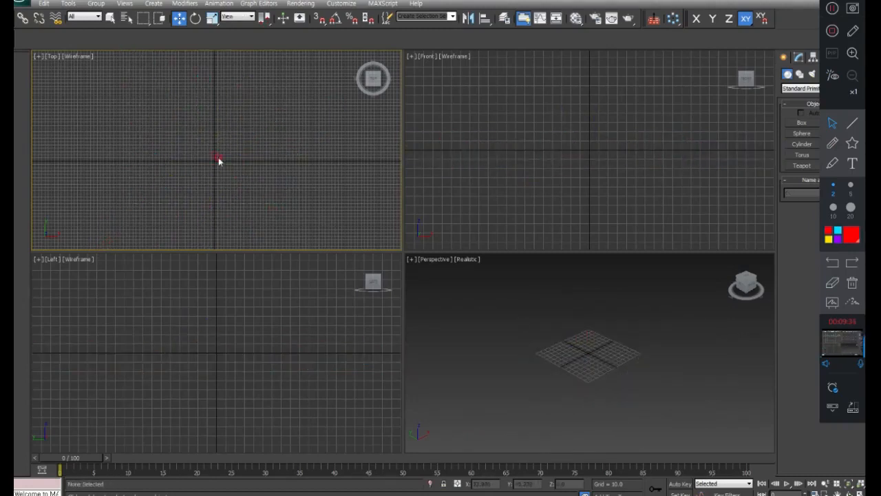
# Draw a cylinder near the origin in the Top viewport, about 13 units in radius and 58 units high
pyautogui.click(858, 485)
pyautogui.click(462, 198)
pyautogui.moveTo(831, 17); pyautogui.dragTo(750, 151)
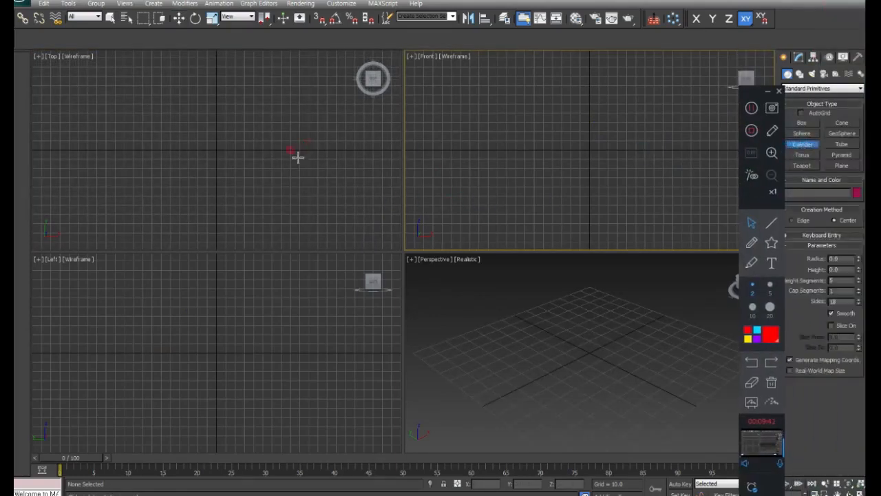
pyautogui.moveTo(212, 149); pyautogui.dragTo(224, 148)
pyautogui.click(238, 102)
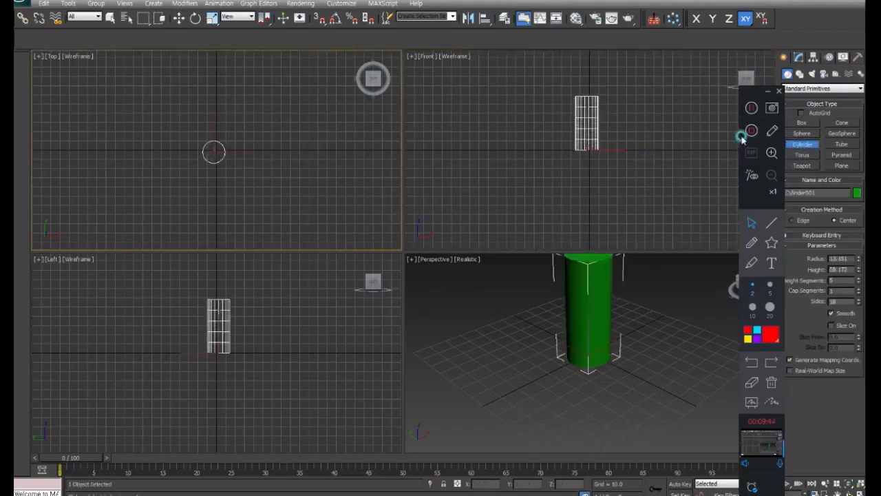
# Set the cylinder's radius to 15 and its height to 500
pyautogui.doubleClick(840, 258)
pyautogui.write('15.5')
pyautogui.press('Return')
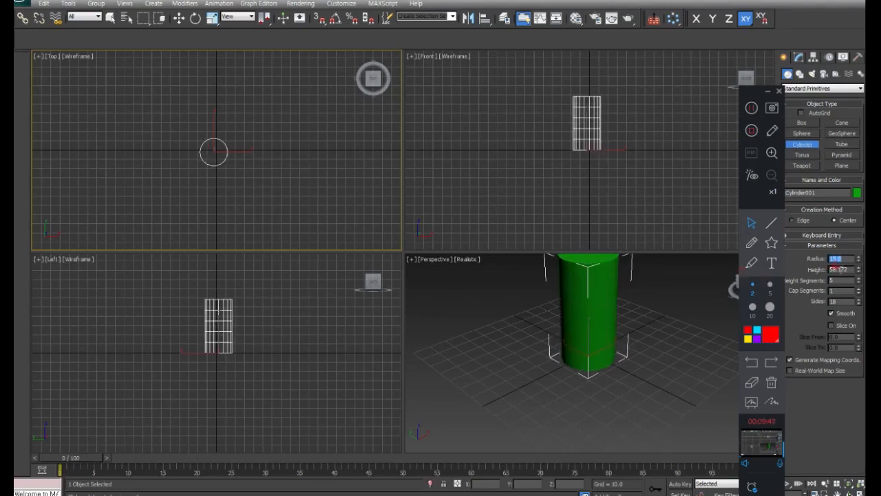
pyautogui.press('Tab')
pyautogui.write('500')
pyautogui.press('Return')
pyautogui.scroll(-8, 516, 187)
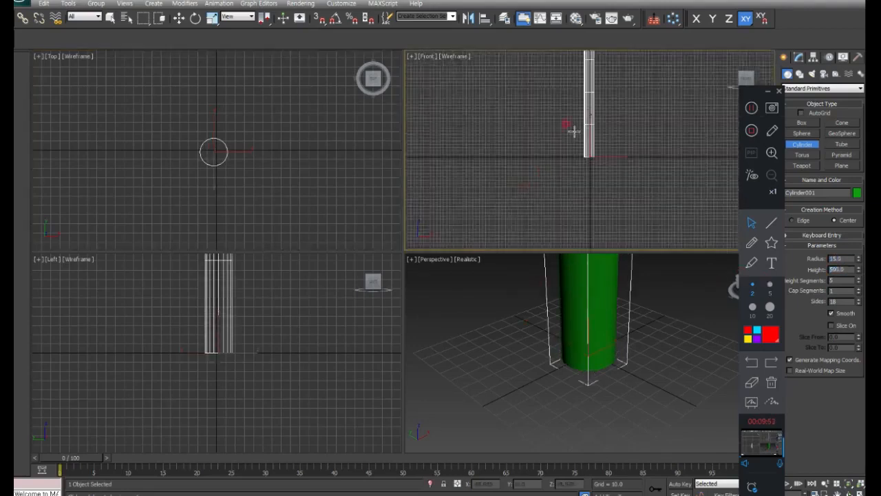
pyautogui.scroll(3, 582, 132)
pyautogui.moveTo(673, 127); pyautogui.dragTo(583, 157, button='middle')
pyautogui.moveTo(607, 323); pyautogui.dragTo(597, 413, button='middle')
pyautogui.scroll(-6, 618, 365)
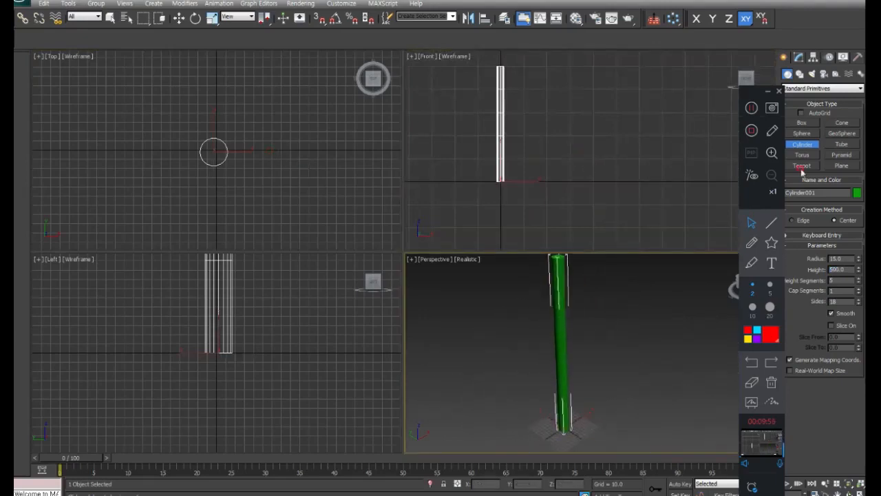
# Draw a thin box beside the cylinder in the Top viewport, about 20 long, 86 wide and 4 high
pyautogui.click(803, 123)
pyautogui.moveTo(266, 130); pyautogui.dragTo(347, 143)
pyautogui.click(347, 145)
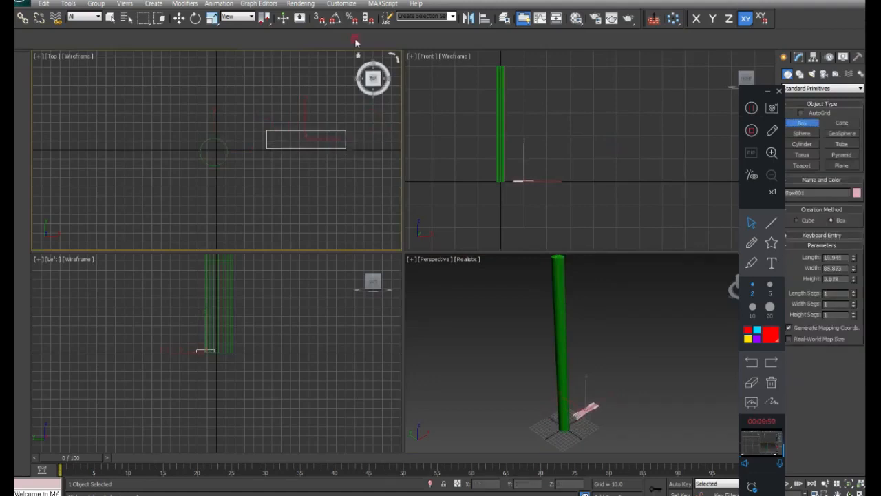
# Align the box to the cylinder, center to center, on the X, Y and Z positions
pyautogui.click(483, 20)
pyautogui.click(217, 162)
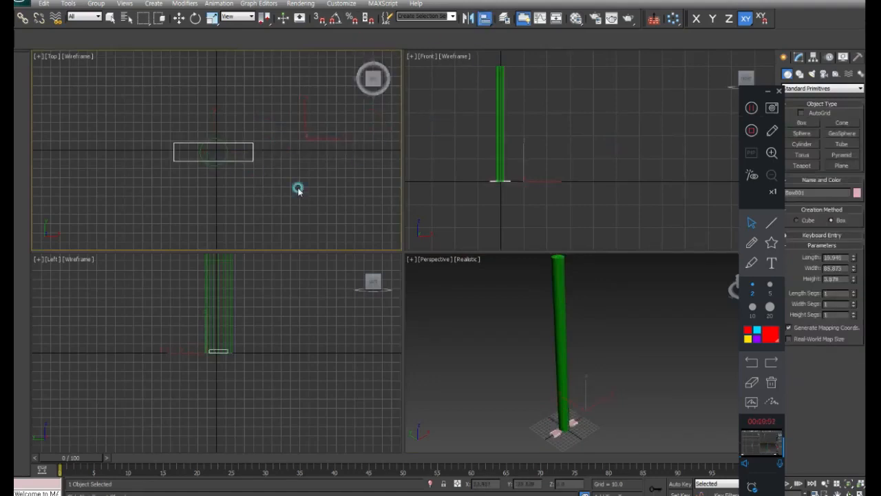
pyautogui.click(433, 182)
pyautogui.click(468, 216)
pyautogui.click(399, 218)
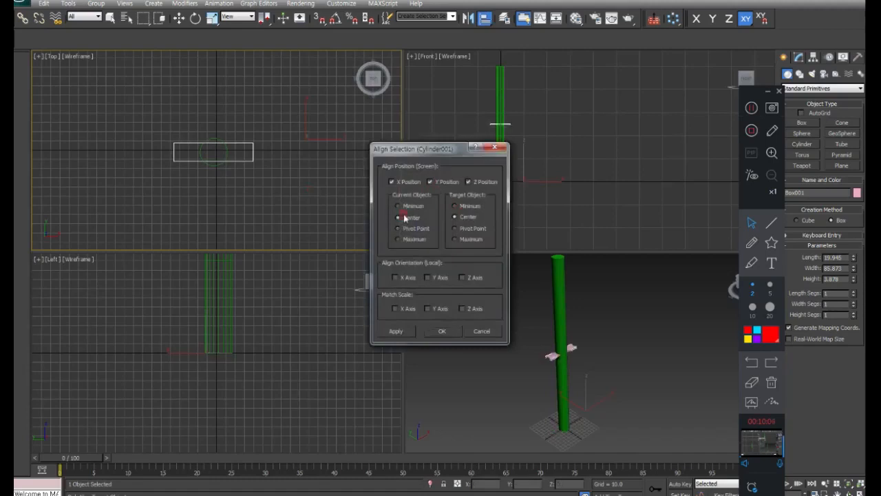
pyautogui.click(441, 331)
# Move the box outward along X until its inner end meets the cylinder's side, keeping it selected
pyautogui.press('w')
pyautogui.moveTo(229, 151); pyautogui.dragTo(270, 147)
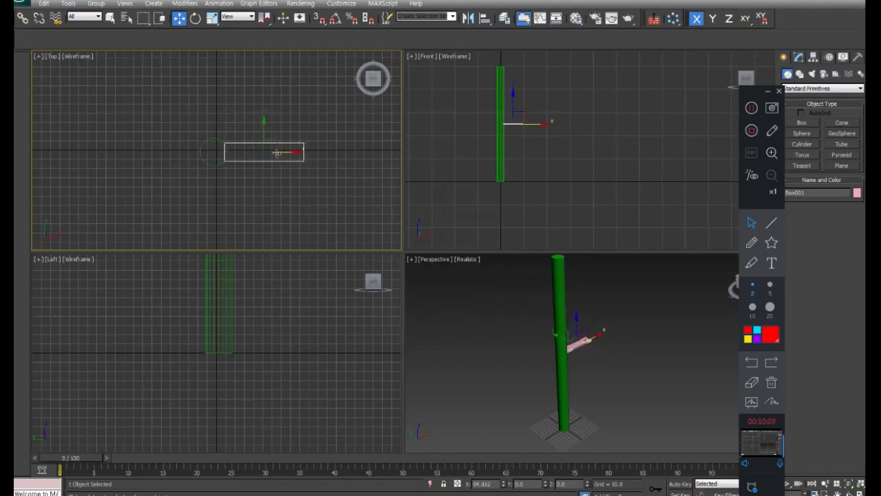
pyautogui.click(278, 207)
pyautogui.moveTo(558, 115); pyautogui.dragTo(512, 156)
pyautogui.click(516, 124)
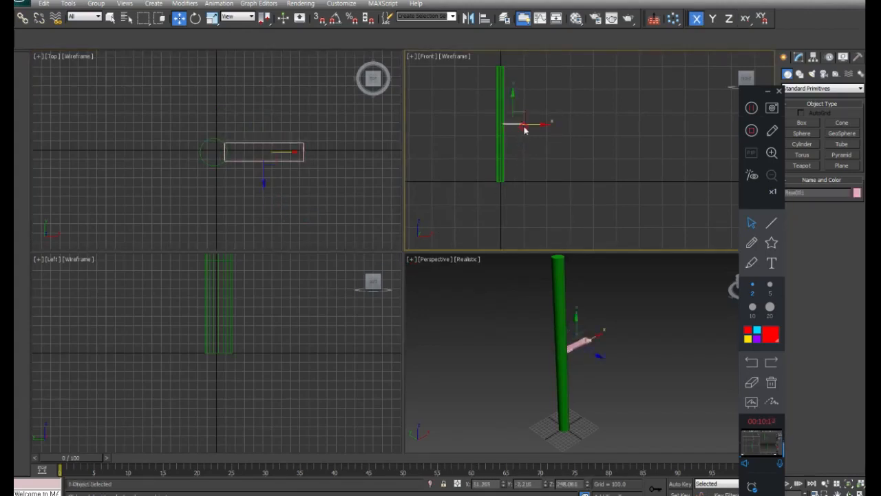
# Align the box to the cylinder's base in the Front viewport, minimum to minimum on the Y position only
pyautogui.click(486, 19)
pyautogui.click(500, 98)
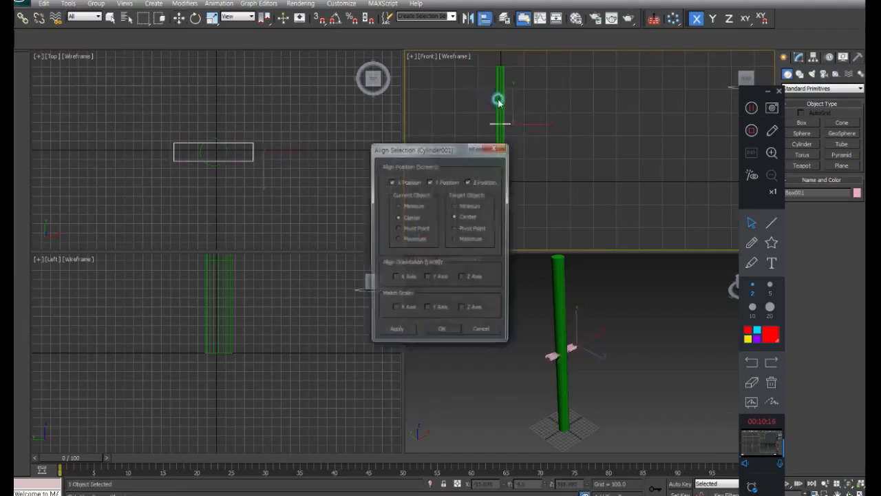
pyautogui.click(401, 182)
pyautogui.click(471, 182)
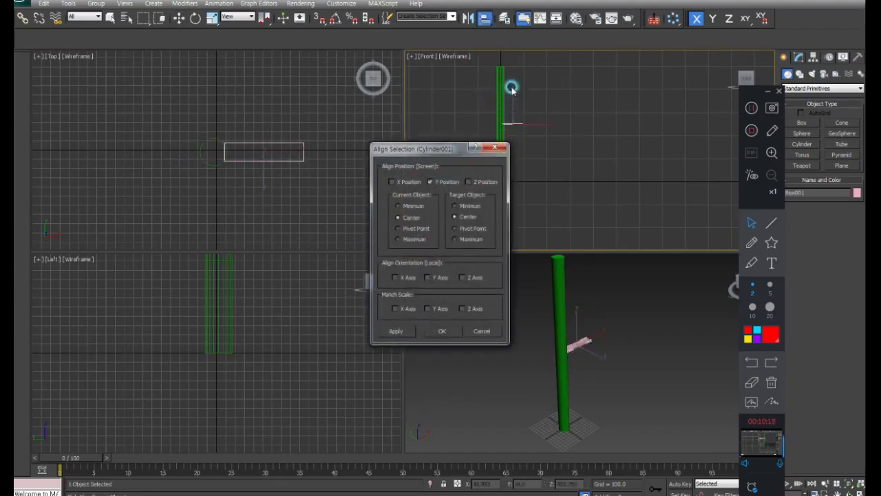
pyautogui.click(399, 205)
pyautogui.click(455, 205)
pyautogui.click(442, 331)
pyautogui.click(585, 219)
pyautogui.scroll(8, 513, 176)
pyautogui.moveTo(514, 177); pyautogui.dragTo(651, 137, button='middle')
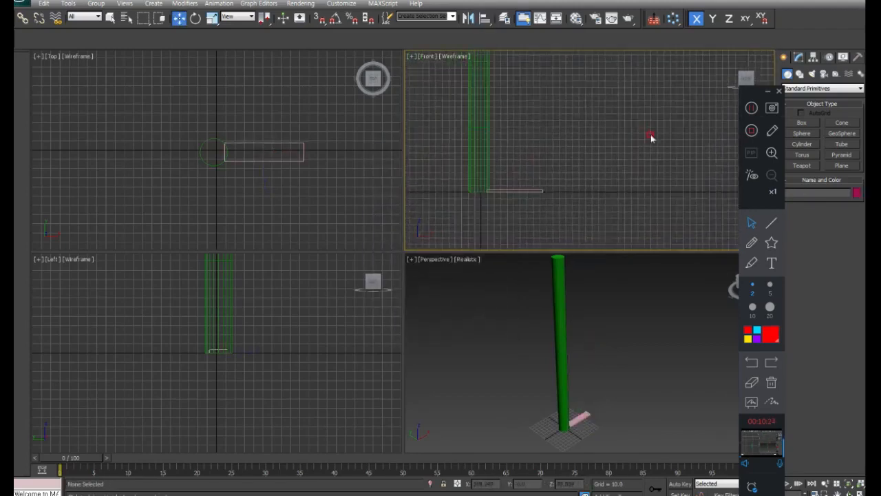
# Select the box, pick the cylinder as its reference coordinate system and use its Transform Coordinate Center as pivot
pyautogui.click(285, 193)
pyautogui.click(269, 162)
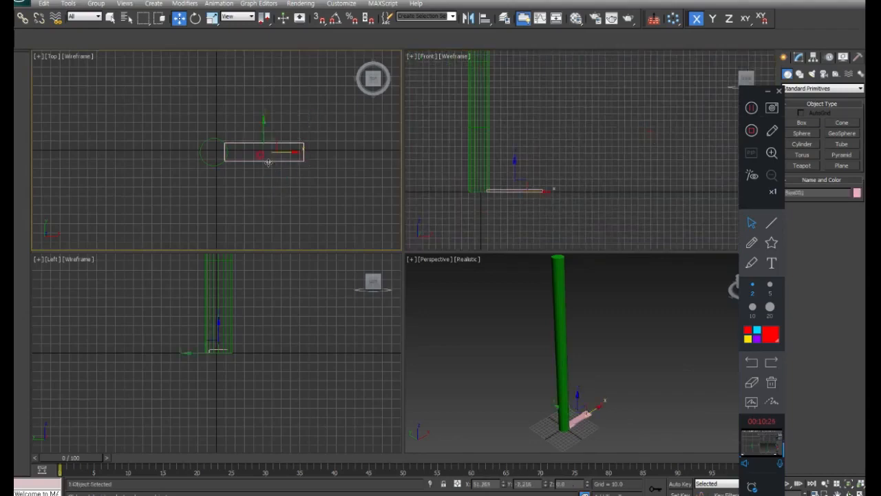
pyautogui.click(214, 163)
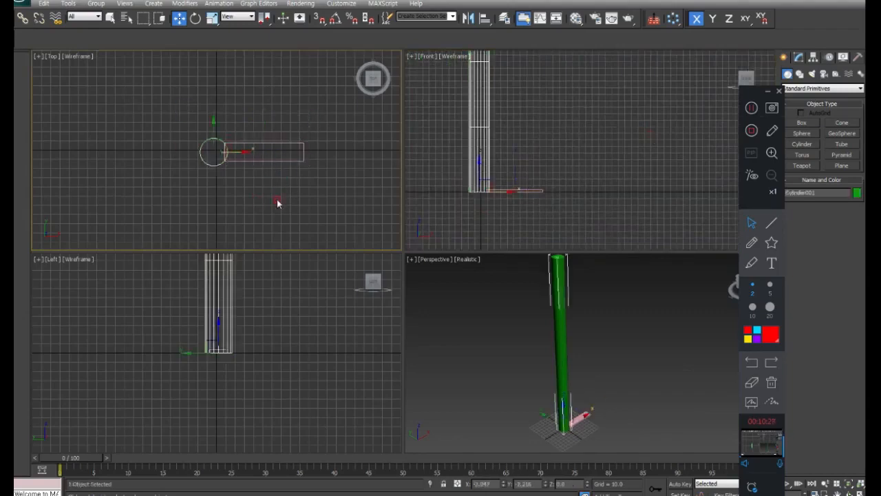
pyautogui.click(276, 163)
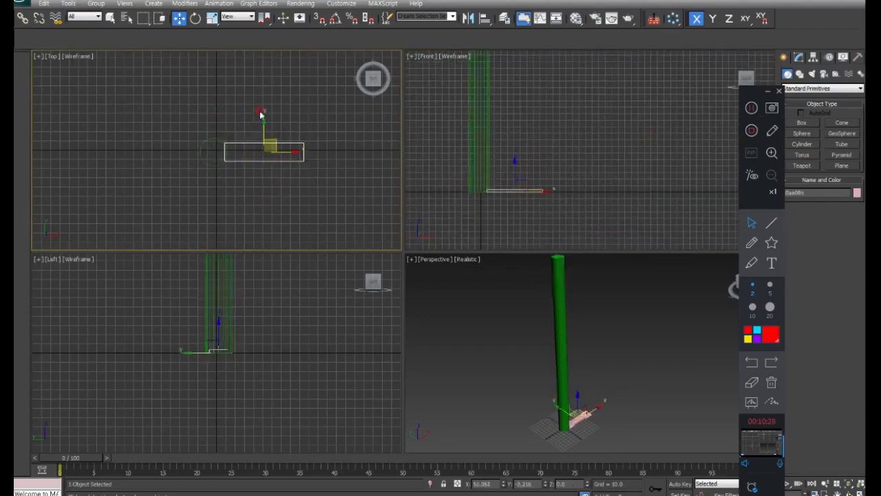
pyautogui.click(245, 19)
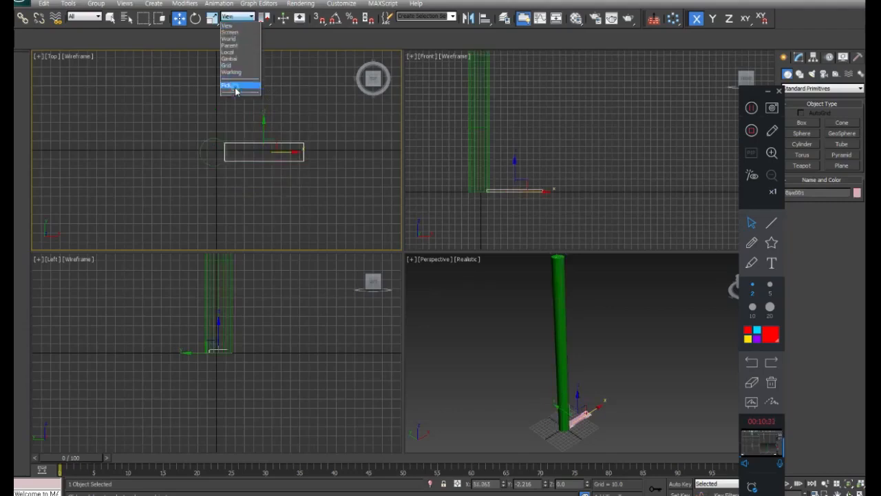
pyautogui.click(237, 89)
pyautogui.click(206, 142)
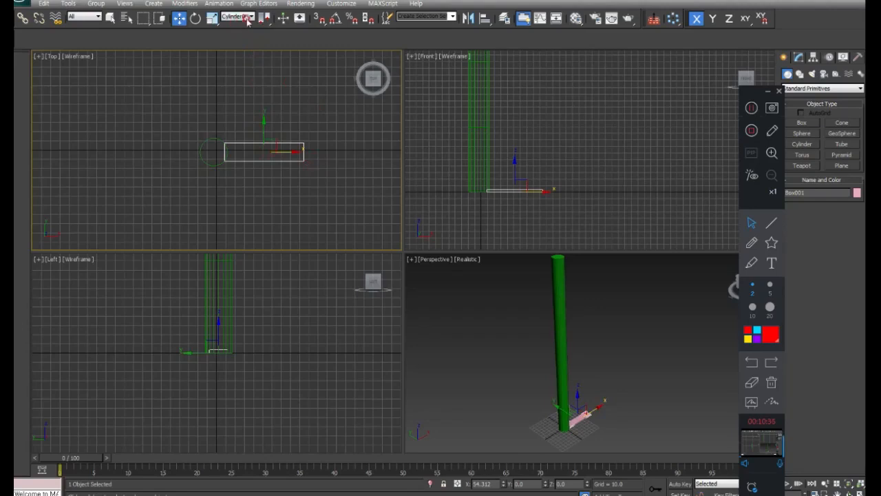
pyautogui.moveTo(264, 18); pyautogui.dragTo(266, 69)
pyautogui.rightClick(587, 335)
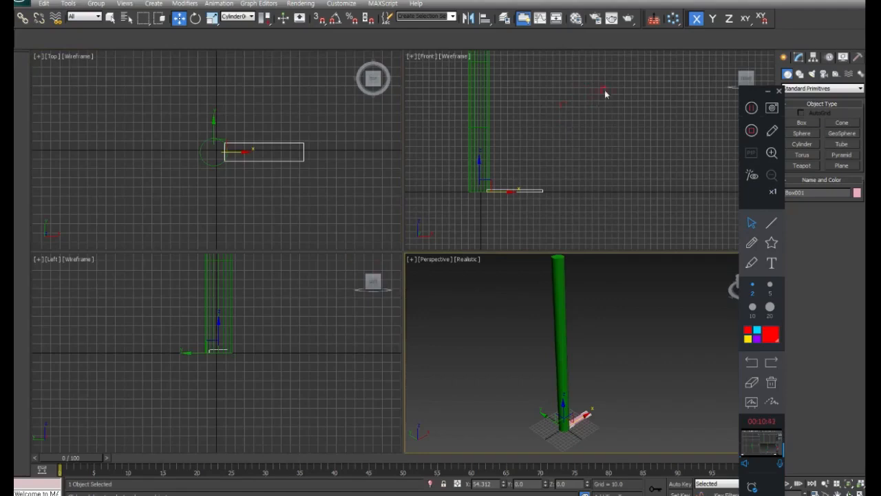
# Start an Array of the box and set the total Z move to 500
pyautogui.click(673, 18)
pyautogui.moveTo(373, 166); pyautogui.dragTo(167, 99)
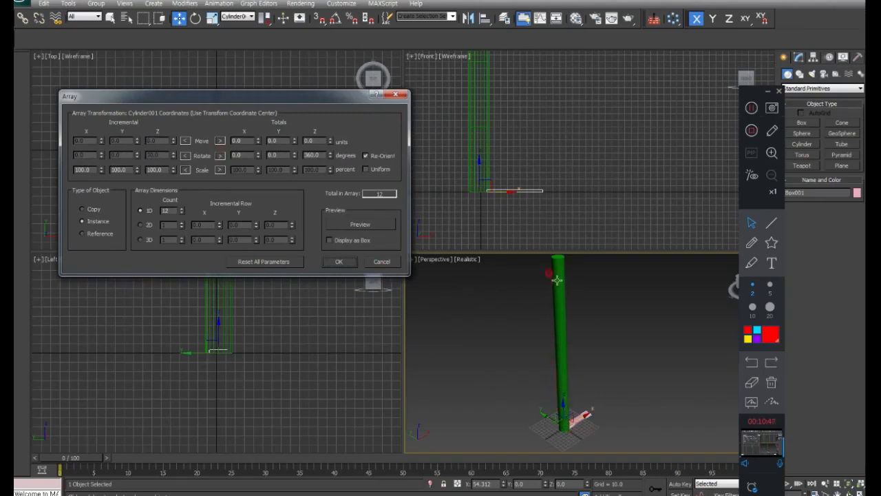
pyautogui.doubleClick(309, 140)
pyautogui.click(751, 242)
pyautogui.moveTo(580, 424)
pyautogui.mouseDown()
pyautogui.moveTo(577, 350)
pyautogui.moveTo(565, 347)
pyautogui.moveTo(541, 280)
pyautogui.moveTo(553, 285)
pyautogui.mouseUp()
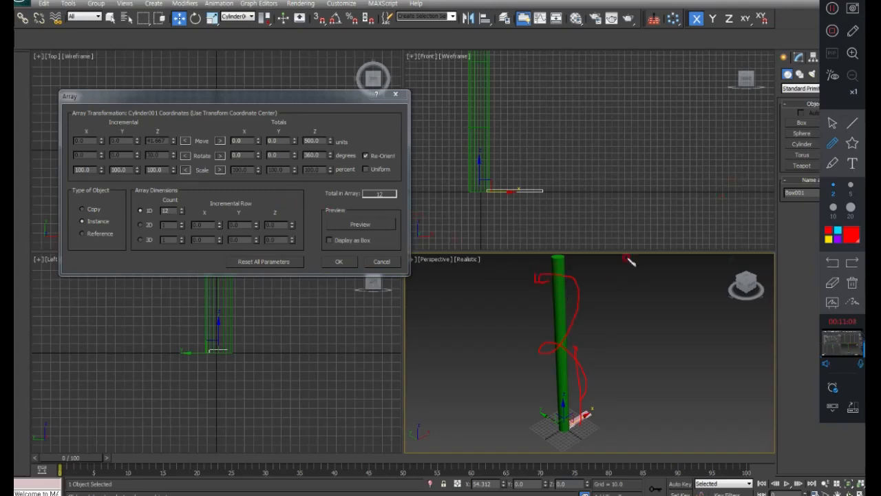
pyautogui.moveTo(605, 315); pyautogui.dragTo(610, 337)
pyautogui.moveTo(644, 278)
pyautogui.mouseDown()
pyautogui.moveTo(645, 320)
pyautogui.moveTo(680, 312)
pyautogui.mouseUp()
pyautogui.moveTo(620, 389)
pyautogui.mouseDown()
pyautogui.moveTo(635, 361)
pyautogui.moveTo(644, 393)
pyautogui.mouseUp()
pyautogui.moveTo(667, 363); pyautogui.dragTo(702, 371)
pyautogui.moveTo(713, 361)
pyautogui.mouseDown()
pyautogui.moveTo(727, 375)
pyautogui.moveTo(711, 359)
pyautogui.mouseUp()
pyautogui.click(832, 282)
pyautogui.moveTo(688, 324)
pyautogui.mouseDown()
pyautogui.moveTo(589, 393)
pyautogui.moveTo(639, 285)
pyautogui.moveTo(651, 319)
pyautogui.moveTo(559, 289)
pyautogui.moveTo(569, 283)
pyautogui.moveTo(558, 317)
pyautogui.moveTo(596, 426)
pyautogui.mouseUp()
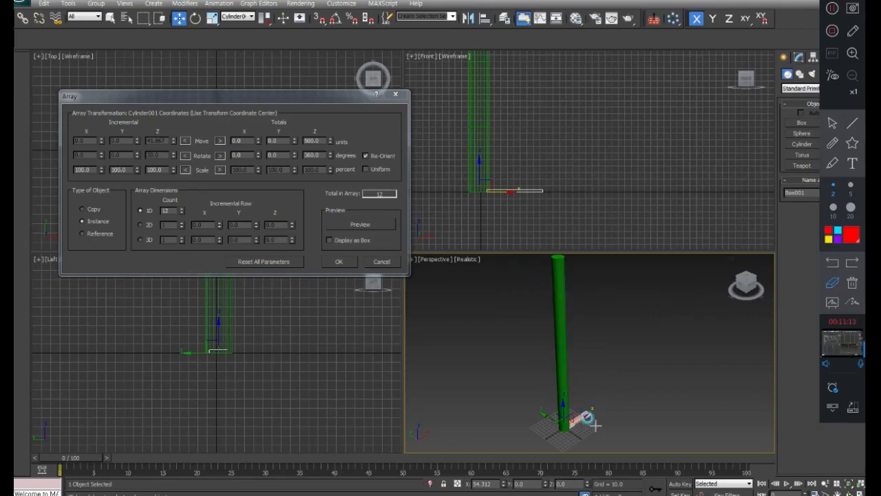
pyautogui.click(831, 124)
# Set the total Z rotation to 720 degrees, turn on the preview and create the array with a 1D count of 20
pyautogui.click(314, 139)
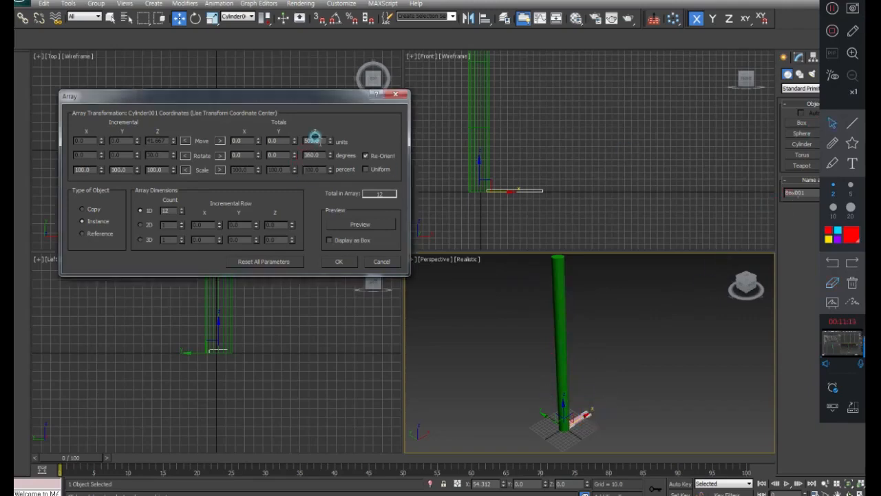
pyautogui.doubleClick(313, 155)
pyautogui.click(345, 226)
pyautogui.doubleClick(166, 210)
pyautogui.click(335, 262)
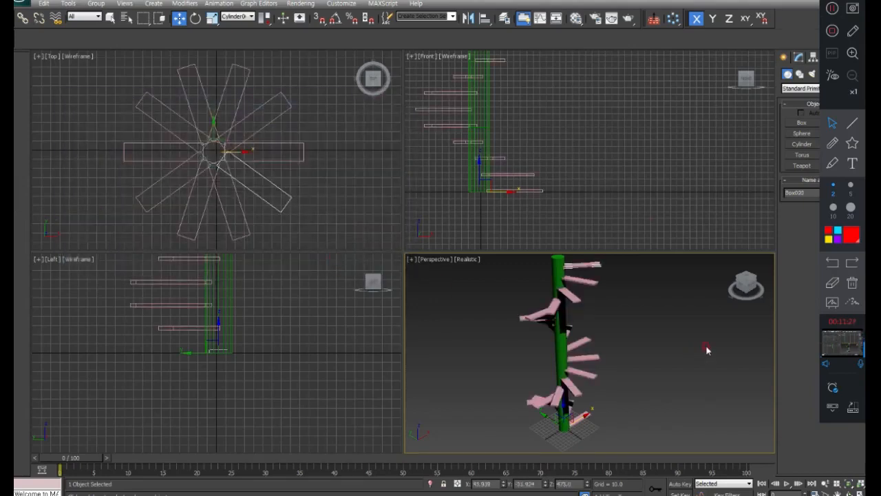
# Undo the box array and recreate it with a 1D count of 40, total Z move 500 and total Z rotation 720
pyautogui.hotkey('ctrl', 'z')
pyautogui.click(356, 176)
pyautogui.moveTo(343, 128); pyautogui.dragTo(297, 193)
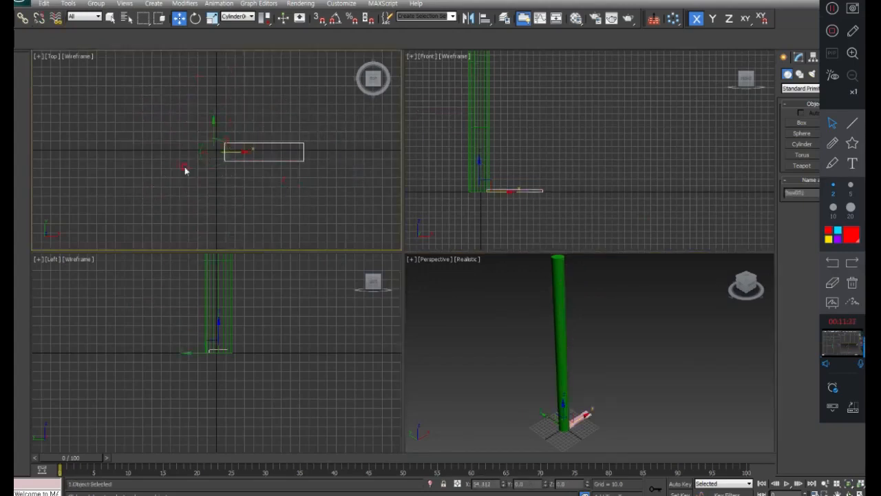
pyautogui.click(672, 21)
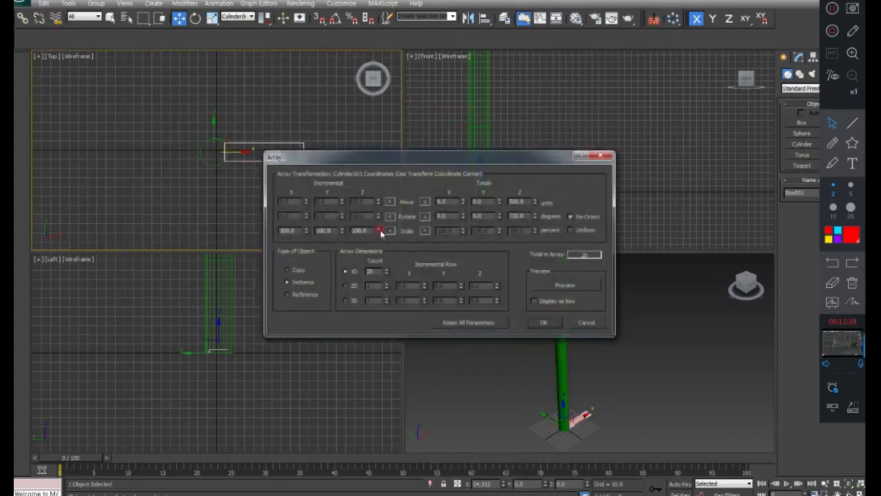
pyautogui.doubleClick(372, 271)
pyautogui.doubleClick(517, 200)
pyautogui.doubleClick(516, 215)
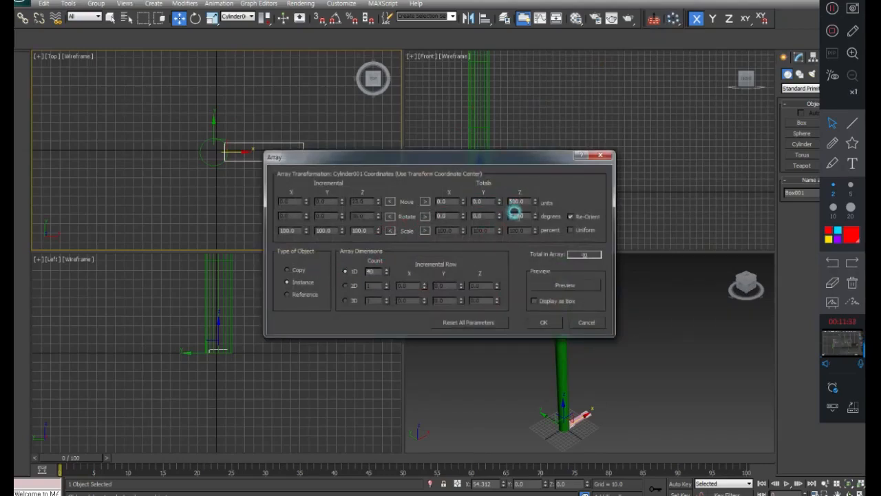
pyautogui.click(540, 323)
# Examine the spiral staircase from different angles and distances in the Perspective viewport
pyautogui.click(836, 490)
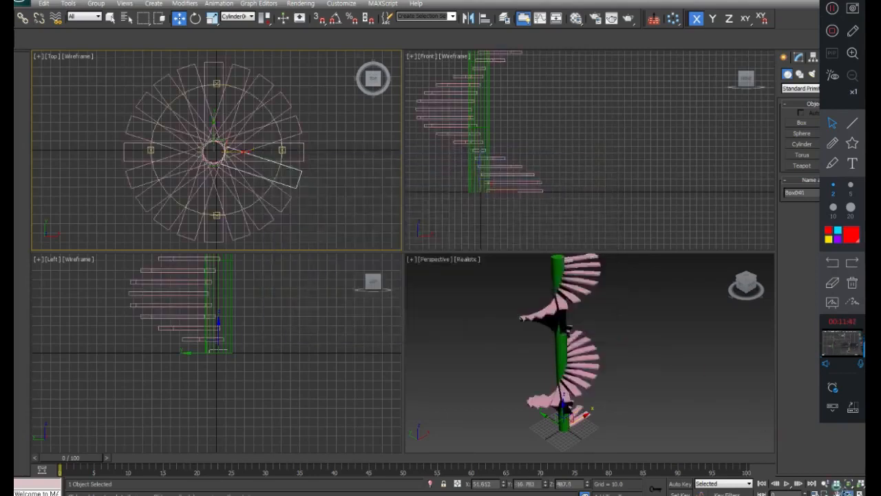
pyautogui.moveTo(618, 382); pyautogui.dragTo(585, 387)
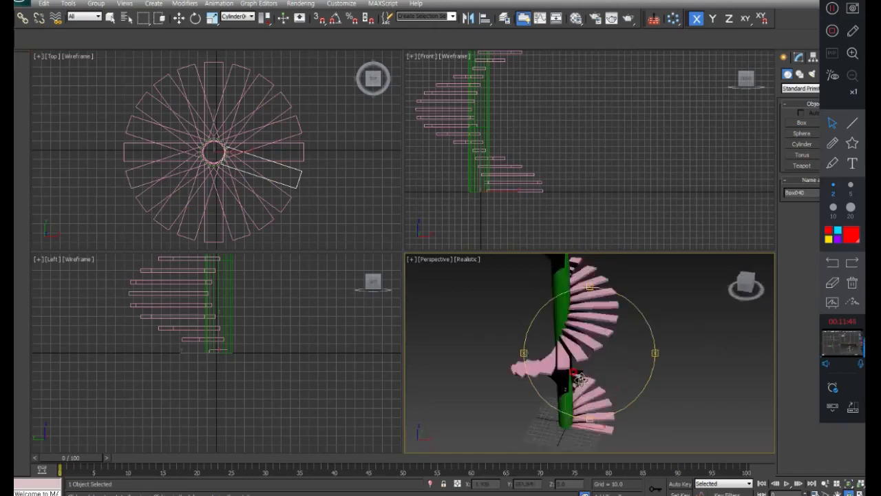
pyautogui.scroll(-7, 561, 346)
pyautogui.rightClick(577, 330)
pyautogui.scroll(8, 609, 336)
pyautogui.scroll(-5, 618, 344)
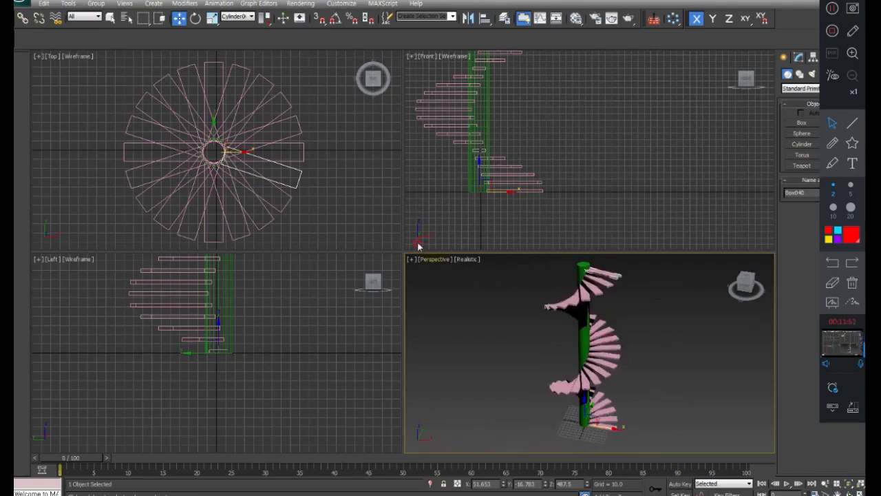
# Delete the whole spiral staircase, including its central cylinder, from the scene
pyautogui.click(340, 202)
pyautogui.scroll(-4, 323, 124)
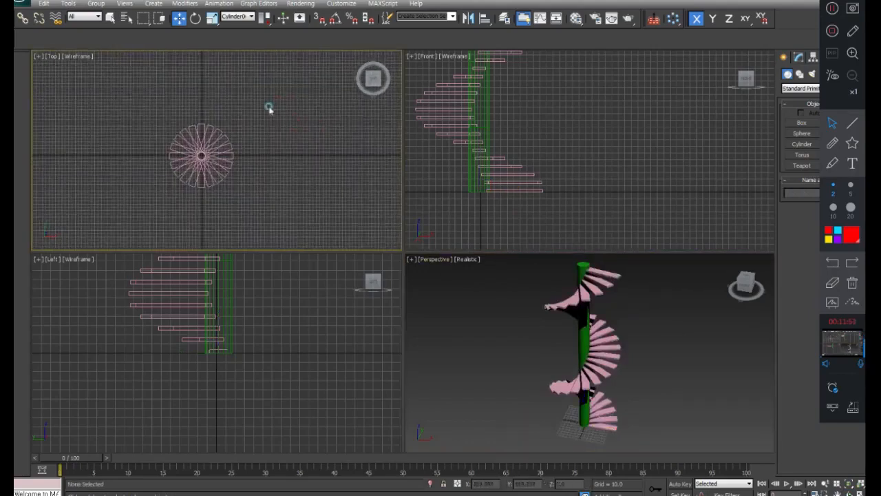
pyautogui.moveTo(269, 108); pyautogui.dragTo(114, 230)
pyautogui.press('Delete')
# Open the Spacing Tool and bring its whole dialog into view over the empty scene
pyautogui.click(509, 218)
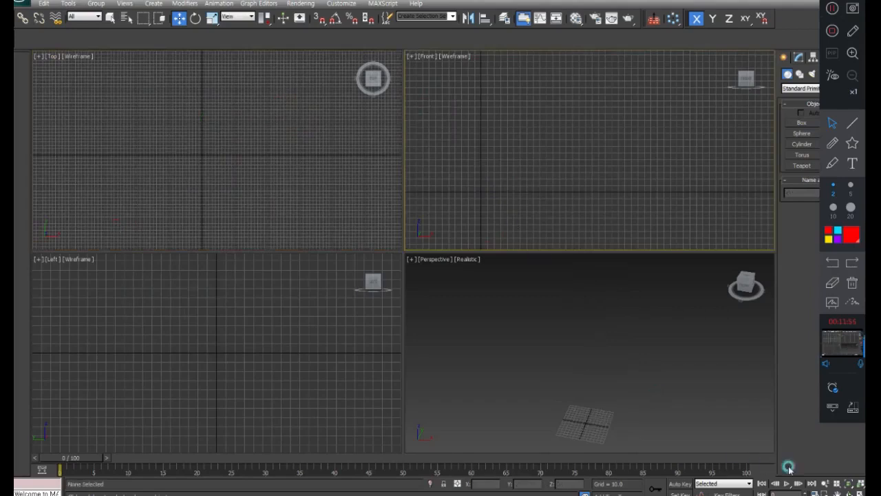
pyautogui.click(861, 485)
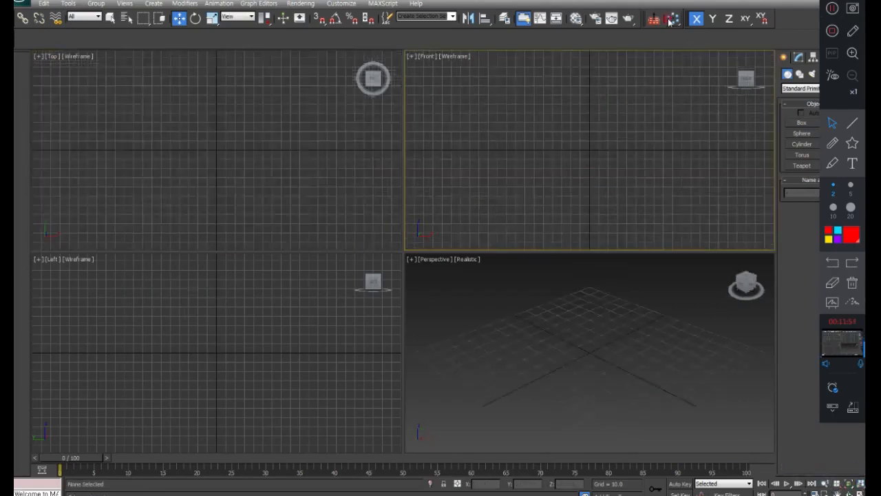
pyautogui.click(802, 123)
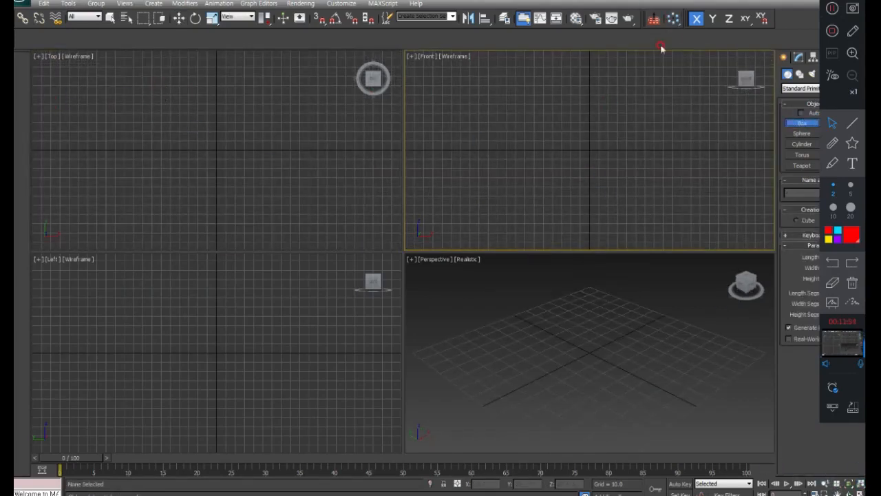
pyautogui.moveTo(674, 18); pyautogui.dragTo(674, 67)
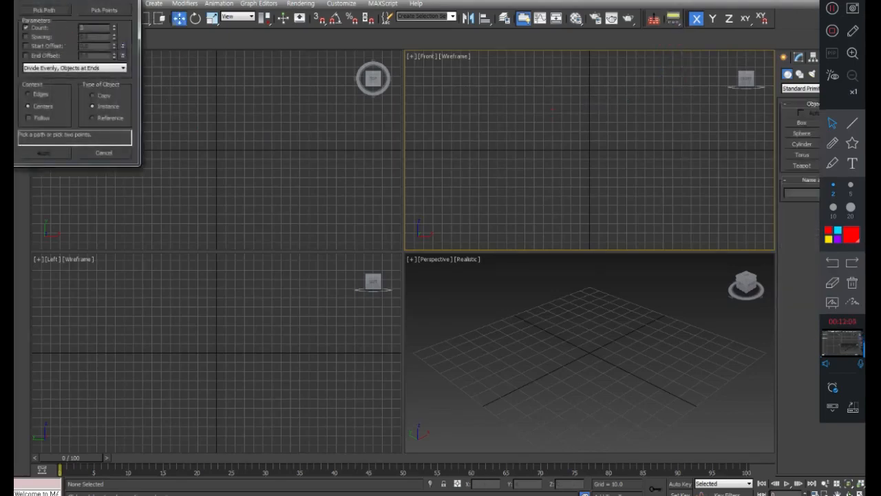
pyautogui.moveTo(132, 5); pyautogui.dragTo(123, 223)
# Create a small box in the Top viewport and select it as the object to distribute
pyautogui.click(801, 123)
pyautogui.moveTo(74, 107); pyautogui.dragTo(94, 134)
pyautogui.click(88, 99)
pyautogui.press('w')
pyautogui.click(131, 112)
pyautogui.click(76, 136)
pyautogui.moveTo(125, 230); pyautogui.dragTo(116, 191)
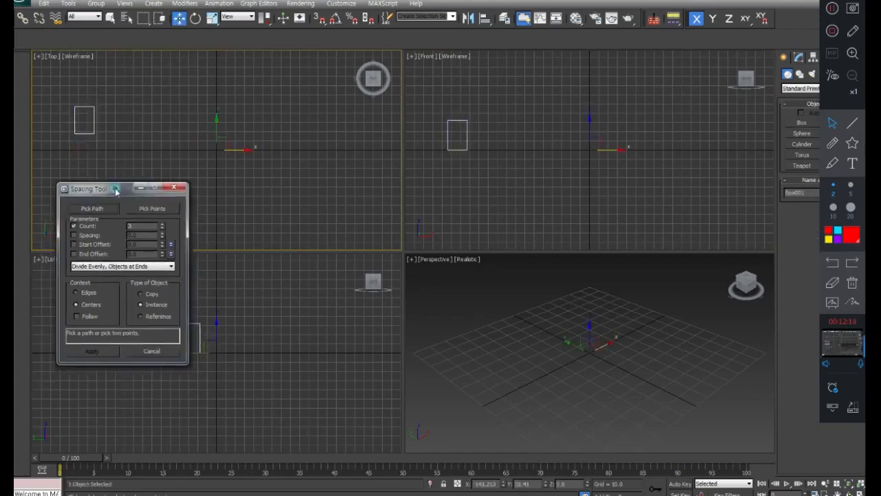
# Pick two points on a descending diagonal in the Top viewport as the spacing path for the box
pyautogui.click(153, 209)
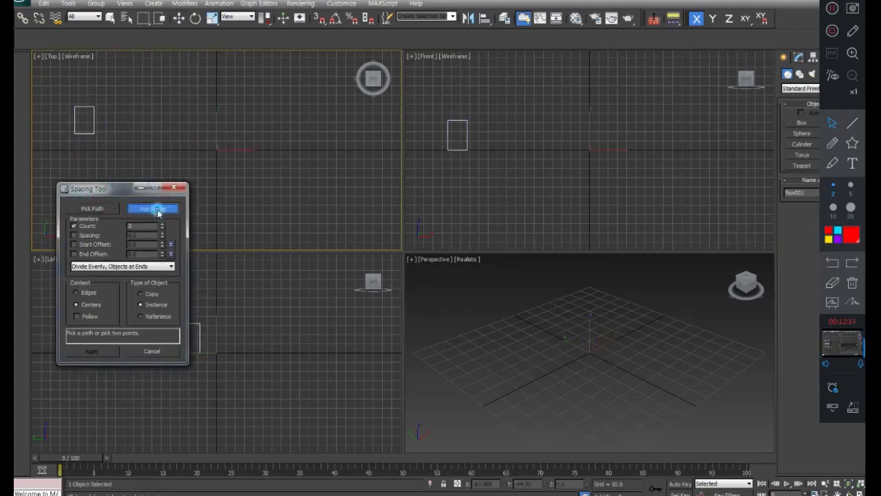
pyautogui.click(153, 90)
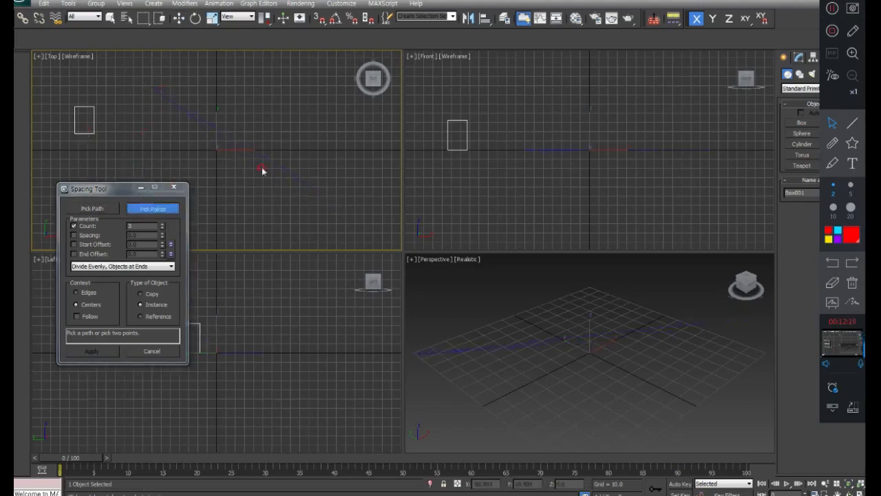
pyautogui.click(346, 216)
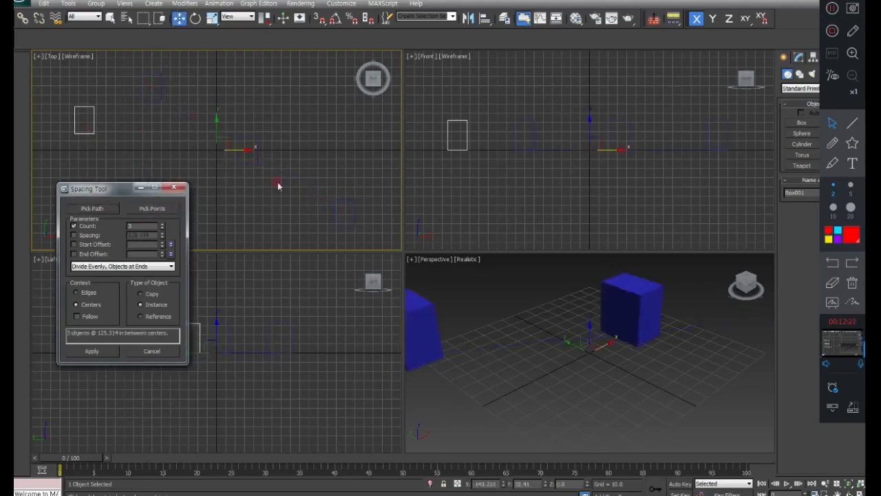
# Set the spacing count to 8 with the Centers context and apply the instanced copies
pyautogui.click(161, 225)
pyautogui.click(161, 224)
pyautogui.click(160, 225)
pyautogui.click(161, 224)
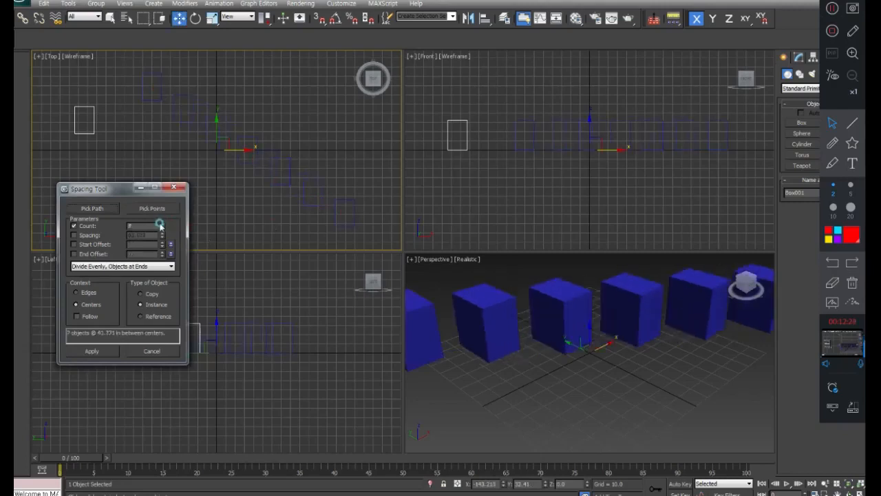
pyautogui.click(161, 224)
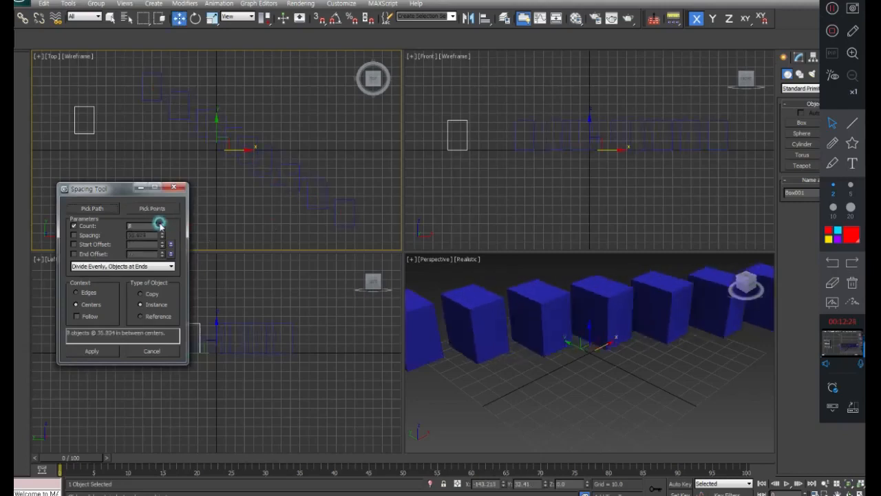
pyautogui.click(83, 294)
pyautogui.click(83, 305)
pyautogui.click(91, 351)
# Delete the eight copies along the diagonal, keeping the original box
pyautogui.scroll(-5, 565, 352)
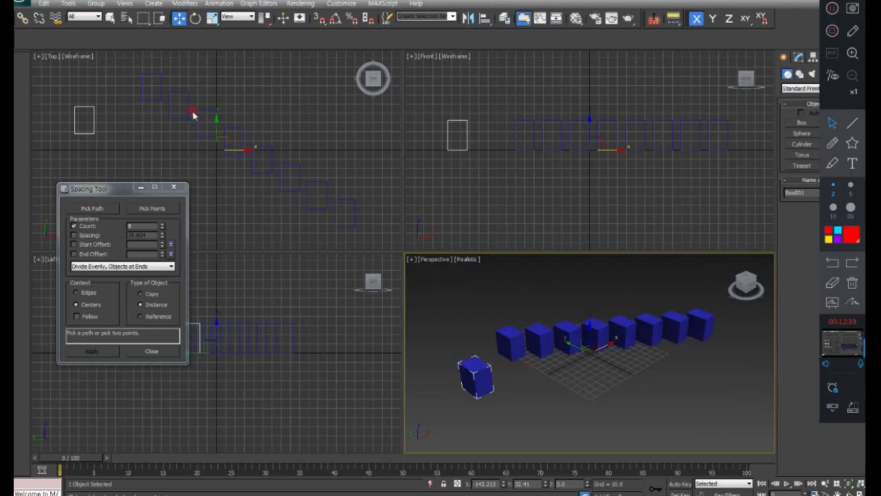
pyautogui.moveTo(367, 209); pyautogui.dragTo(148, 69)
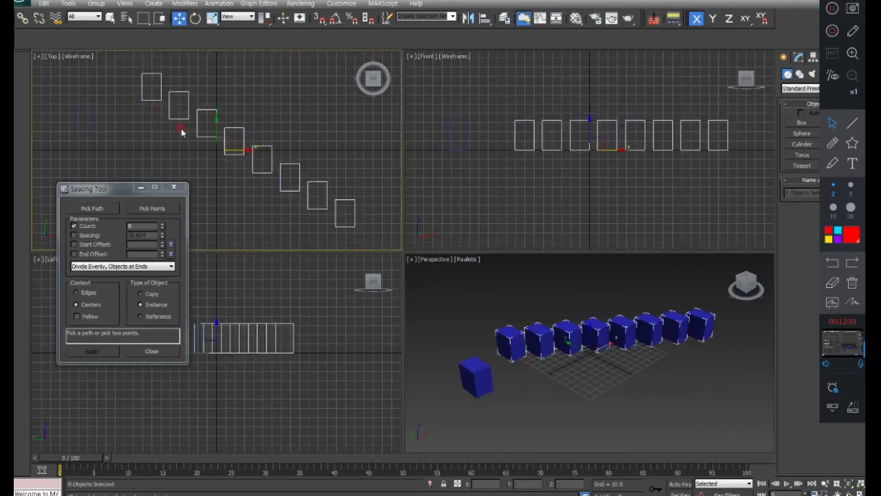
pyautogui.press('Delete')
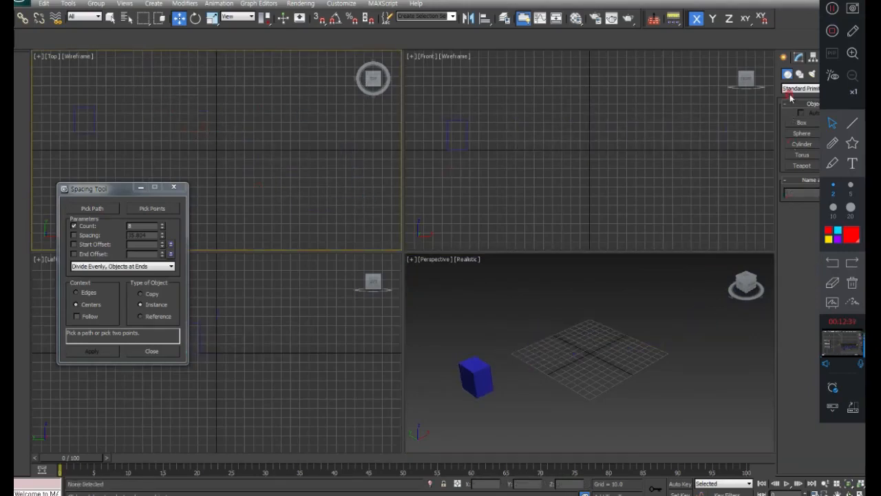
# Switch to creating spline shapes and start the Line tool
pyautogui.click(798, 58)
pyautogui.click(785, 58)
pyautogui.click(799, 74)
pyautogui.click(801, 130)
pyautogui.click(142, 95)
pyautogui.click(198, 112)
pyautogui.click(241, 186)
pyautogui.click(343, 203)
pyautogui.moveTo(378, 248); pyautogui.dragTo(423, 231)
pyautogui.rightClick(423, 231)
pyautogui.scroll(-2, 285, 158)
pyautogui.moveTo(285, 157); pyautogui.dragTo(254, 136, button='middle')
pyautogui.scroll(-2, 254, 135)
pyautogui.scroll(-1, 275, 127)
pyautogui.press('Delete')
# Draw a smooth S-shaped line beside the box, descending diagonally across the Top viewport
pyautogui.click(179, 83)
pyautogui.moveTo(232, 122); pyautogui.dragTo(230, 145)
pyautogui.moveTo(272, 187); pyautogui.dragTo(306, 194)
pyautogui.moveTo(350, 214); pyautogui.dragTo(362, 242)
pyautogui.rightClick(359, 238)
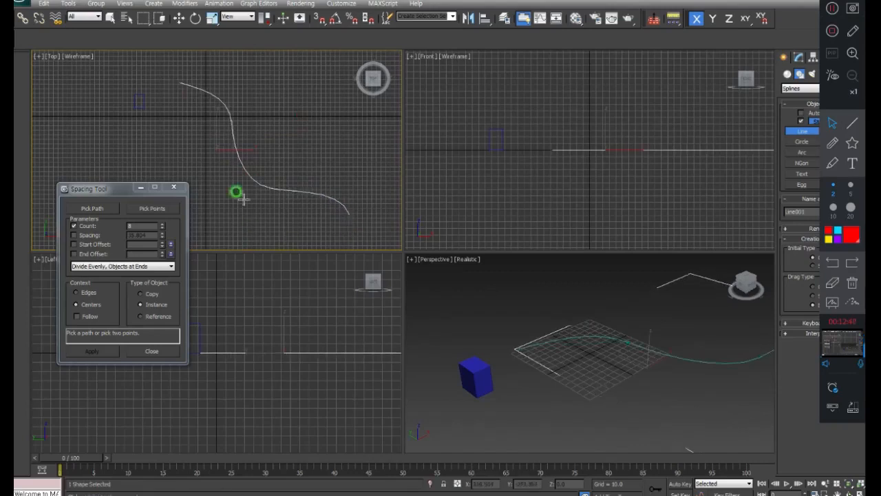
# Select the box and pick the S-shaped line as its path in the Spacing Tool
pyautogui.click(178, 17)
pyautogui.moveTo(171, 75); pyautogui.dragTo(122, 120)
pyautogui.click(99, 208)
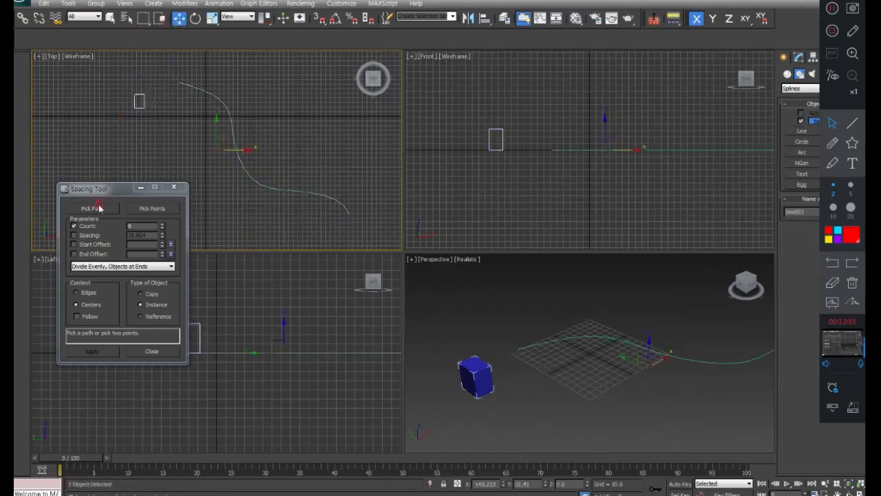
pyautogui.click(230, 123)
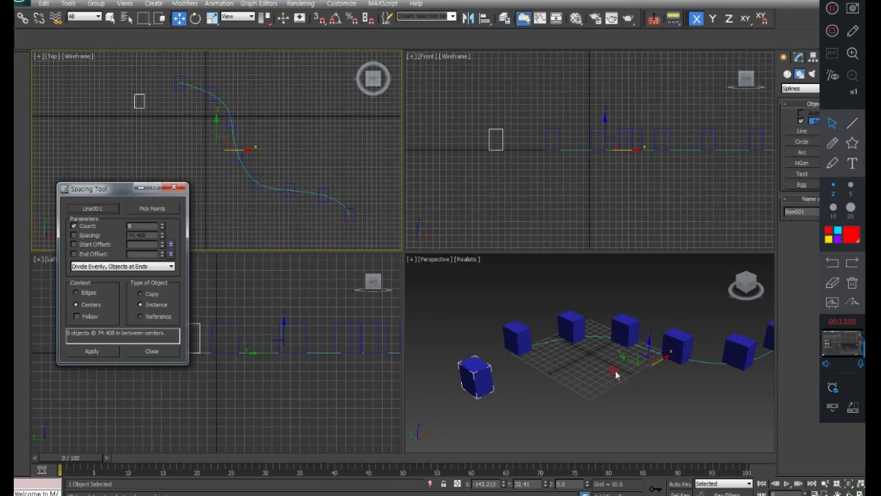
# Apply the eight spaced copies along the curve and undo them
pyautogui.moveTo(616, 374); pyautogui.dragTo(543, 368, button='middle')
pyautogui.scroll(-5, 550, 366)
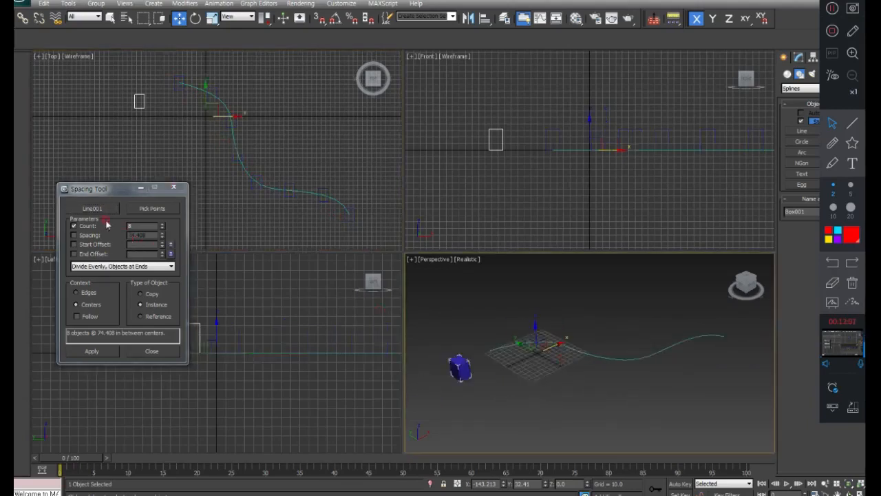
pyautogui.click(95, 351)
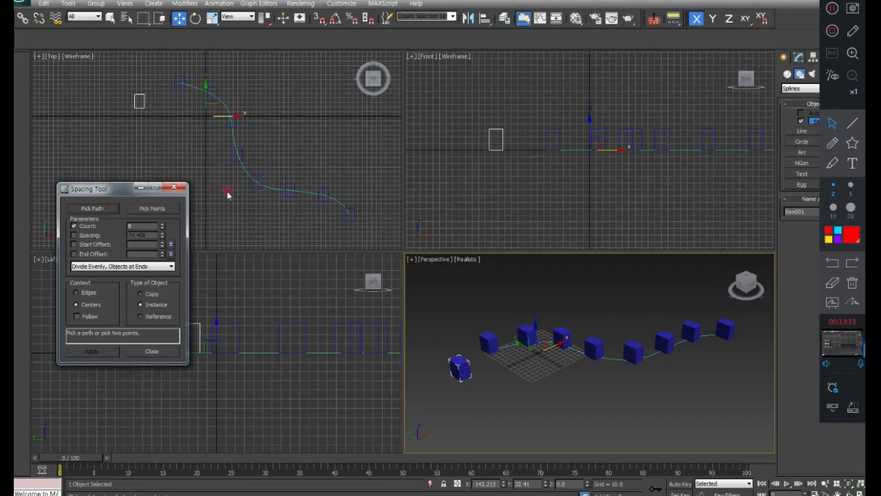
pyautogui.hotkey('ctrl', 'z')
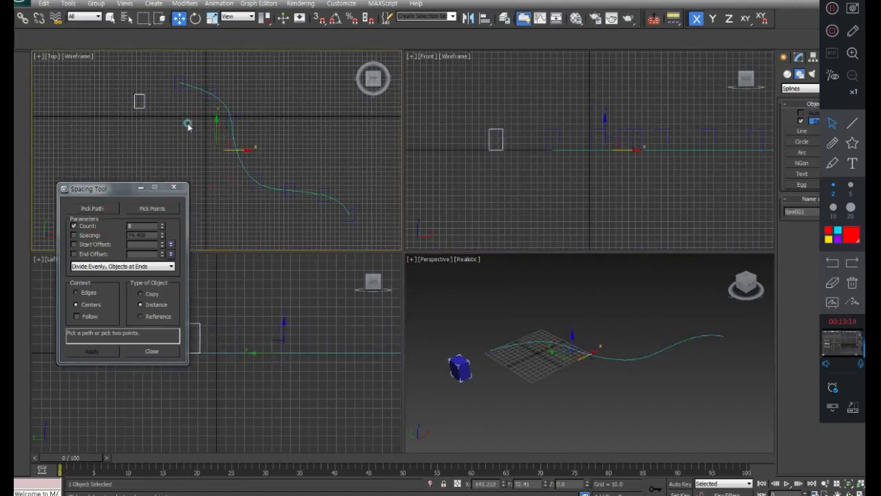
# Pick the curved line as the spacing path again and set the count to 10
pyautogui.click(92, 208)
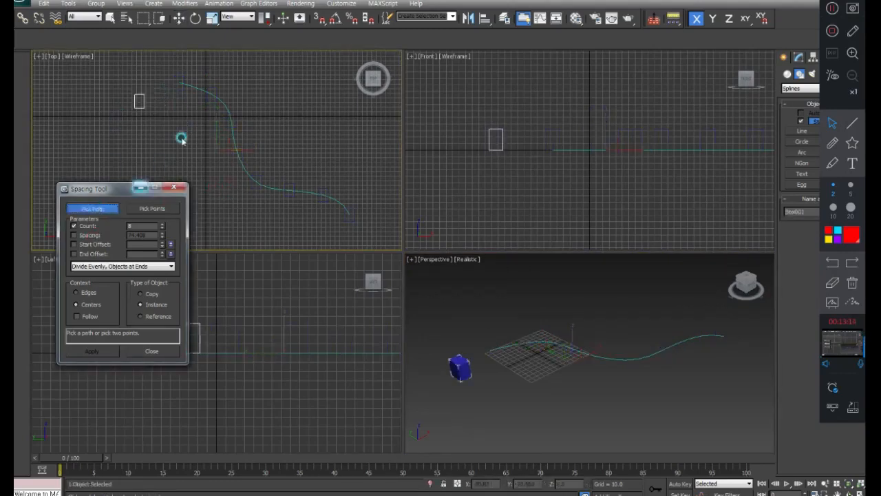
pyautogui.click(212, 96)
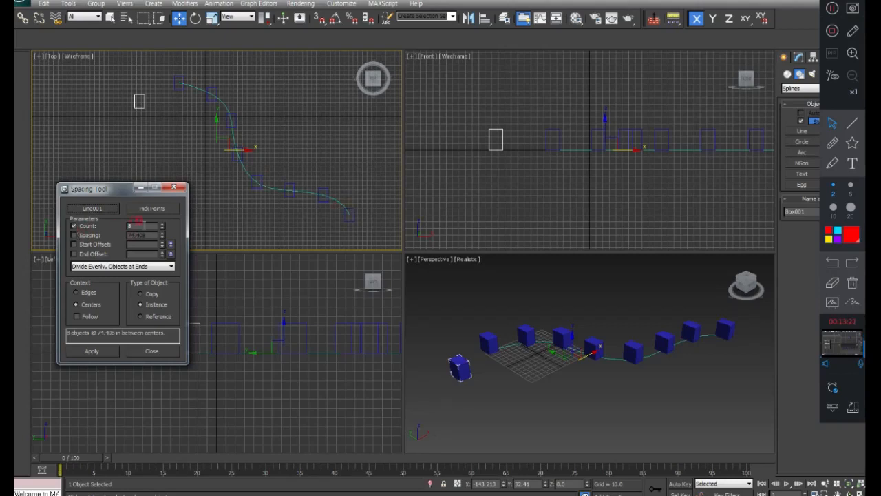
pyautogui.click(162, 224)
pyautogui.click(162, 223)
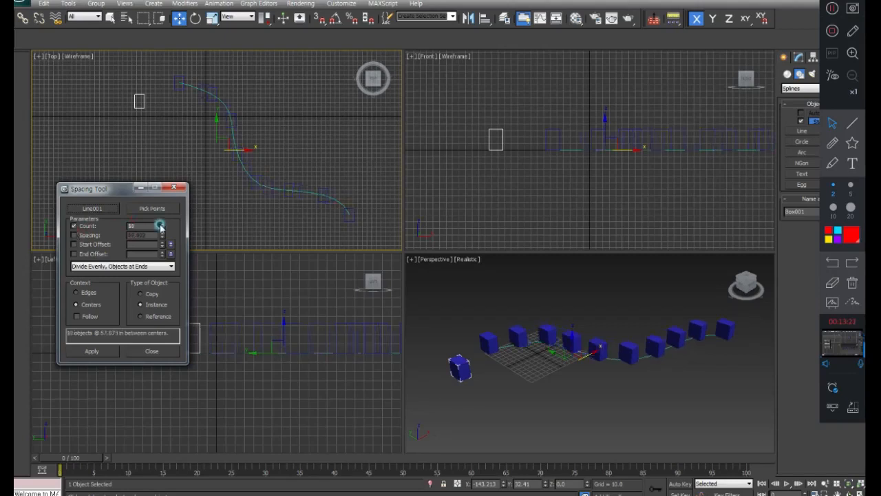
# Try a start offset of about 35 for the spaced boxes and turn the offset off
pyautogui.click(76, 245)
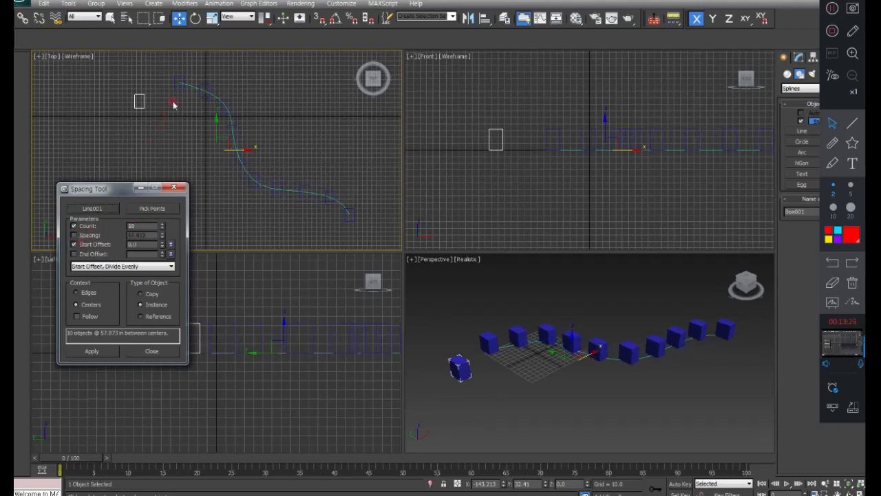
pyautogui.moveTo(162, 246); pyautogui.dragTo(113, 324)
pyautogui.moveTo(17, 22); pyautogui.dragTo(13, 88)
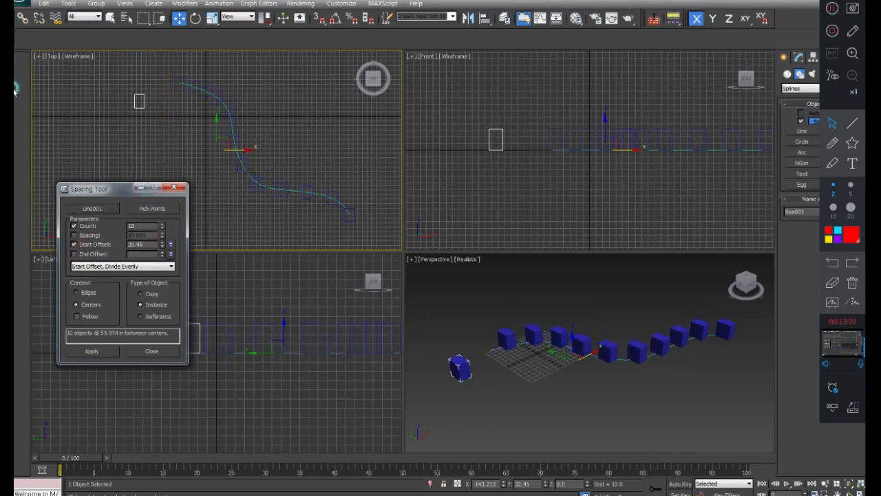
pyautogui.click(140, 245)
pyautogui.doubleClick(141, 245)
pyautogui.click(74, 244)
# Try an end offset of about 31 for the spaced boxes and turn the offset off
pyautogui.click(74, 254)
pyautogui.moveTo(162, 250); pyautogui.dragTo(19, 67)
pyautogui.click(143, 225)
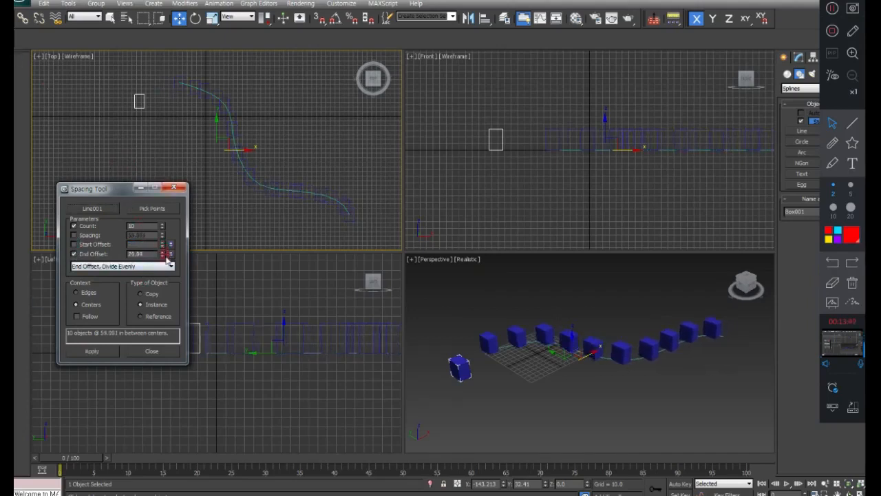
pyautogui.moveTo(163, 257); pyautogui.dragTo(153, 111)
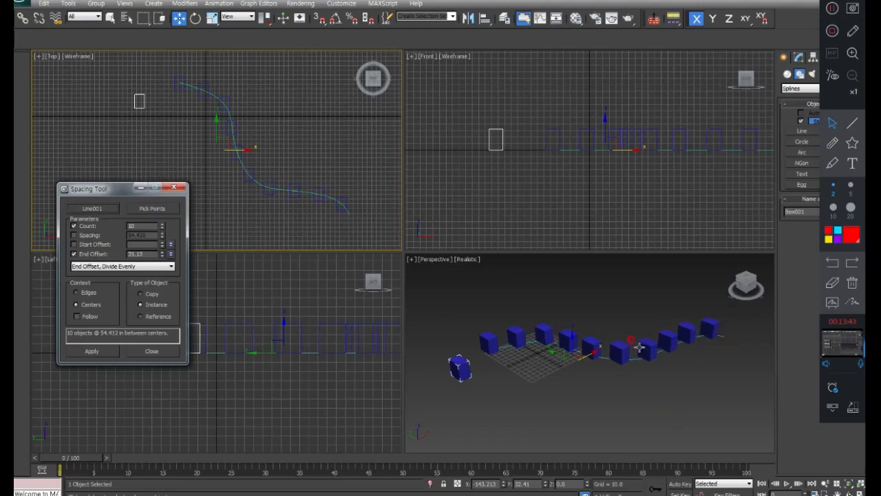
pyautogui.moveTo(141, 226); pyautogui.dragTo(73, 238)
pyautogui.click(74, 254)
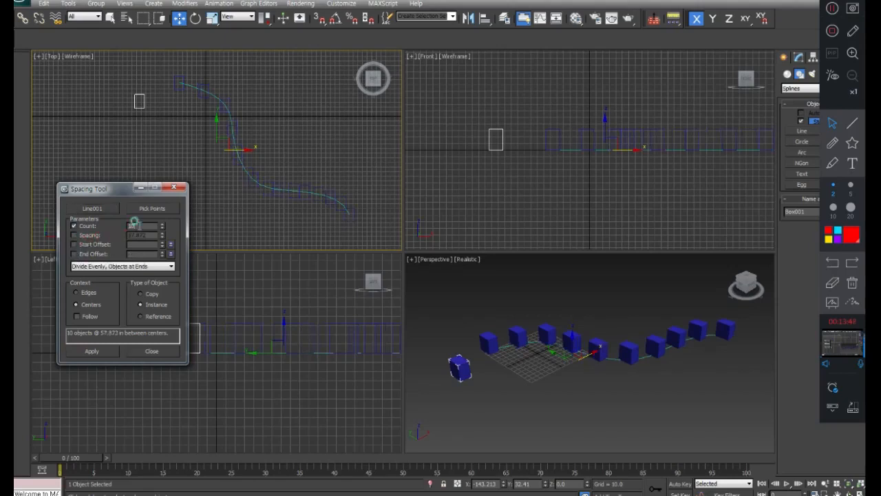
# Apply the ten box copies along the curve, close the Spacing Tool and clear the selection
pyautogui.click(96, 354)
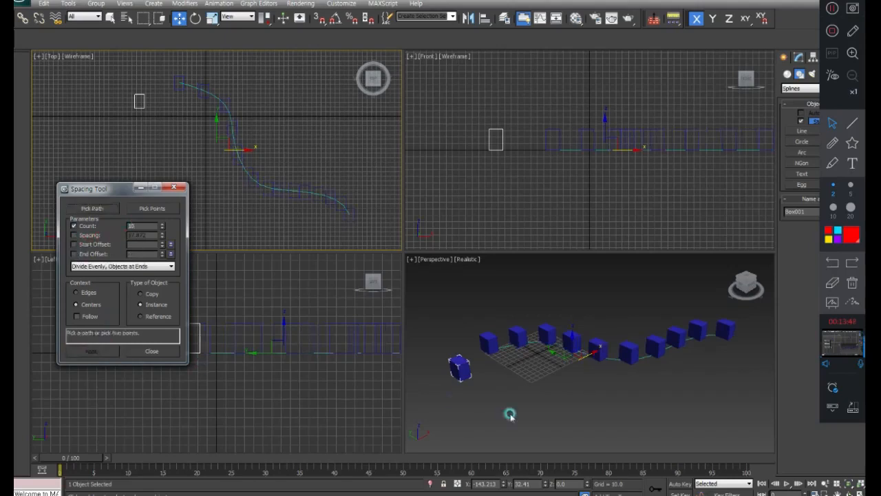
pyautogui.click(146, 351)
pyautogui.click(609, 279)
pyautogui.scroll(4, 603, 366)
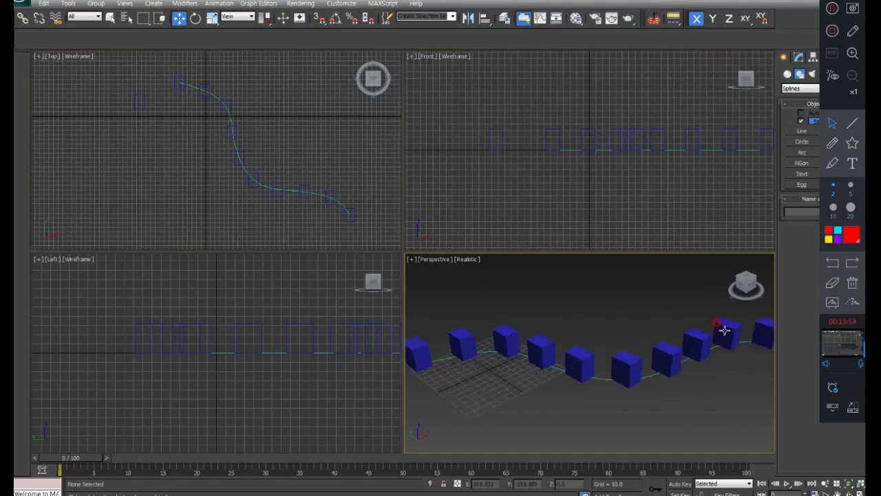
pyautogui.moveTo(673, 19); pyautogui.dragTo(672, 69)
pyautogui.click(667, 24)
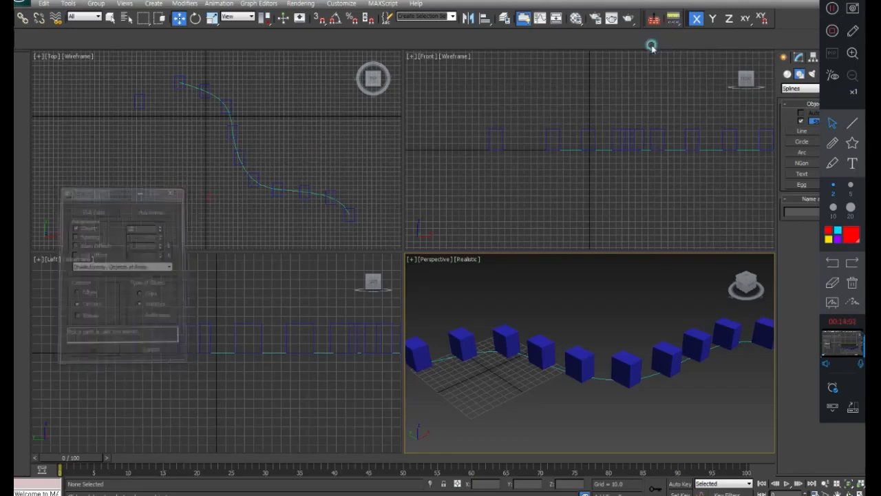
pyautogui.moveTo(668, 25); pyautogui.dragTo(673, 41)
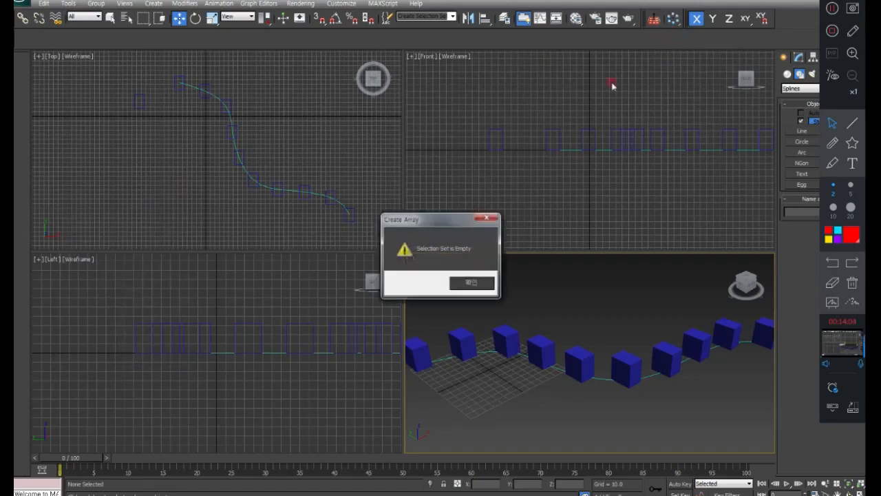
pyautogui.click(471, 282)
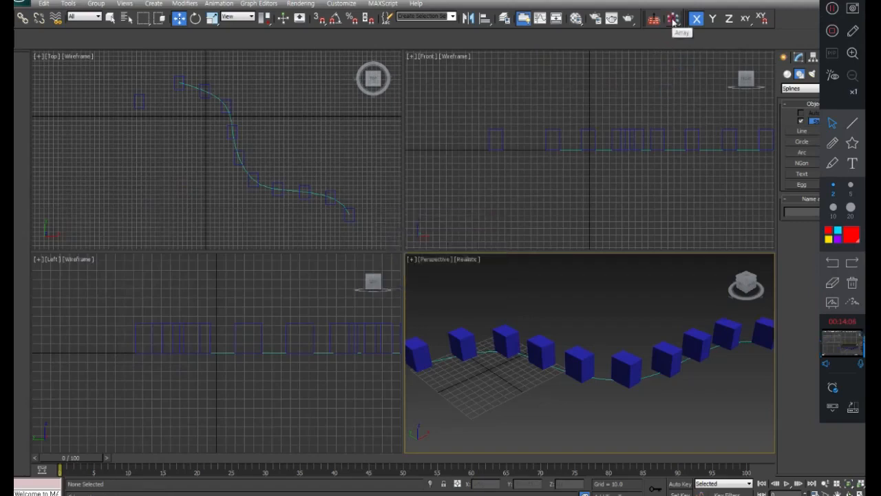